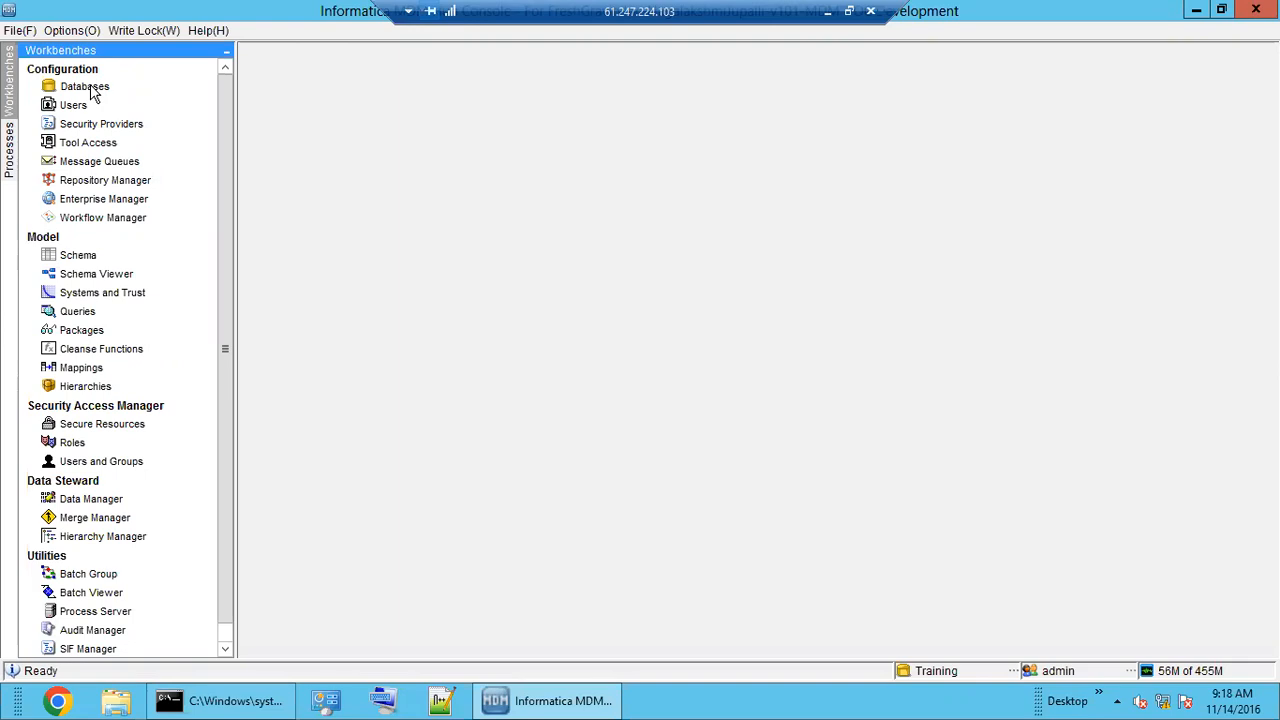
Minimise the Hub Console and server log, then open Informatica MDM training > Day 1- Demo class.
left_click(577, 703)
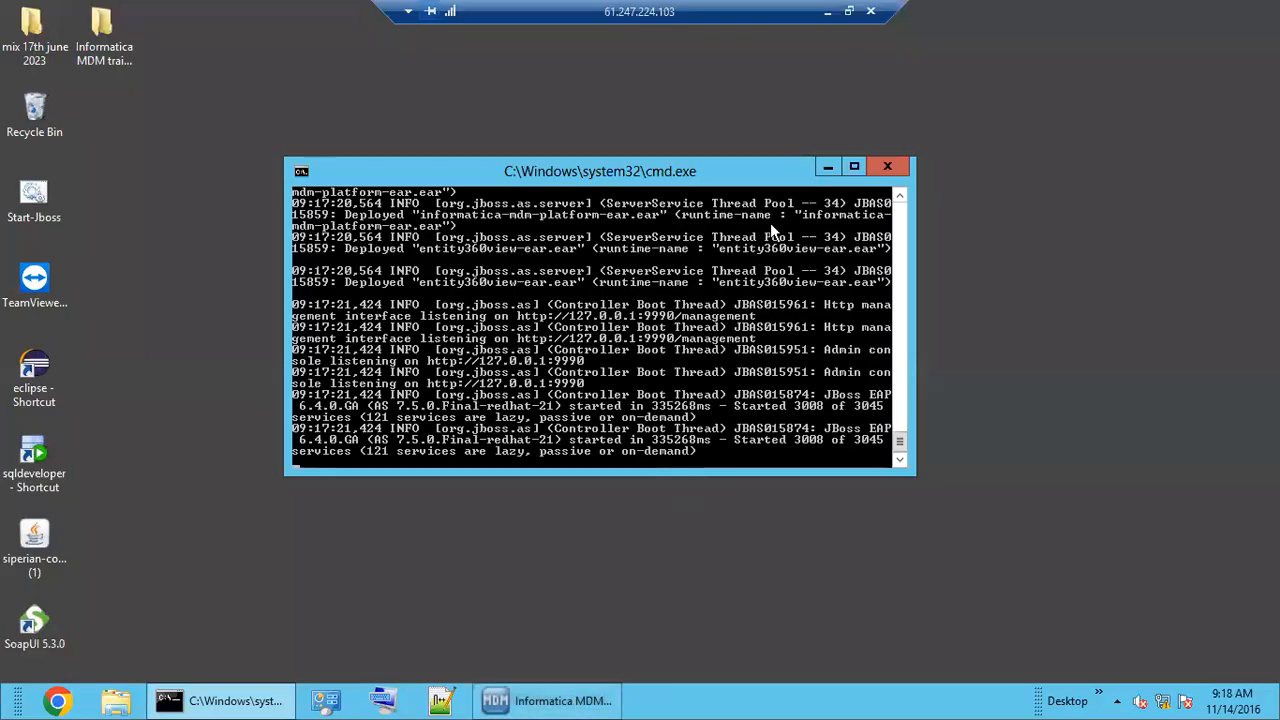
left_click(819, 172)
double_click(124, 62)
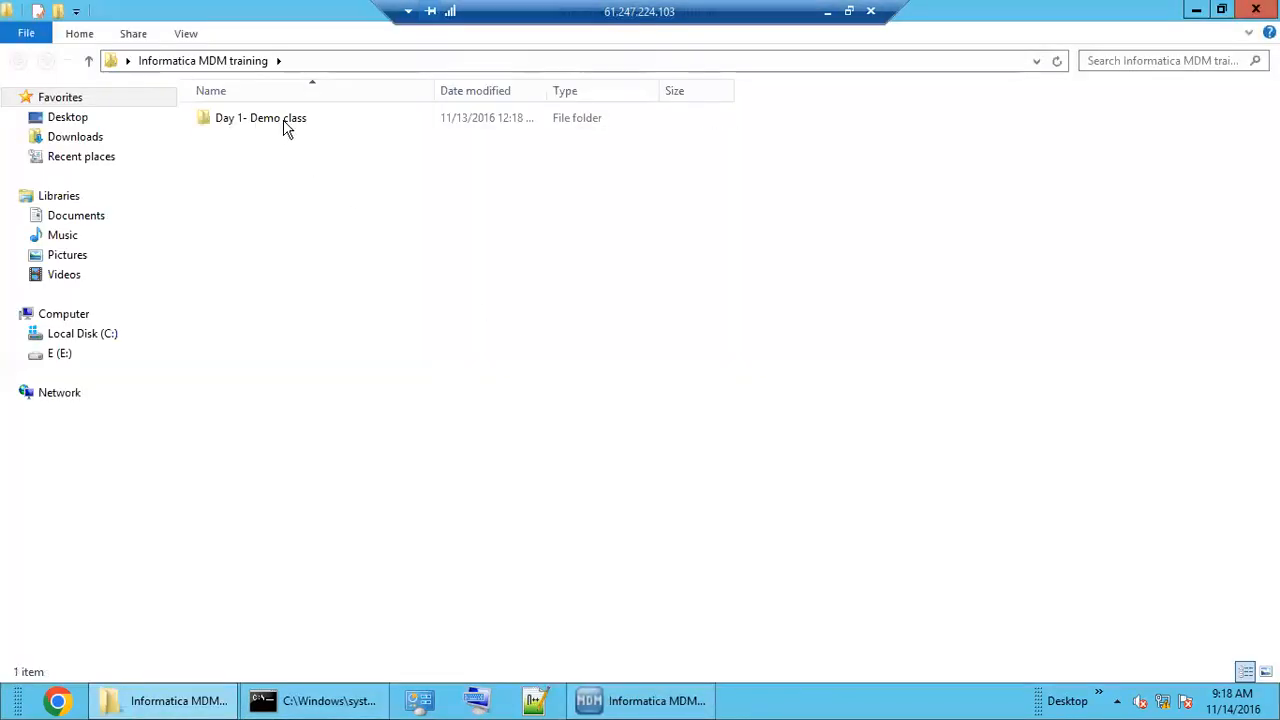
double_click(285, 124)
left_click(284, 121)
Open the Day1- Demo class notes full-screen and highlight the whole MDM data flow line.
double_click(285, 124)
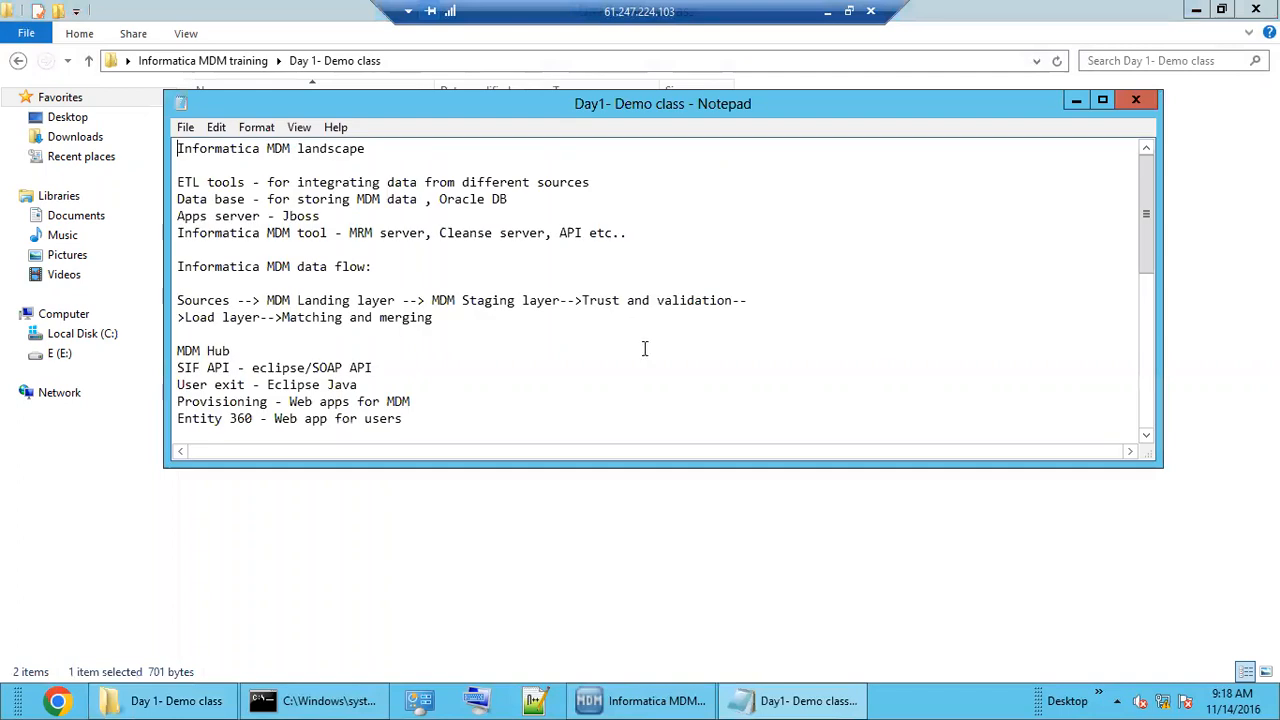
left_click(1102, 100)
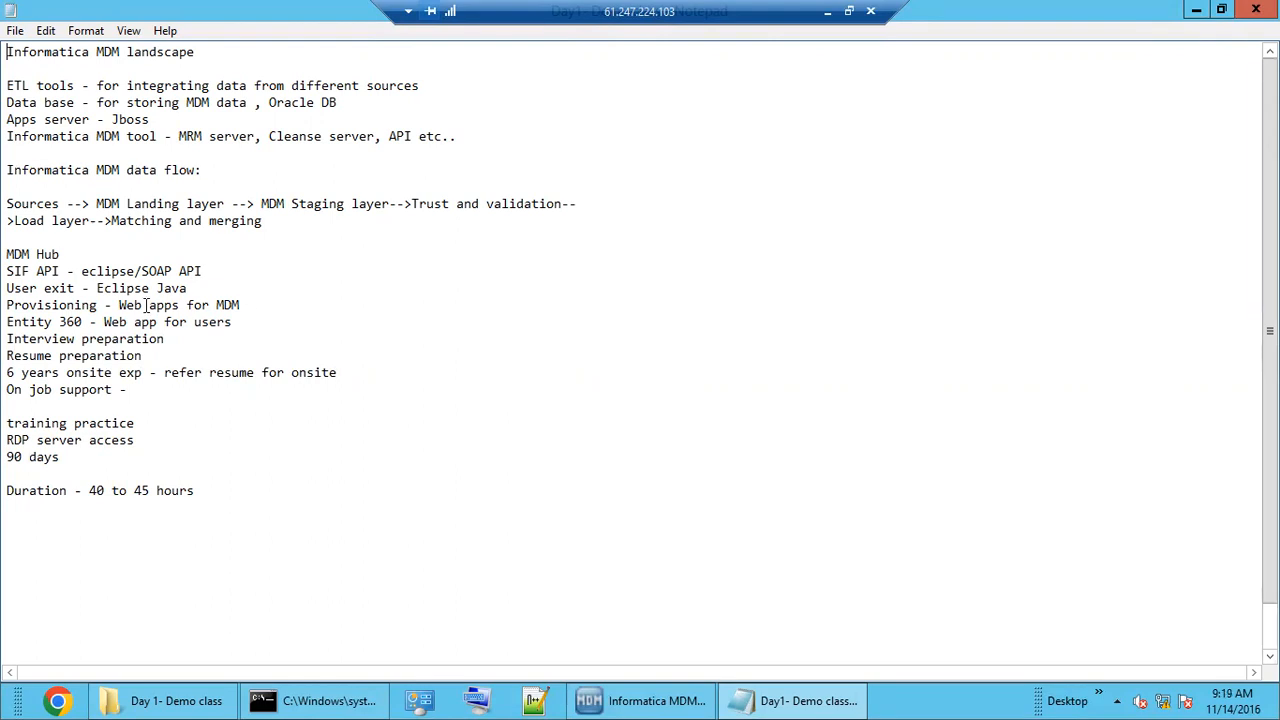
left_click_drag(7, 206, 347, 222)
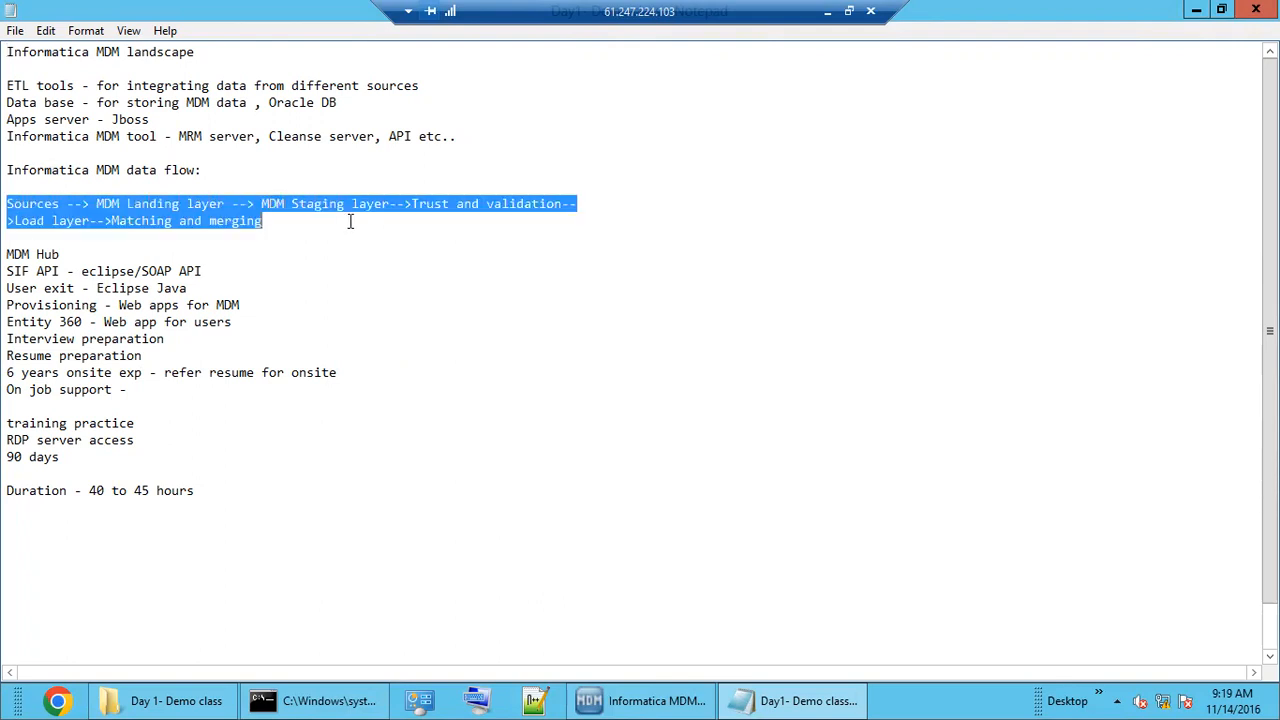
left_click(283, 229)
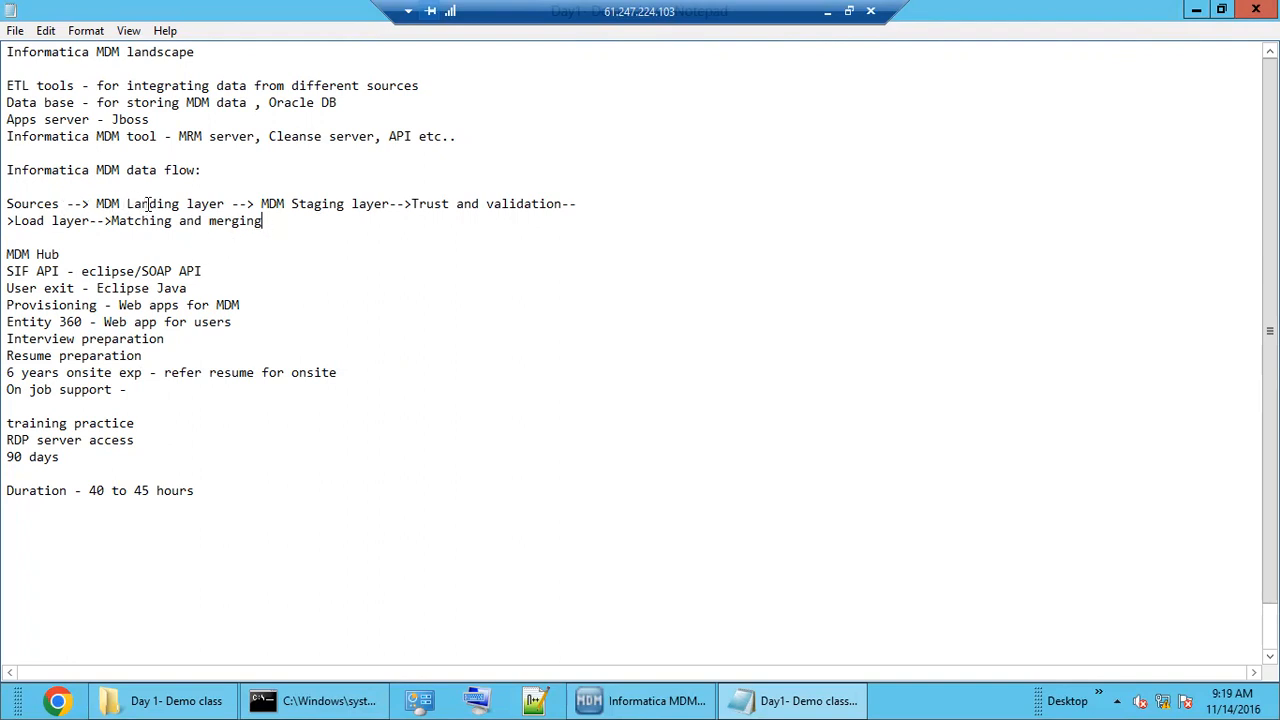
Highlight MDM Landing layer, MDM Staging layer and Sources in the data flow line.
left_click_drag(142, 203, 378, 203)
left_click(276, 218)
left_click_drag(120, 203, 375, 203)
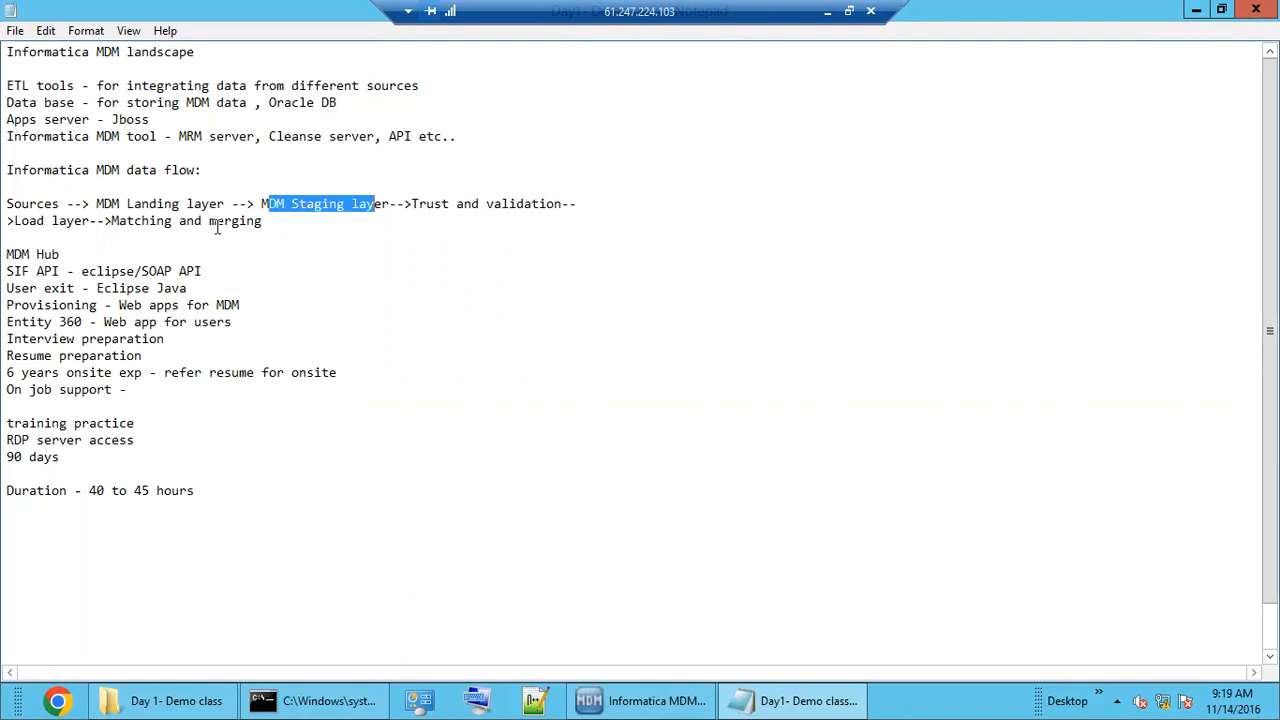
left_click(61, 240)
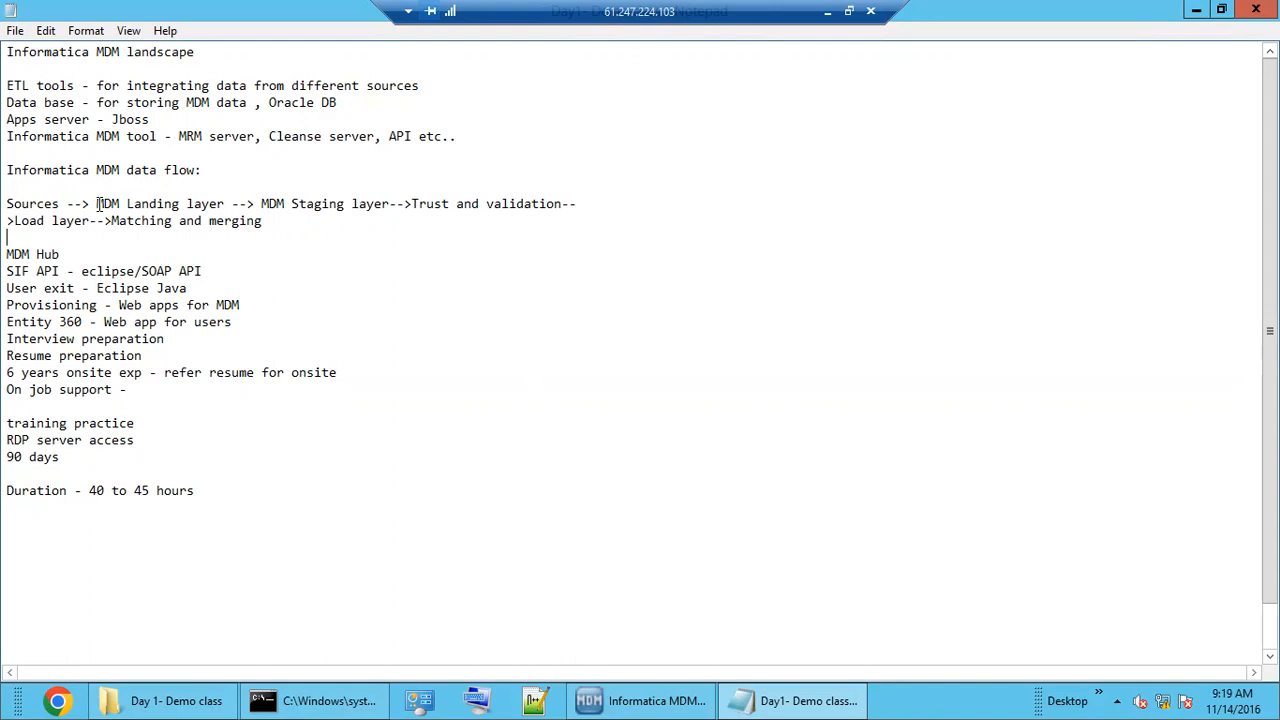
double_click(38, 203)
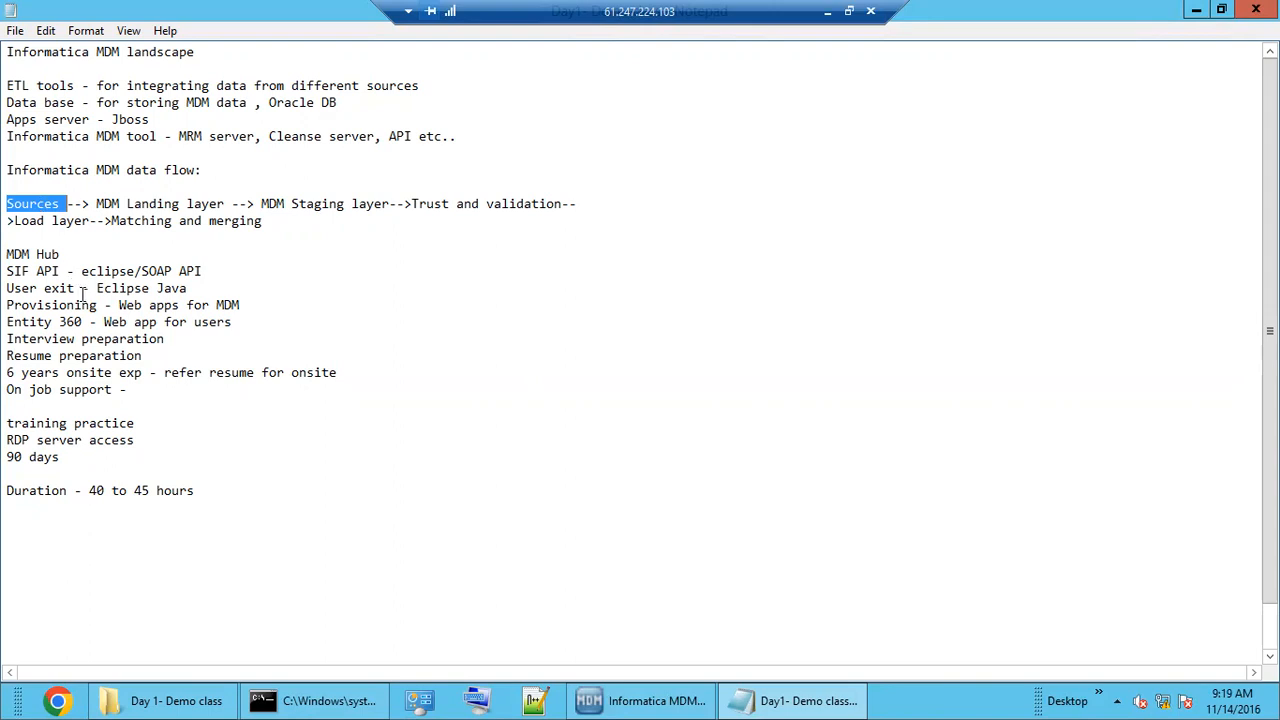
left_click(98, 207)
Highlight MDM Landing layer again, then select the flow from Sources to MDM Staging layer.
left_click_drag(98, 207, 228, 204)
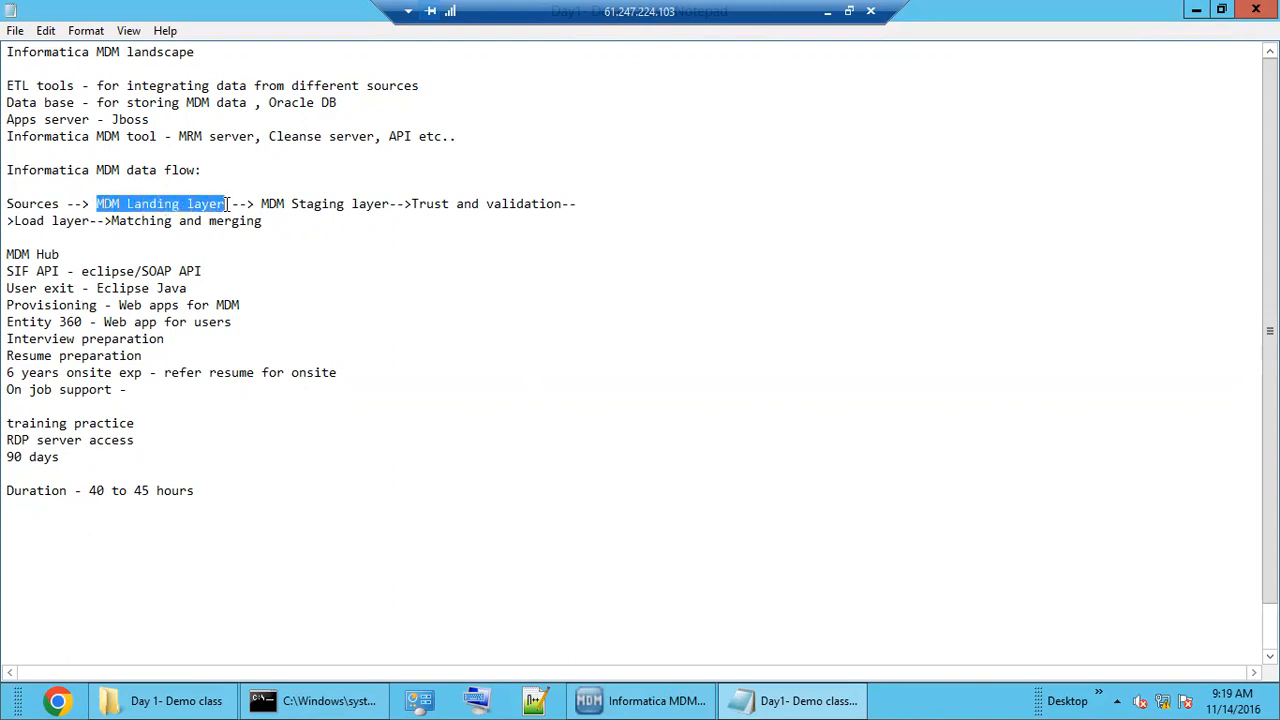
double_click(161, 205)
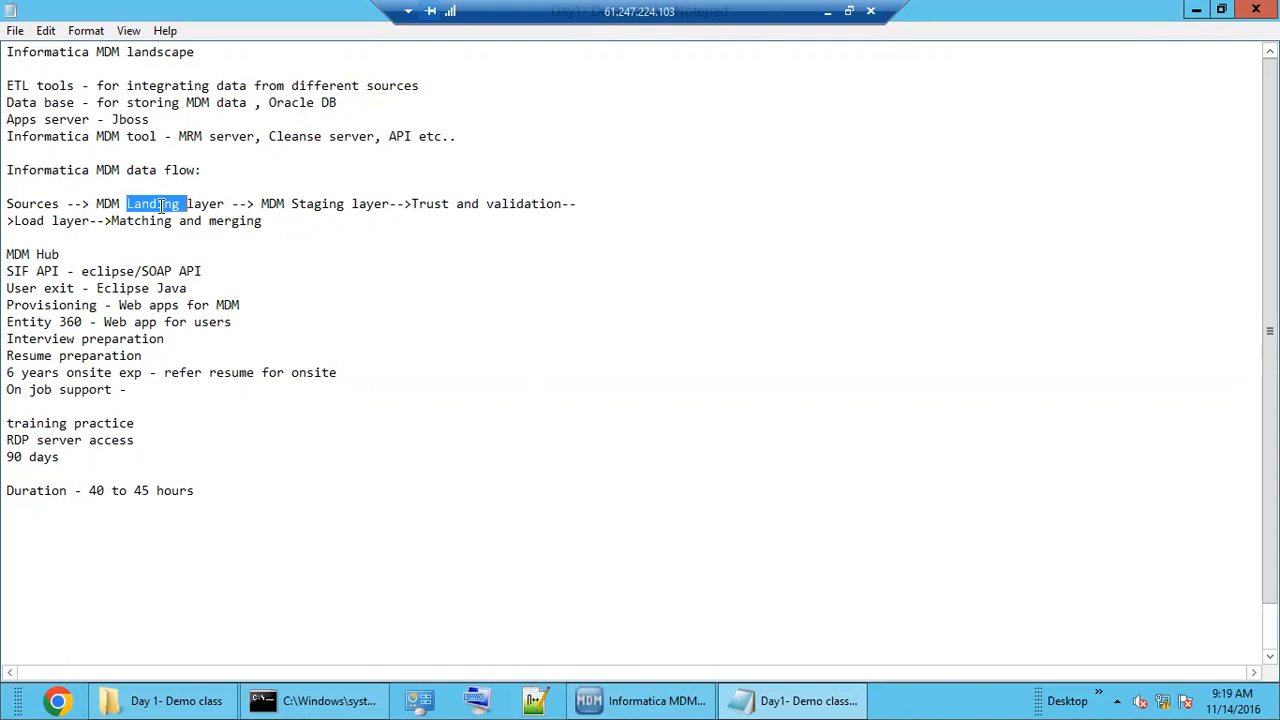
left_click(229, 207)
left_click(690, 203)
left_click(162, 254)
left_click_drag(391, 203, 8, 206)
key("ctrl+c")
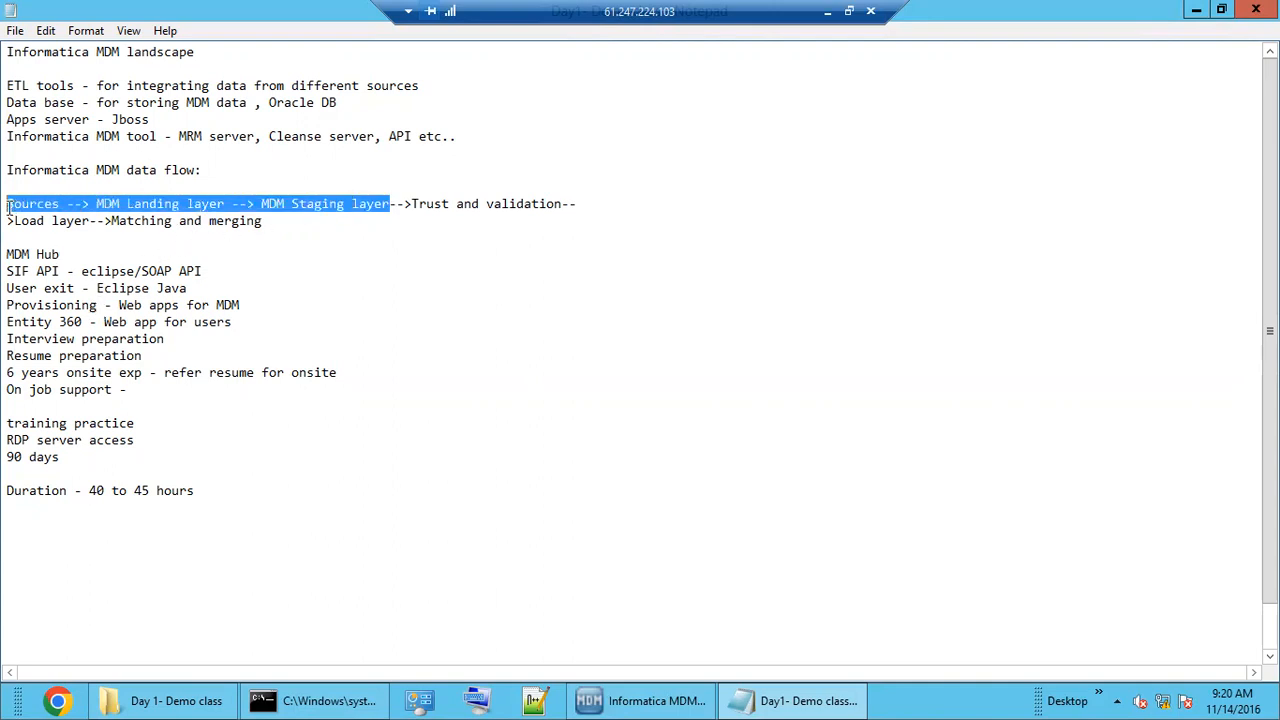
Add a dashed divider after Duration and paste Sources --> MDM Landing layer --> MDM Staging layer below it.
left_click(205, 530)
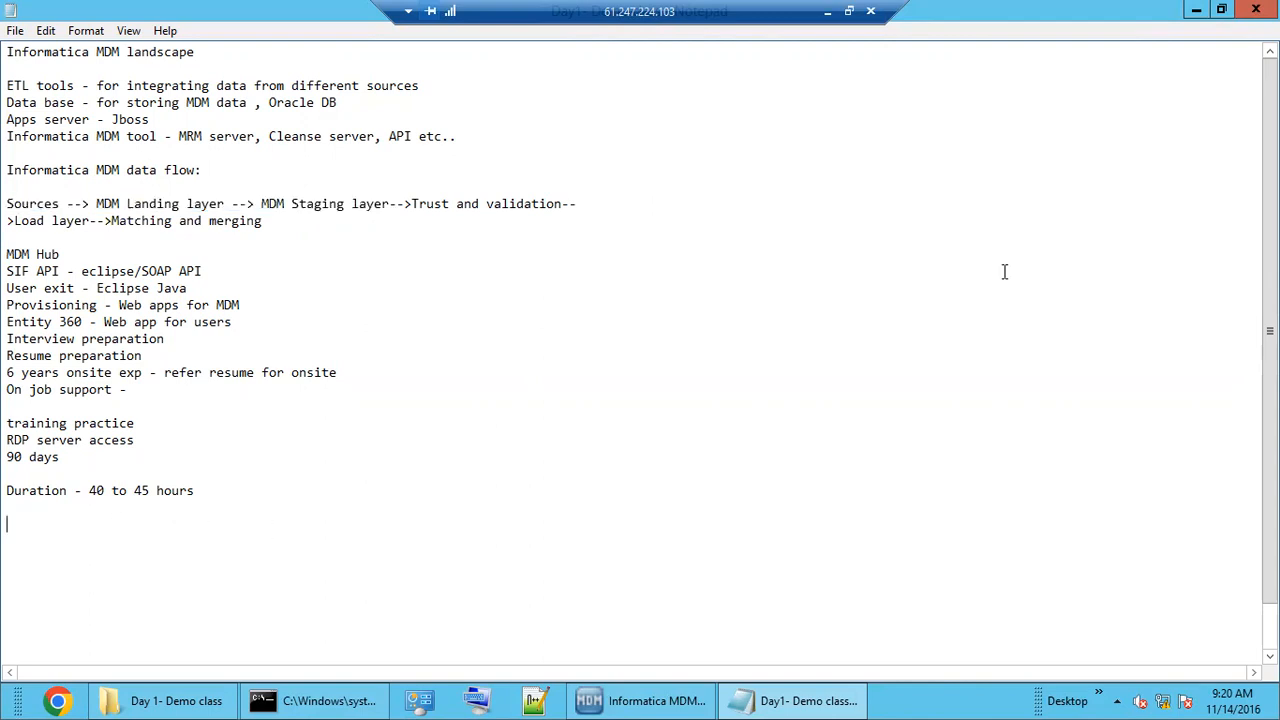
type("-----------------")
key("Return")
key("Return")
key("ctrl+v")
key("Return")
key("Return")
key("Return")
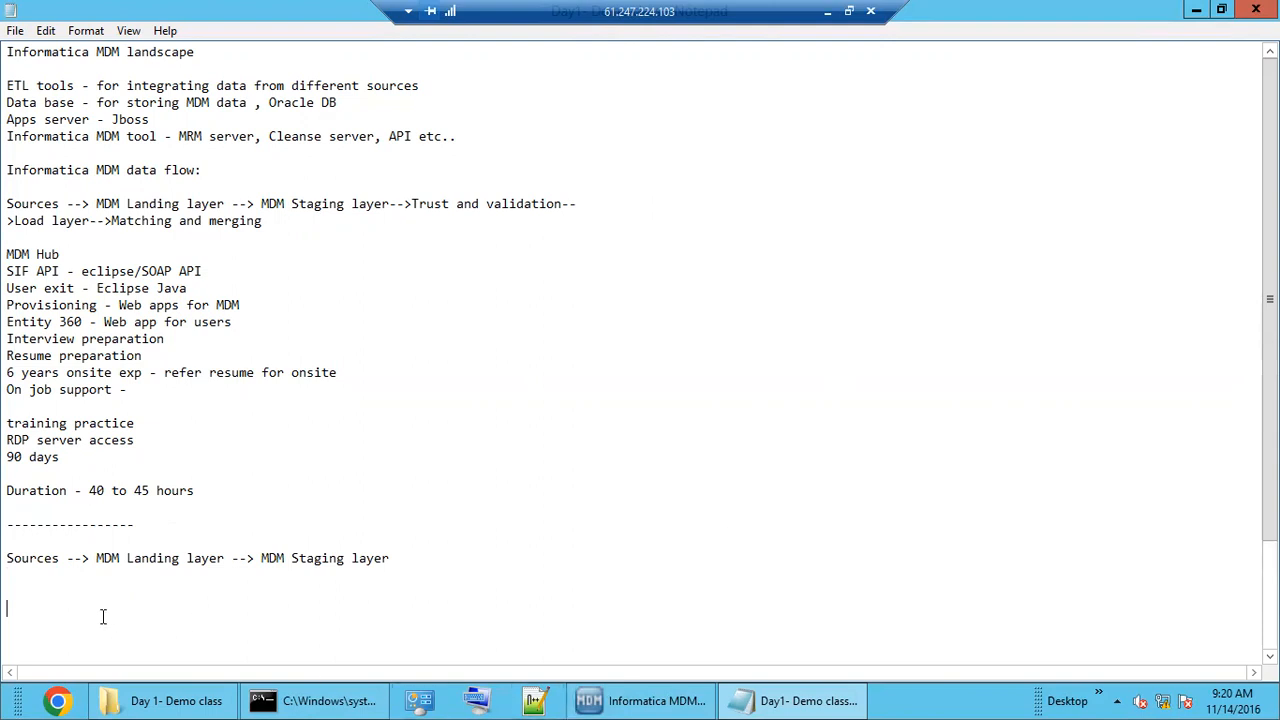
Highlight Sources, MDM Landing layer and Staging in the new line, then minimise Notepad.
left_click_drag(96, 558, 224, 560)
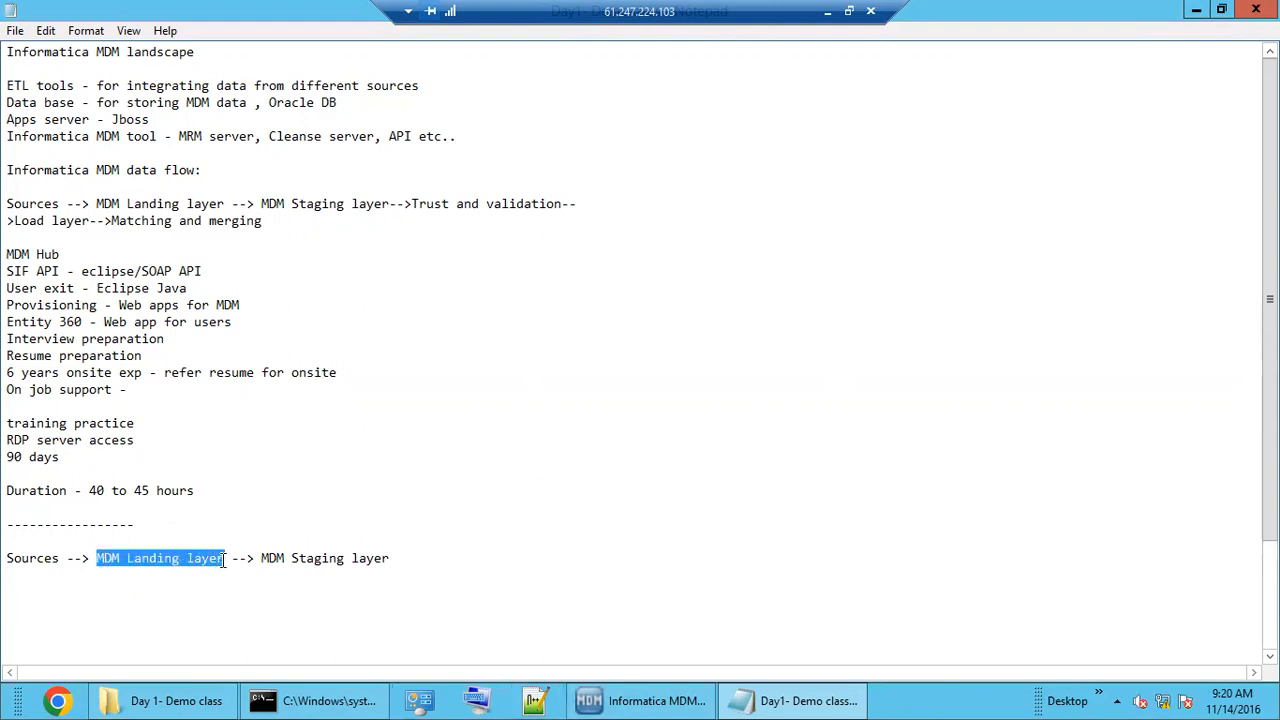
double_click(168, 561)
double_click(26, 560)
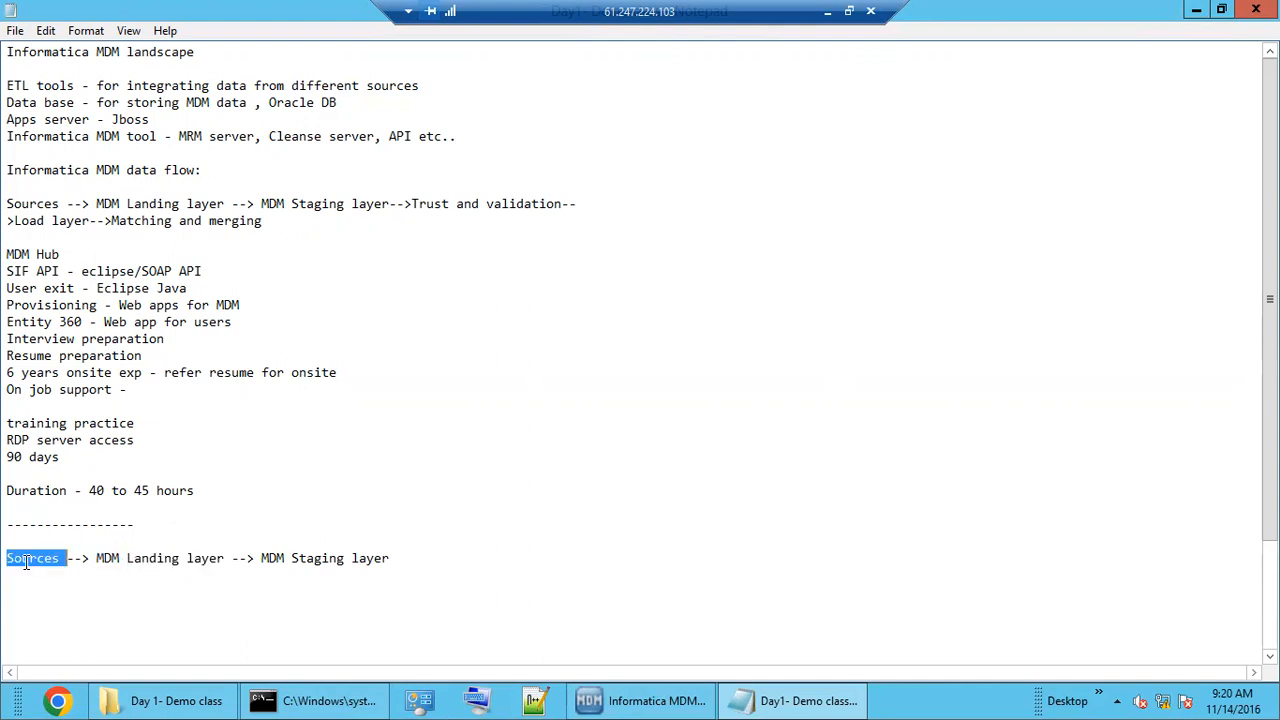
double_click(45, 558)
left_click_drag(96, 560, 225, 560)
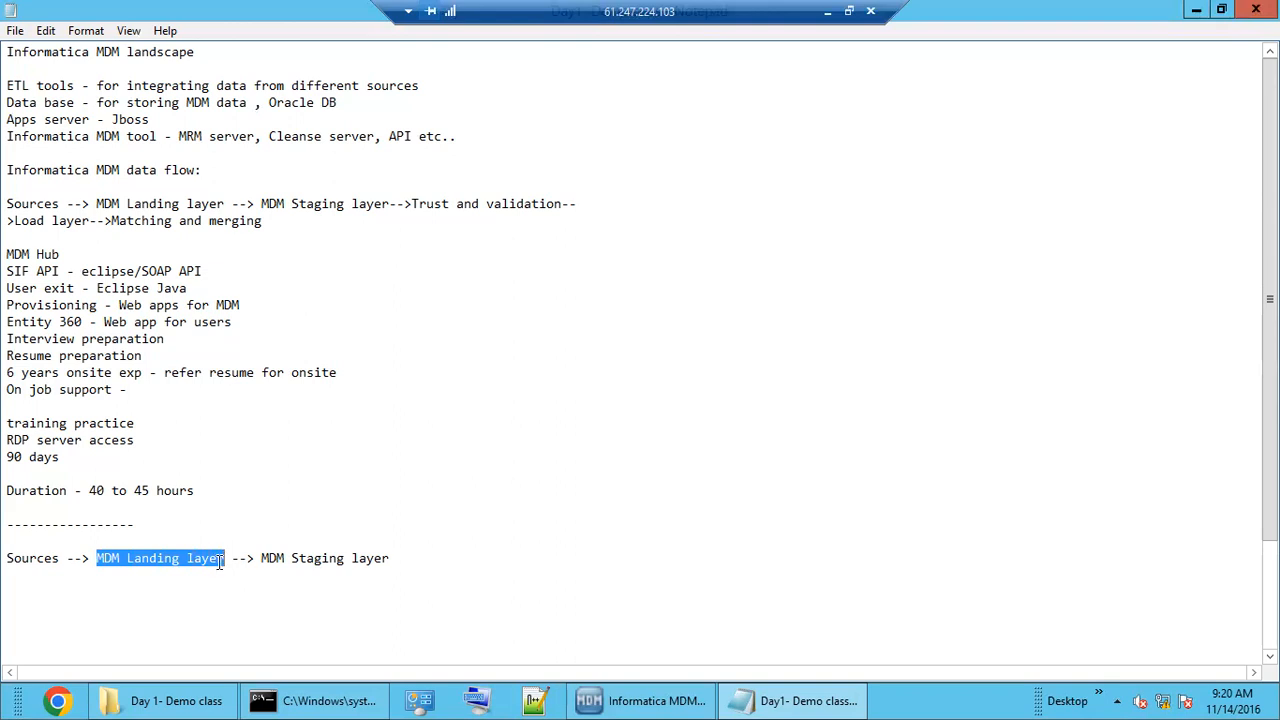
double_click(166, 560)
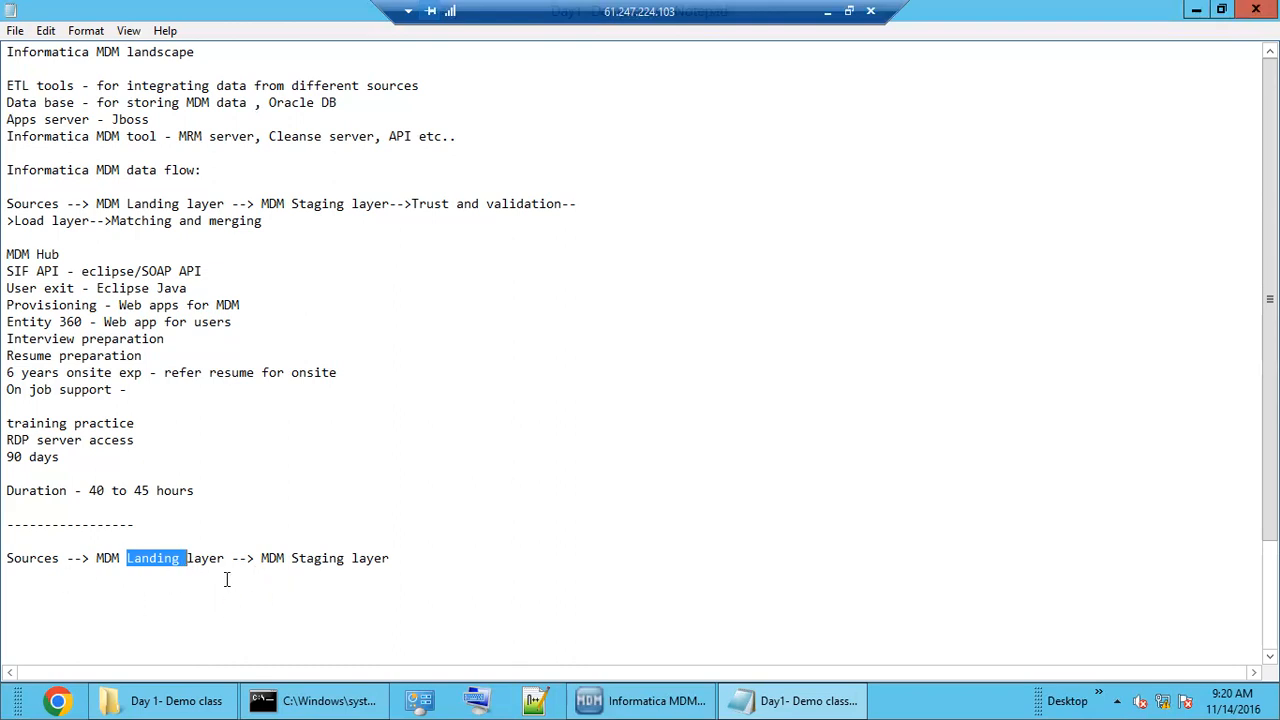
double_click(328, 560)
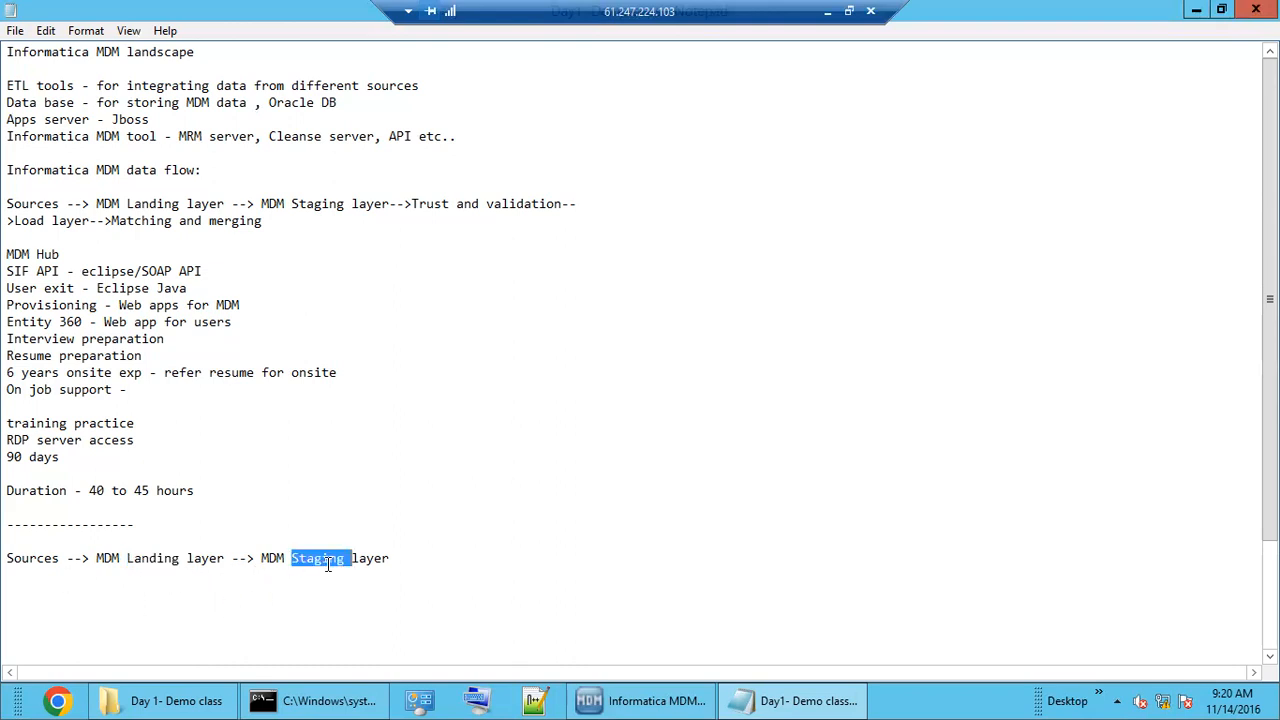
double_click(158, 561)
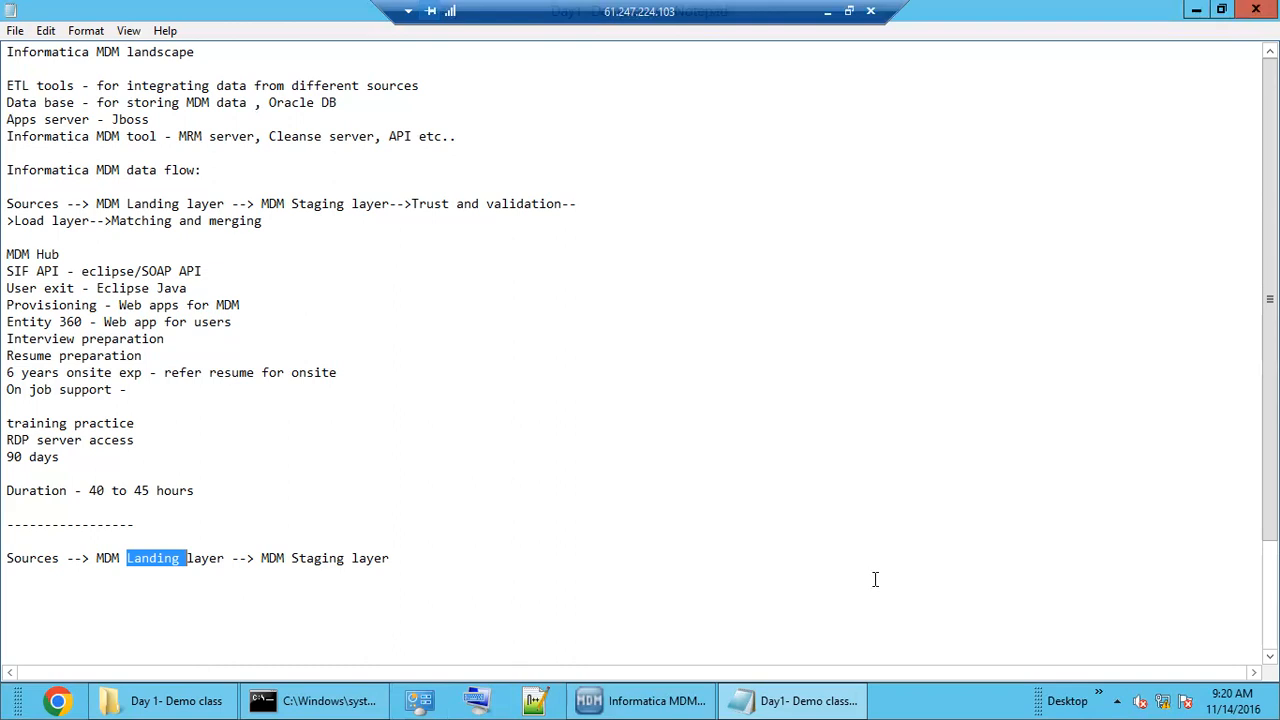
left_click(1196, 10)
Minimise the folder, refresh the desktop, launch SQL Developer, and return to the Hub Console.
left_click(1196, 10)
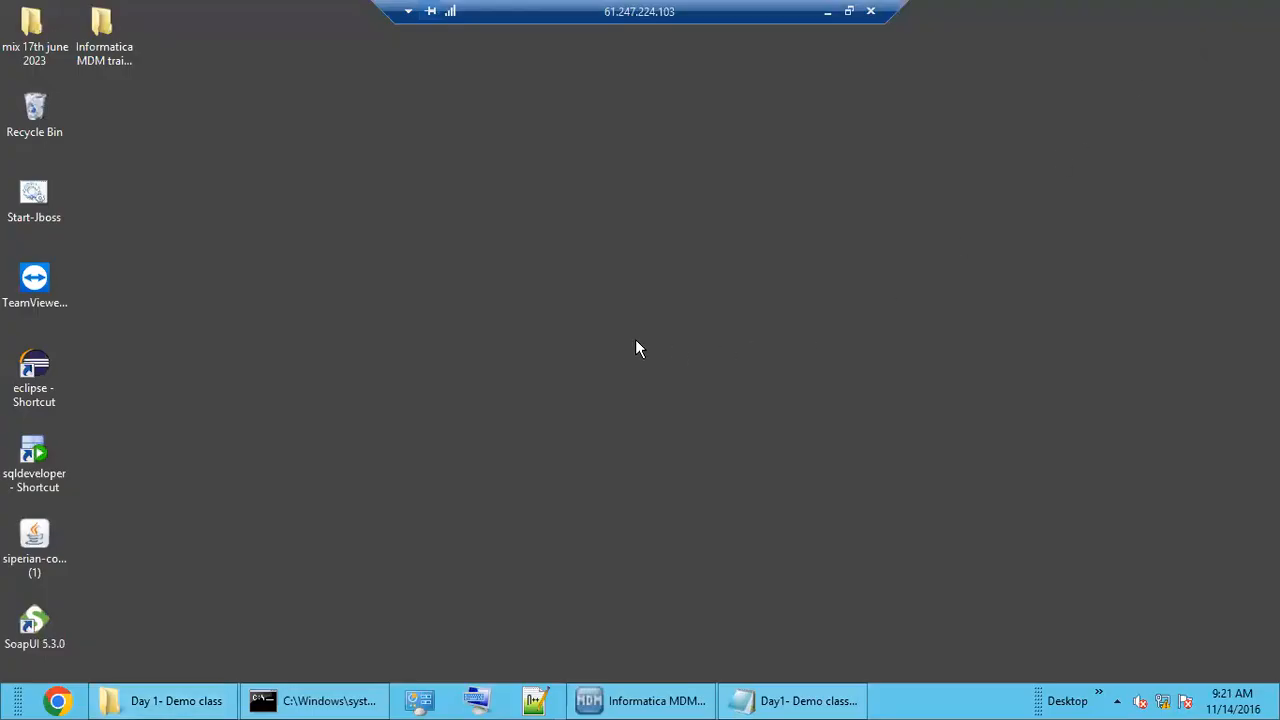
right_click(583, 221)
left_click(606, 279)
left_click(40, 457)
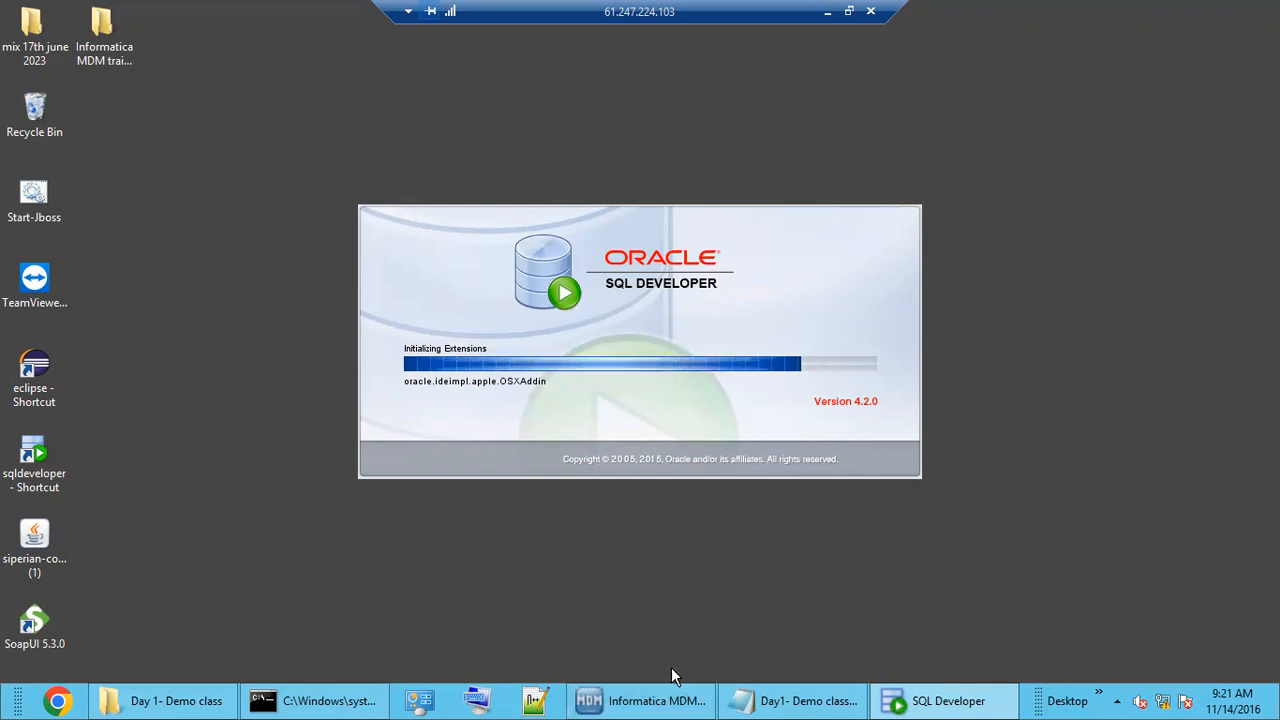
left_click(660, 701)
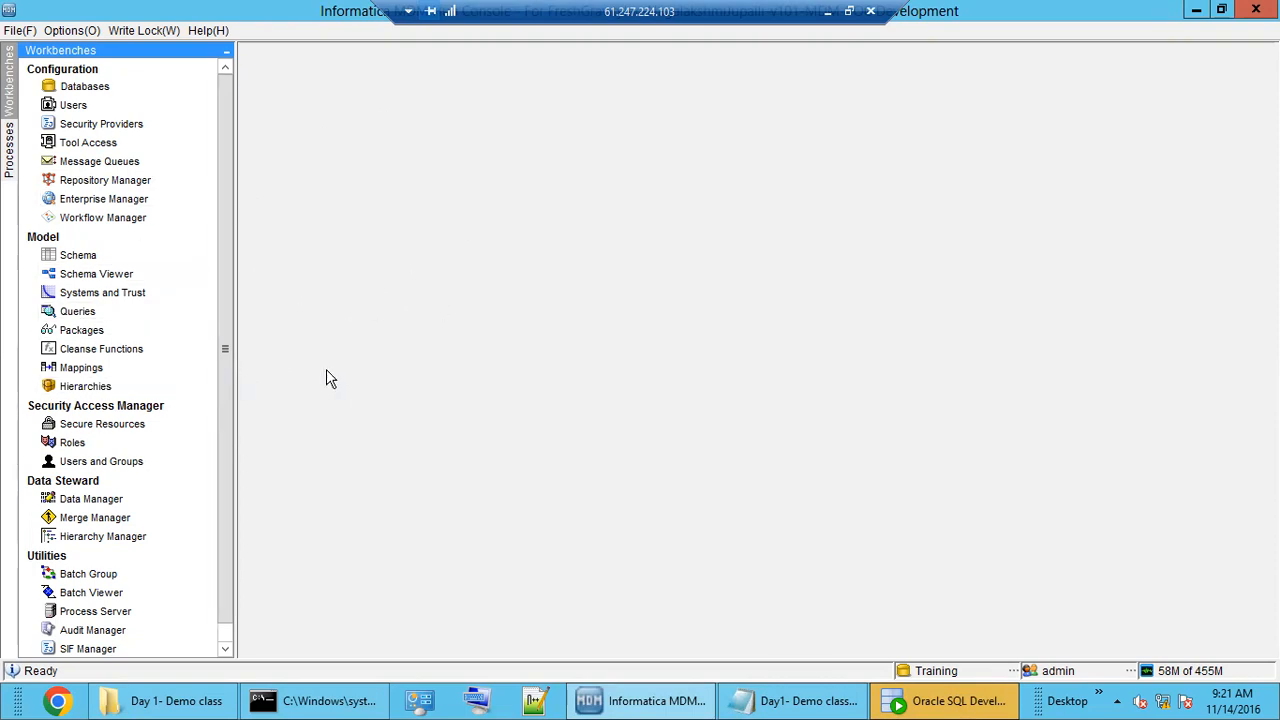
Open the Schema tool and expand Landing Tables to show L_EMP.
left_click(100, 262)
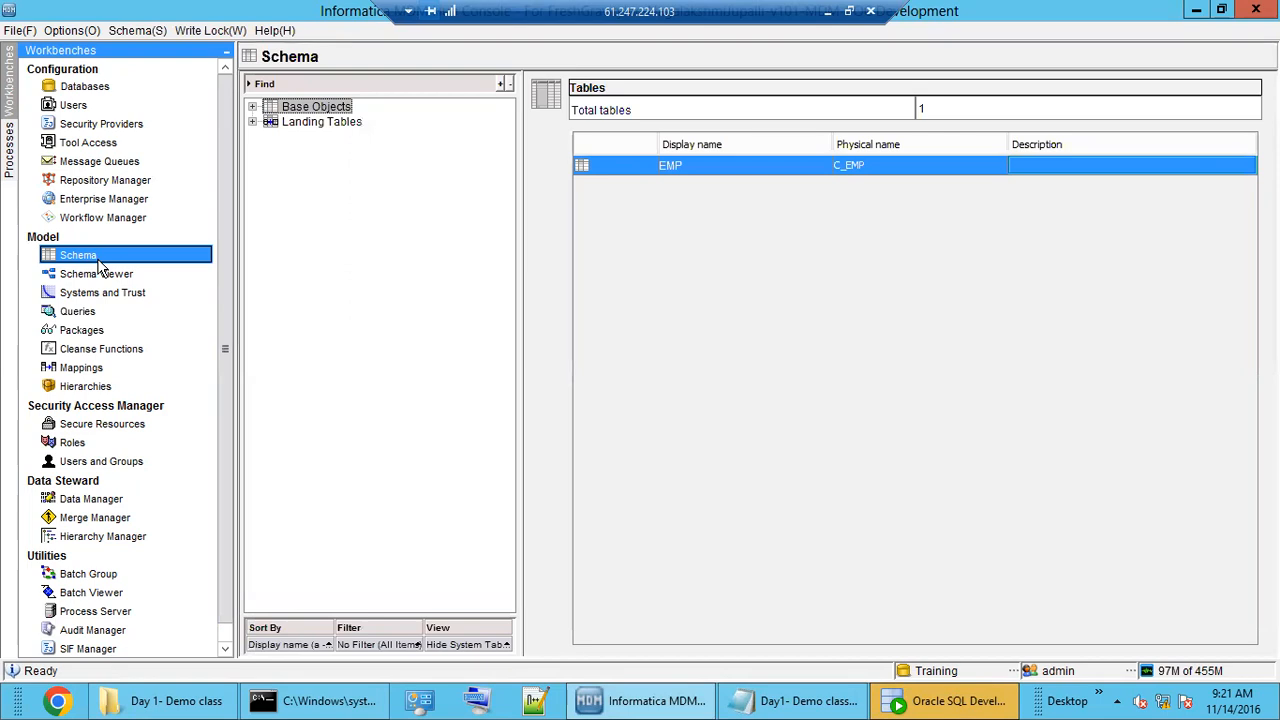
left_click(318, 122)
double_click(325, 124)
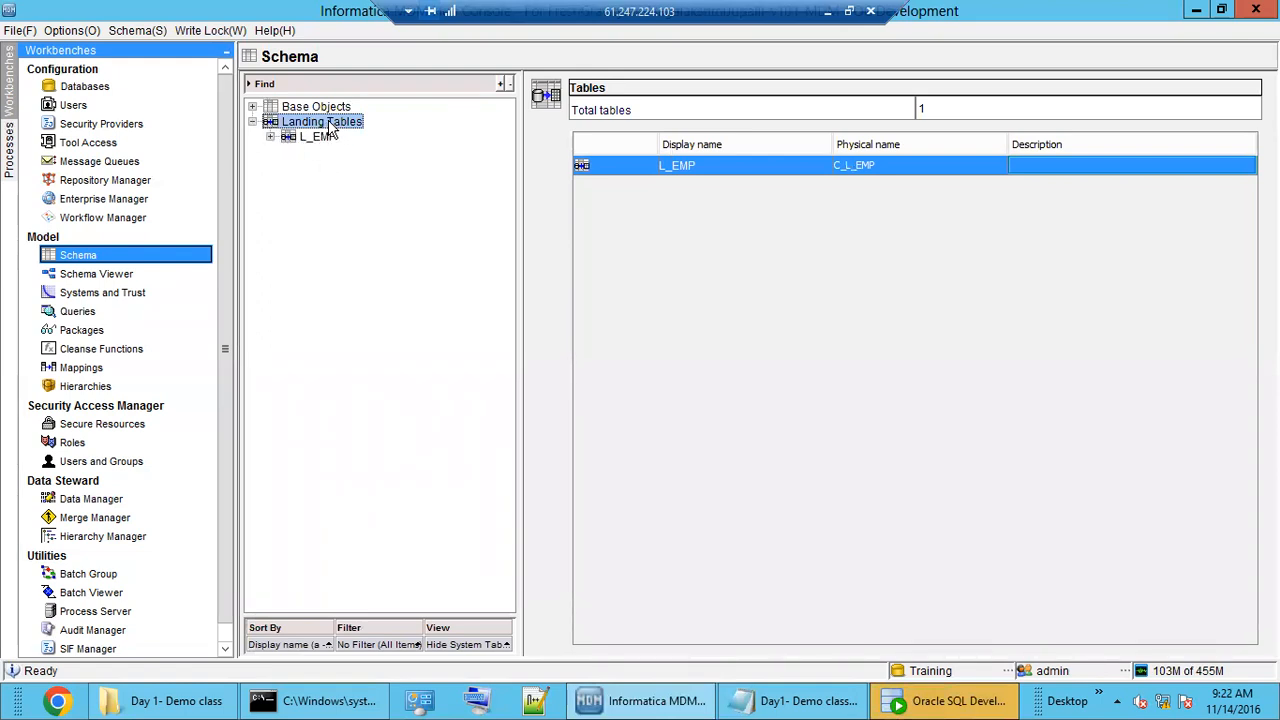
Acquire a write lock and start adding a new landing table.
left_click(212, 31)
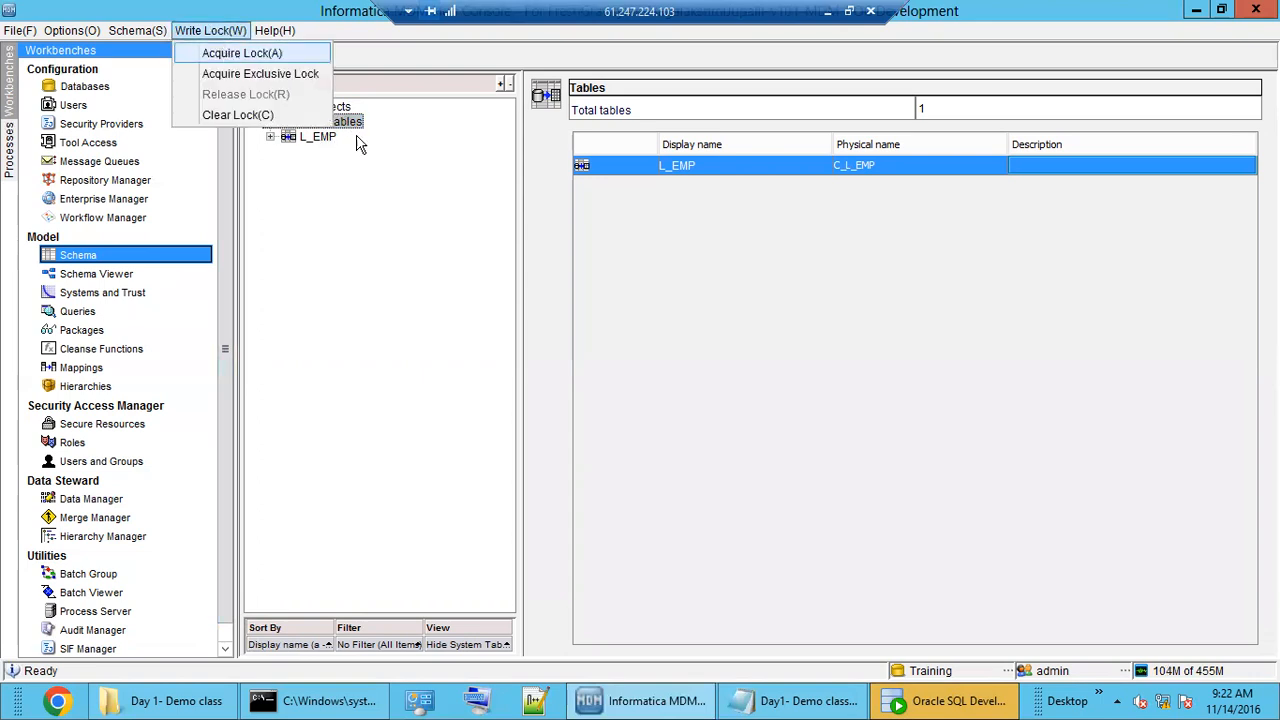
left_click(226, 55)
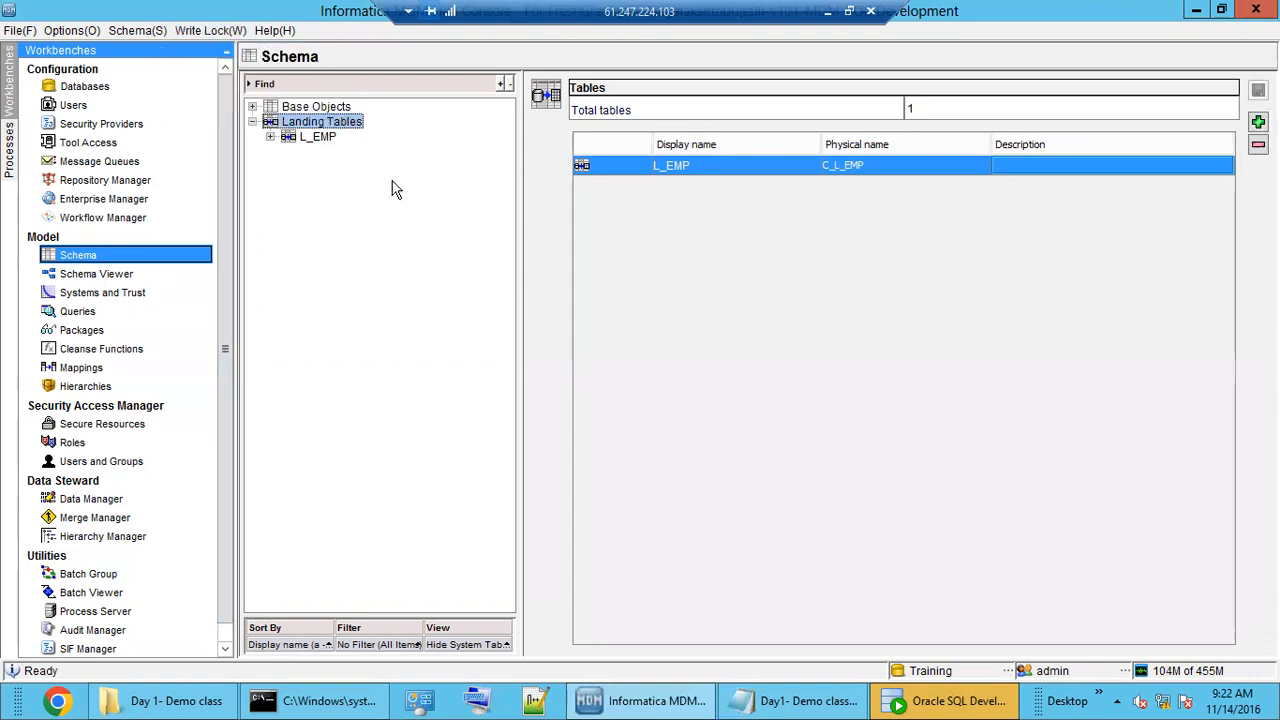
right_click(323, 128)
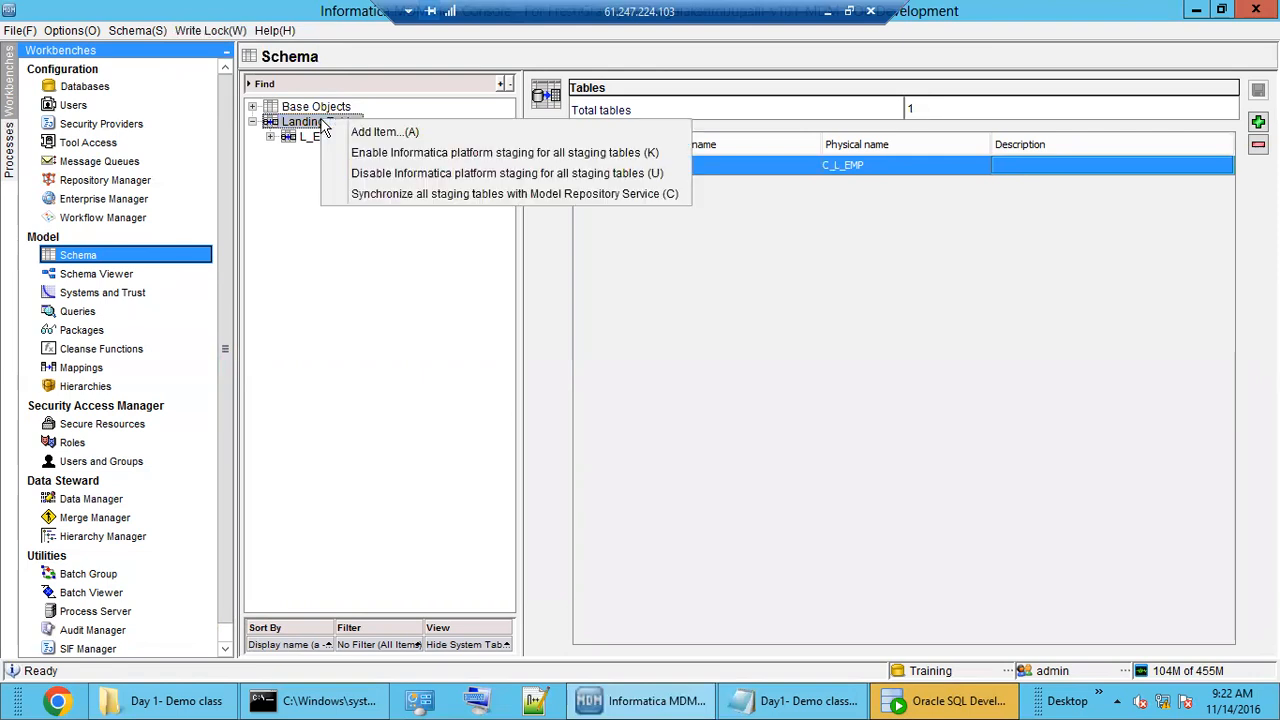
left_click(390, 133)
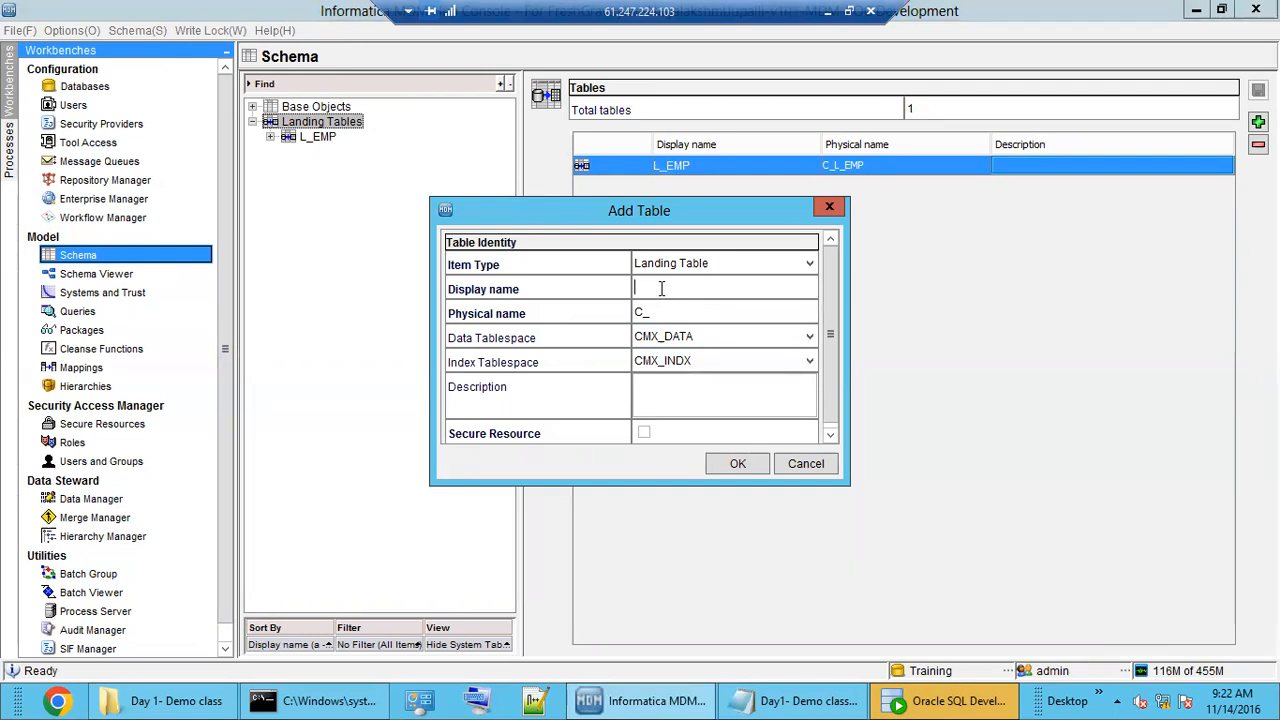
Name the landing table L_CUST, keep physical name C_L_CUST, and confirm with OK.
type("L_CUST")
left_click(698, 311)
left_click(698, 311)
left_click_drag(646, 312, 632, 312)
left_click_drag(633, 312, 652, 314)
key("End")
double_click(693, 287)
left_click(693, 287)
double_click(626, 289)
left_click(650, 288)
left_click(737, 470)
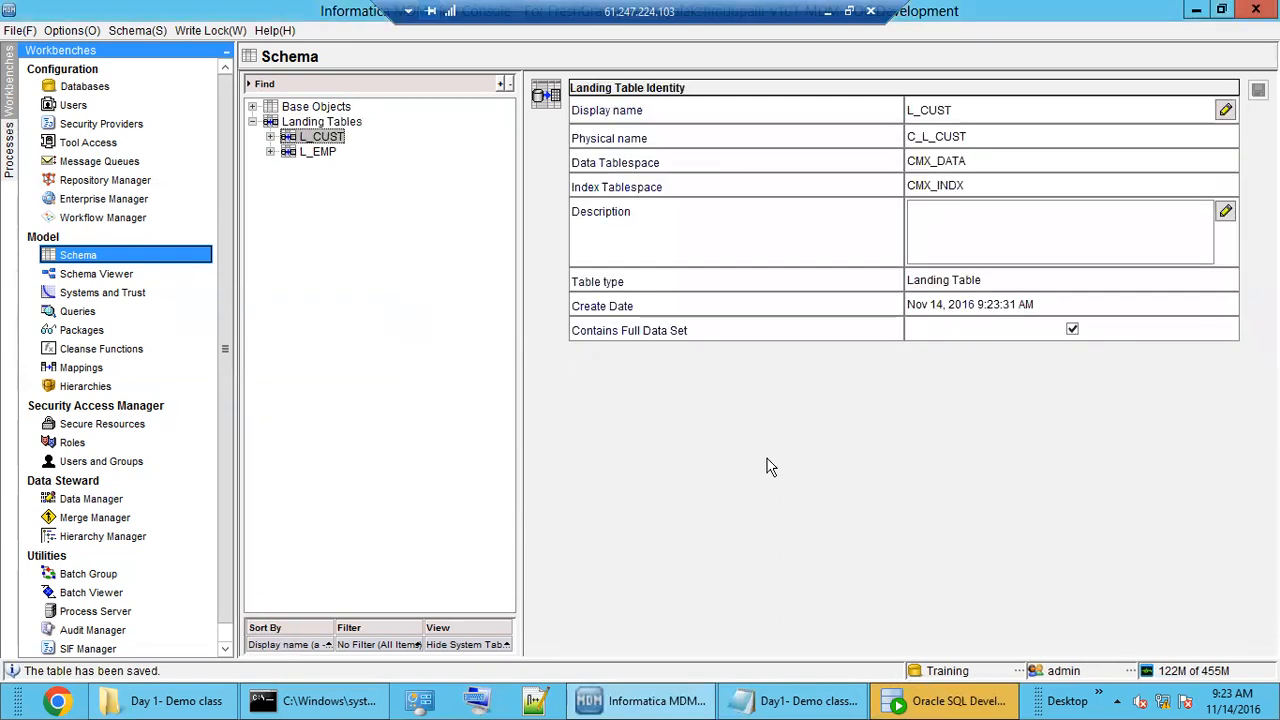
Expand L_CUST and open its column list.
left_click(270, 137)
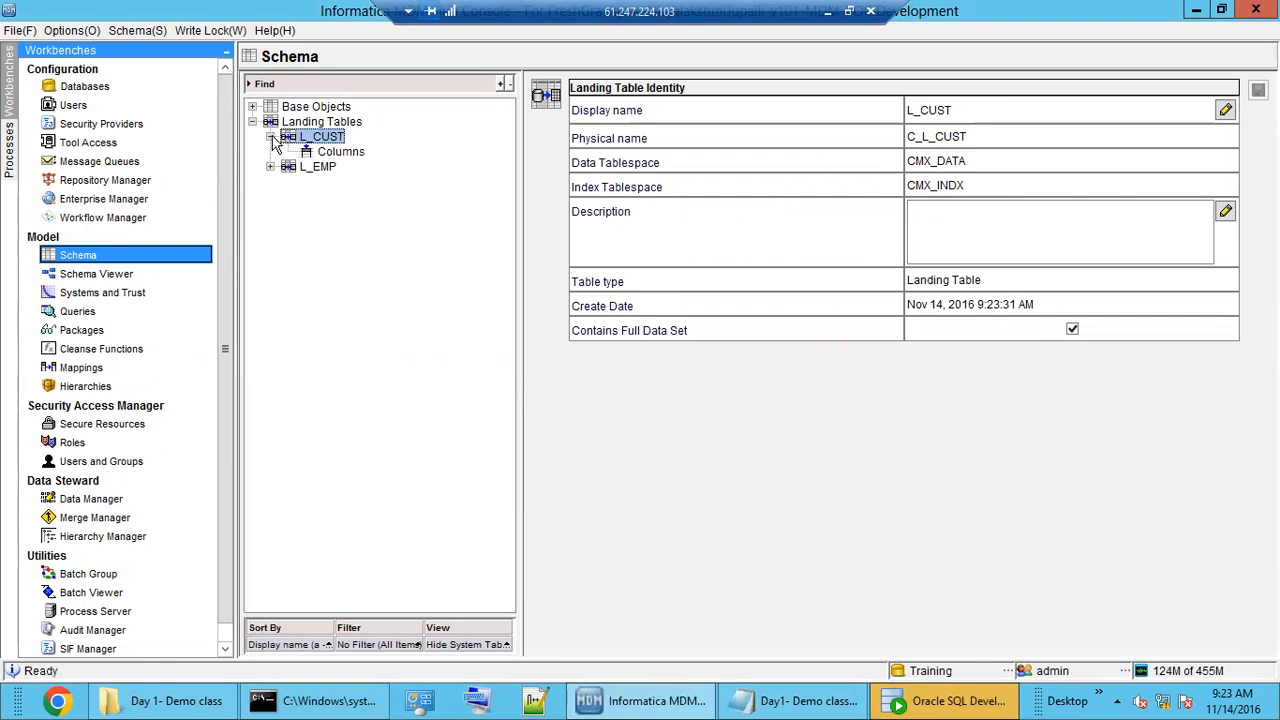
left_click(340, 152)
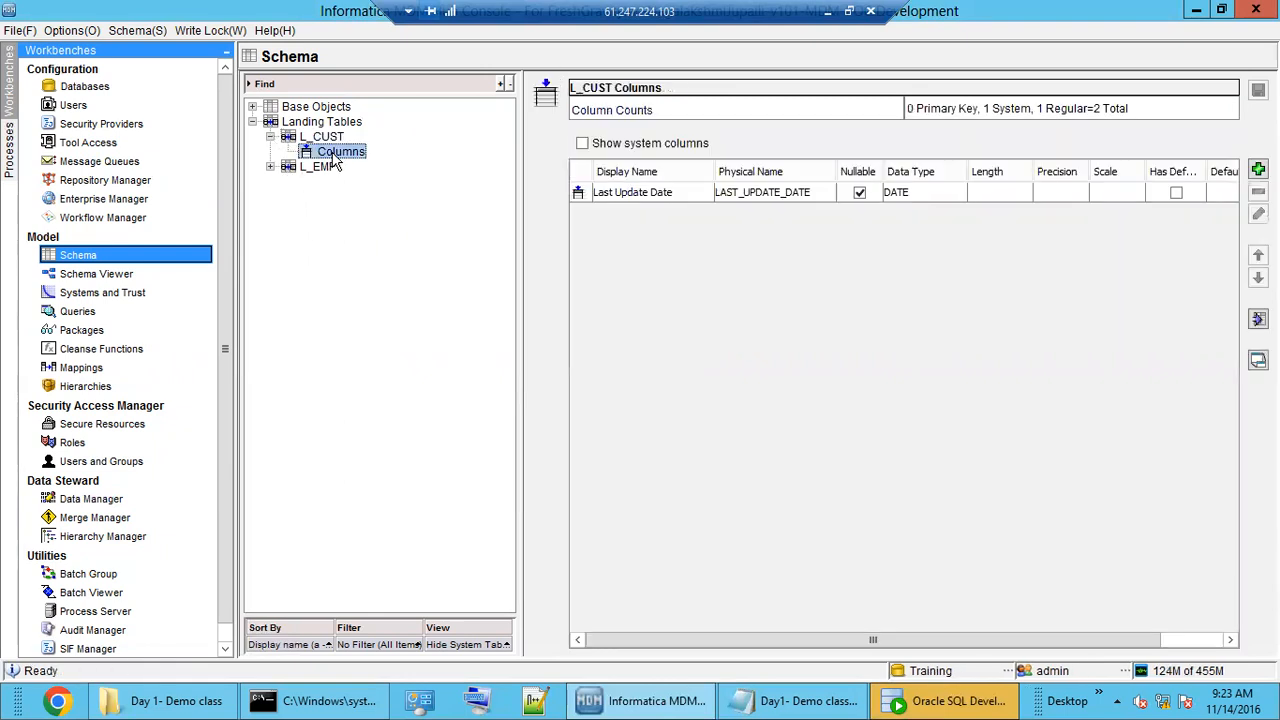
left_click(647, 196)
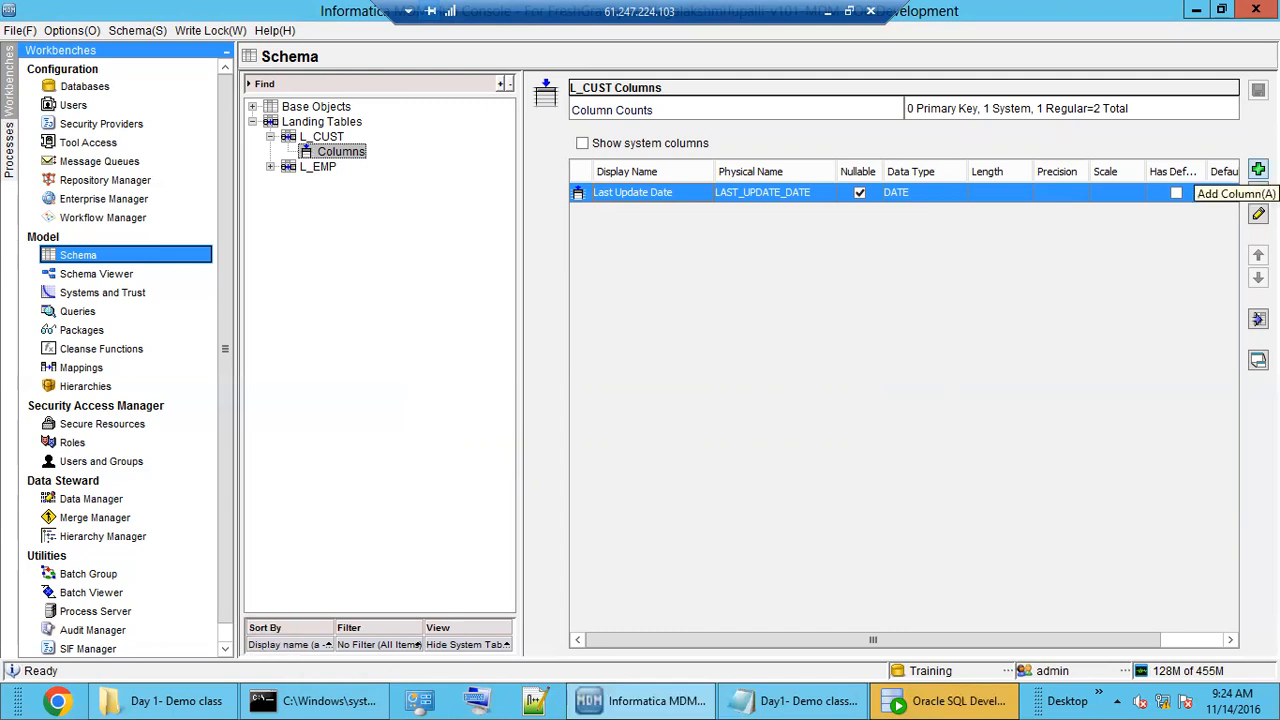
Add a non-nullable CUST_ID column, set it to NUMBER, and inspect the server error details.
left_click(1258, 170)
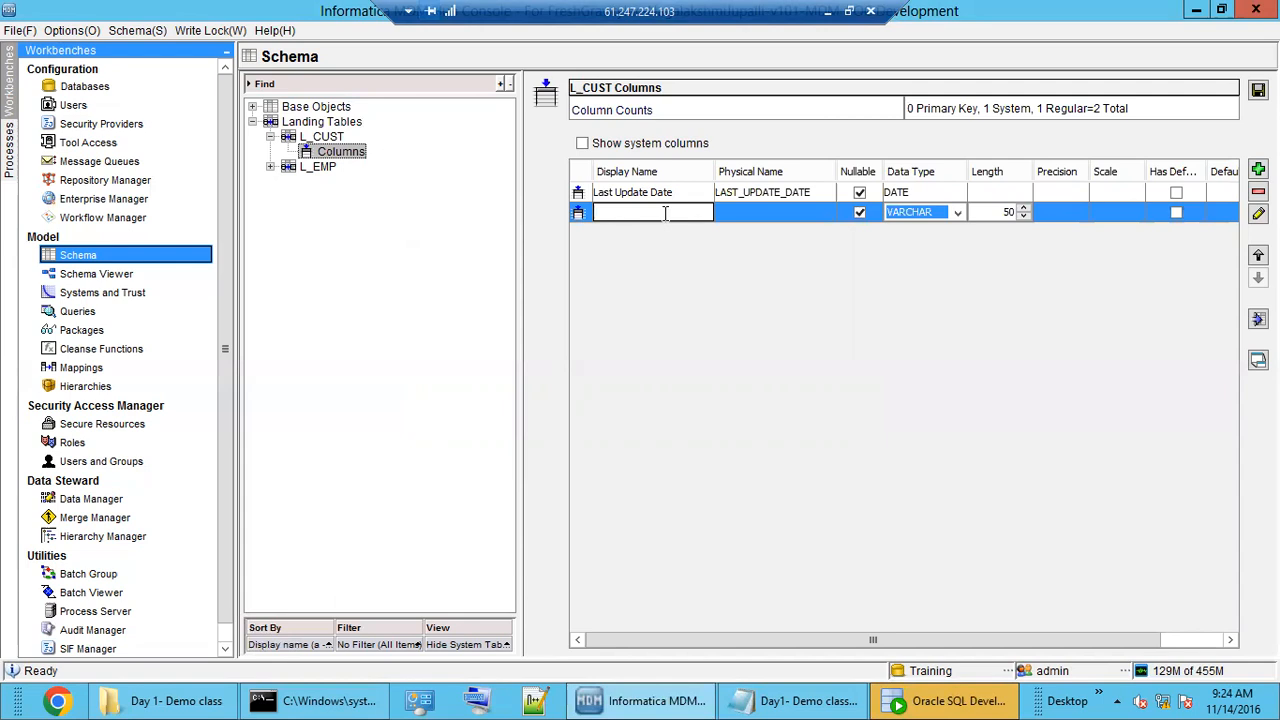
type("CUST_ID")
left_click(768, 214)
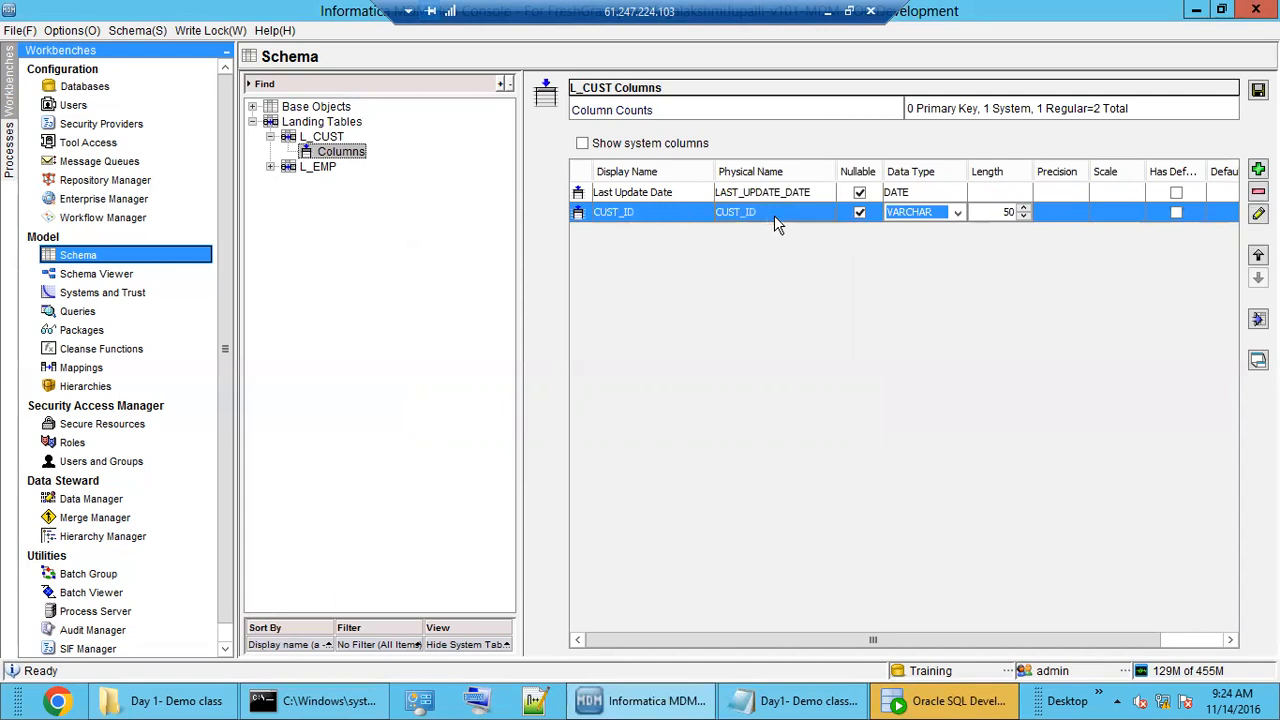
left_click(861, 213)
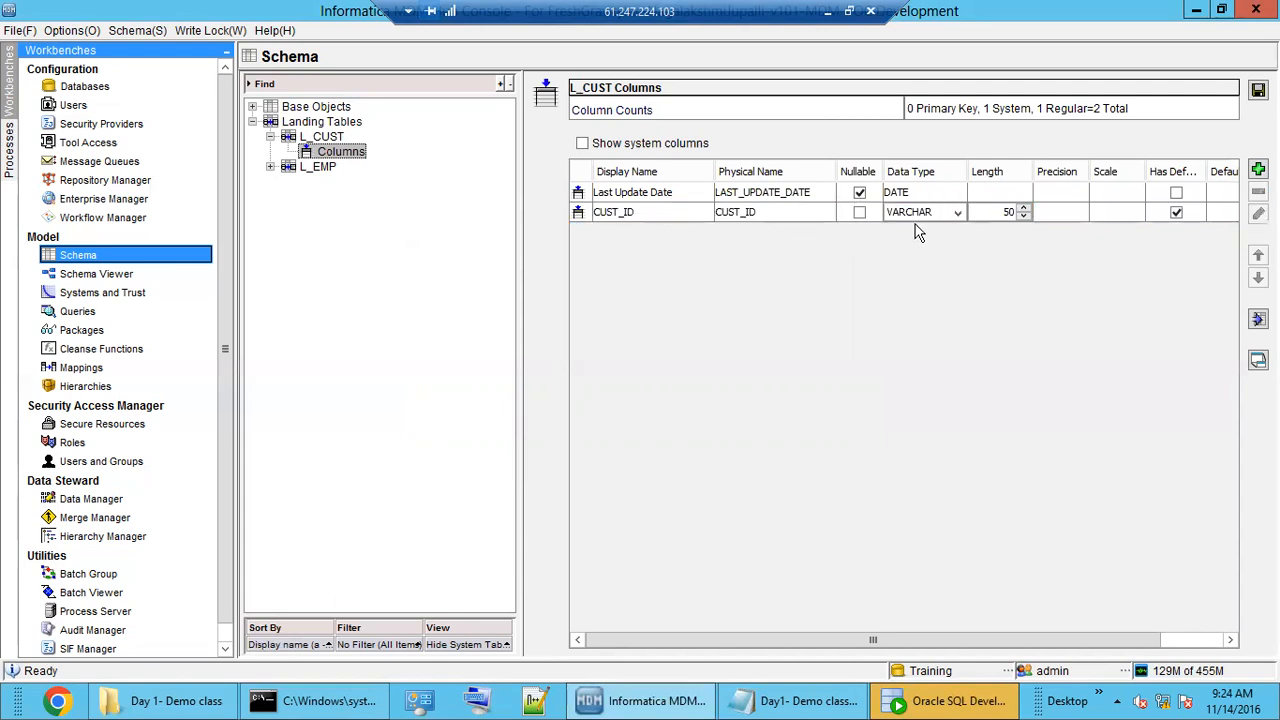
left_click(942, 216)
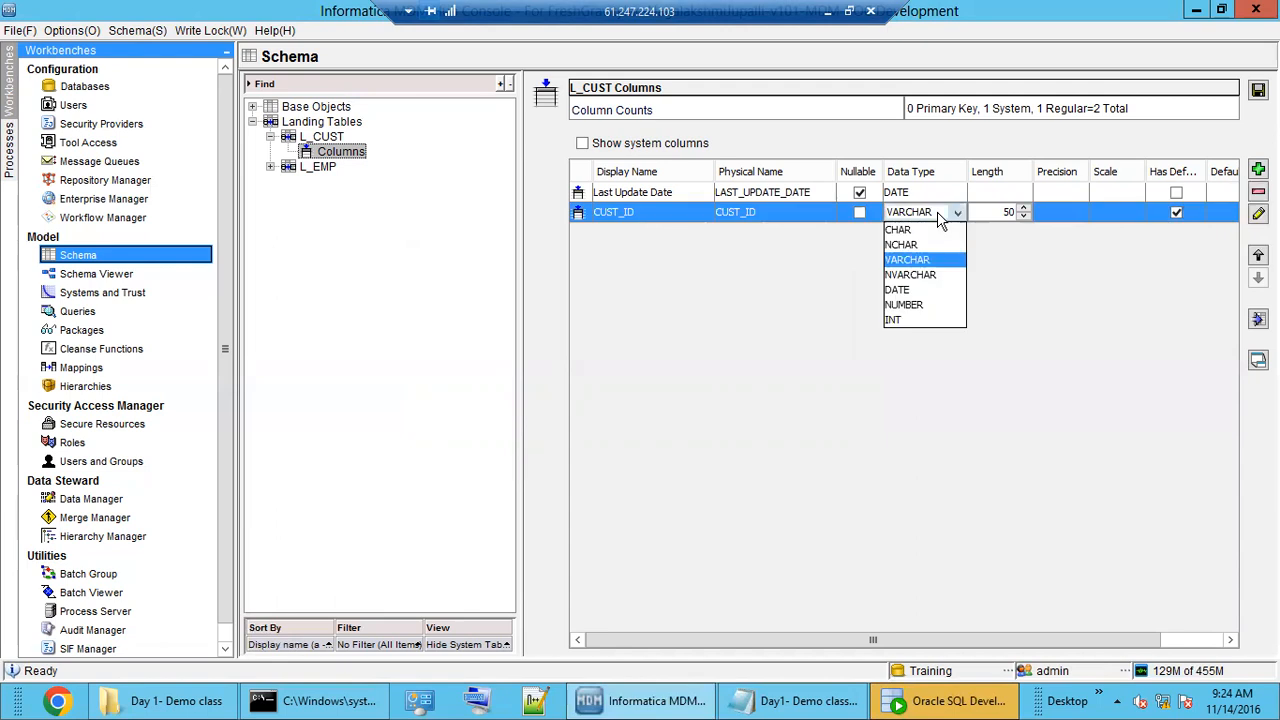
left_click(938, 305)
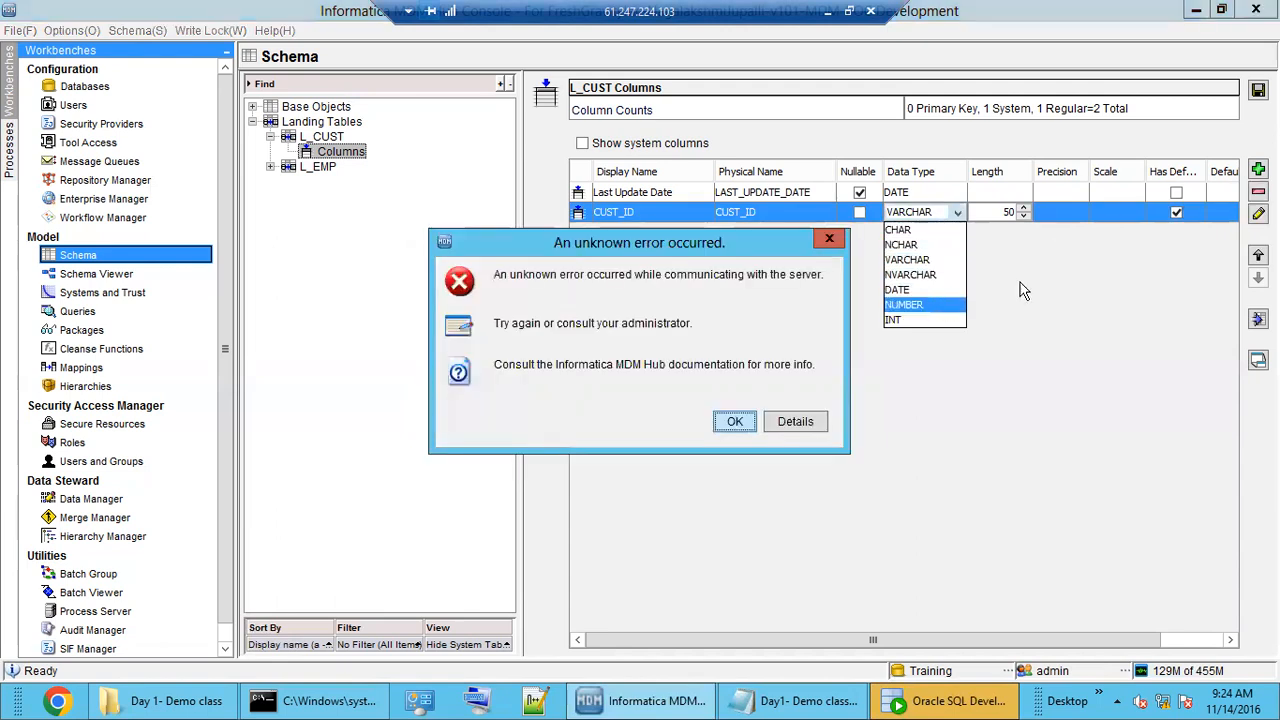
left_click(795, 421)
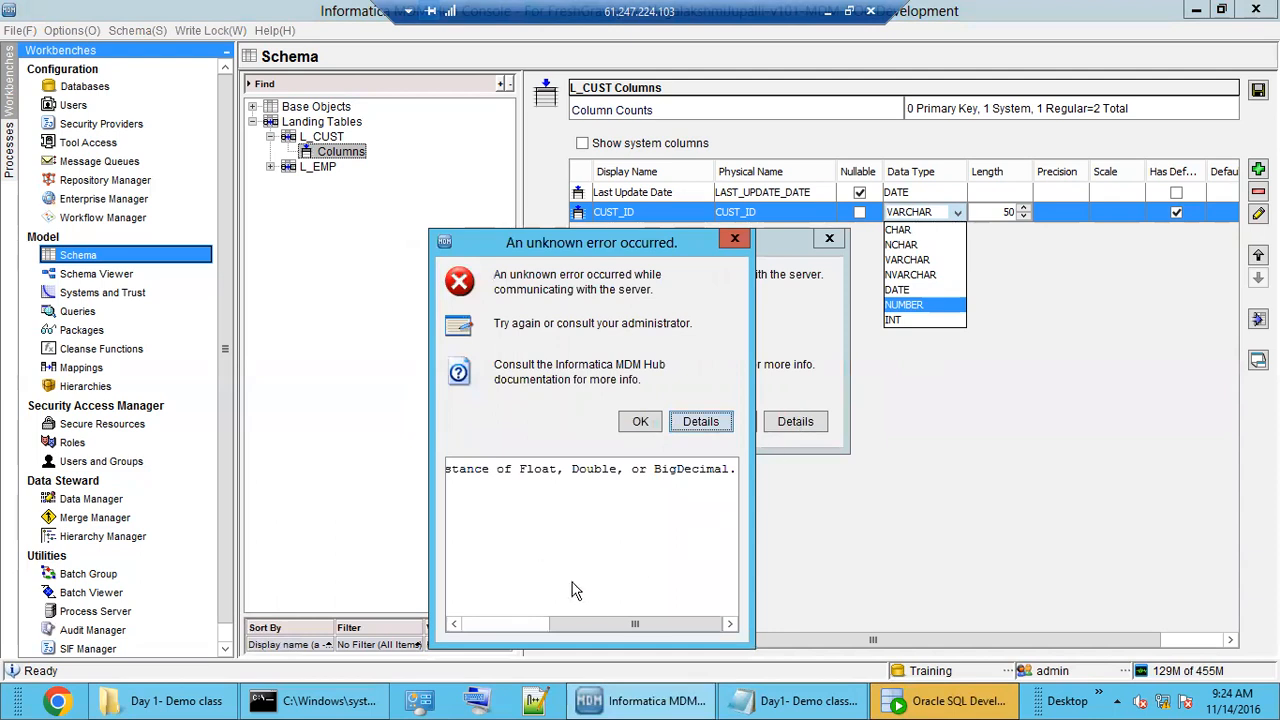
left_click_drag(605, 622, 504, 651)
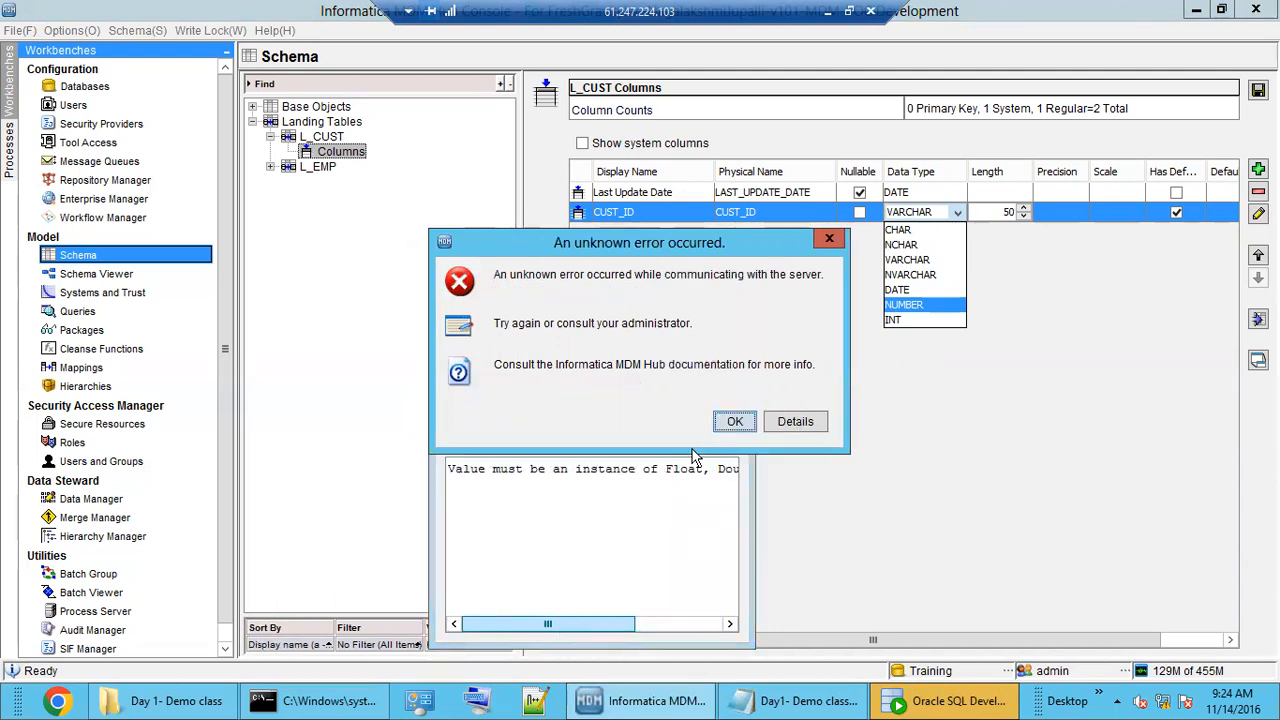
left_click(723, 428)
Close each unknown-error dialog, reviewing the error details once more along the way.
left_click(638, 421)
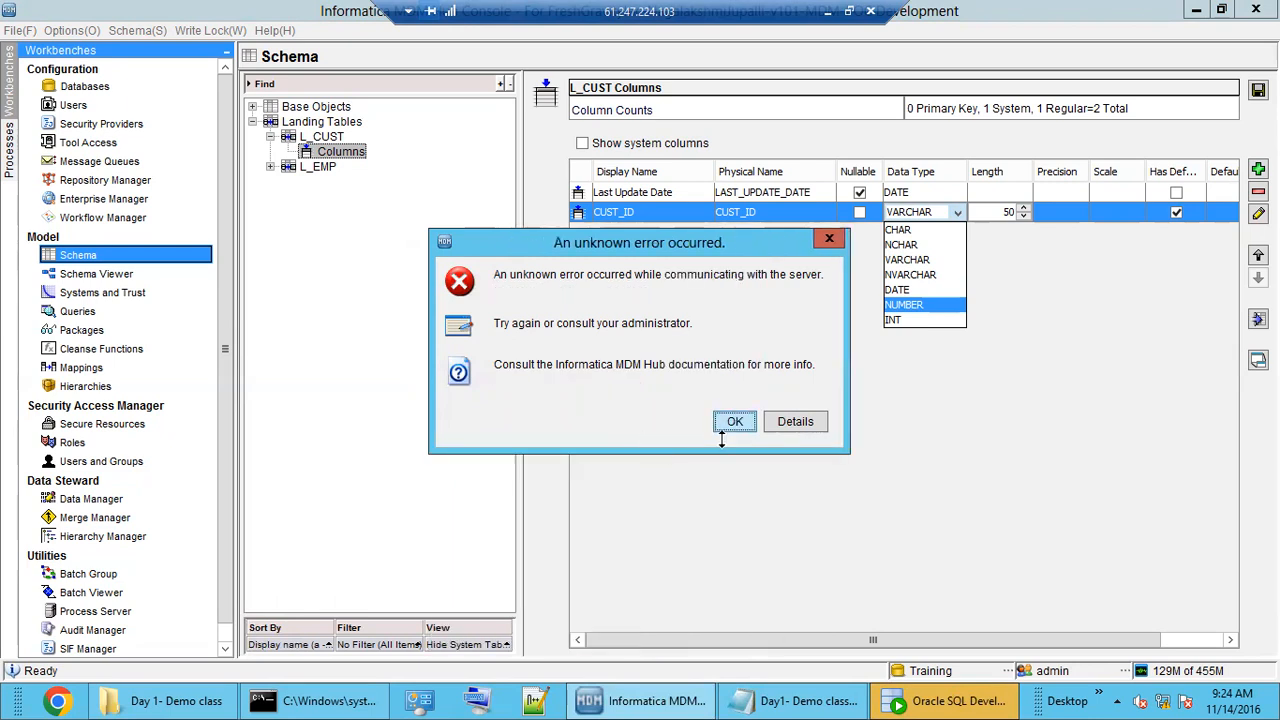
left_click(830, 241)
left_click(750, 421)
left_click(800, 421)
left_click_drag(593, 623, 500, 639)
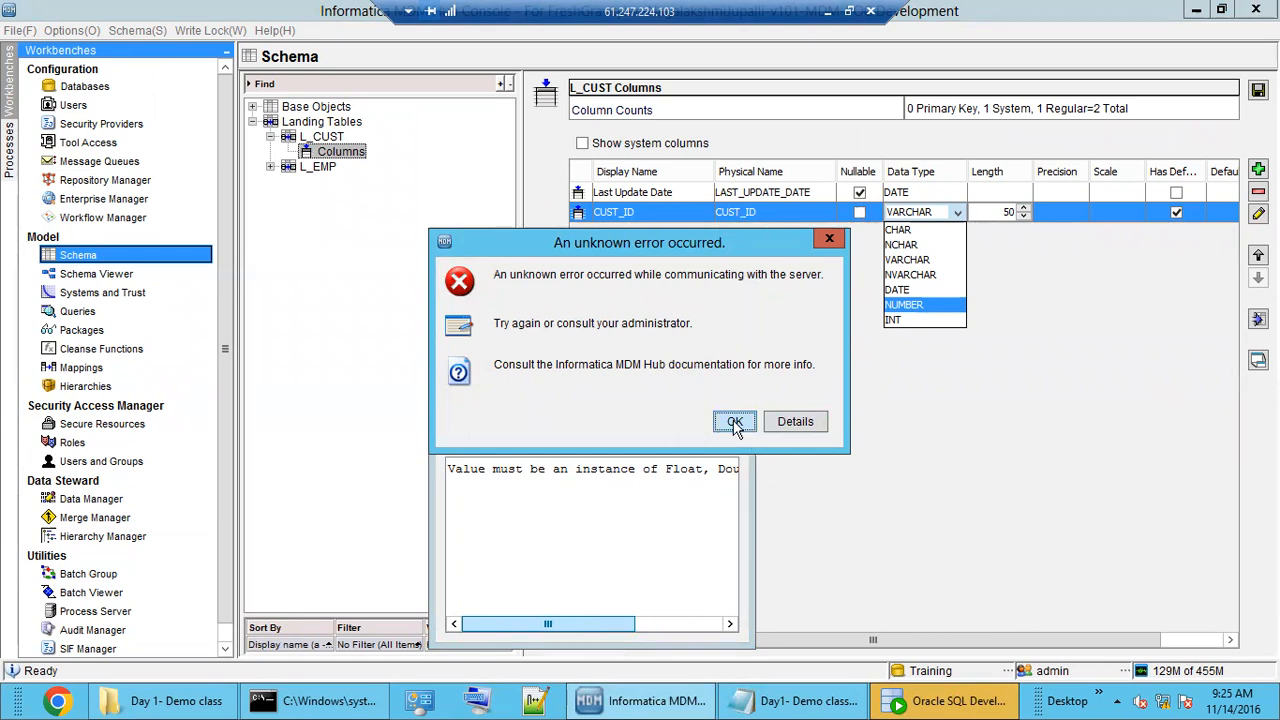
left_click(832, 239)
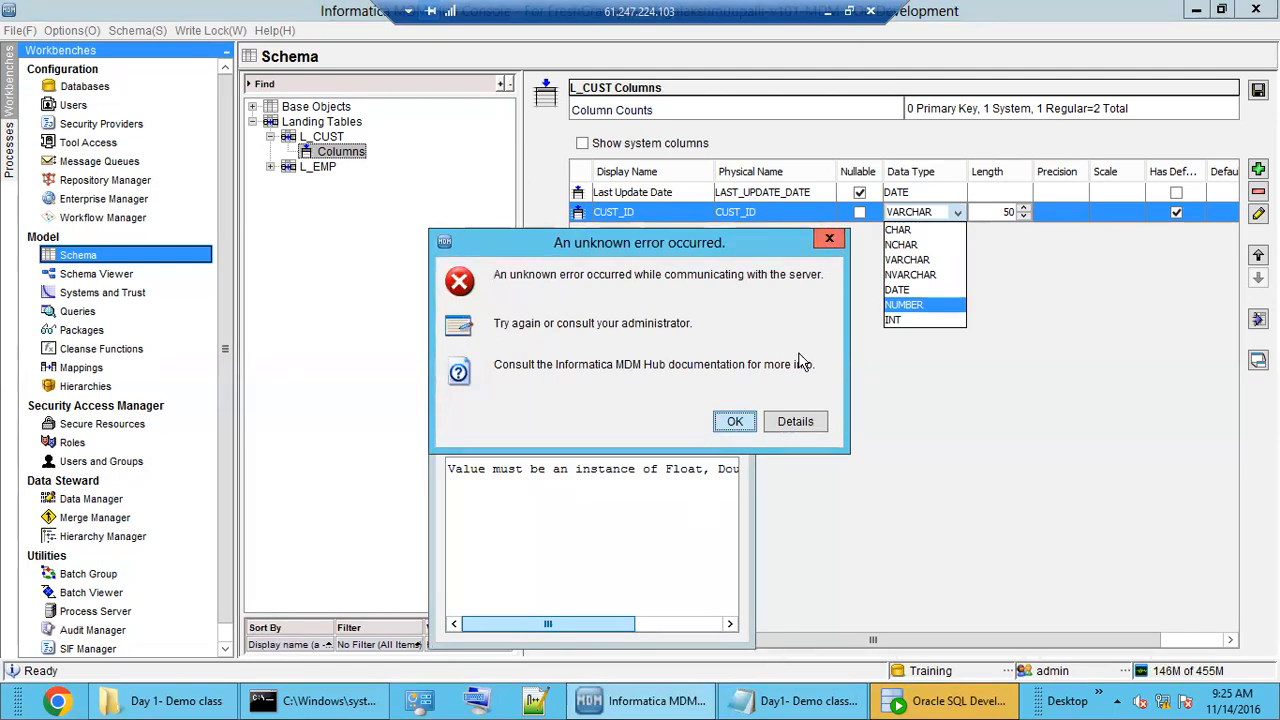
left_click(735, 427)
left_click(641, 426)
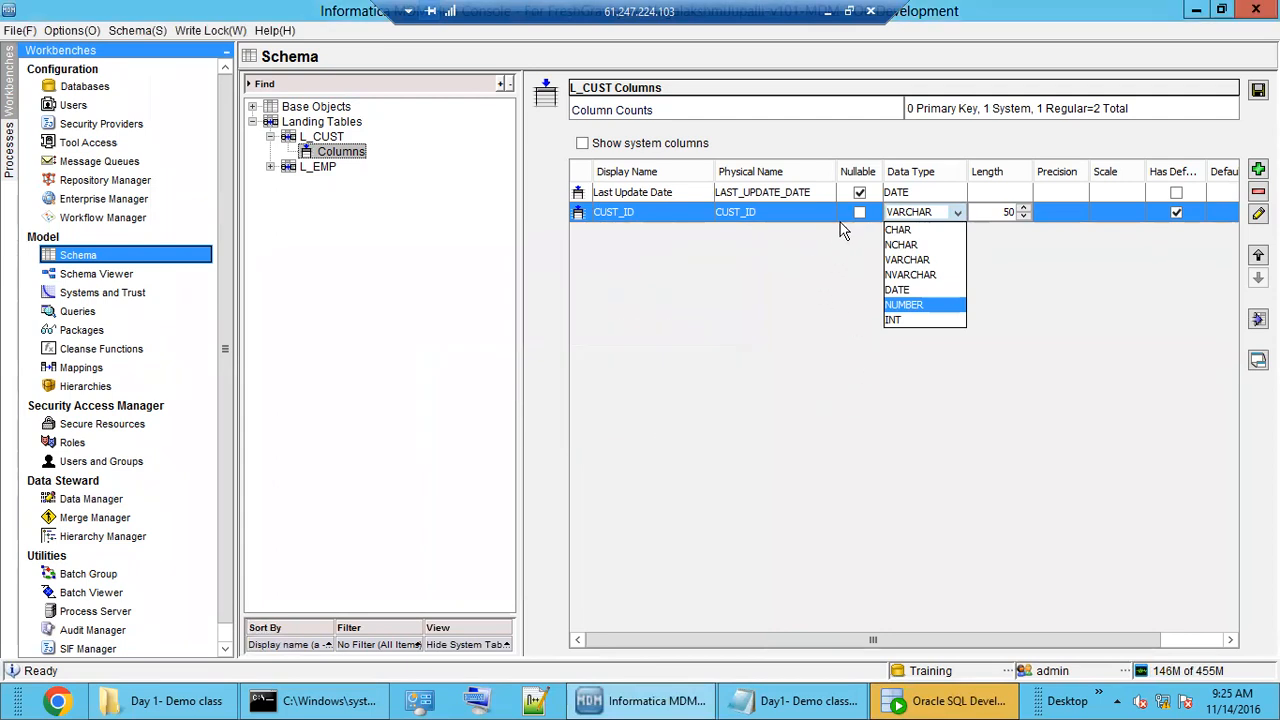
Clear the lingering error and change CUST_ID's data type to INT.
left_click(740, 421)
left_click(740, 421)
left_click(860, 213)
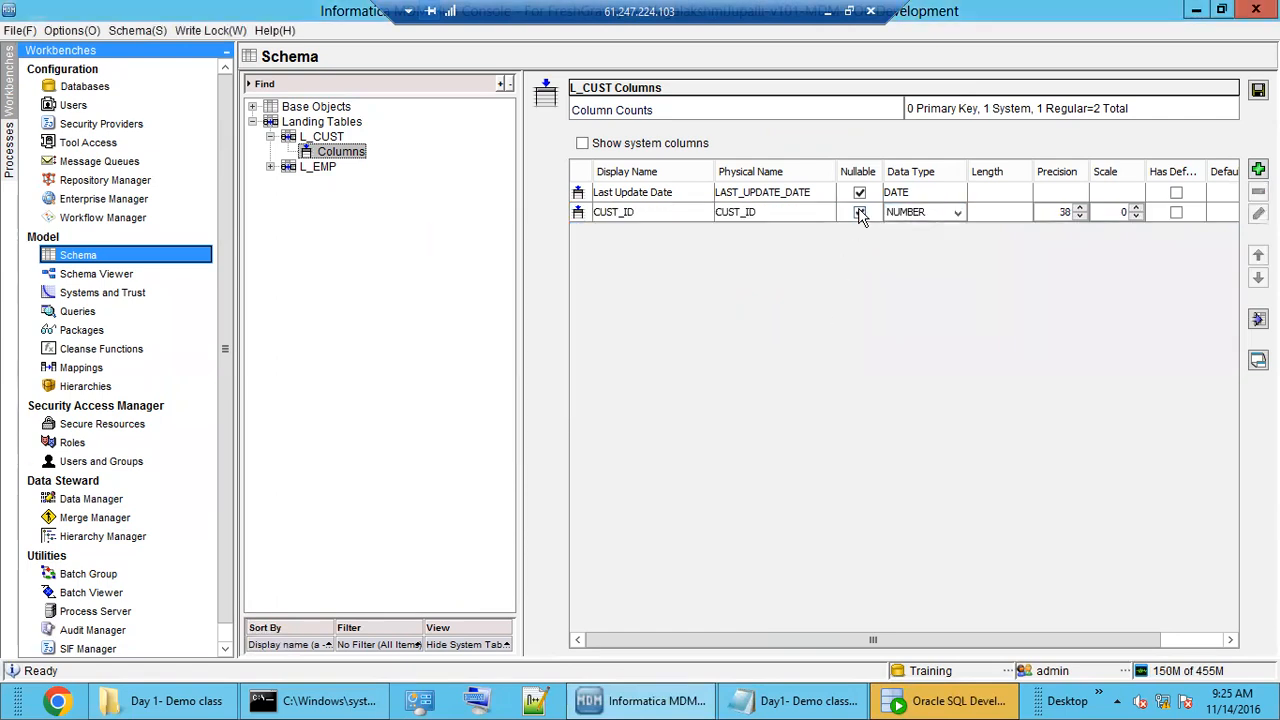
left_click(952, 213)
left_click(915, 318)
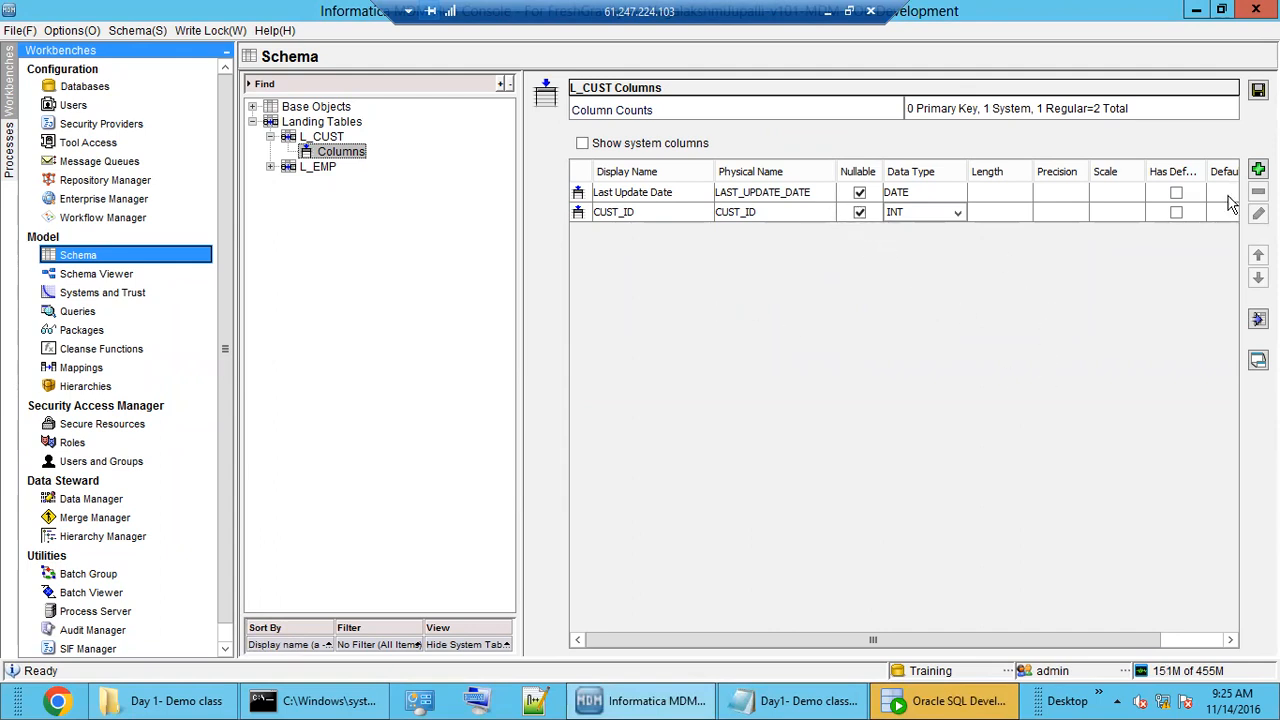
Add CUST_NAME and ADDRESS columns, save L_CUST, and return to its column list.
left_click(1258, 170)
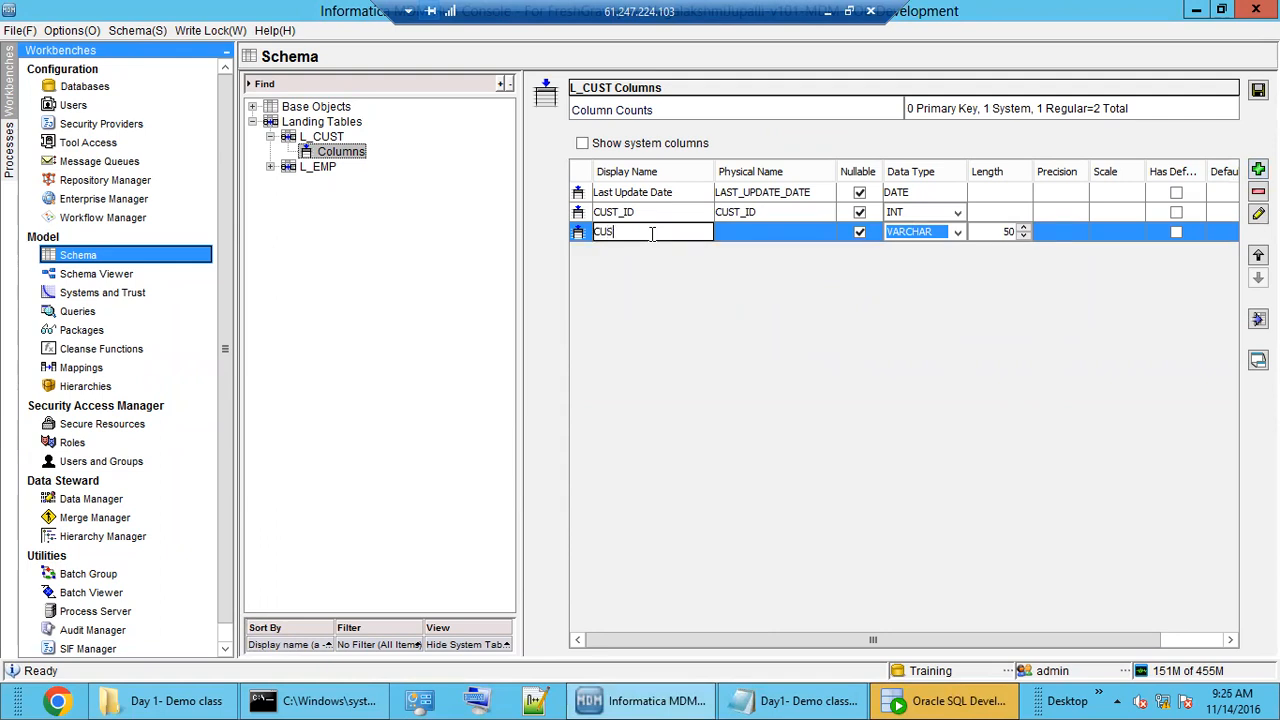
type("CUST_N")
left_click(781, 232)
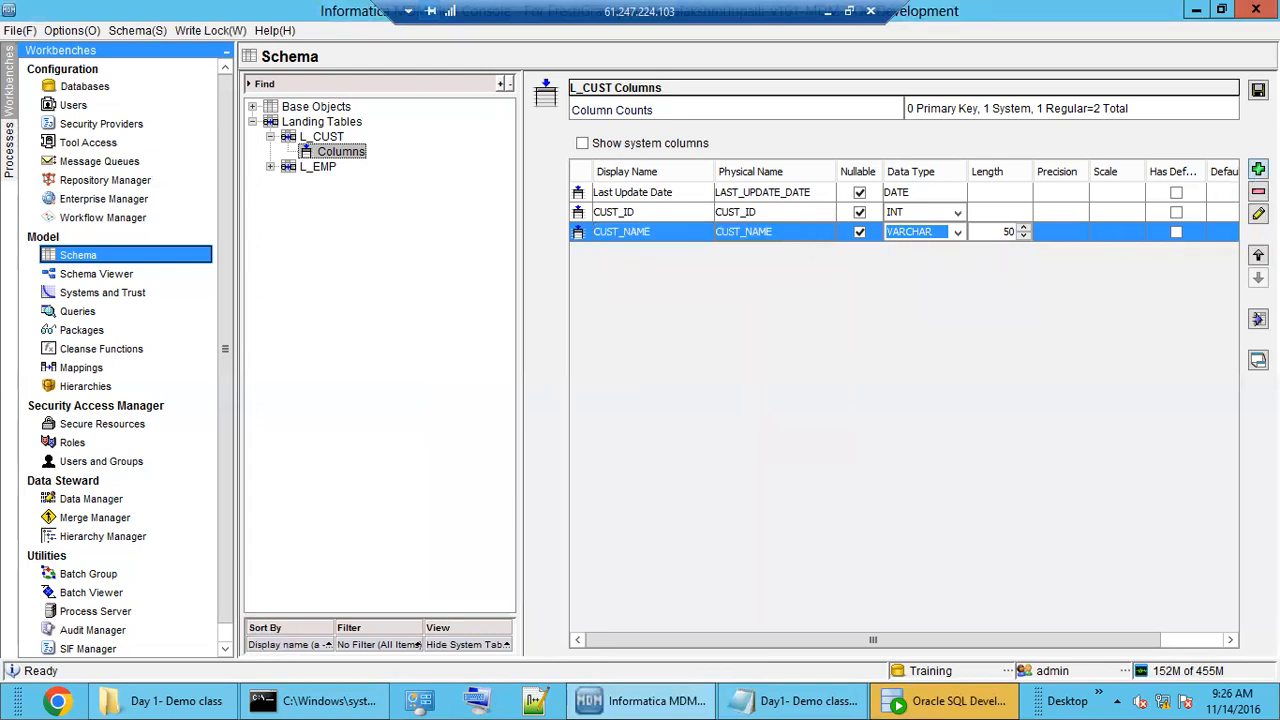
left_click(1258, 170)
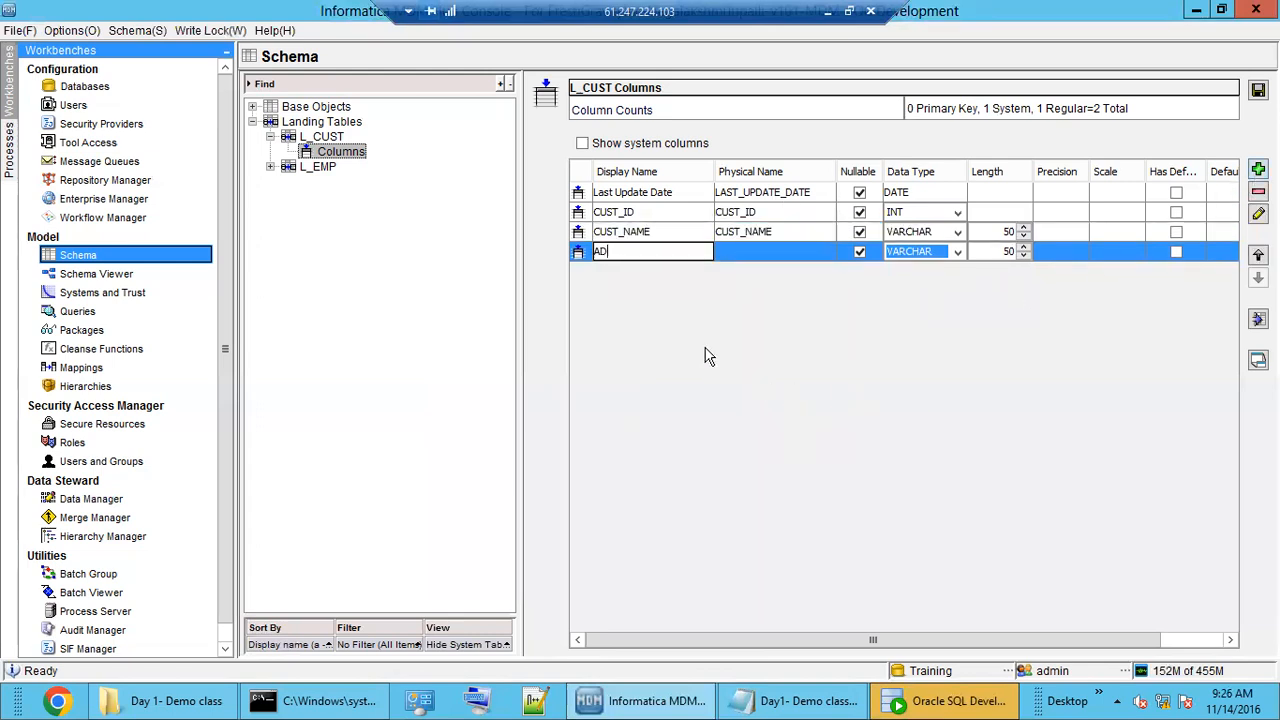
type("ADDRESS")
left_click(791, 251)
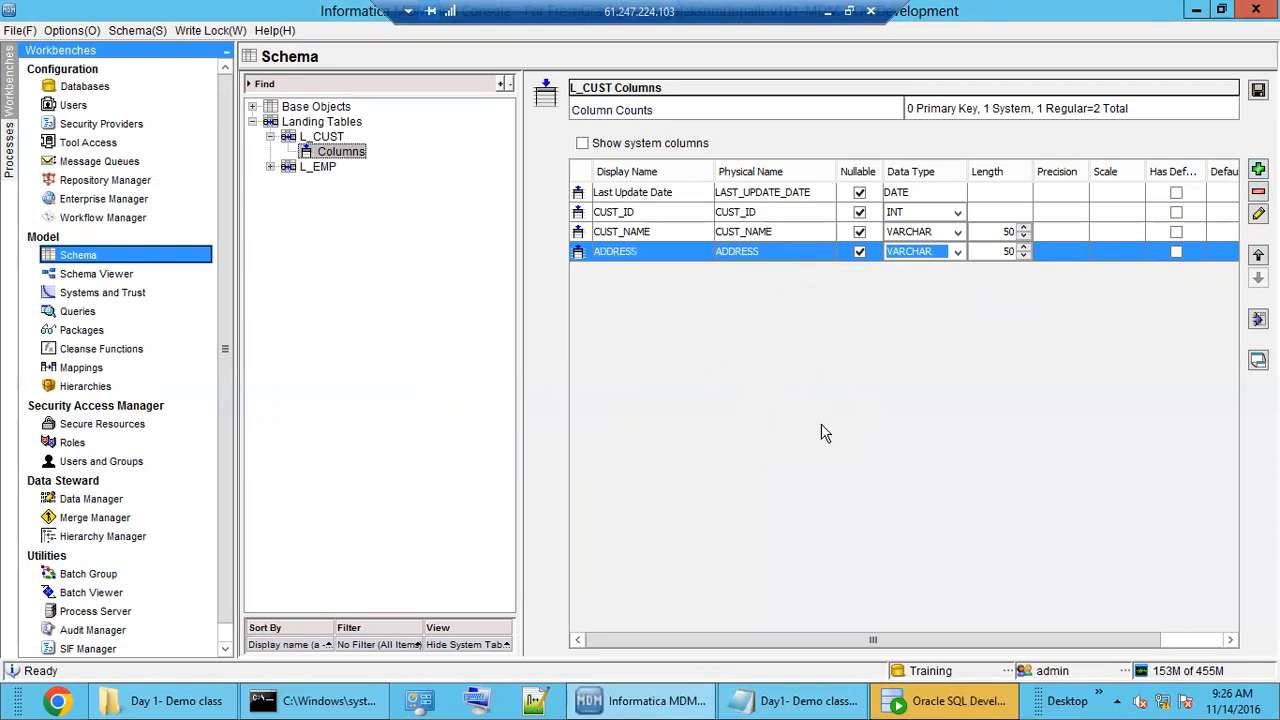
left_click(1258, 91)
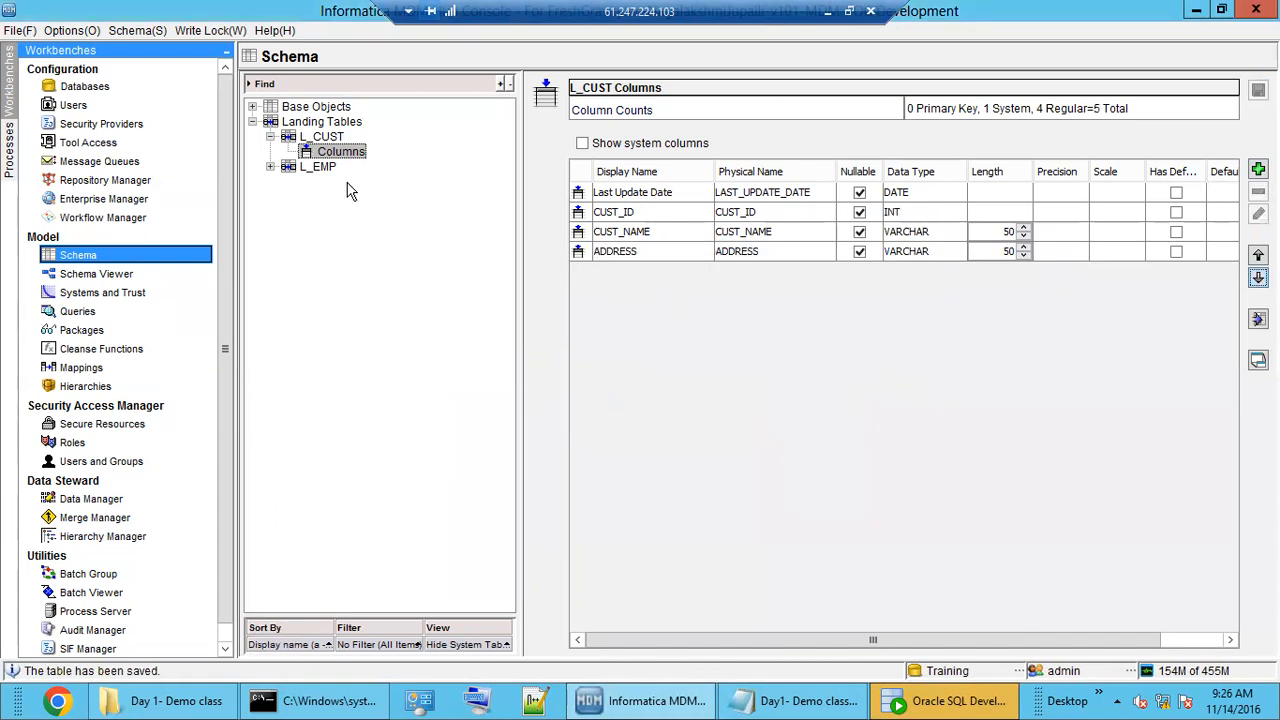
left_click(322, 139)
left_click(336, 152)
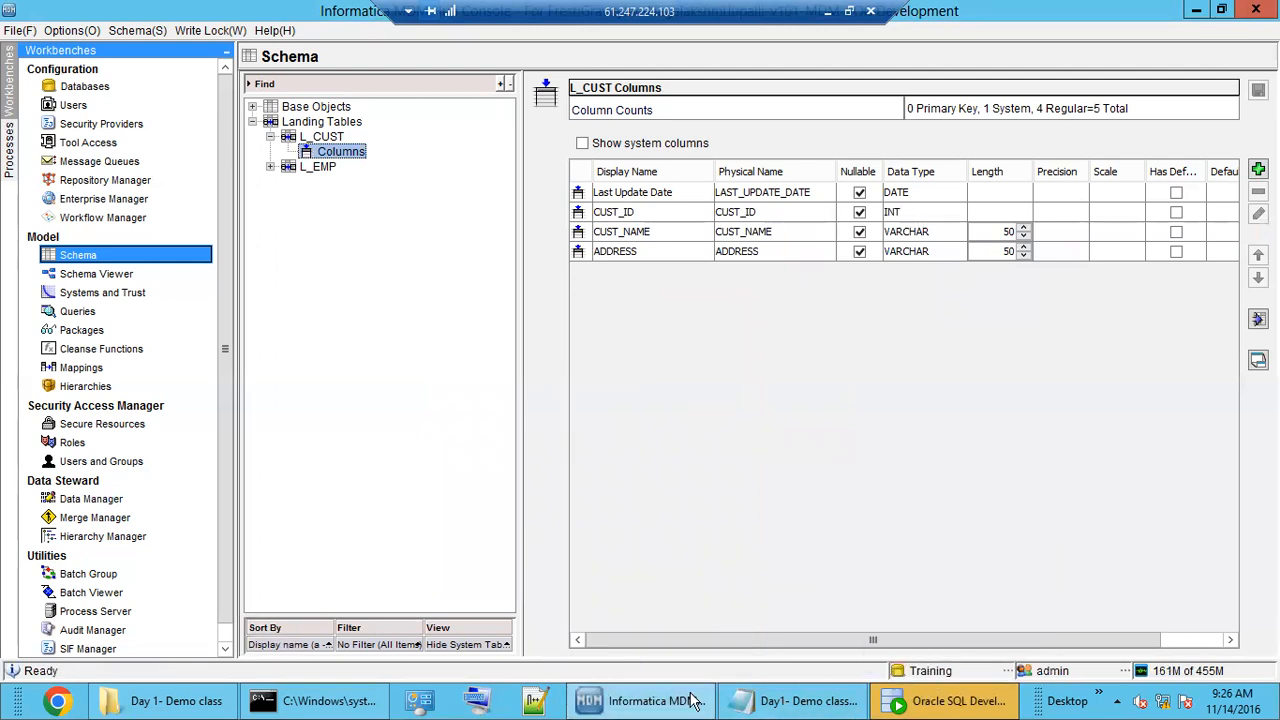
In SQL Developer, open the Training connection and expand its tables to find C_L_CUST beside C_L_EMP.
left_click(930, 700)
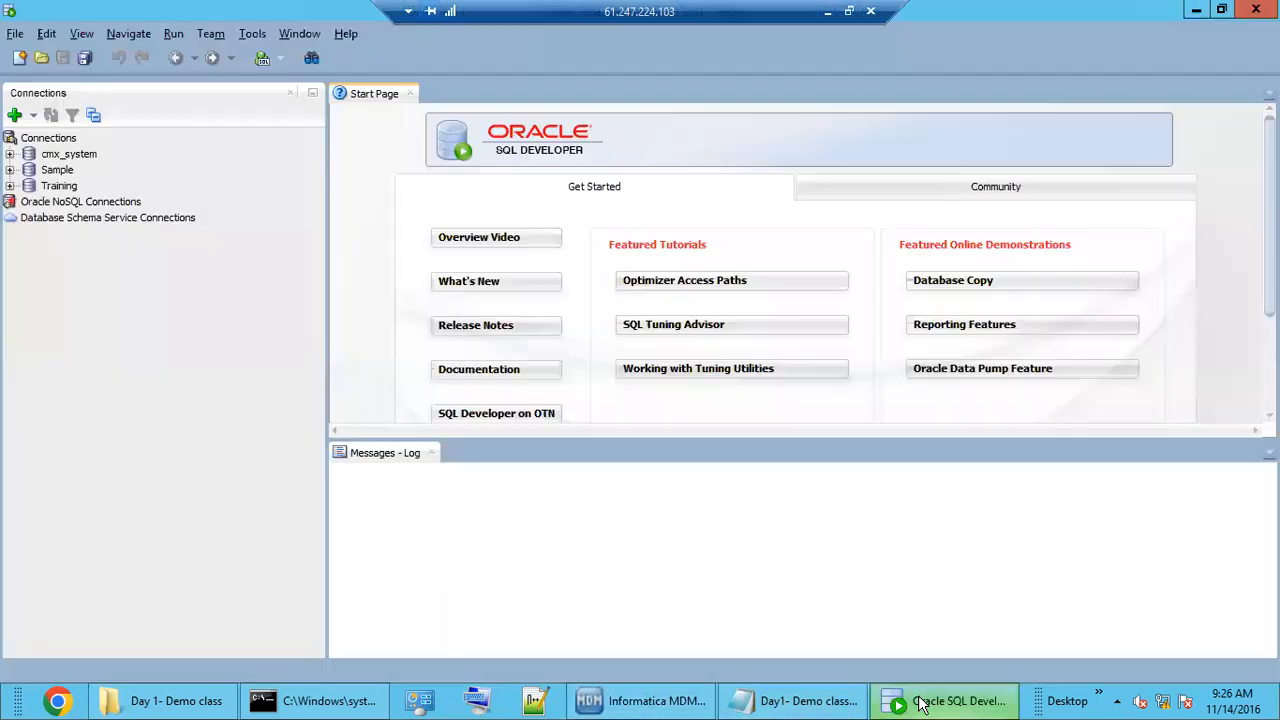
double_click(56, 187)
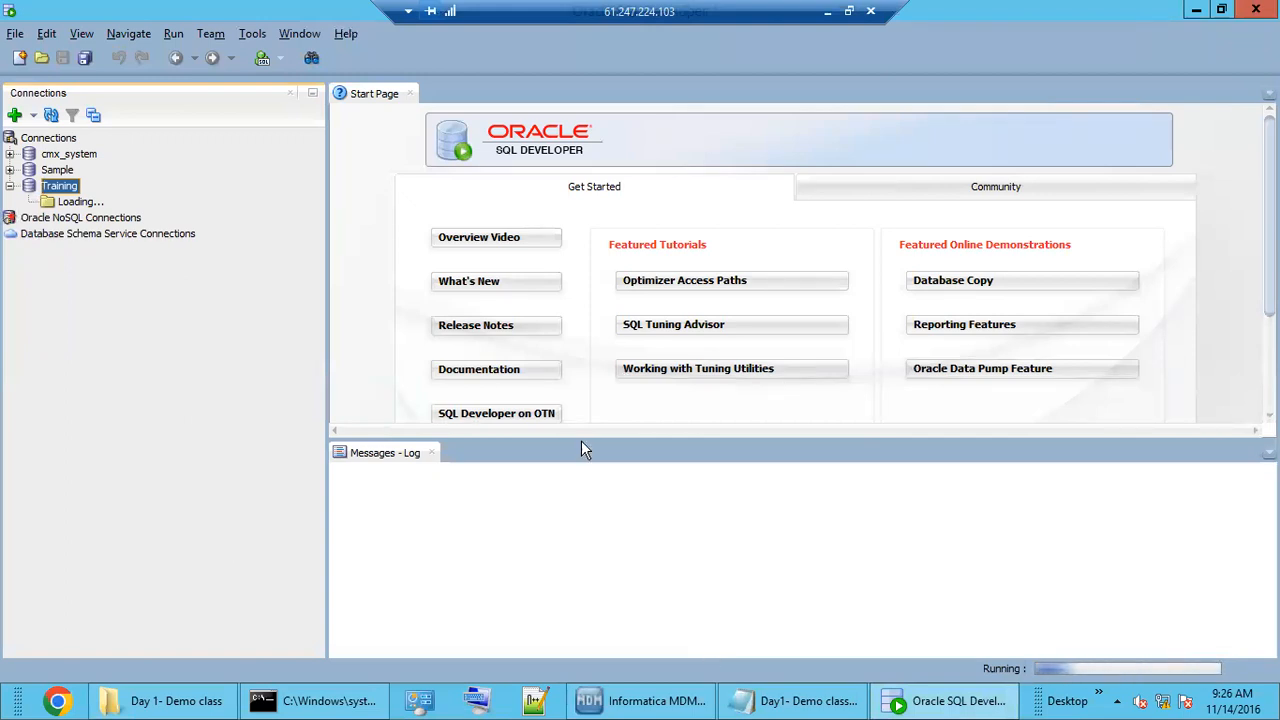
mouse_move(670, 706)
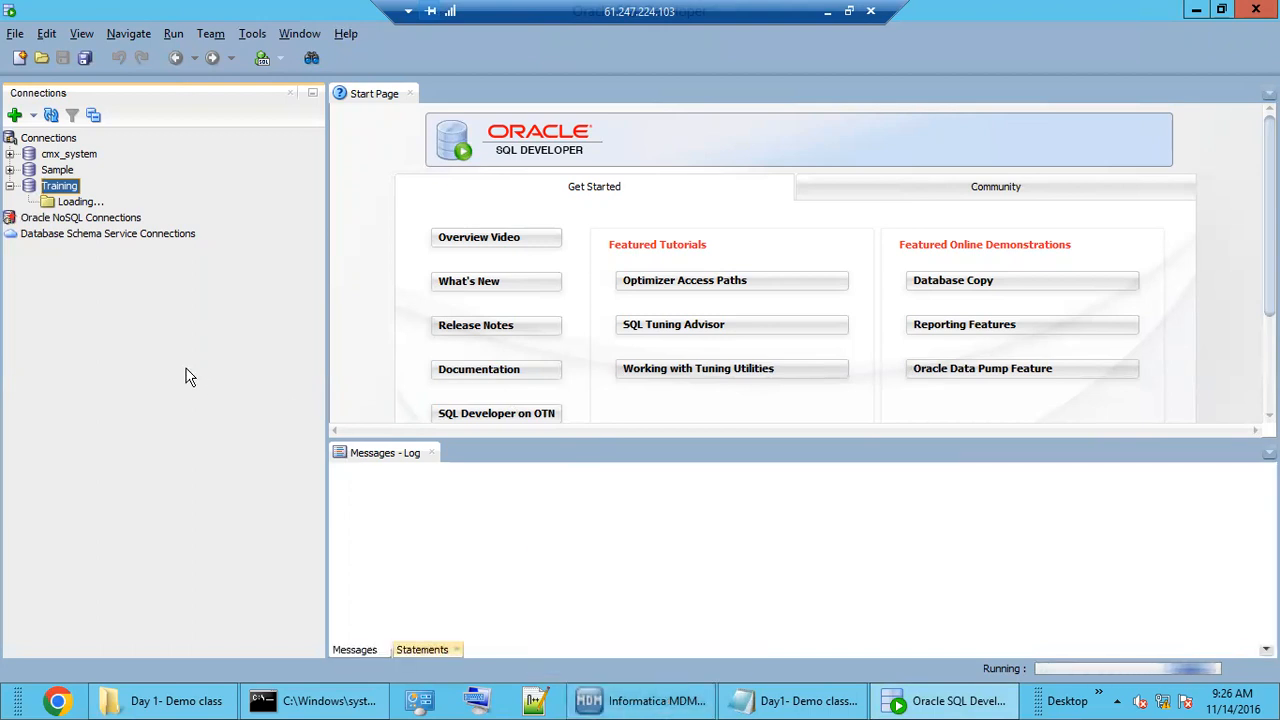
left_click(624, 705)
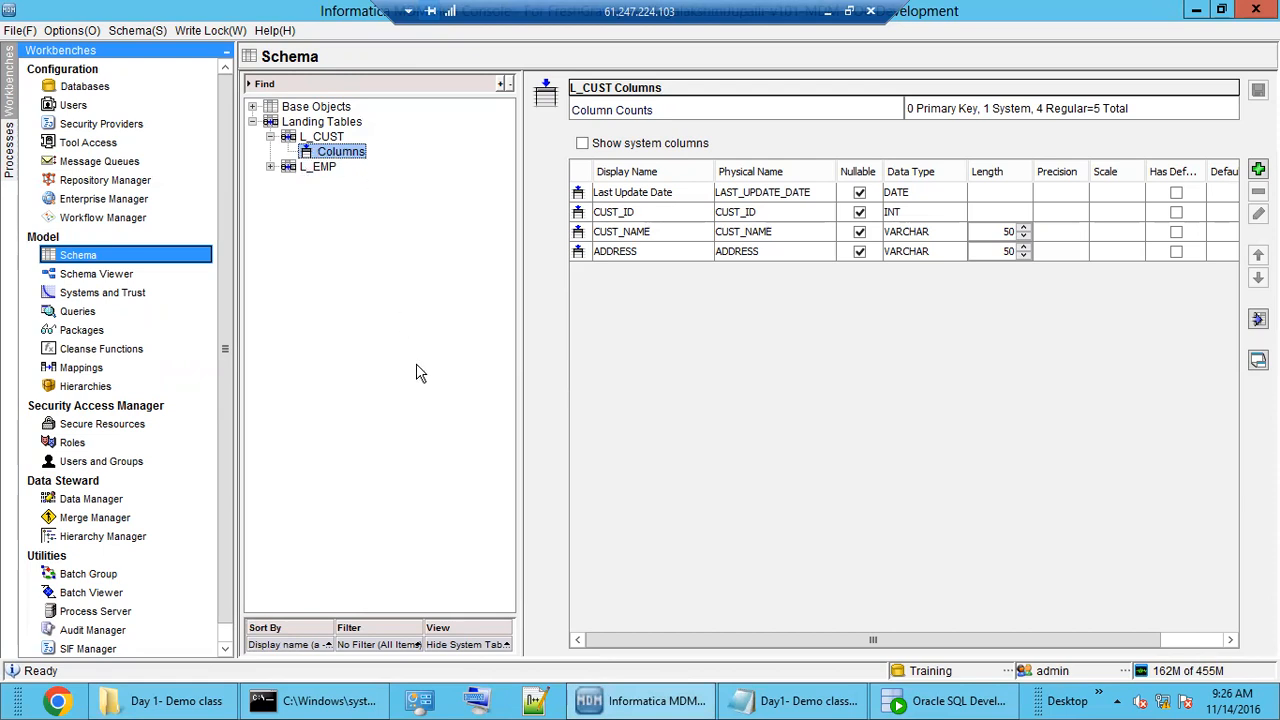
left_click(882, 704)
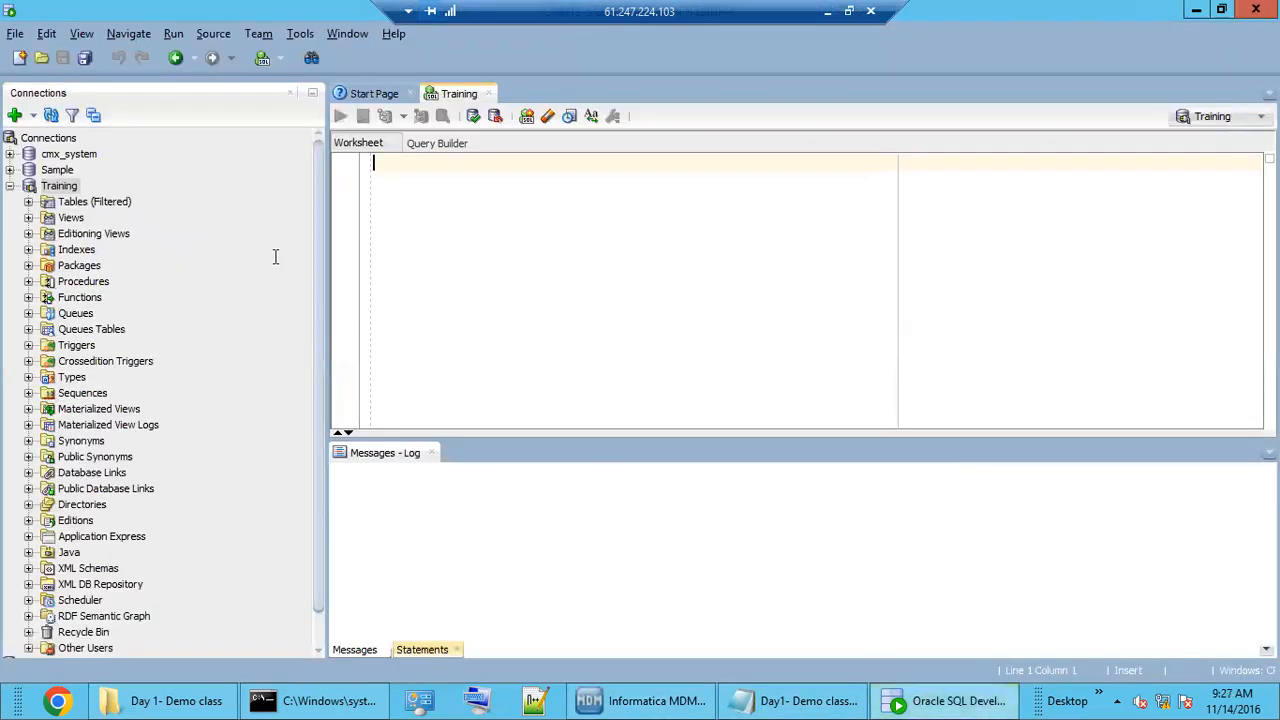
left_click(28, 201)
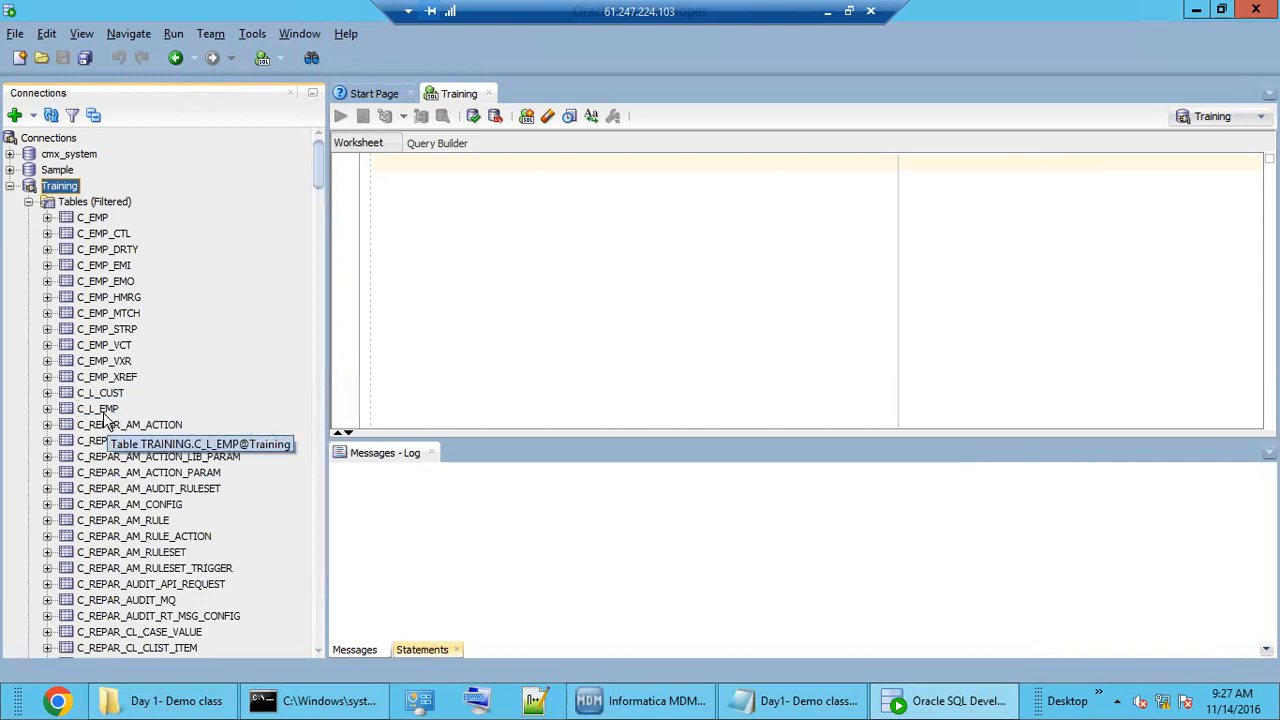
Select the C_L_CUST table and show its stored data, which has no rows yet.
left_click(103, 396)
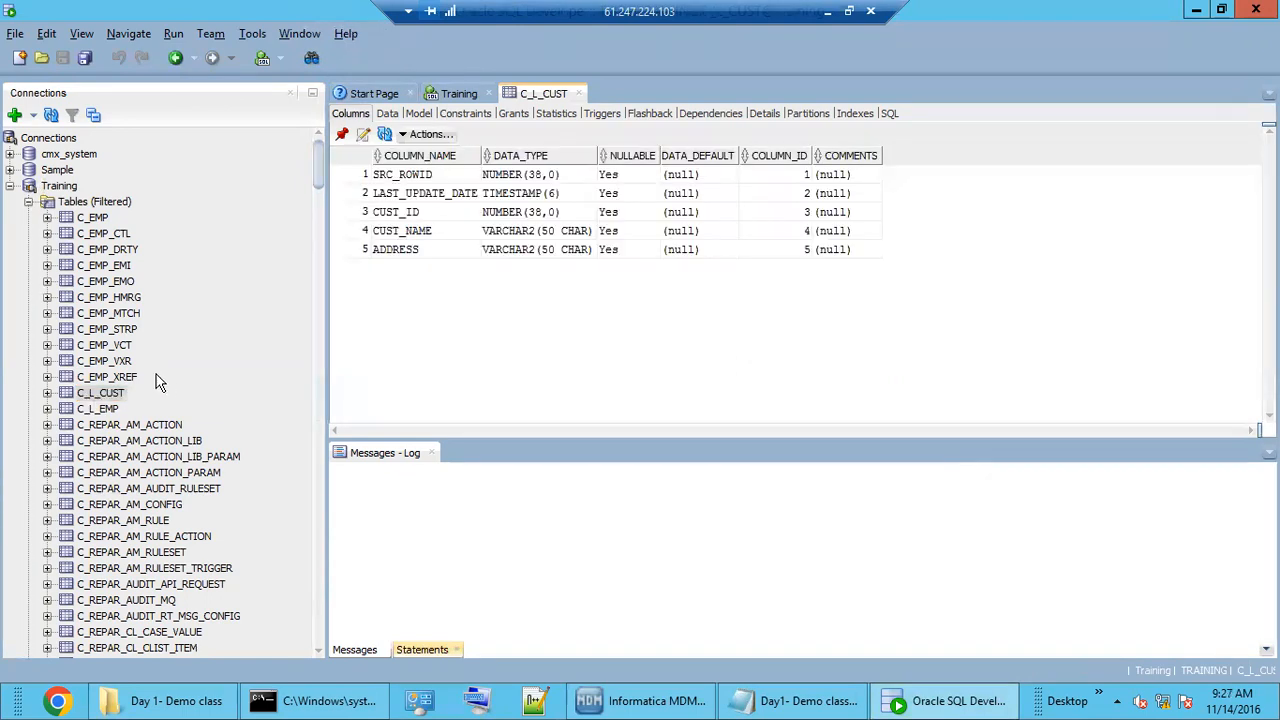
left_click(388, 114)
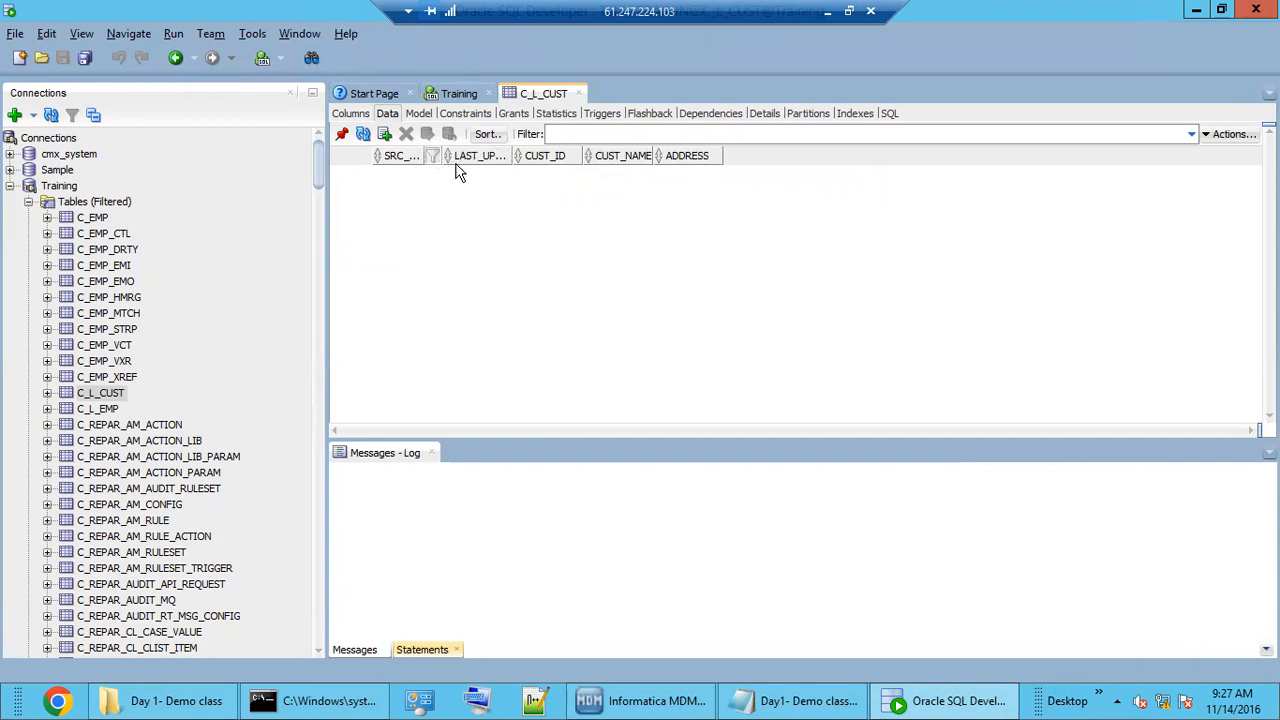
Insert a first C_L_CUST row with CUST_ID 100, CUST_NAME 'R' and ADDRESS 'DEL'.
left_click(385, 137)
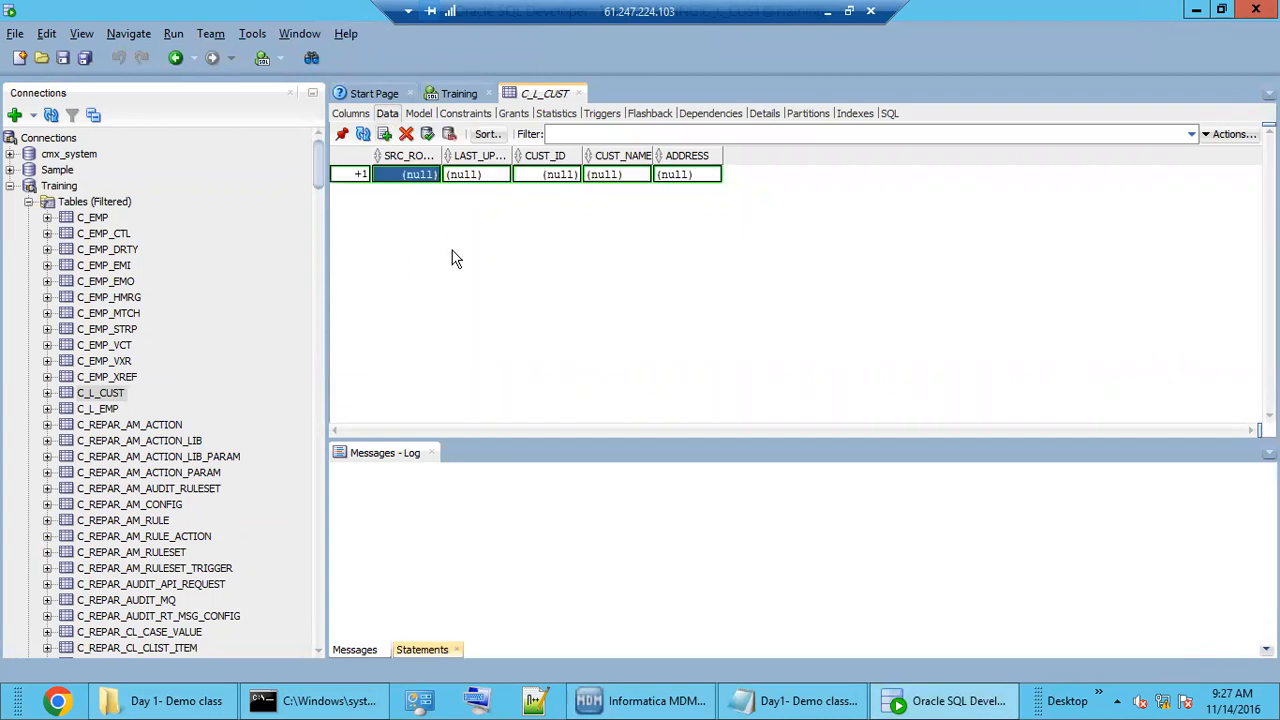
left_click(556, 175)
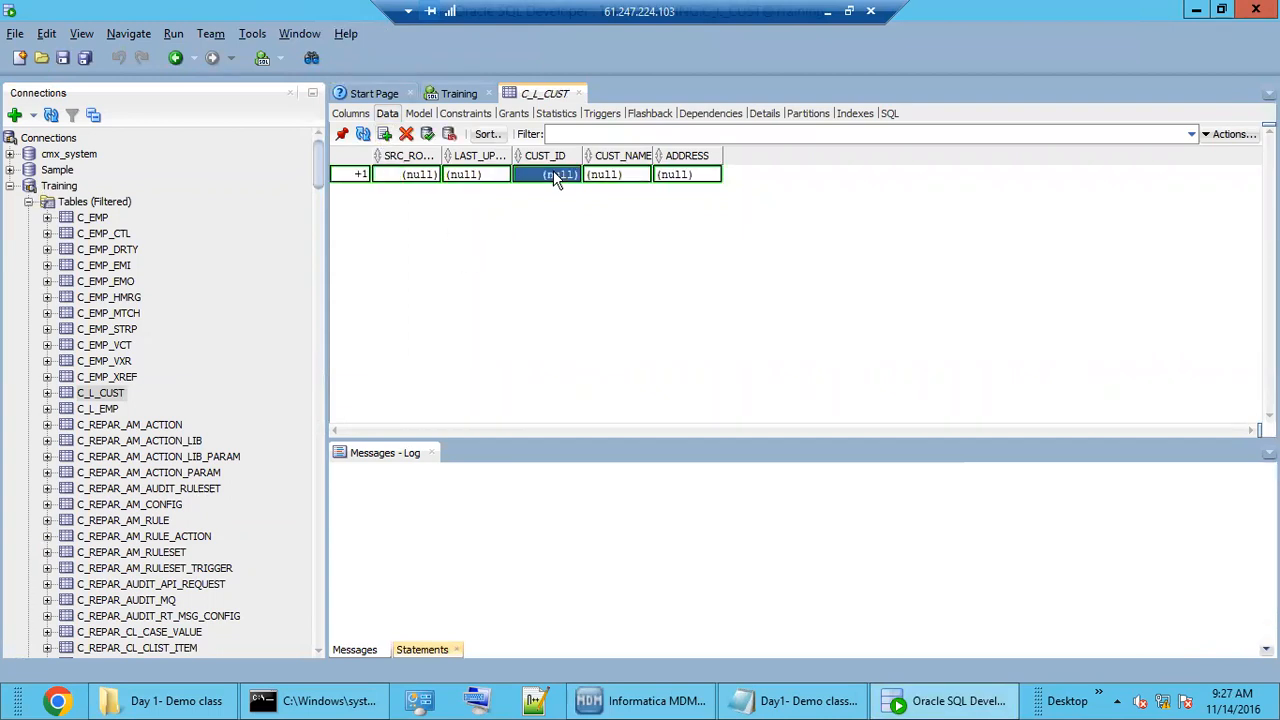
type("100")
left_click(603, 180)
type("RAJ")
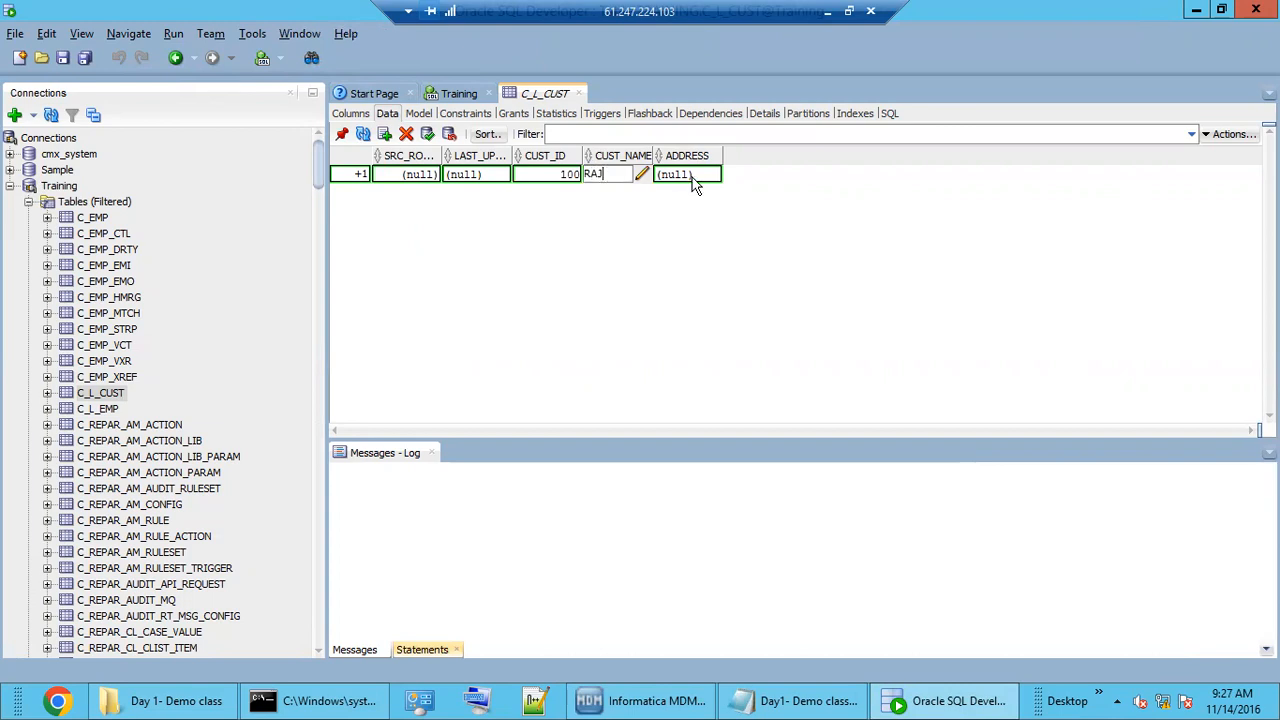
left_click(693, 181)
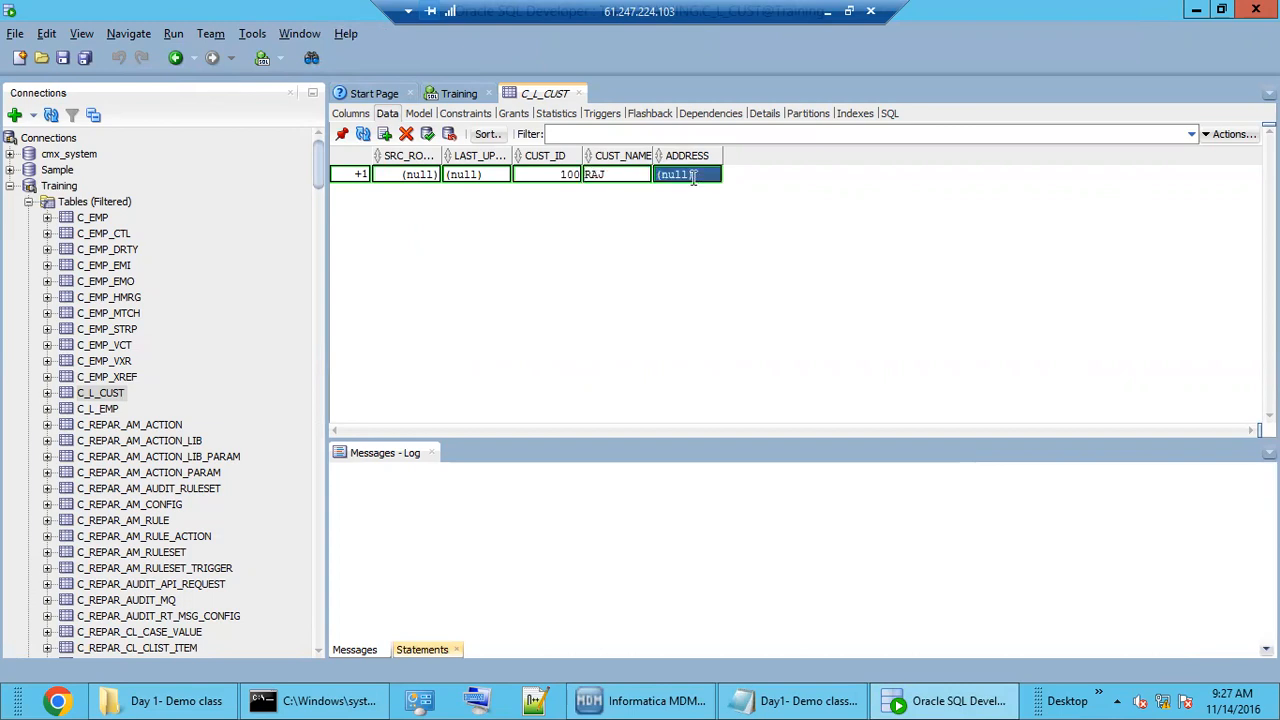
type("DELHI")
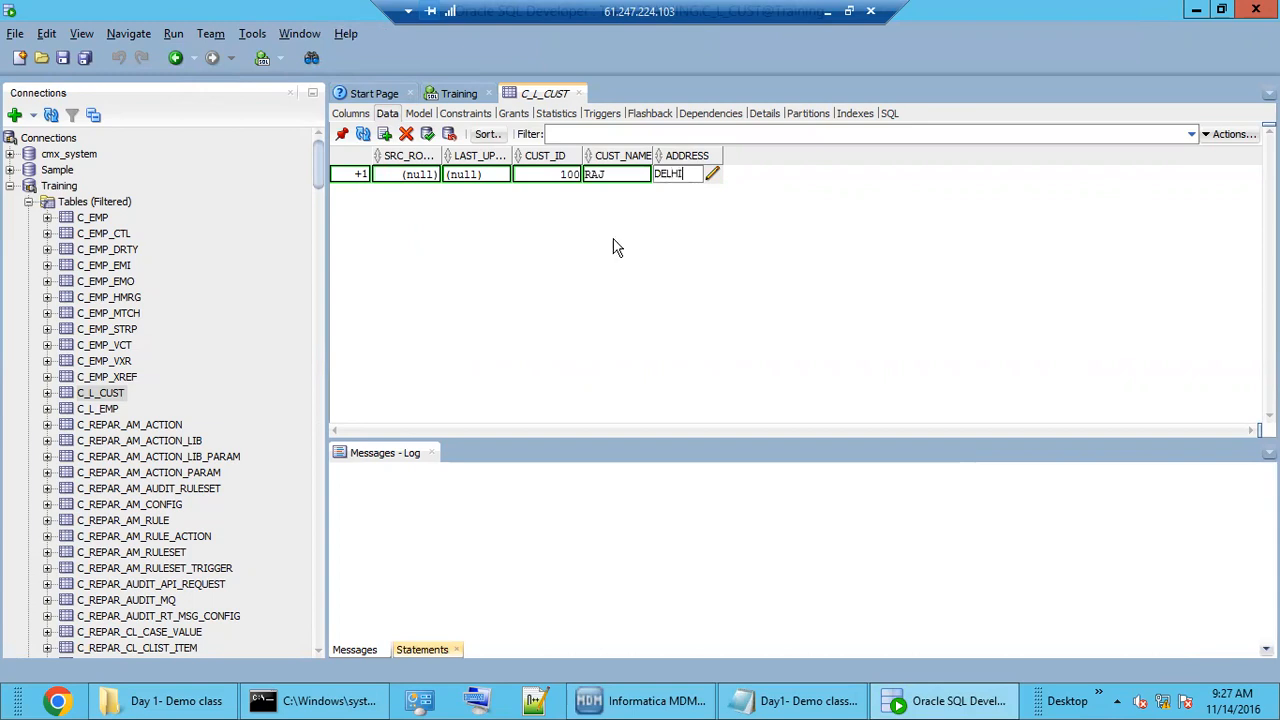
Insert a second row with CUST_ID 200, CUST_NAME 'R' and ADDRESS 'CH'.
left_click(385, 134)
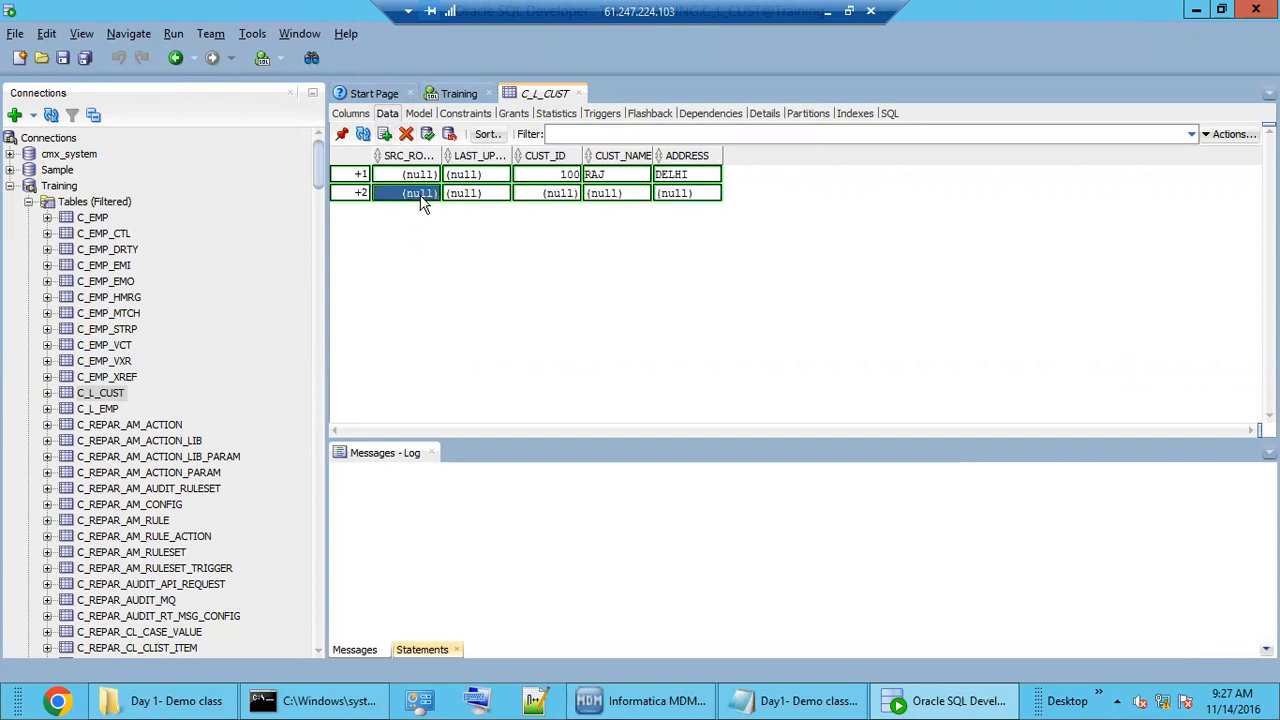
left_click(537, 194)
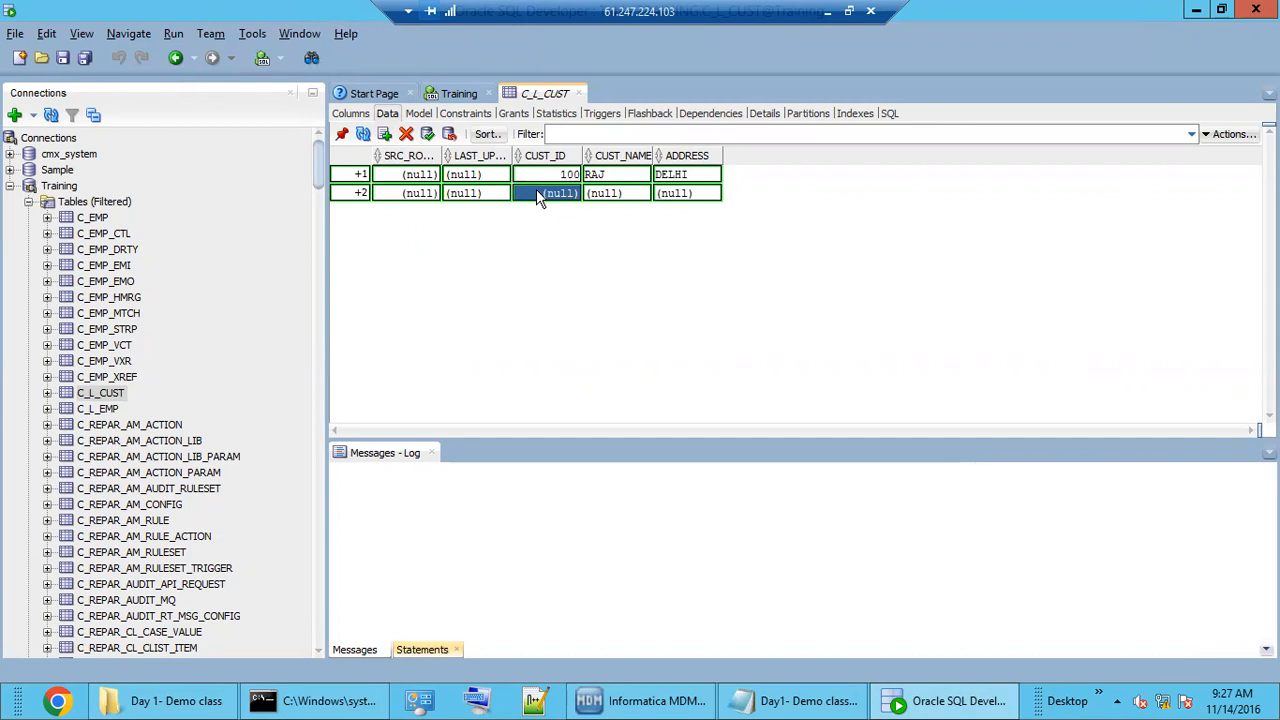
type("200")
left_click(616, 196)
type("RAVI")
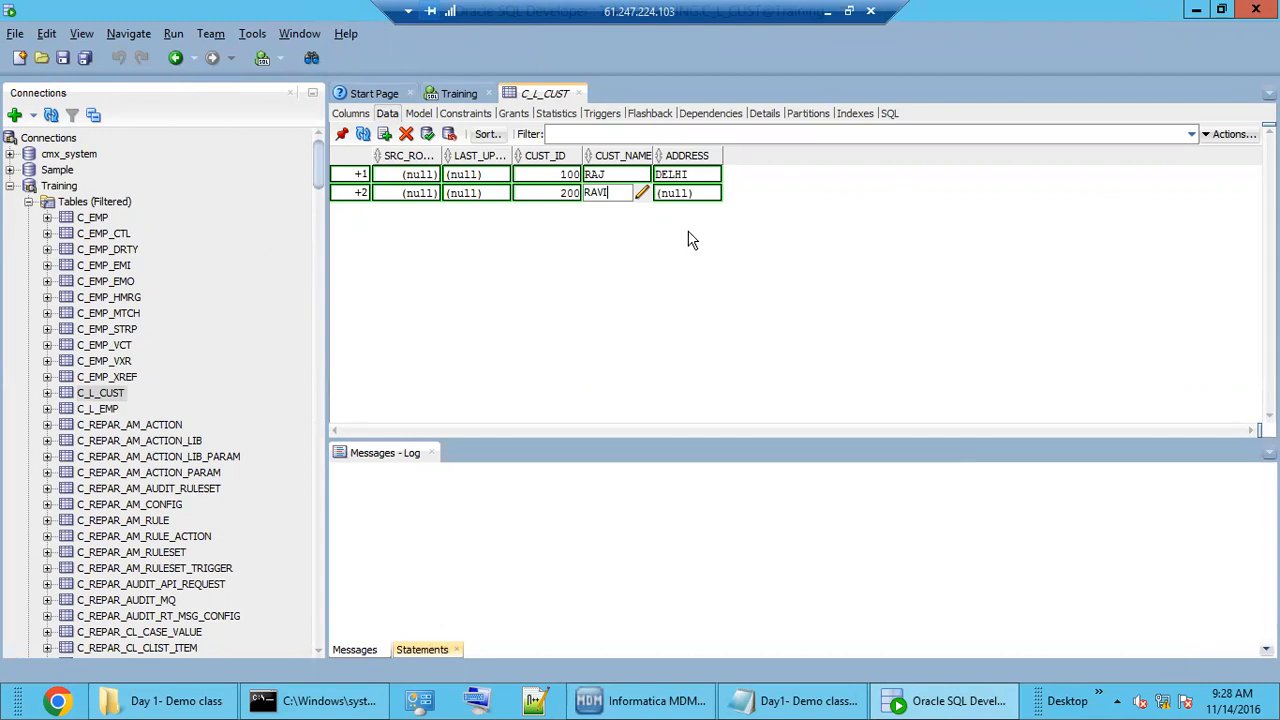
left_click(699, 193)
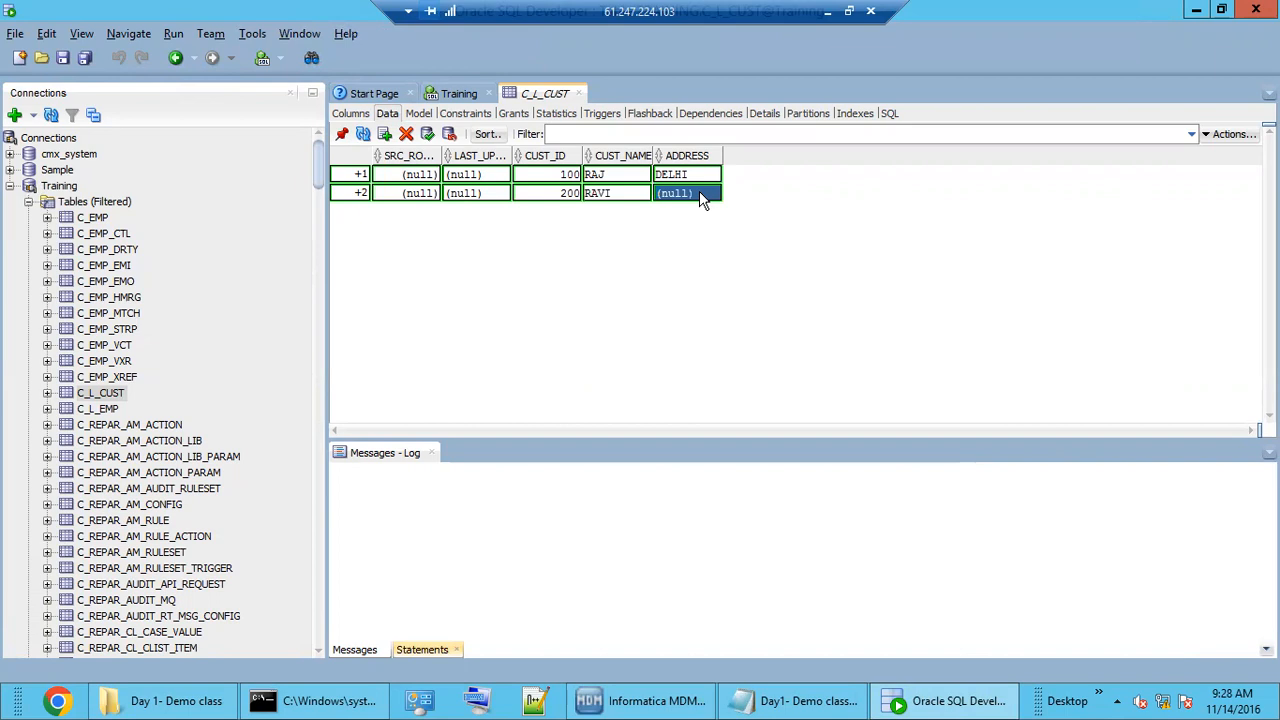
type("CHENNAI")
key("Return")
Commit the two new rows with F11 and refresh the C_L_CUST data.
key("F11")
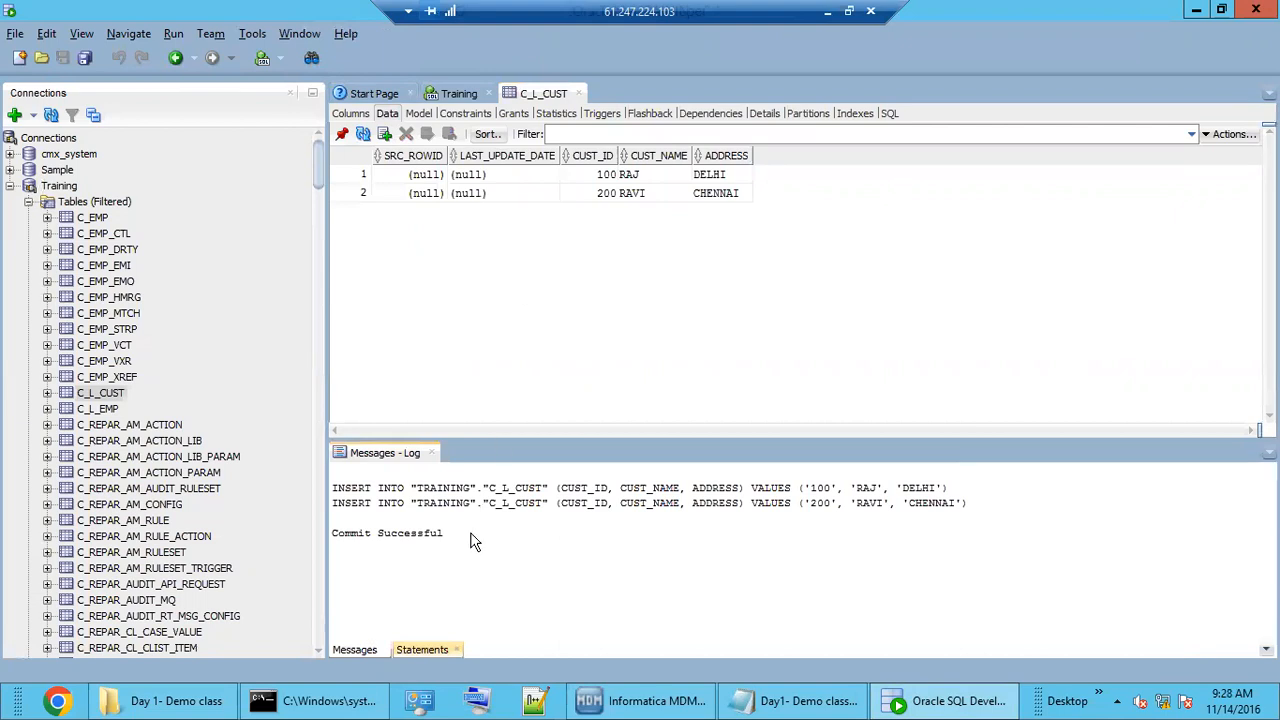
left_click(368, 136)
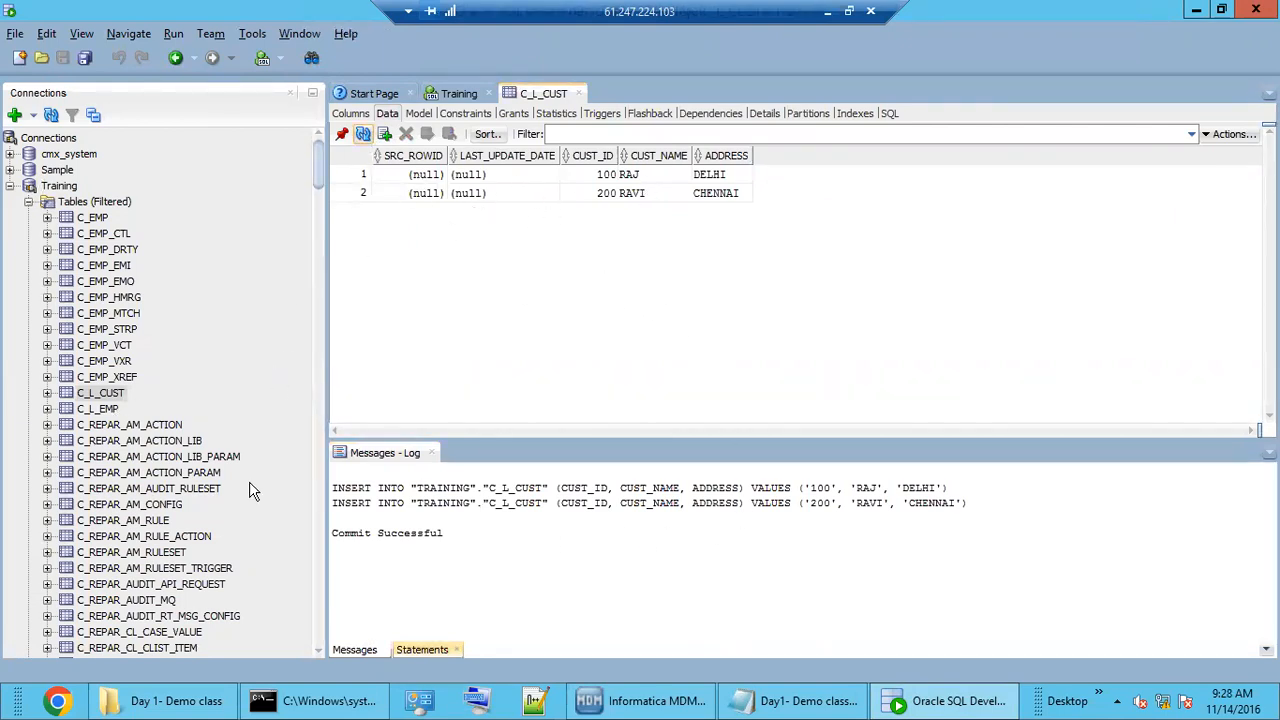
key("alt+Tab")
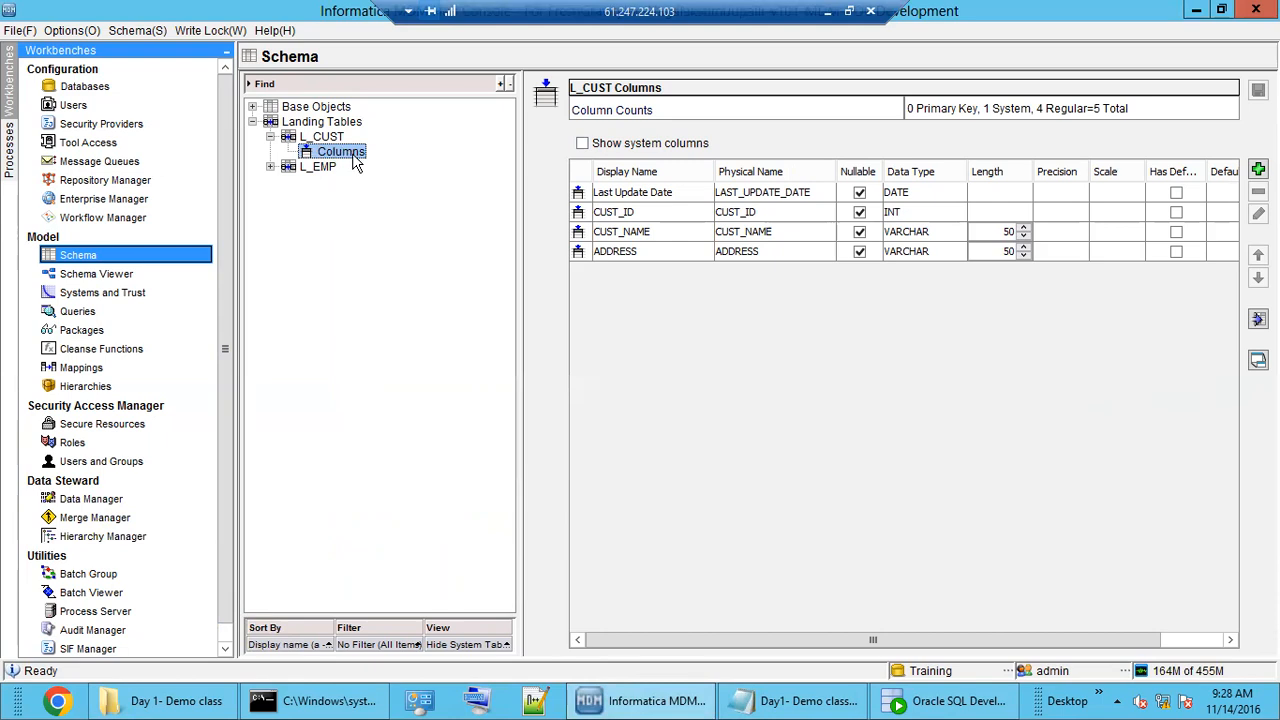
Show L_CUST's details in the Schema tree, then bring up the Day1- Demo class notes.
left_click(320, 138)
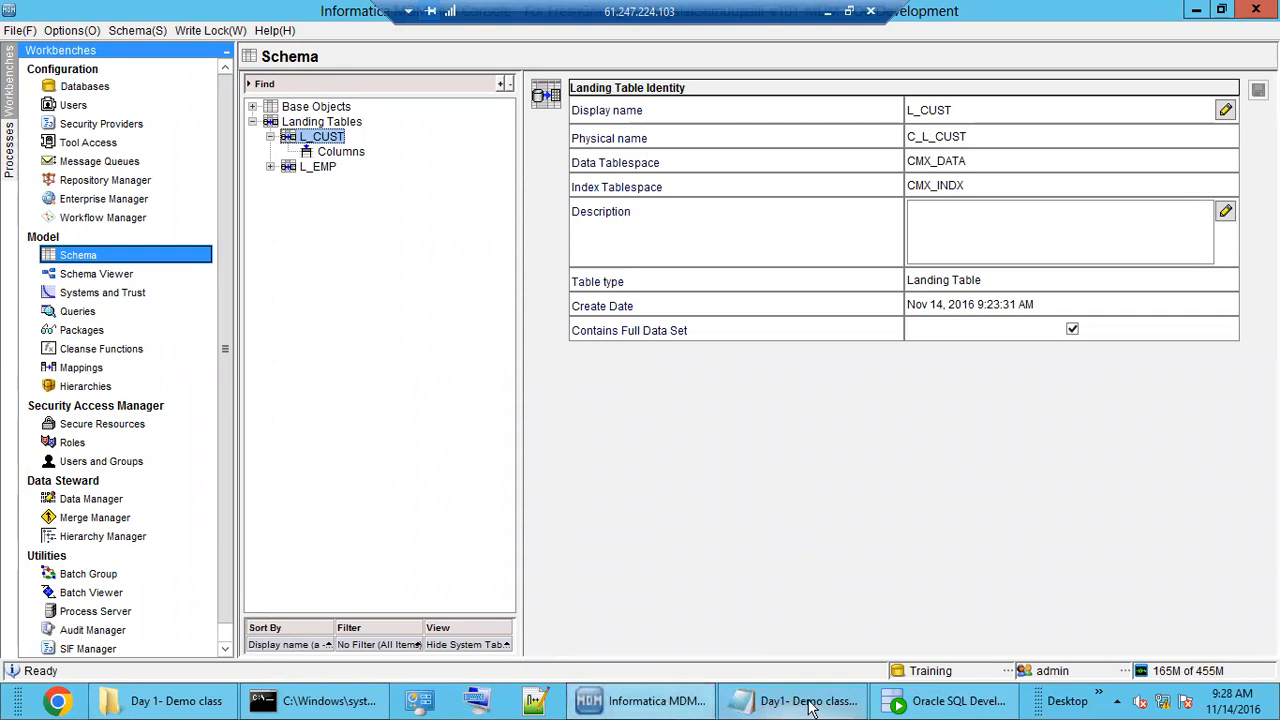
left_click(912, 708)
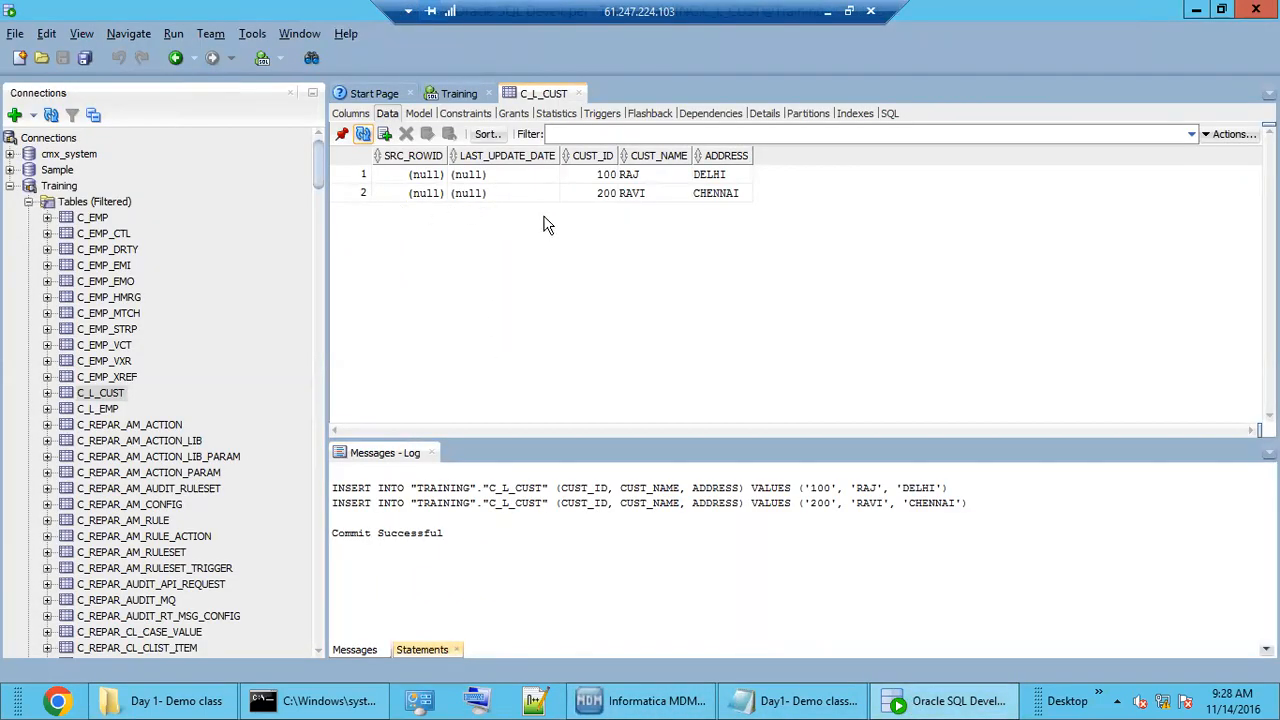
left_click(935, 702)
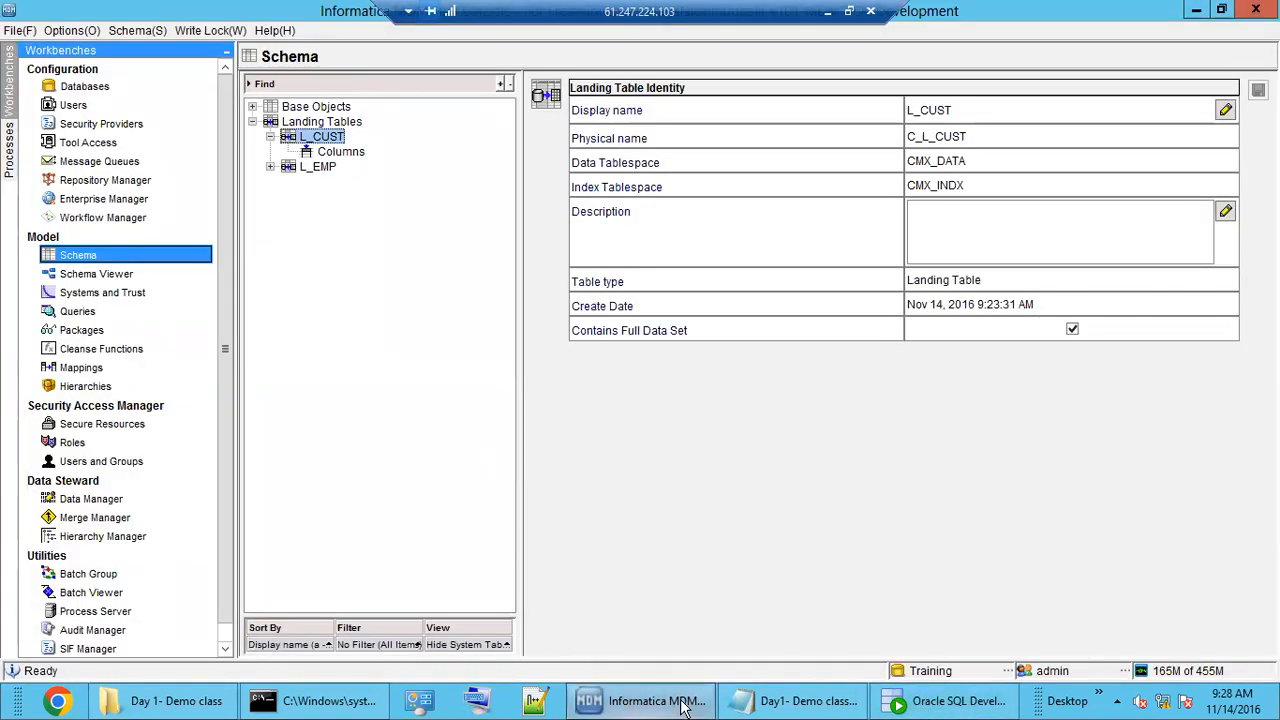
left_click(755, 705)
Highlight the landing and MDM Staging layer parts of the Sources flow line.
left_click(207, 571)
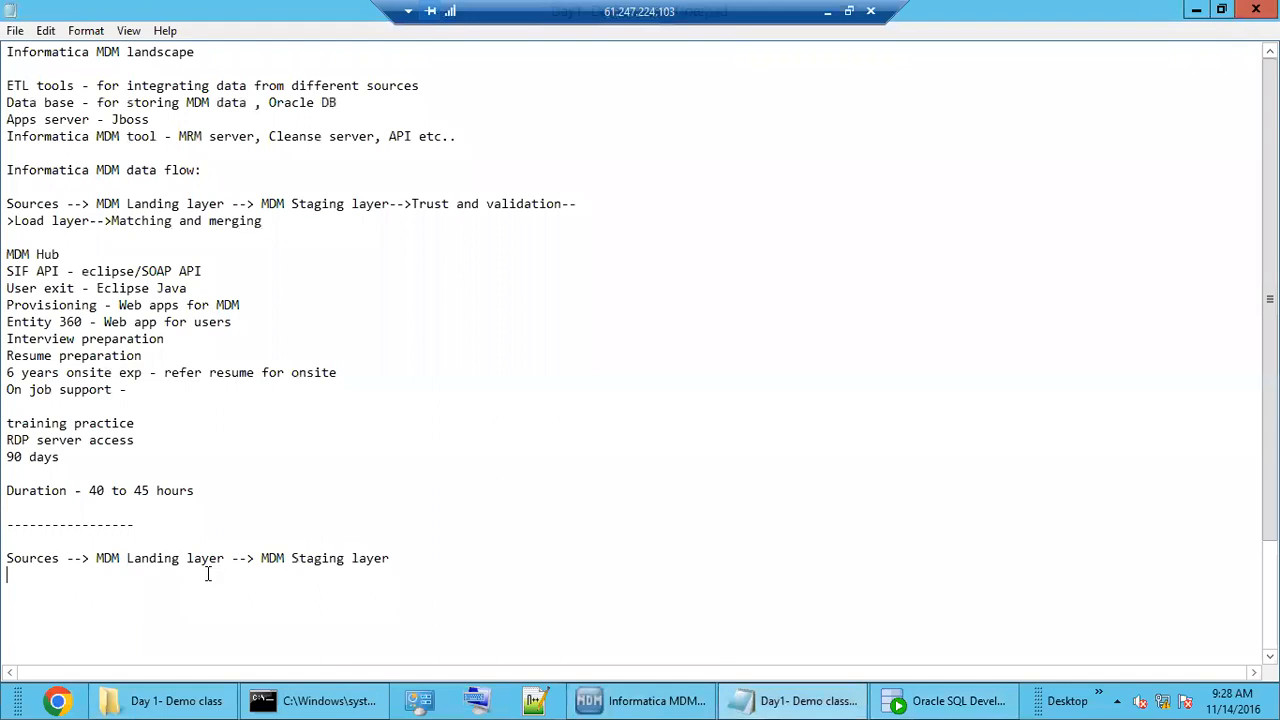
mouse_move(103, 557)
left_mouse_down()
mouse_move(221, 558)
mouse_move(102, 563)
left_mouse_up()
left_click(224, 558)
left_click_drag(268, 560, 388, 565)
left_click(374, 560)
double_click(270, 558)
left_click_drag(303, 560, 395, 560)
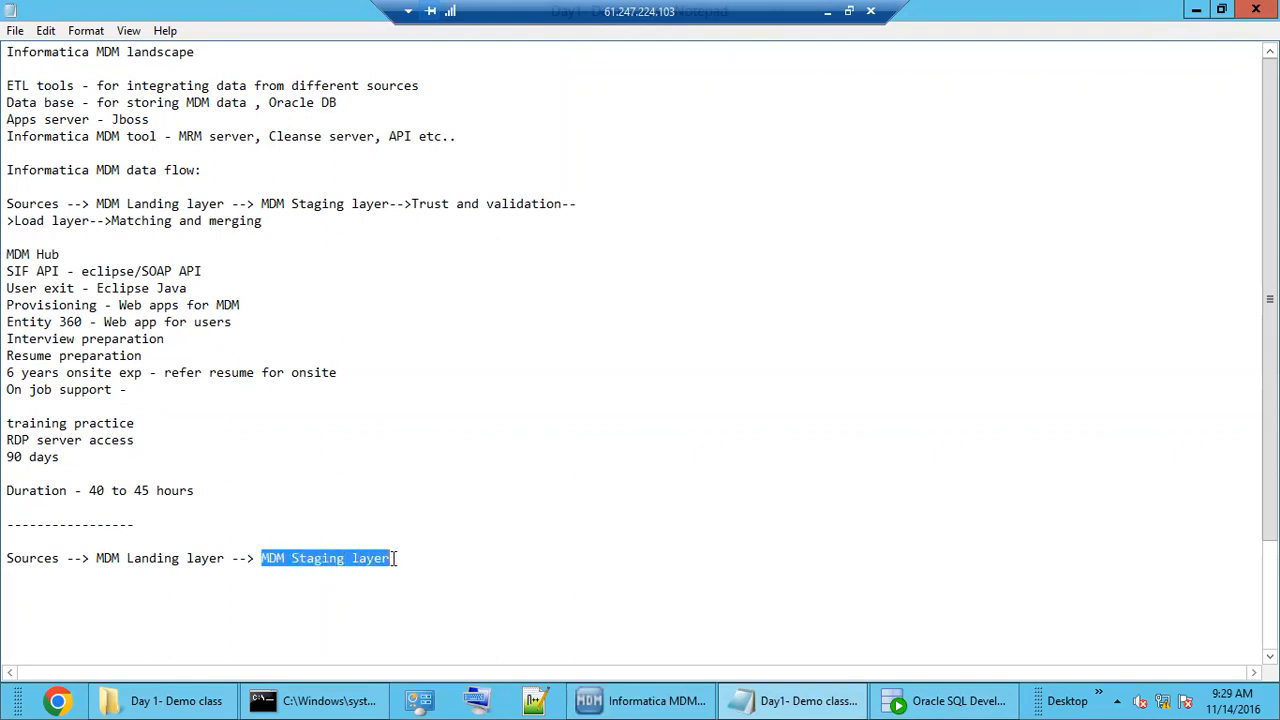
left_click(398, 560)
left_click_drag(256, 560, 388, 560)
left_click(405, 563)
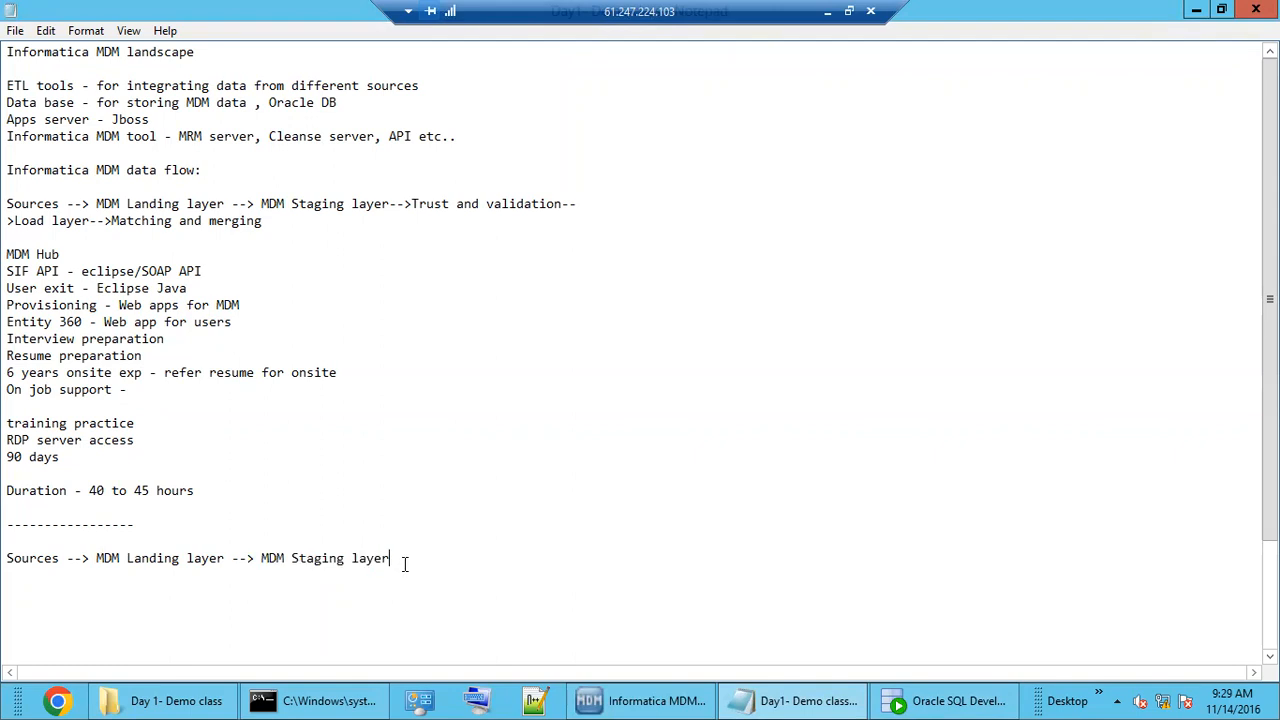
Add CRM and EDW as two source lines beneath the Sources flow line.
key("Return")
type("SRC1")
key("Return")
type("SRC2")
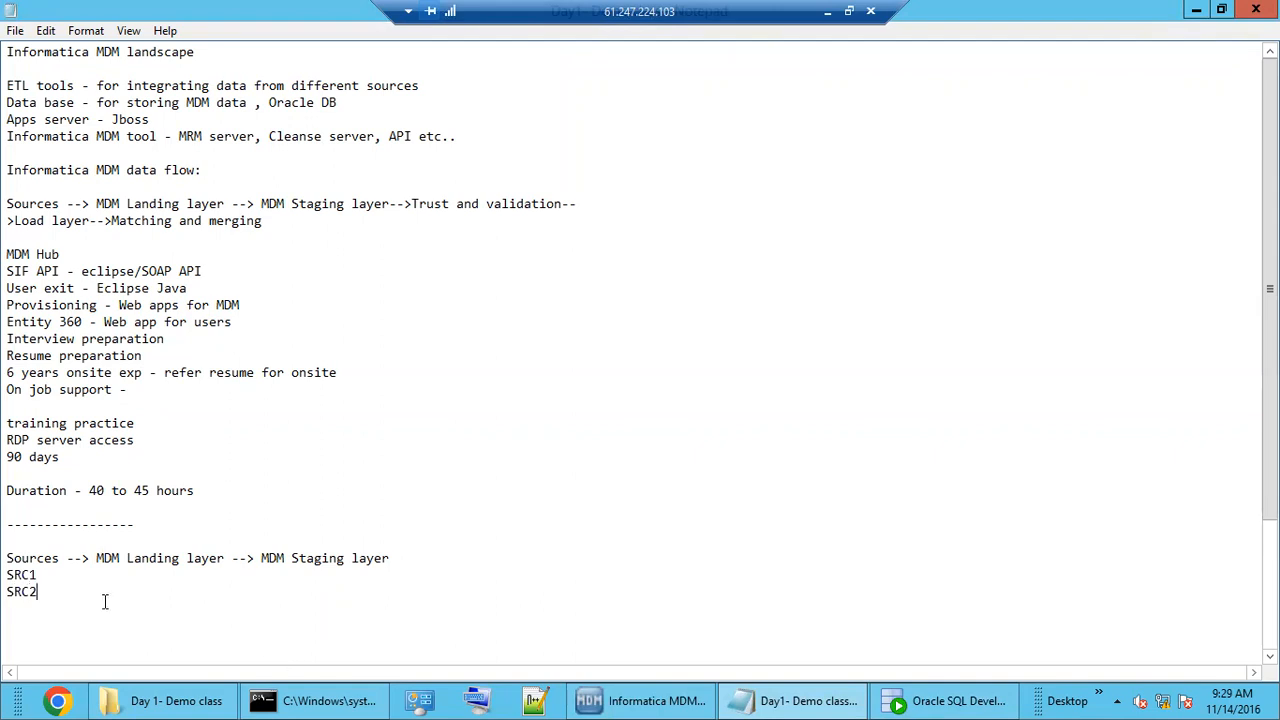
double_click(21, 575)
type("CRM")
double_click(21, 591)
type("EDW")
Review the CRM and EDW entries, then switch back to the C_L_CUST data in SQL Developer.
left_click(48, 573)
double_click(22, 592)
double_click(22, 576)
left_click(10, 591)
double_click(20, 591)
left_click_drag(277, 558, 383, 560)
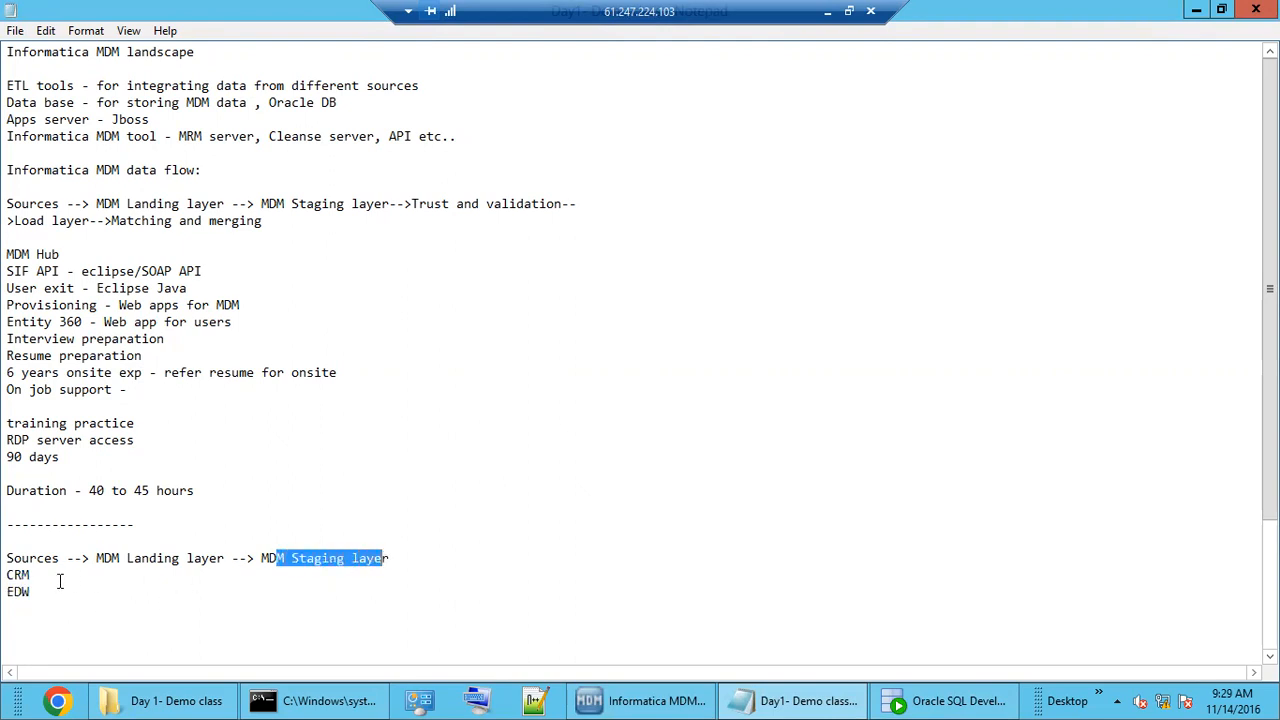
double_click(20, 575)
double_click(20, 591)
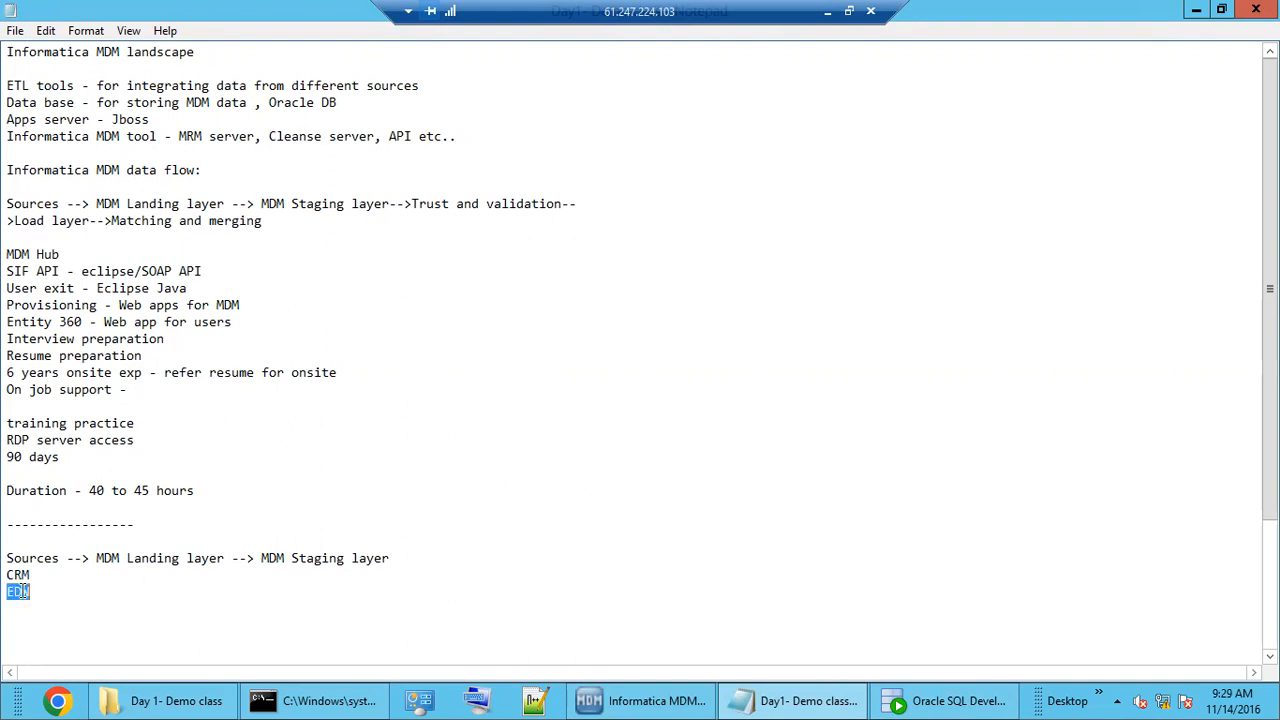
double_click(152, 558)
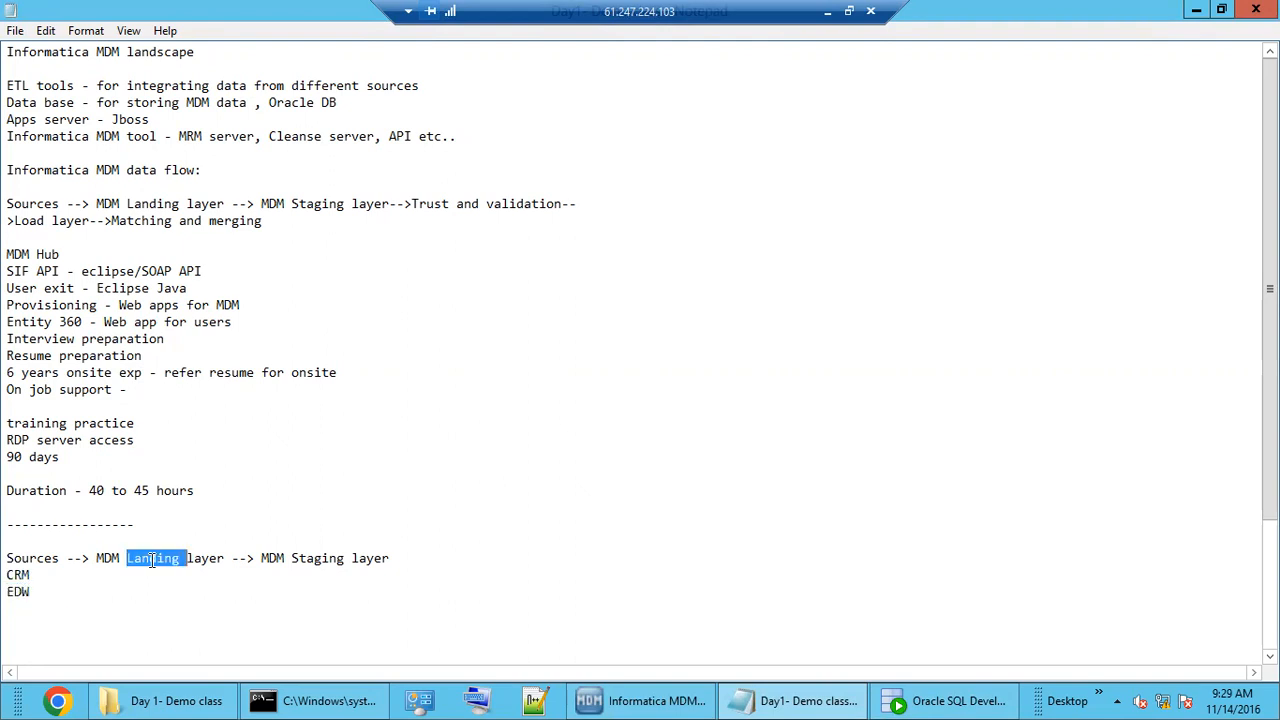
left_click(625, 704)
left_click(910, 701)
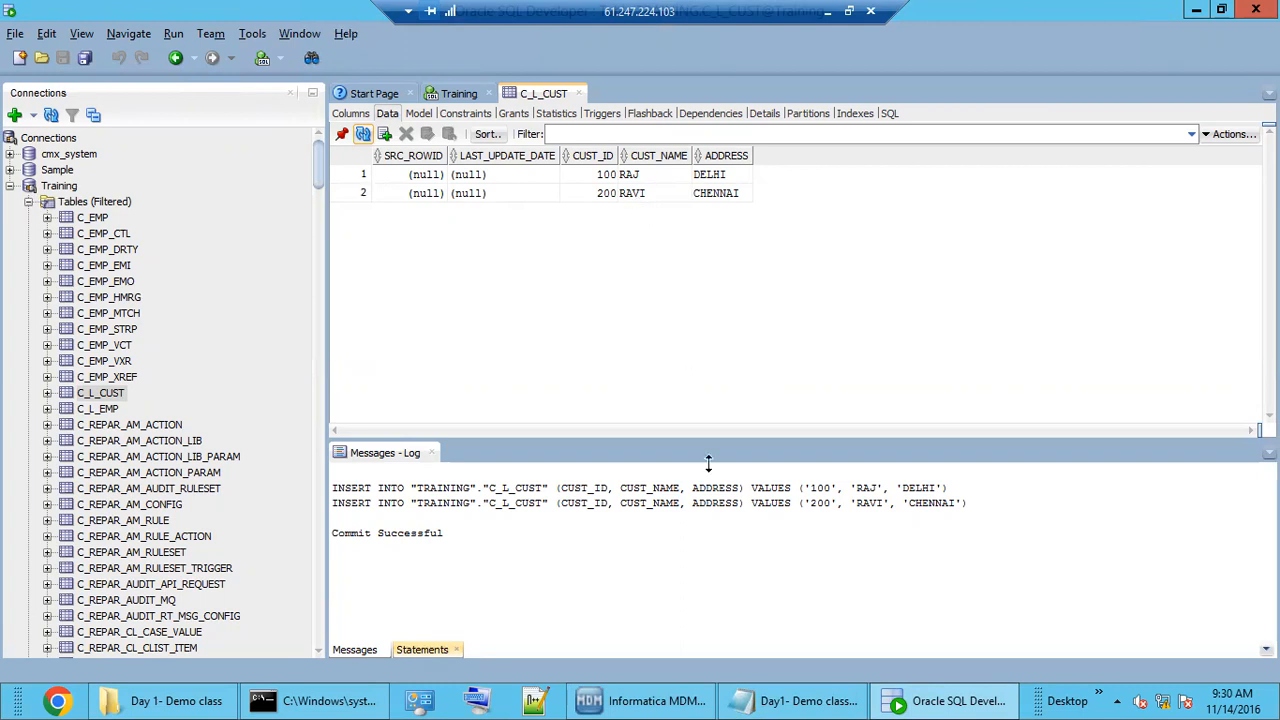
Return to the Day1- Demo class notes and highlight the staging layer text.
left_click(800, 700)
left_click_drag(307, 560, 351, 558)
left_click(389, 559)
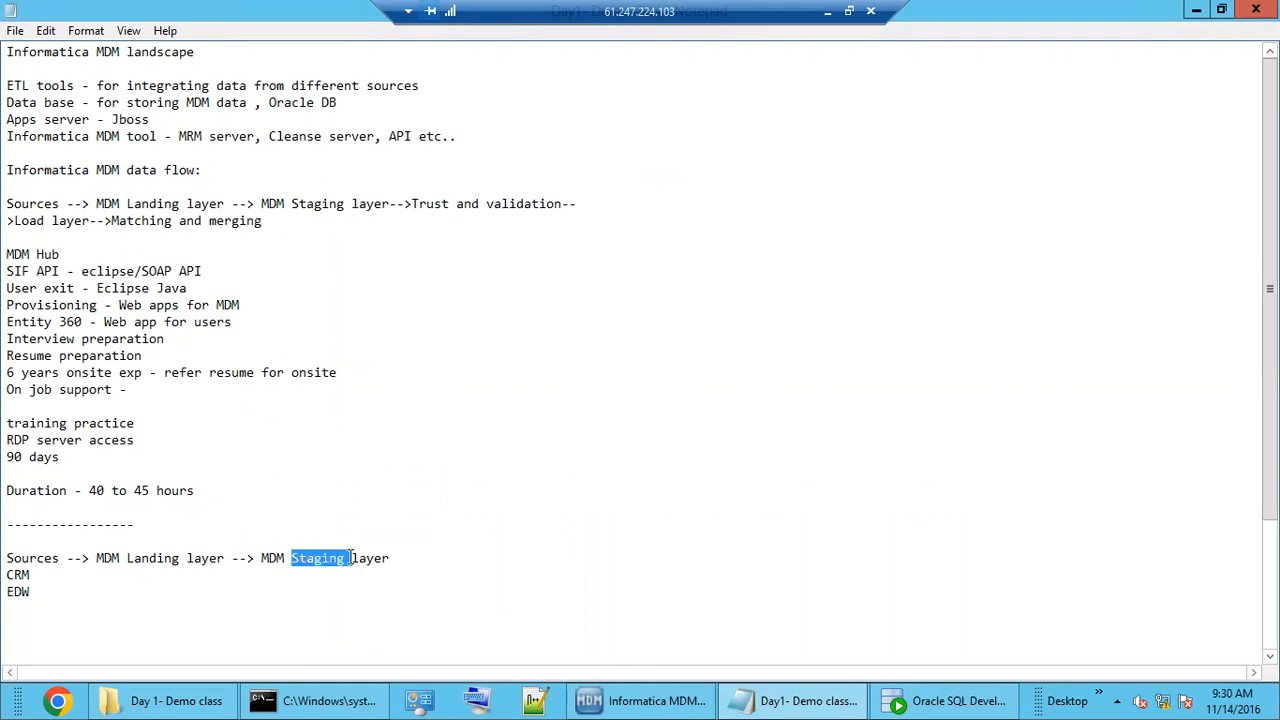
Highlight the CRM, EDW and Staging words in the notes, then bring the MDM Hub Console back.
double_click(18, 577)
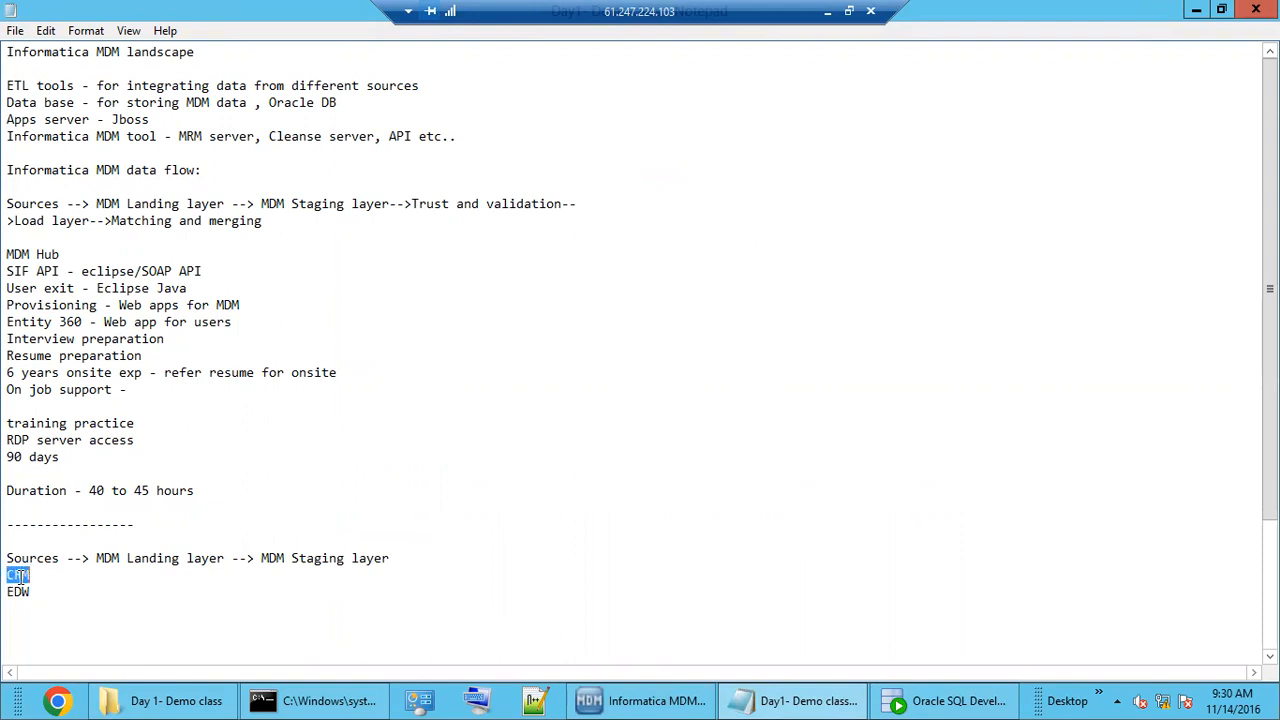
left_click(287, 561)
double_click(303, 561)
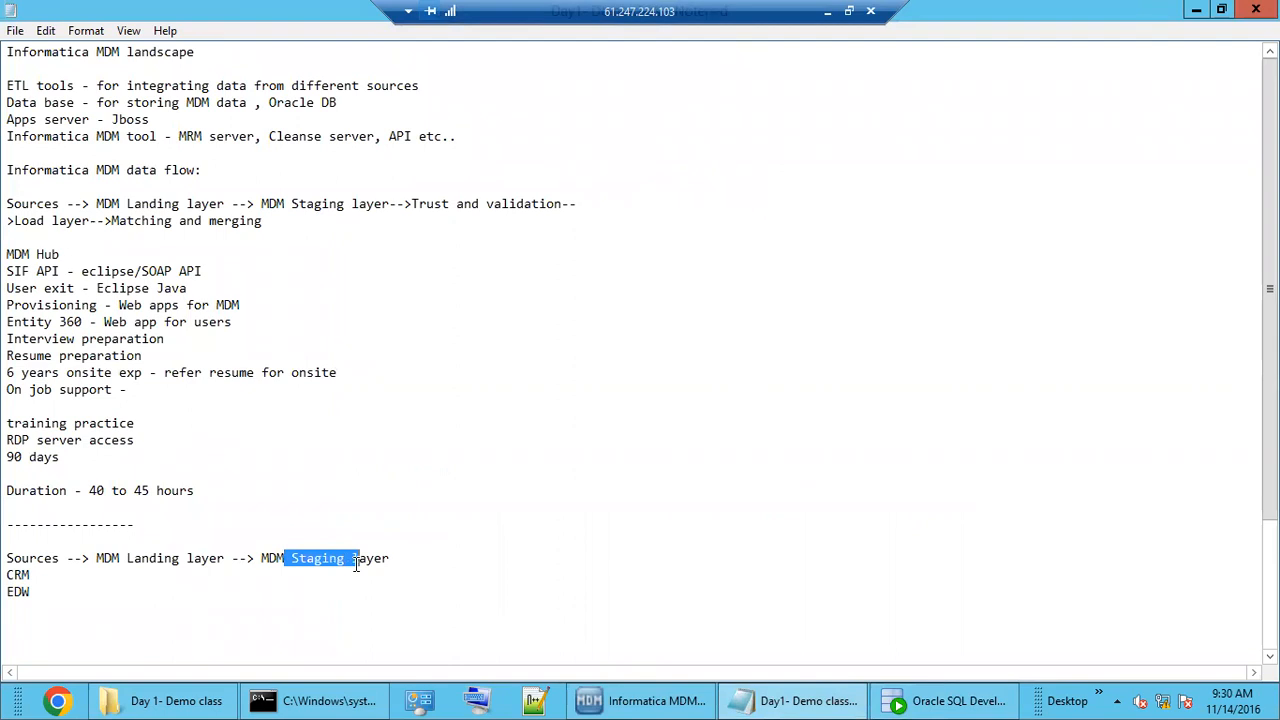
double_click(18, 575)
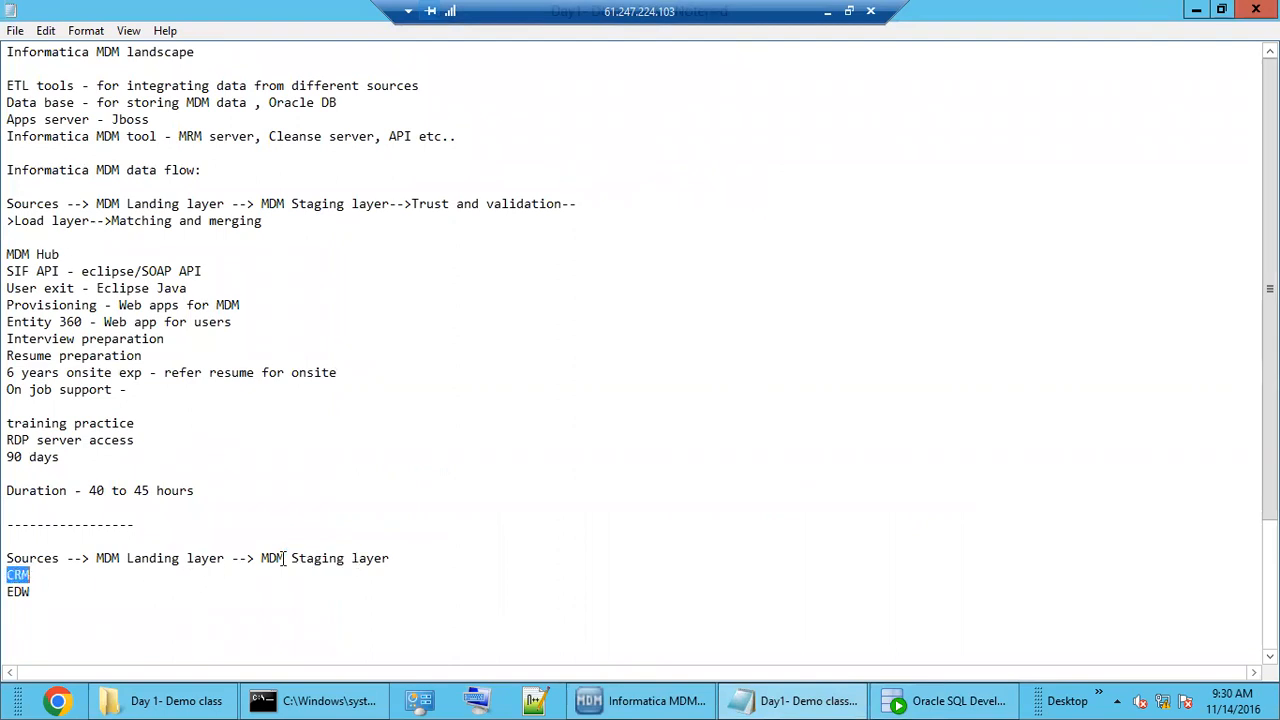
double_click(24, 590)
double_click(18, 575)
double_click(18, 591)
double_click(18, 575)
left_click_drag(320, 560, 343, 560)
double_click(24, 591)
double_click(310, 558)
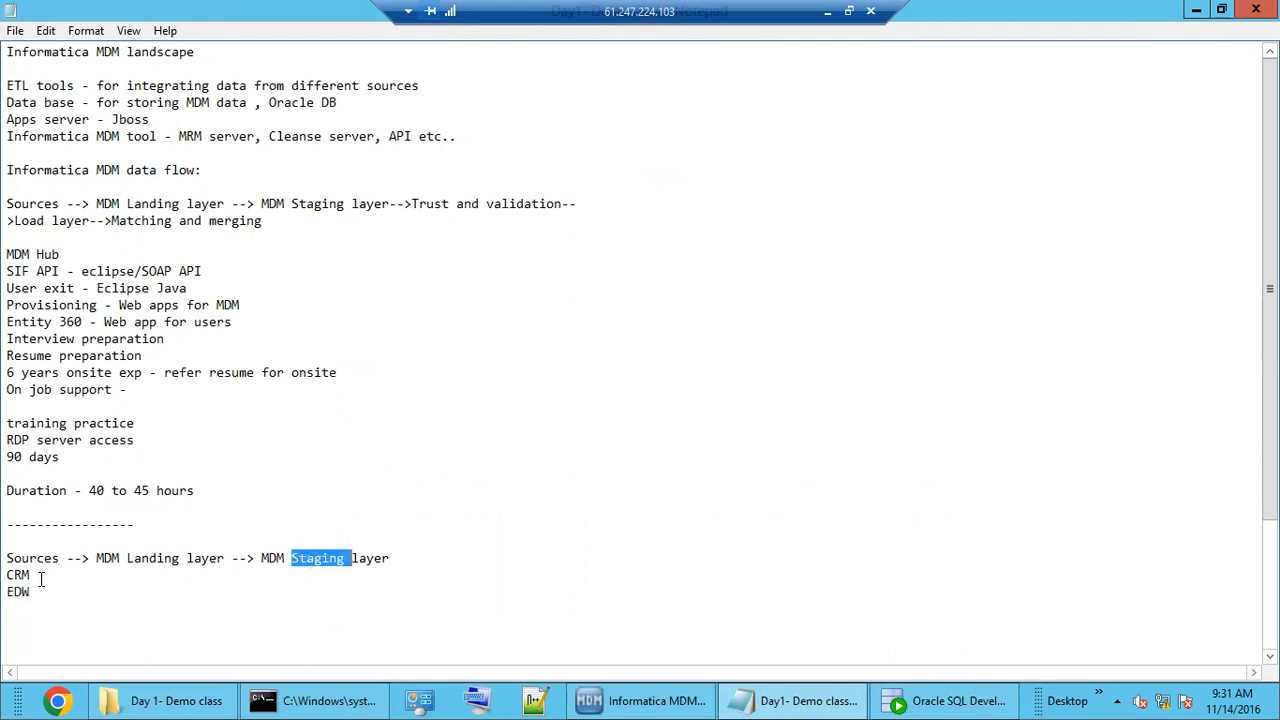
left_click_drag(8, 576, 44, 592)
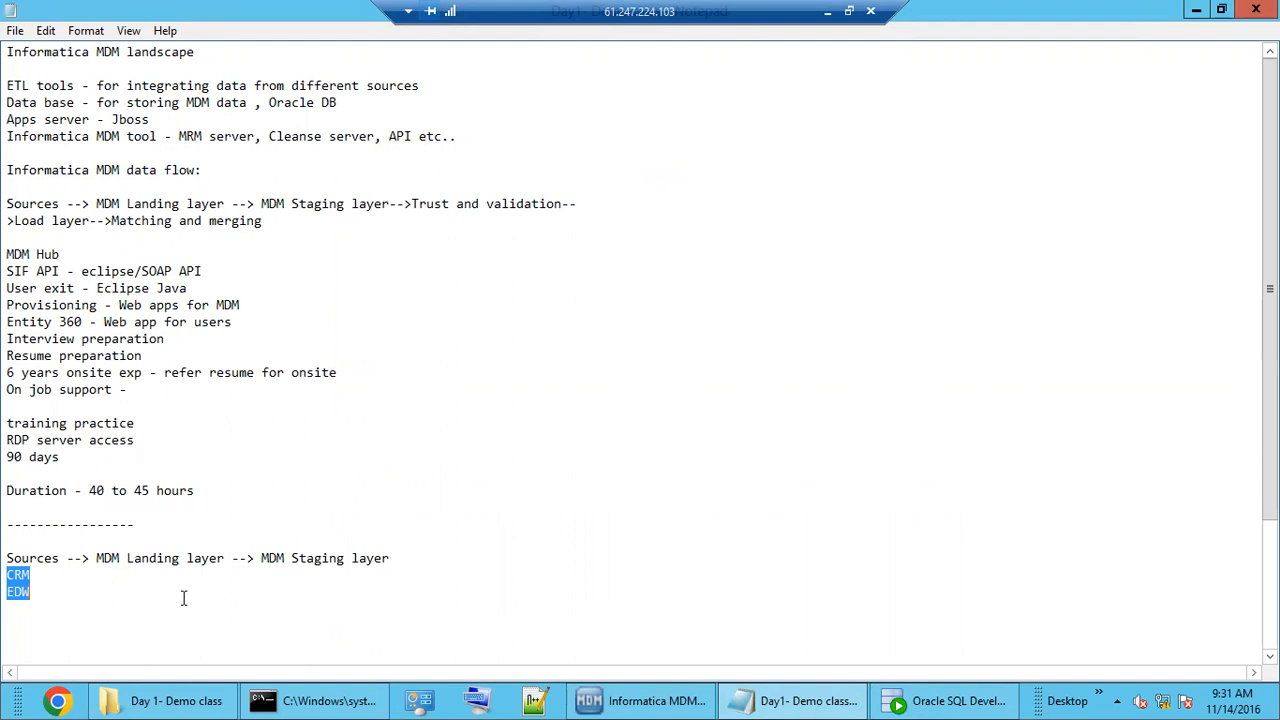
double_click(322, 562)
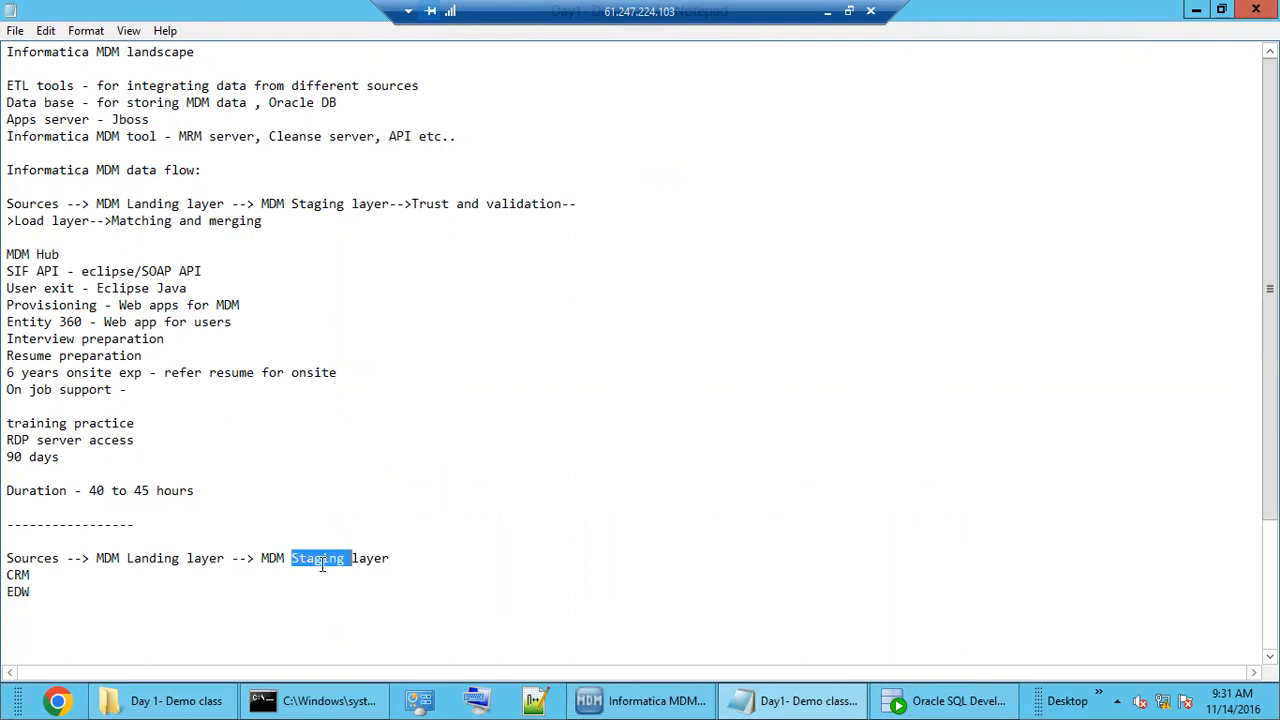
left_click(20, 576)
double_click(20, 592)
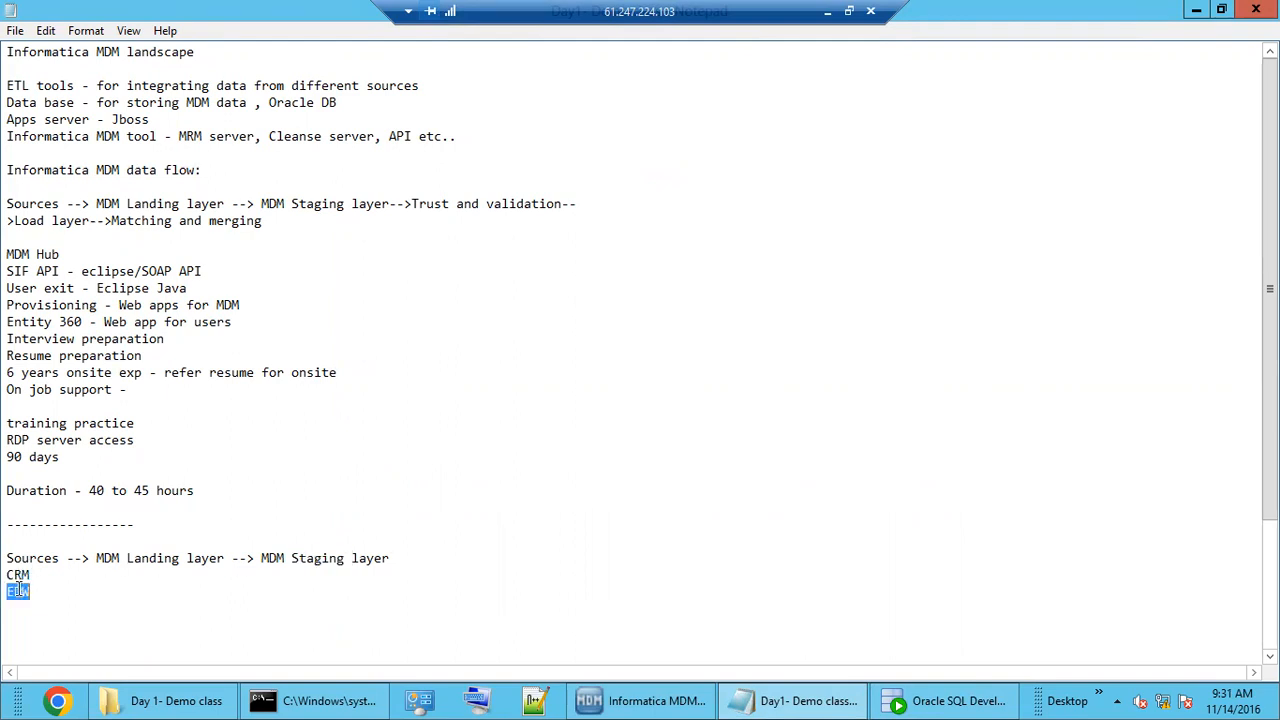
left_click(609, 695)
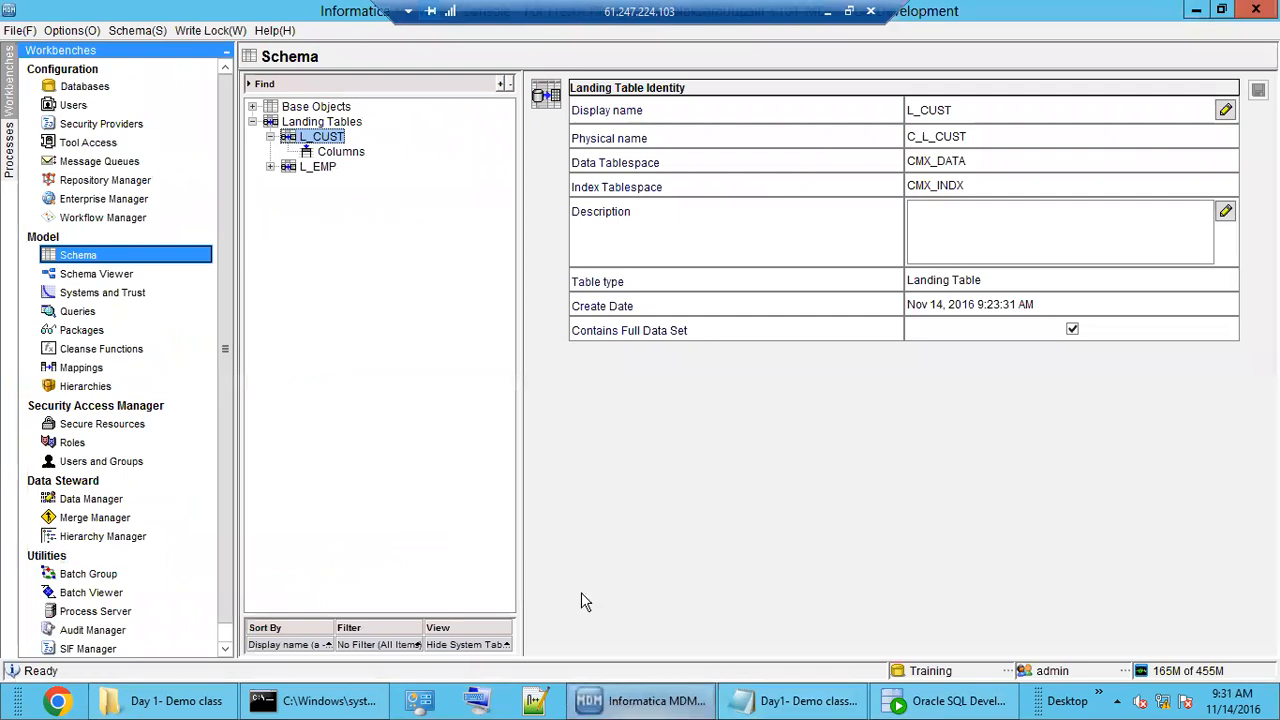
In Systems and Trust, add a CRM source system with description CRM.
left_click(121, 294)
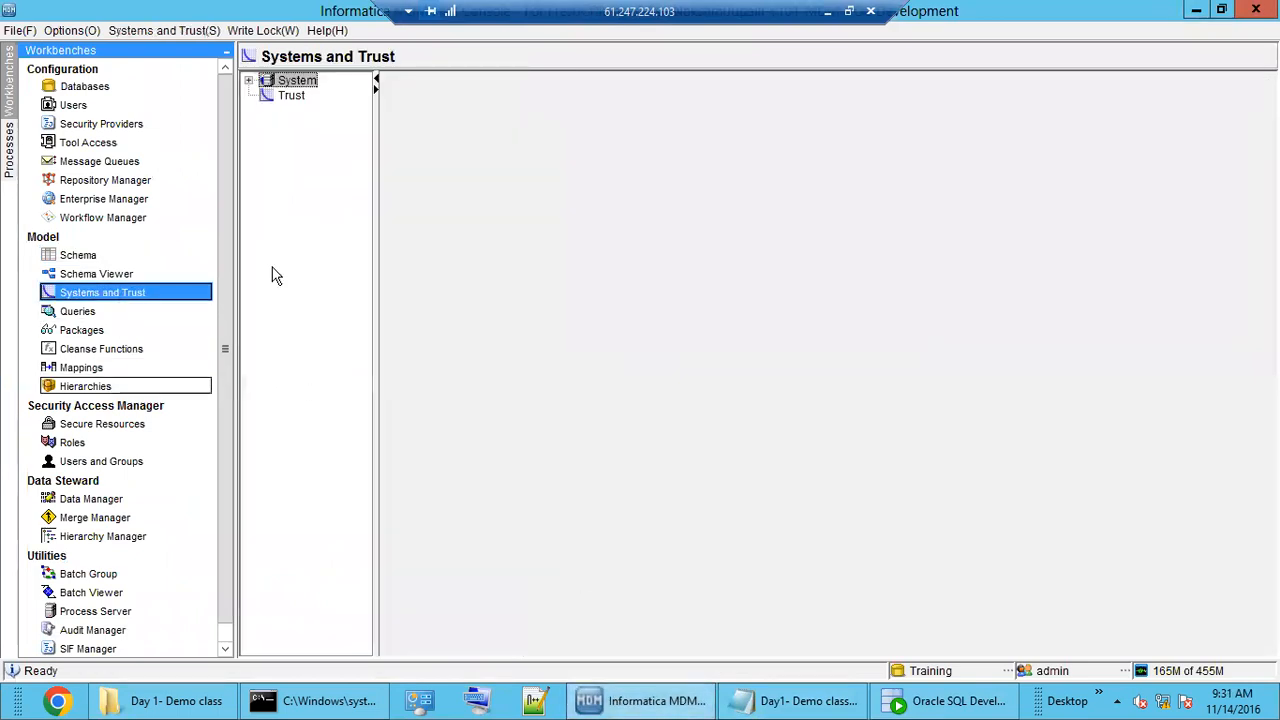
left_click(251, 83)
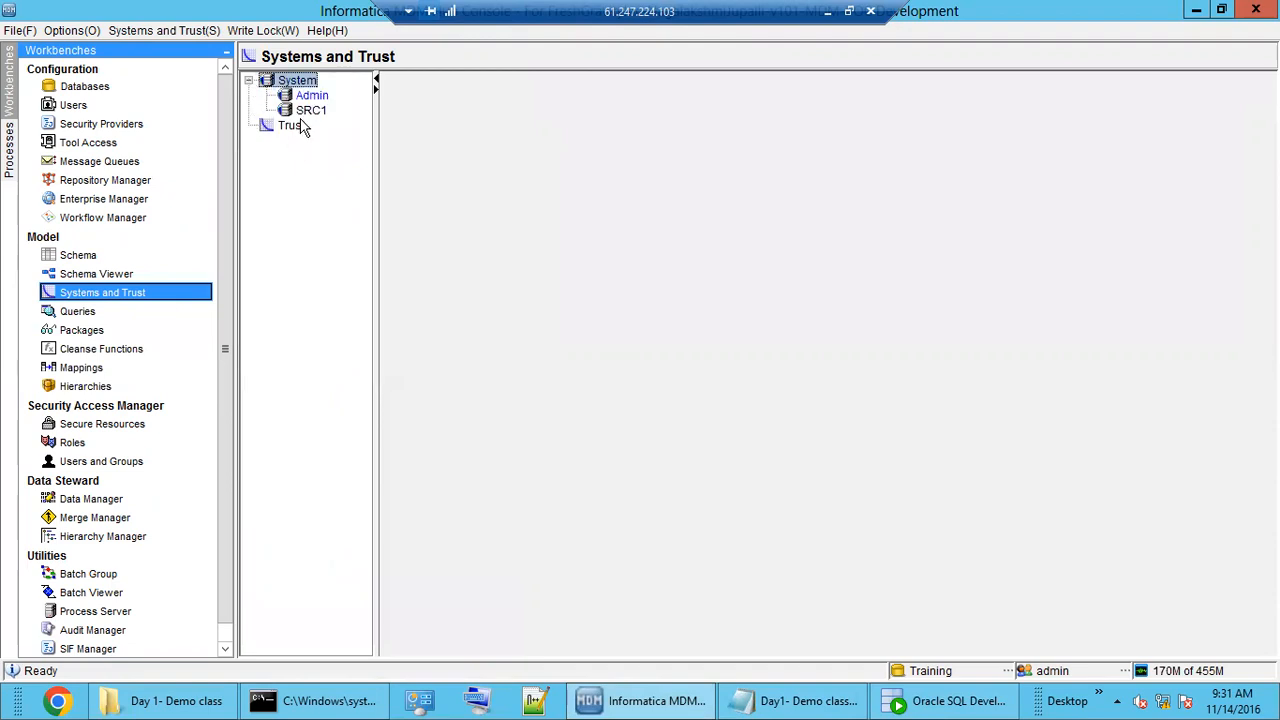
left_click(310, 110)
left_click(311, 95)
left_click(298, 80)
right_click(306, 82)
left_click(340, 94)
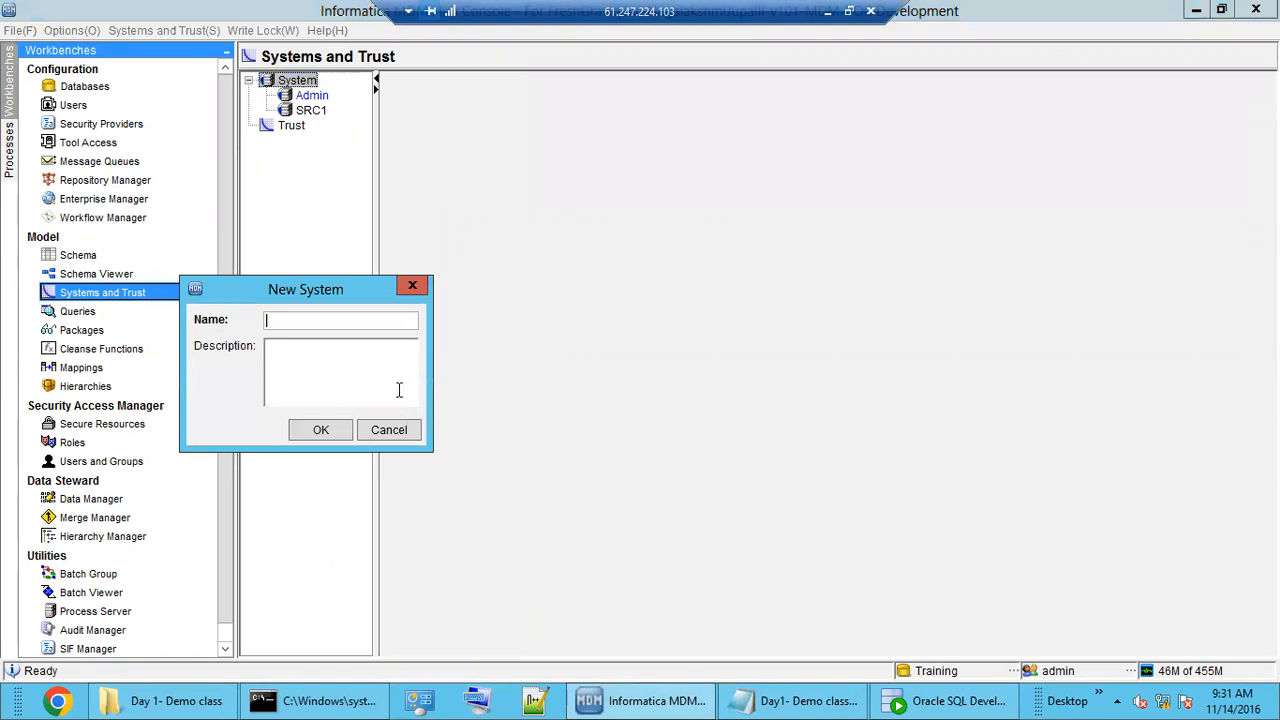
type("CRM")
double_click(268, 320)
left_click(298, 358)
type("CRM")
left_click(320, 430)
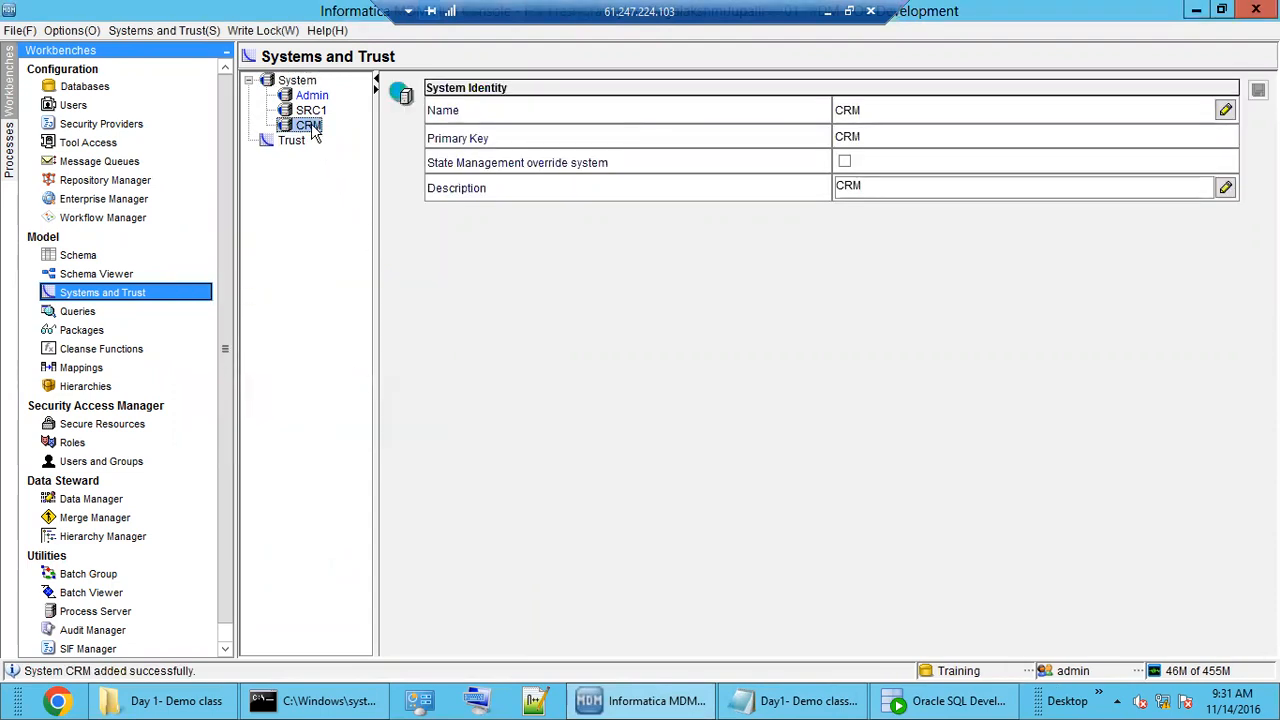
Add an EDW source system with description EDW and check both new systems.
left_click(297, 82)
right_click(297, 86)
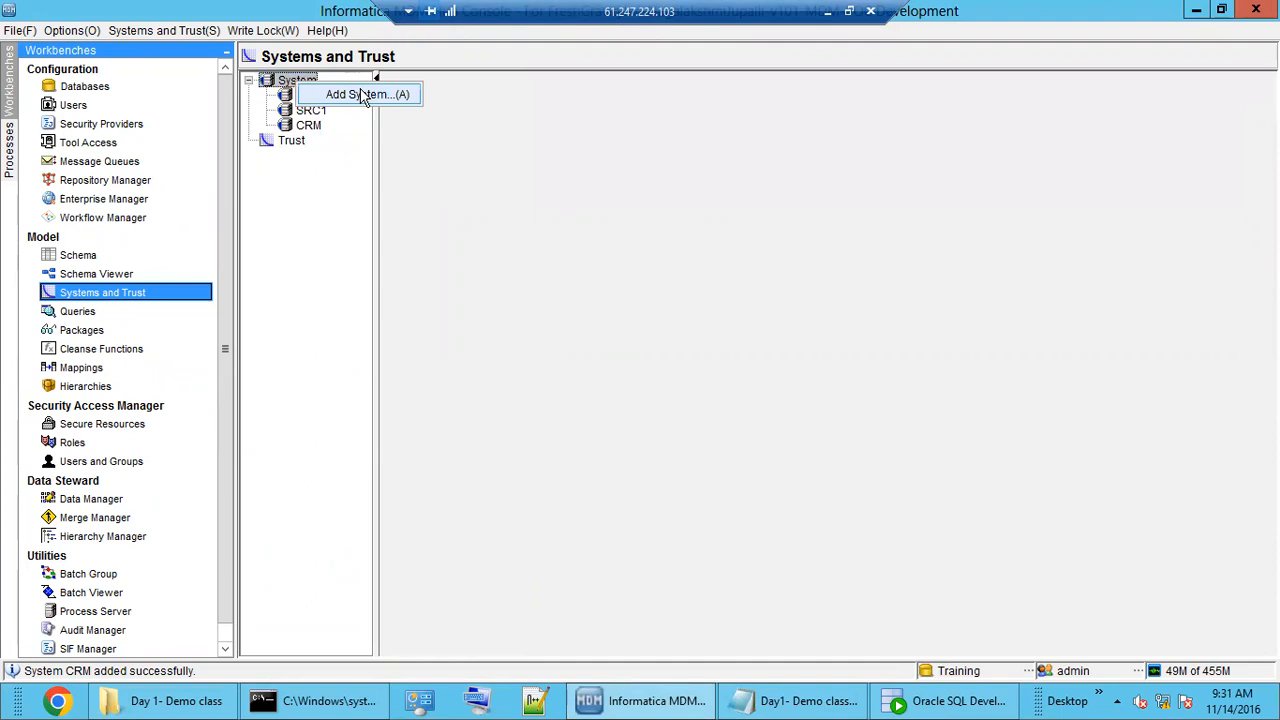
left_click(350, 94)
type("EDW")
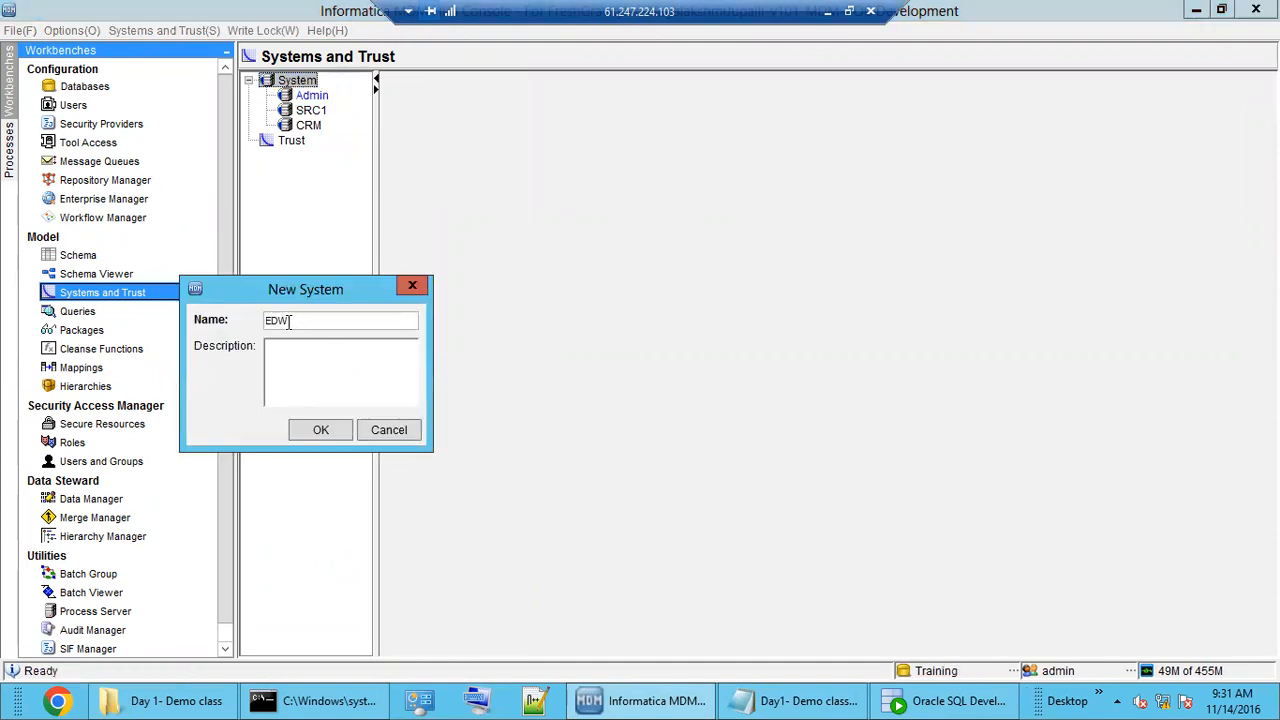
key("ctrl+a")
key("ctrl+c")
left_click(296, 362)
key("ctrl+v")
left_click(318, 432)
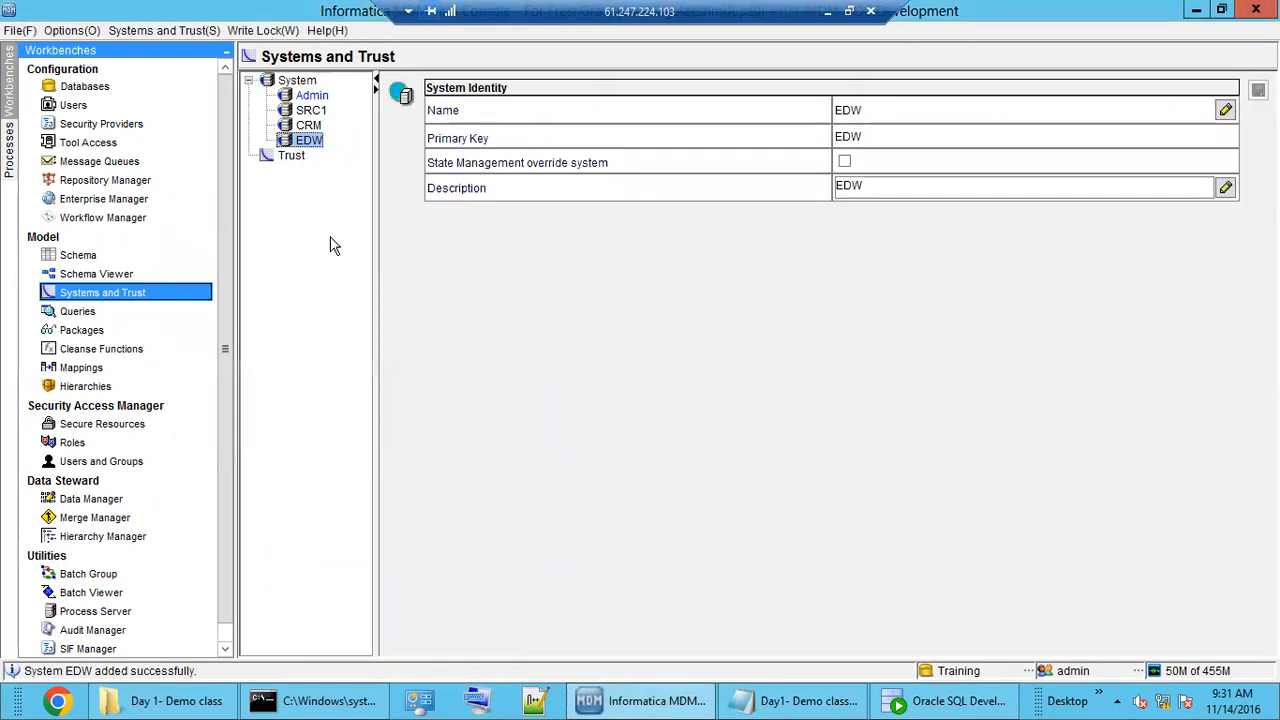
left_click(308, 125)
left_click(309, 140)
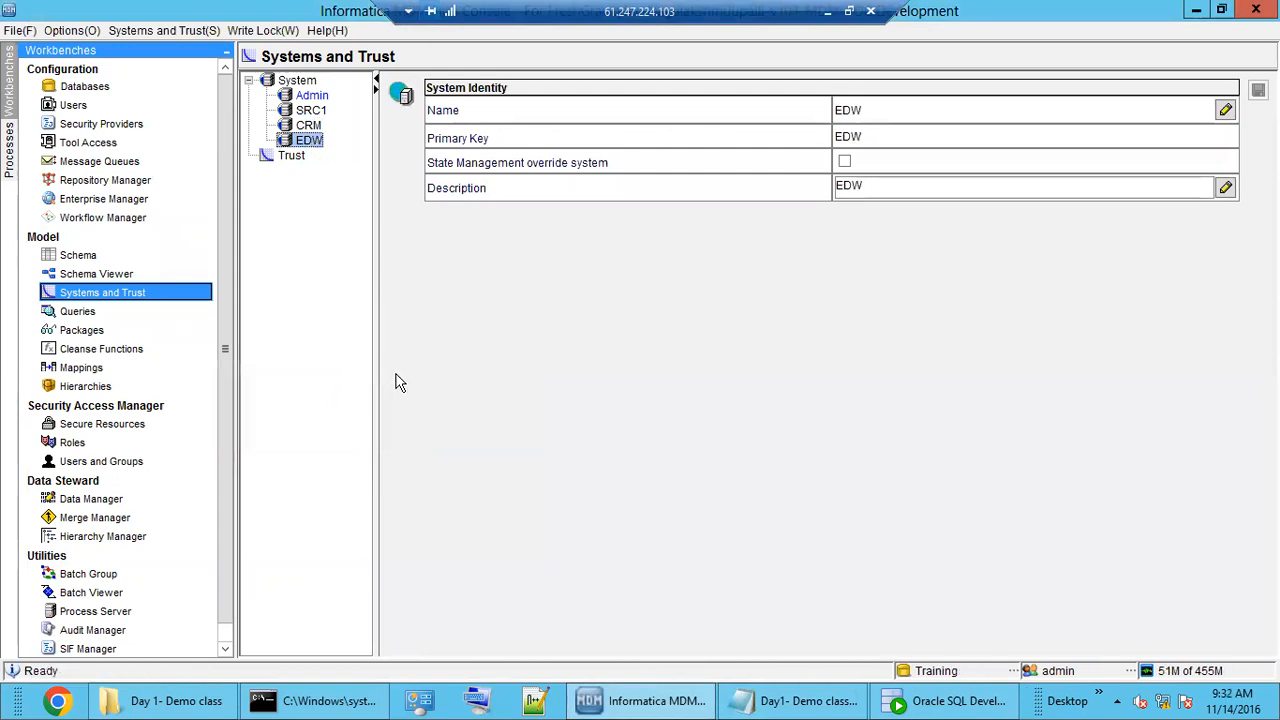
Browse the landing tables and the EMP base object's properties (physical name C_EMP) in Schema.
left_click(78, 256)
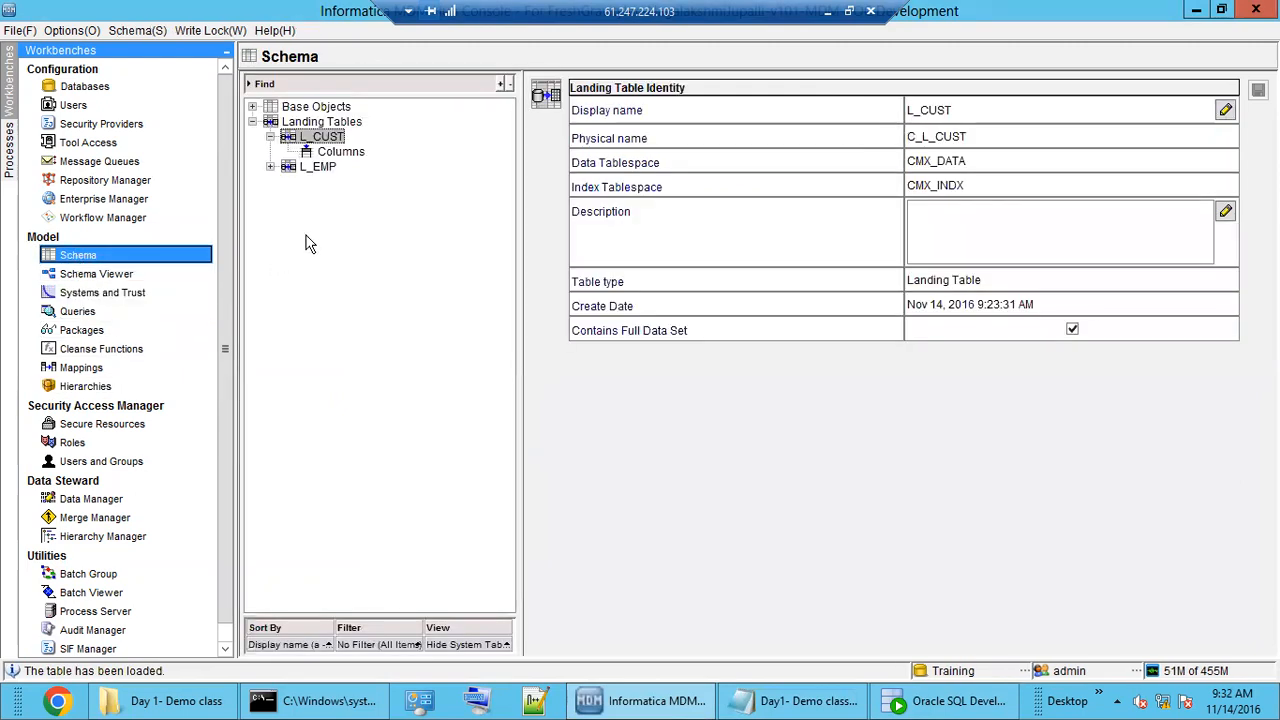
left_click(318, 122)
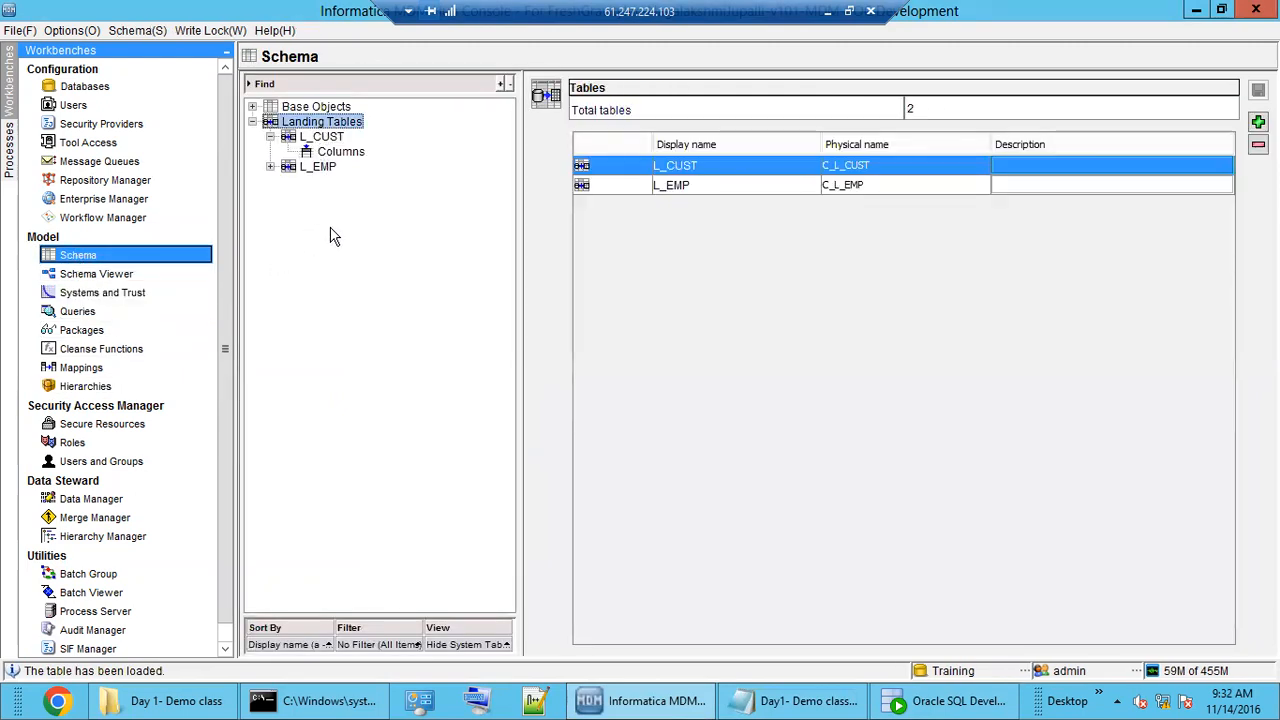
left_click(334, 107)
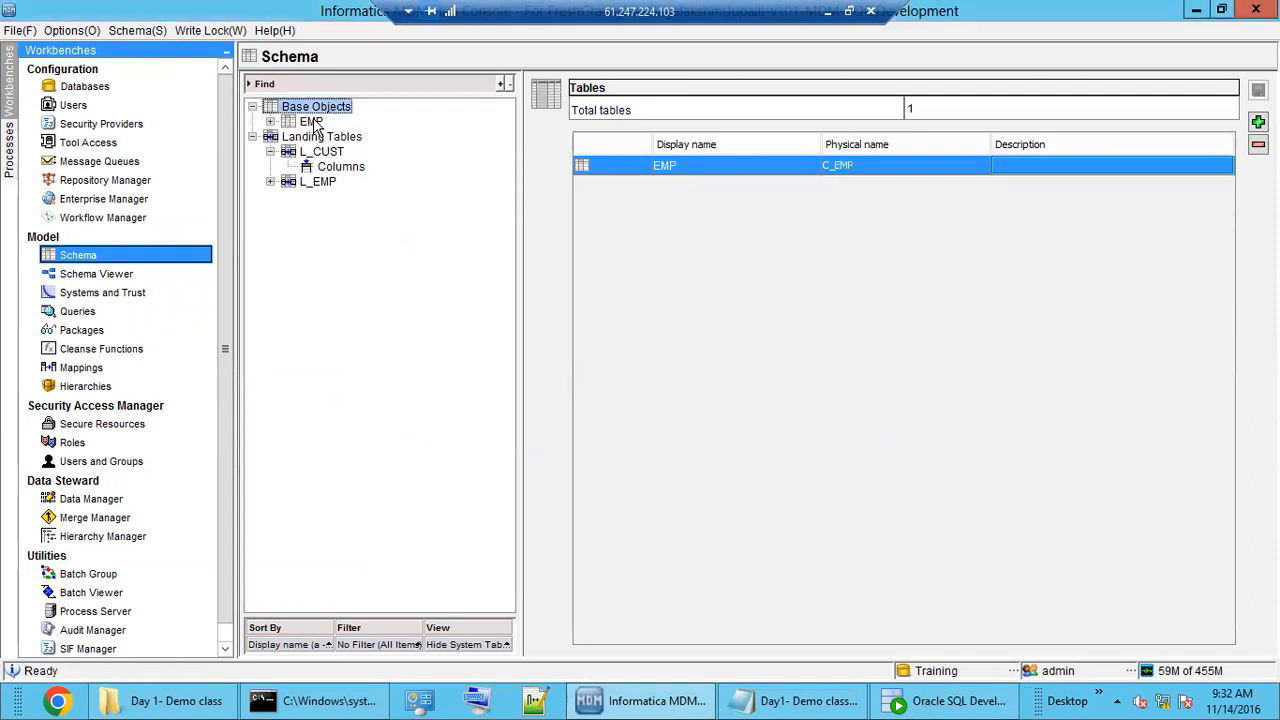
left_click(313, 122)
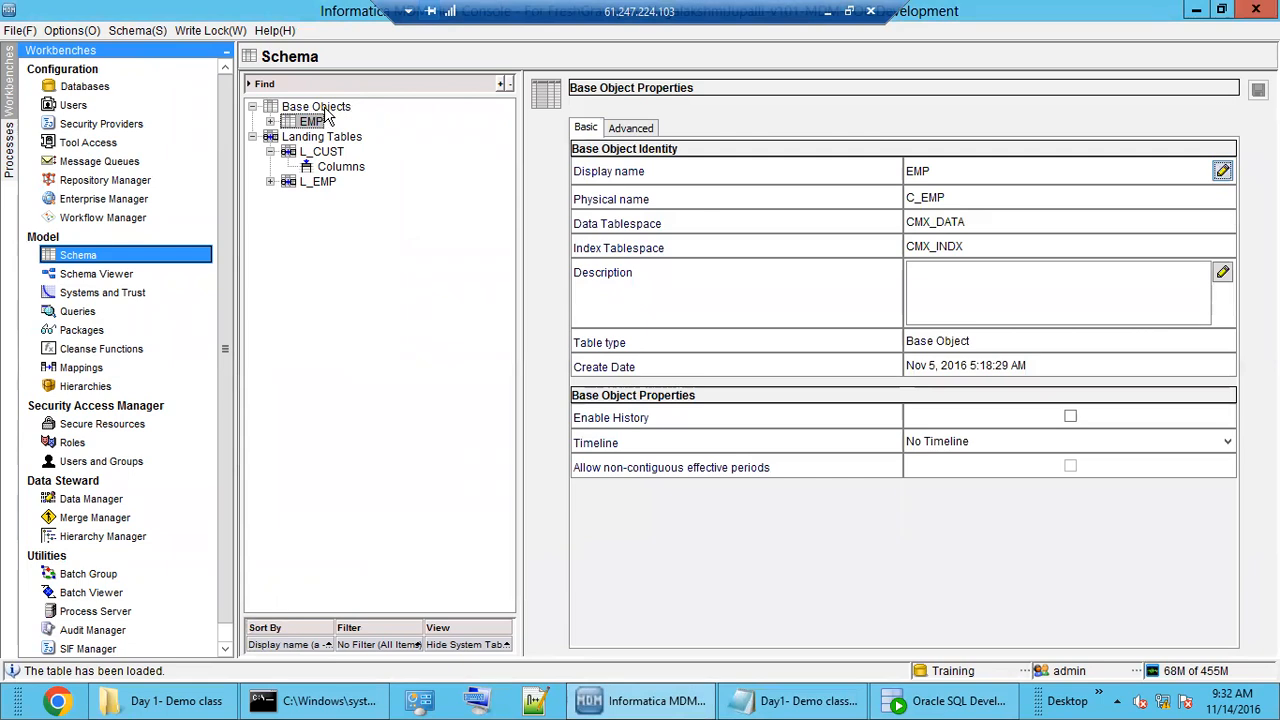
left_click(325, 107)
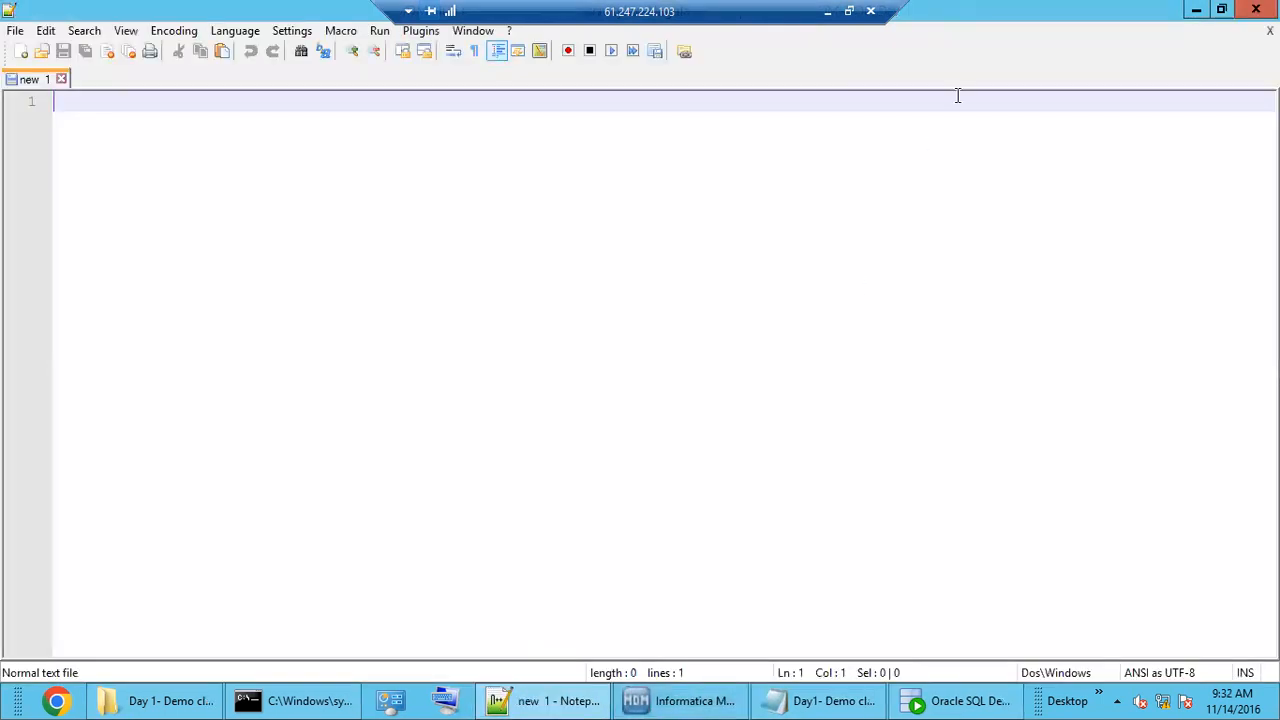
Close the empty editor window and highlight MDM Staging in the class notes' flow lines.
left_click(1255, 9)
left_click(786, 705)
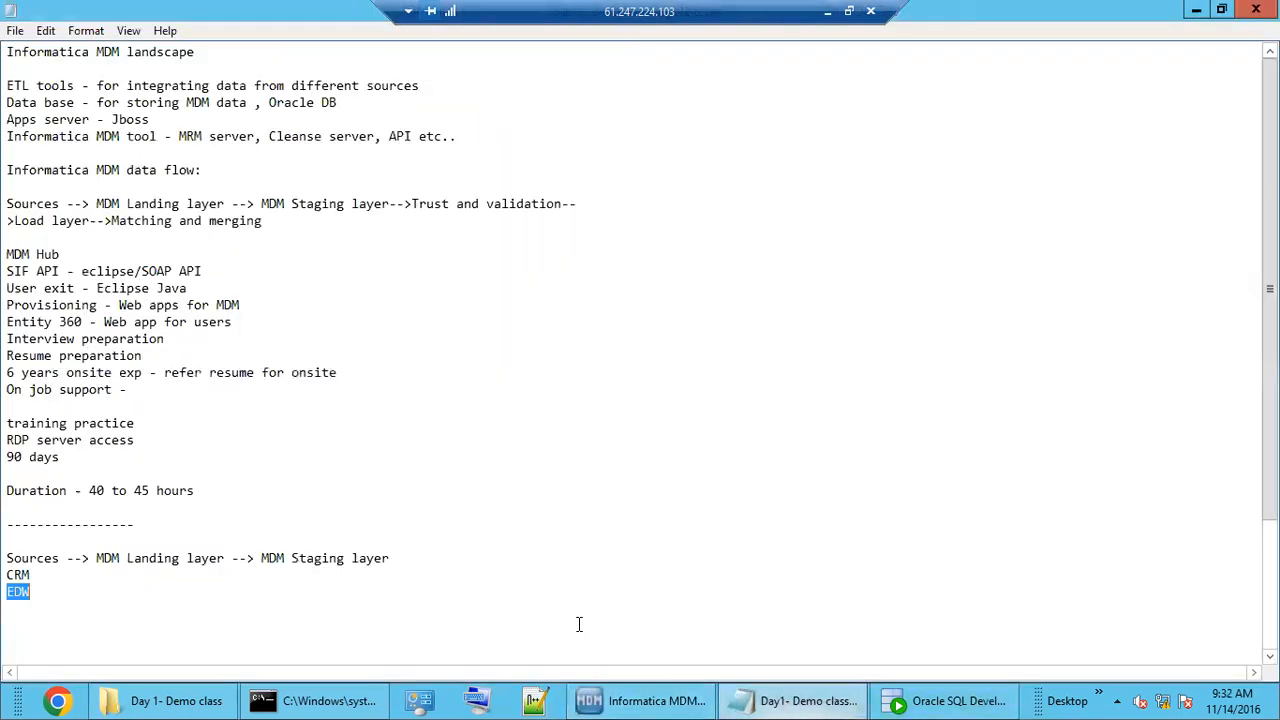
left_click_drag(264, 558, 344, 558)
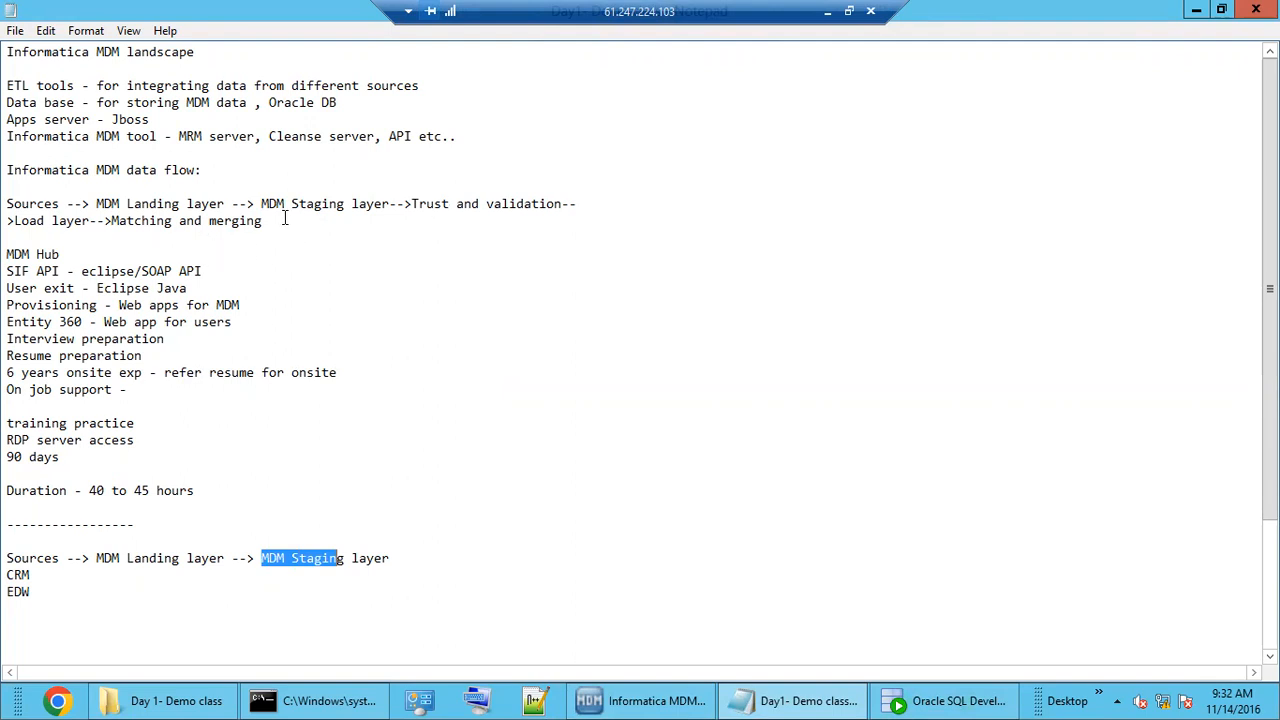
left_click_drag(284, 203, 344, 203)
left_click(472, 203)
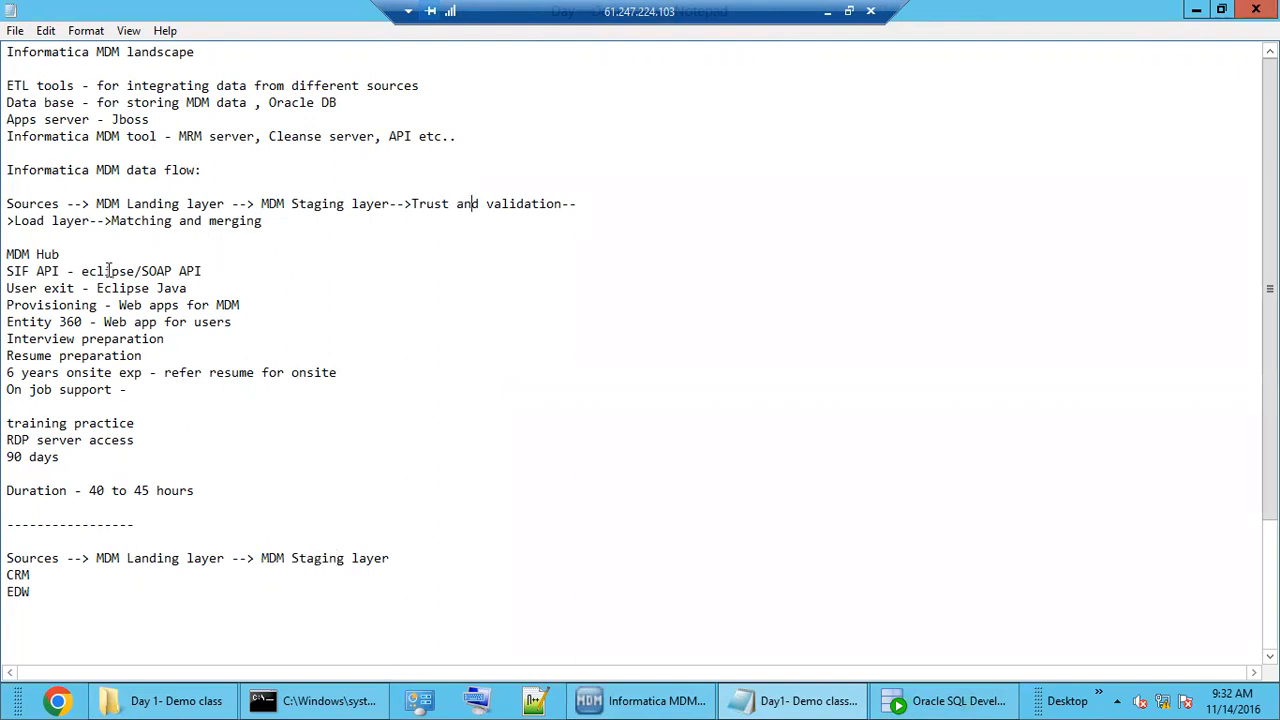
left_click(287, 218)
Insert 'BO TABLE-->' before Trust in the main data flow line.
left_click(412, 204)
type("bo tAB")
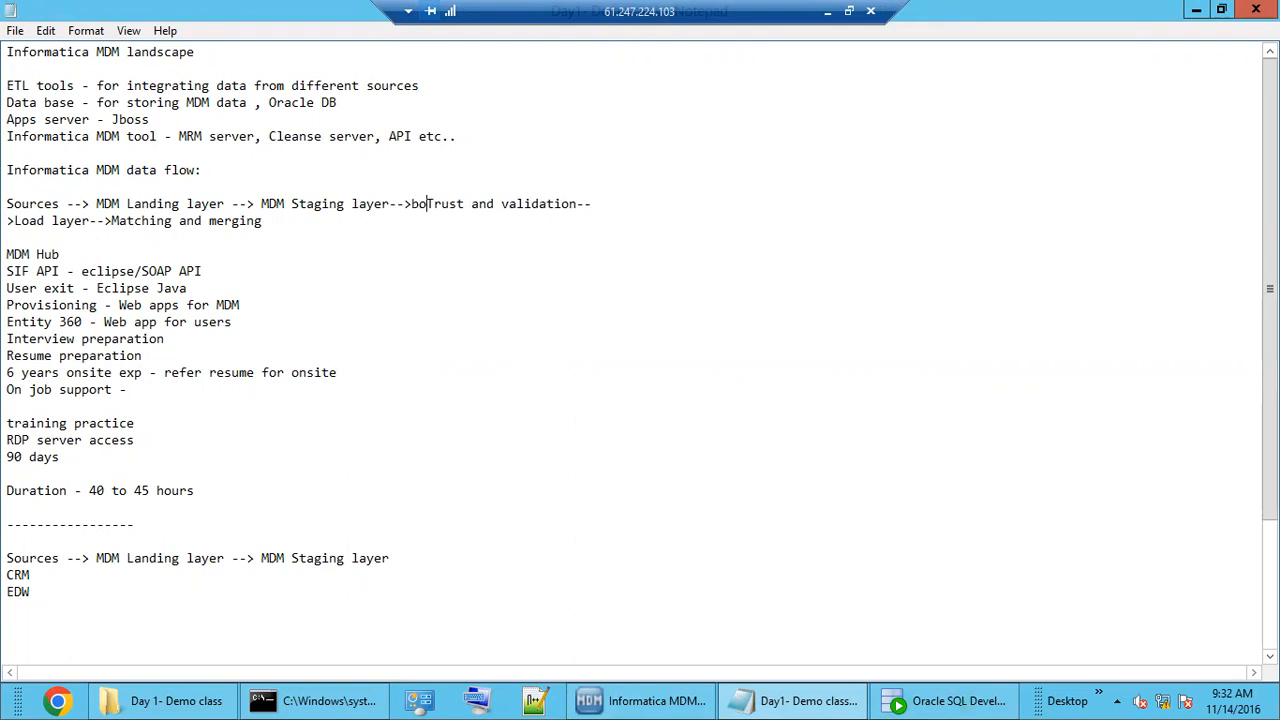
type("LE-->")
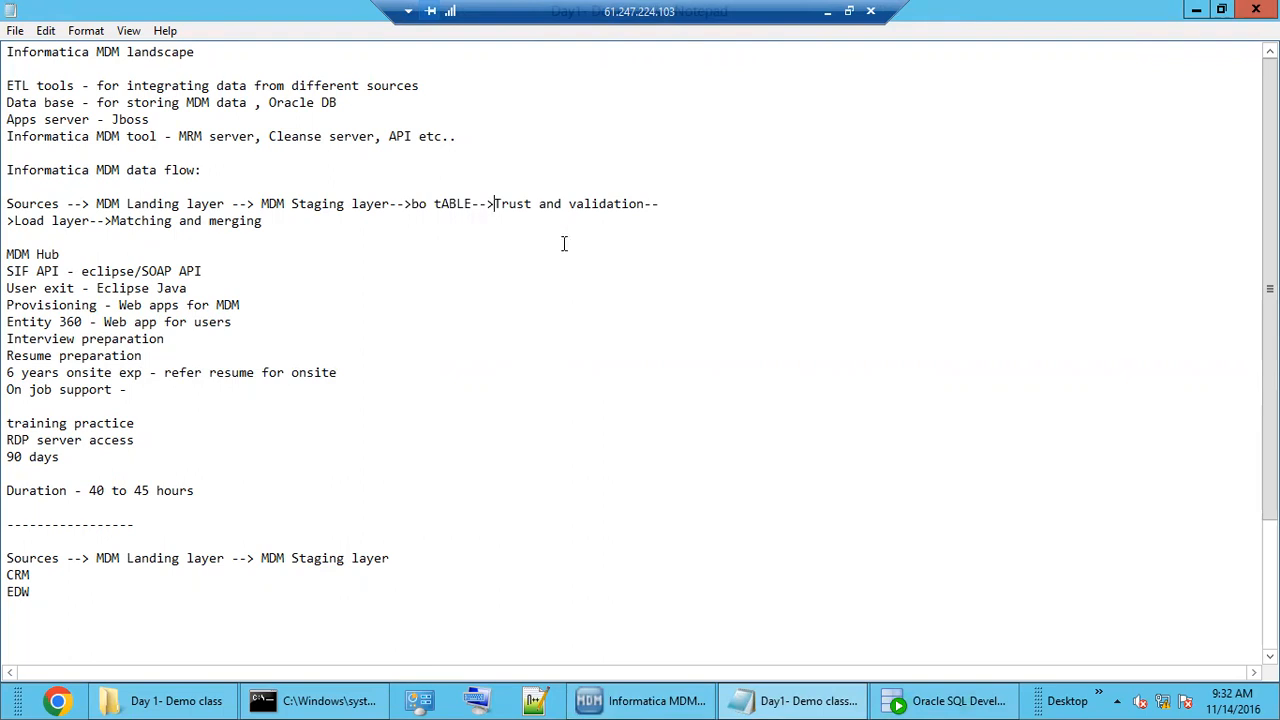
left_click(426, 204)
key("BackSpace")
key("BackSpace")
type("BO")
left_click(440, 205)
key("BackSpace")
type("T")
Highlight Staging, BO and TABLE in the flow line to review the change.
left_click_drag(280, 205, 456, 199)
left_click(448, 205)
double_click(329, 204)
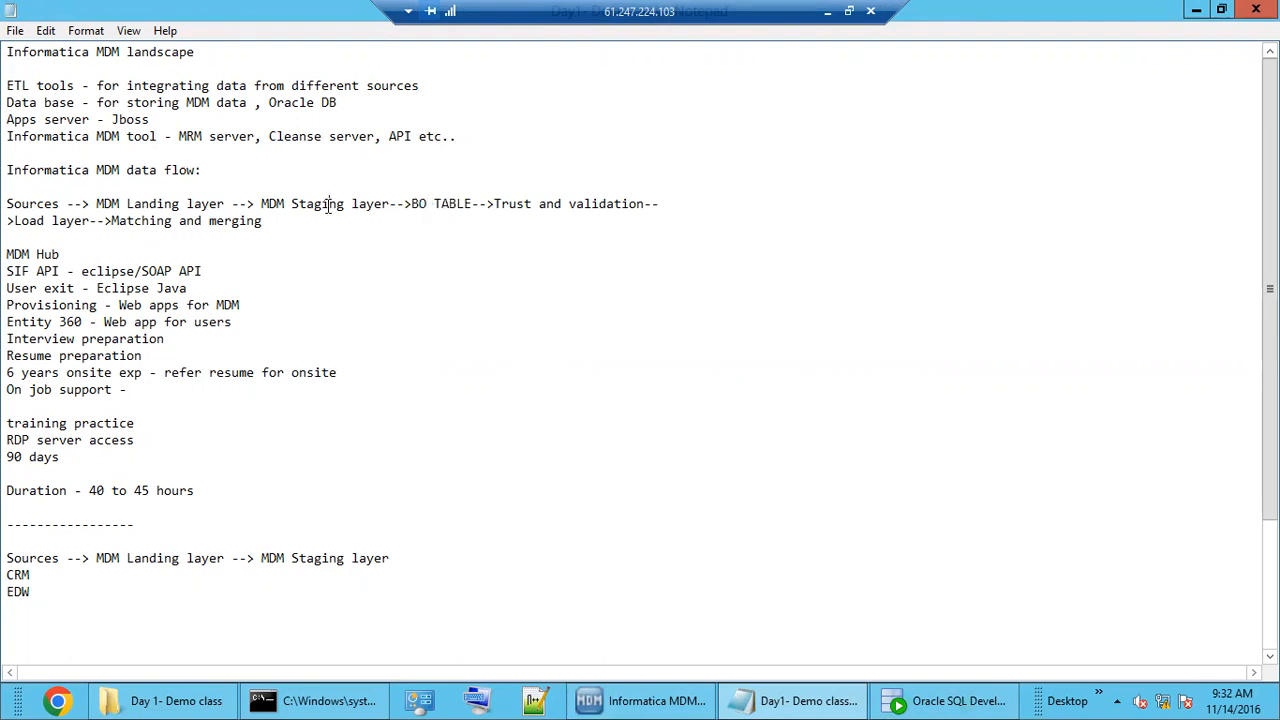
double_click(446, 203)
left_click(287, 204)
double_click(311, 204)
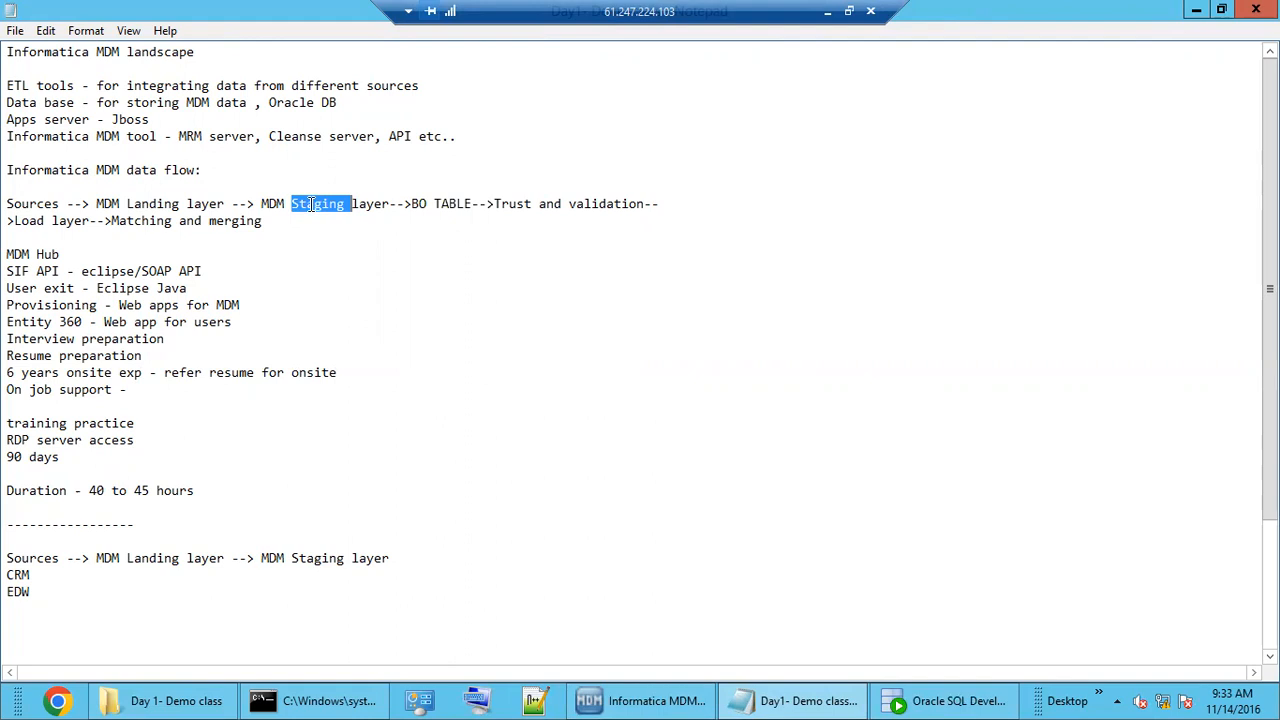
left_click_drag(41, 575, 8, 578)
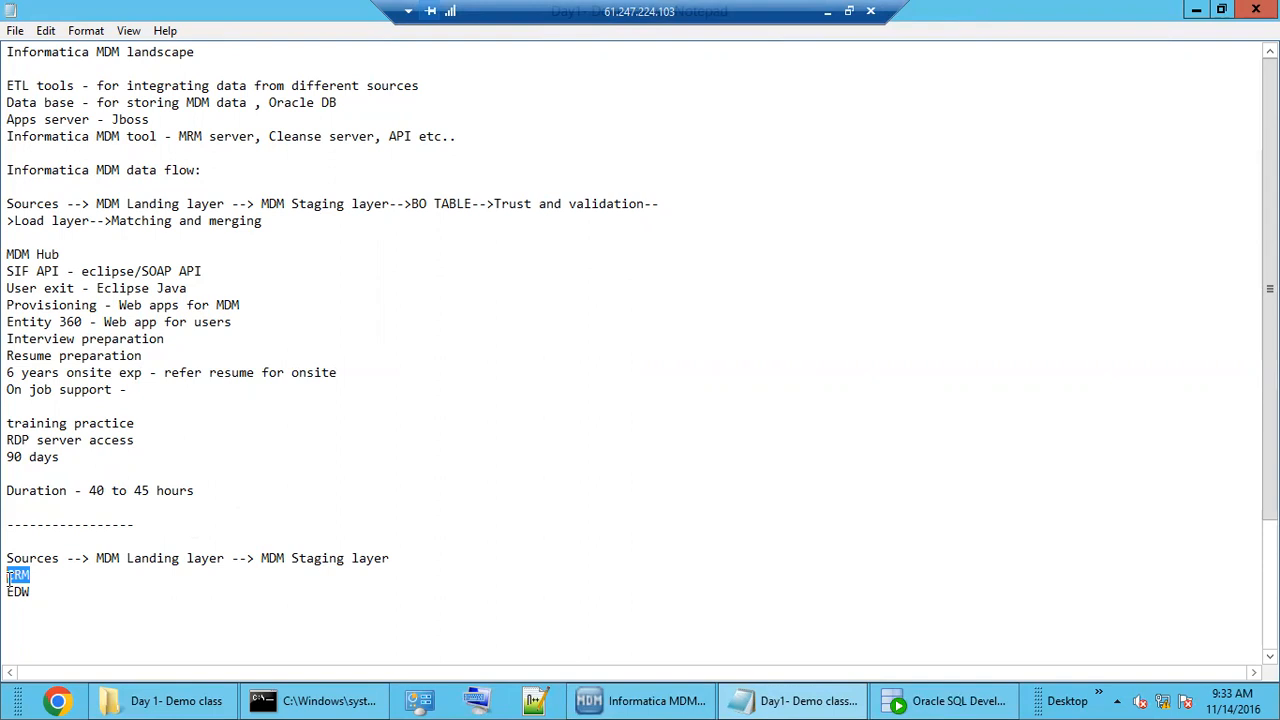
left_click_drag(314, 204, 452, 204)
double_click(452, 204)
double_click(426, 204)
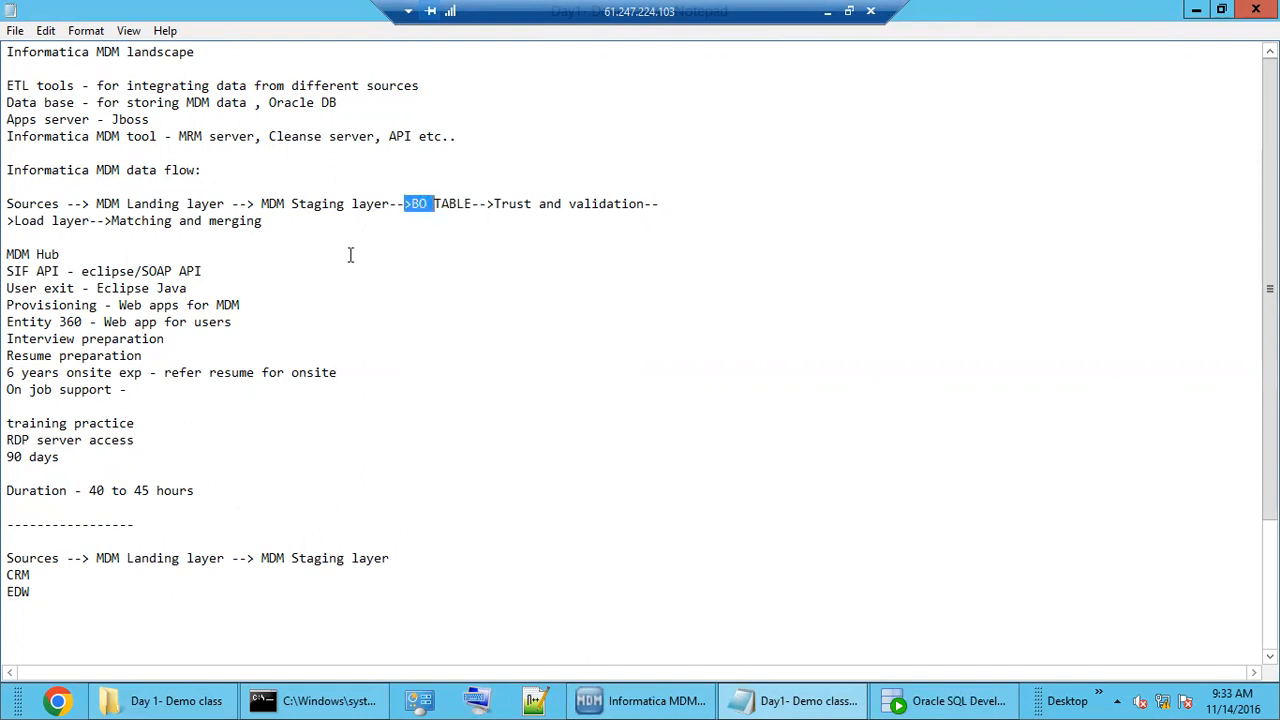
left_click(656, 698)
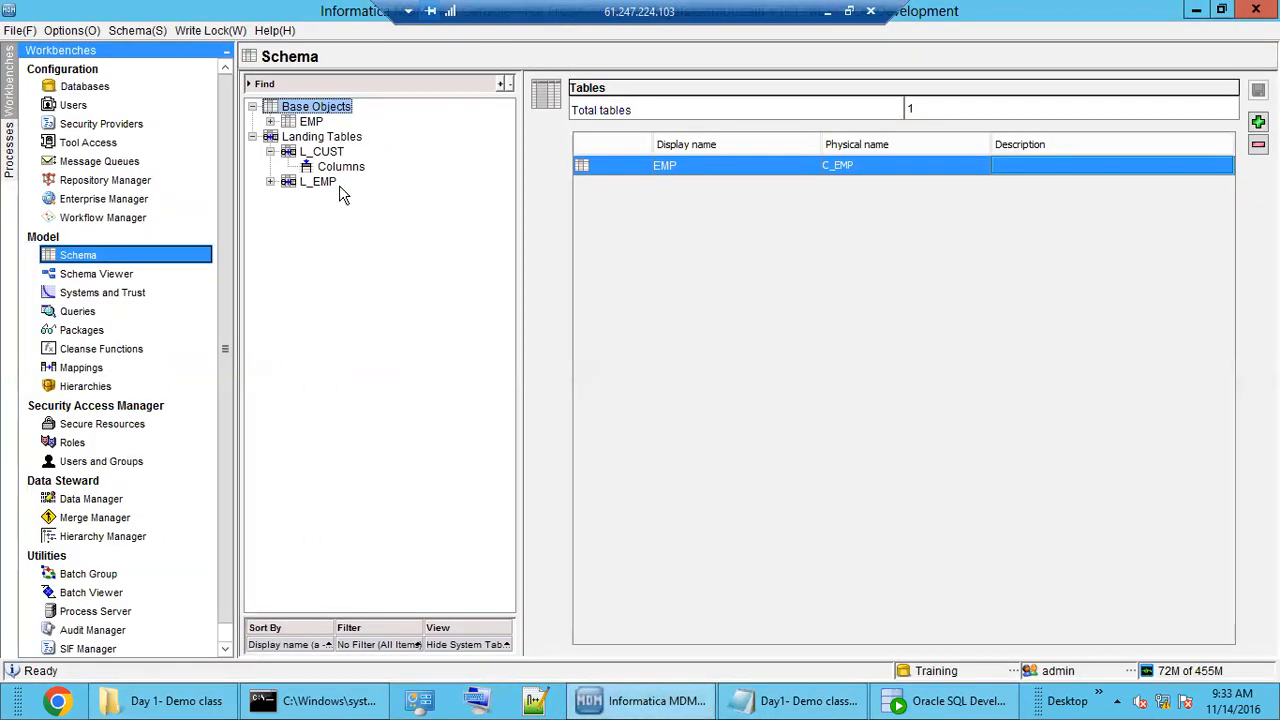
Add base object B_CUST, letting its physical name fill in as C_B_CUST.
left_click(292, 139)
double_click(292, 140)
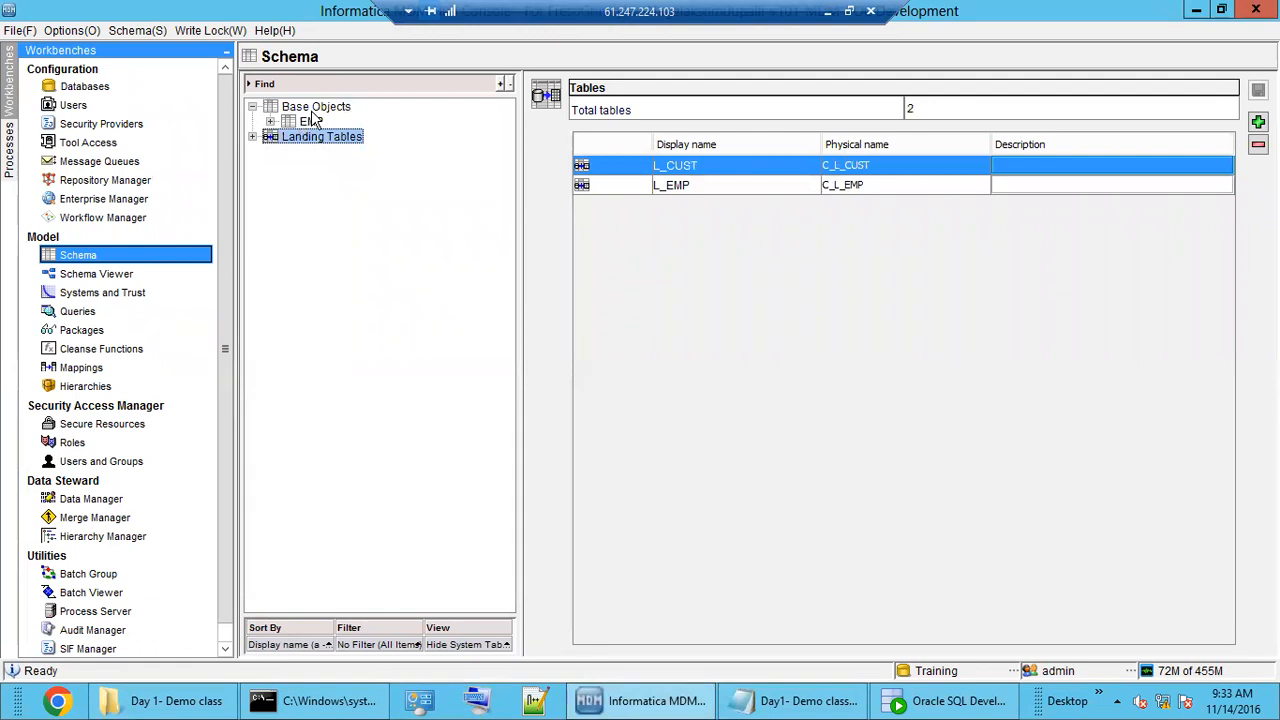
left_click(316, 108)
right_click(318, 113)
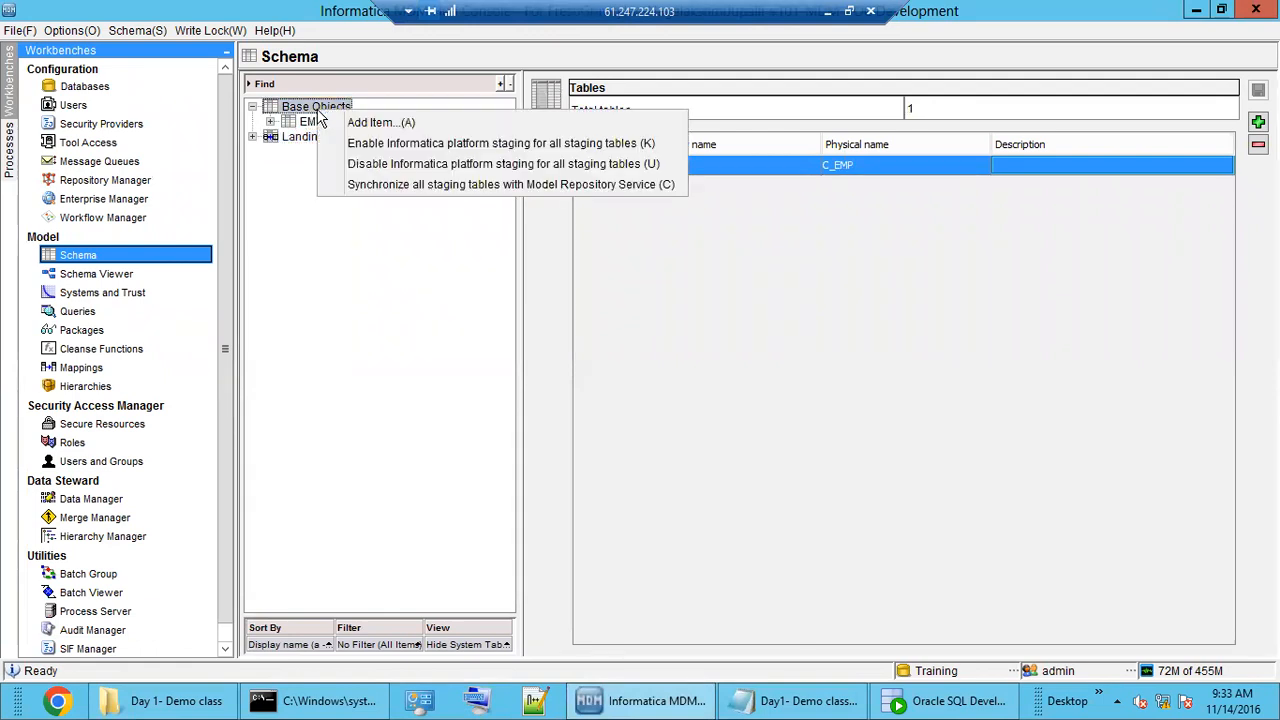
left_click(357, 123)
left_click(646, 296)
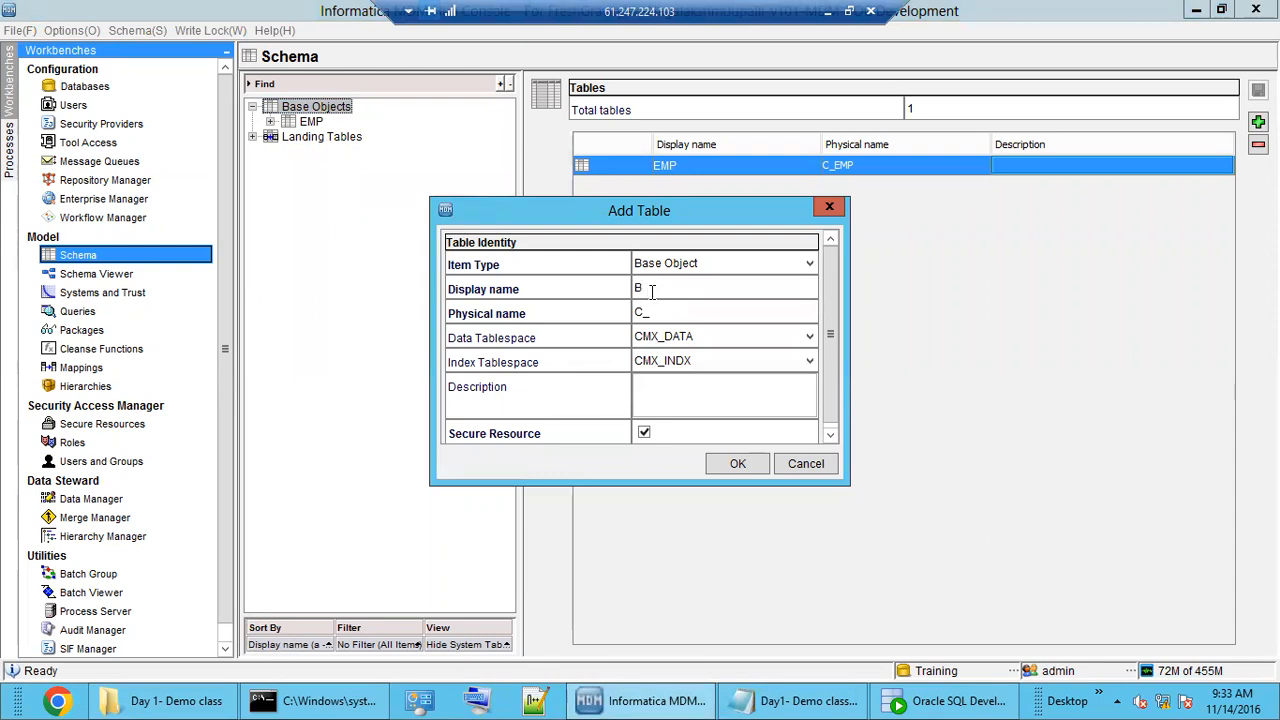
type("B_CUST")
key("Tab")
left_click(727, 462)
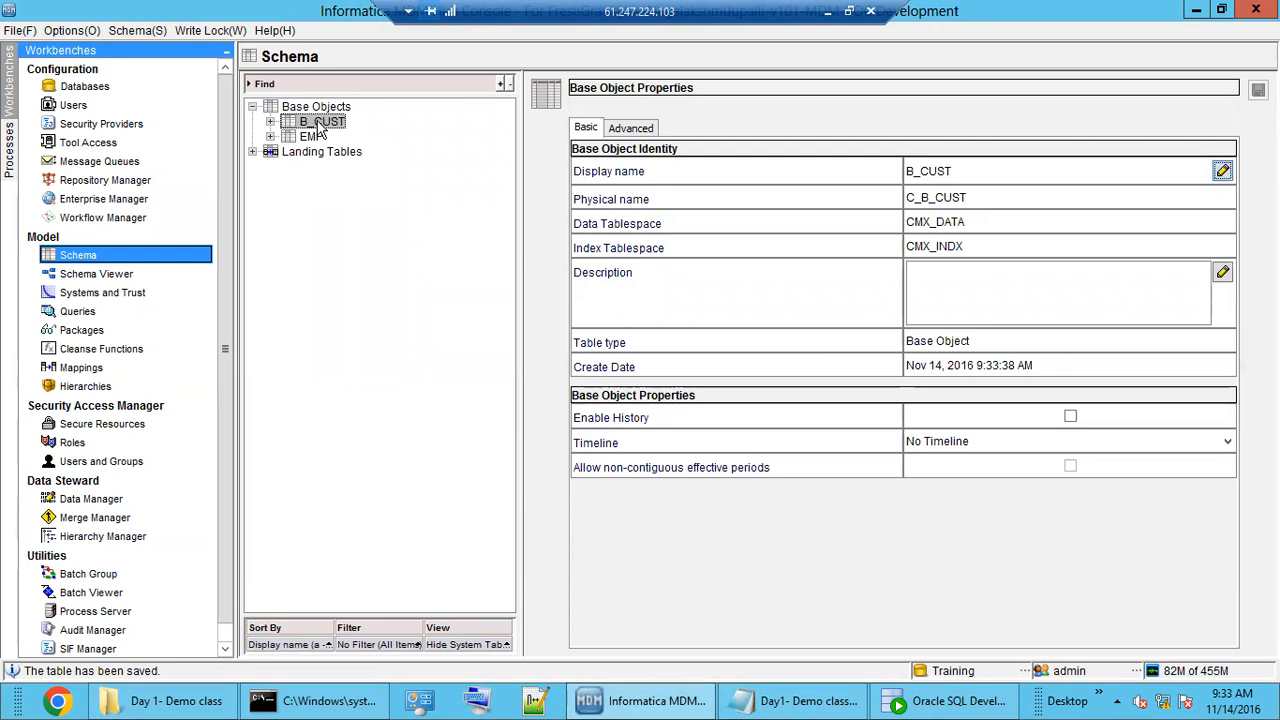
Open B_CUST's columns and add a CUST_ID column of type INT.
left_click(270, 121)
left_click(341, 140)
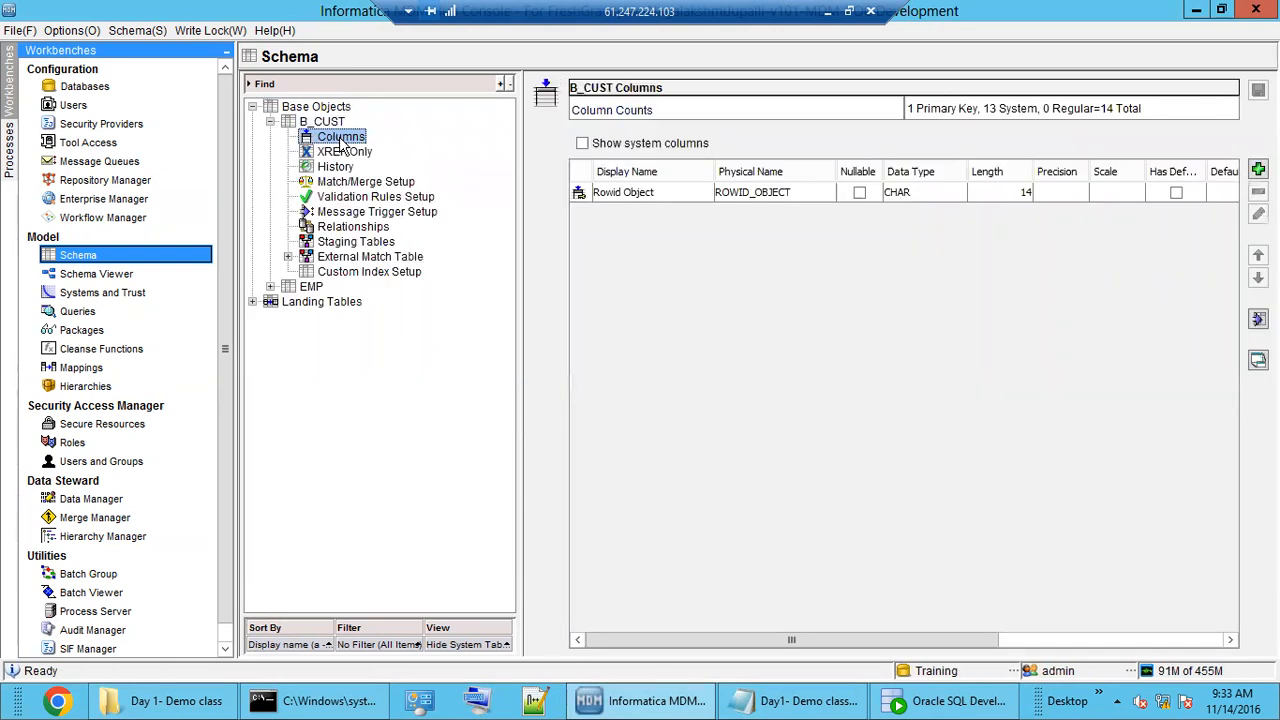
left_click(652, 193)
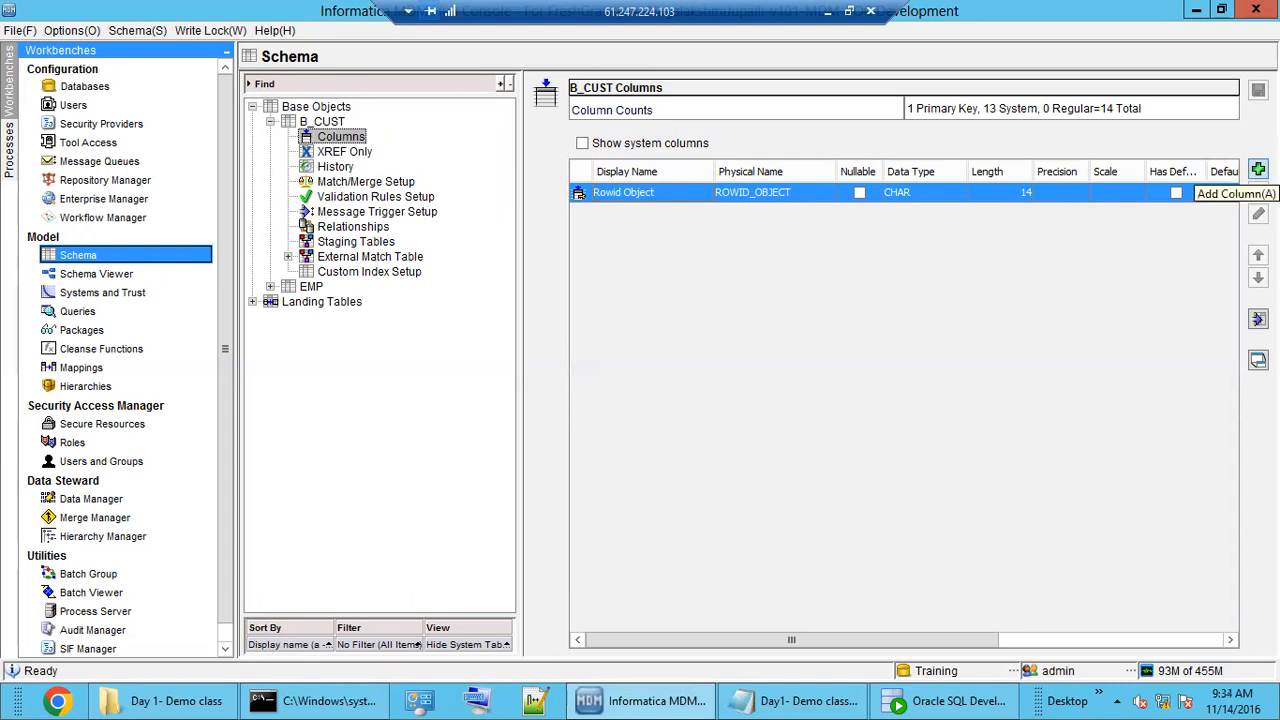
left_click(1257, 170)
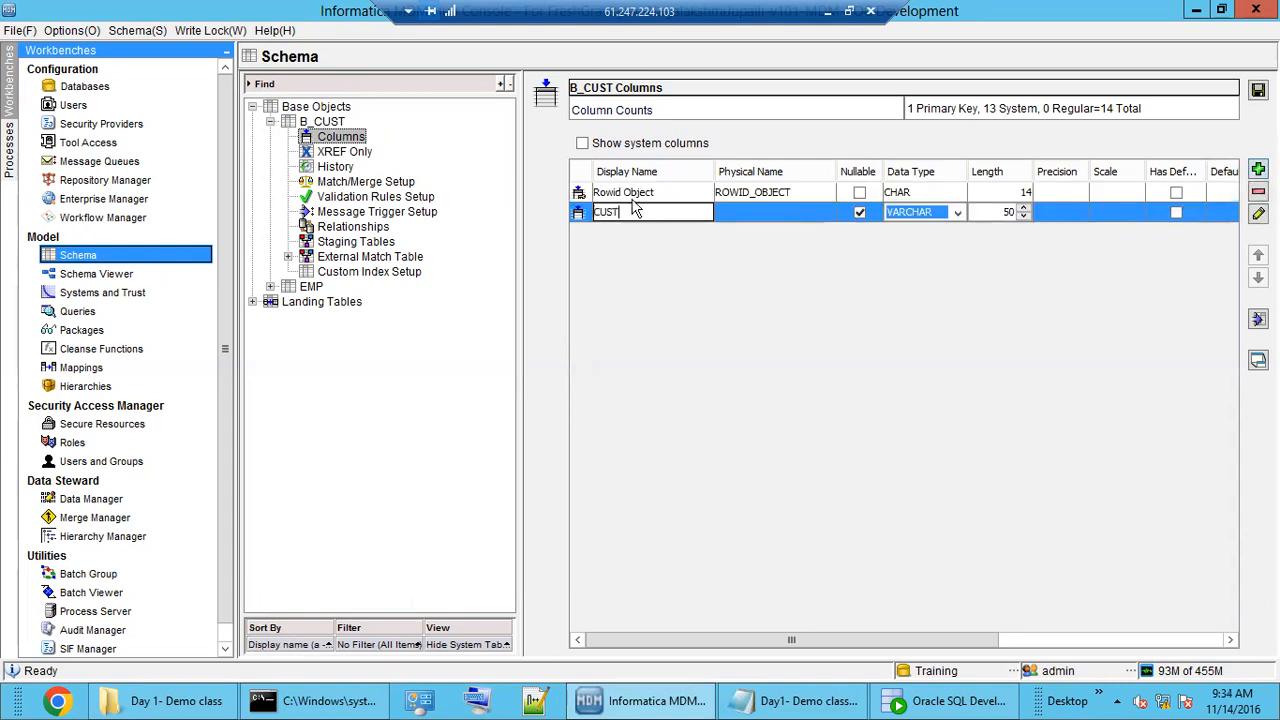
type("CUST_ID")
left_click(920, 212)
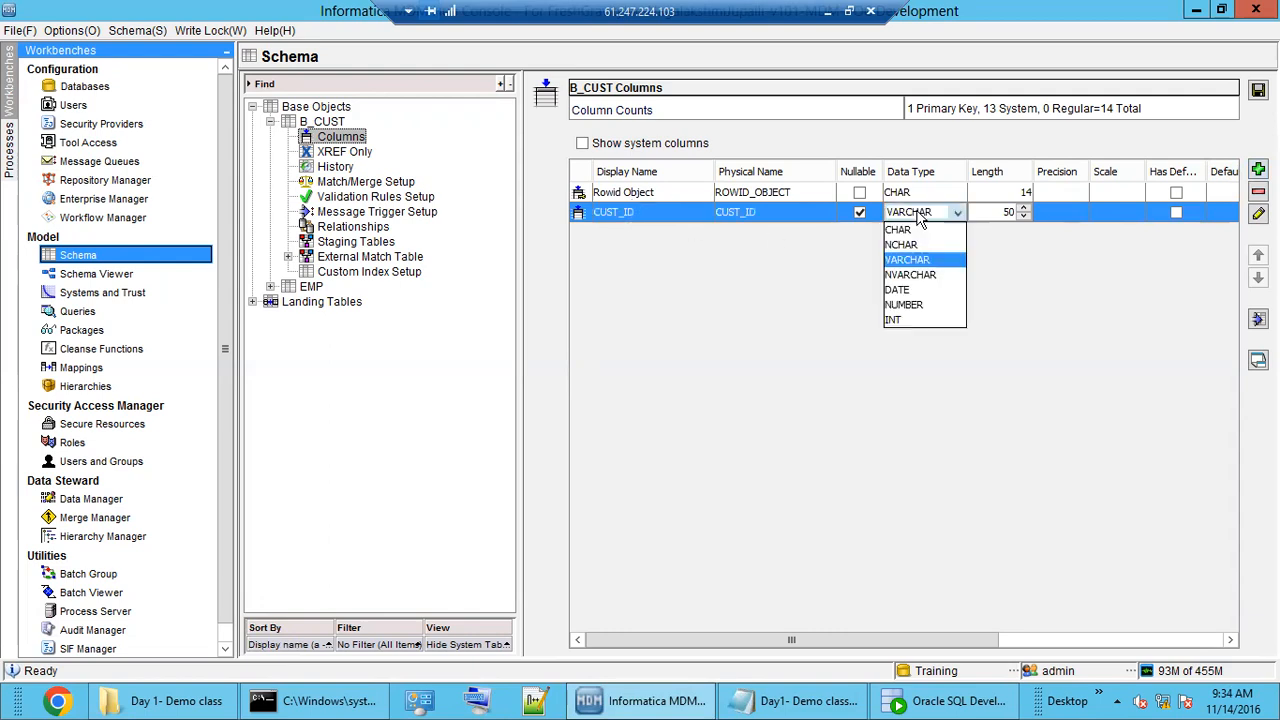
left_click(918, 319)
Add the CUST_NAME and ADDRESS columns, then save the new B_CUST columns.
left_click(1257, 170)
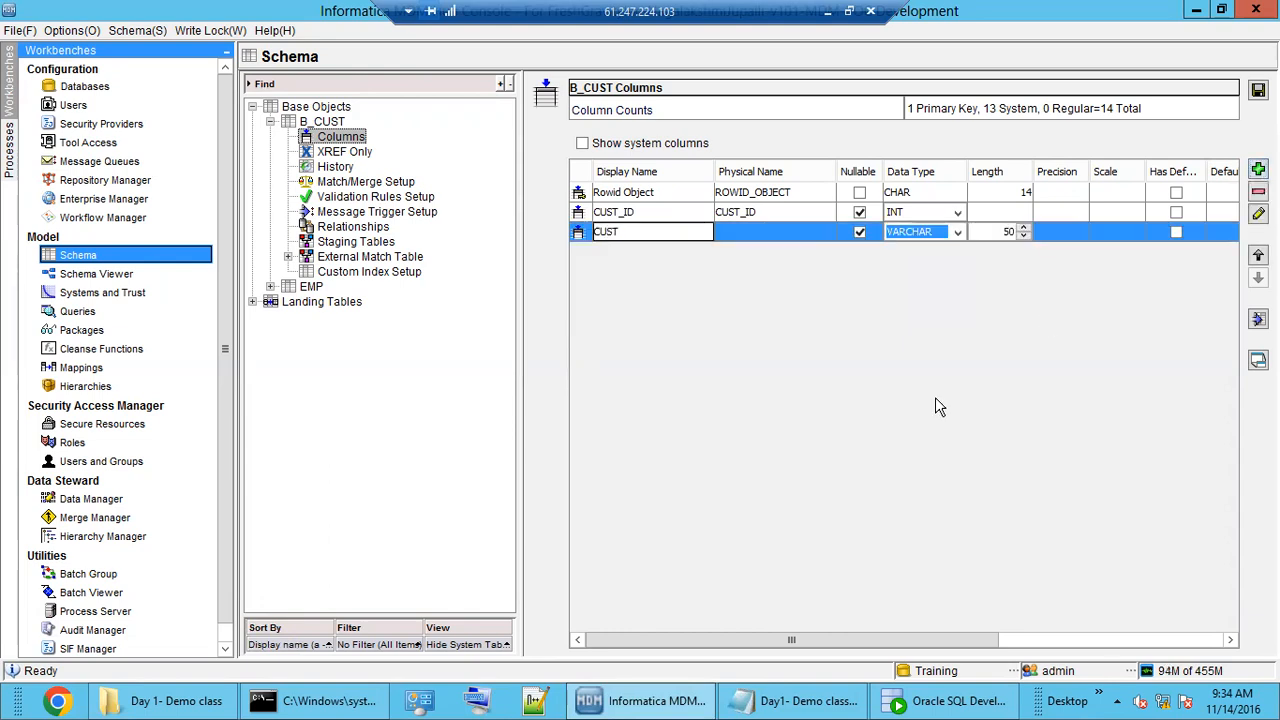
type("CUST_NAME")
left_click(1256, 172)
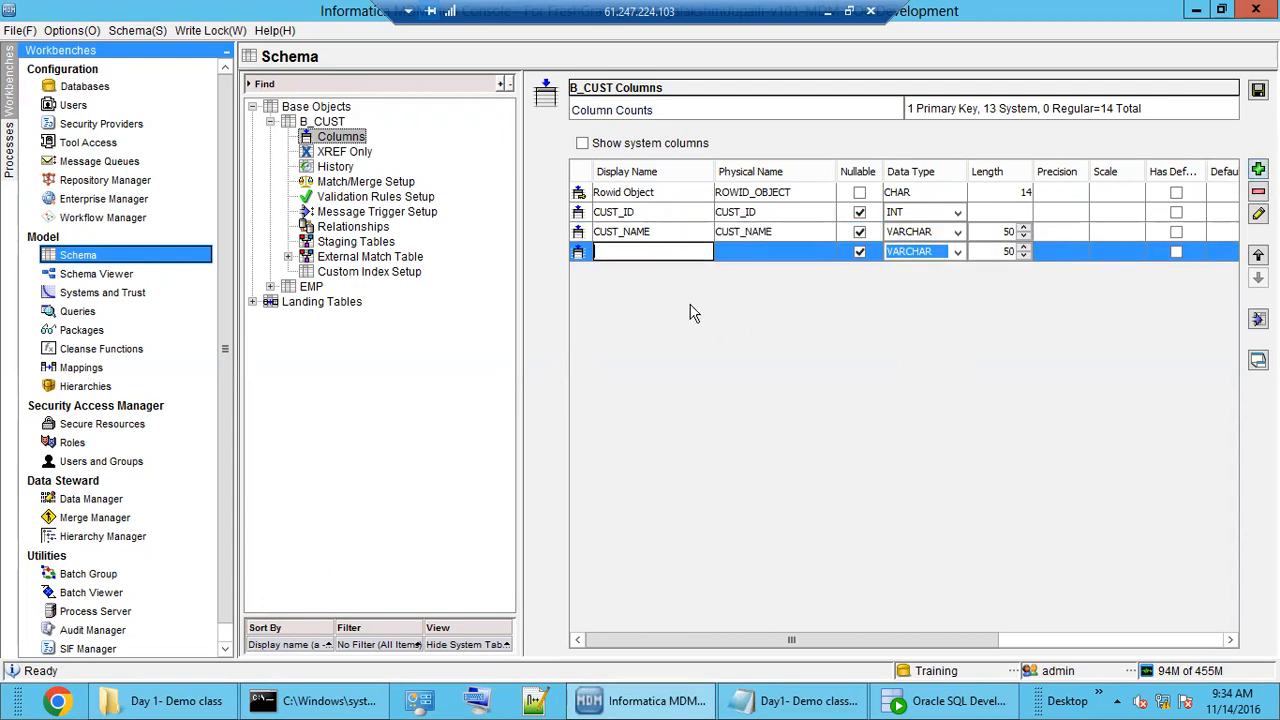
type("ADDRESS")
left_click(785, 258)
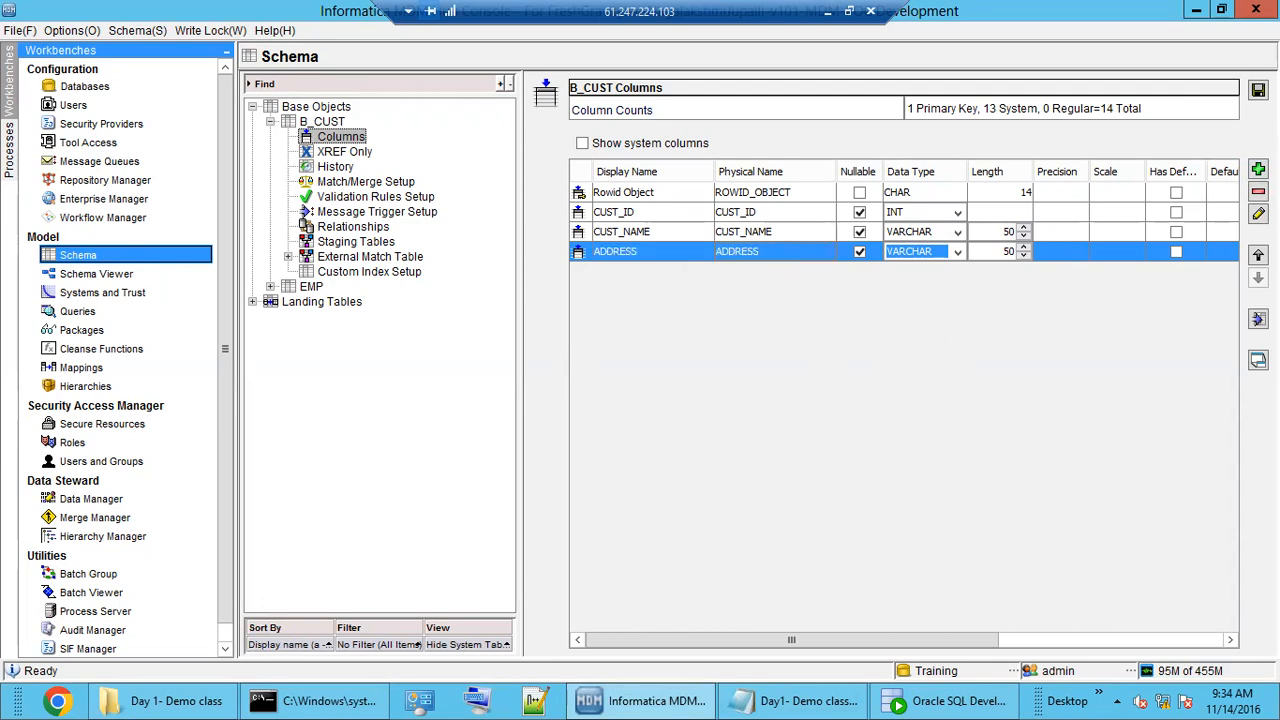
left_click(1258, 90)
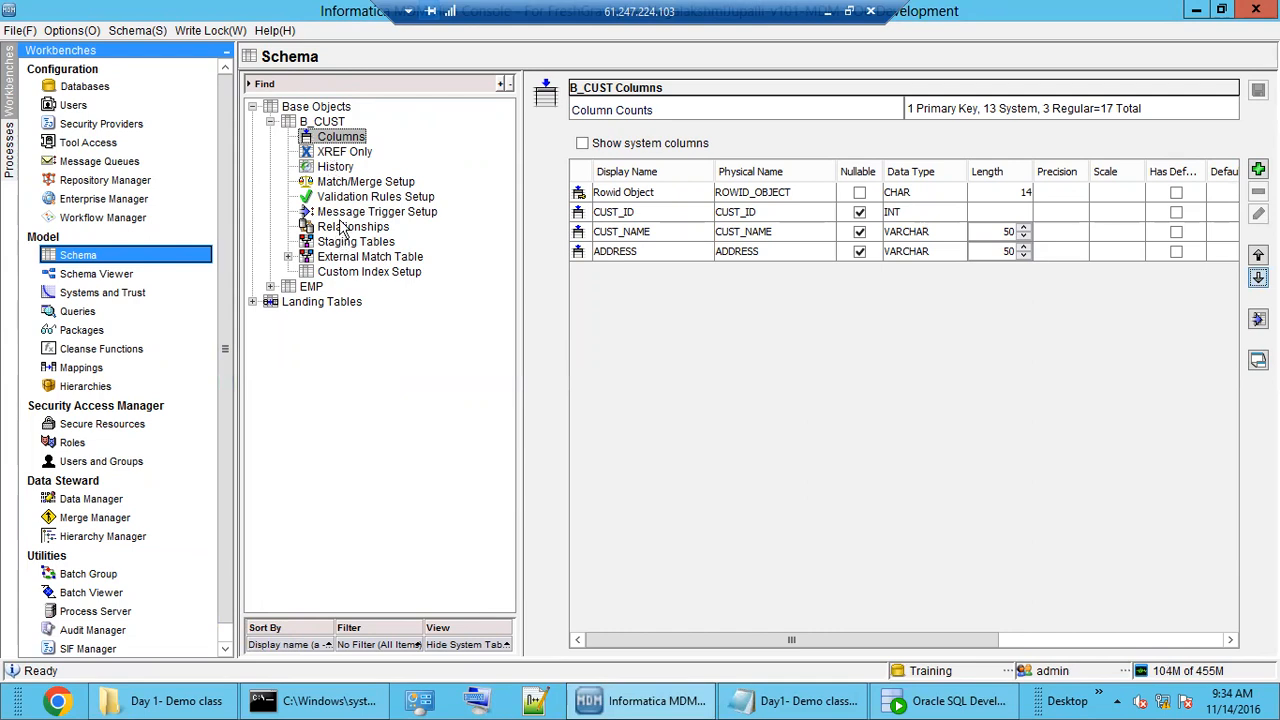
Start a B_CUST staging table named S_CUST, physical name C_S_CUST, with source system CRM.
left_click(316, 106)
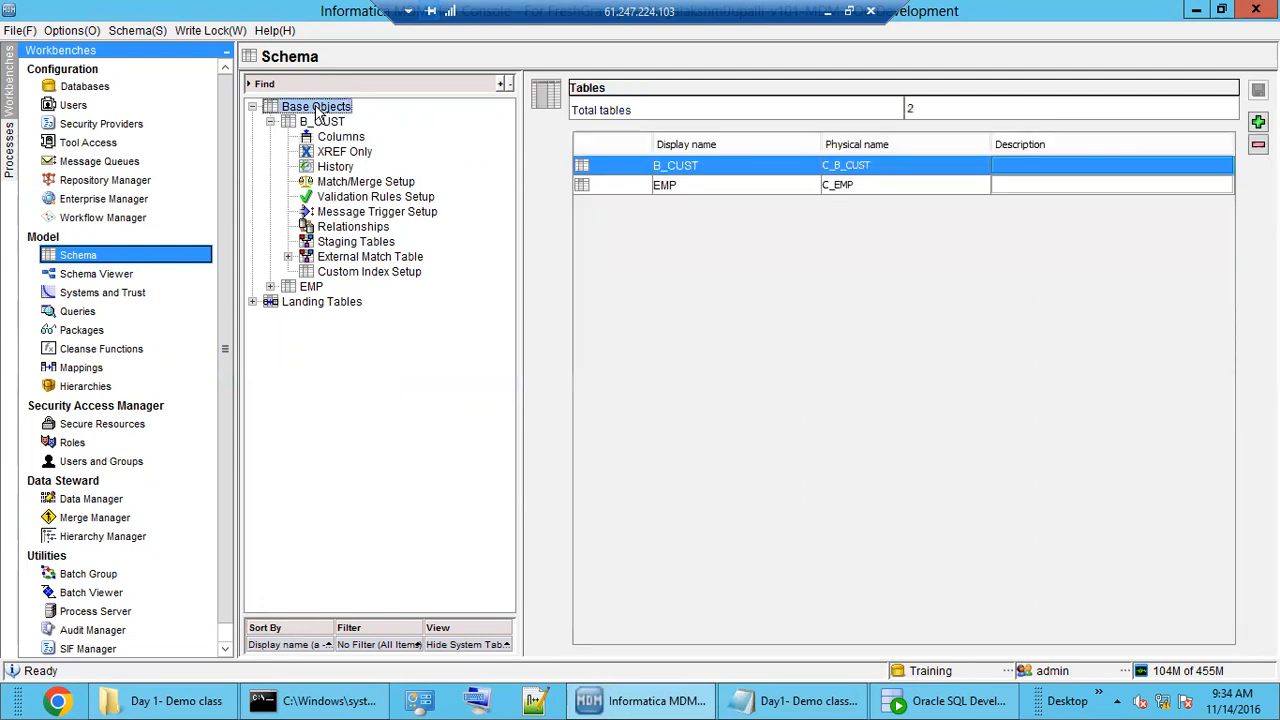
left_click(343, 249)
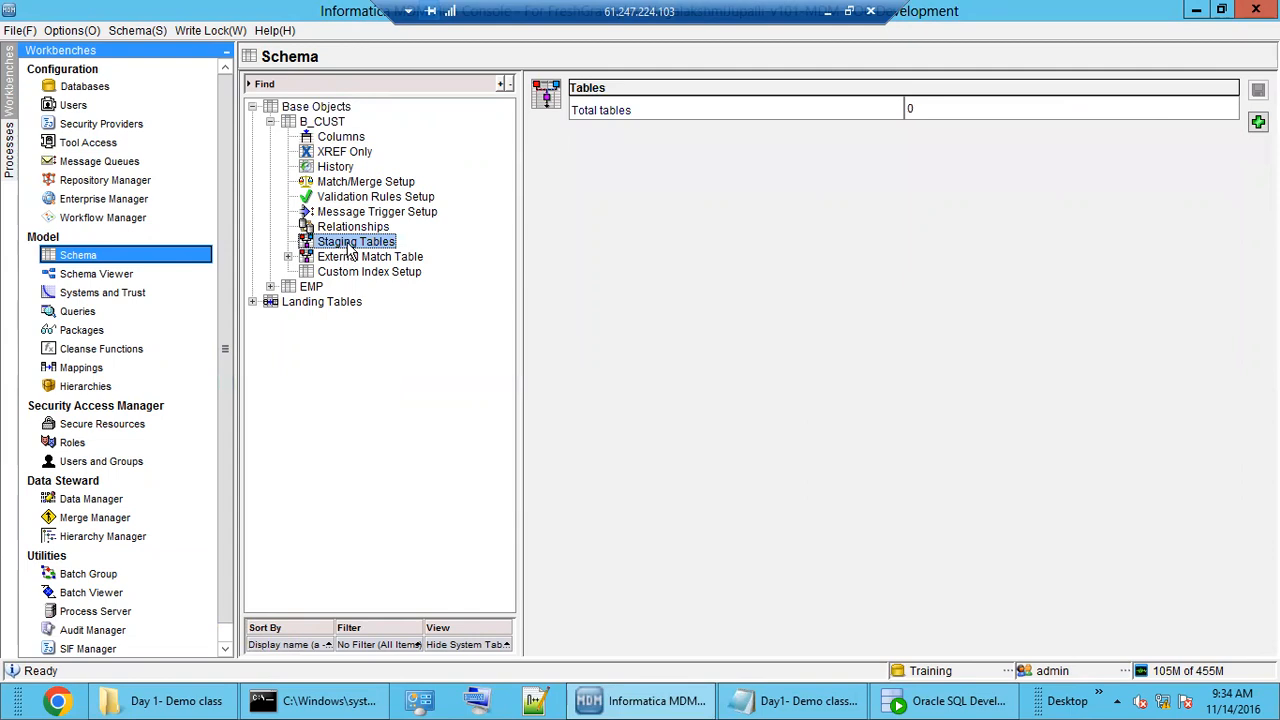
left_click(1256, 123)
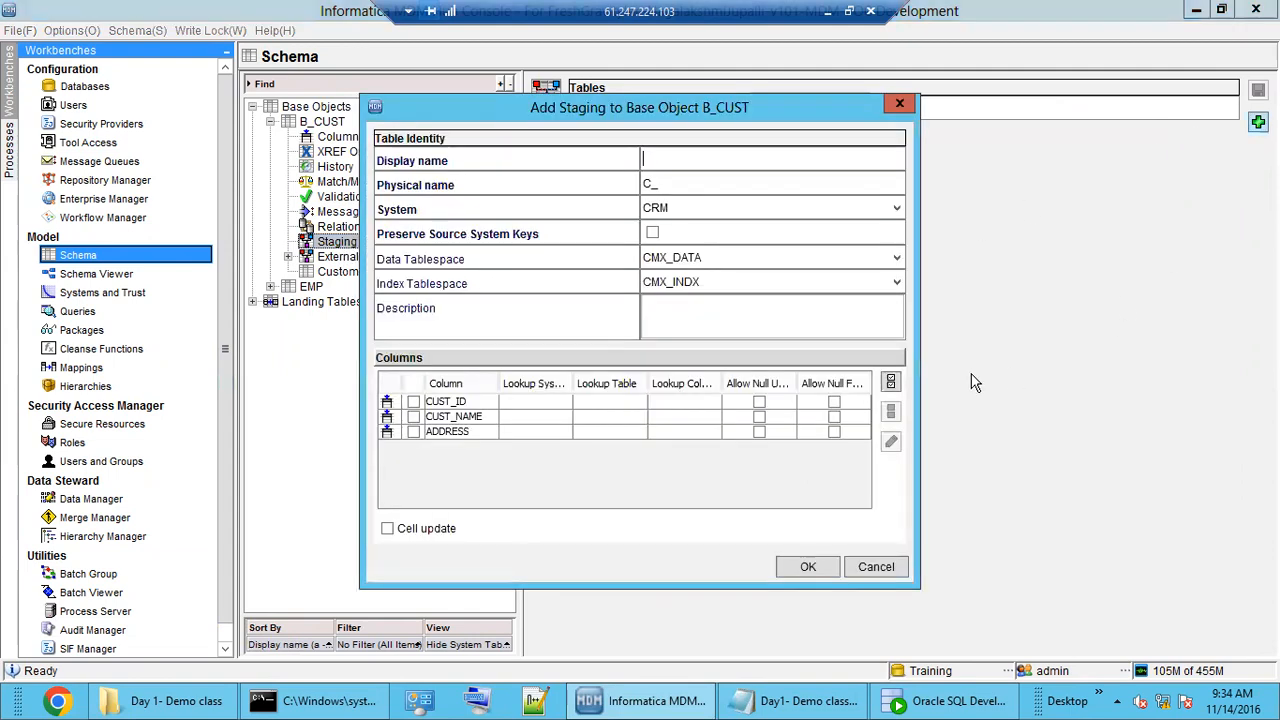
left_click_drag(693, 108, 926, 133)
left_click(899, 182)
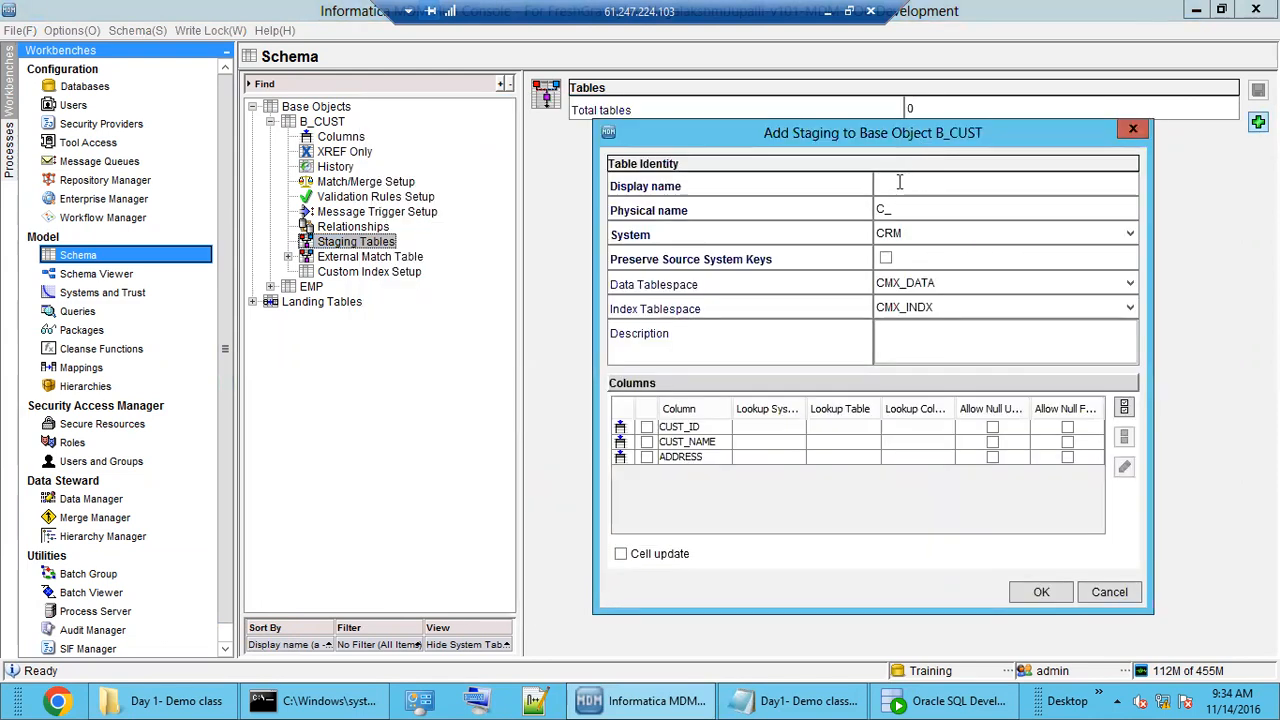
type("S_CUST")
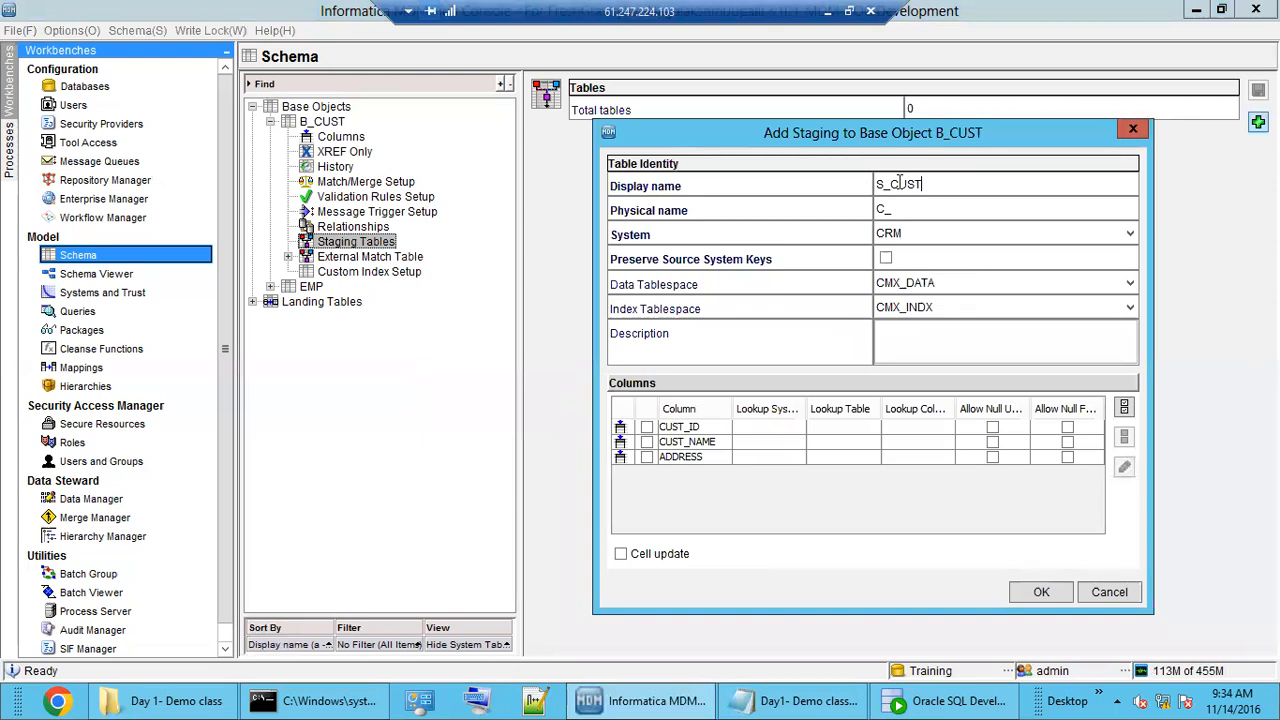
key("Tab")
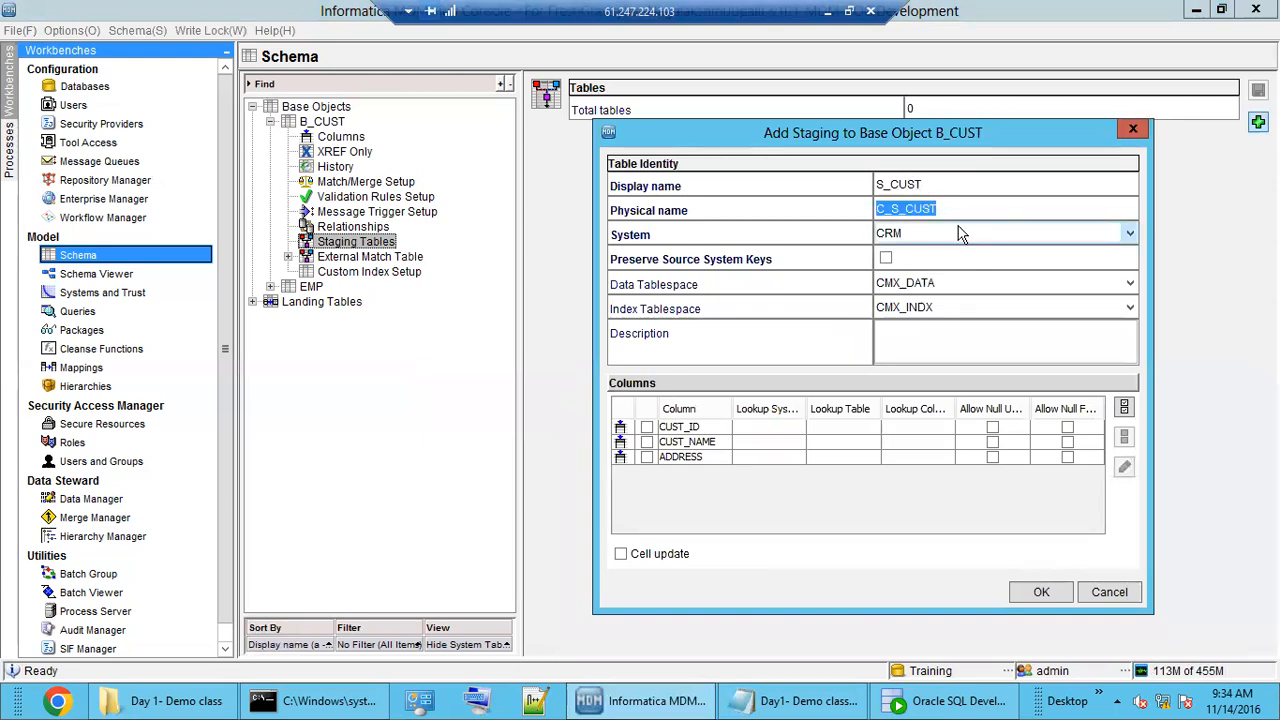
left_click(958, 233)
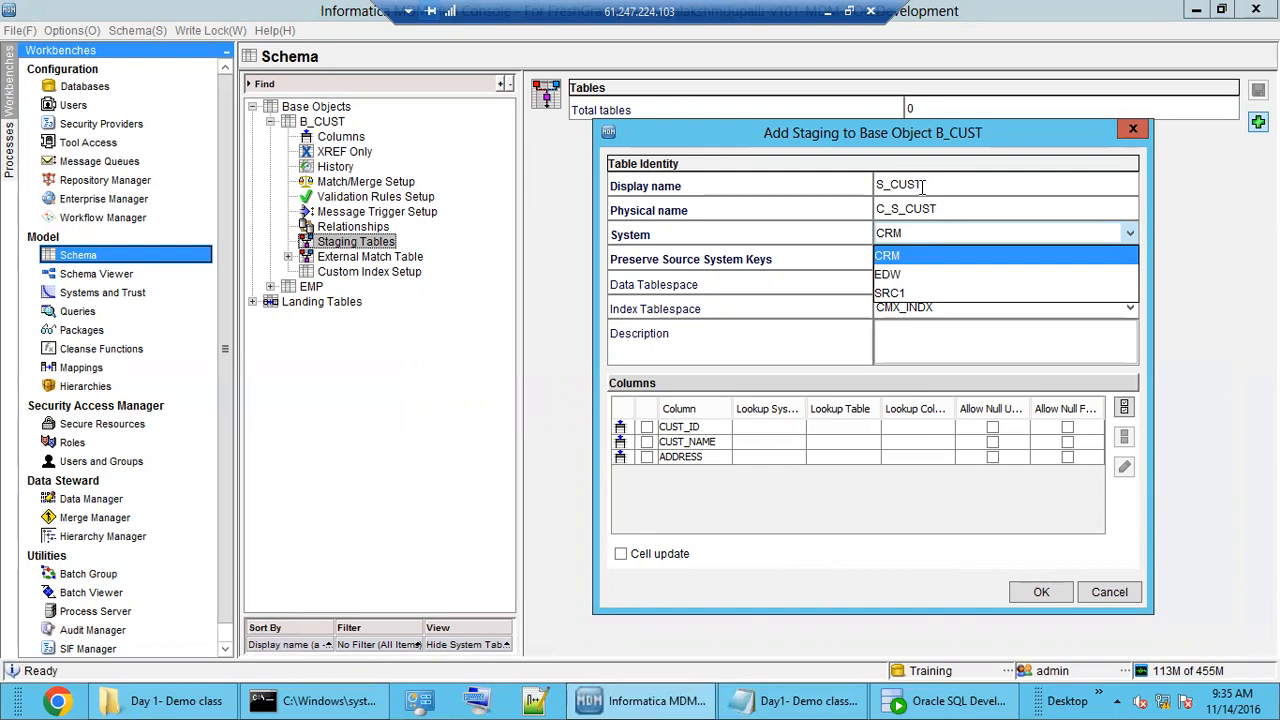
left_click(900, 234)
Rename the display name to S_CRM_CUST, keep CRM as source, and include ADDRESS.
double_click(905, 185)
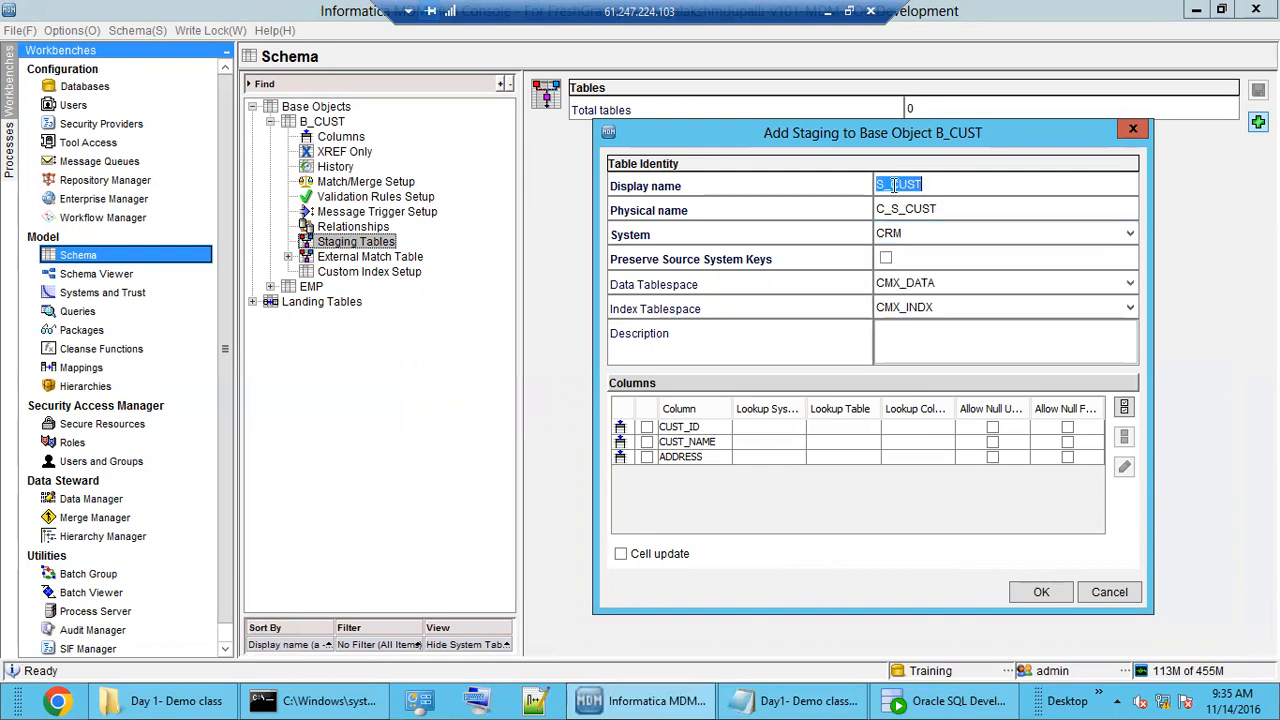
left_click(891, 185)
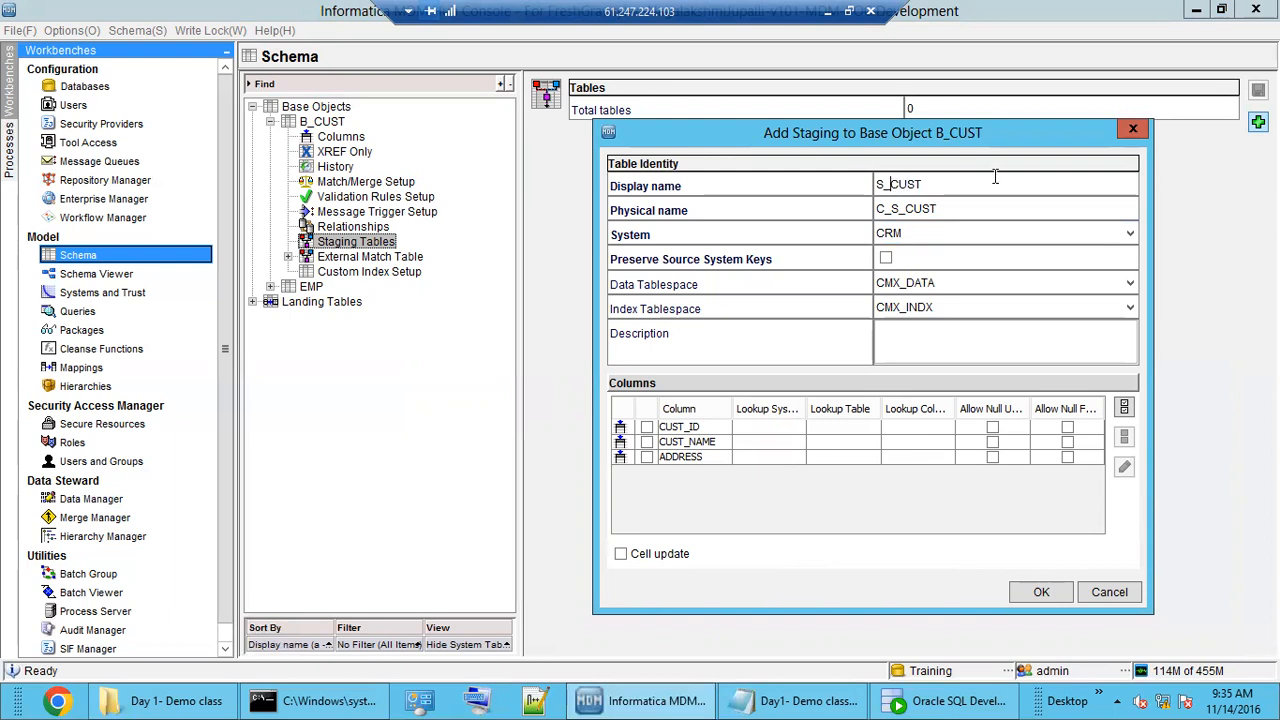
type("CRM_")
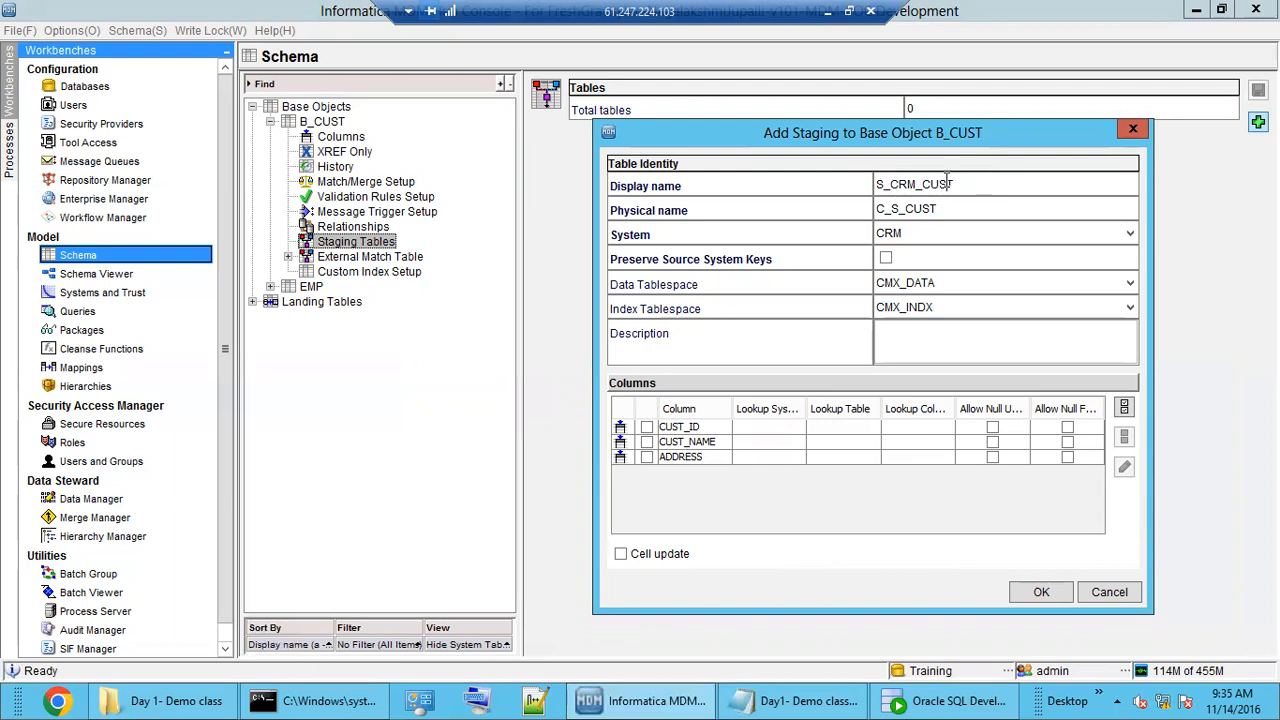
double_click(947, 182)
left_click(920, 236)
left_click(920, 238)
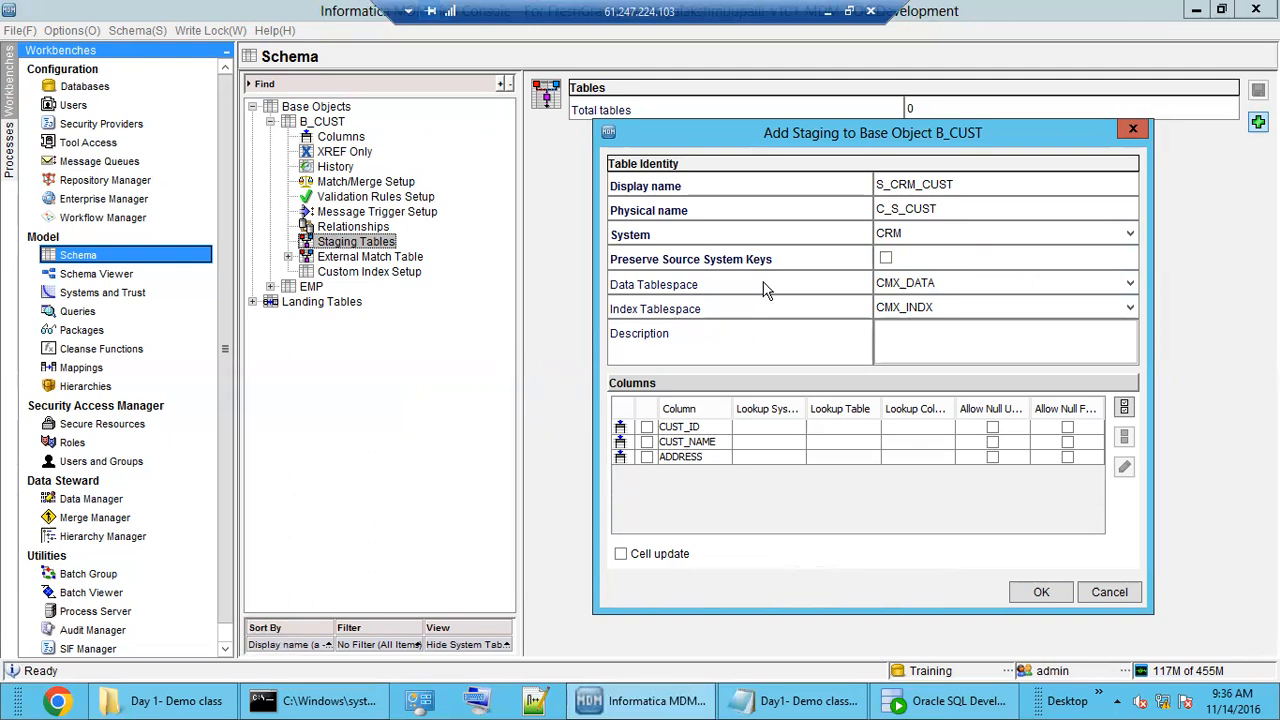
left_click(647, 457)
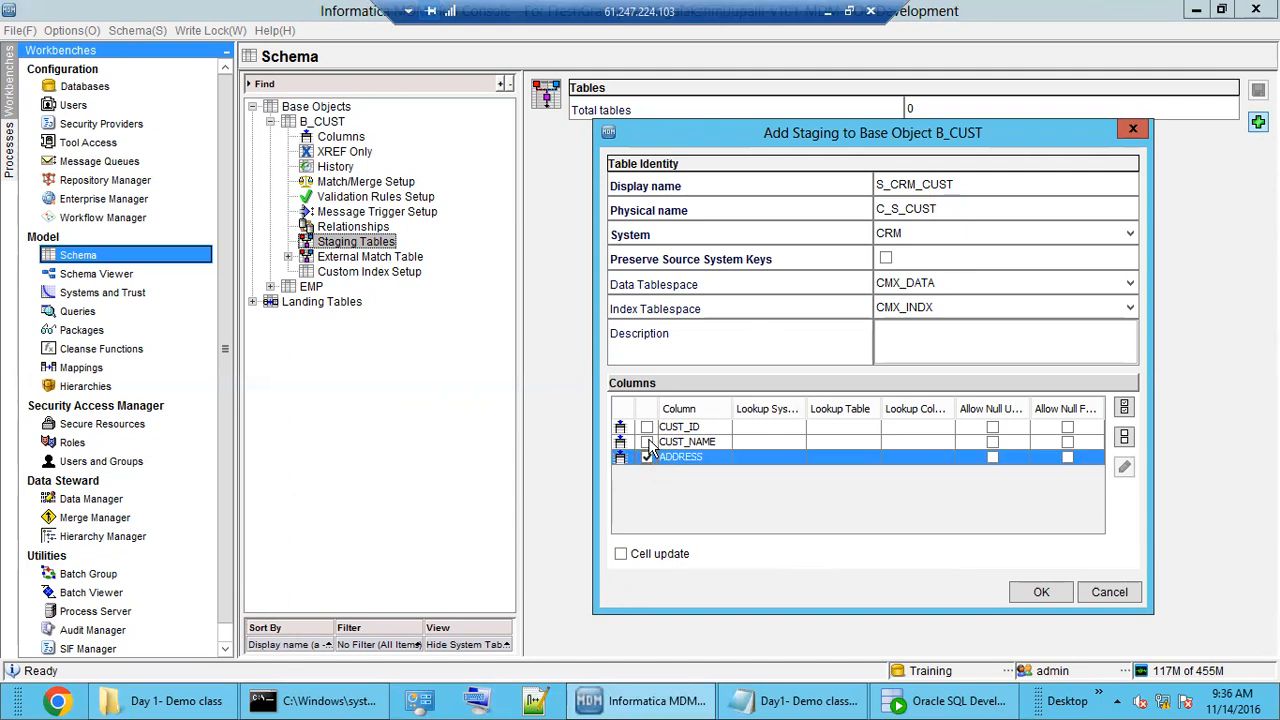
Include CUST_NAME and CUST_ID, then confirm creating the S_CRM_CUST staging table.
left_click(647, 442)
left_click(647, 427)
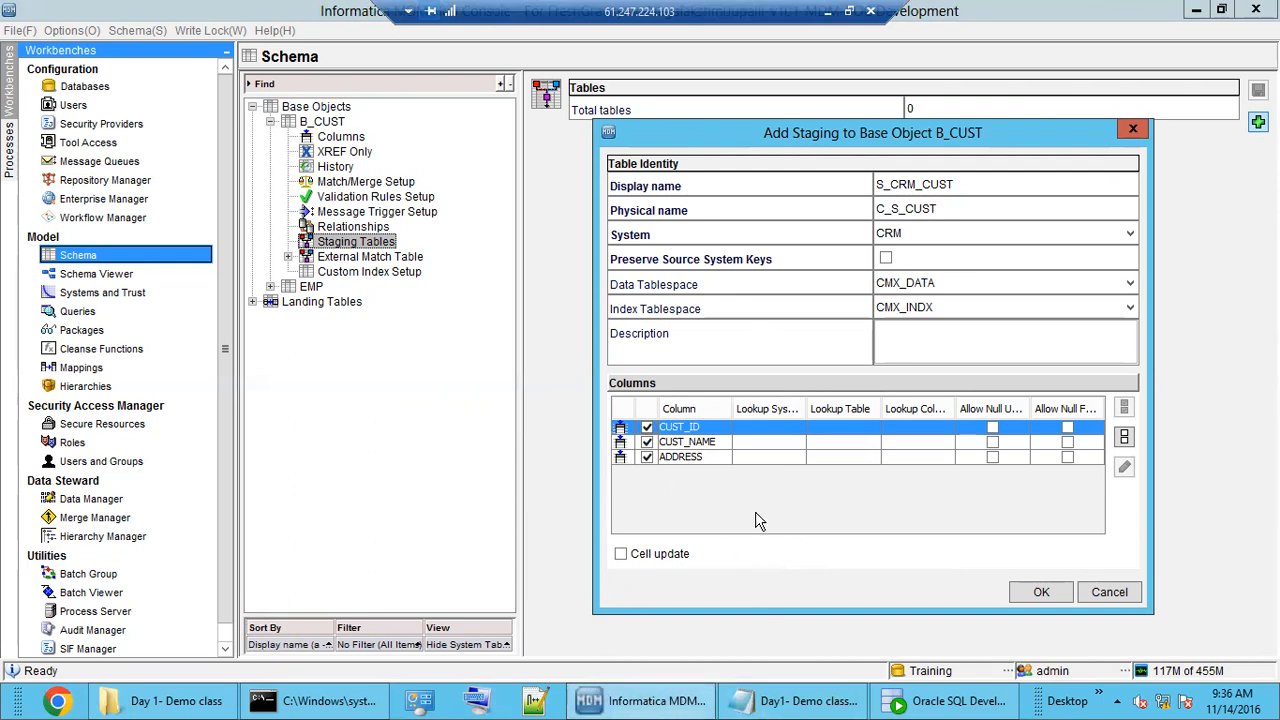
left_click(1040, 596)
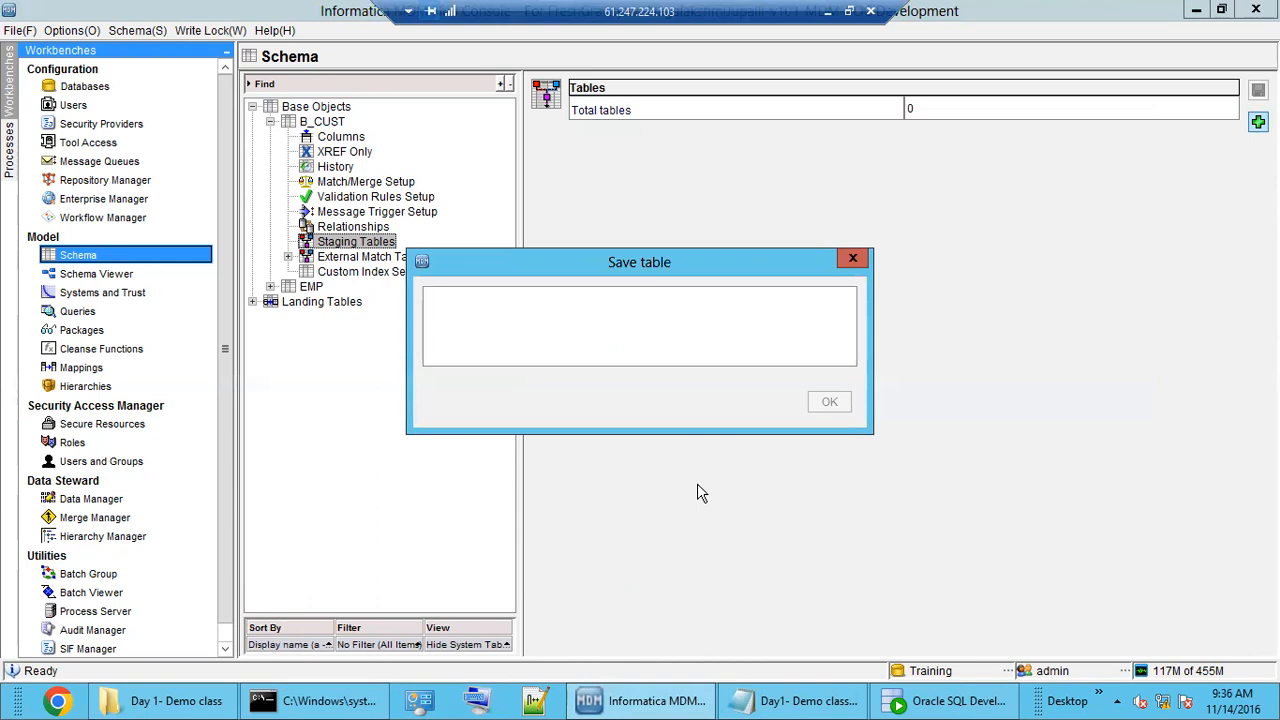
Review S_CRM_CUST's columns ADDRESS, CUST_NAME and CUST_ID, then return to the staging tables list.
double_click(340, 242)
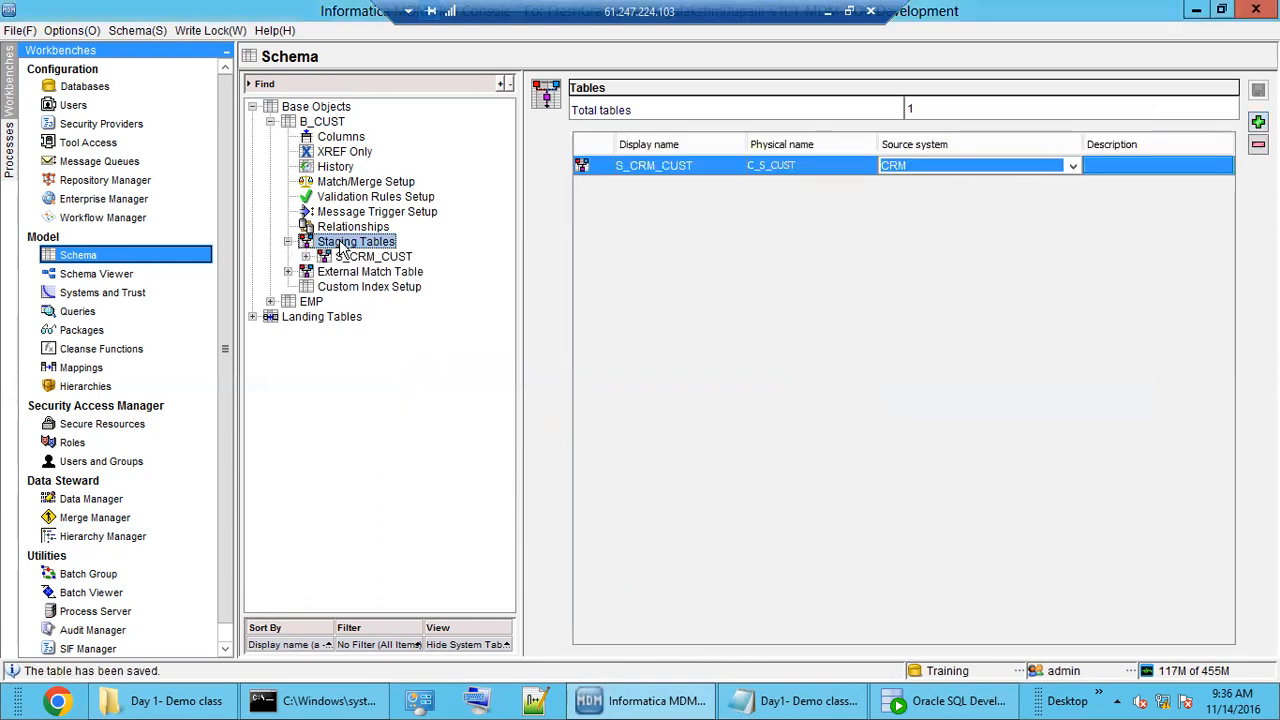
double_click(362, 257)
left_click(370, 272)
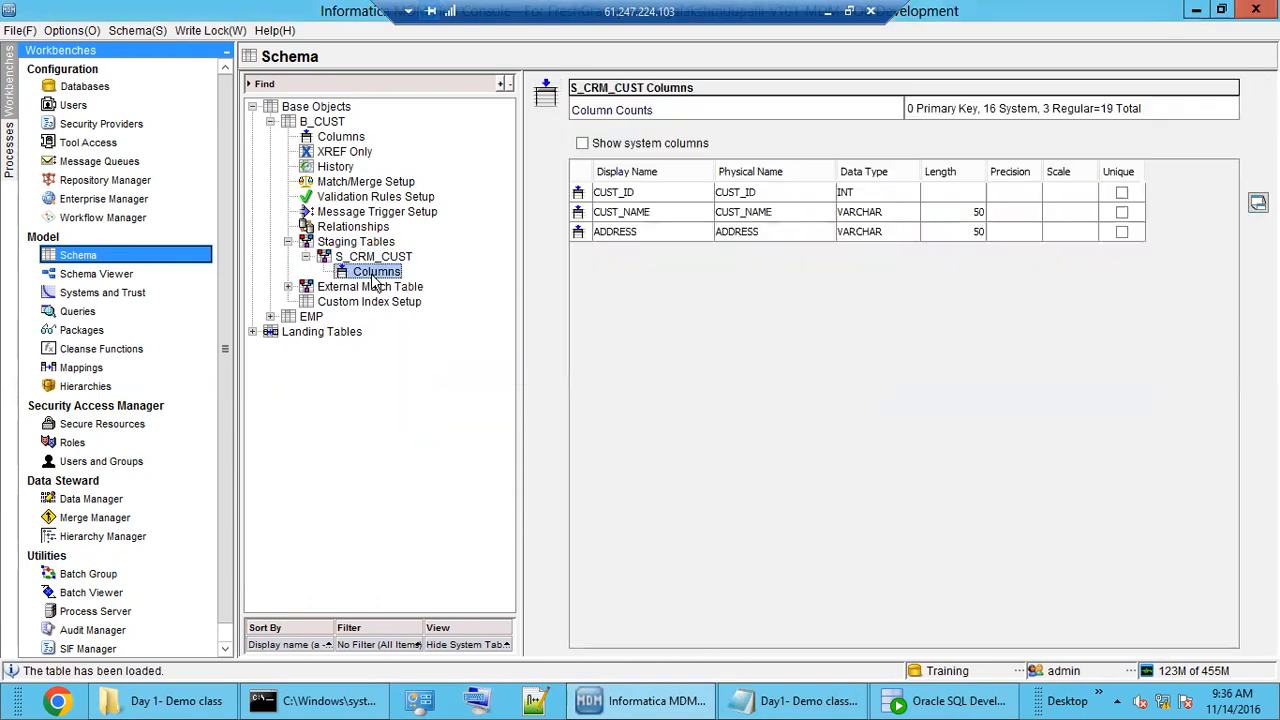
left_click(682, 232)
left_click(678, 212)
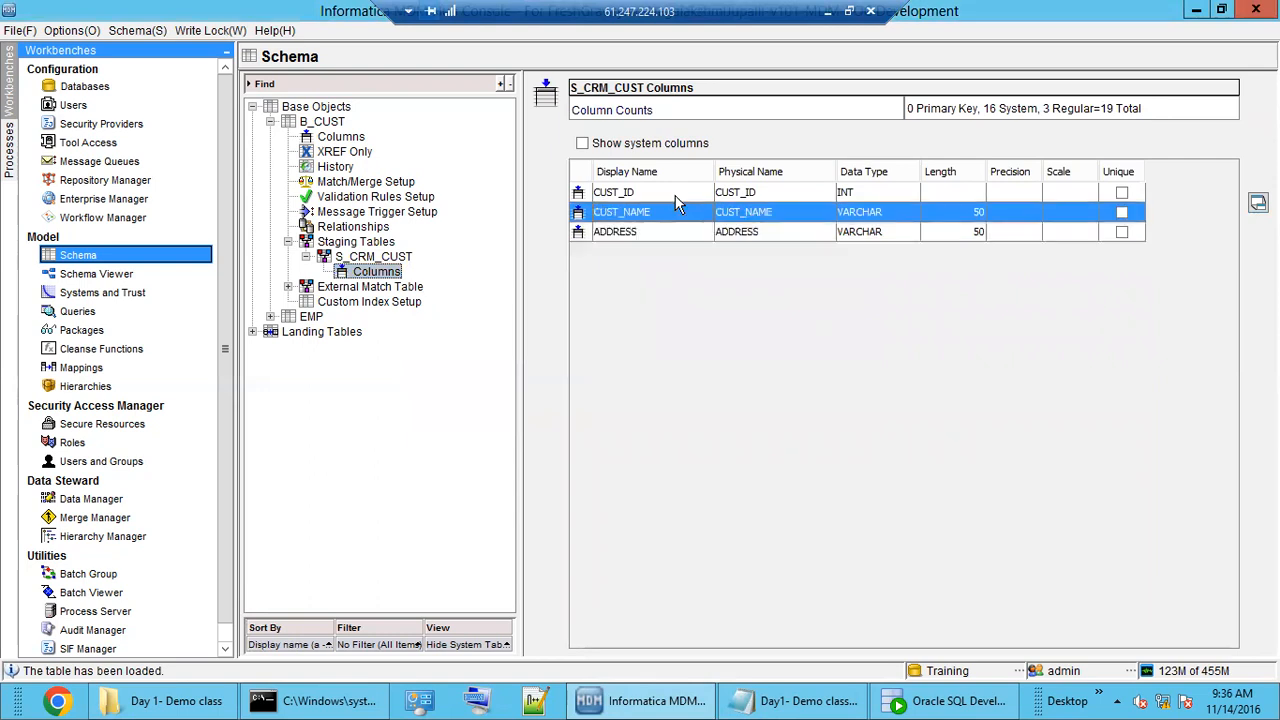
left_click(675, 193)
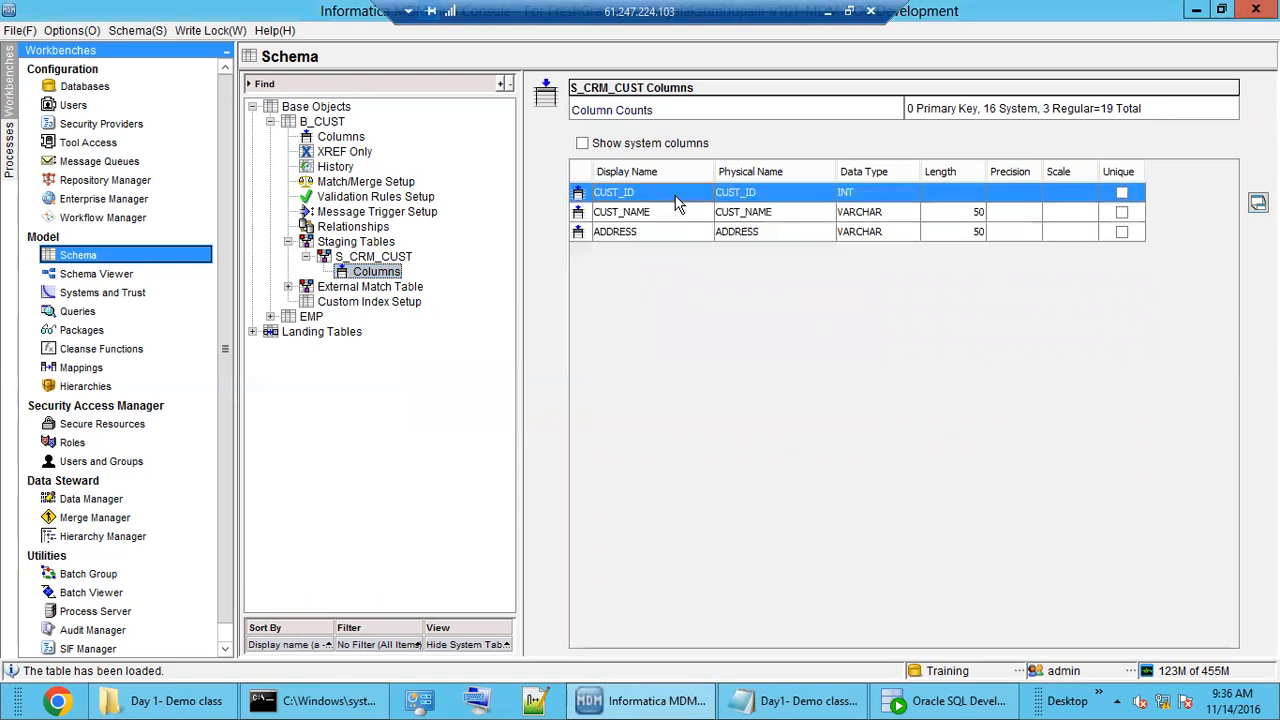
left_click(360, 242)
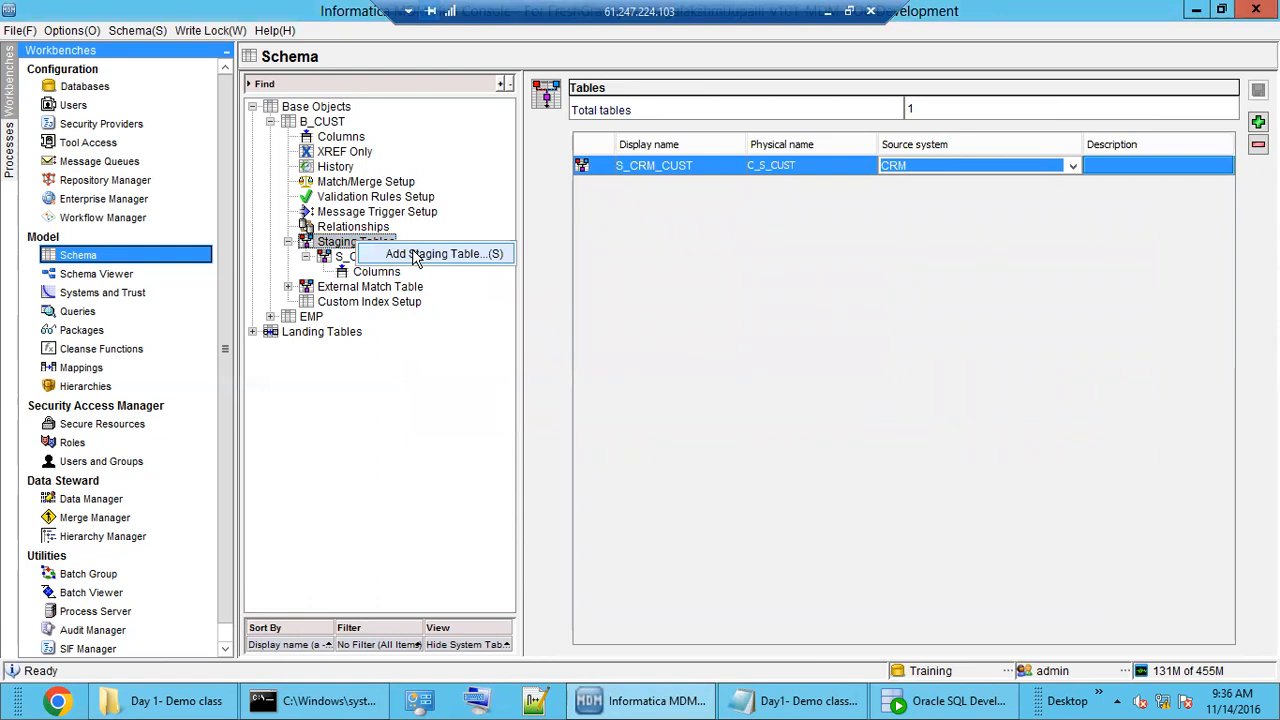
Start another B_CUST staging table named S_EDW_CUST with EDW as the source system.
left_click(415, 257)
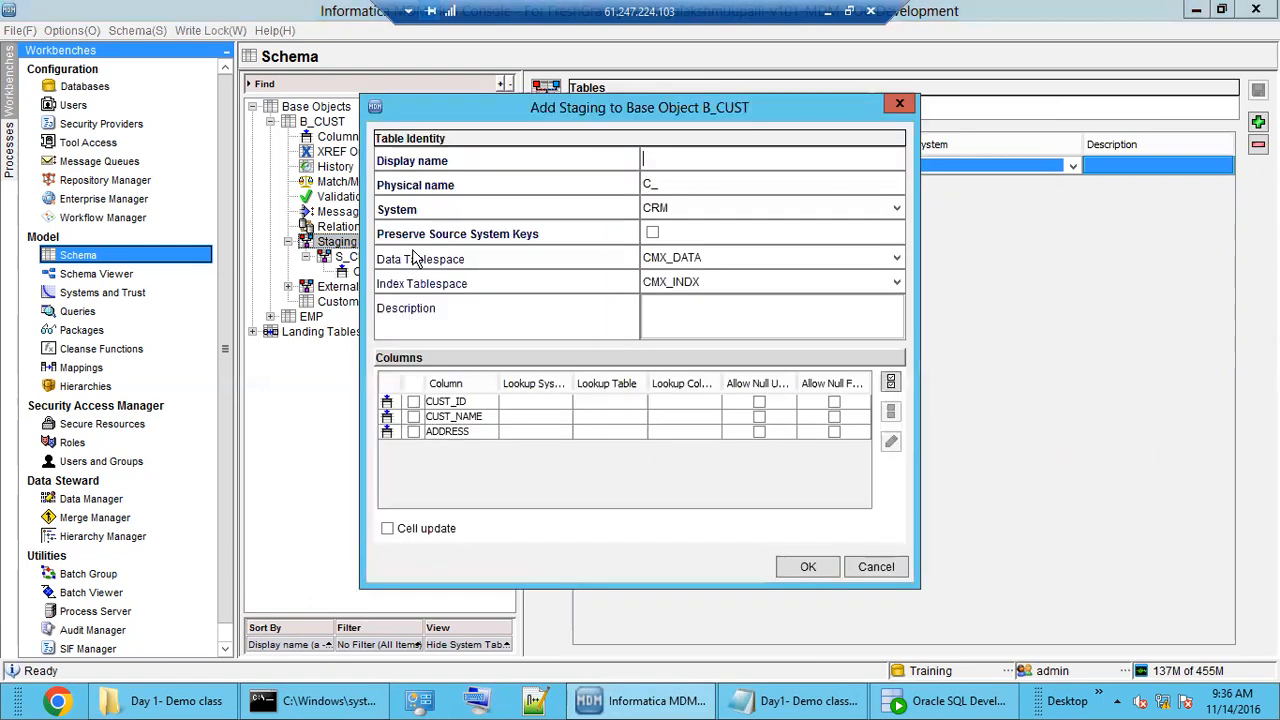
left_click(669, 166)
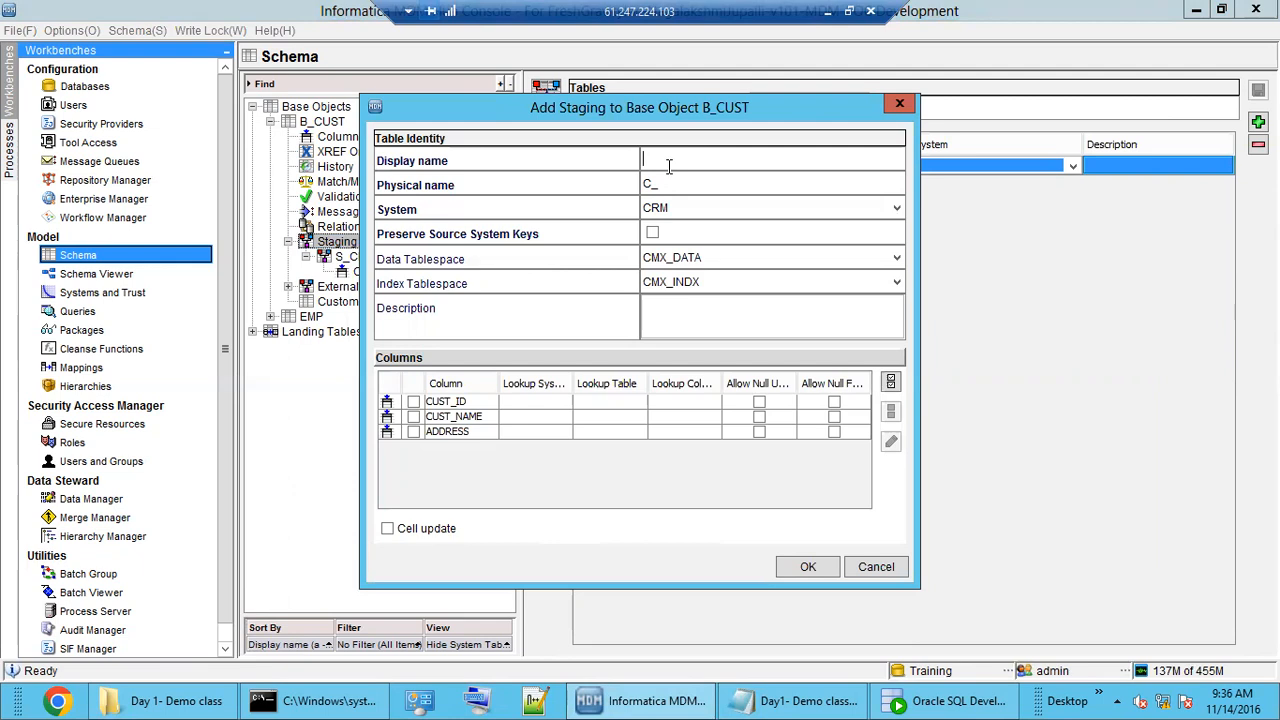
type("S_EBW_CUST")
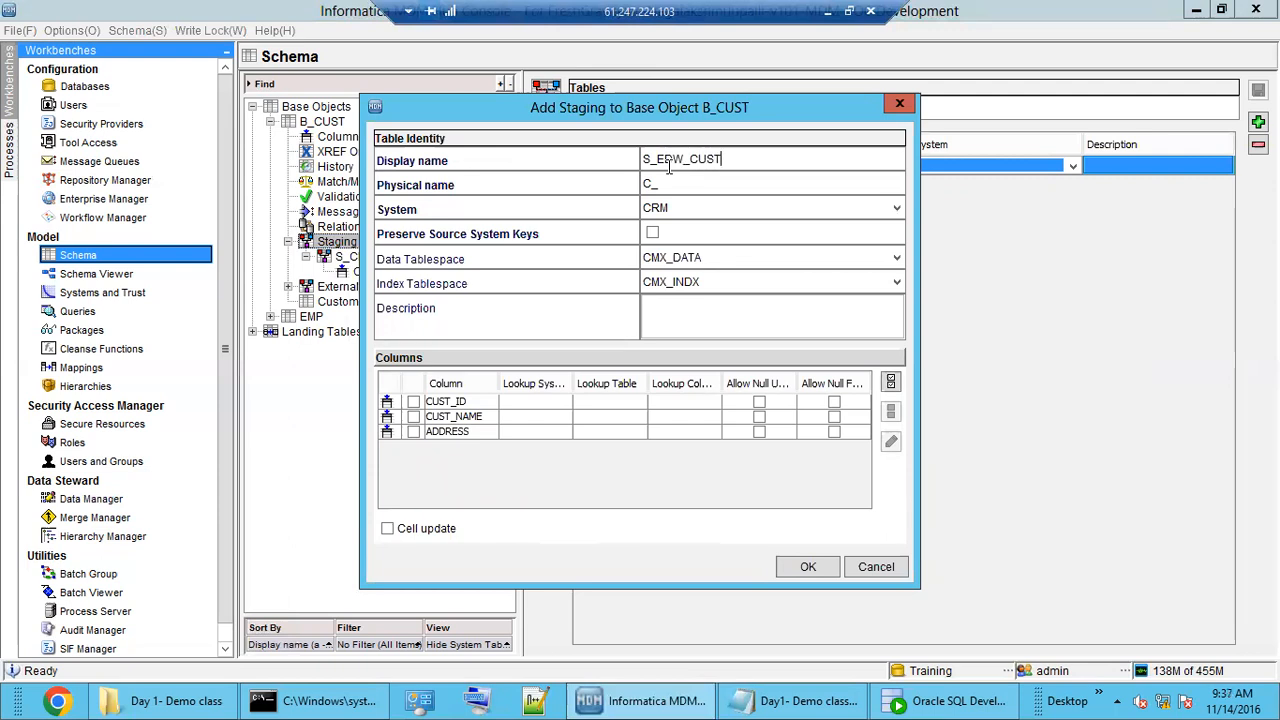
key("Tab")
key("Tab")
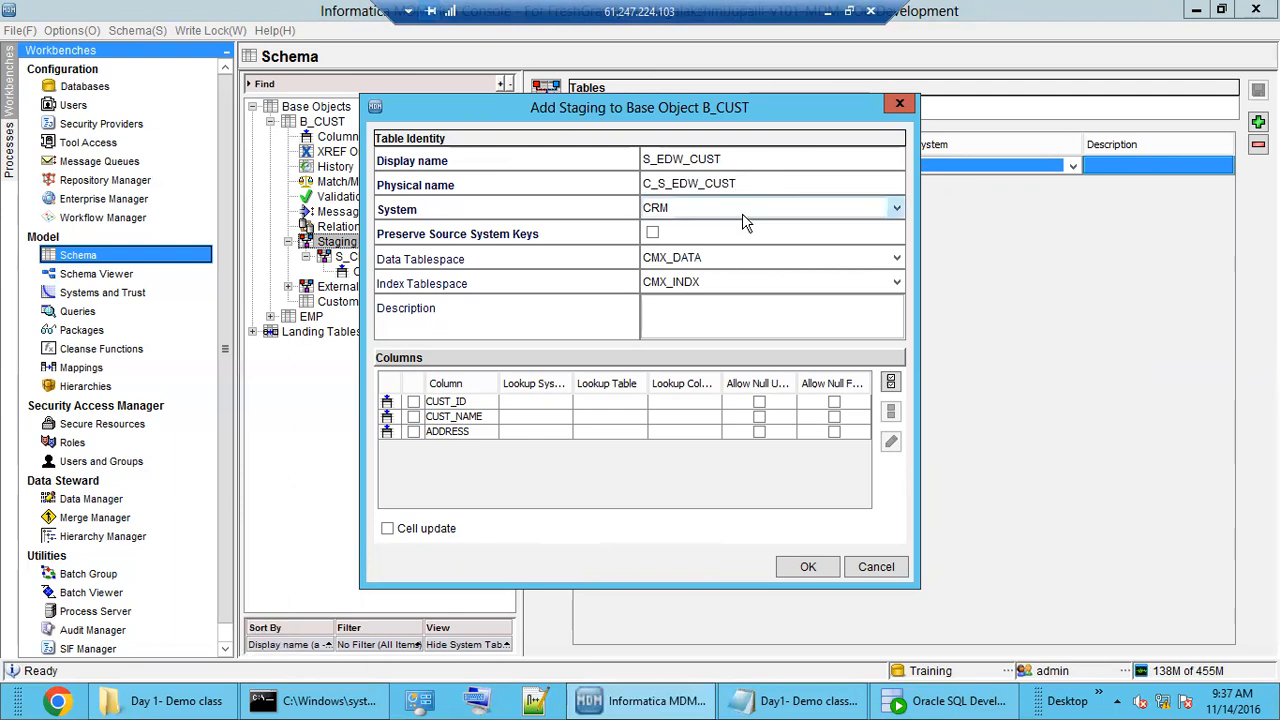
left_click(742, 215)
left_click(724, 252)
double_click(686, 158)
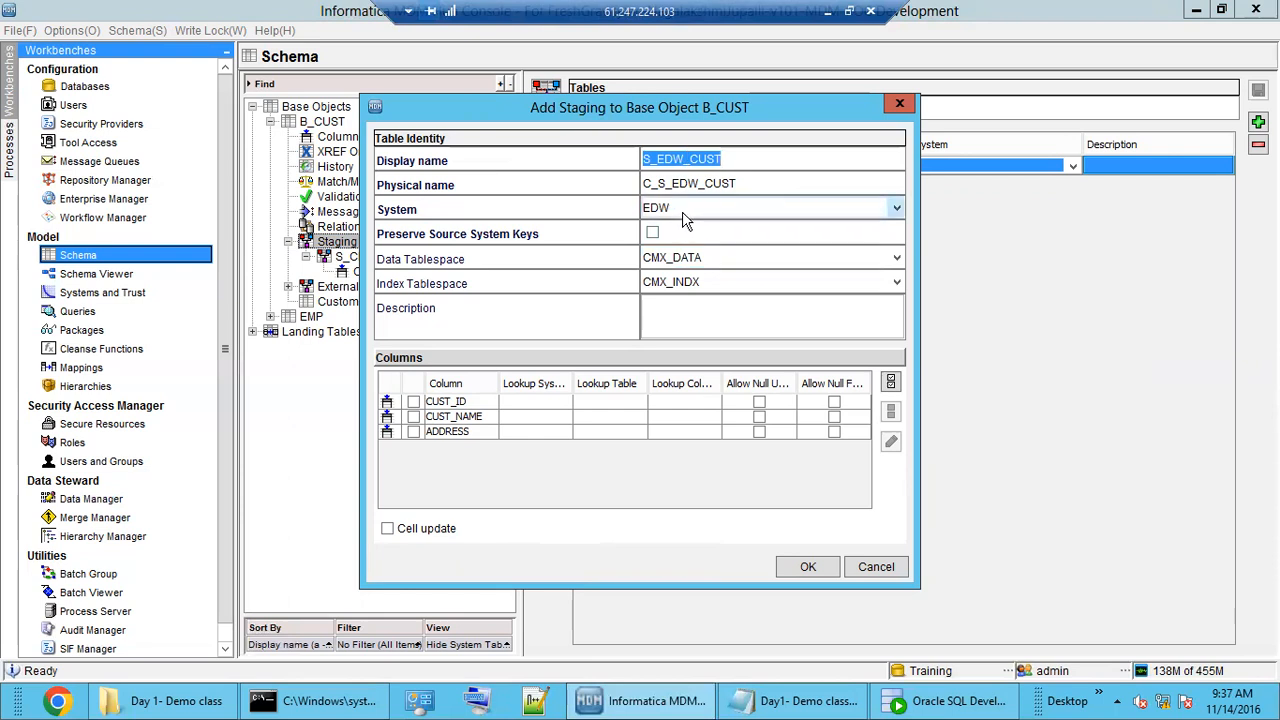
Include ADDRESS, CUST_NAME and CUST_ID, save S_EDW_CUST, and view its columns.
left_click(415, 428)
left_click(413, 416)
left_click(413, 401)
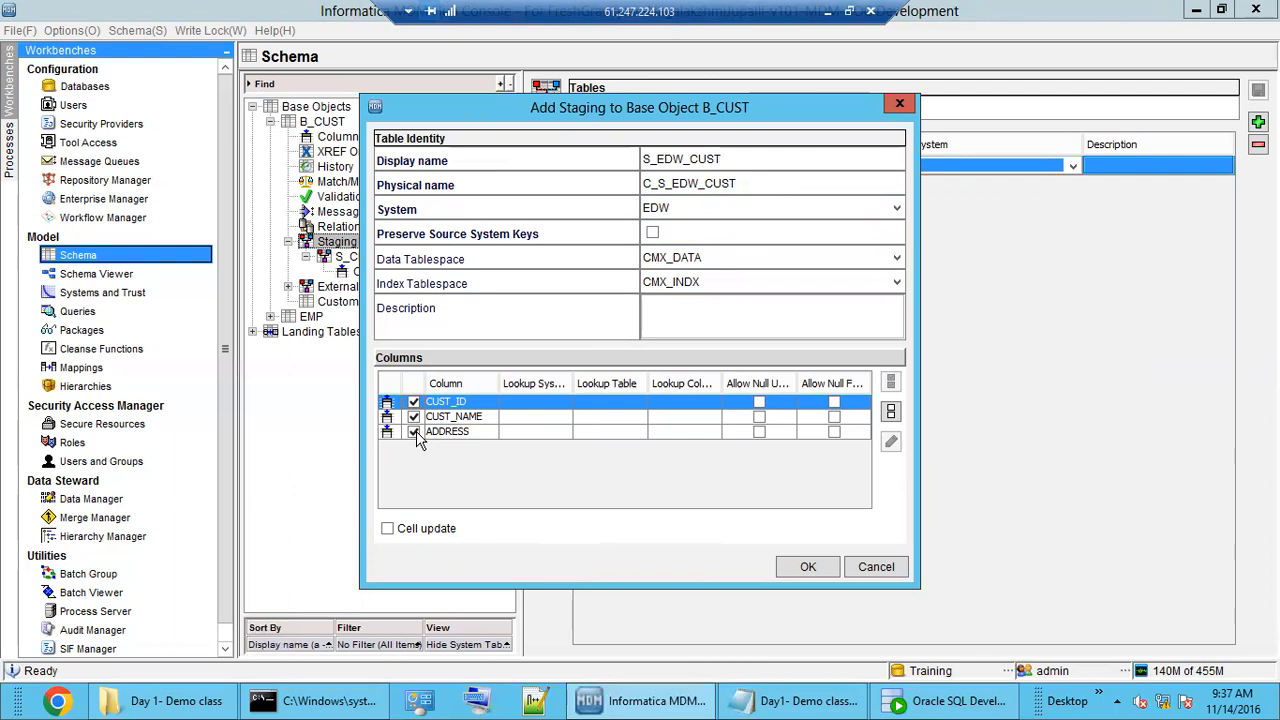
left_click(808, 568)
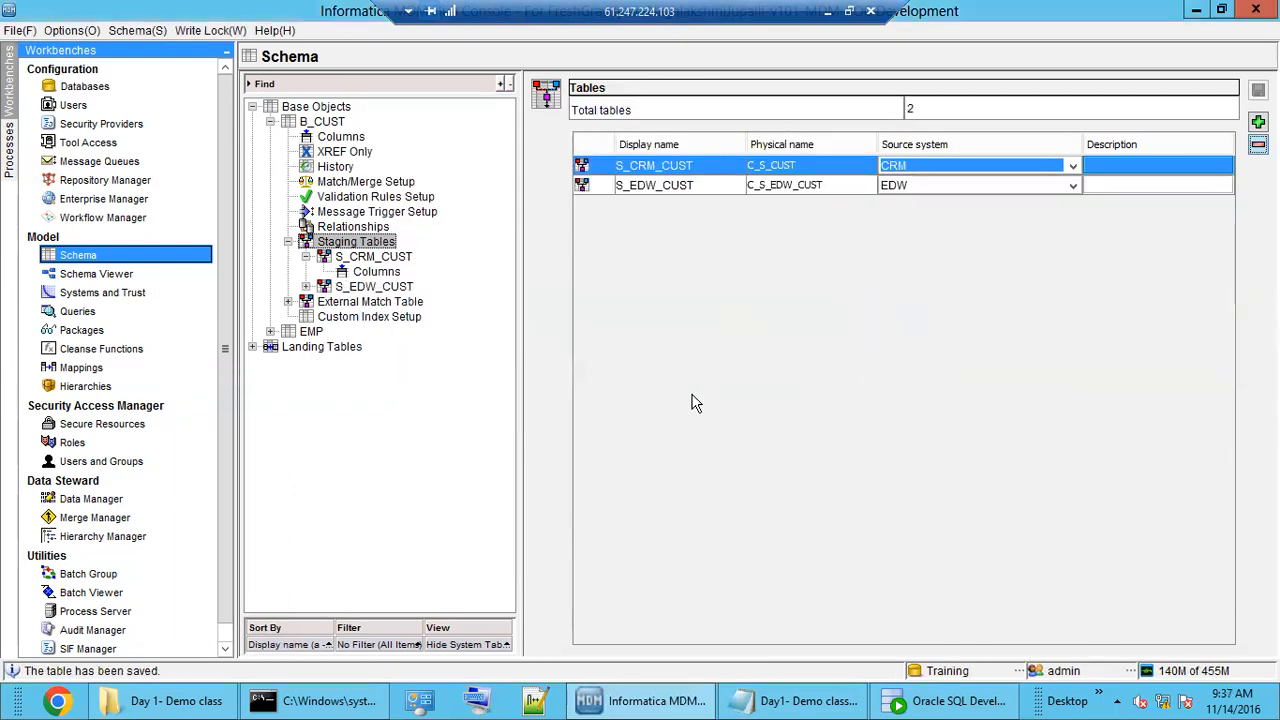
double_click(372, 287)
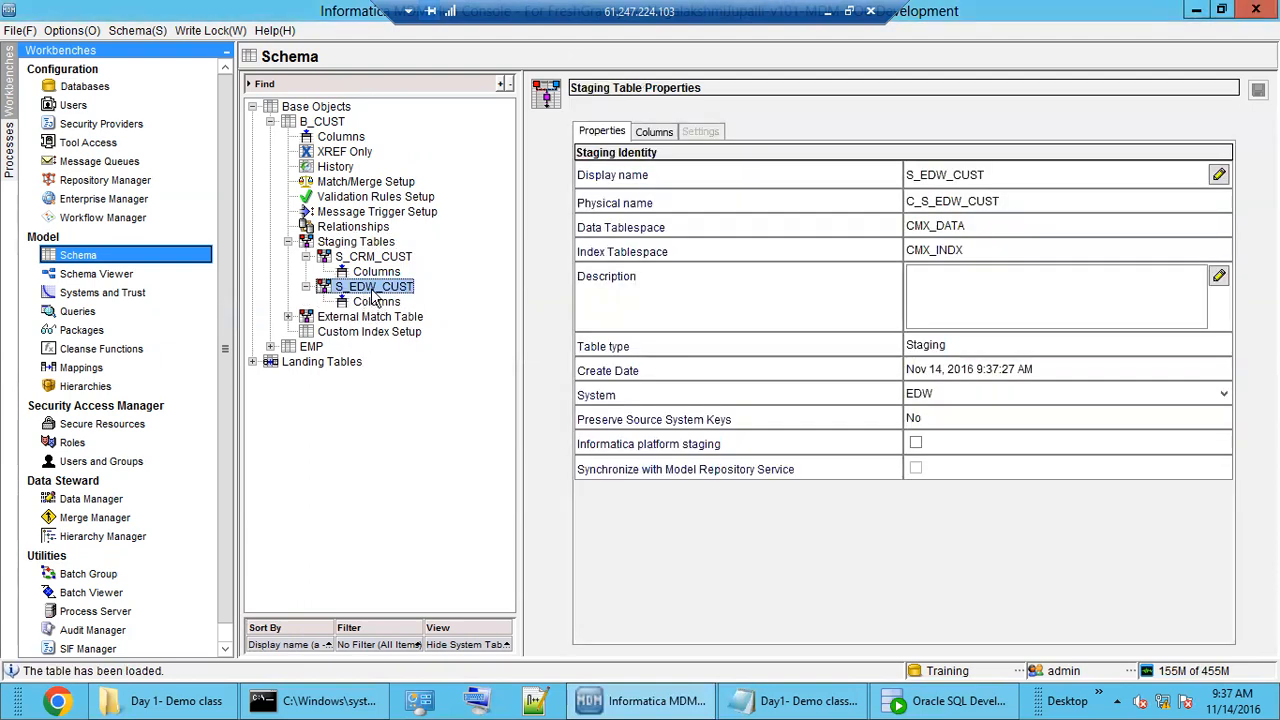
left_click(378, 302)
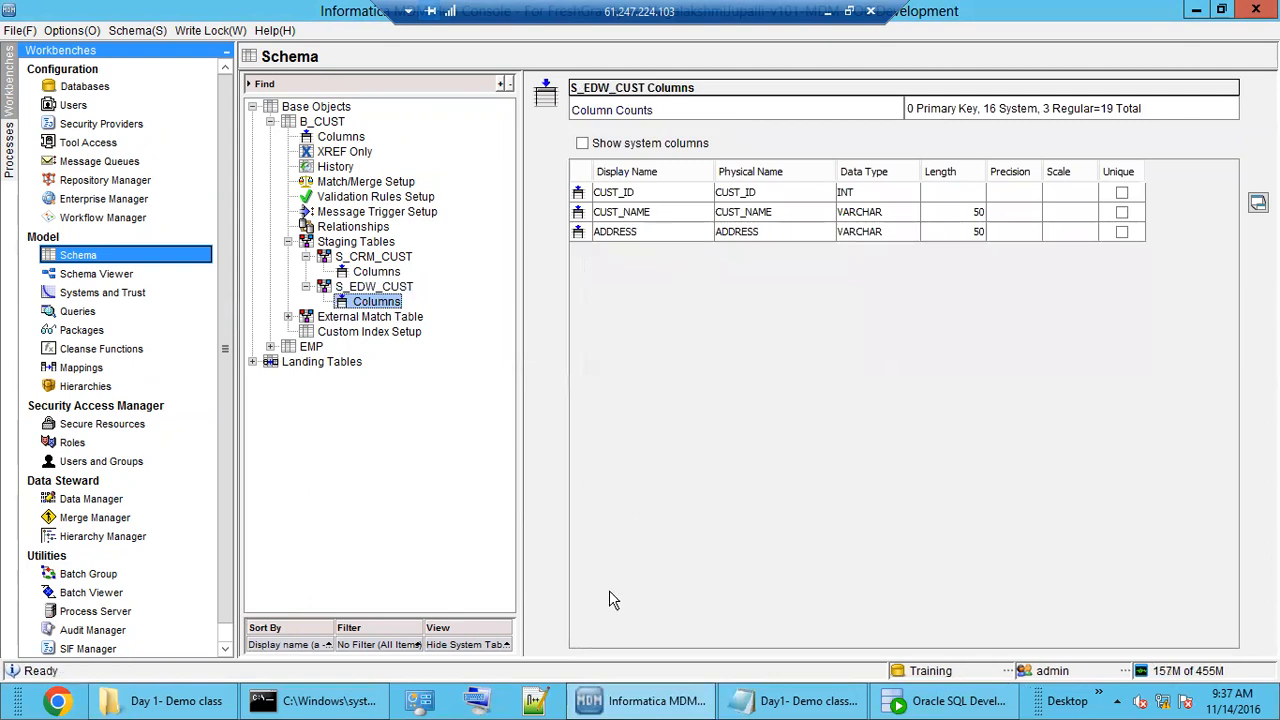
left_click(795, 700)
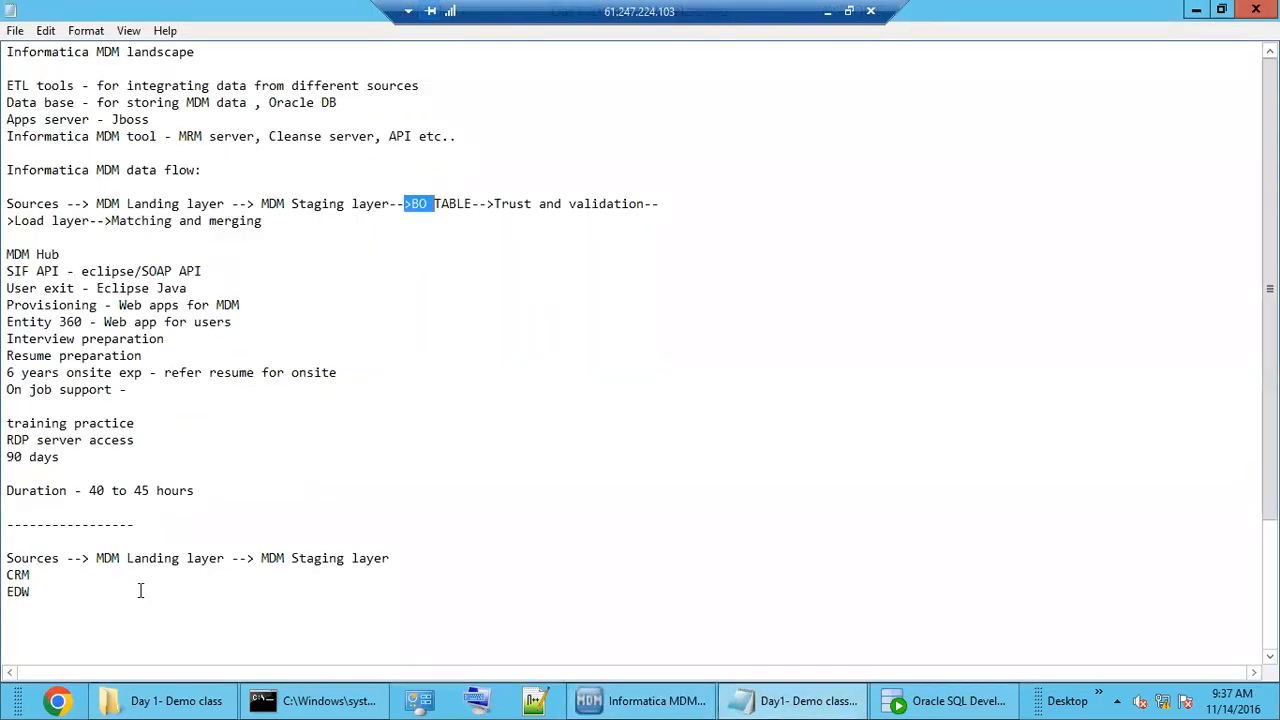
Scroll the notes and highlight Landing, CRM and the MDM Staging wording.
scroll(140, 590, "down", 1)
left_click_drag(128, 508, 205, 508)
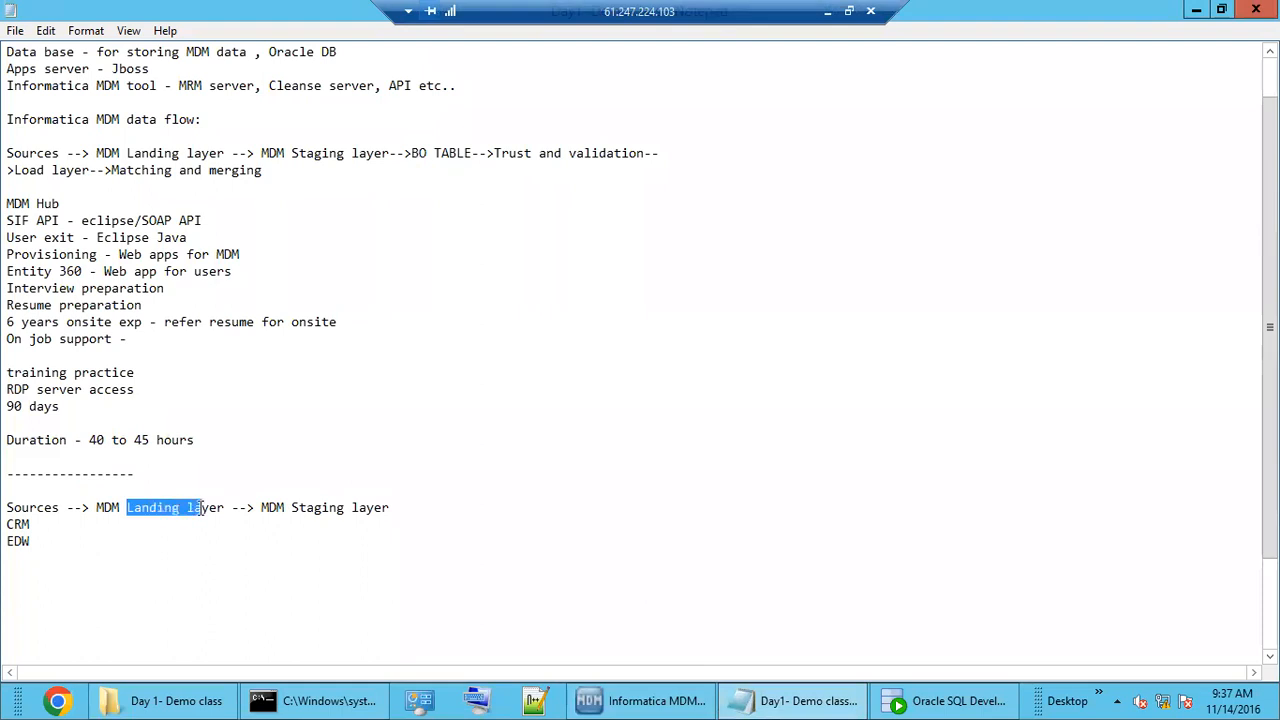
double_click(163, 508)
left_click_drag(266, 508, 368, 512)
left_click(325, 516)
key("shift+Home")
double_click(329, 510)
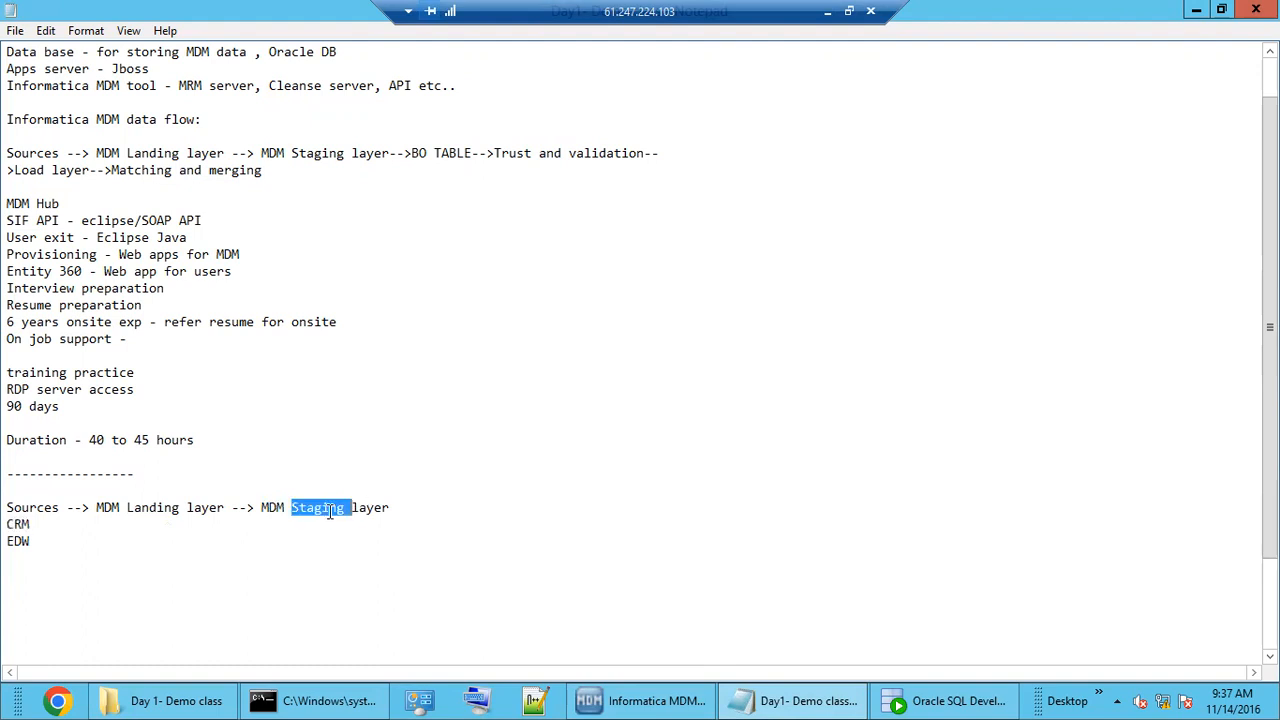
left_click(399, 509)
left_click_drag(269, 508, 361, 507)
left_click(263, 508)
Alternately highlight the words Landing and Staging, then return to the MDM Hub Console.
double_click(155, 508)
double_click(313, 508)
double_click(163, 508)
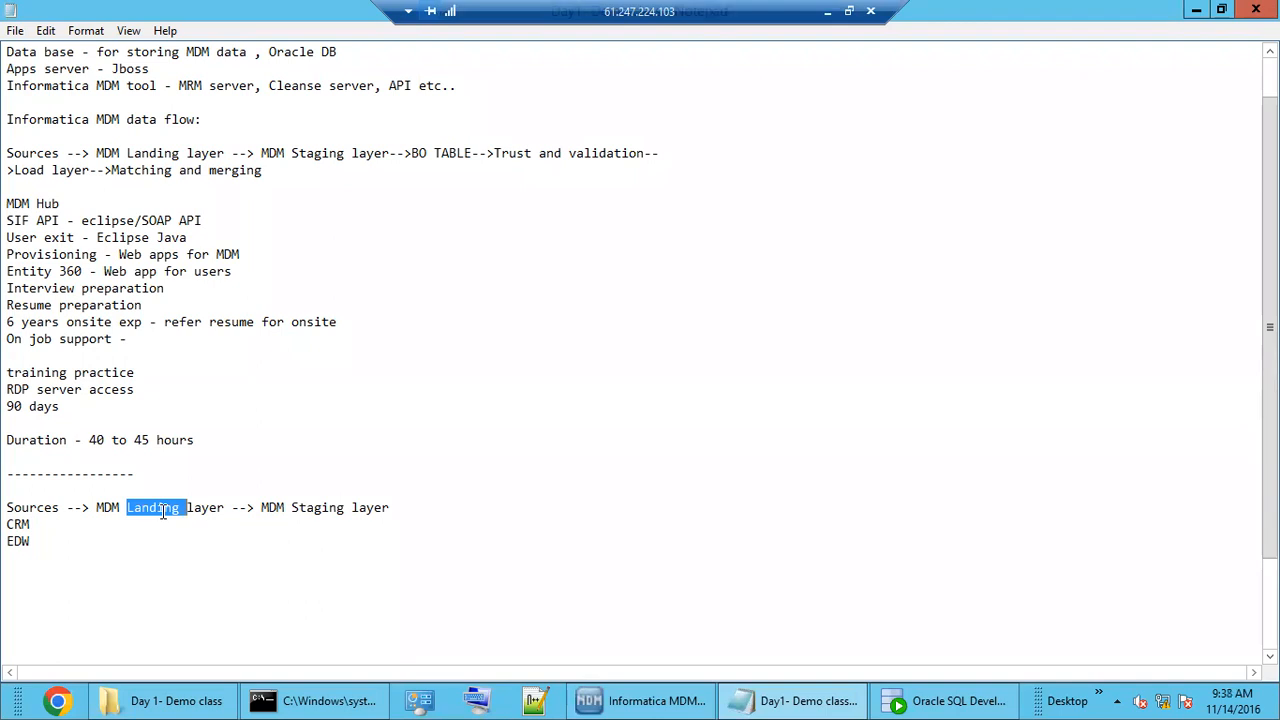
double_click(315, 508)
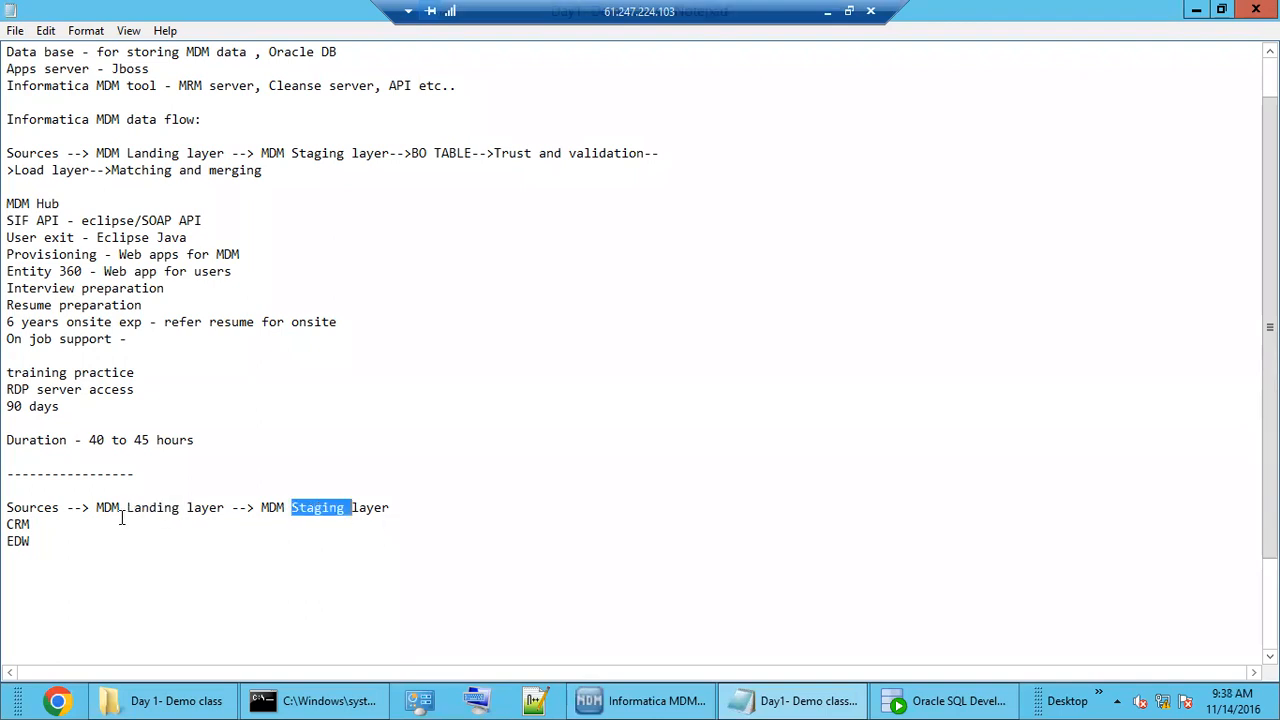
double_click(152, 510)
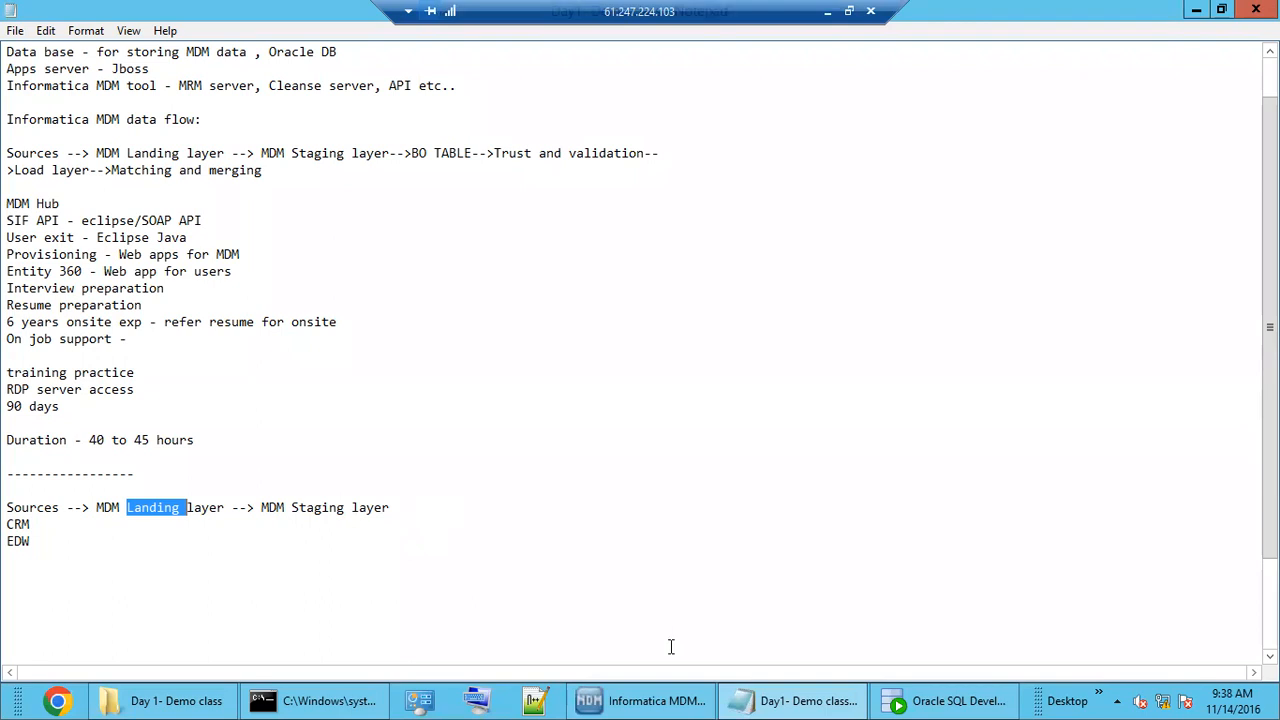
left_click(428, 510)
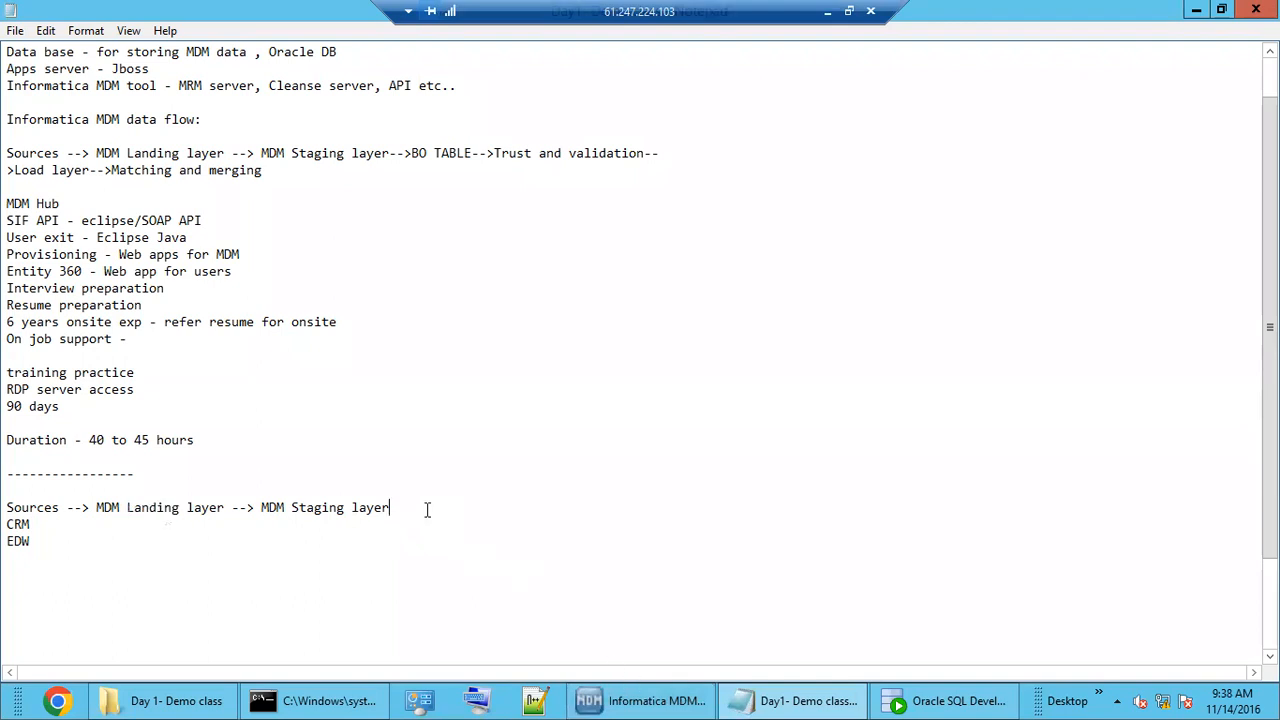
left_click(636, 703)
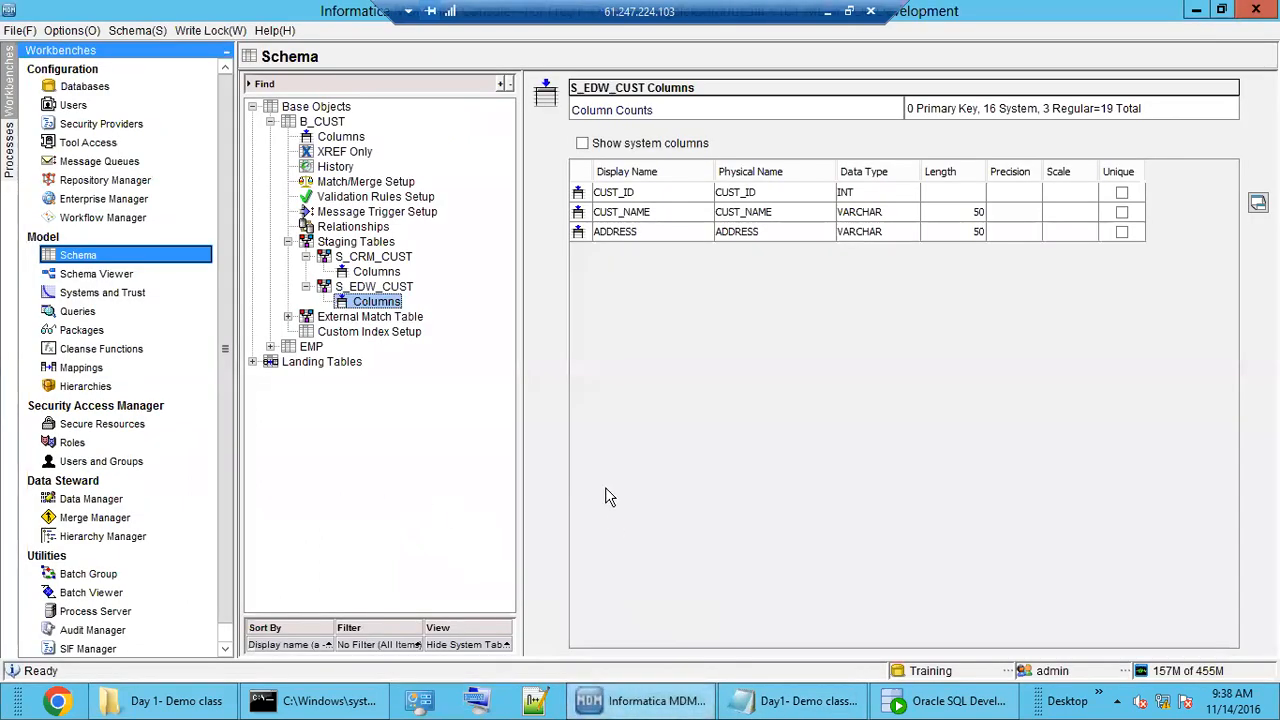
Start and cancel a third B_CUST staging table, then show EMP's properties (C_EMP, CMX_DATA).
left_click(376, 287)
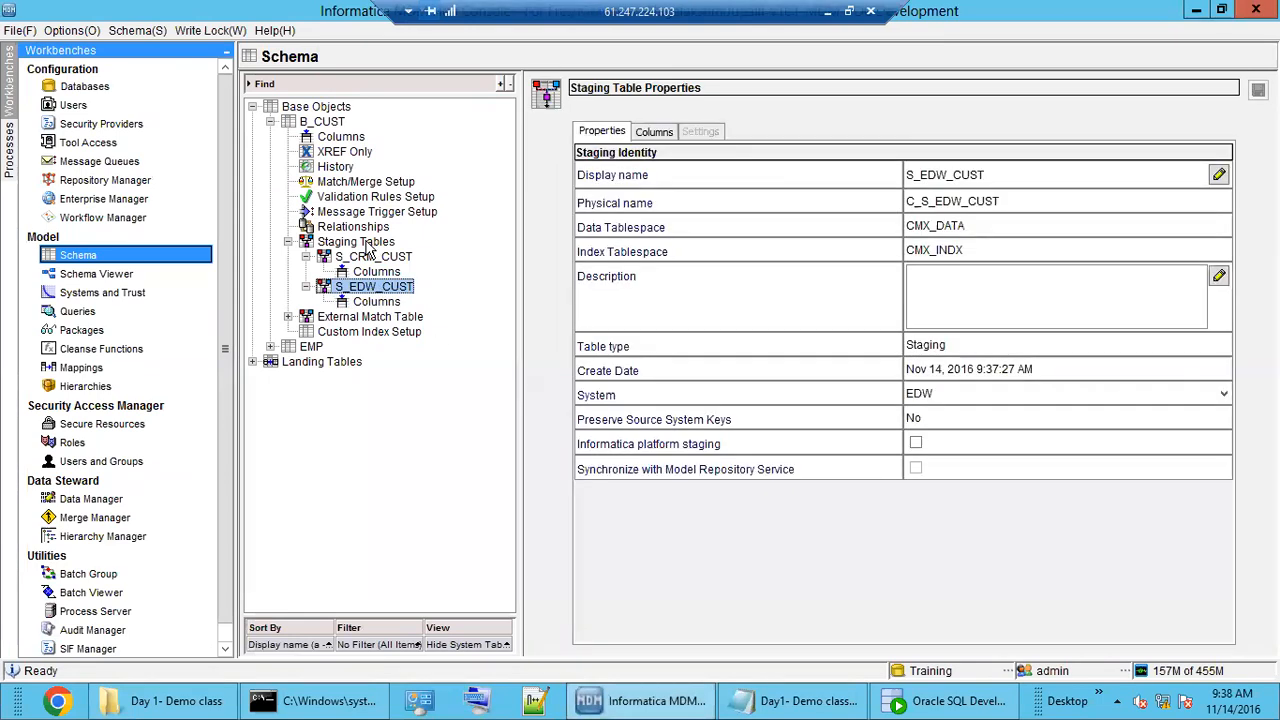
left_click(370, 242)
left_click(420, 255)
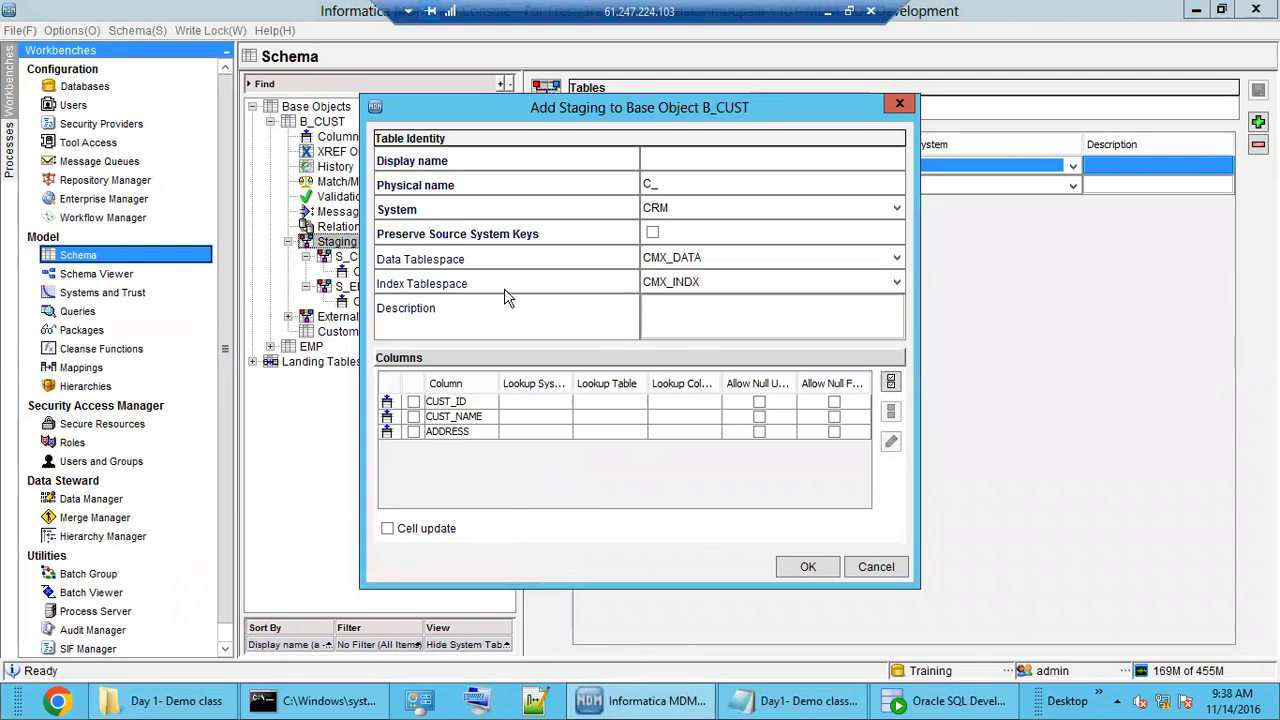
left_click_drag(690, 113, 845, 135)
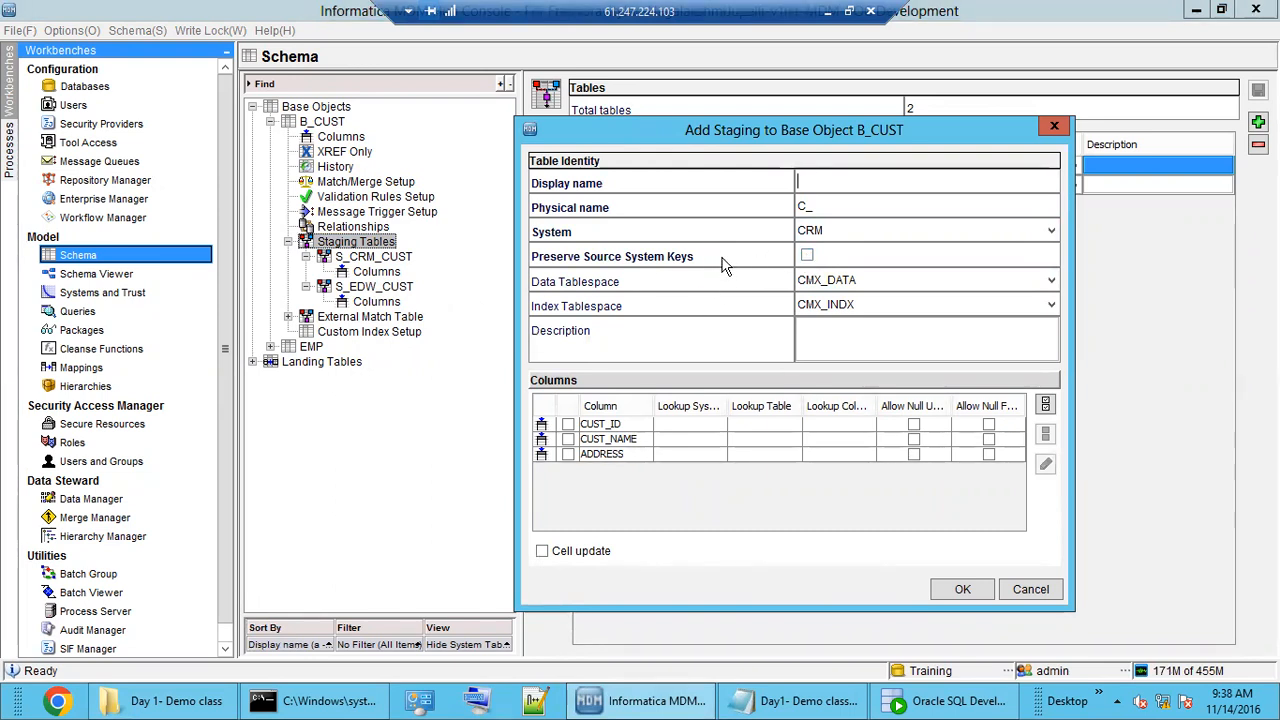
left_click(1030, 592)
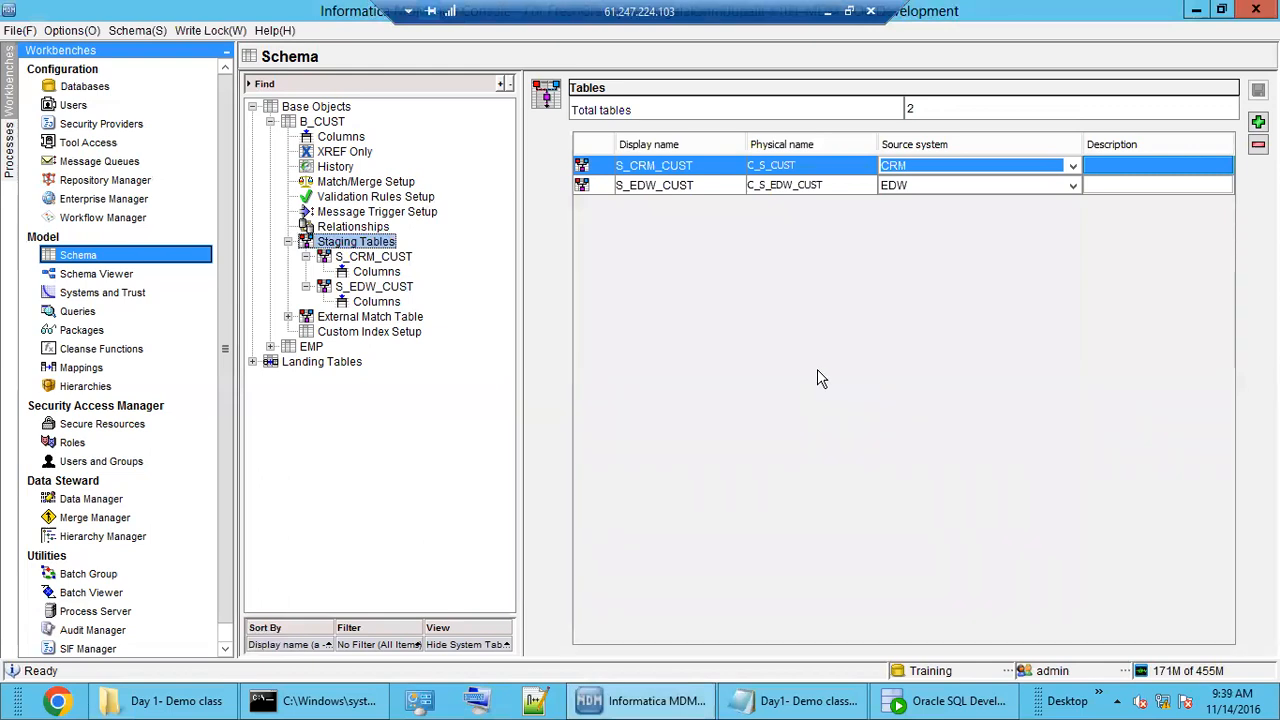
left_click(312, 348)
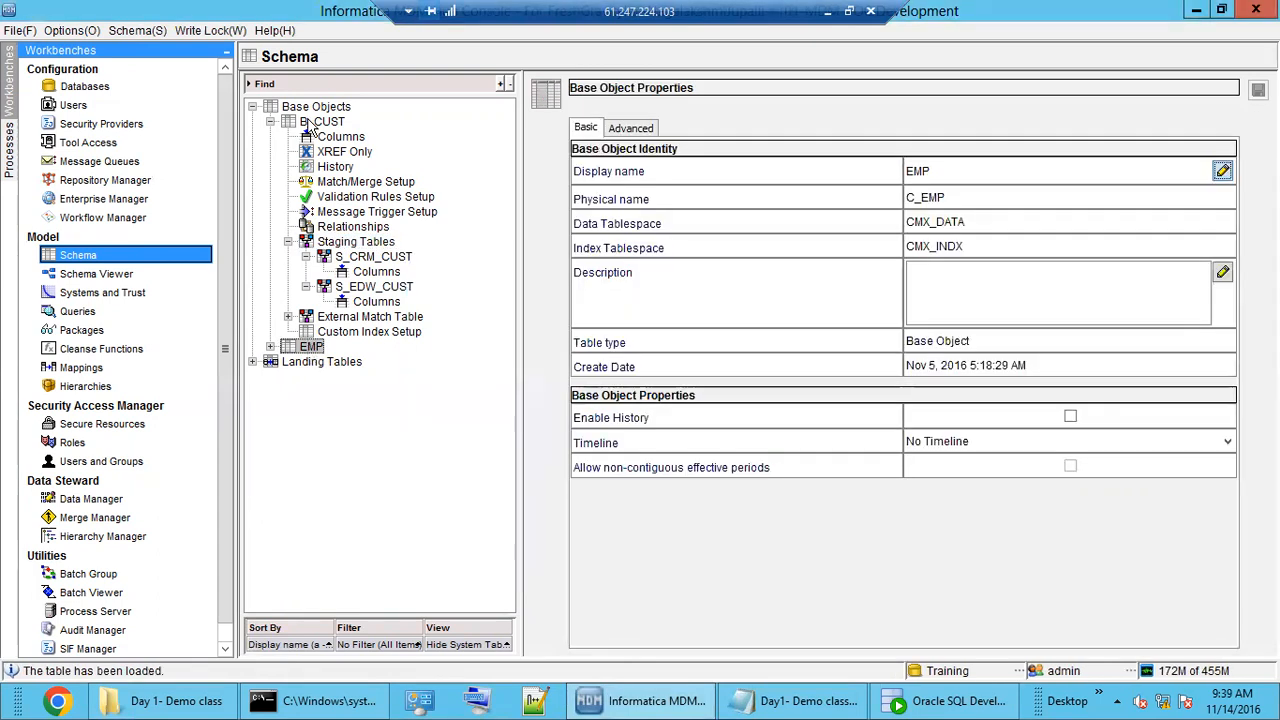
Collapse B_CUST and expand Landing Tables to review L_EMP (C_L_EMP) and L_CUST (C_L_CUST).
double_click(310, 122)
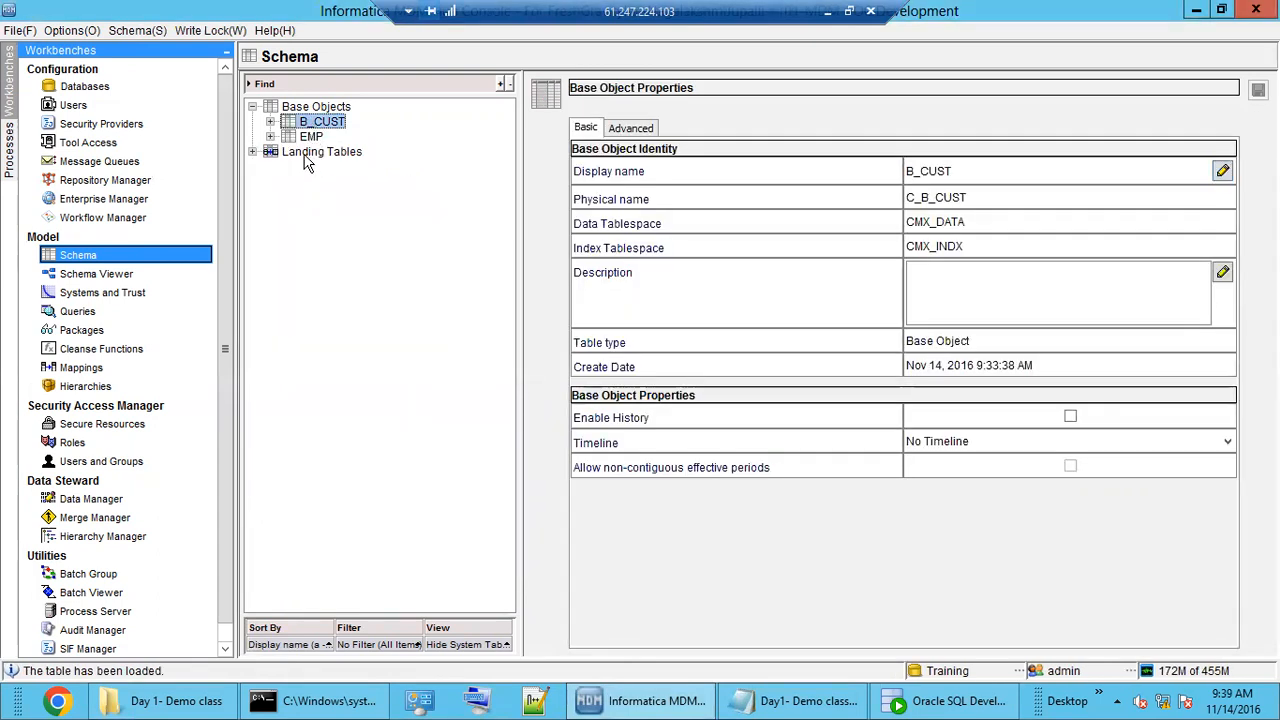
double_click(314, 152)
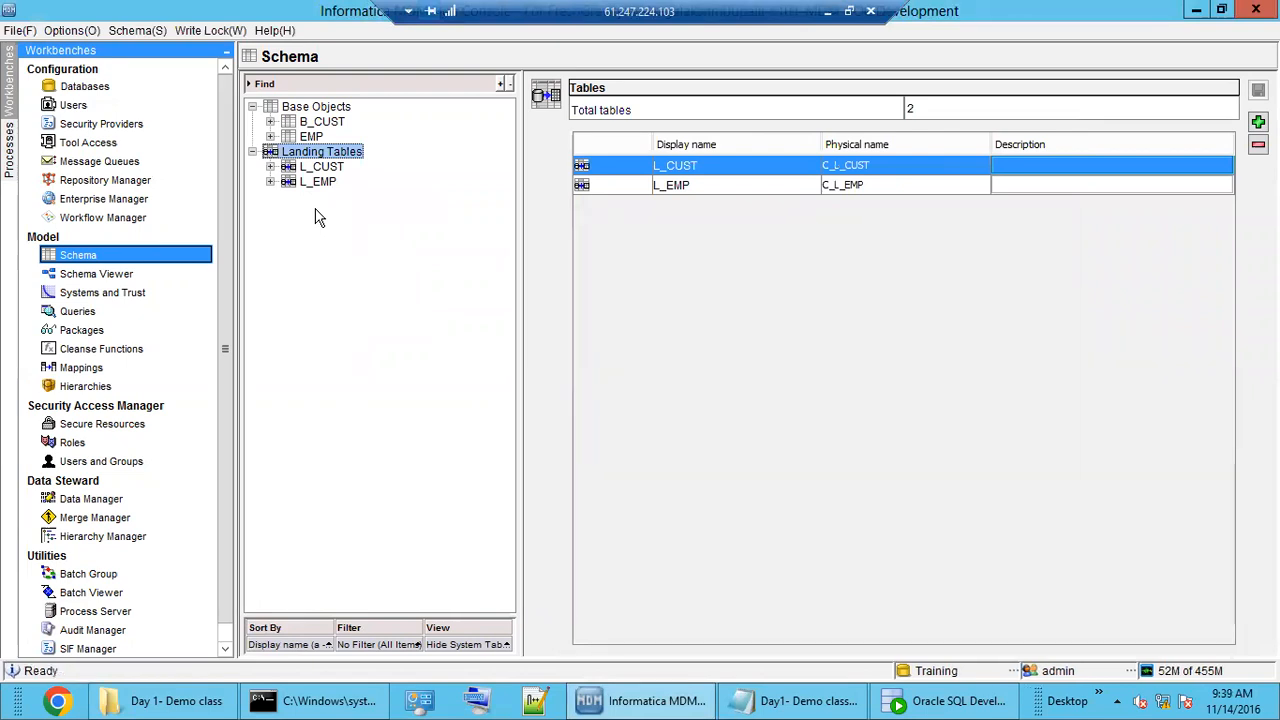
double_click(318, 182)
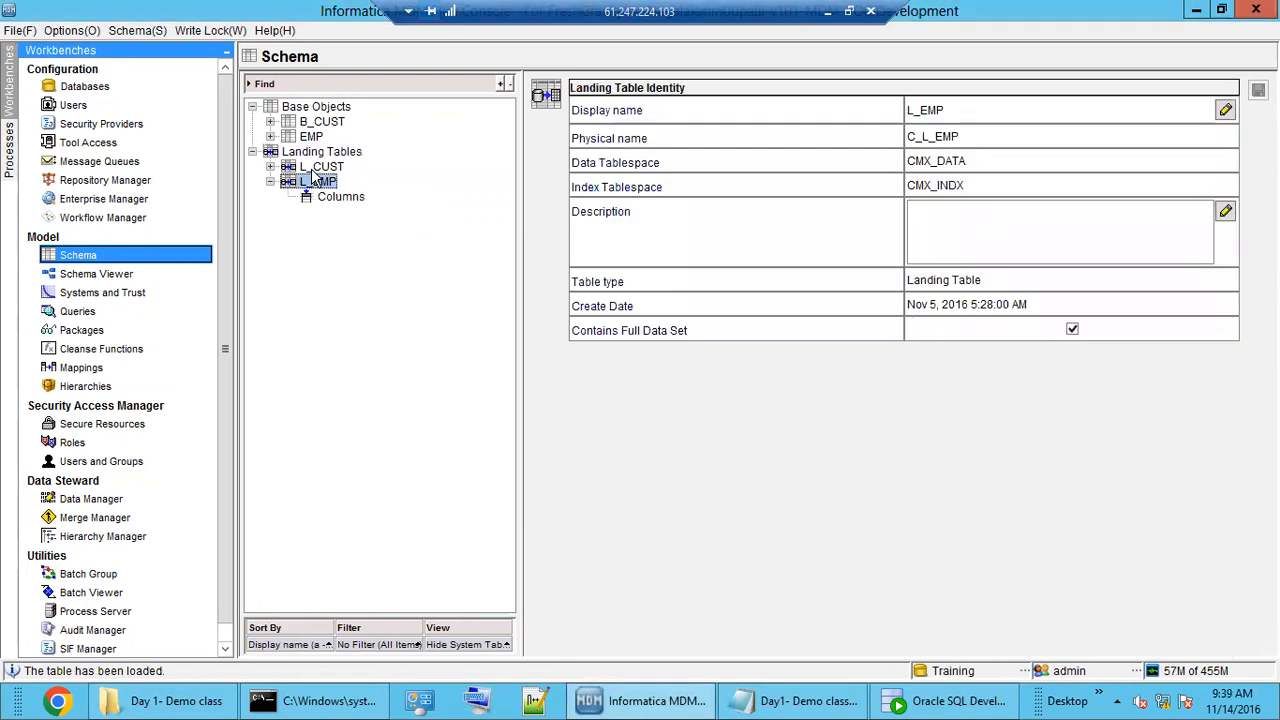
double_click(318, 167)
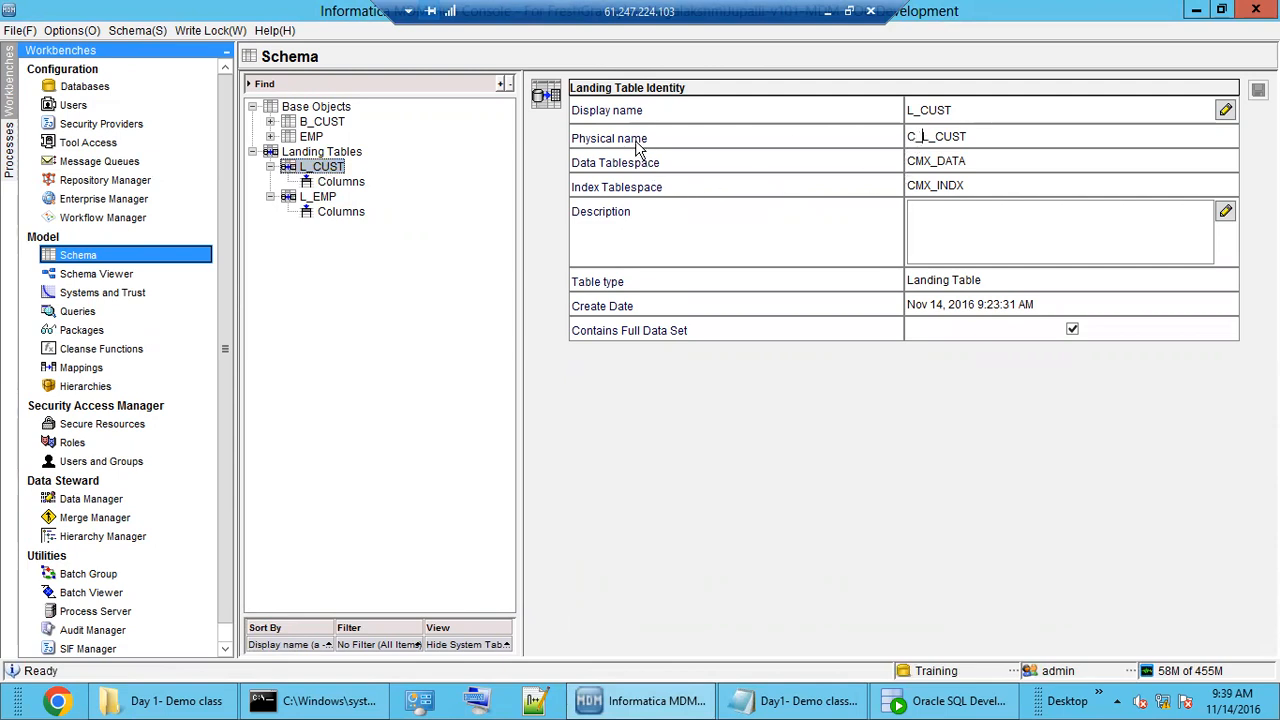
left_click_drag(918, 136, 905, 137)
left_click(322, 152)
right_click(324, 153)
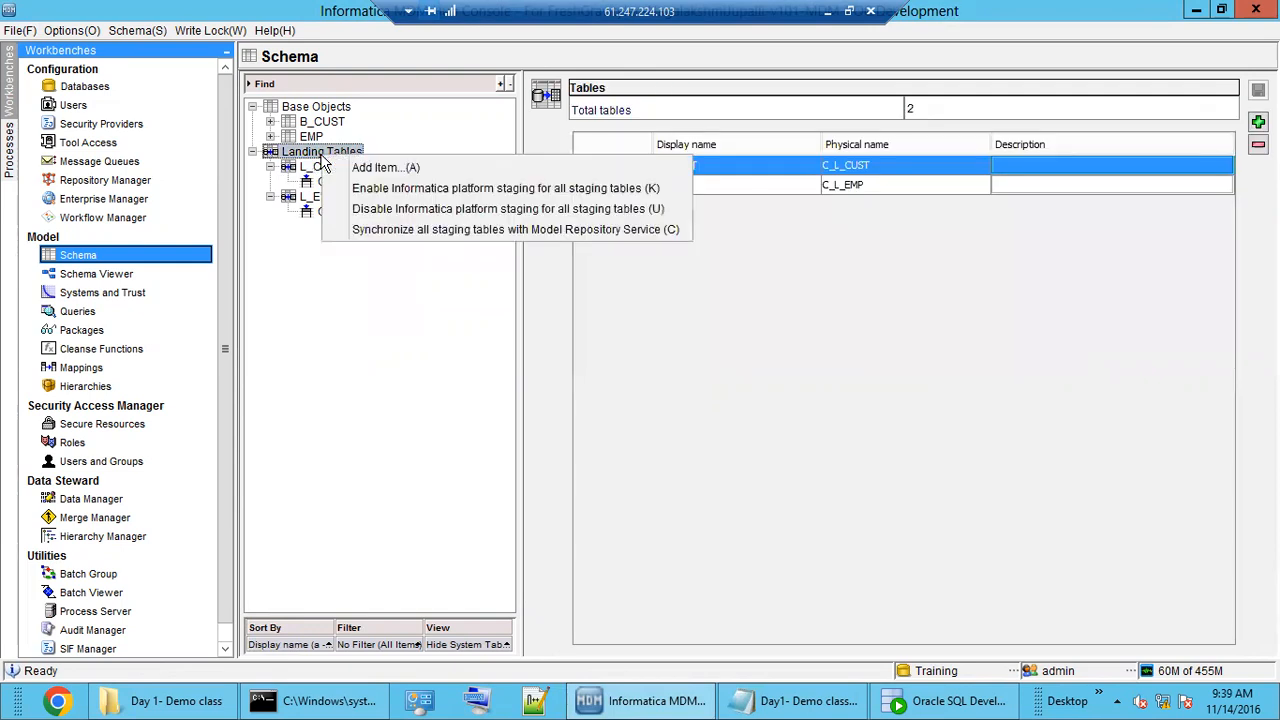
left_click(372, 170)
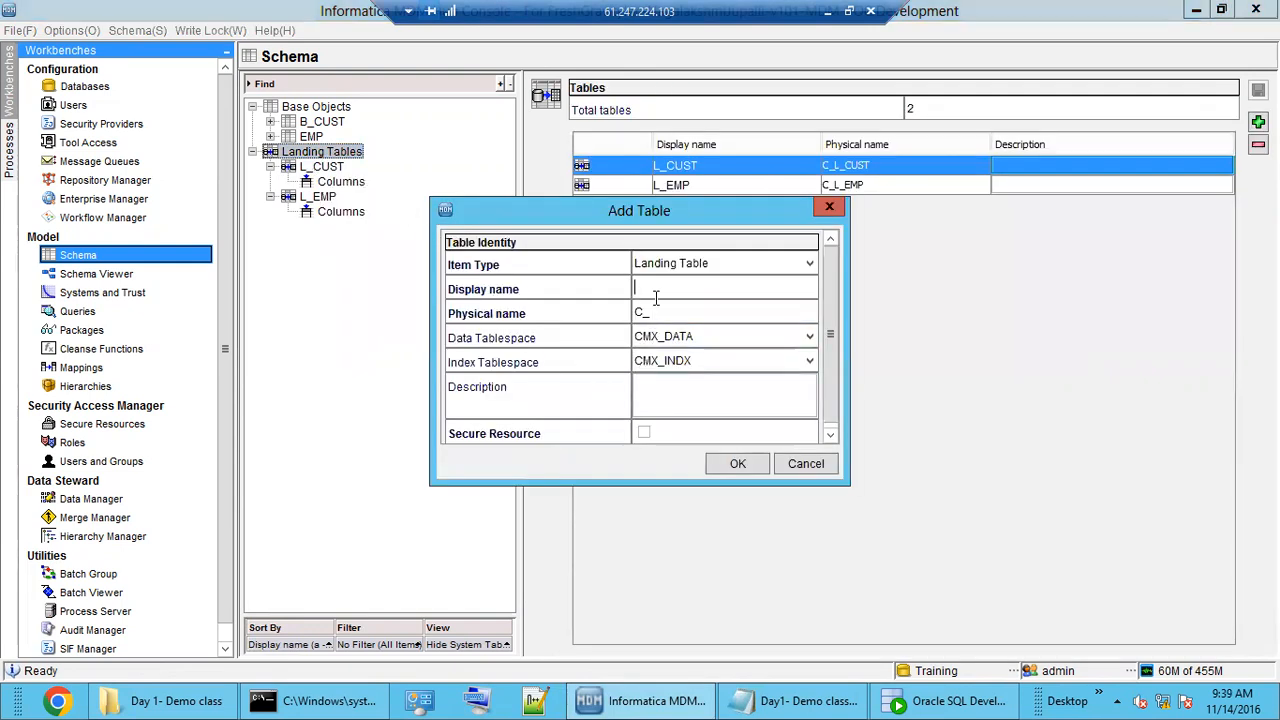
type("XYZ")
left_click(676, 312)
left_click(651, 312)
left_click_drag(648, 312, 624, 317)
key("BackSpace")
double_click(643, 311)
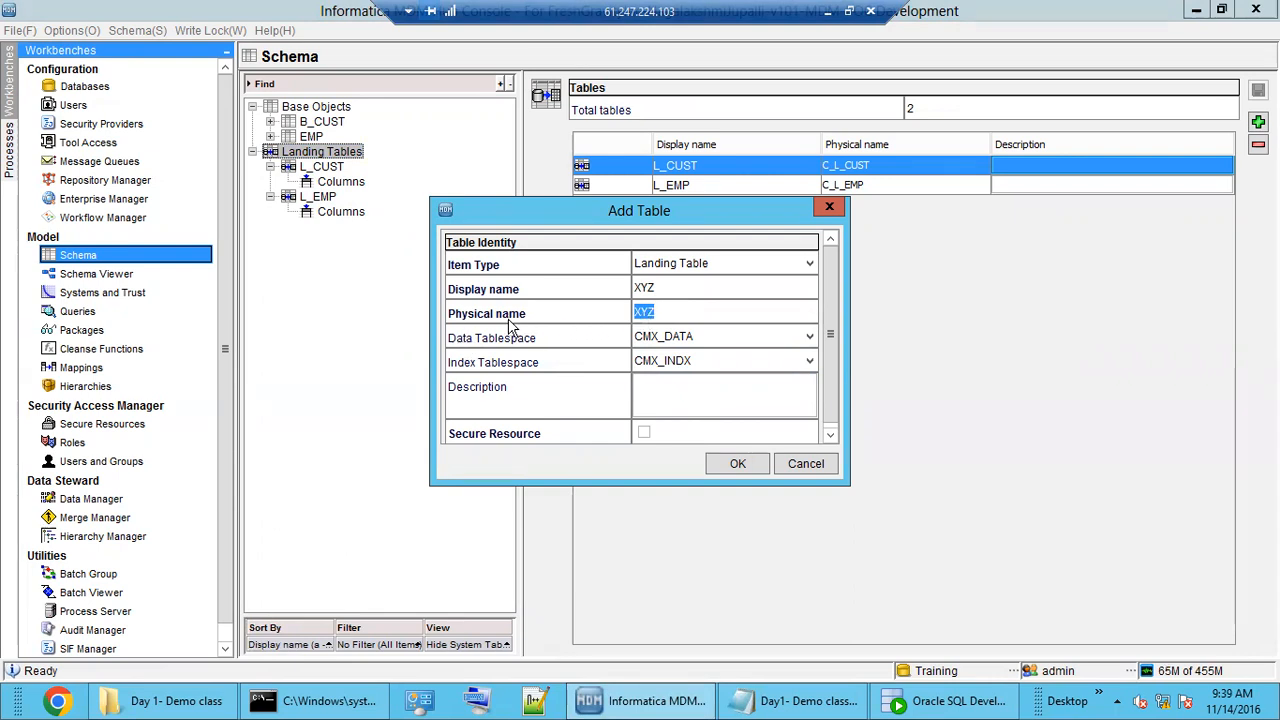
left_click(700, 306)
double_click(669, 313)
double_click(661, 287)
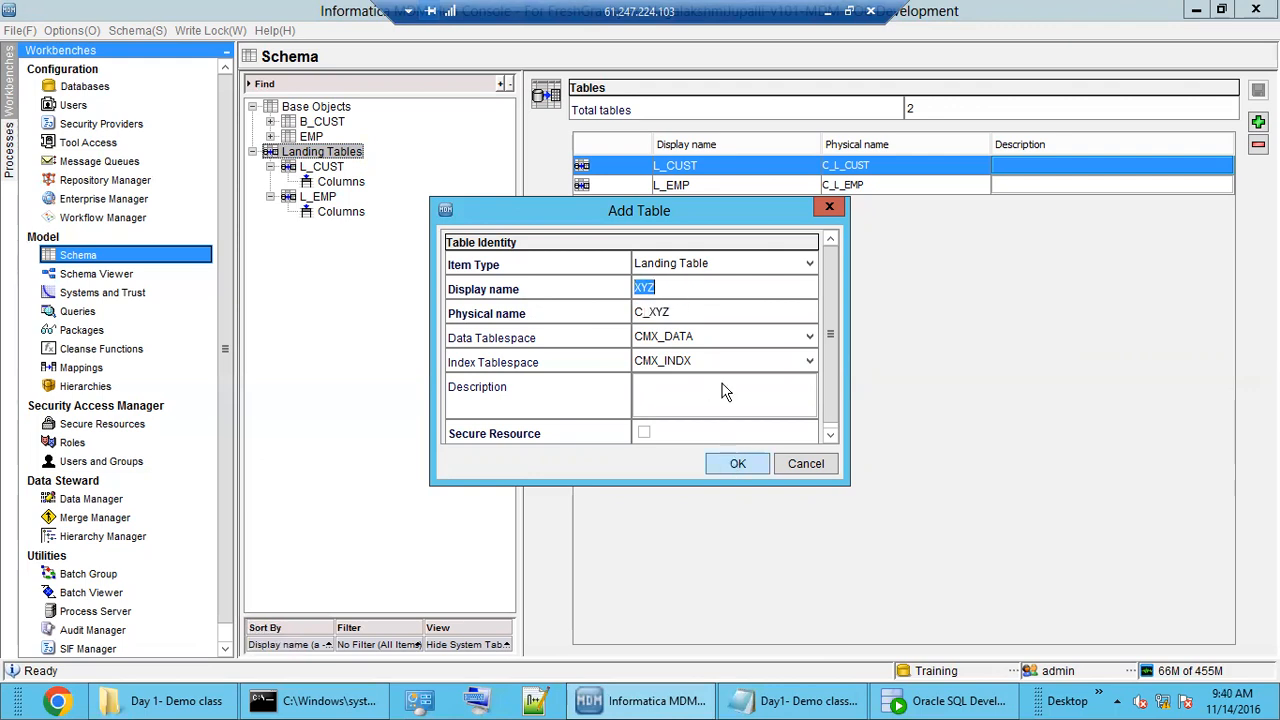
double_click(652, 313)
left_click(650, 314)
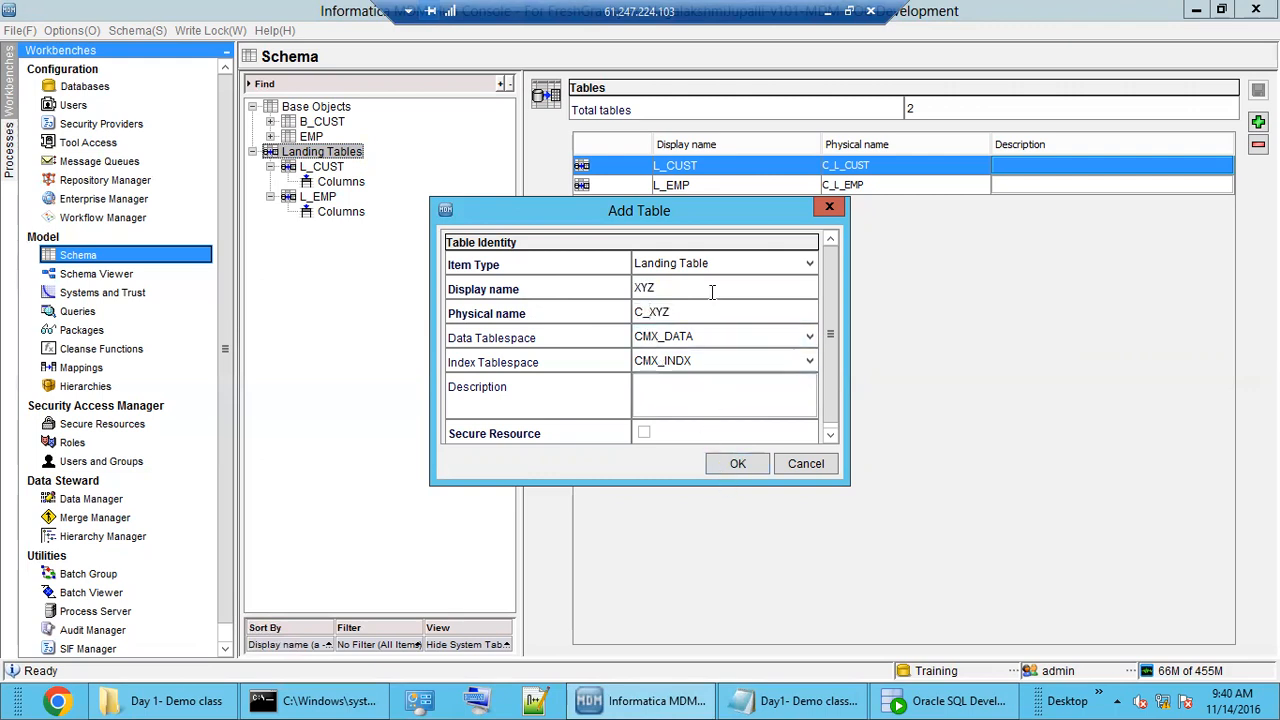
key("BackSpace")
key("BackSpace")
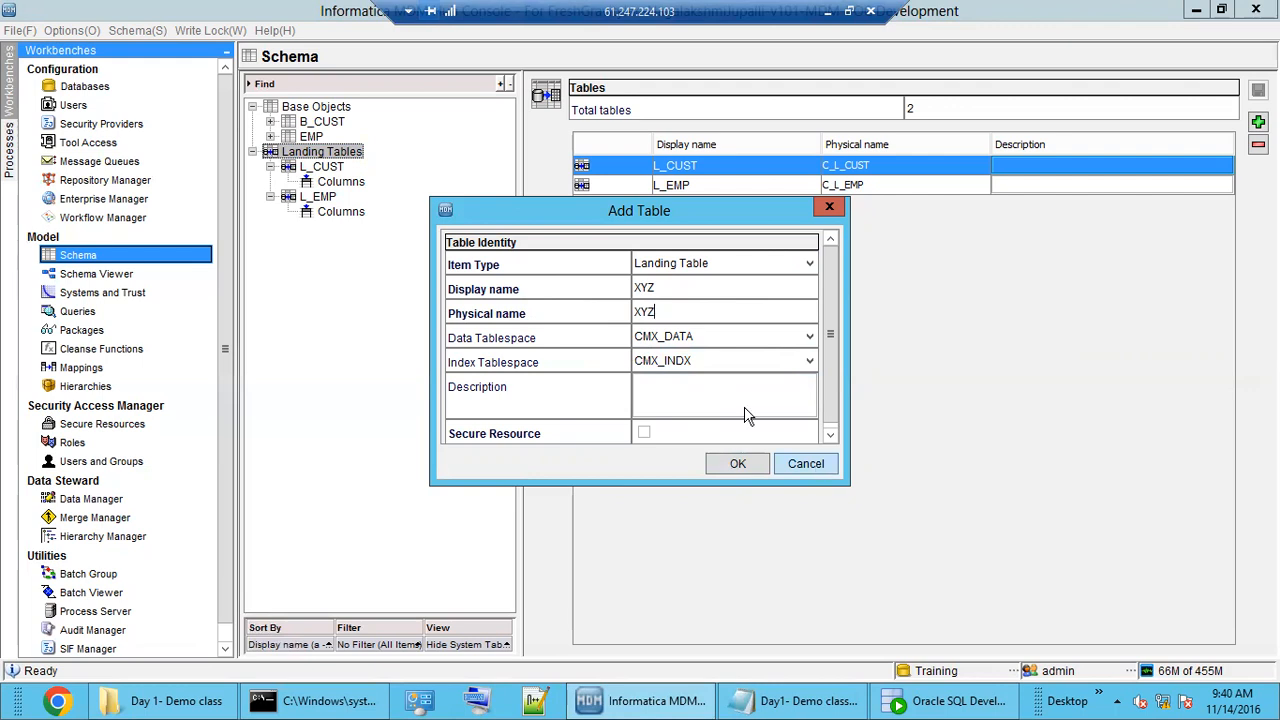
left_click(805, 464)
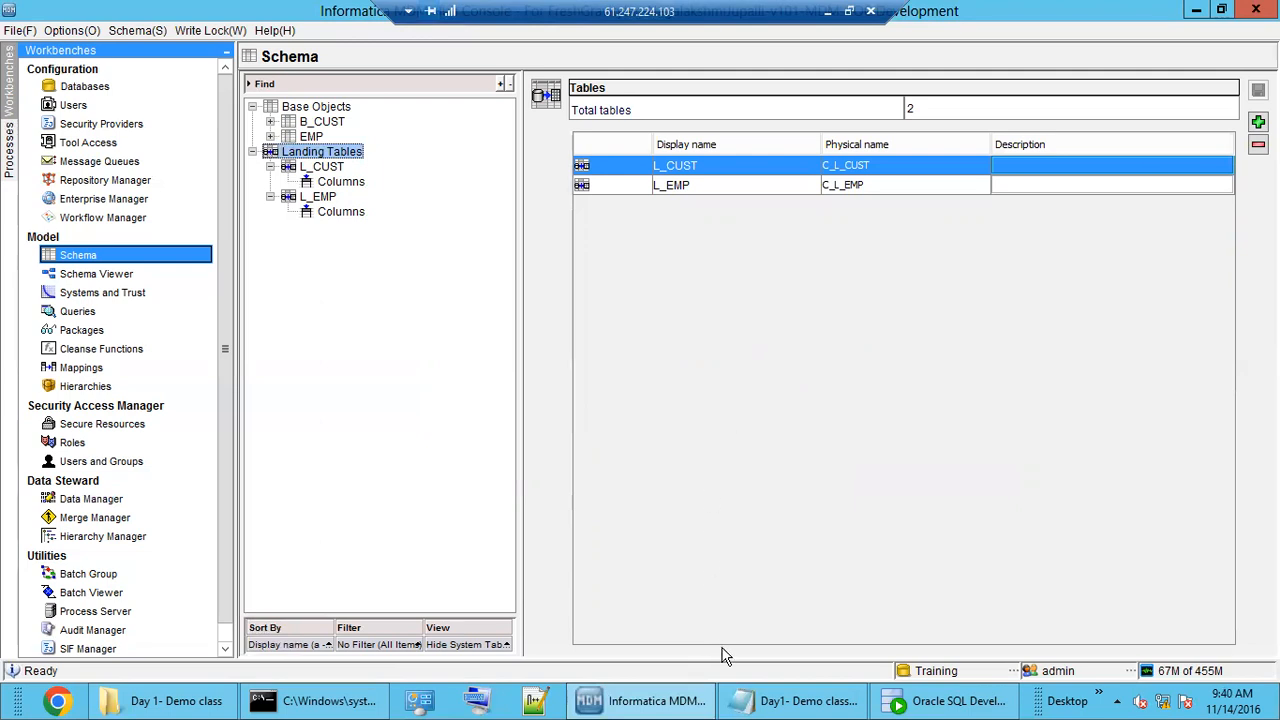
Check C_L_CUST's two rows (CUST_ID 100 and 200) in SQL Developer, then collapse Landing Tables in MDM Hub.
left_click(913, 705)
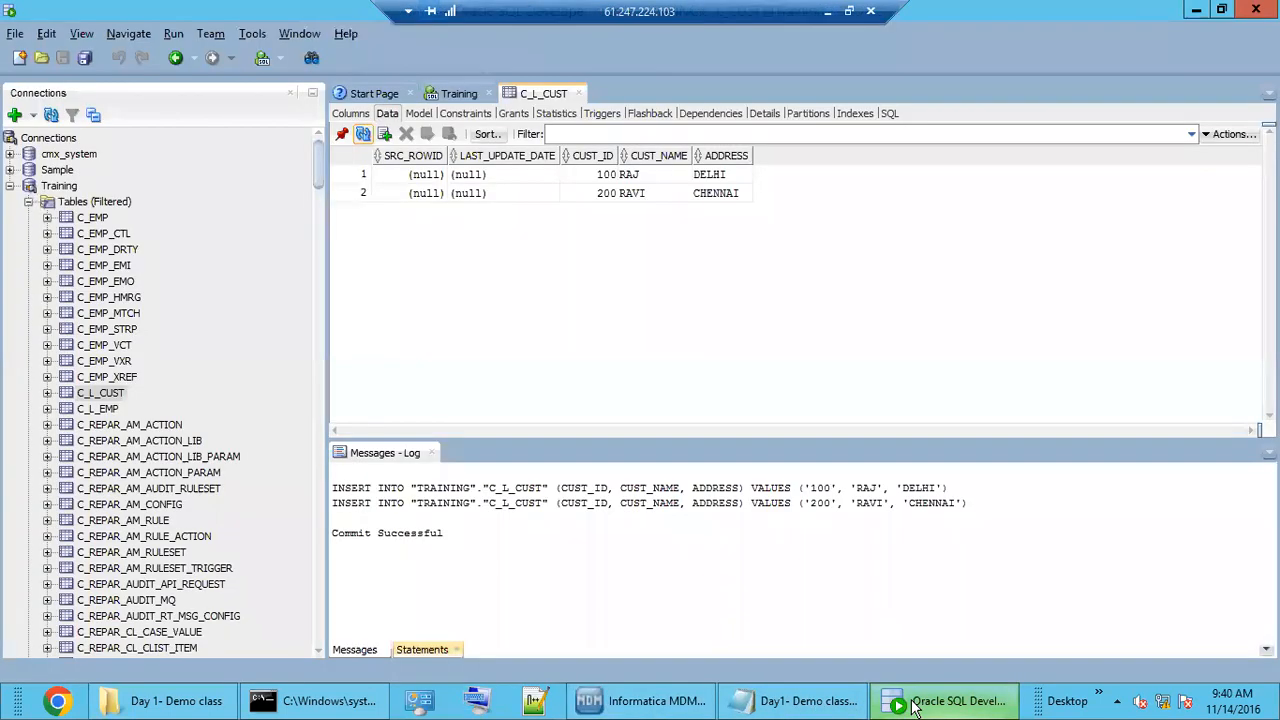
left_click(913, 705)
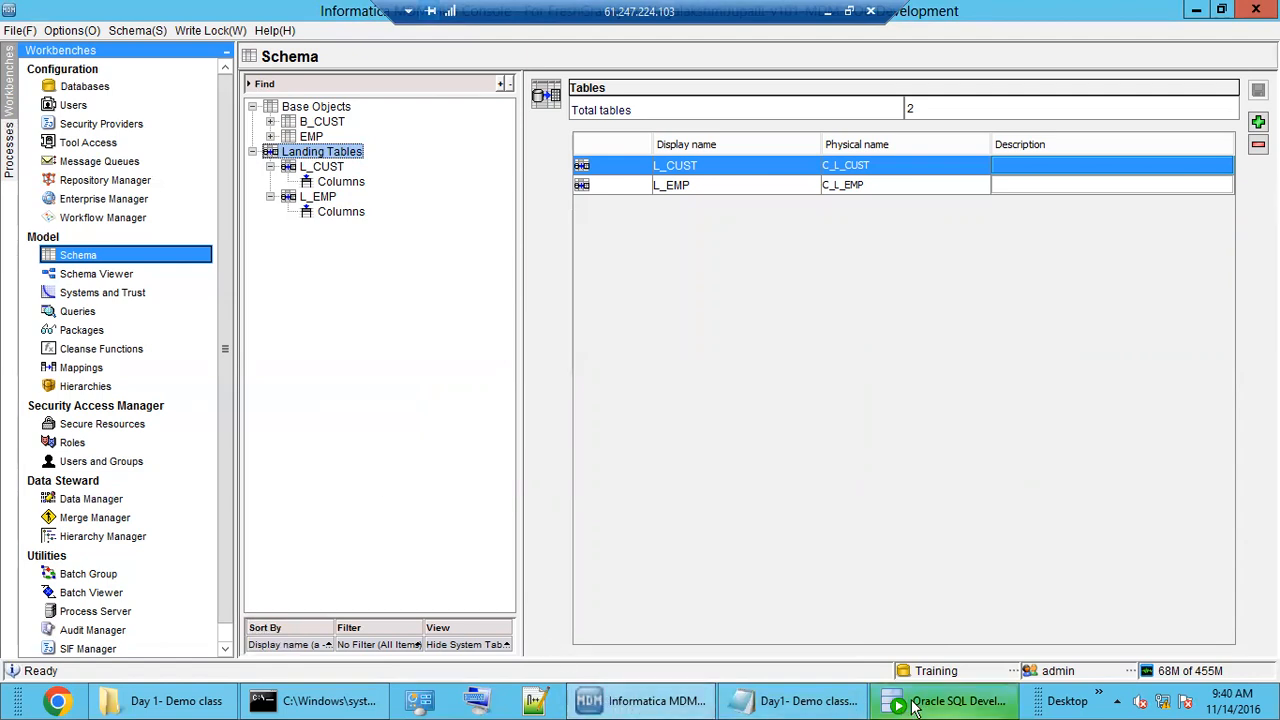
left_click(945, 701)
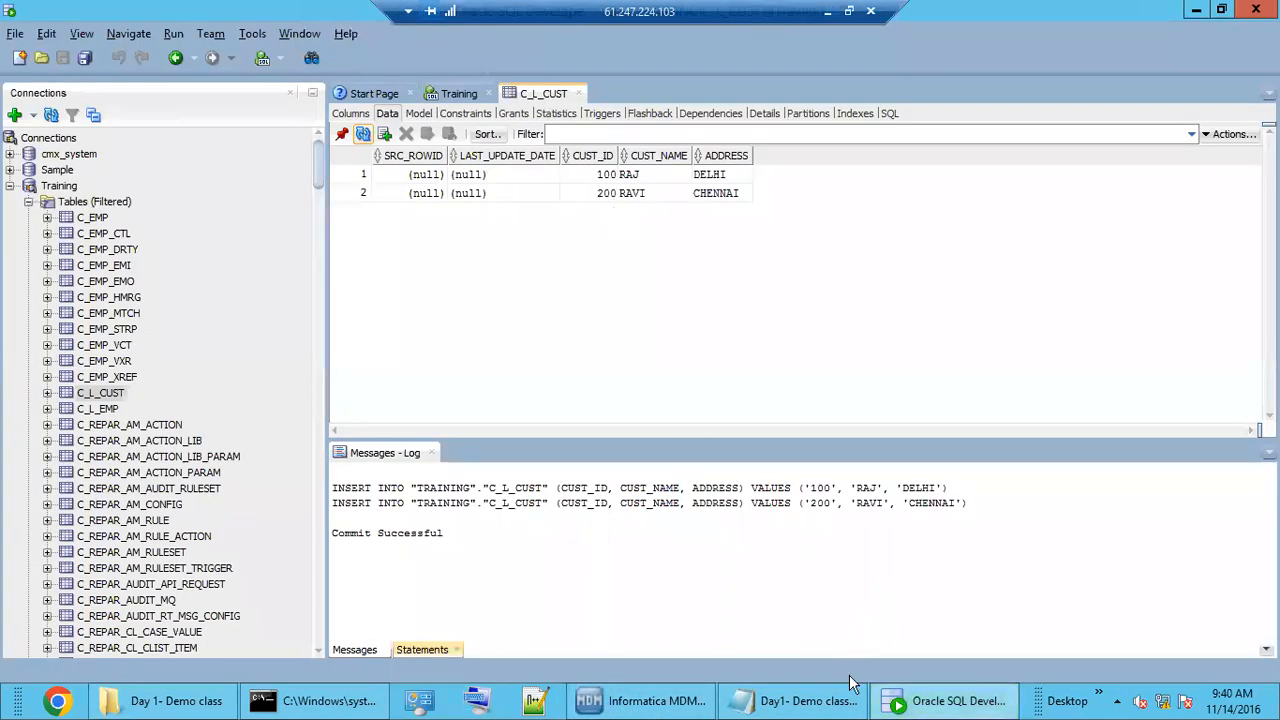
left_click(658, 702)
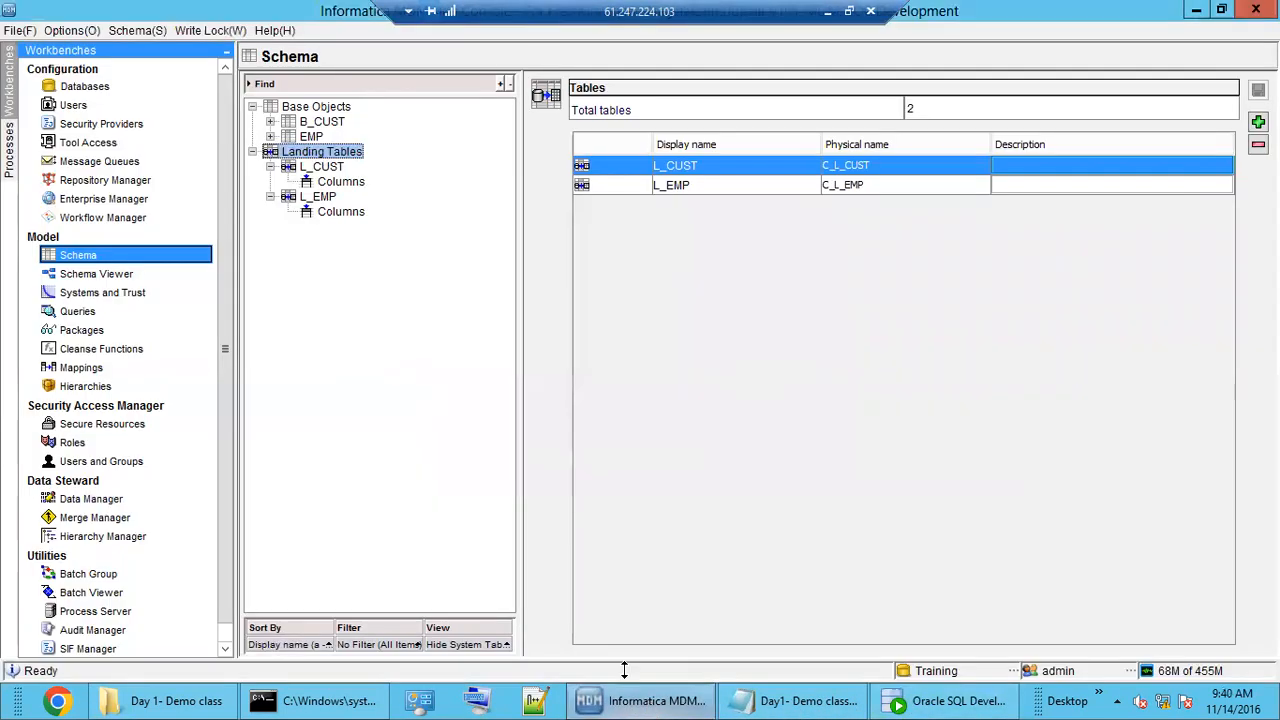
double_click(315, 153)
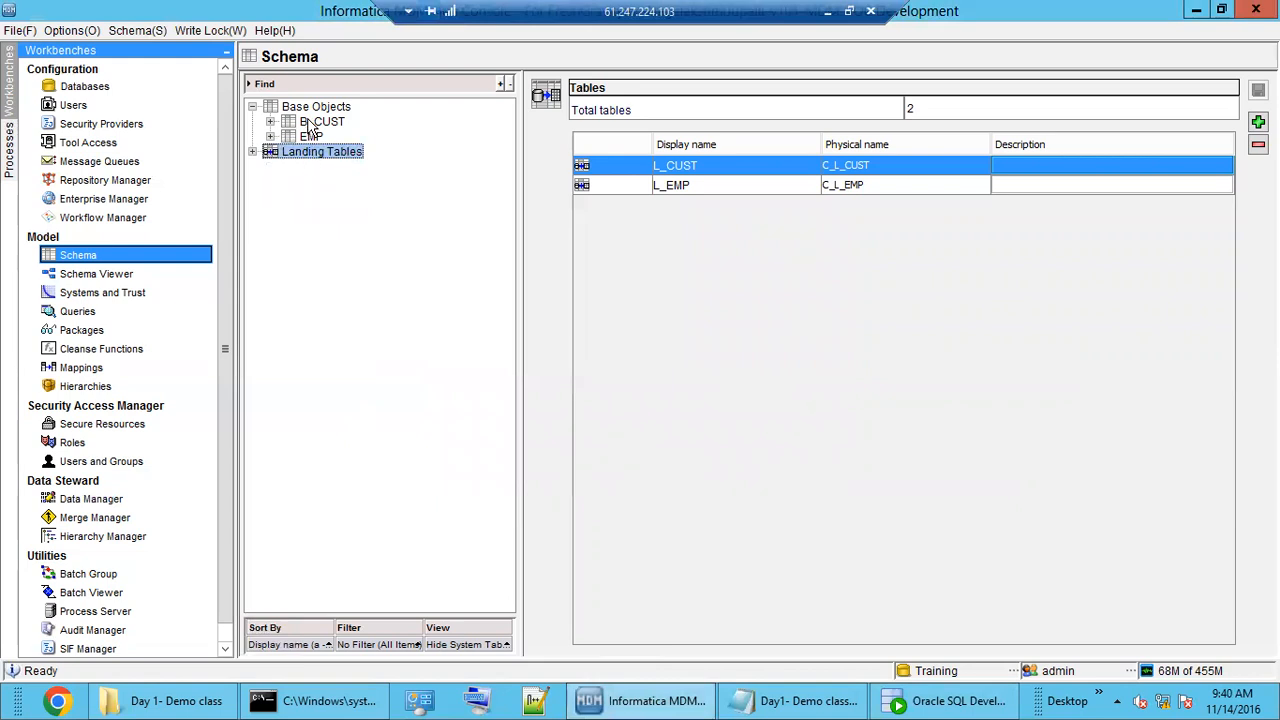
Expand B_CUST to list S_CRM_CUST and S_EDW_CUST, then point out Landing in the Notepad notes.
left_click(314, 106)
double_click(318, 122)
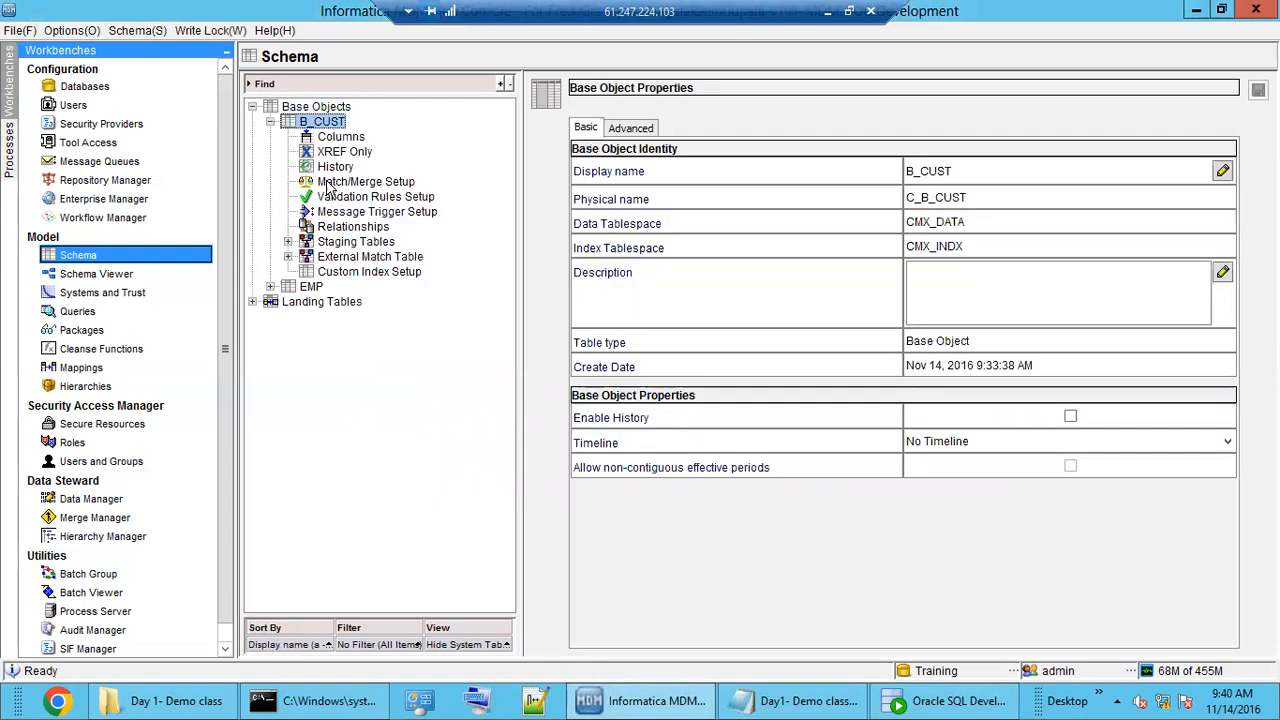
double_click(352, 244)
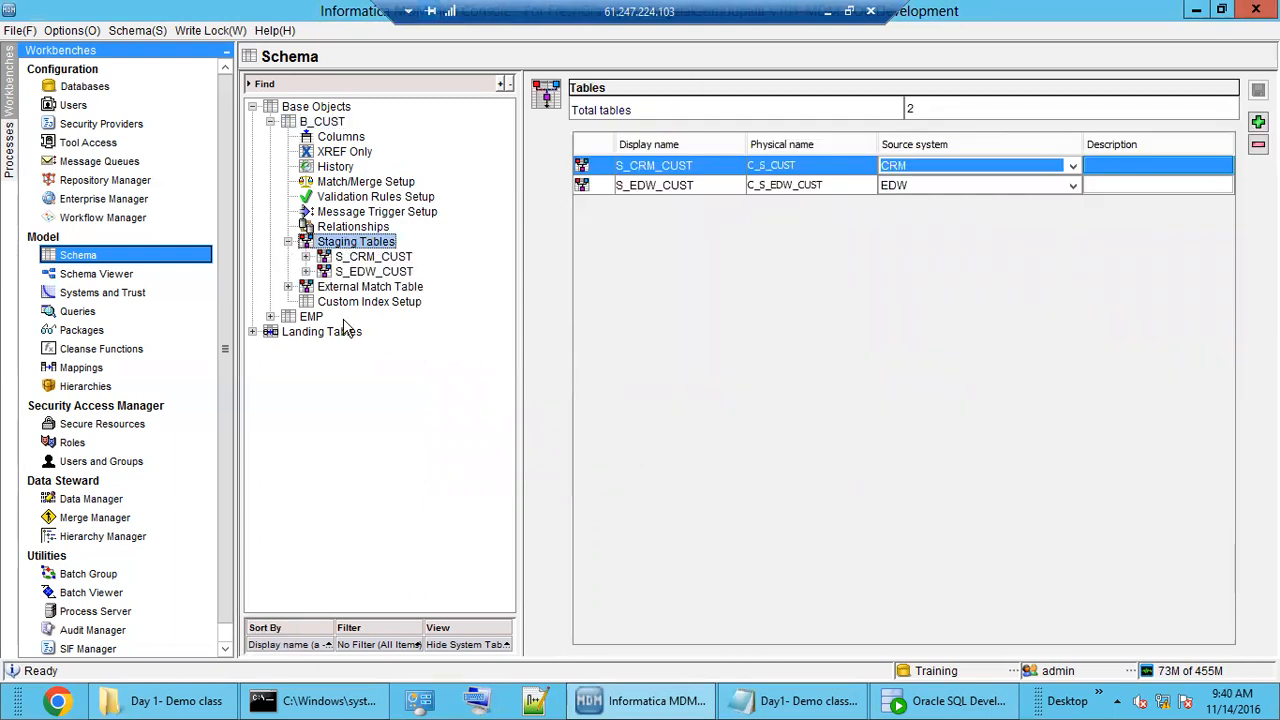
left_click(795, 700)
double_click(160, 507)
Highlight the landing and MDM Staging layer text on the Sources line, then return to the Hub Console.
left_click_drag(321, 507, 392, 509)
left_click(452, 510)
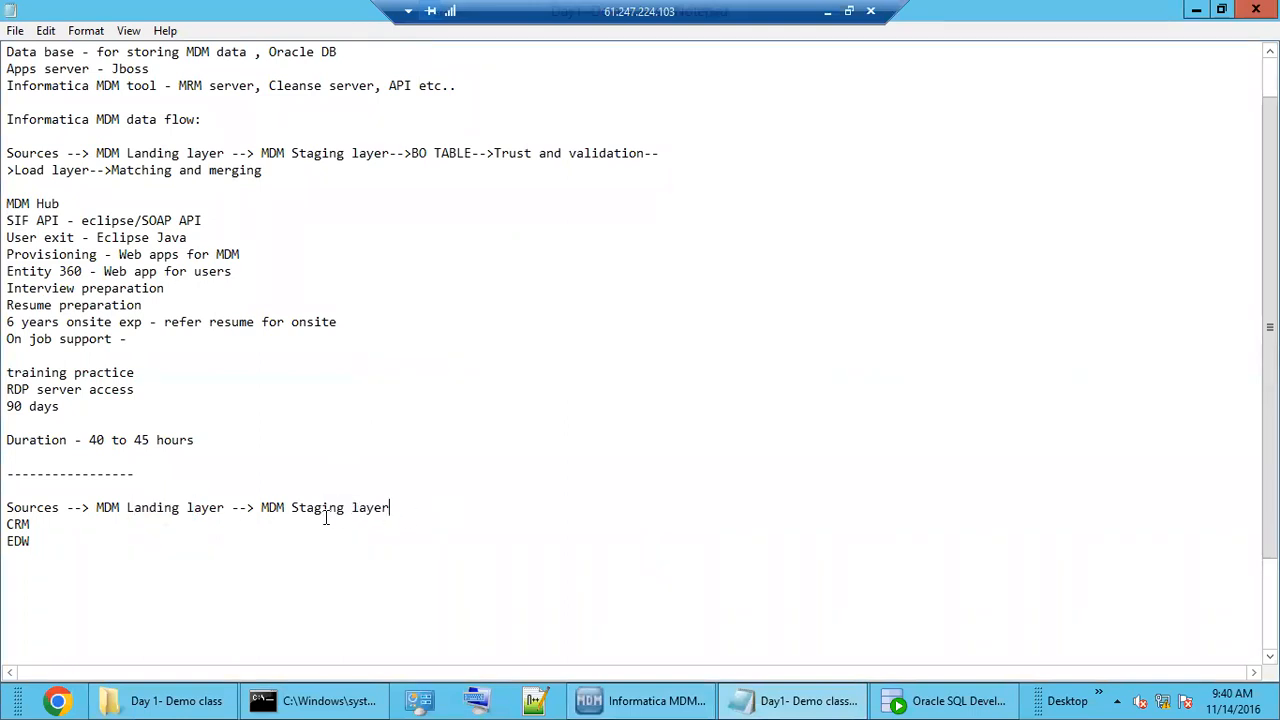
left_click_drag(266, 508, 408, 511)
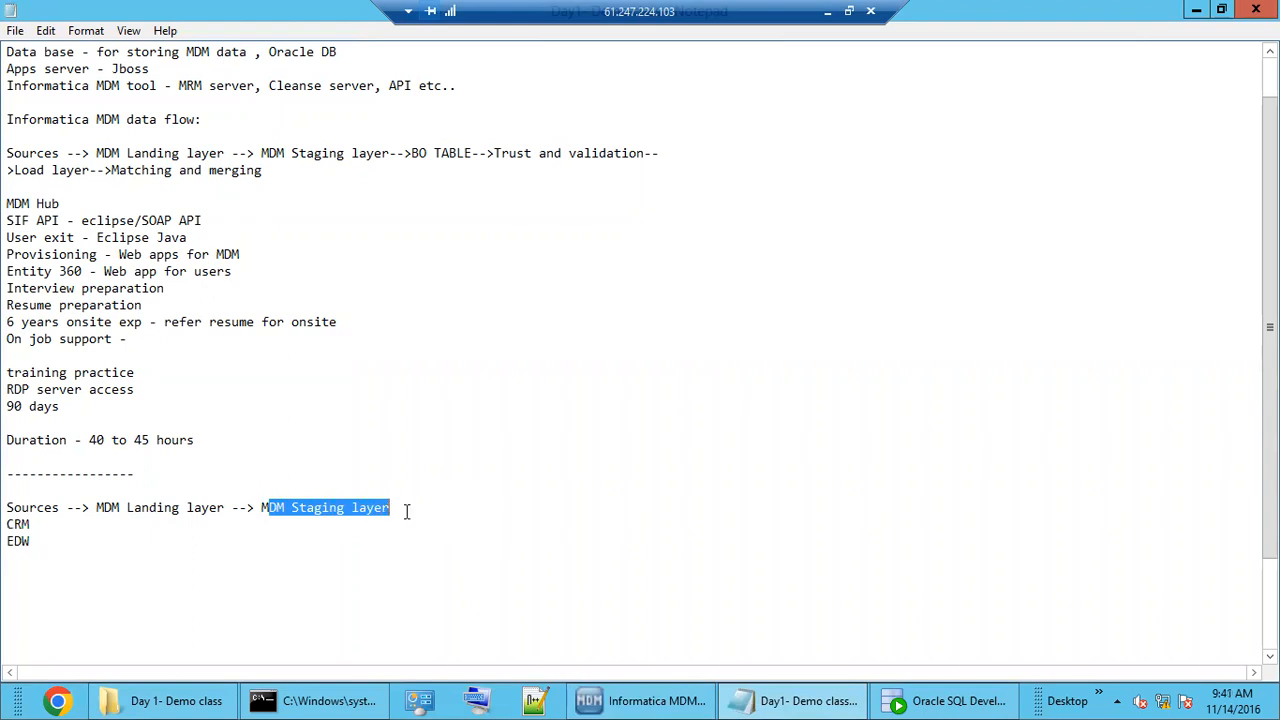
left_click(406, 511)
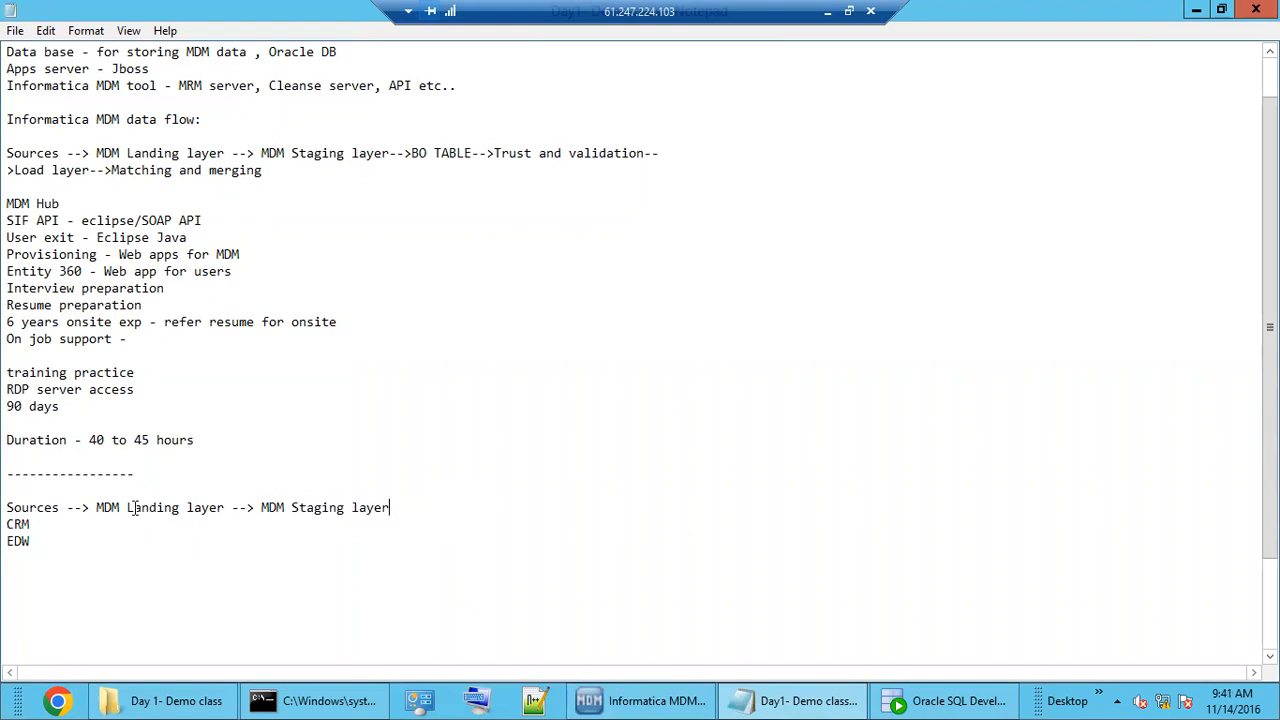
left_click_drag(112, 510, 411, 513)
left_click(411, 513)
left_click(626, 704)
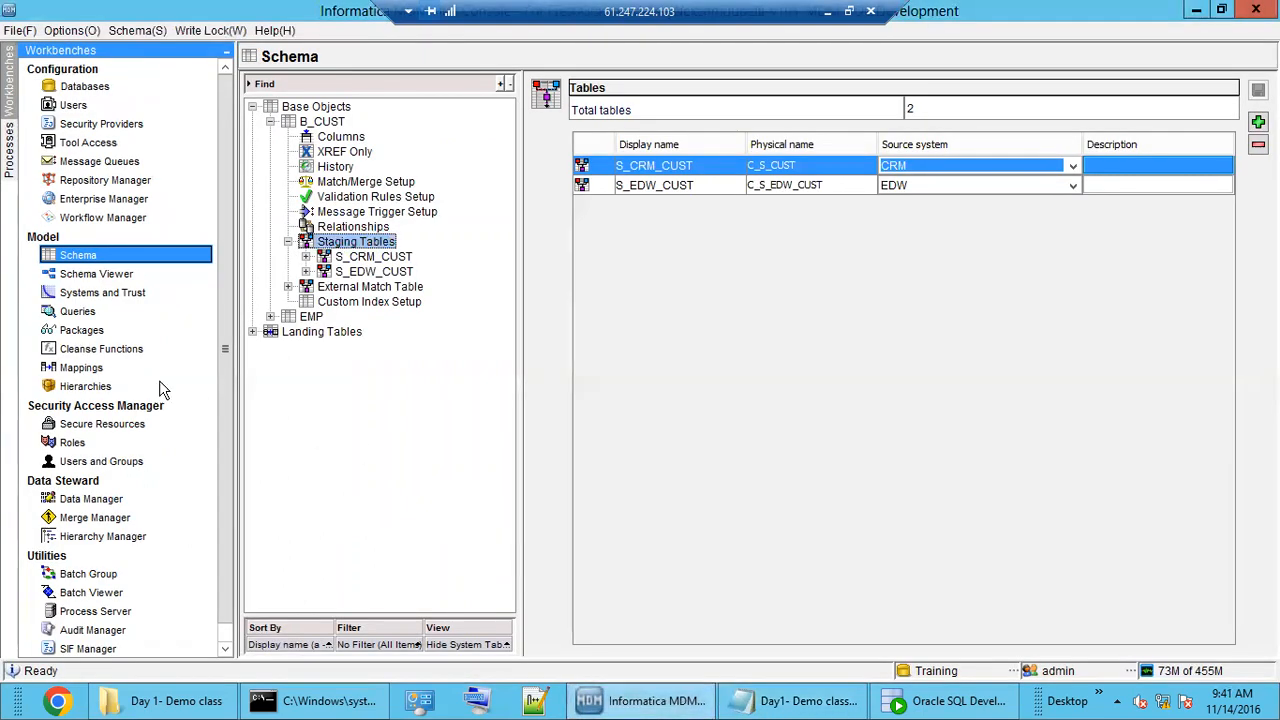
Add mapping M_CRM_CUST with landing table L_CUST and staging table S_CRM_CUST.
left_click(84, 369)
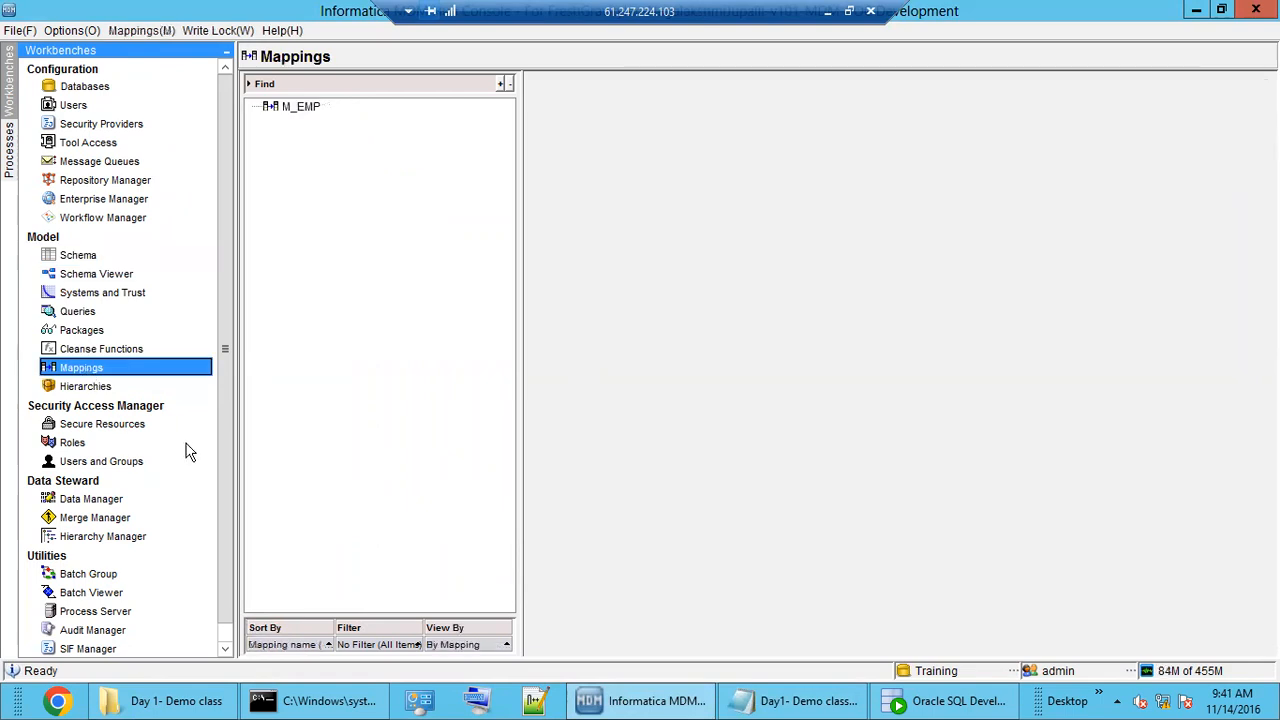
right_click(309, 163)
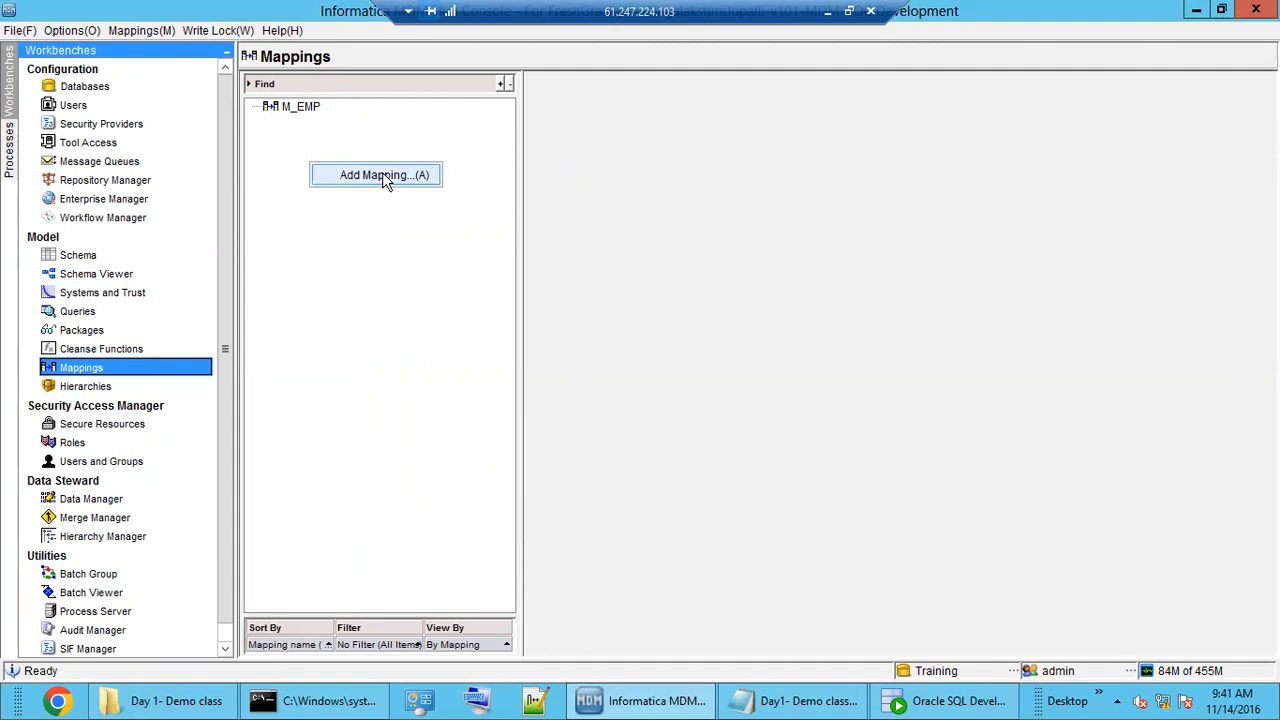
left_click(384, 176)
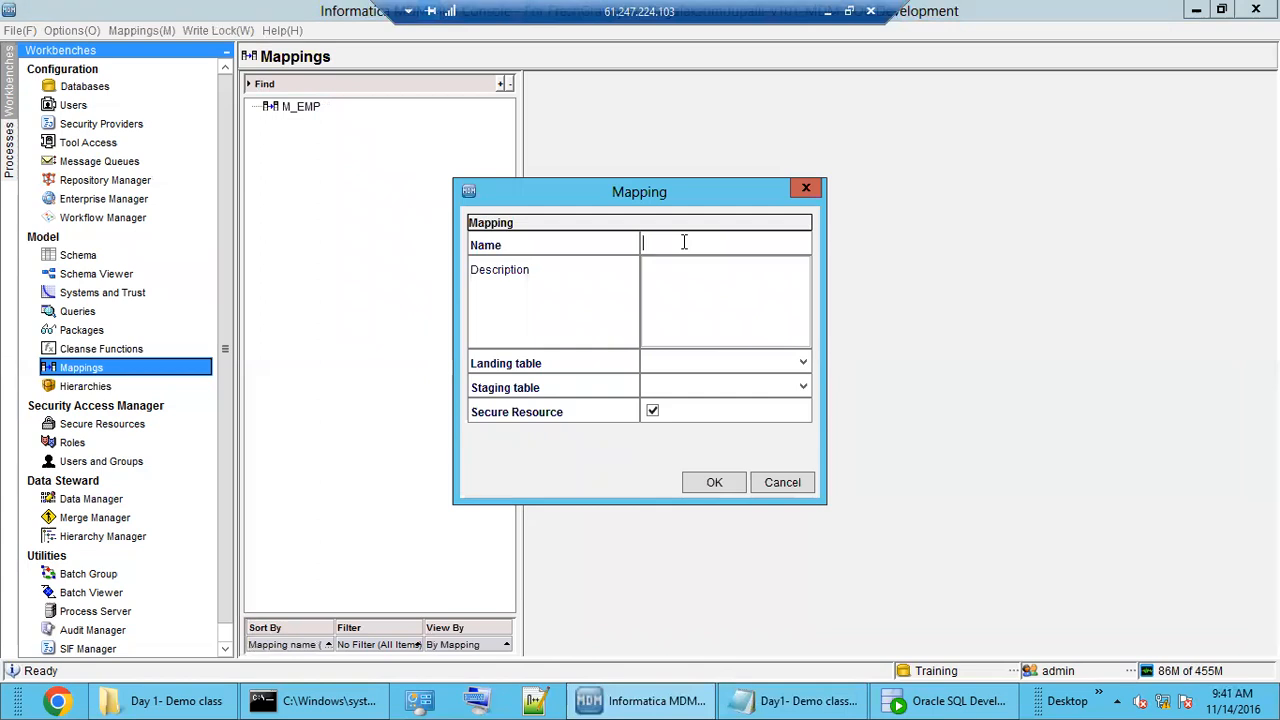
type("M_CRM_CUST")
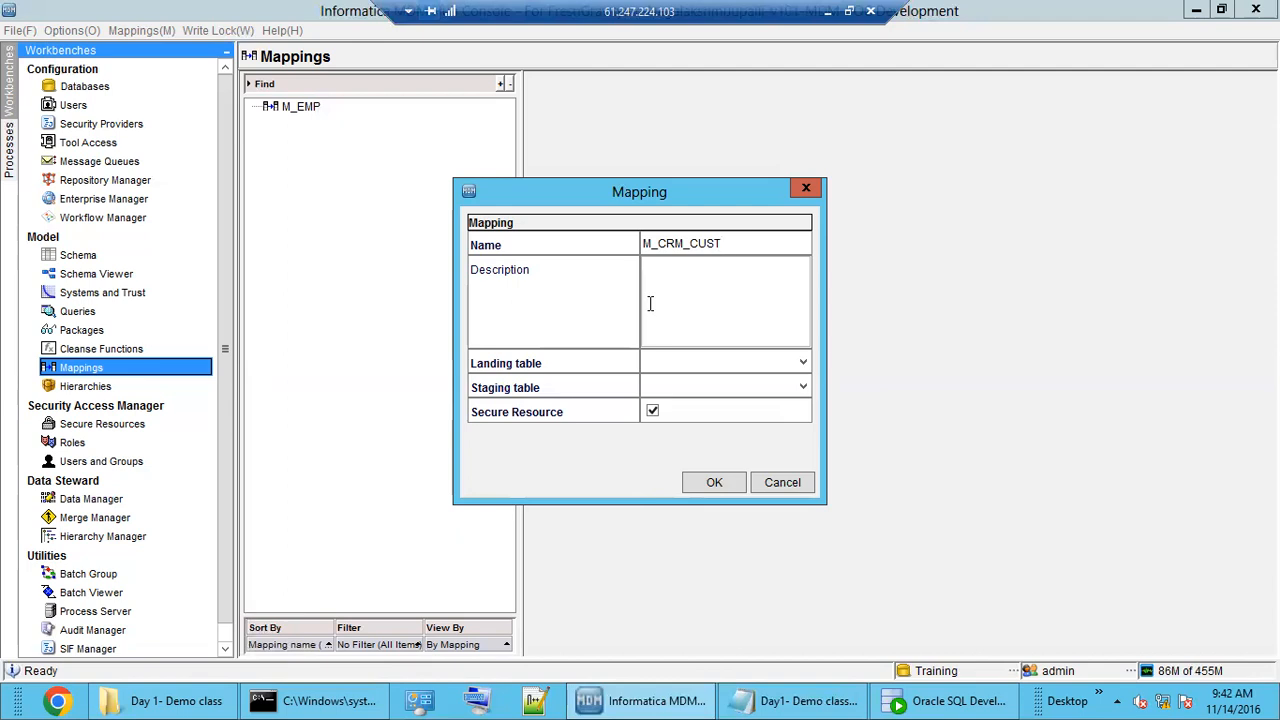
left_click(703, 366)
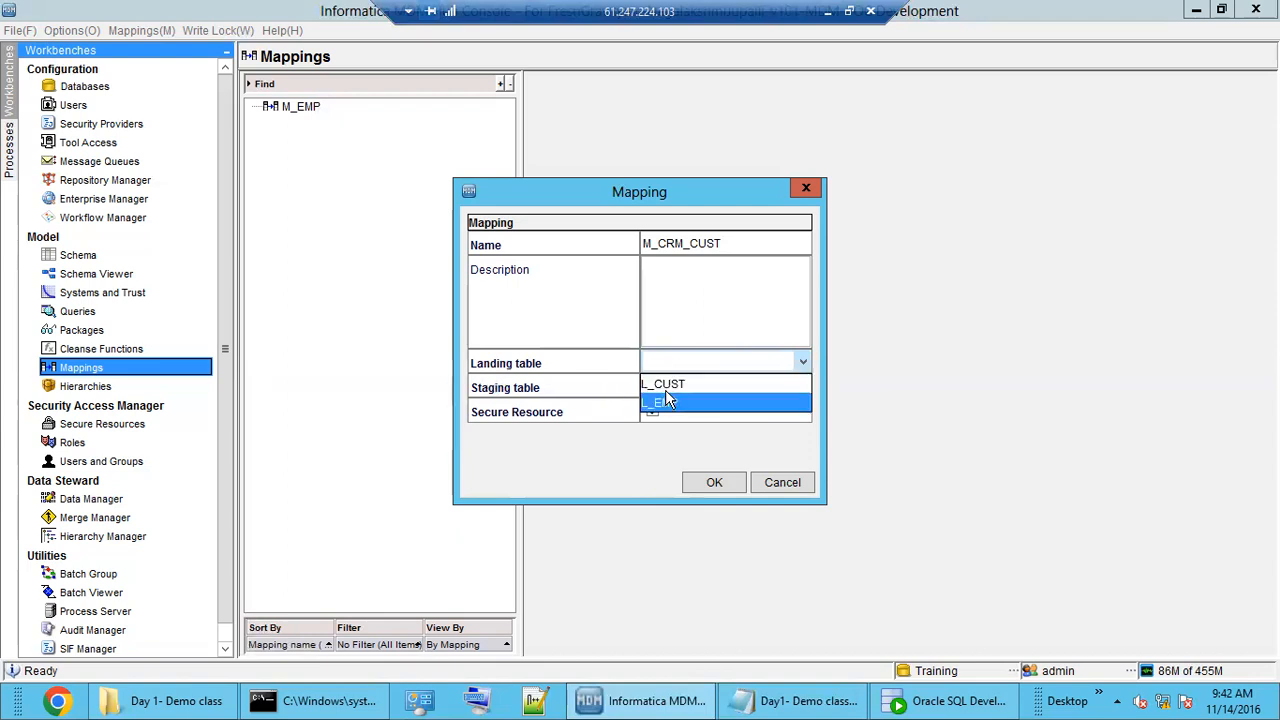
left_click(678, 390)
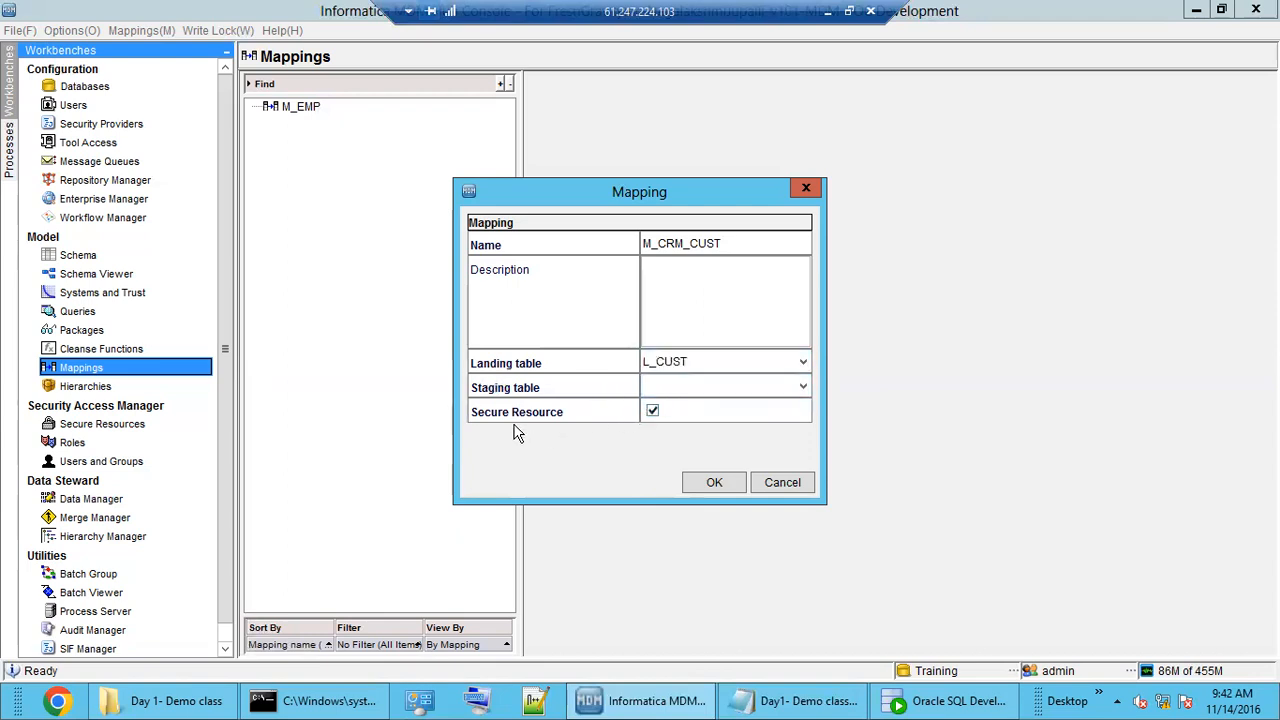
left_click(679, 394)
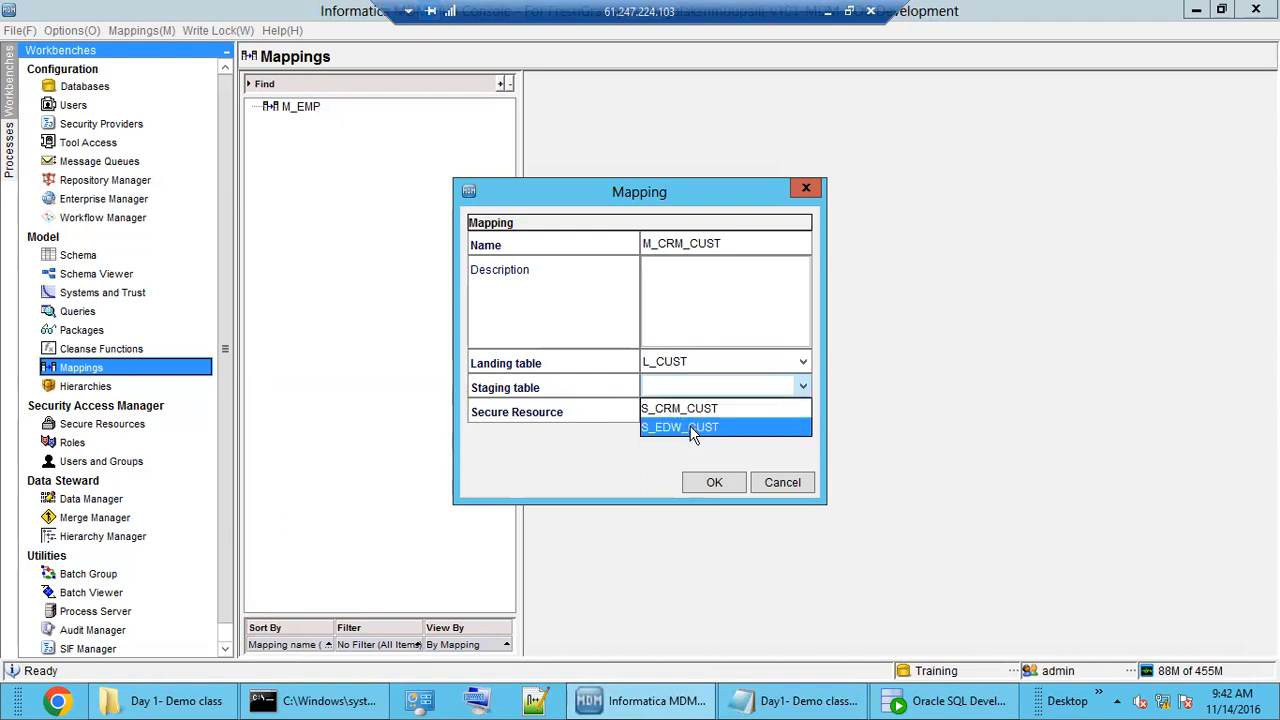
left_click(684, 408)
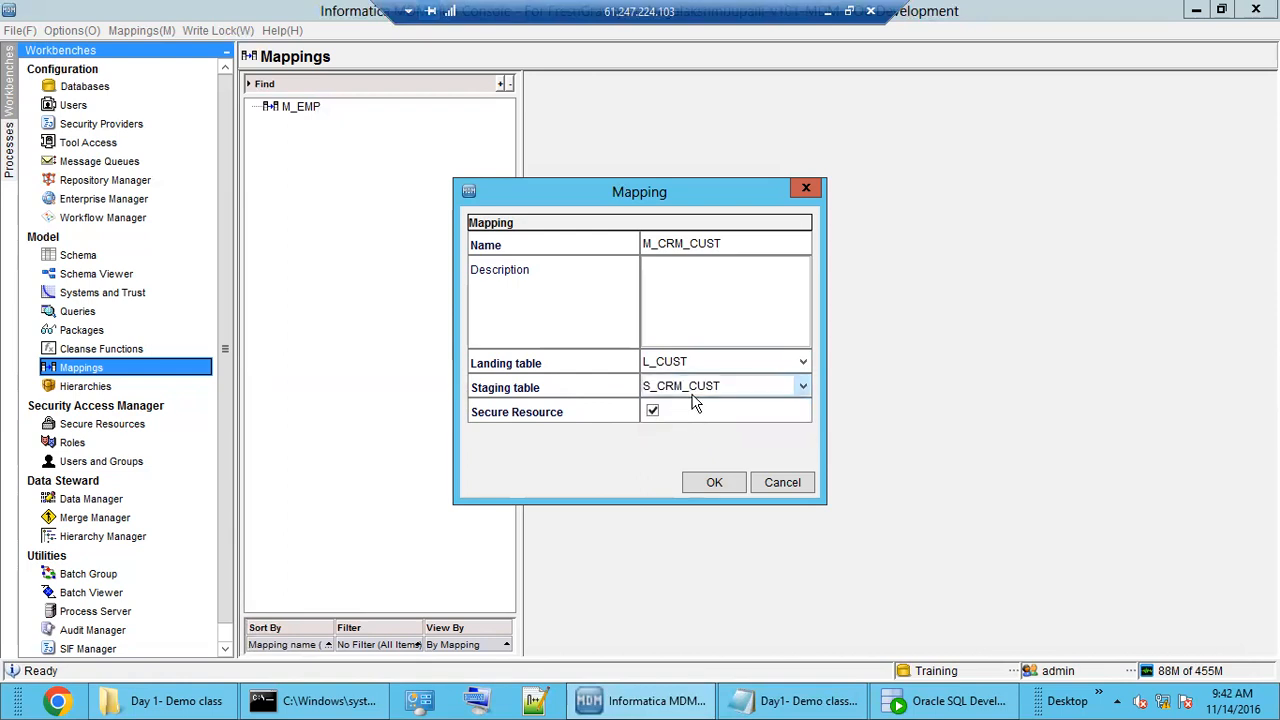
double_click(666, 242)
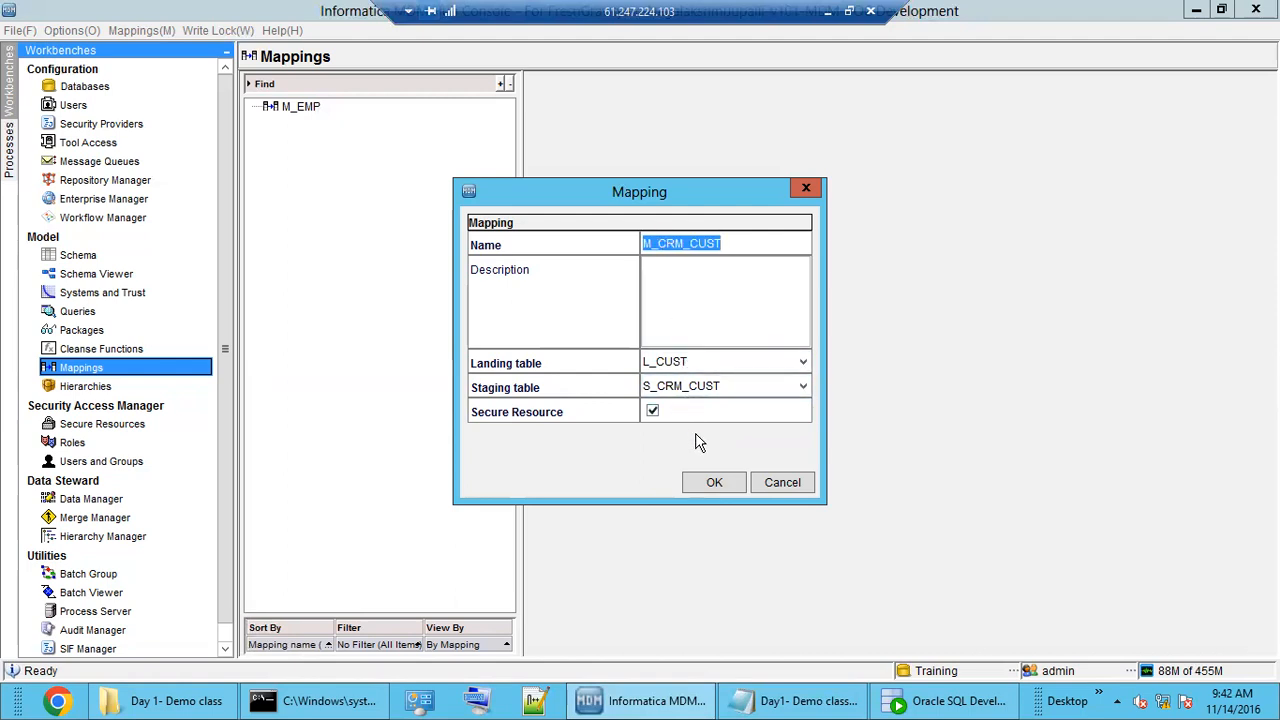
left_click(713, 484)
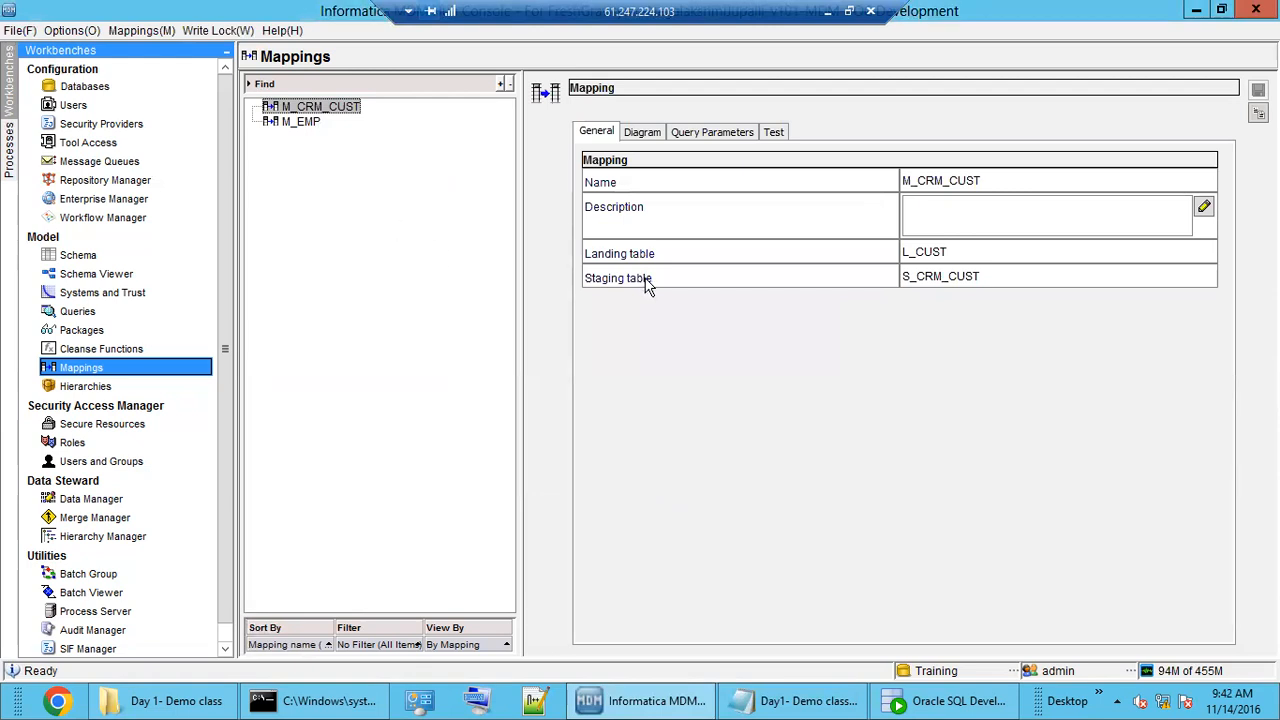
Auto-map matching columns between L_CUST and S_CRM_CUST in the mapping diagram.
left_click(642, 132)
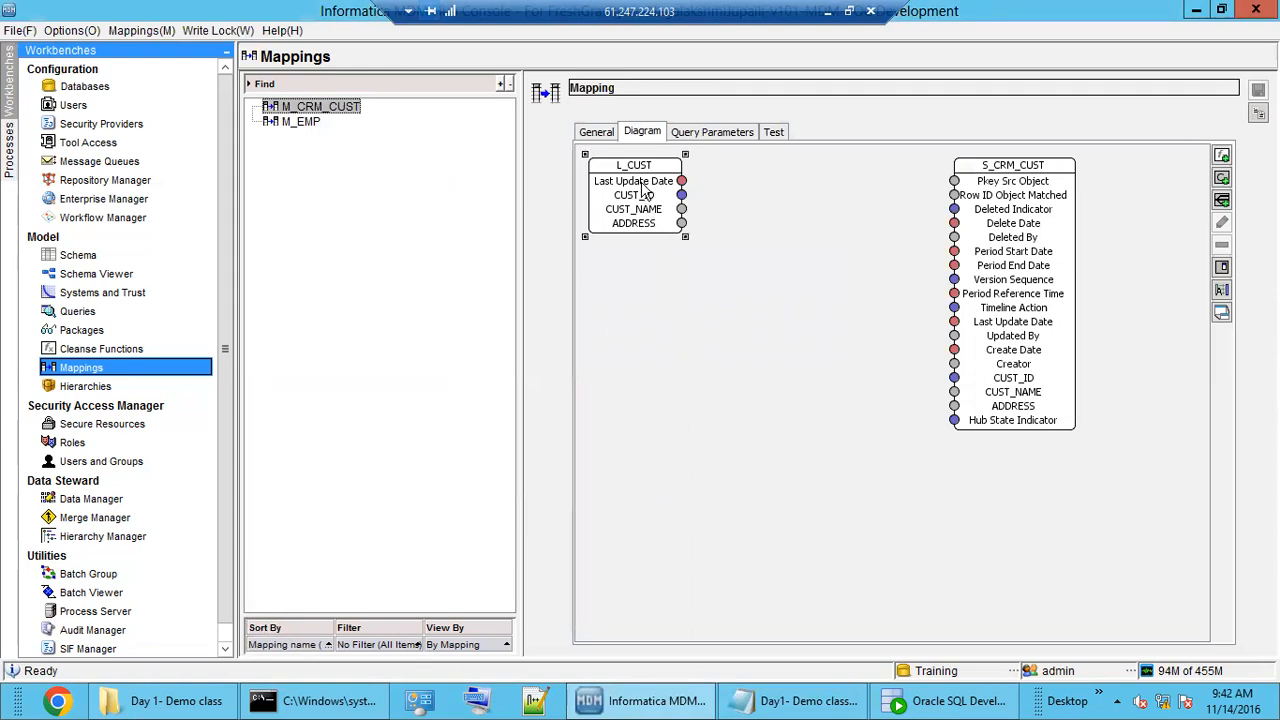
left_click(1036, 292)
right_click(730, 294)
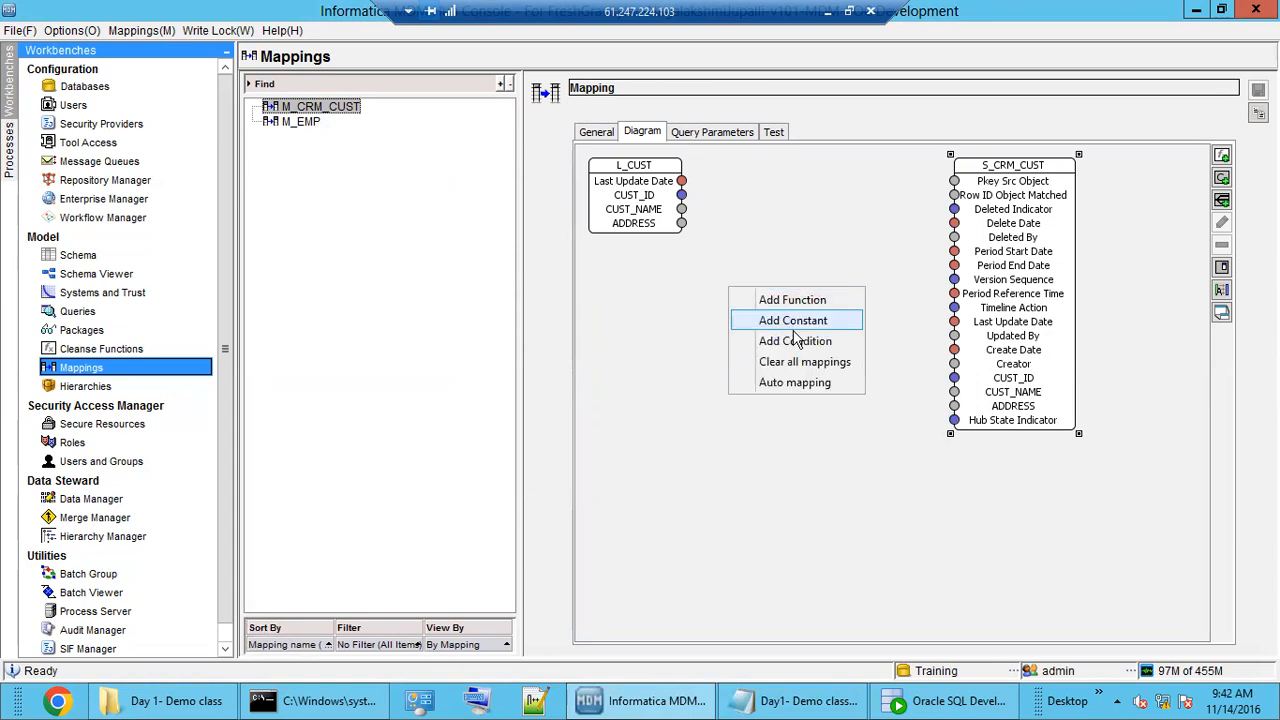
left_click(800, 383)
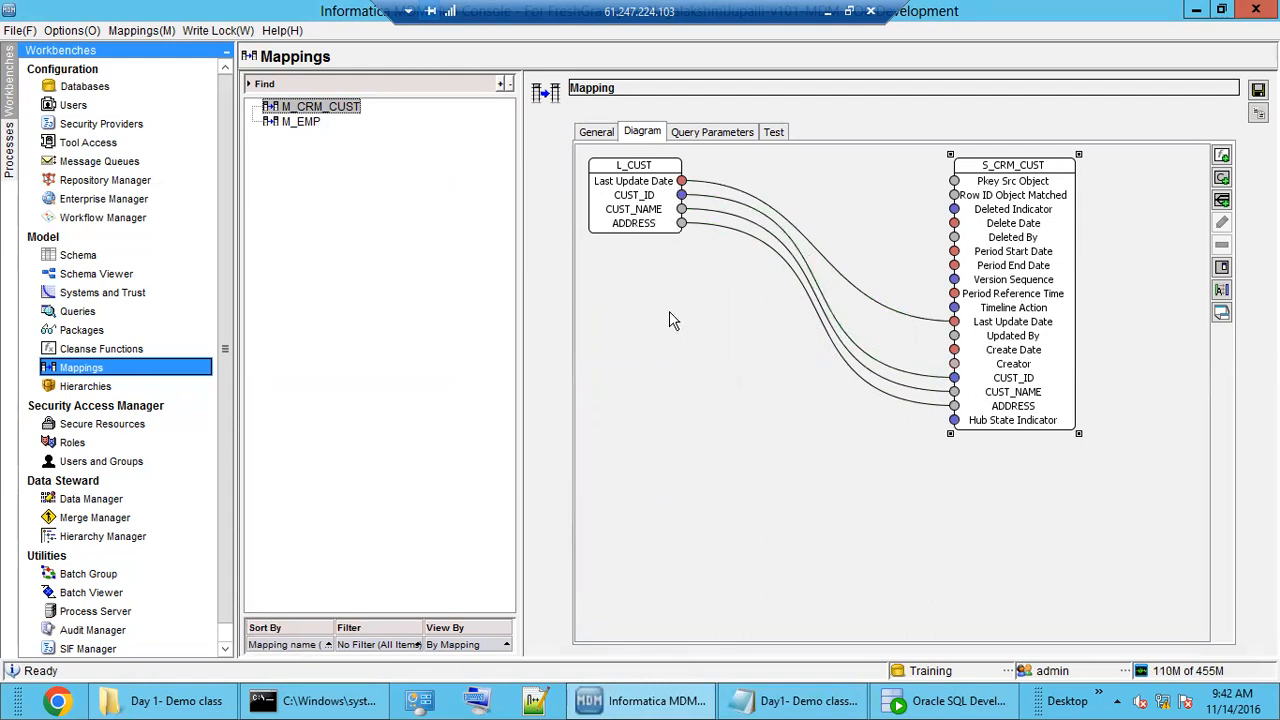
Replace the auto-created Last Update Date link with a new L_CUST-to-S_CRM_CUST connector.
left_click(839, 278)
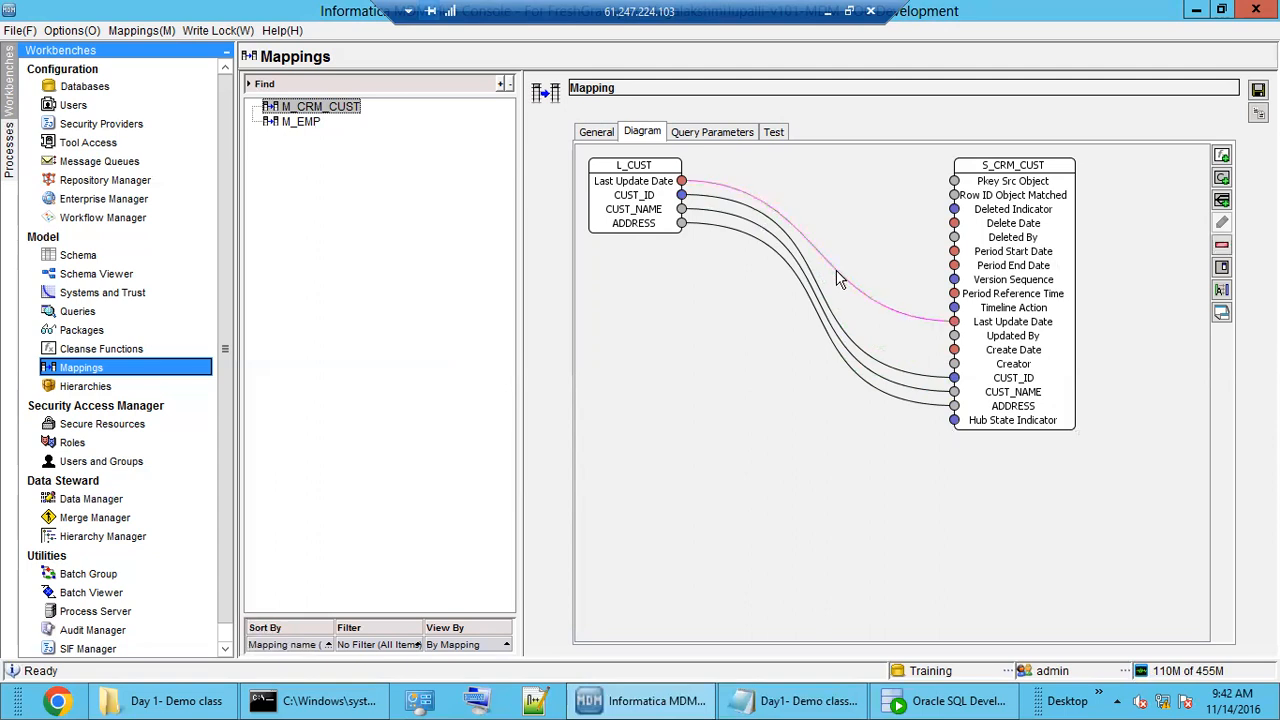
key("Delete")
left_click_drag(683, 185, 953, 321)
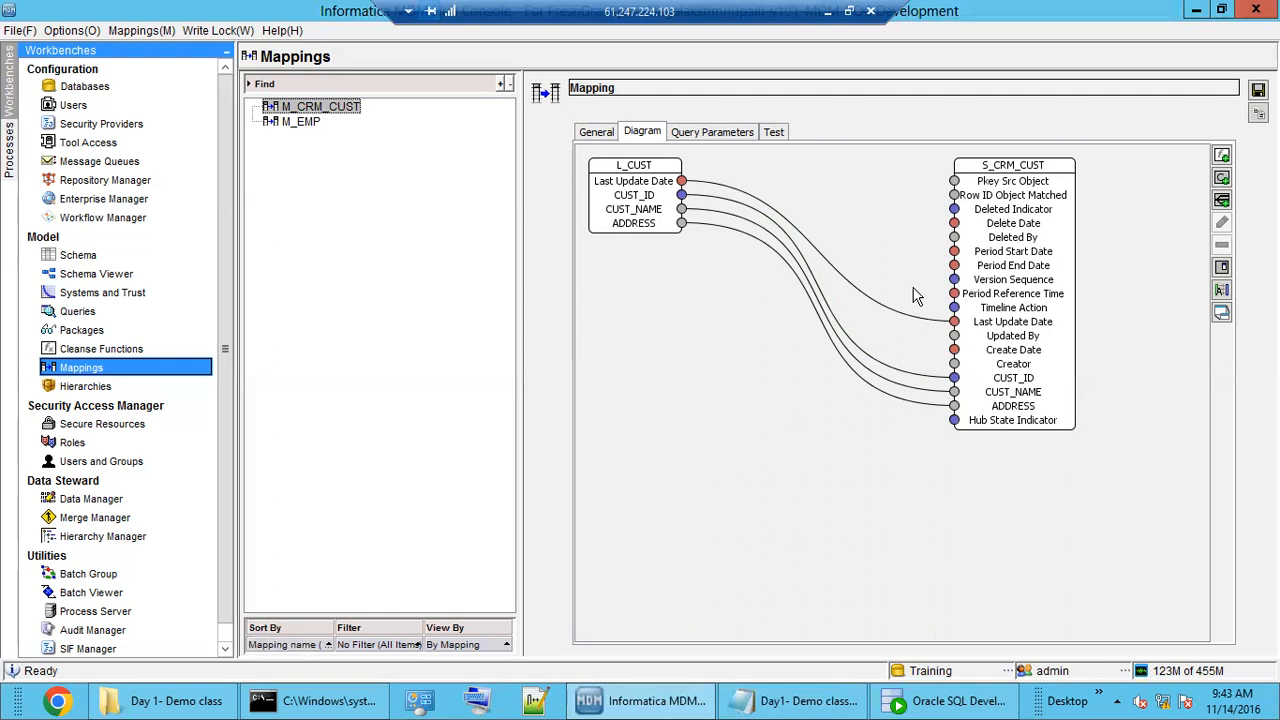
Link L_CUST's CUST_ID to S_CRM_CUST's Pkey Src Object, save, and view the query parameters.
left_click(997, 192)
left_click(683, 205)
left_click_drag(682, 195, 954, 181)
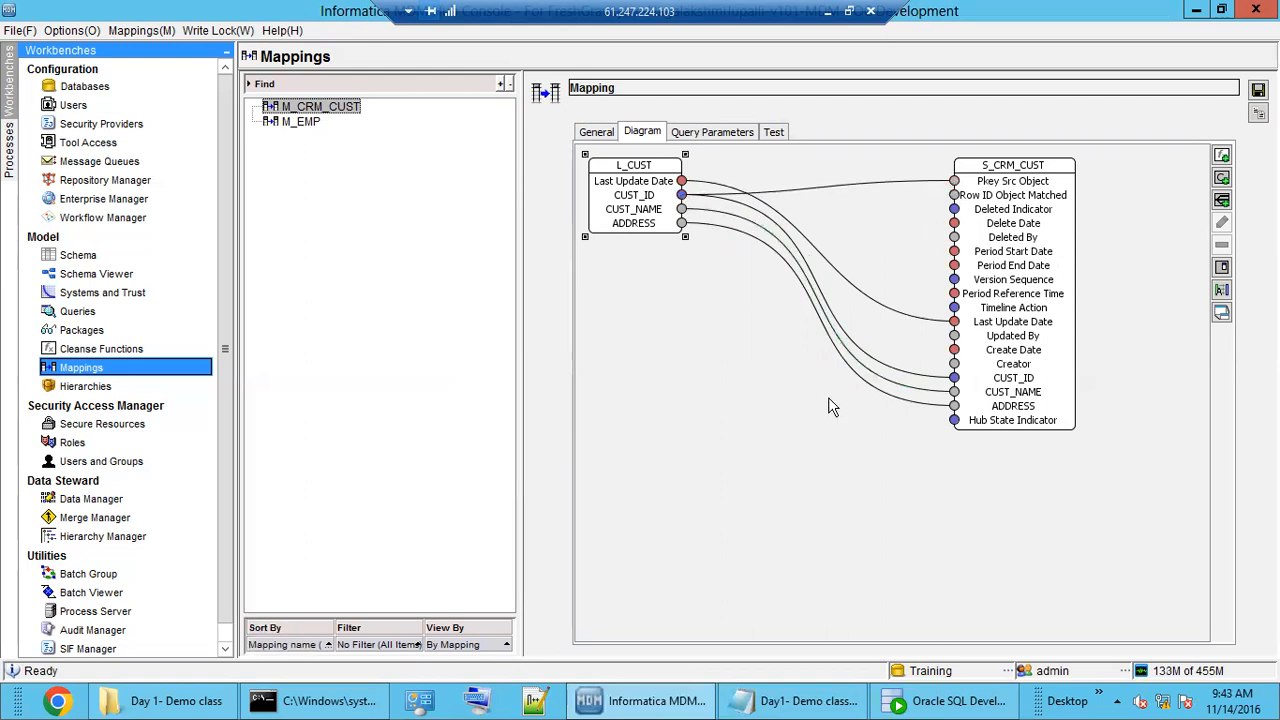
left_click(857, 186)
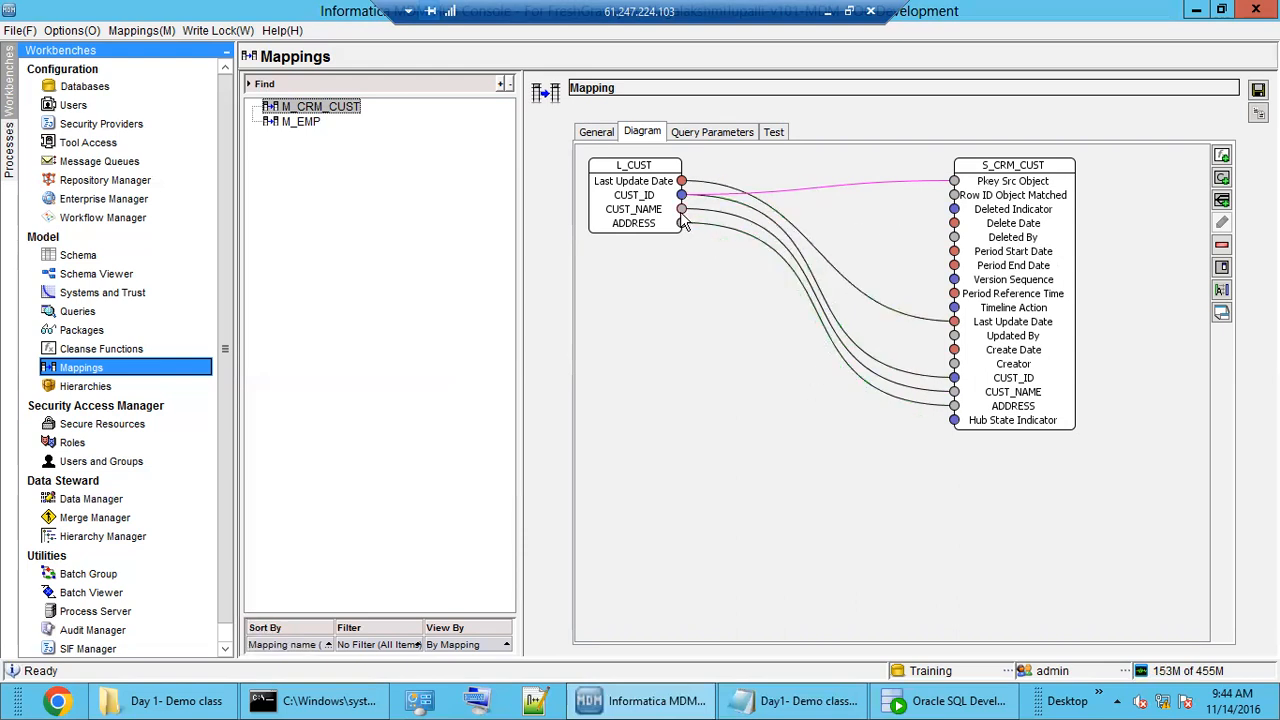
left_click(1257, 90)
left_click(700, 131)
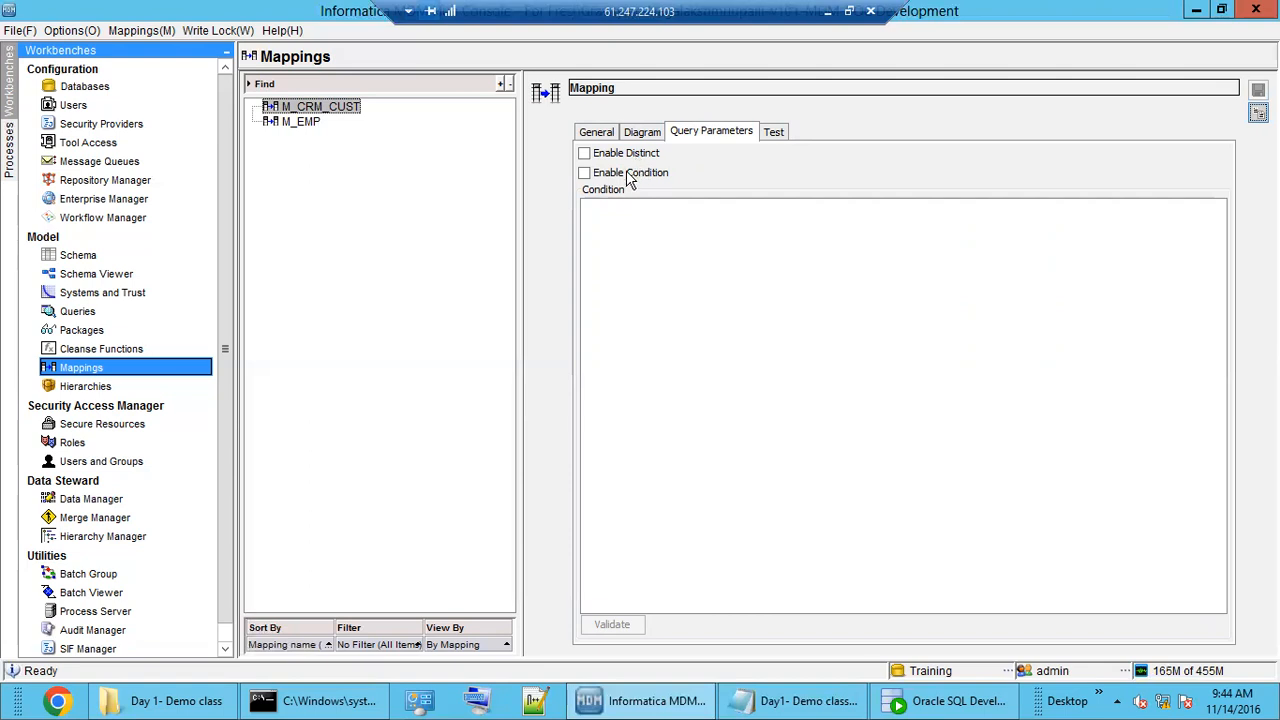
Enable the mapping's filter condition and enter SRC_SYSTEM='CRM'.
left_click(588, 177)
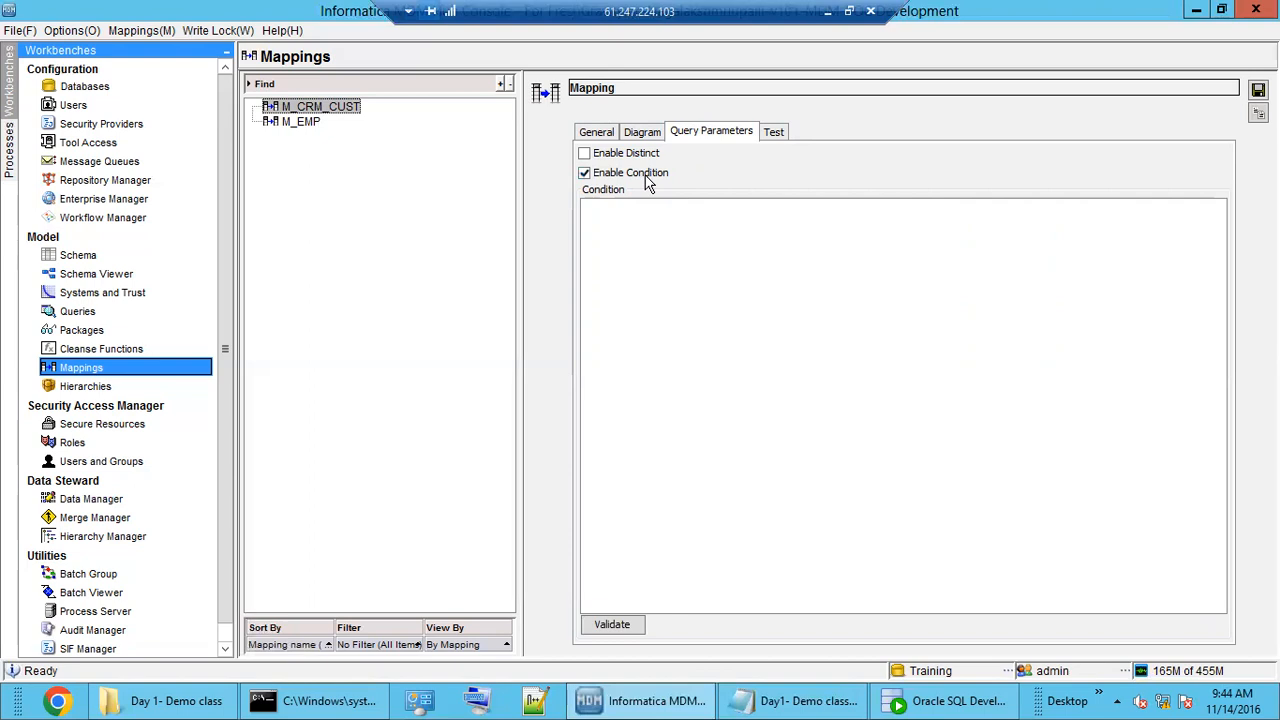
left_click(648, 232)
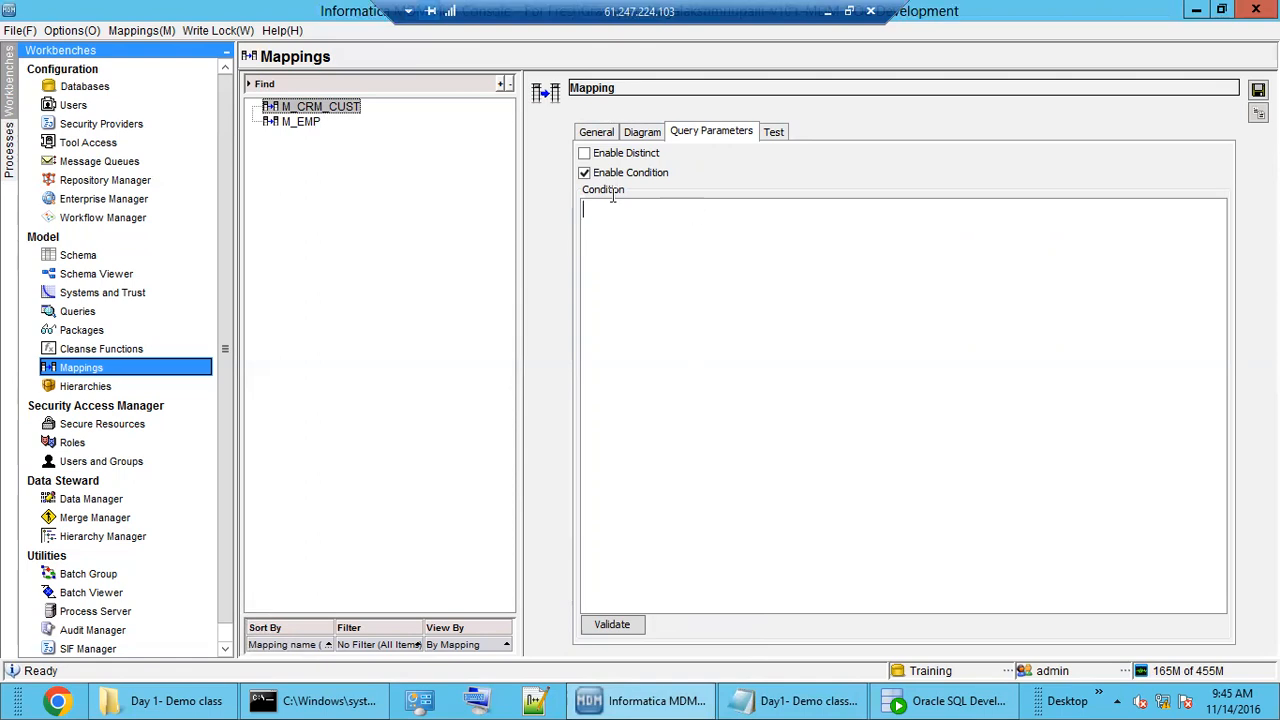
left_click(640, 132)
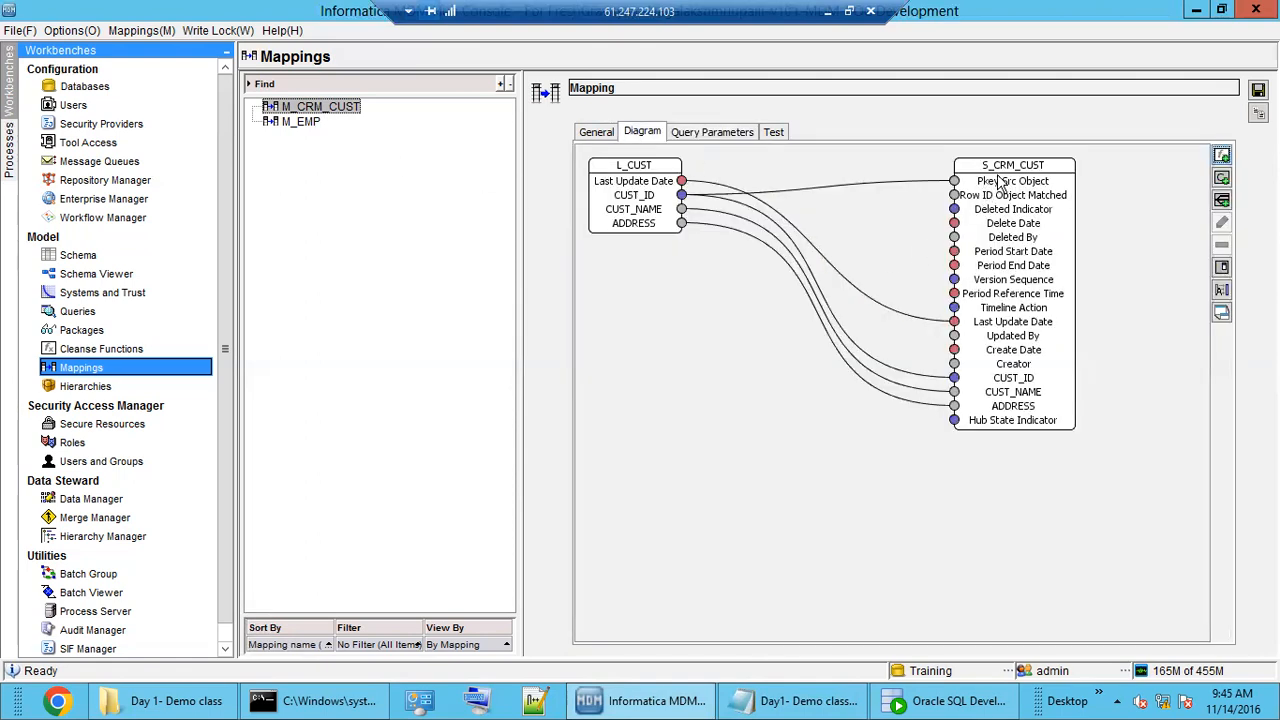
left_click(716, 136)
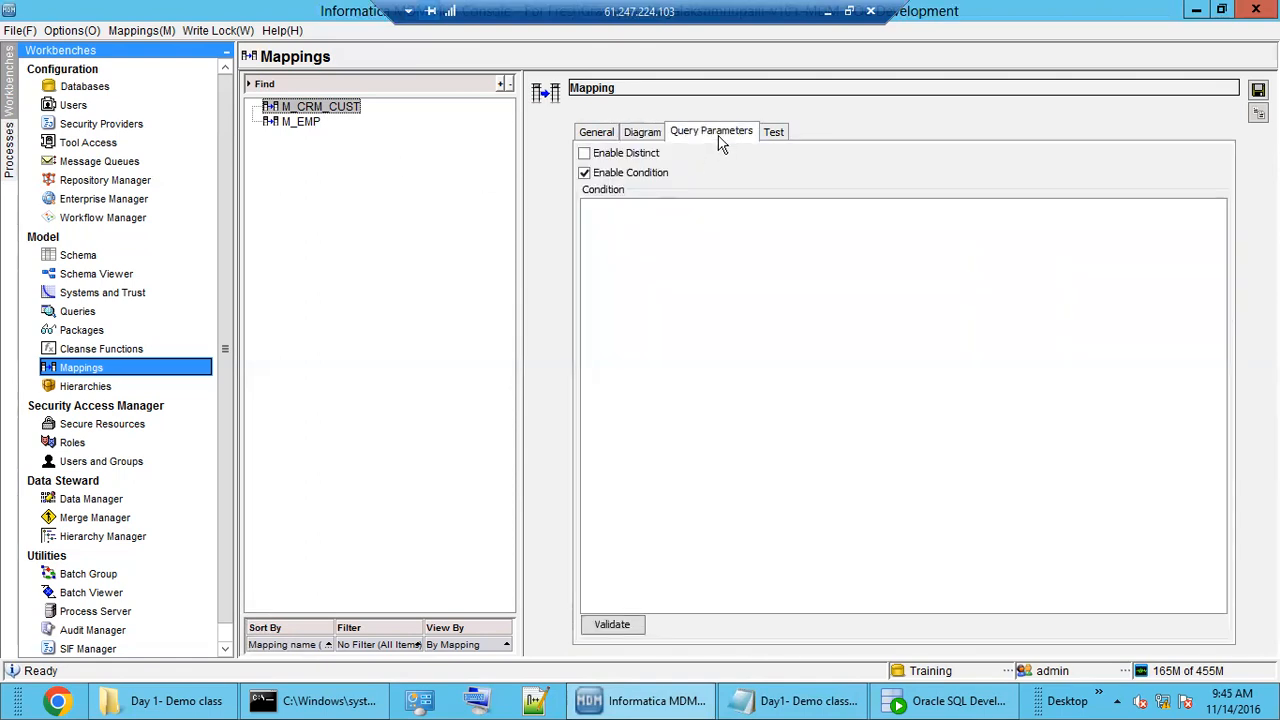
left_click(695, 230)
type("SRC_SY")
type("TEM='CRM")
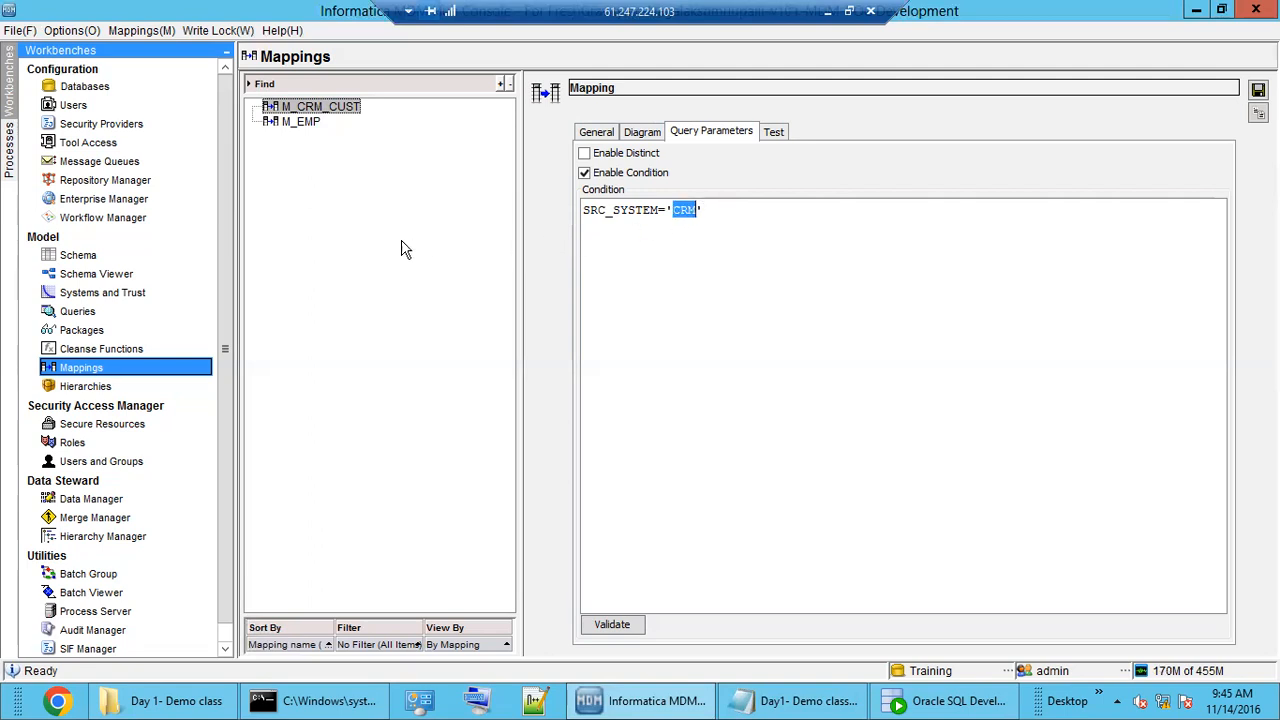
Check the SRC_SYSTEM='CRM' condition text, save the mapping, and switch to Oracle SQL Developer.
double_click(652, 215)
left_click(717, 210)
left_click_drag(660, 211, 594, 222)
double_click(586, 212)
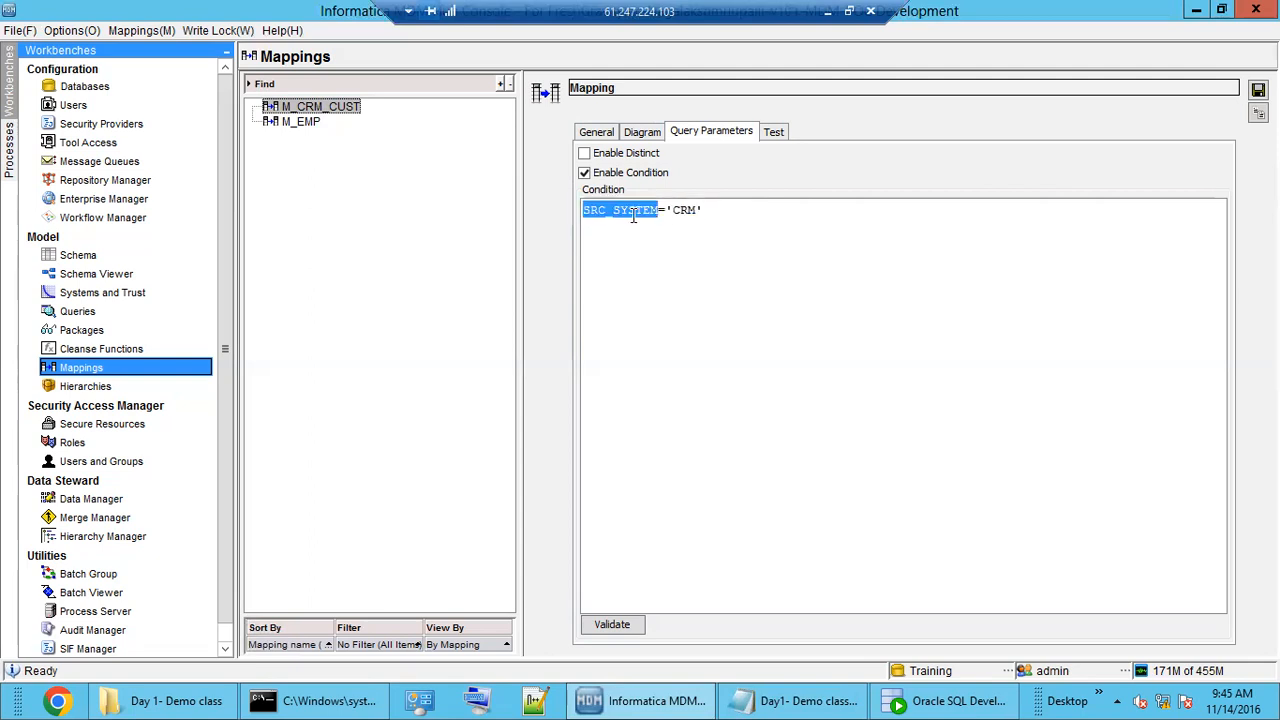
double_click(633, 215)
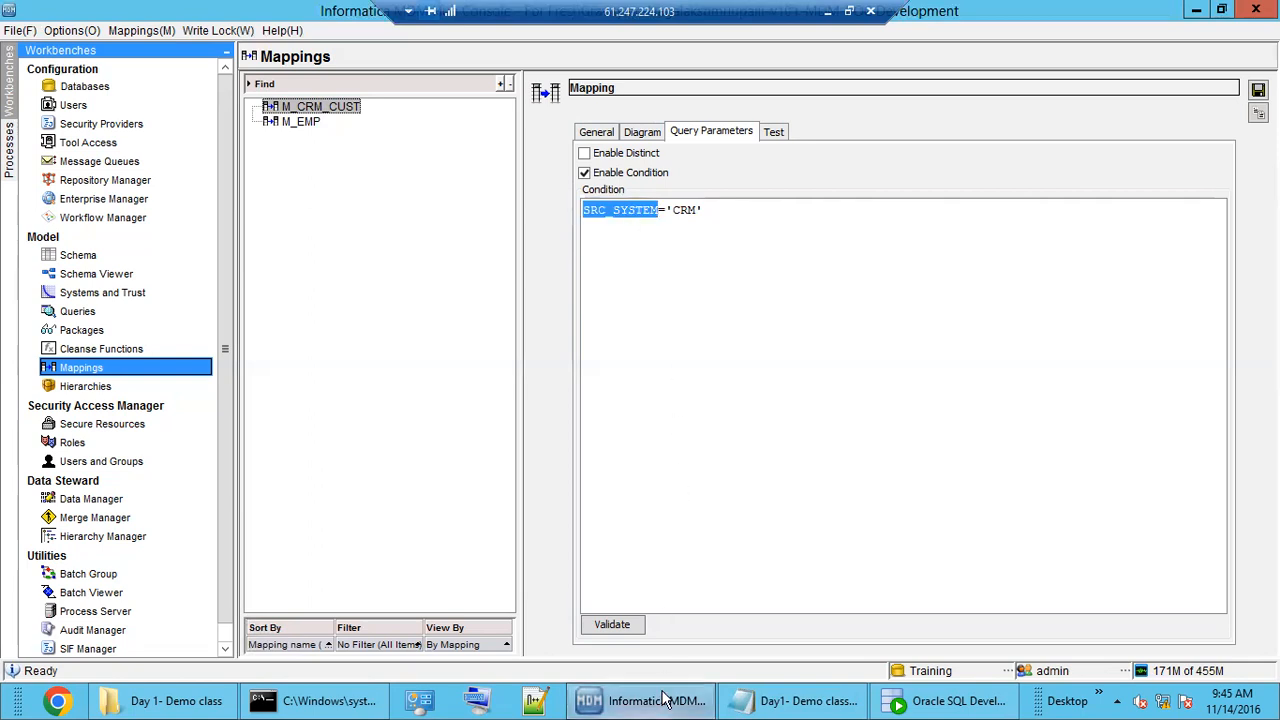
left_click(733, 215)
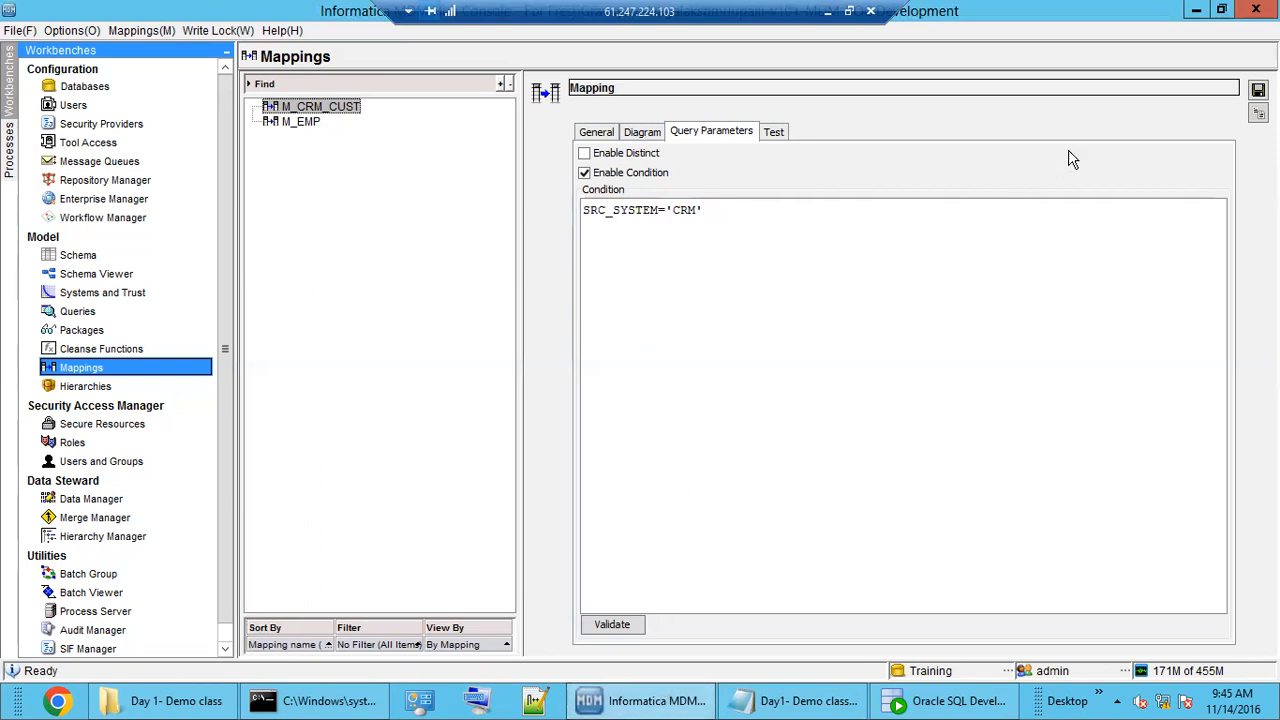
left_click(1257, 90)
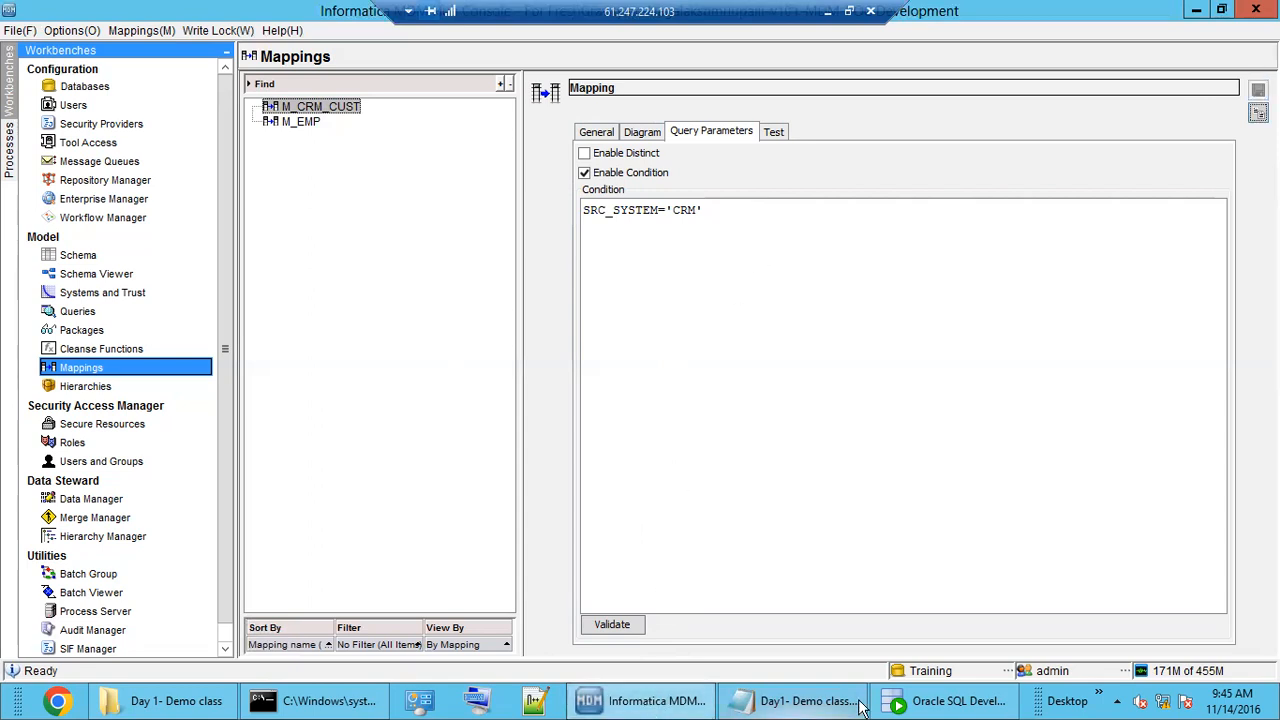
left_click(945, 700)
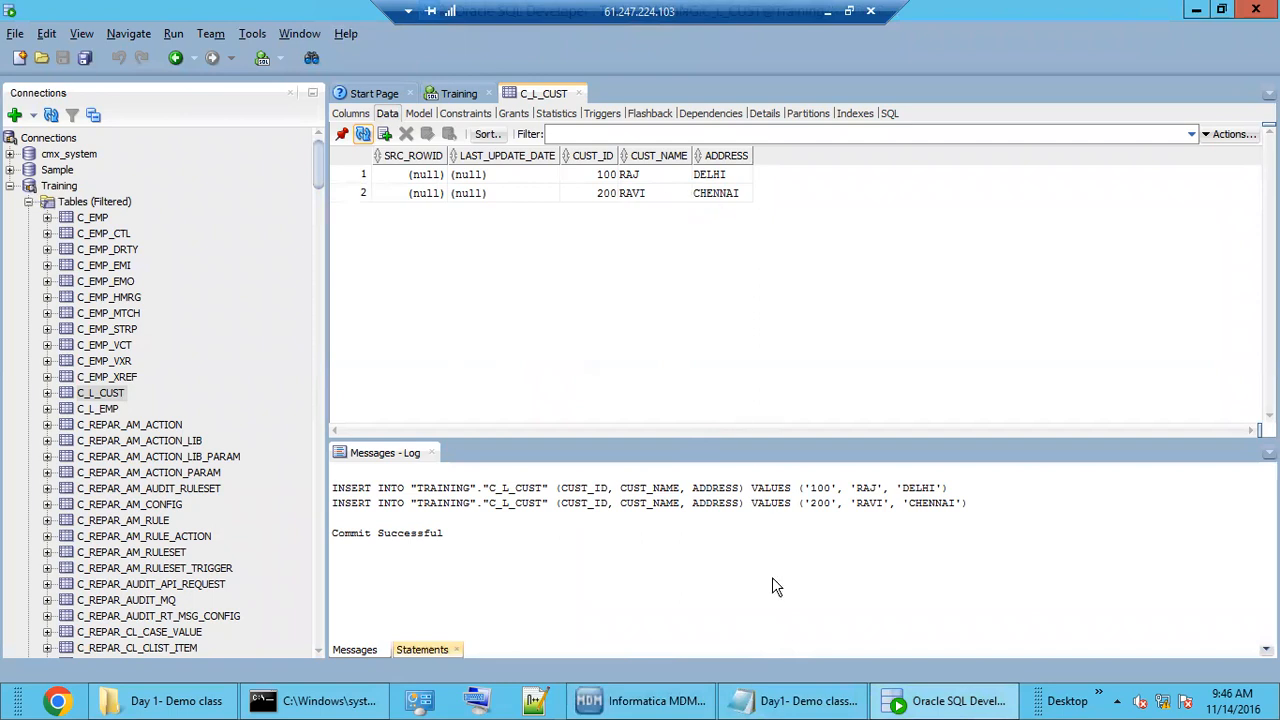
Review the C_L_CUST rows' values, such as CUST_ID 200 and address CHENNAI, then return to Hub Console.
left_click(637, 194)
left_click(684, 176)
left_click(704, 193)
left_click(655, 196)
left_click(607, 196)
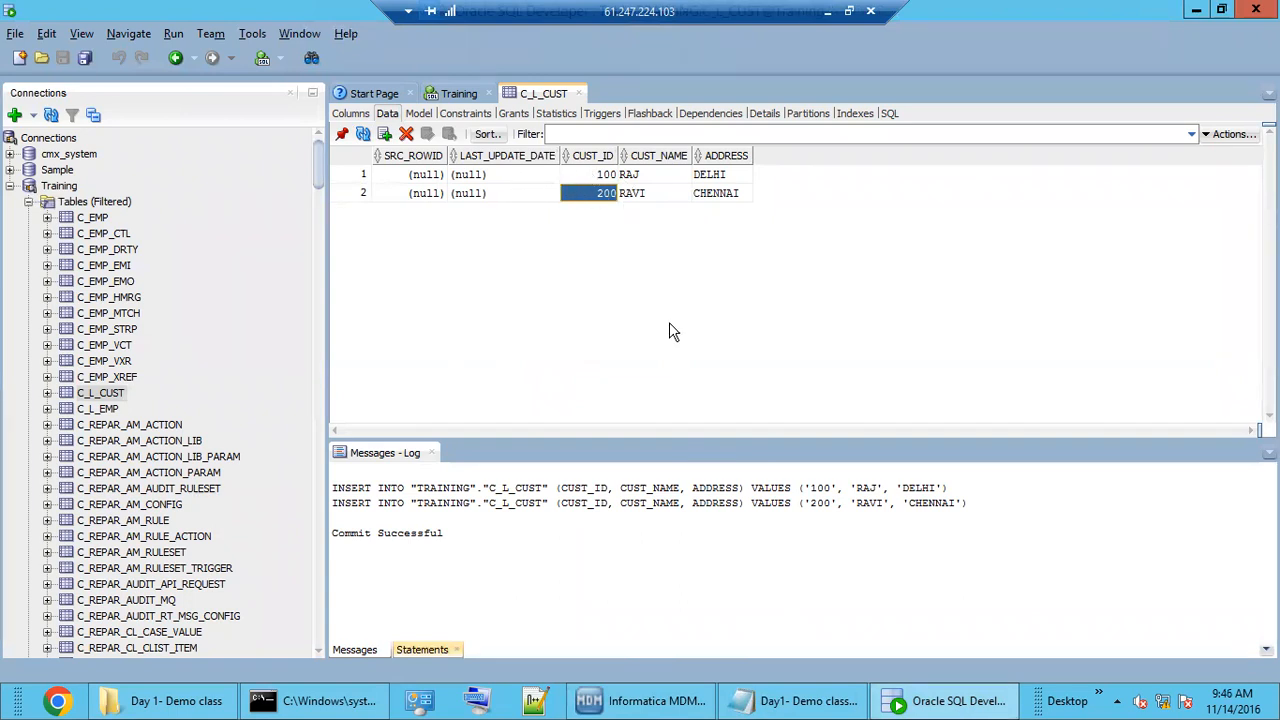
left_click(903, 706)
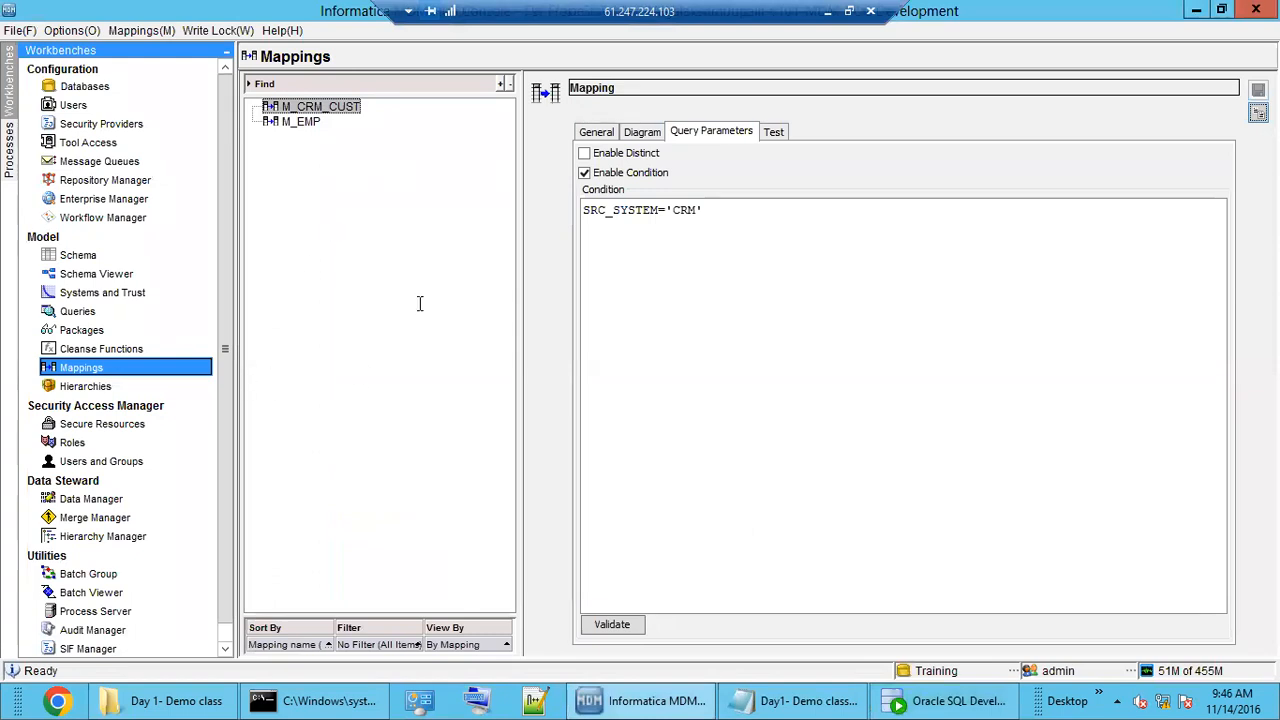
In the Schema tool, navigate from the EMP base object to the L_CUST landing table's columns.
left_click(80, 256)
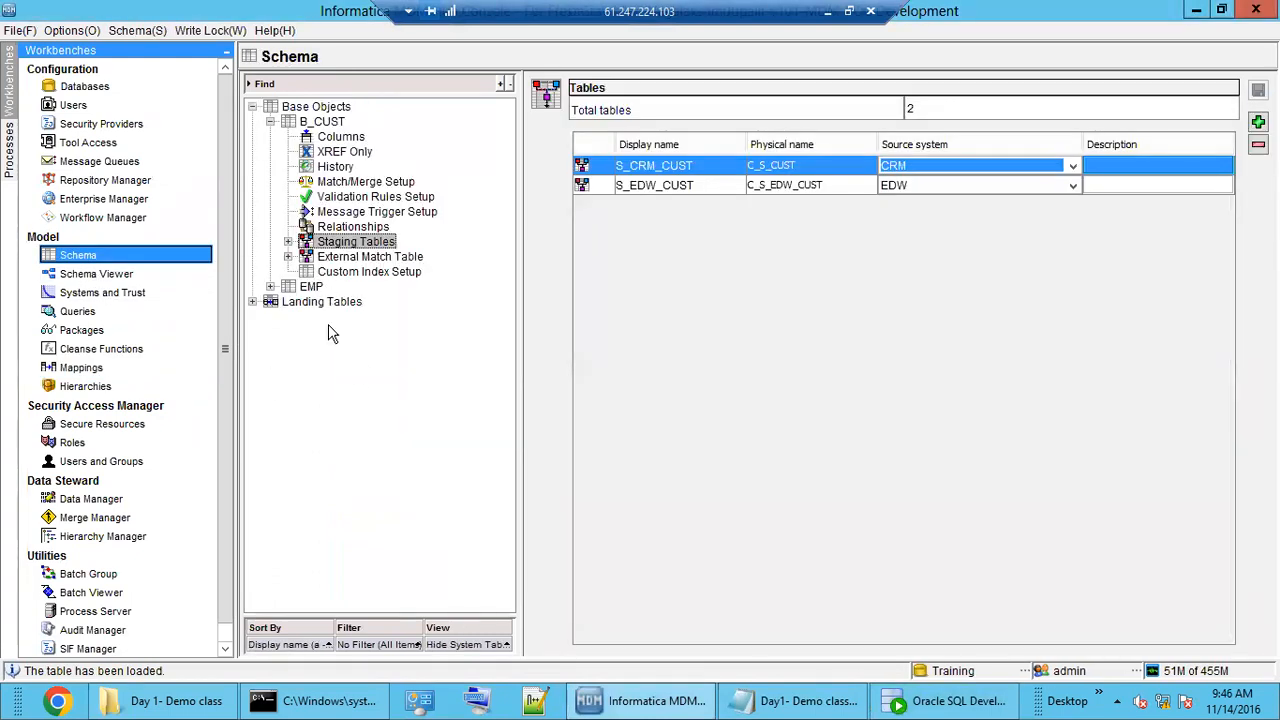
left_click(311, 287)
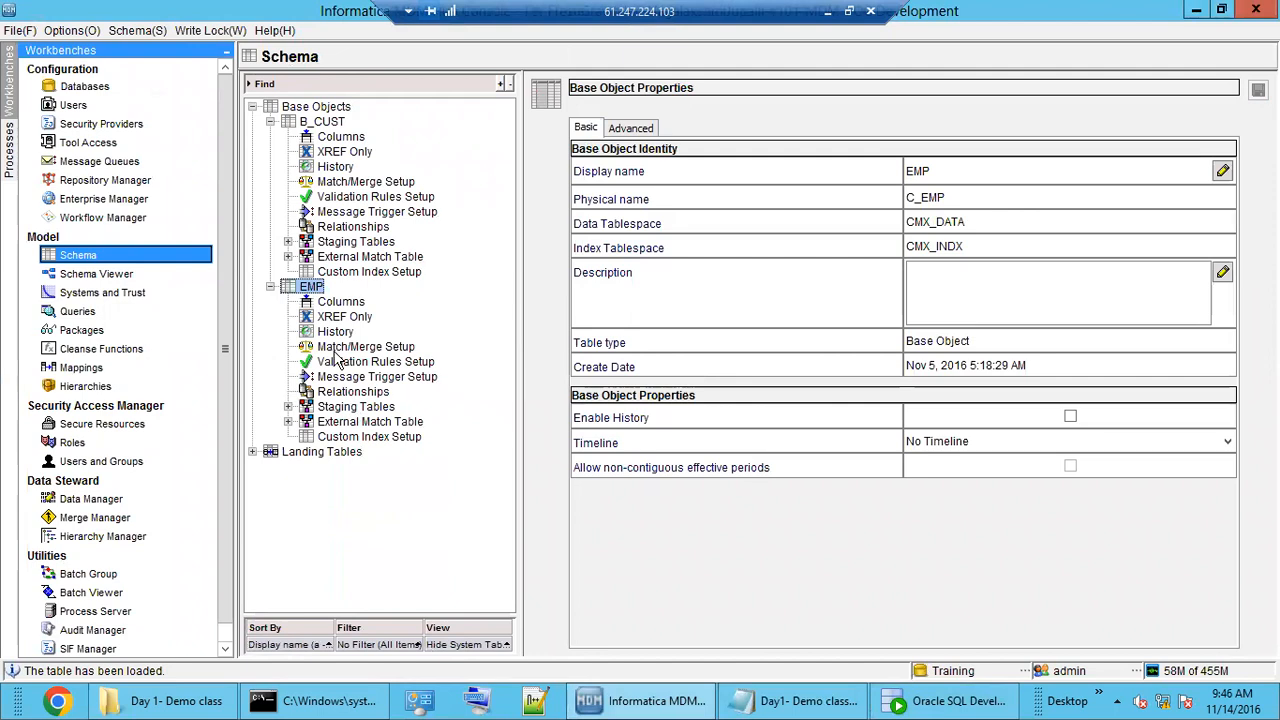
left_click(340, 304)
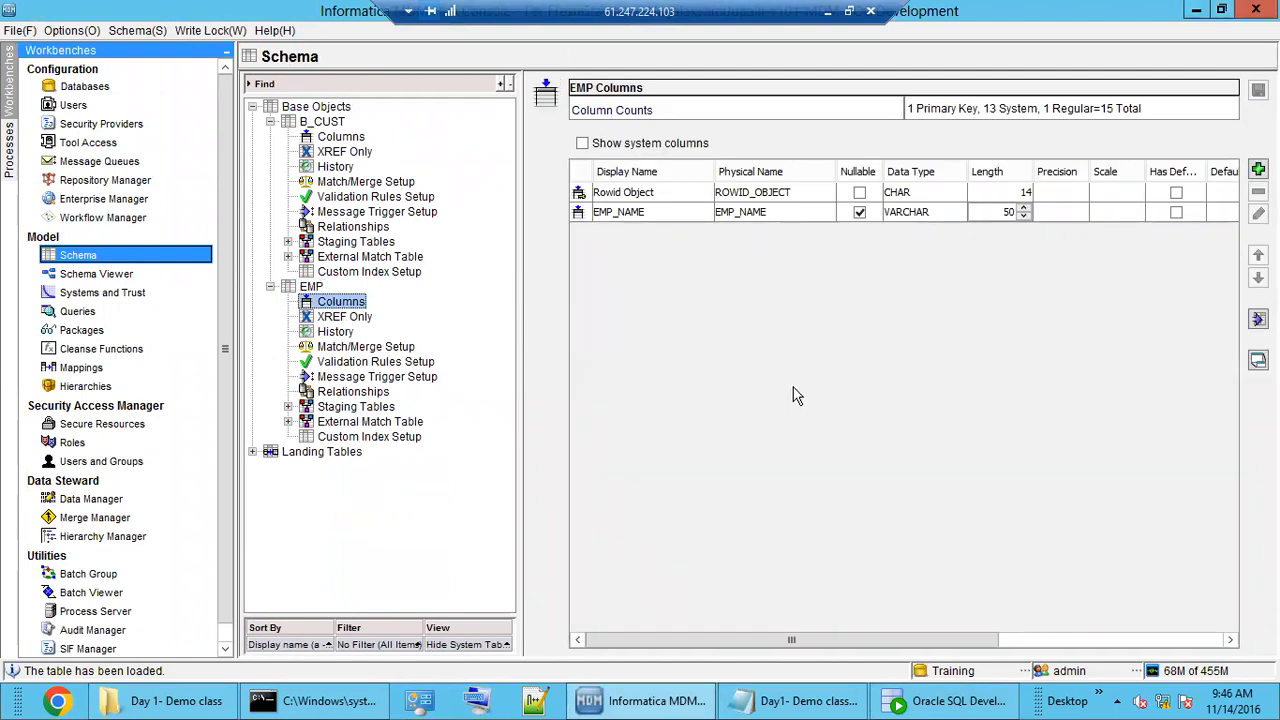
double_click(318, 289)
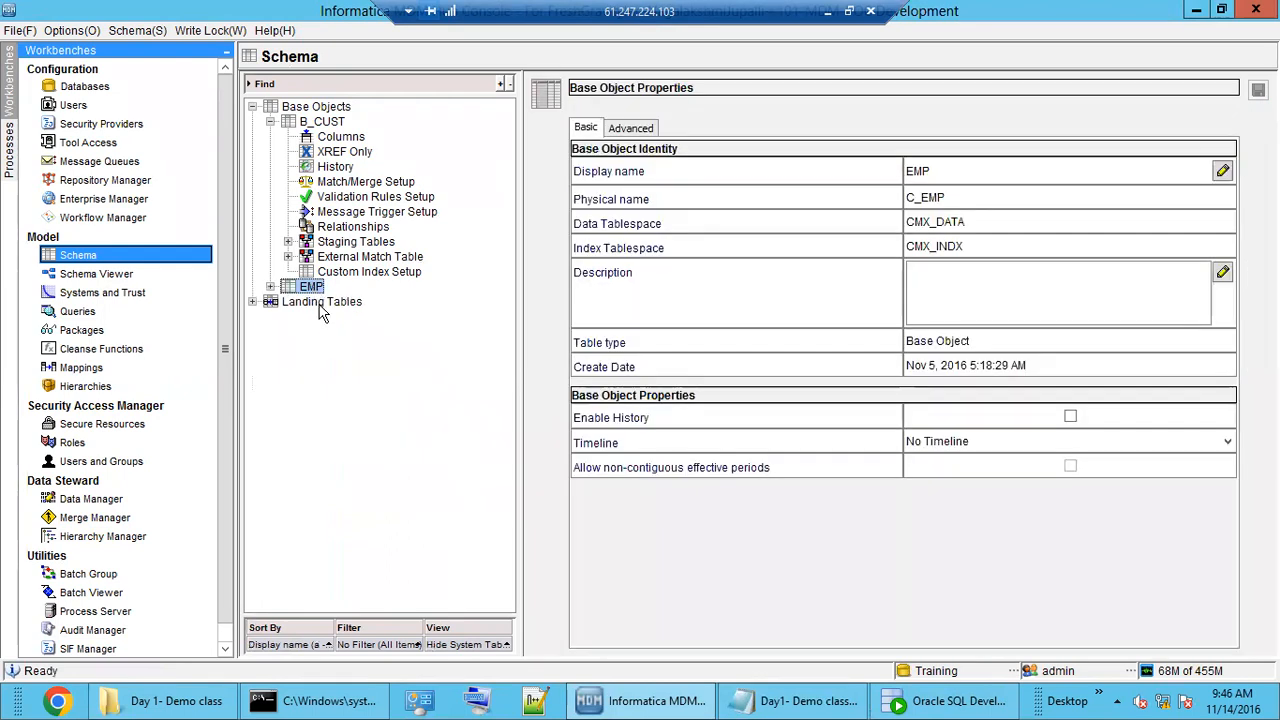
double_click(318, 302)
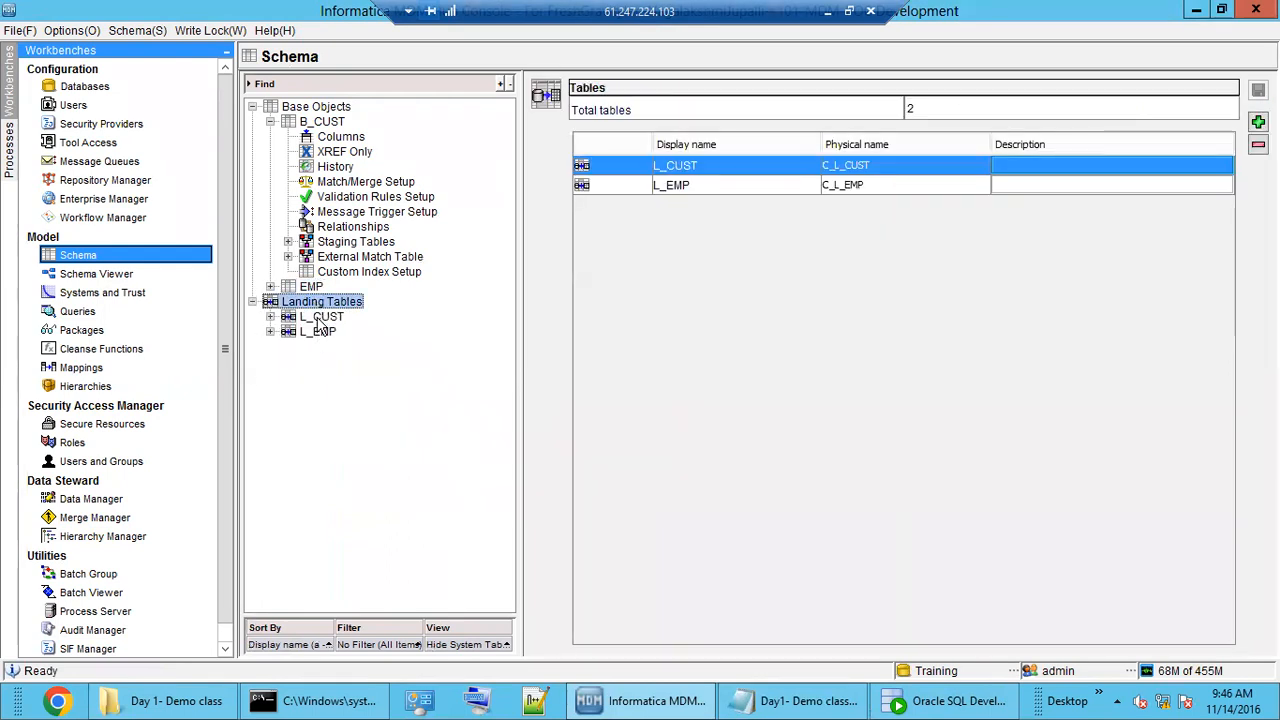
double_click(320, 317)
left_click(335, 332)
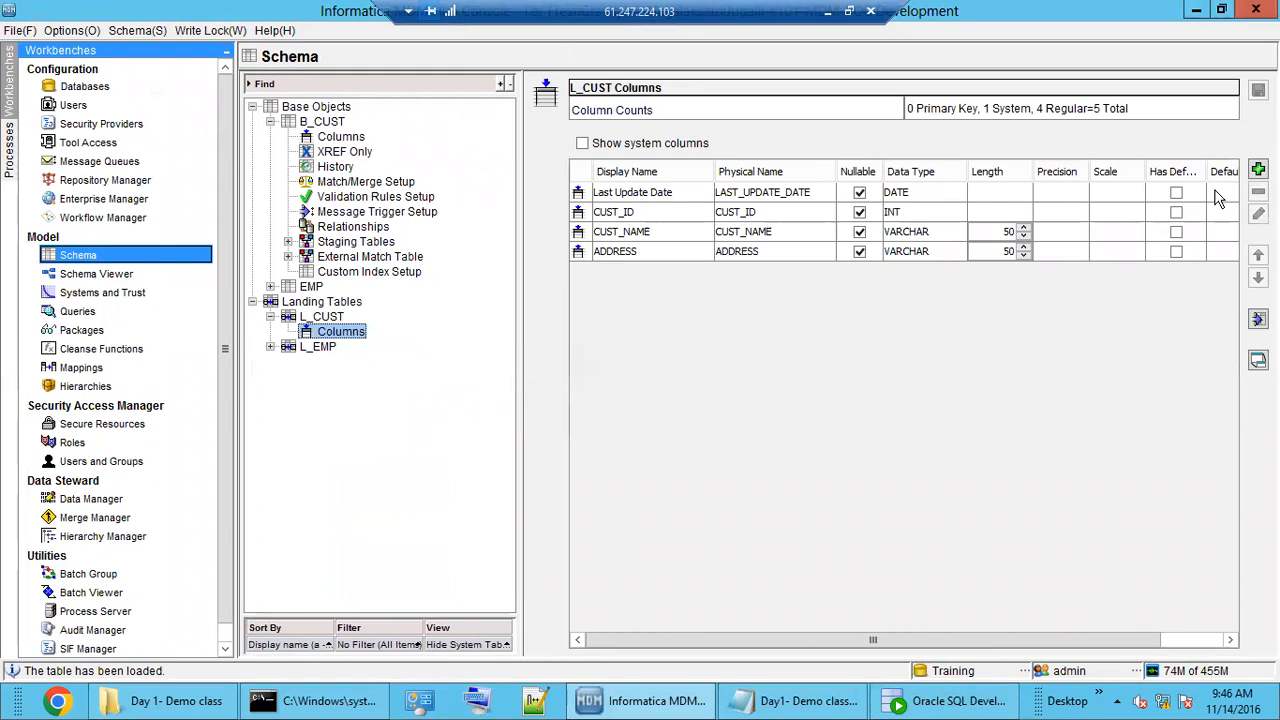
Add a SRC_SYSTEM VARCHAR(50) column to L_CUST and save the table.
left_click(1258, 170)
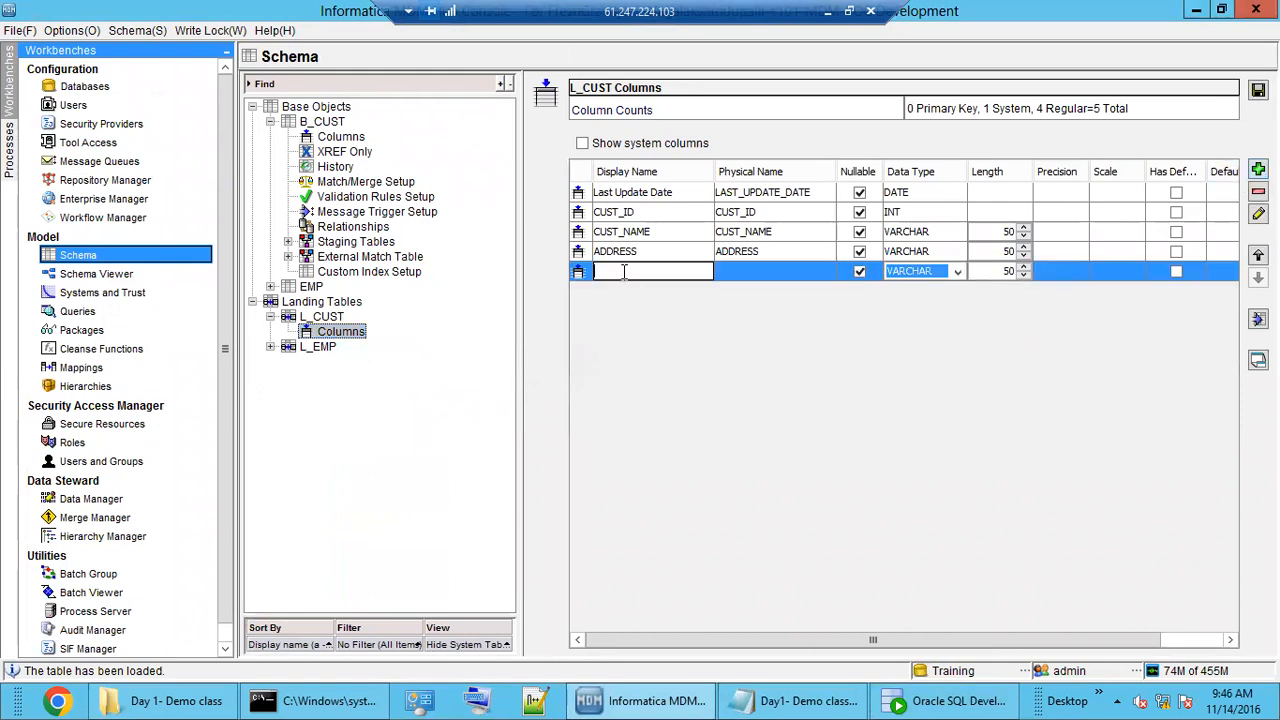
type("SRC_SYSTEM")
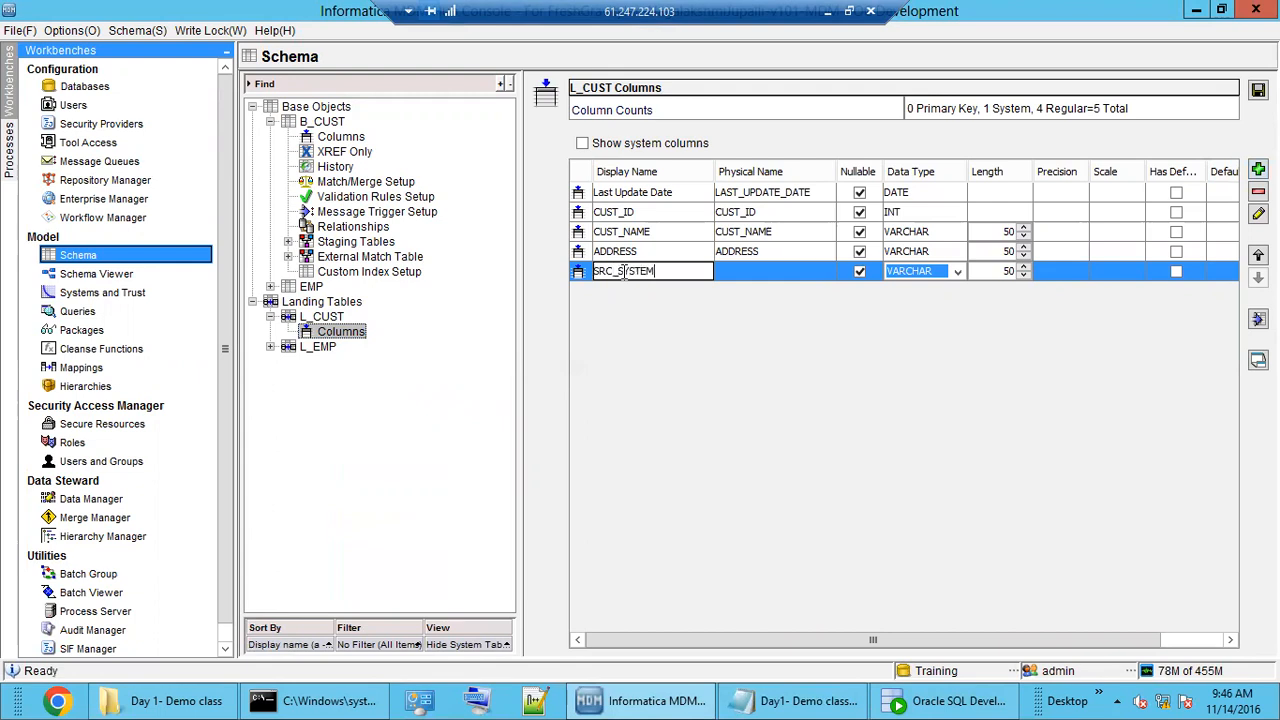
left_click(778, 277)
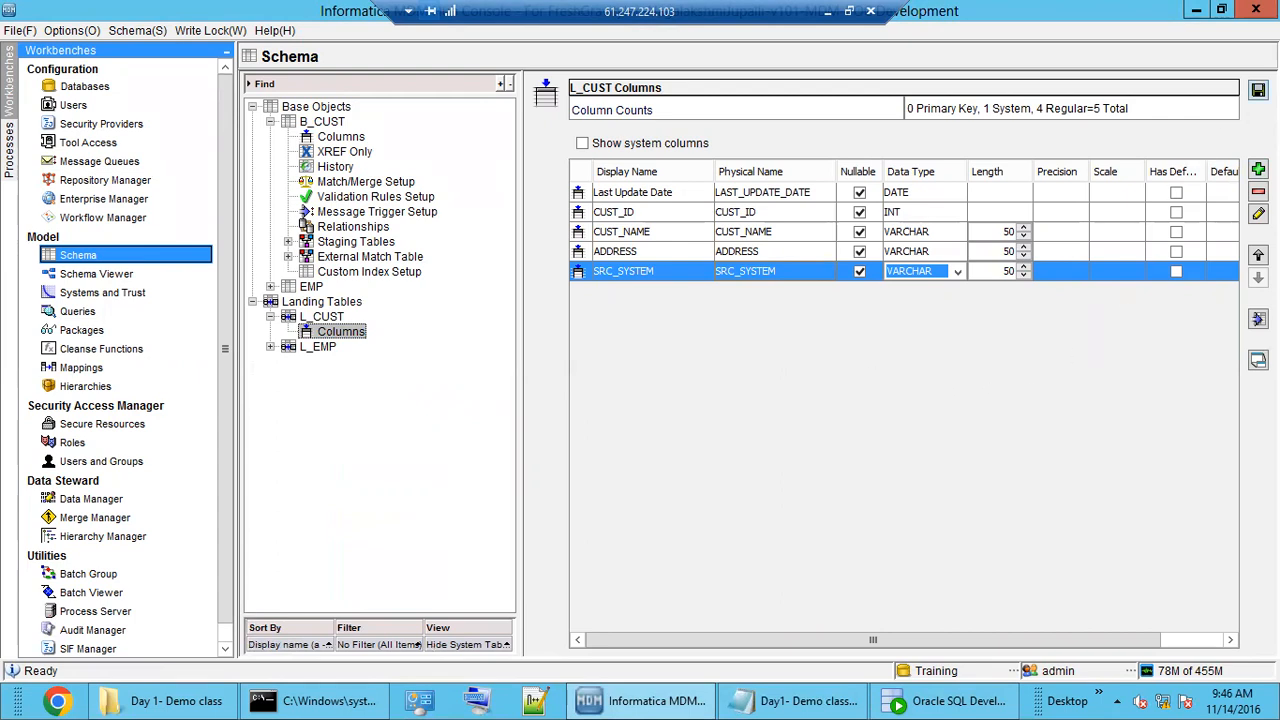
left_click(1258, 91)
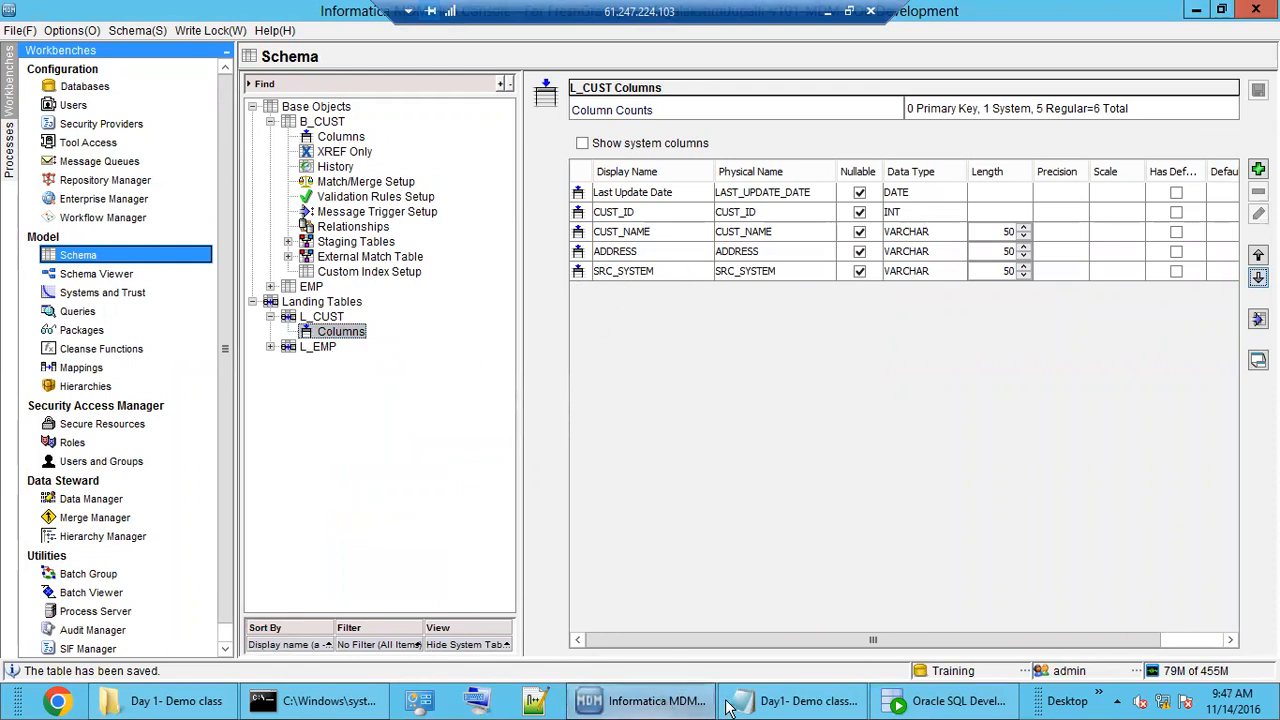
left_click(918, 703)
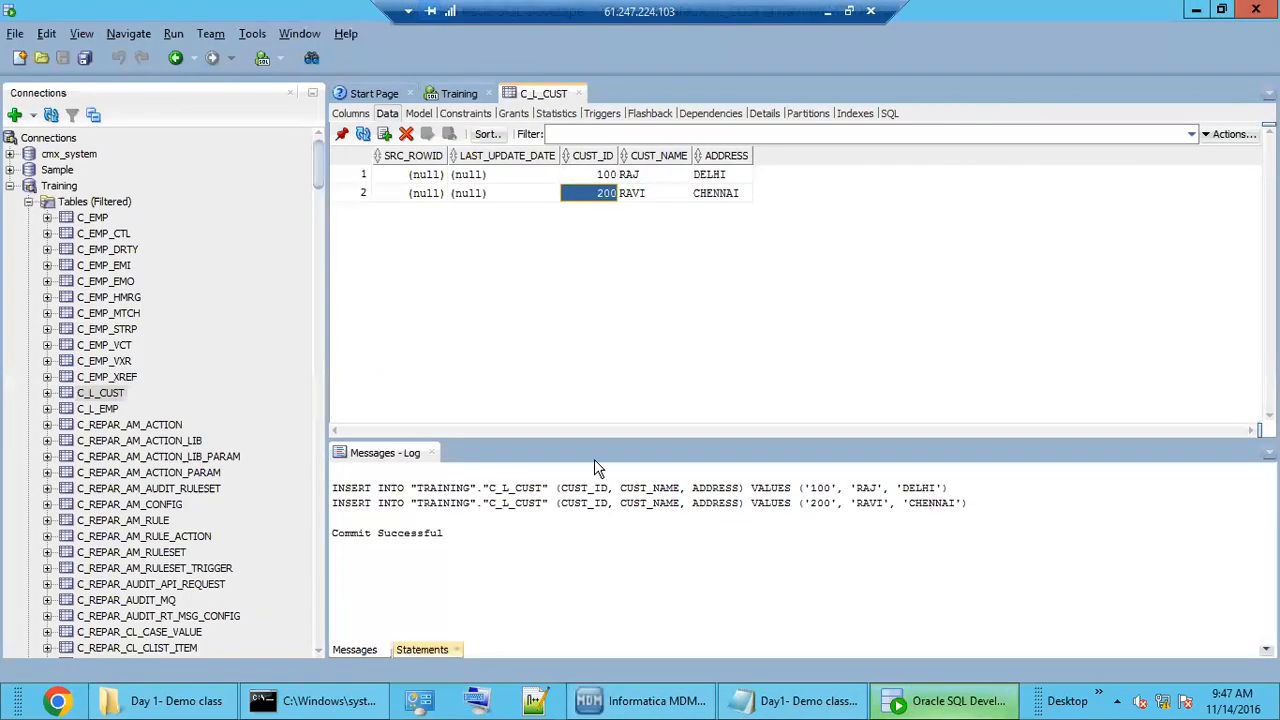
Refresh the C_L_CUST data and set the two rows' SRC_SYSTEM to CRM and EDW.
left_click(364, 136)
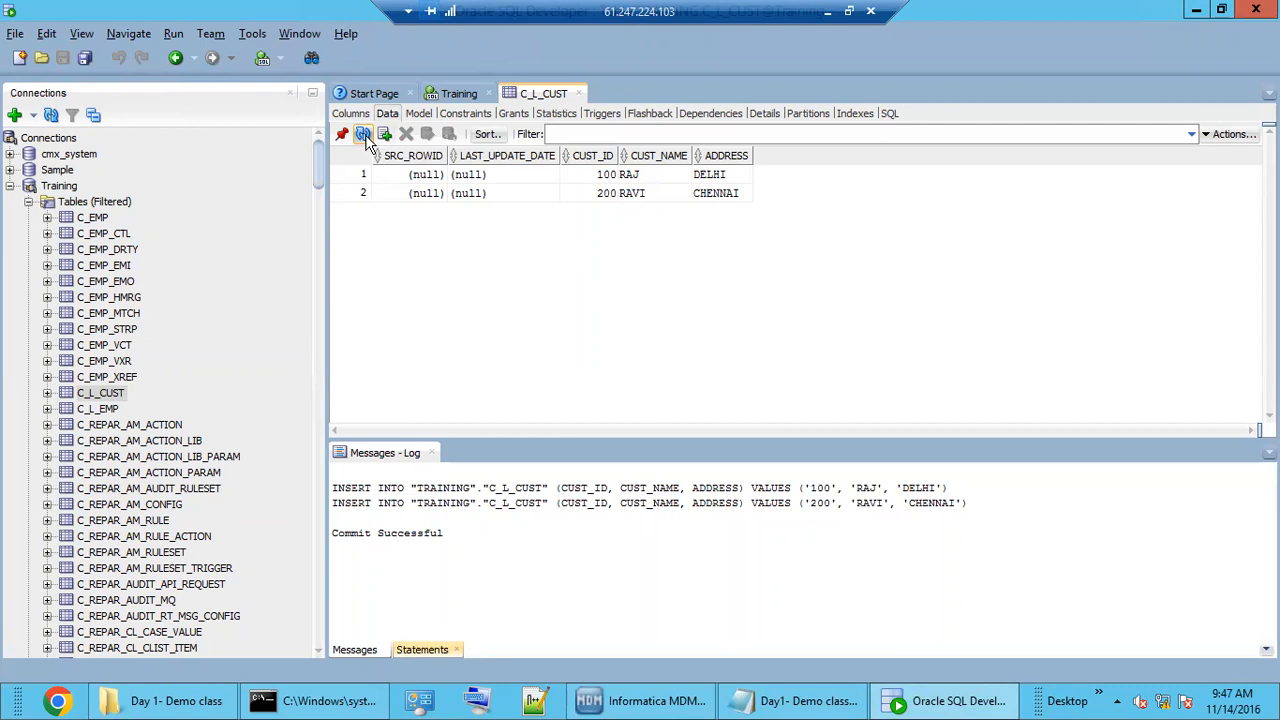
right_click(99, 396)
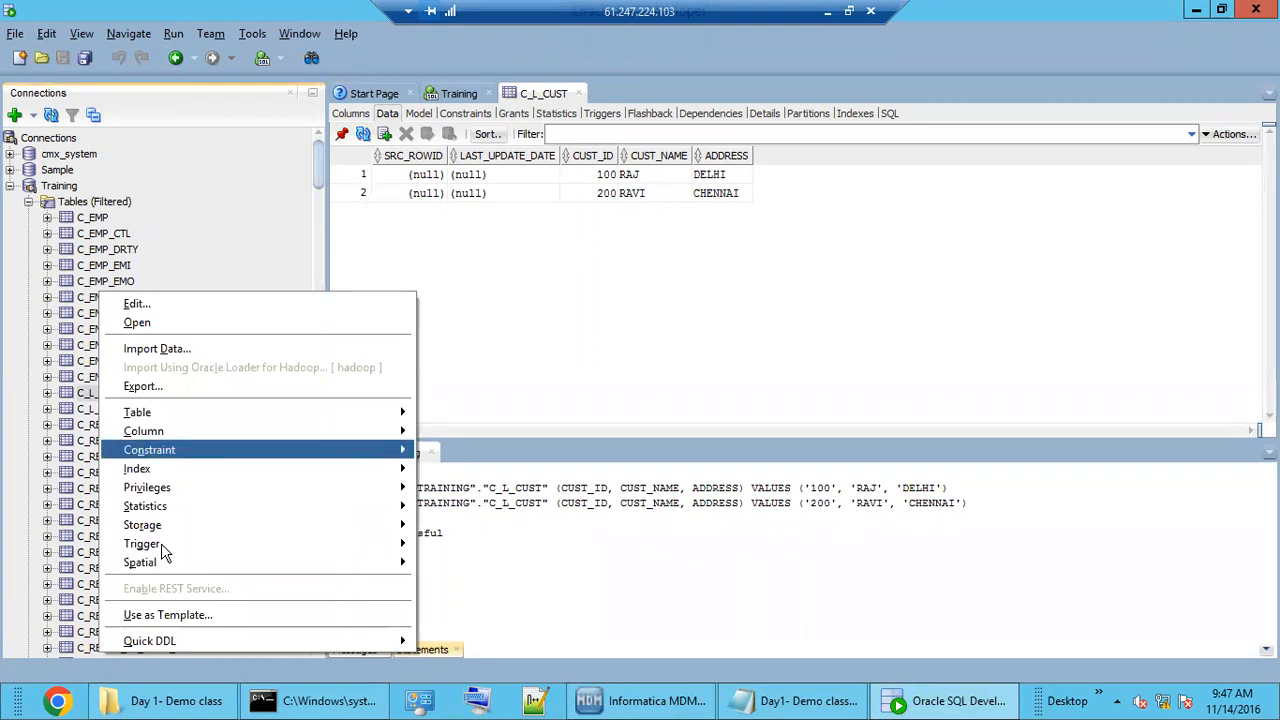
mouse_move(161, 543)
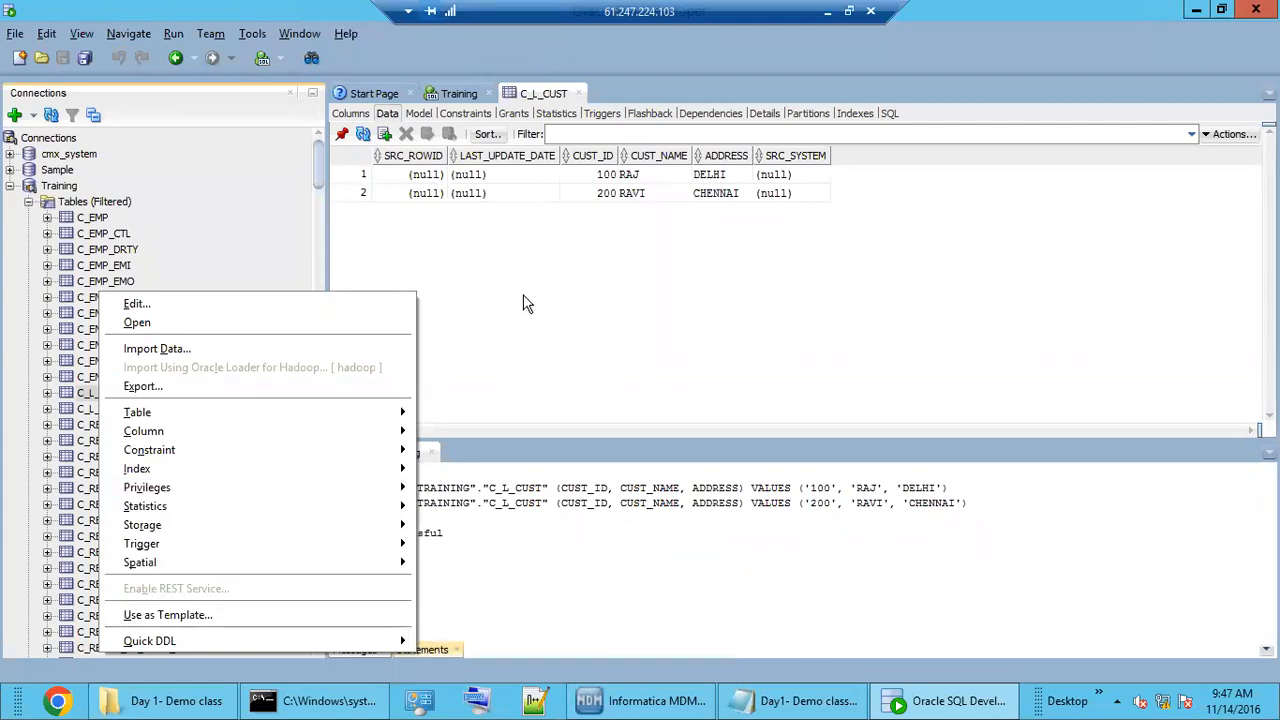
left_click(794, 191)
left_click(797, 177)
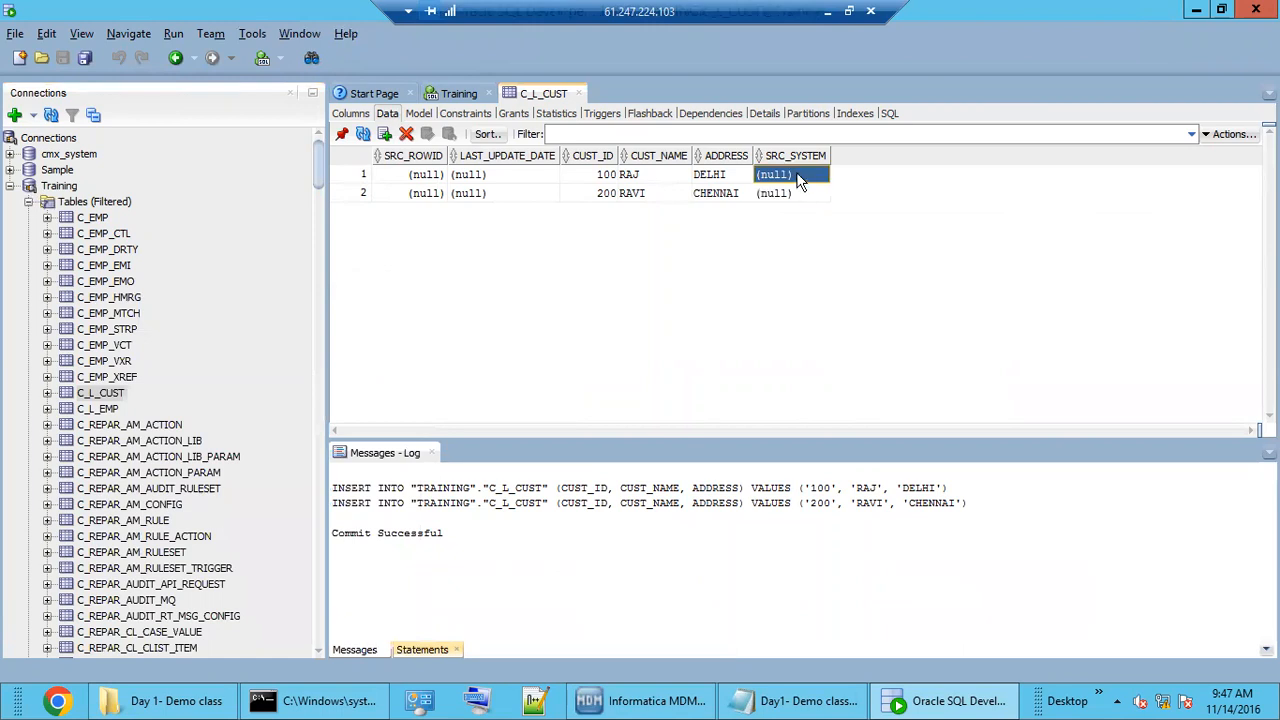
left_click(800, 177)
type("CRM")
left_click(794, 193)
left_click(794, 193)
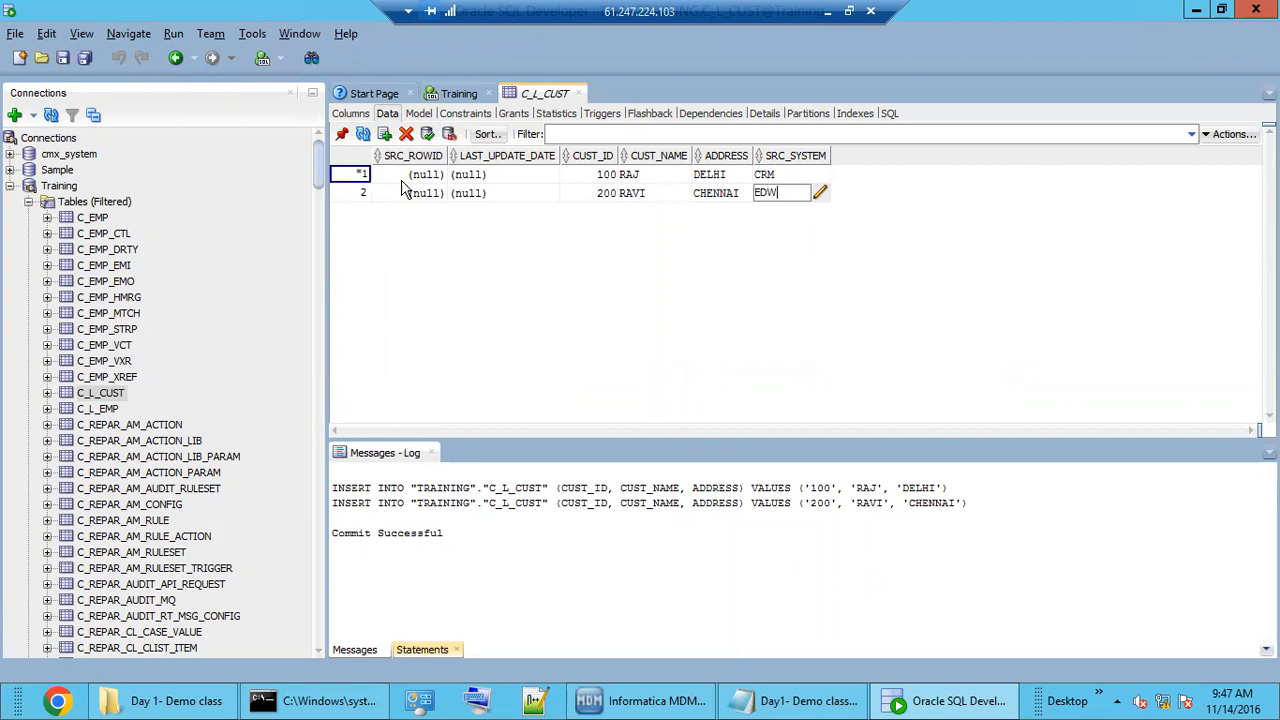
Insert customer 300 with a name, address BANGALORE and SRC_SYSTEM EDW, then commit.
left_click(385, 134)
left_click(594, 212)
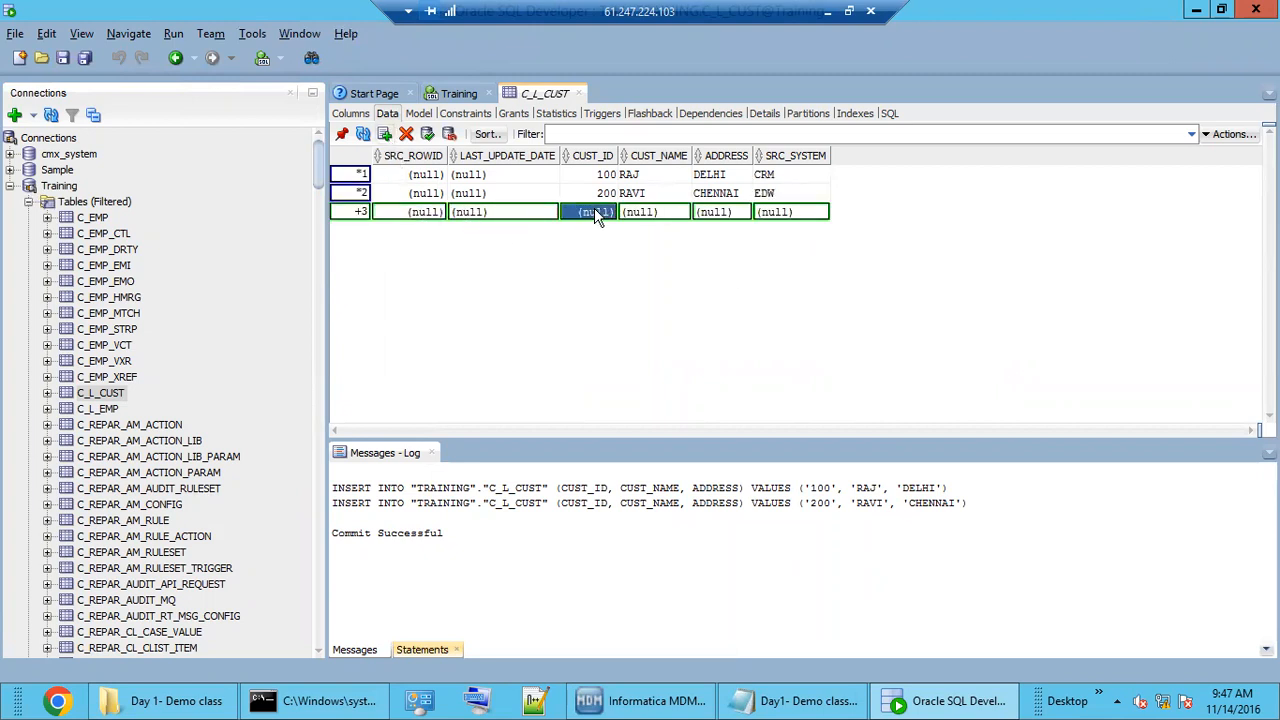
type("300")
left_click(650, 217)
type("S")
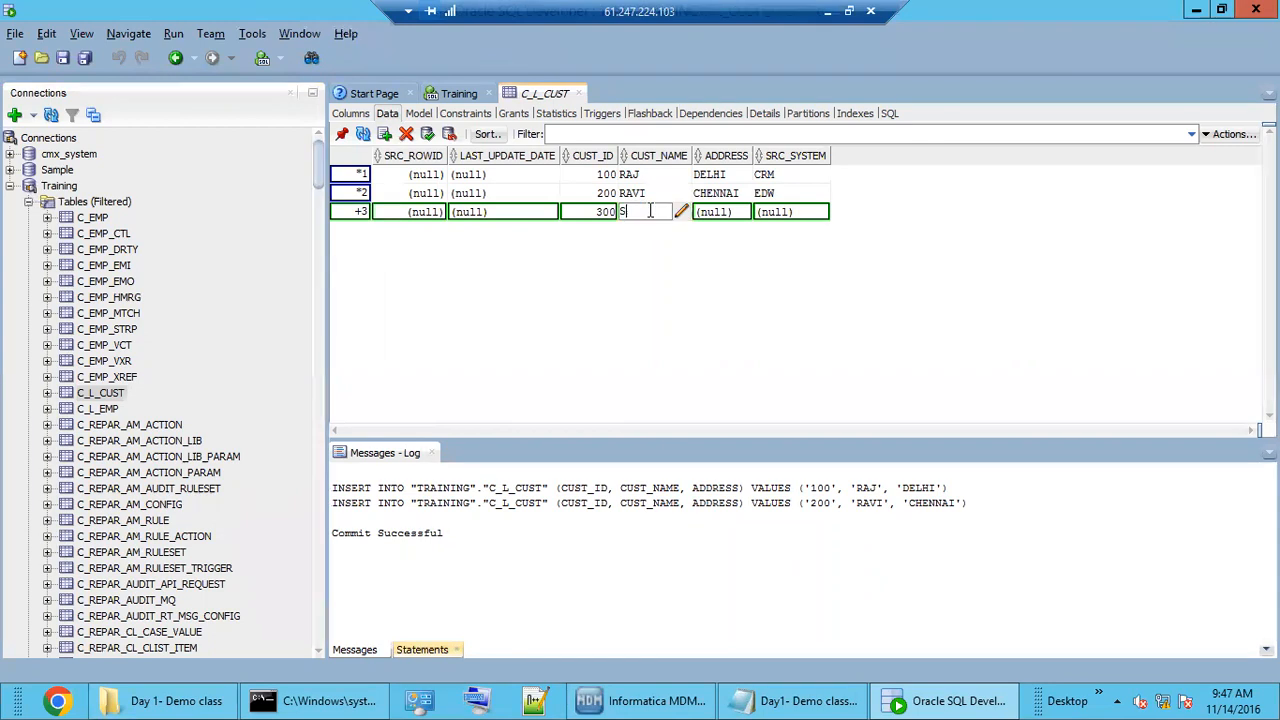
type("IVA")
left_click(711, 214)
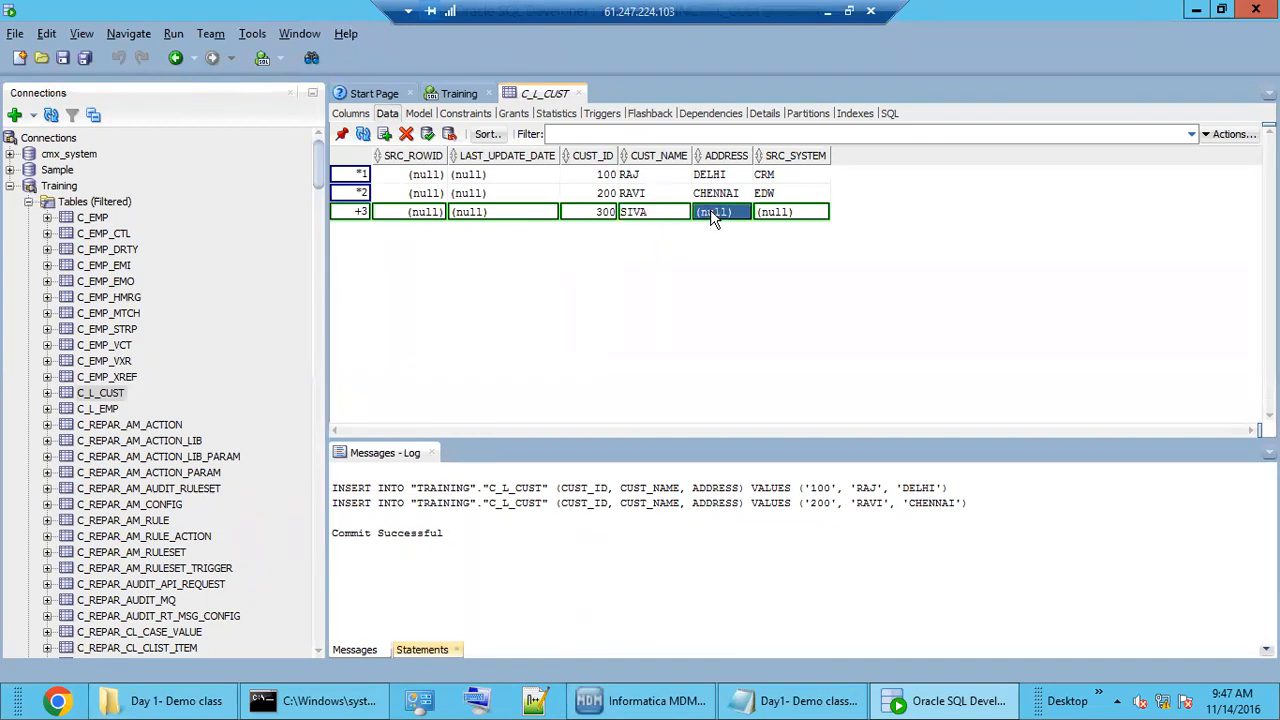
type("BANGALORE")
left_click(787, 215)
type("EDW")
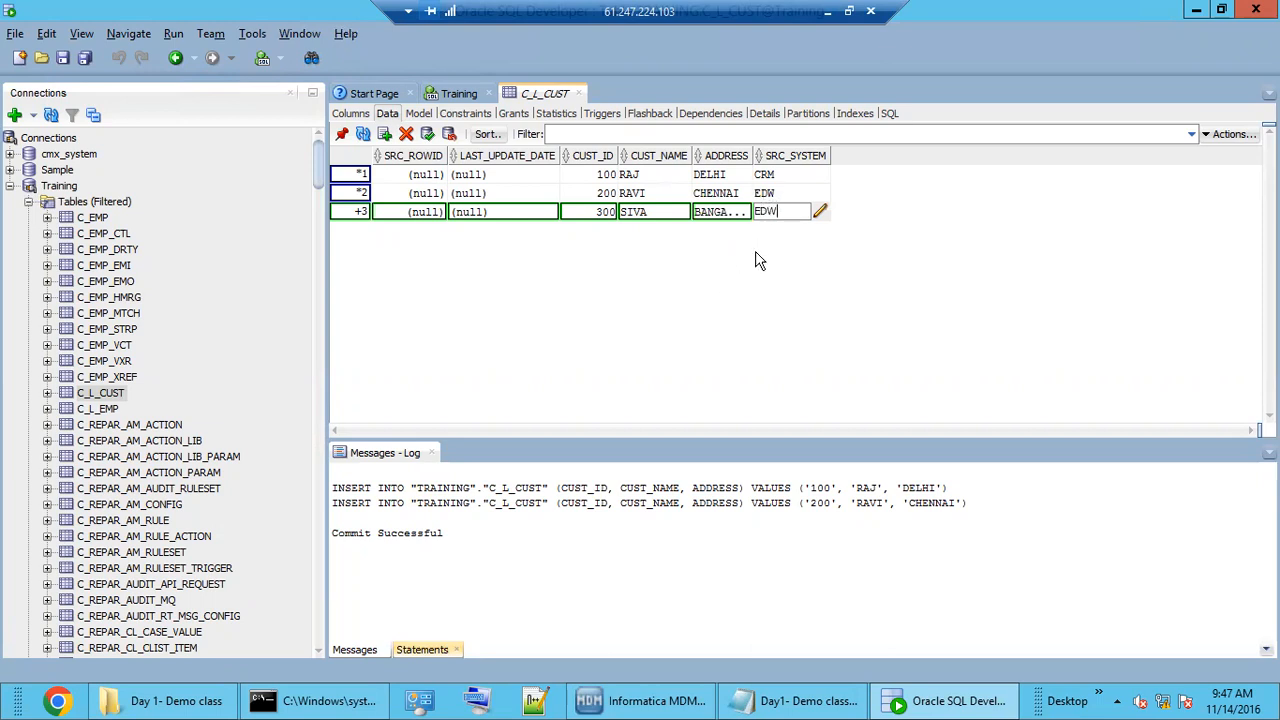
left_click(427, 134)
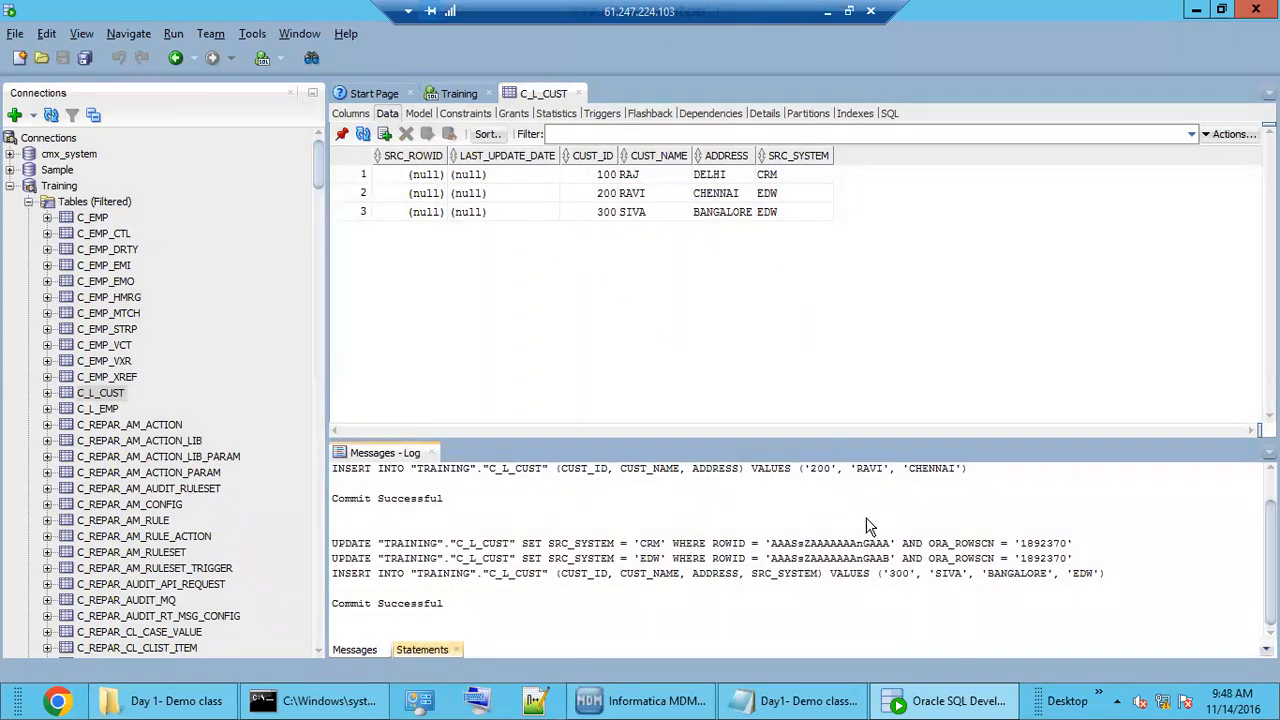
Back in Hub Console, review M_CRM_CUST's SRC_SYSTEM='CRM' filter and its diagram.
left_click(672, 706)
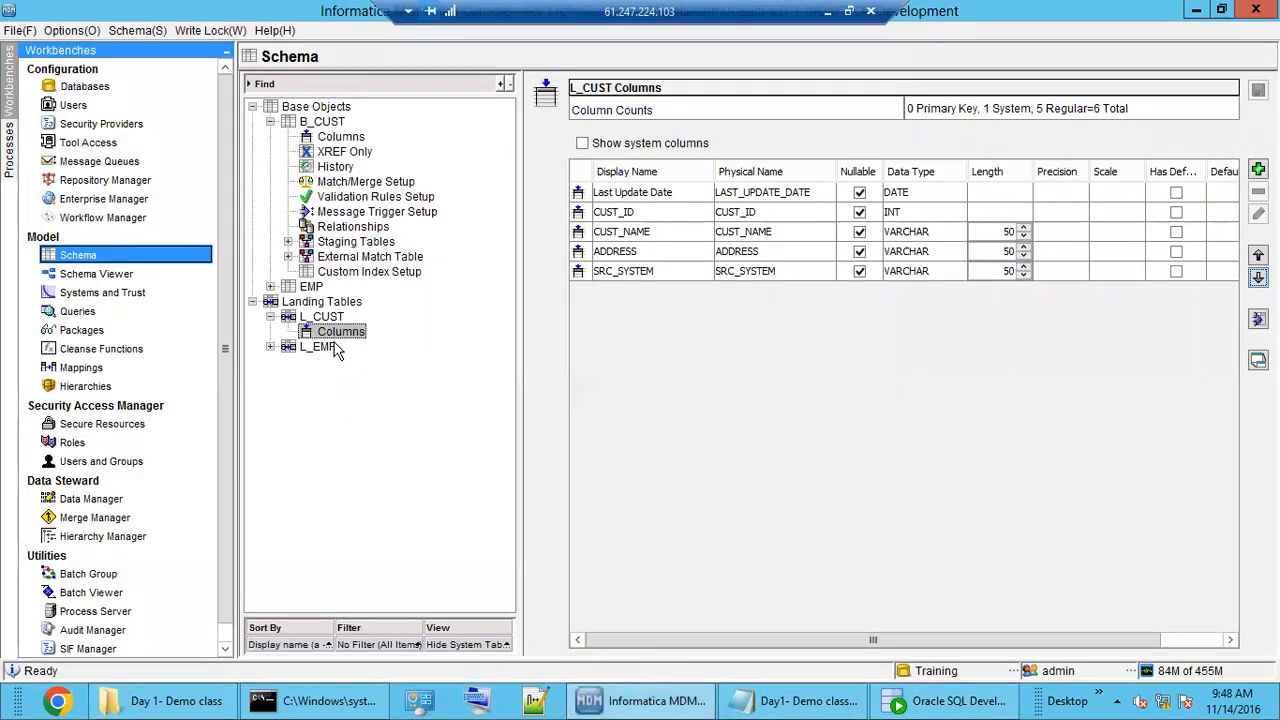
left_click(628, 272)
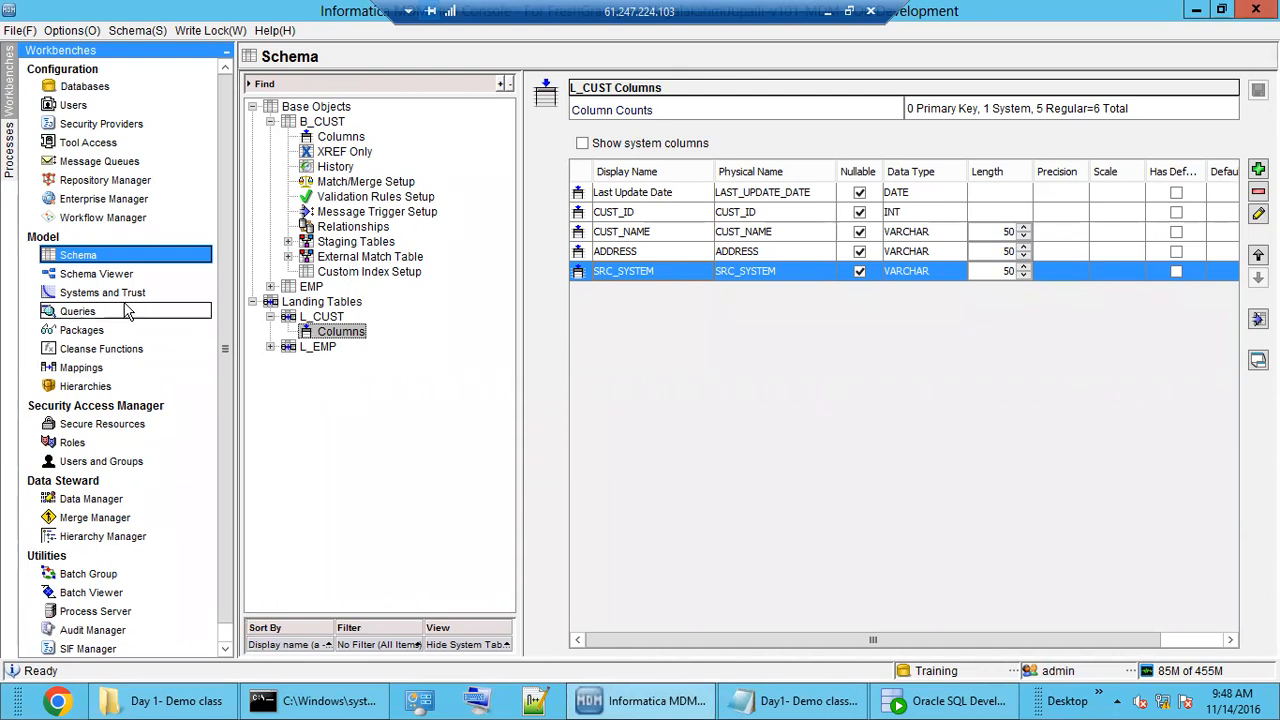
left_click(120, 370)
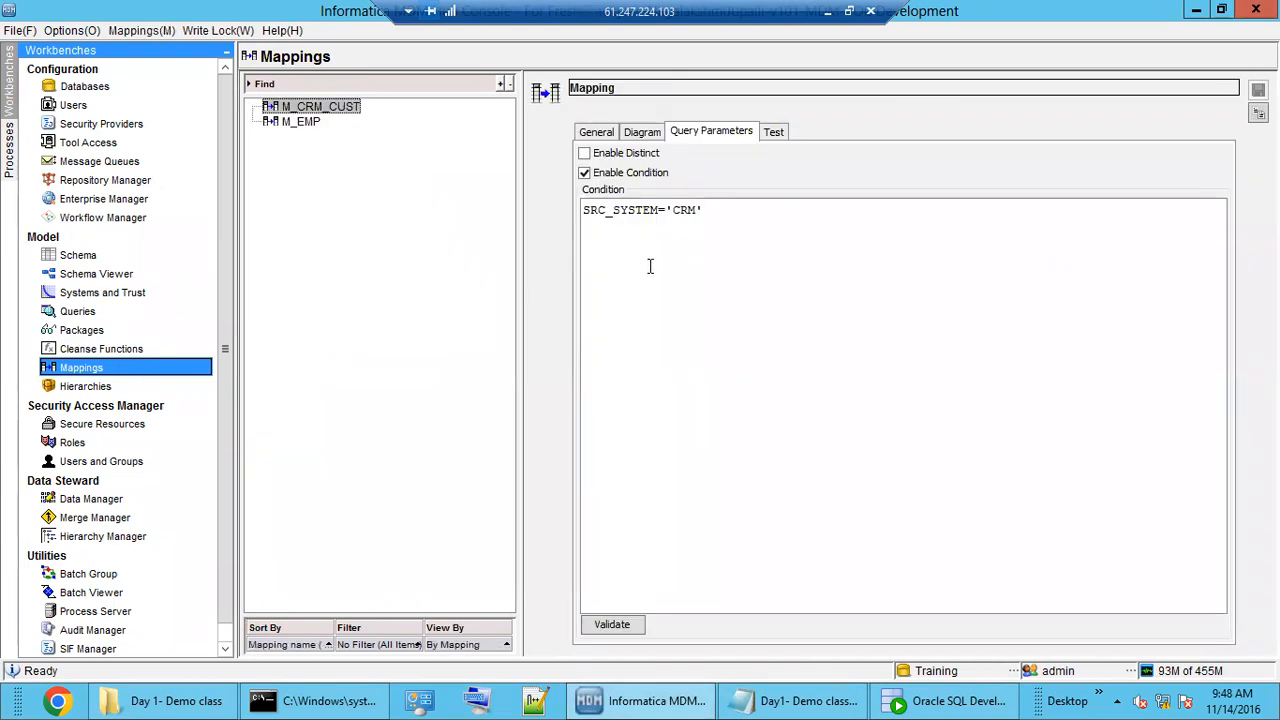
double_click(627, 211)
left_click(723, 214)
left_click(645, 133)
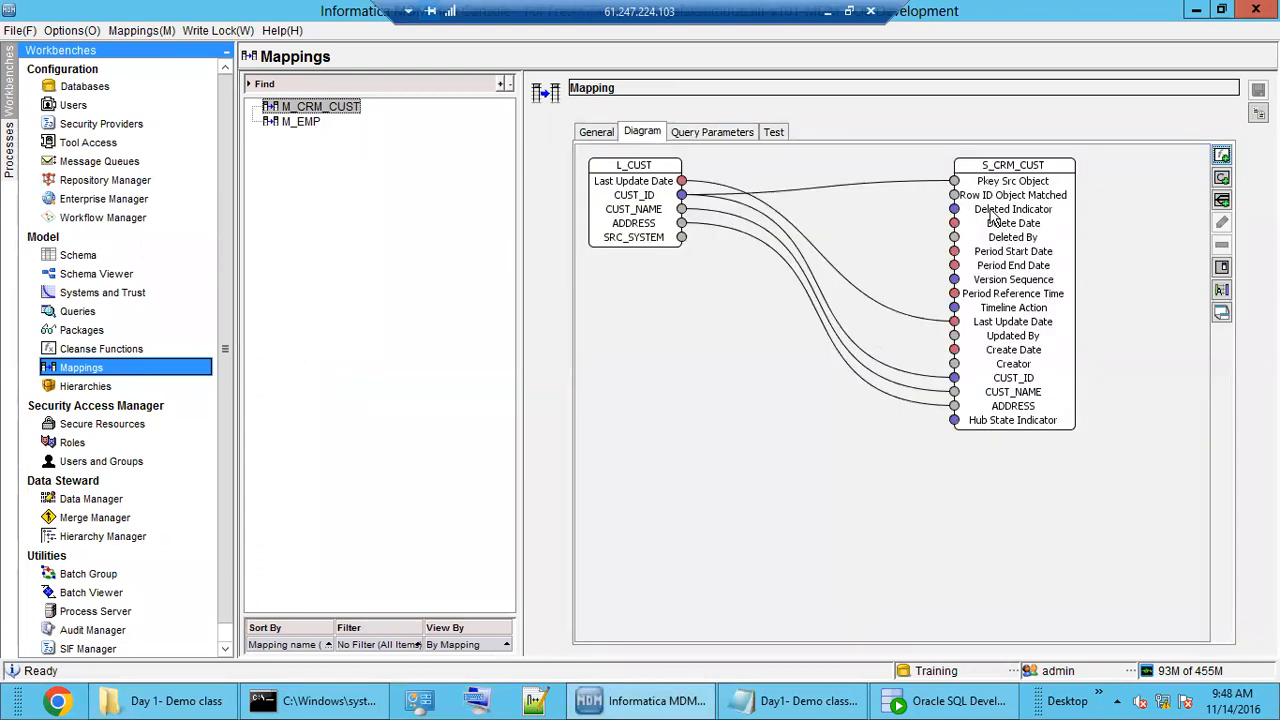
left_click(700, 135)
Test the mapping with CUST_ID 5000 and check the CUST_ID and Pkey Src Object outputs.
left_click(774, 133)
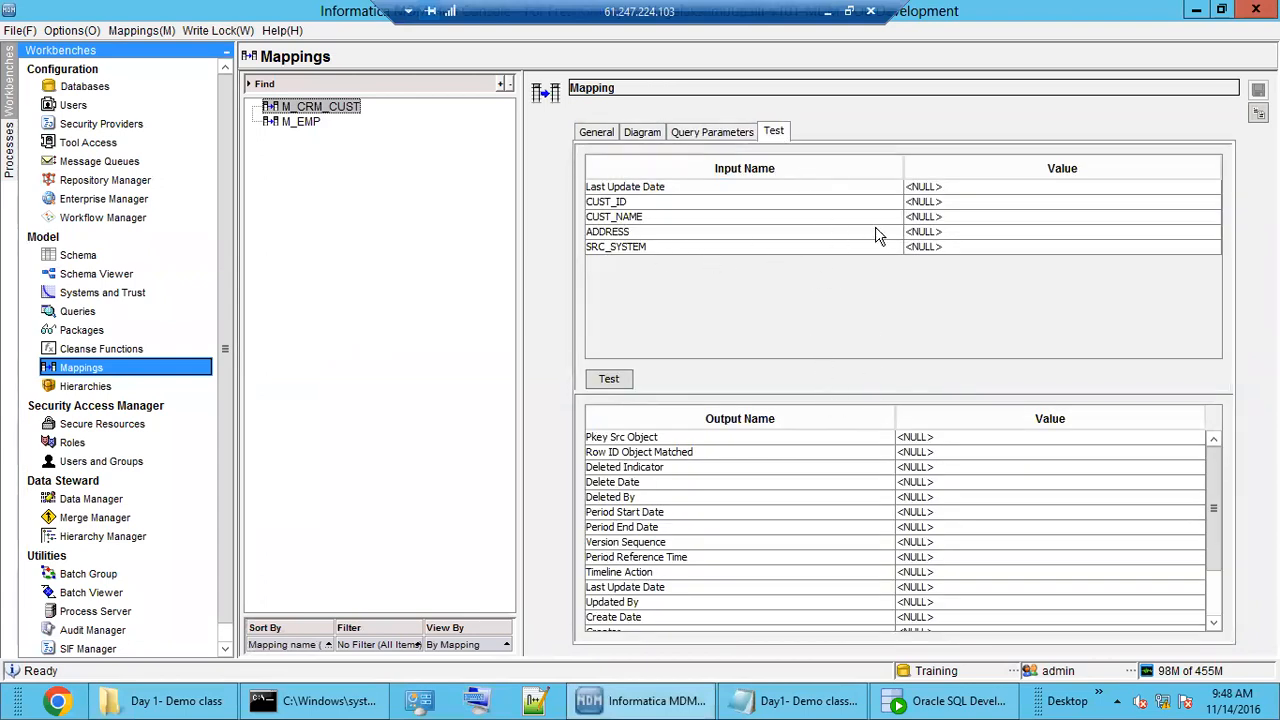
left_click(941, 203)
type("000")
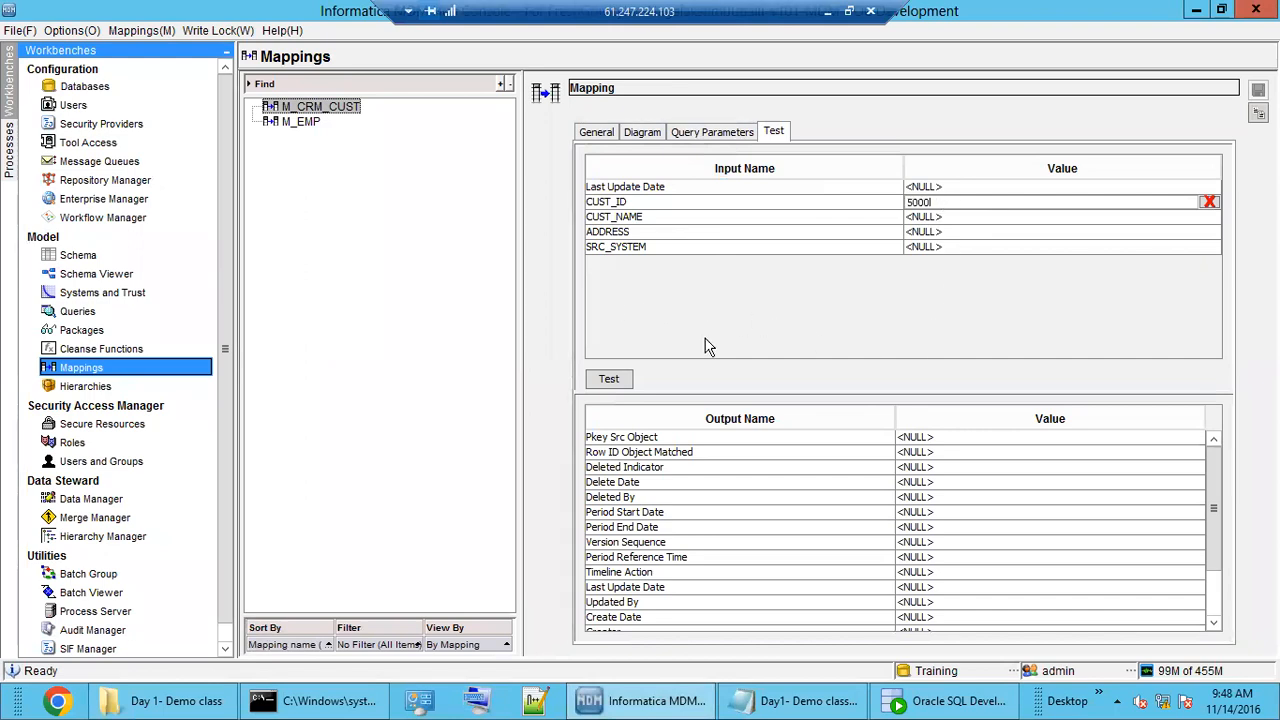
left_click(615, 385)
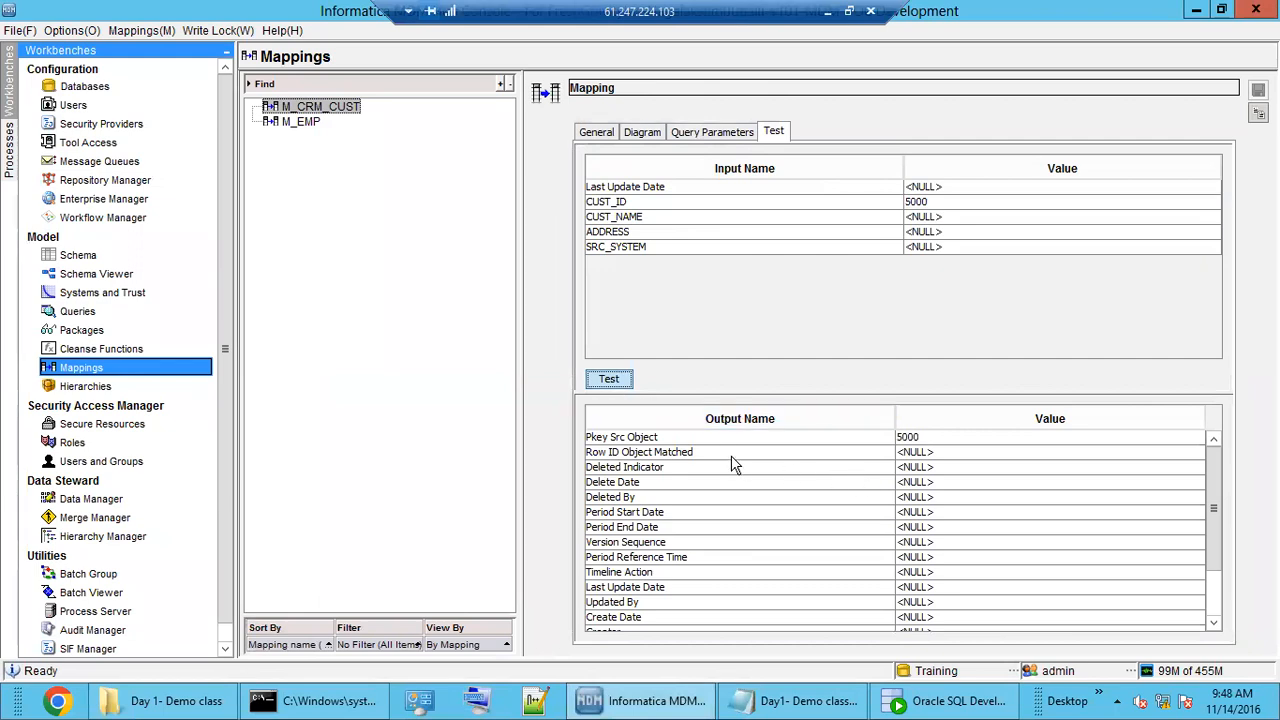
scroll(1025, 590, "down", 2)
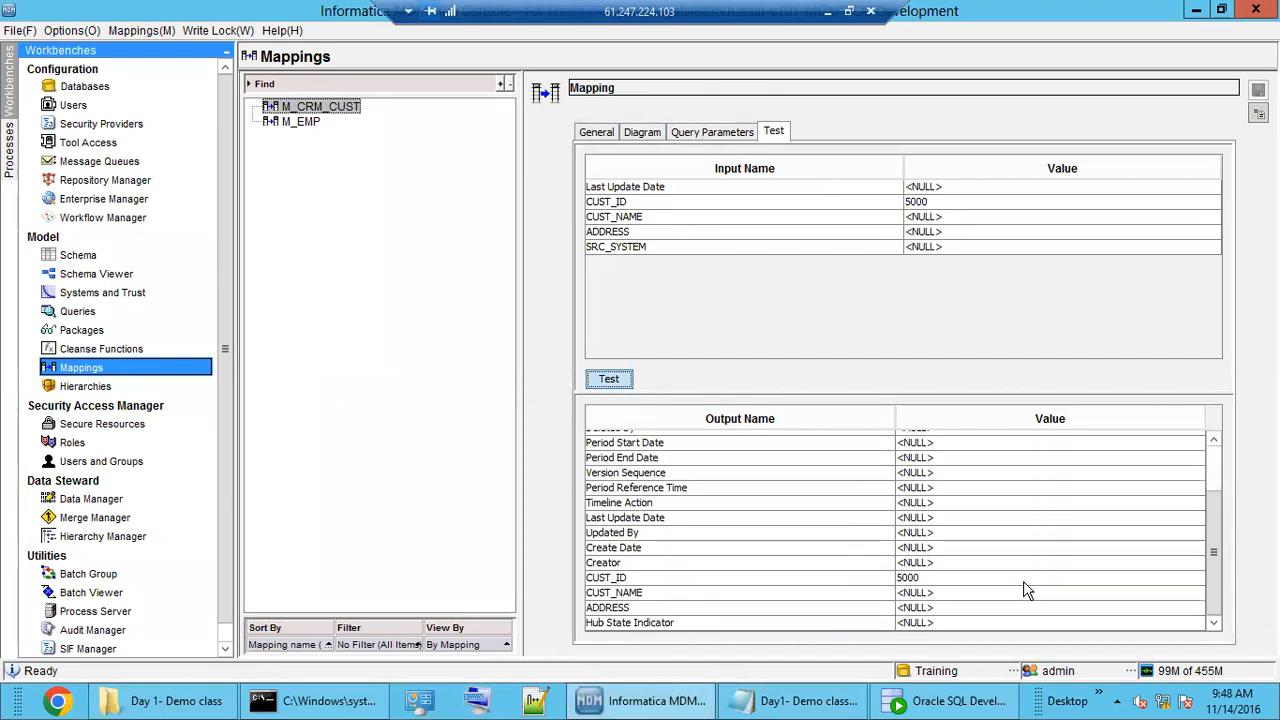
left_click(692, 578)
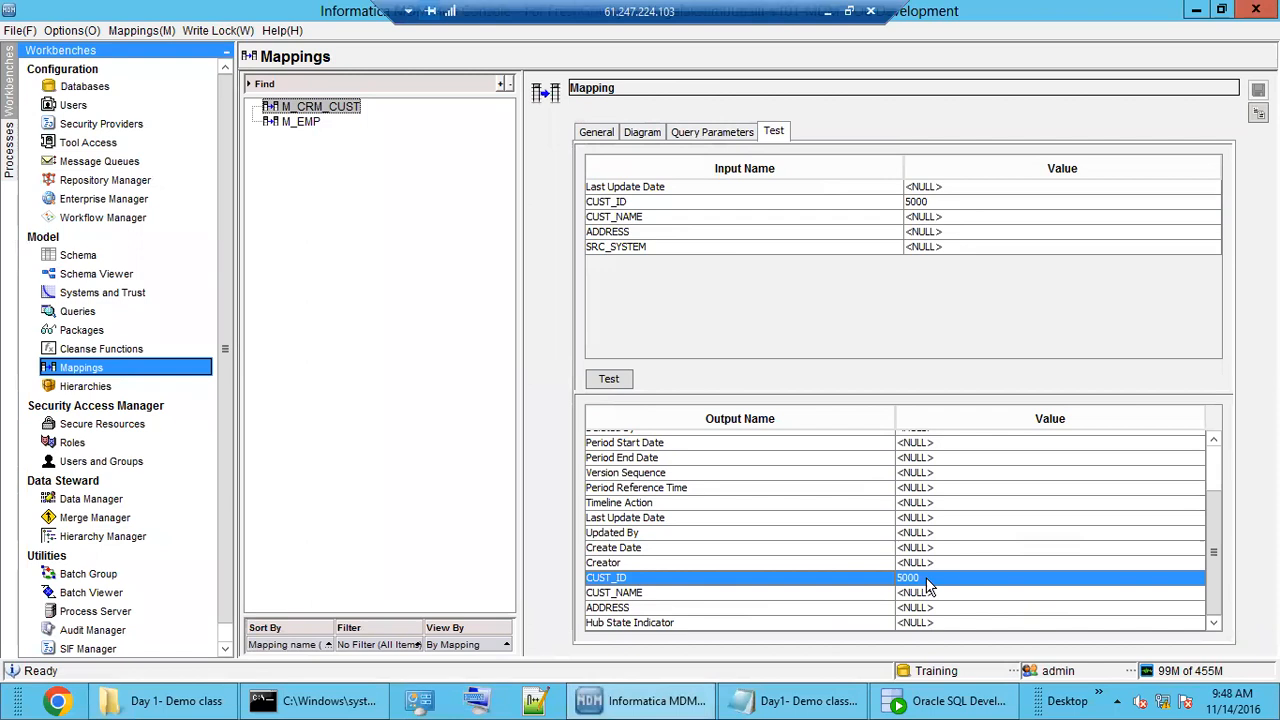
scroll(928, 585, "up", 2)
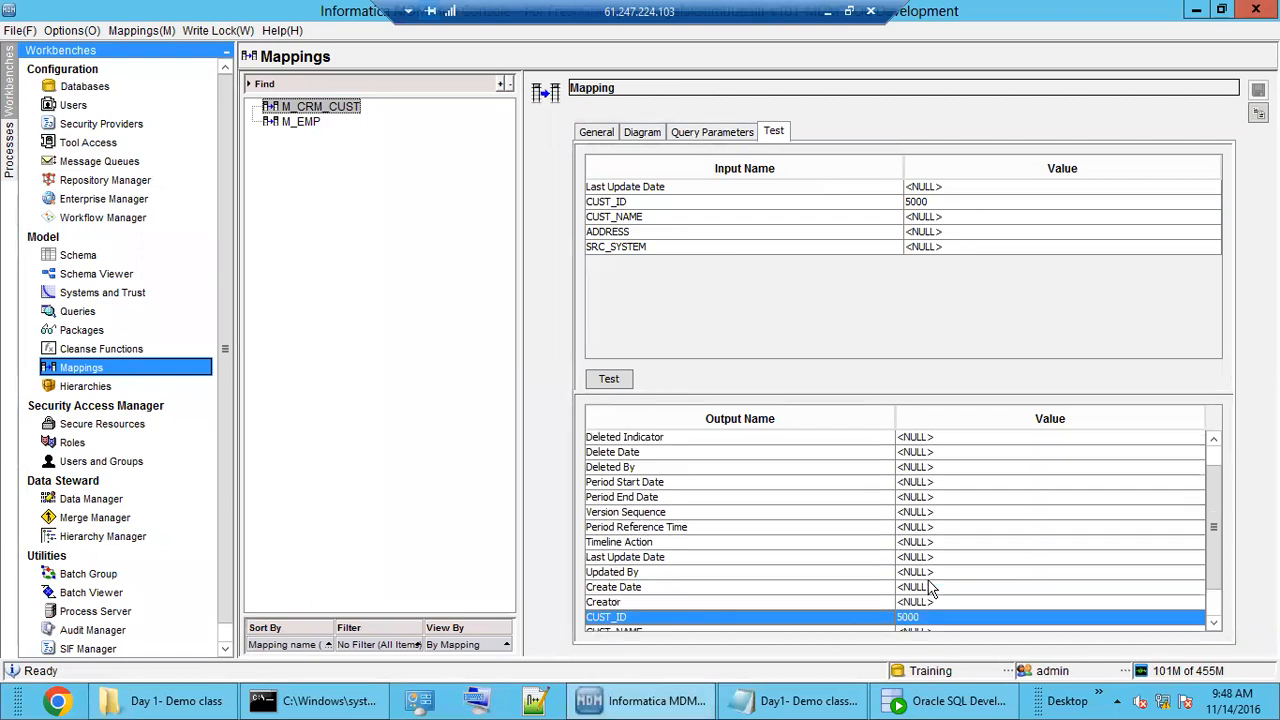
left_click(729, 437)
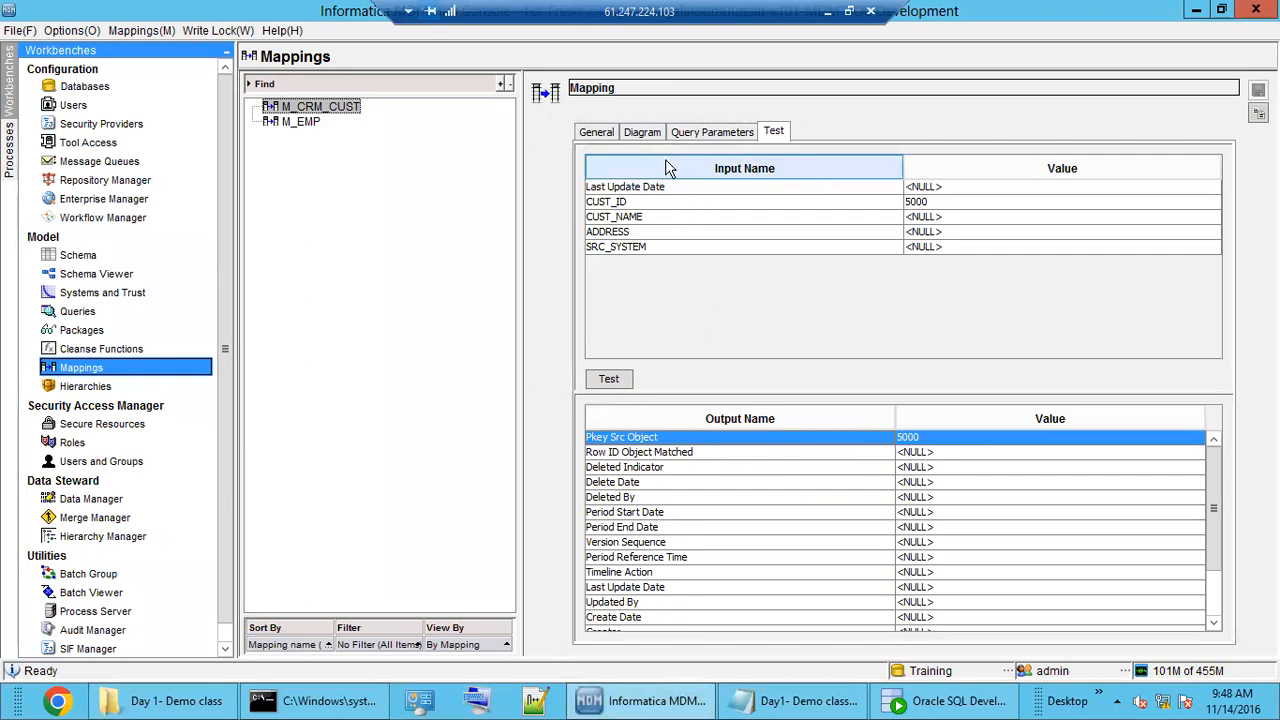
Clear the CUST_NAME and SRC_SYSTEM test inputs and go back to the diagram.
left_click(643, 133)
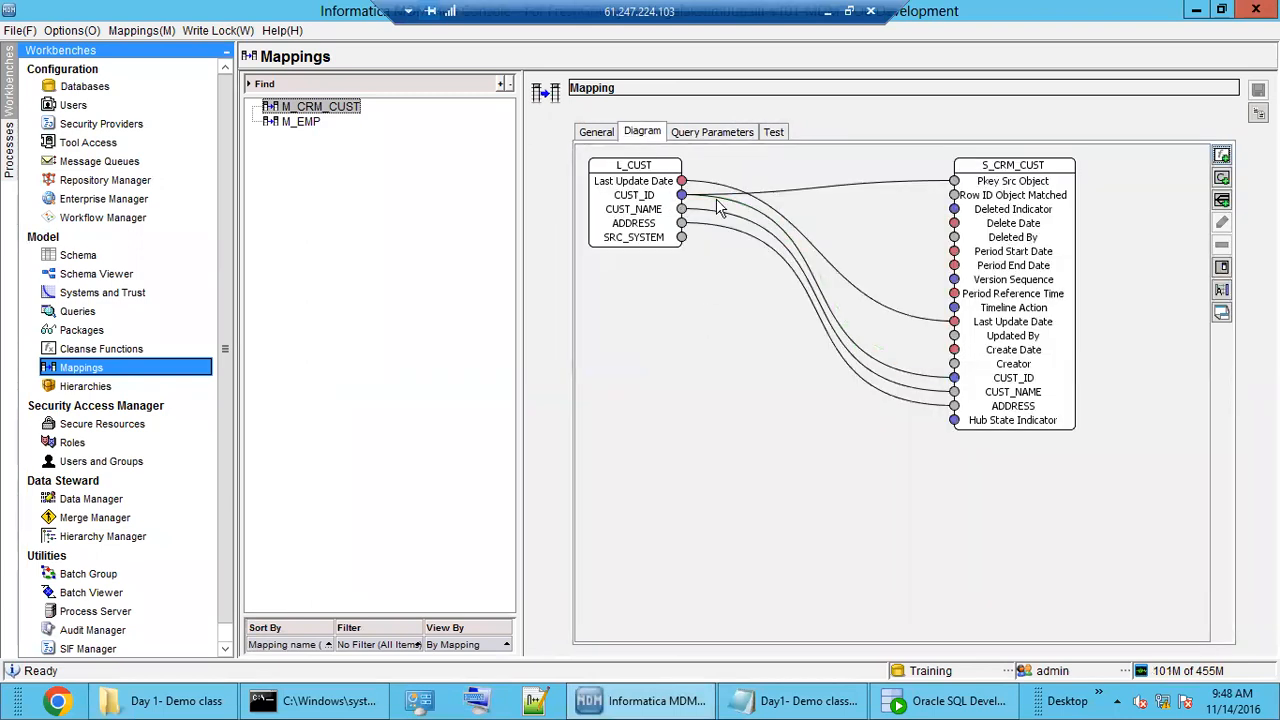
left_click(774, 133)
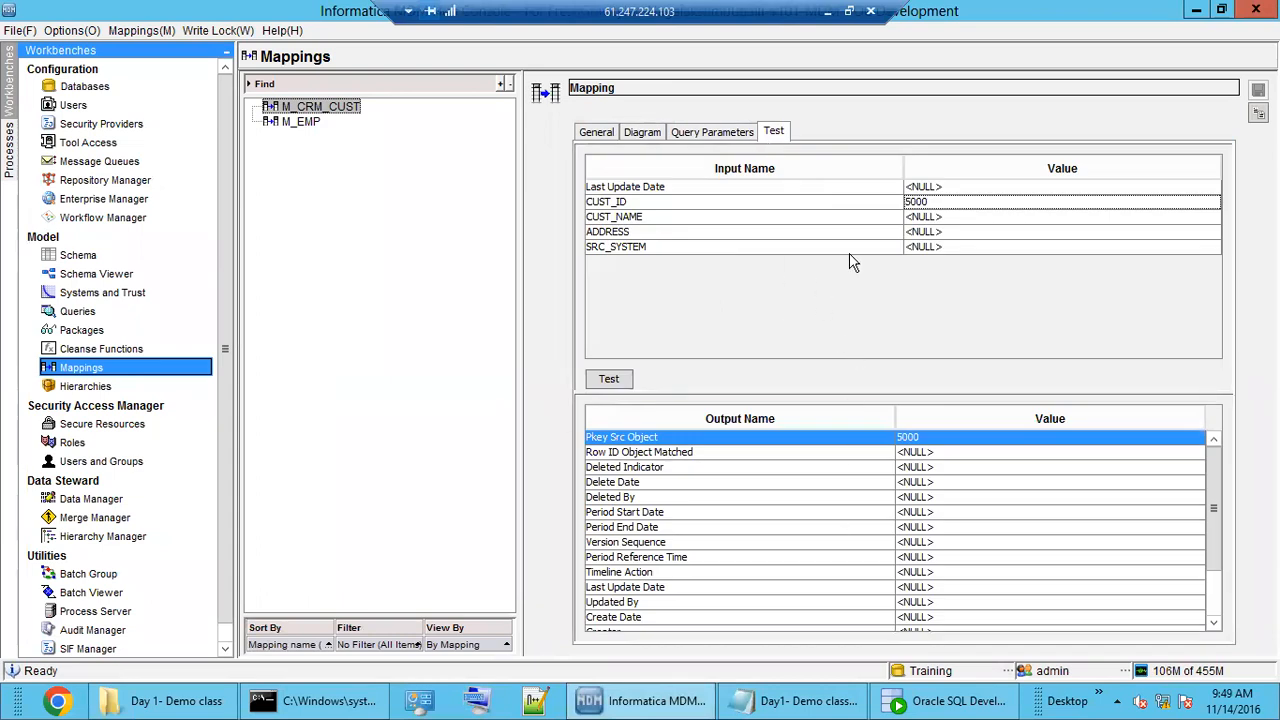
left_click(937, 217)
left_click(938, 249)
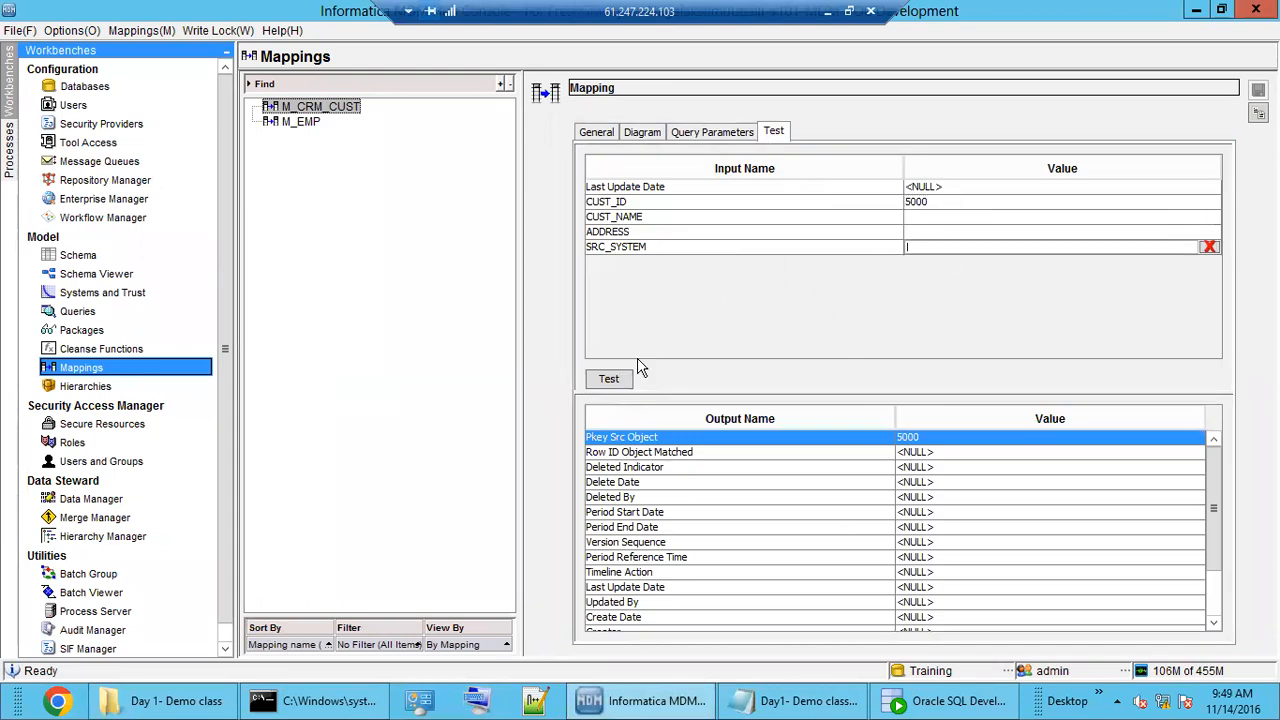
scroll(849, 607, "down", 3)
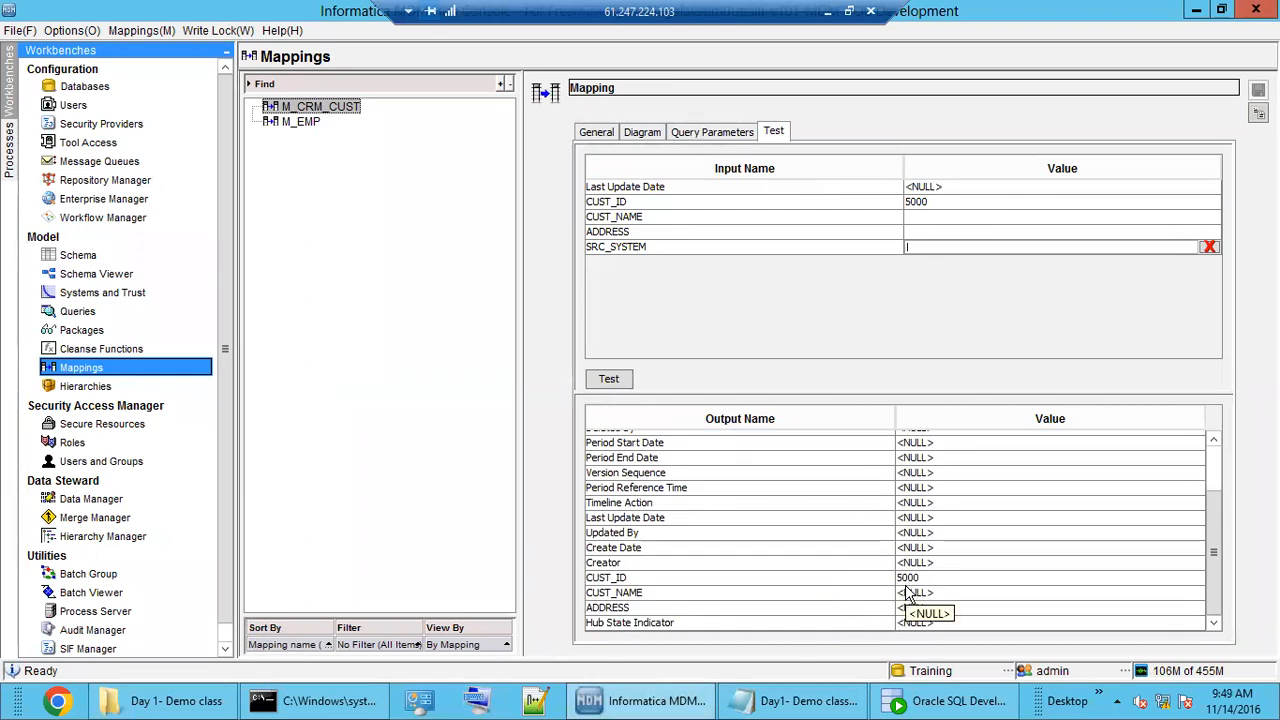
scroll(908, 594, "up", 3)
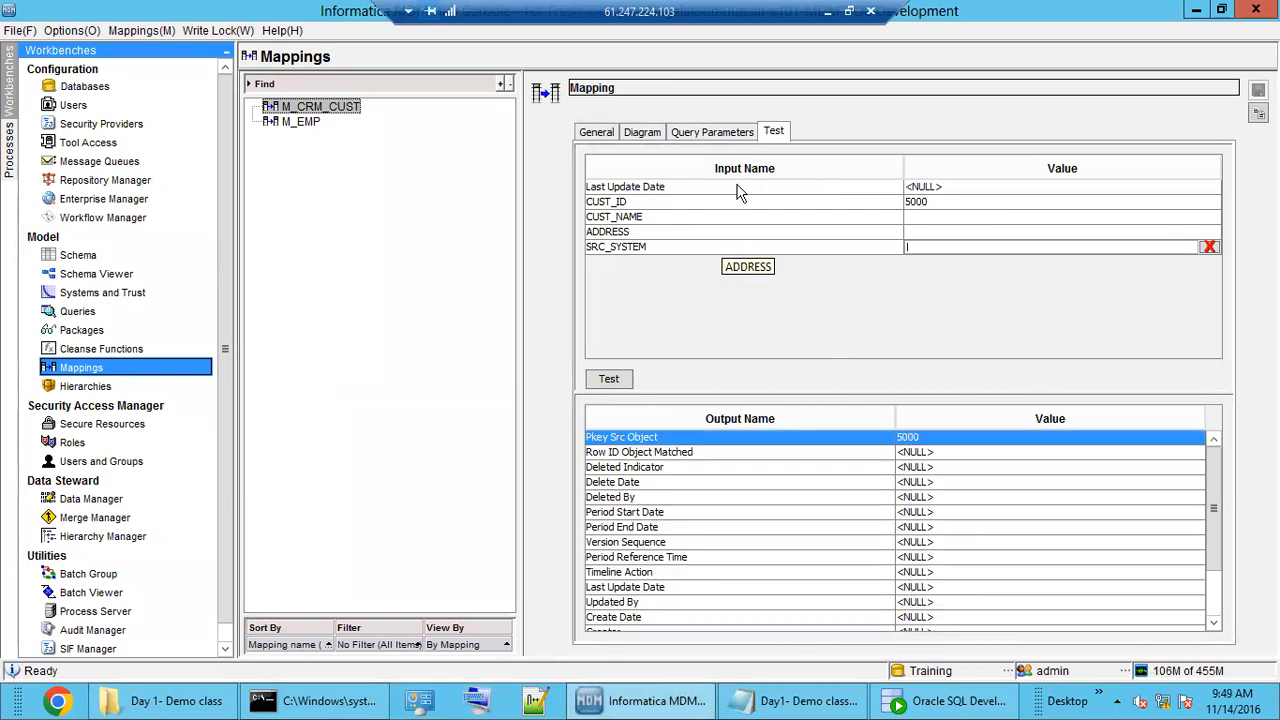
left_click(645, 138)
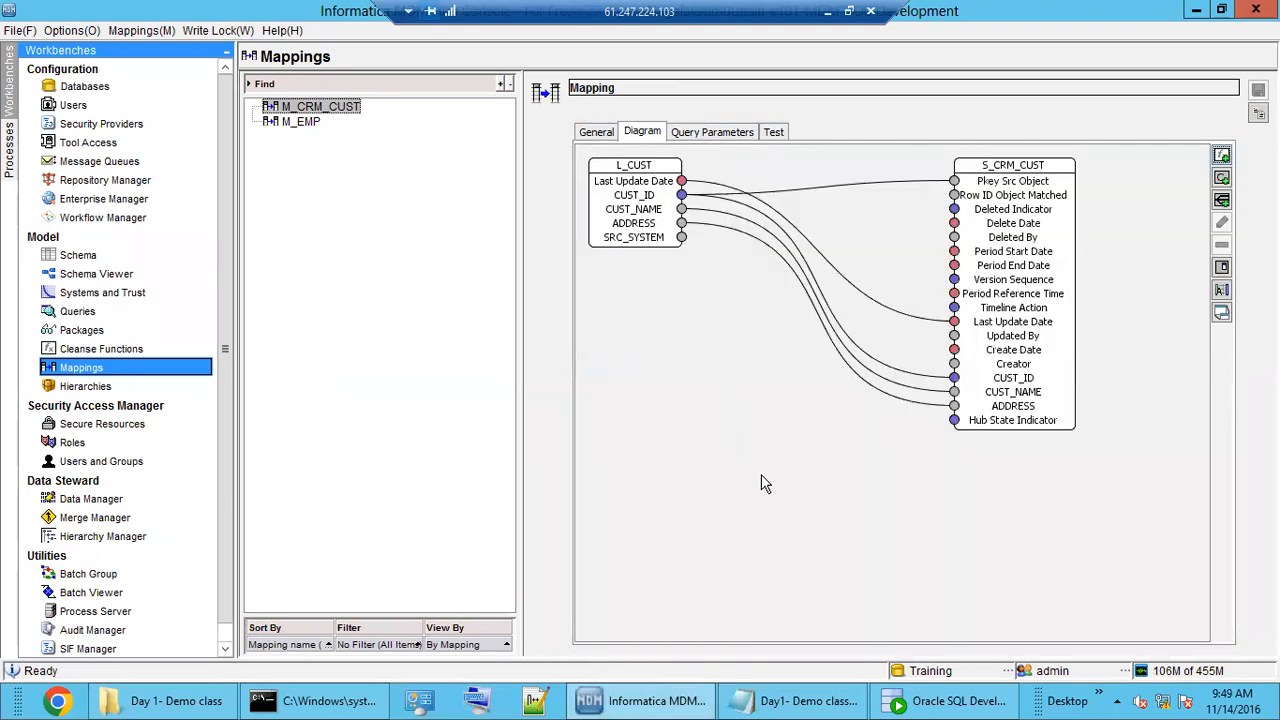
Add secure mapping M_EDW_CUST with landing table L_CUST and staging table S_EDW_CUST.
right_click(310, 170)
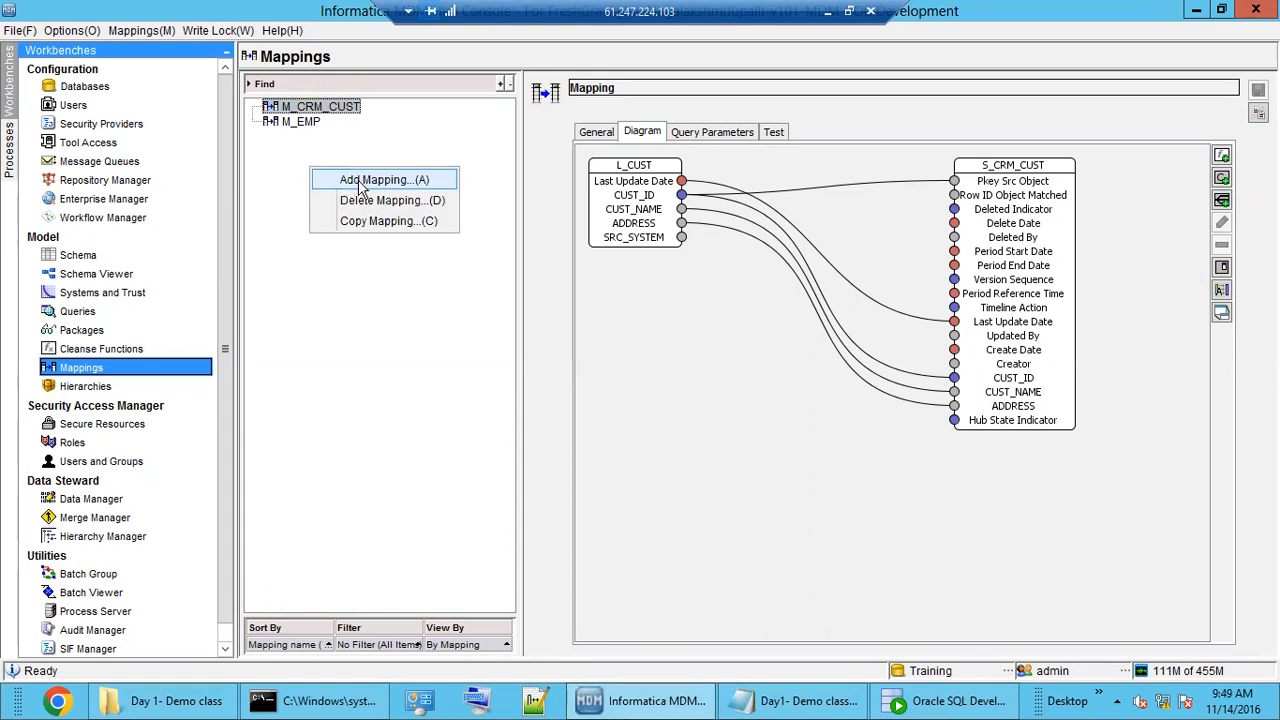
left_click(362, 184)
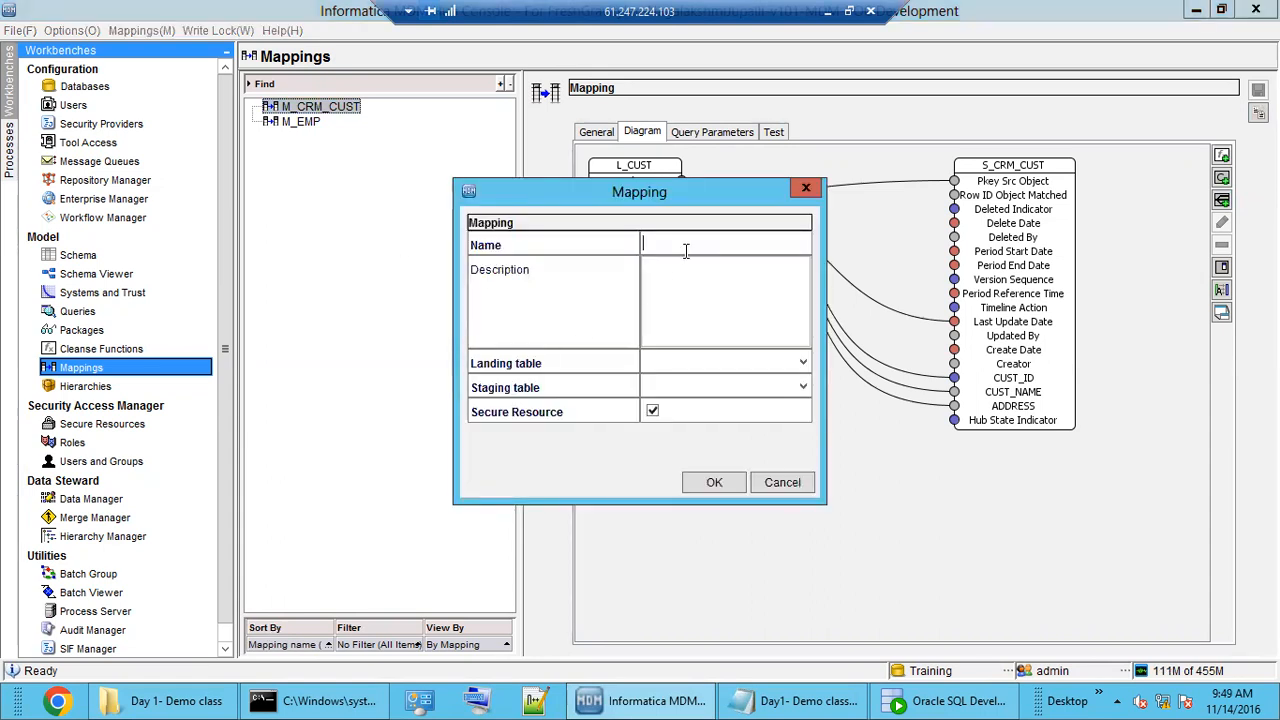
type("M_EDW_CUST")
left_click(712, 365)
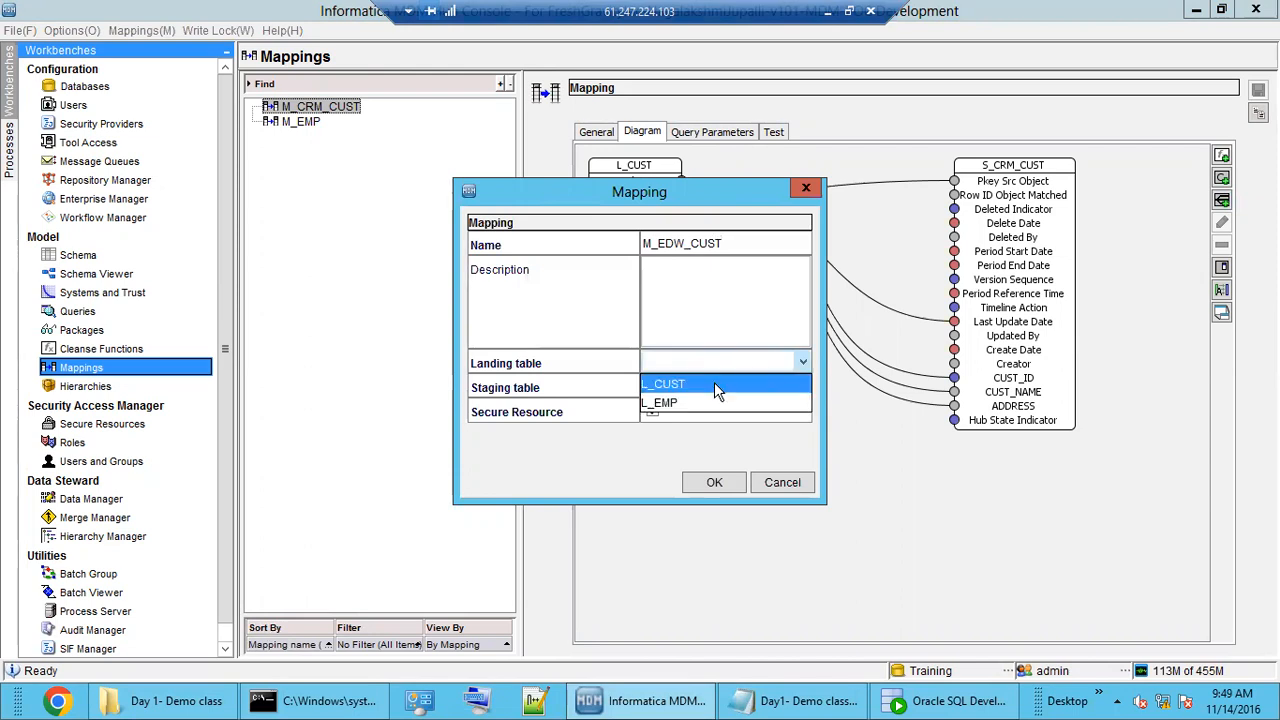
left_click(714, 384)
left_click(714, 388)
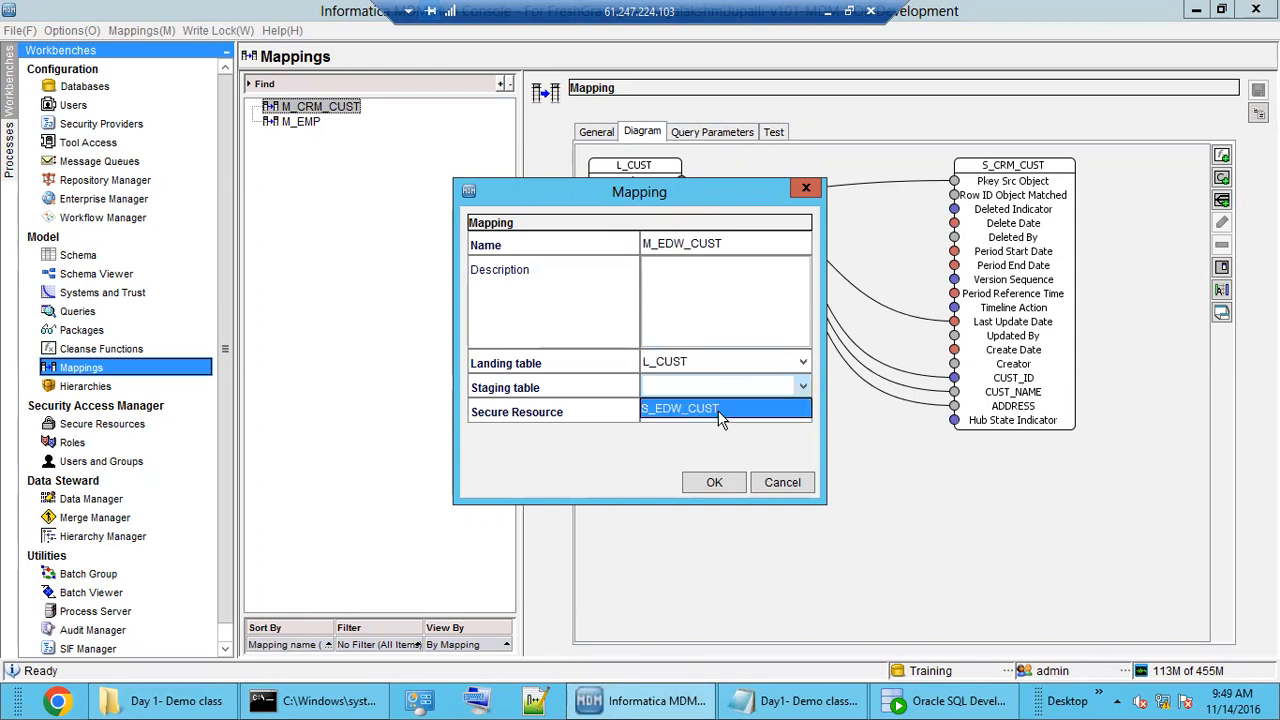
left_click(680, 410)
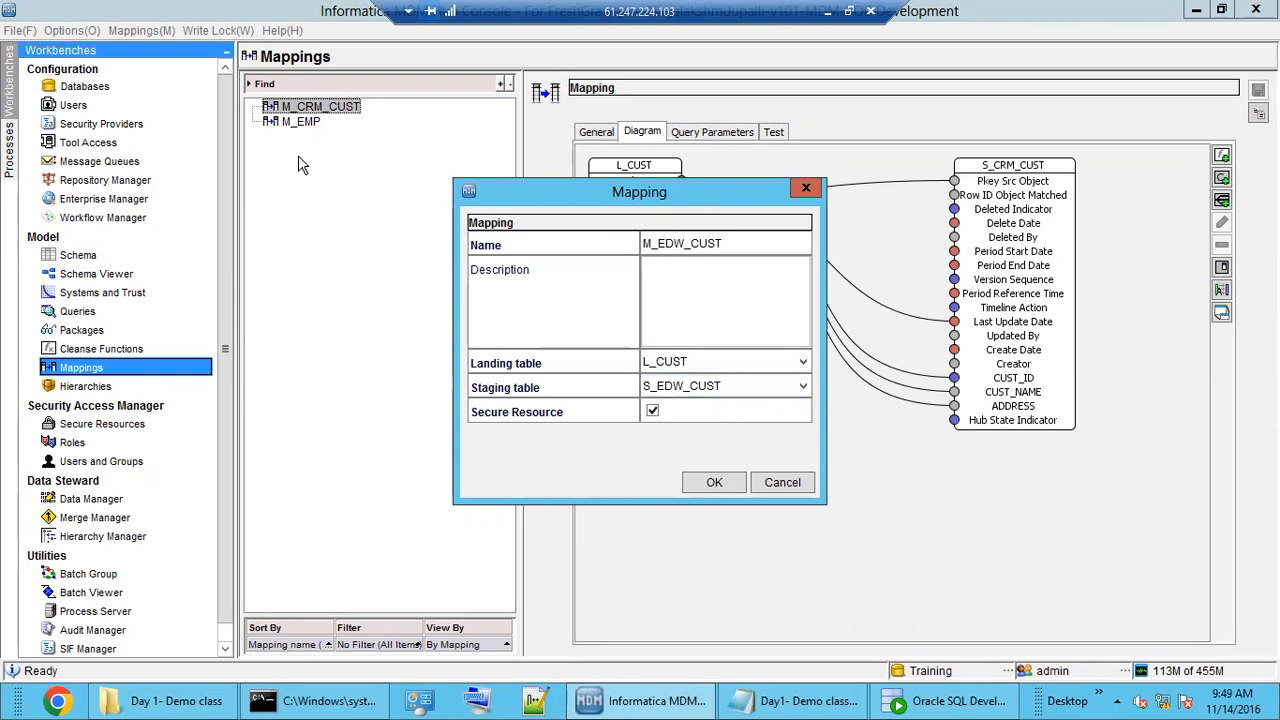
left_click(700, 386)
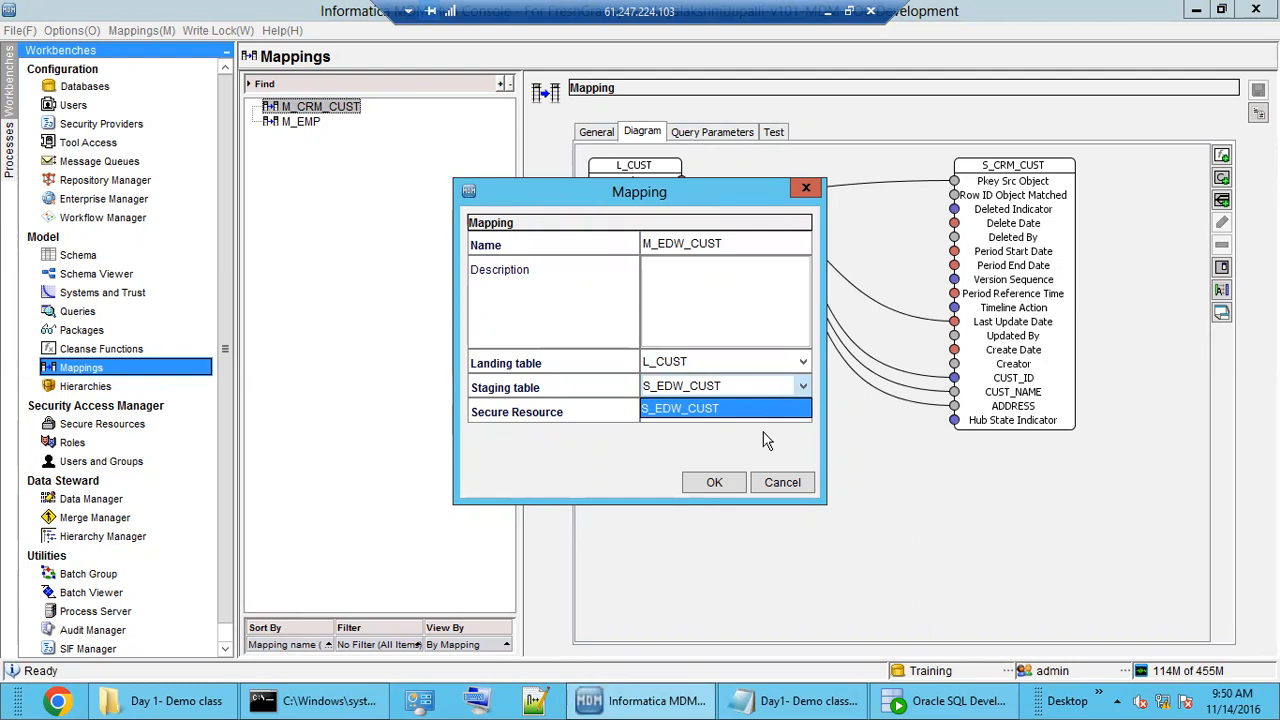
left_click(744, 408)
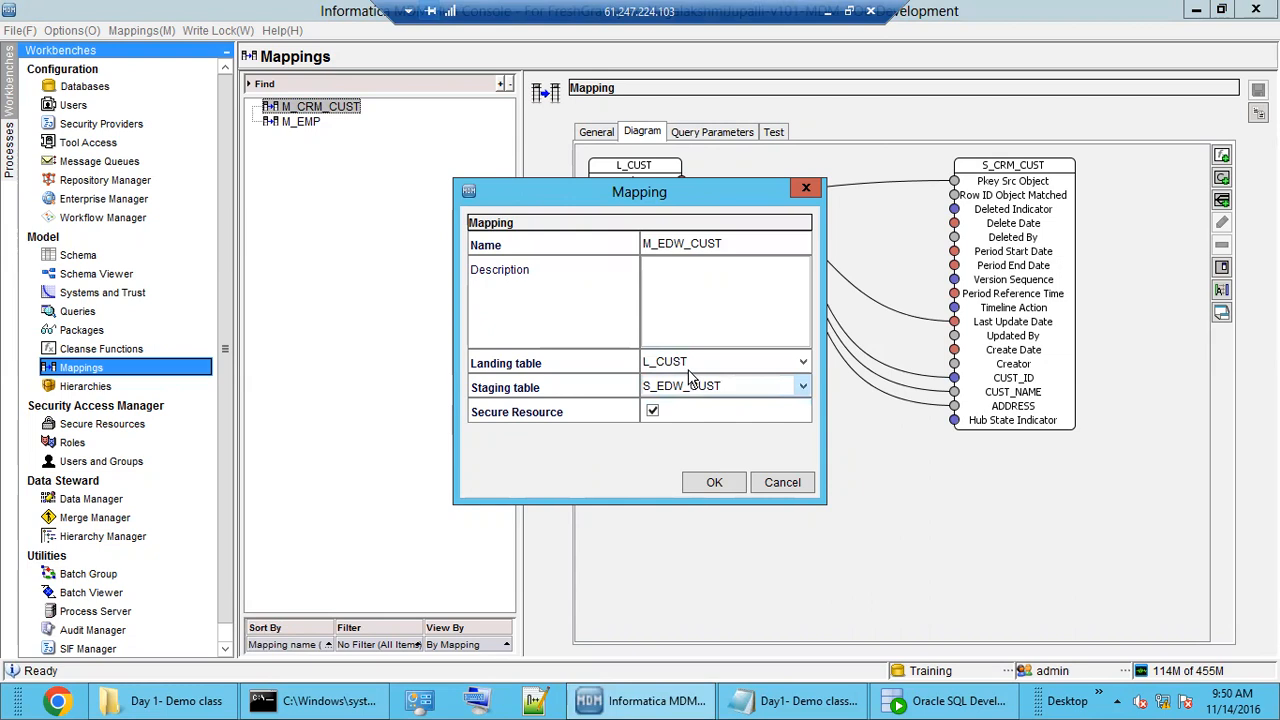
left_click(714, 486)
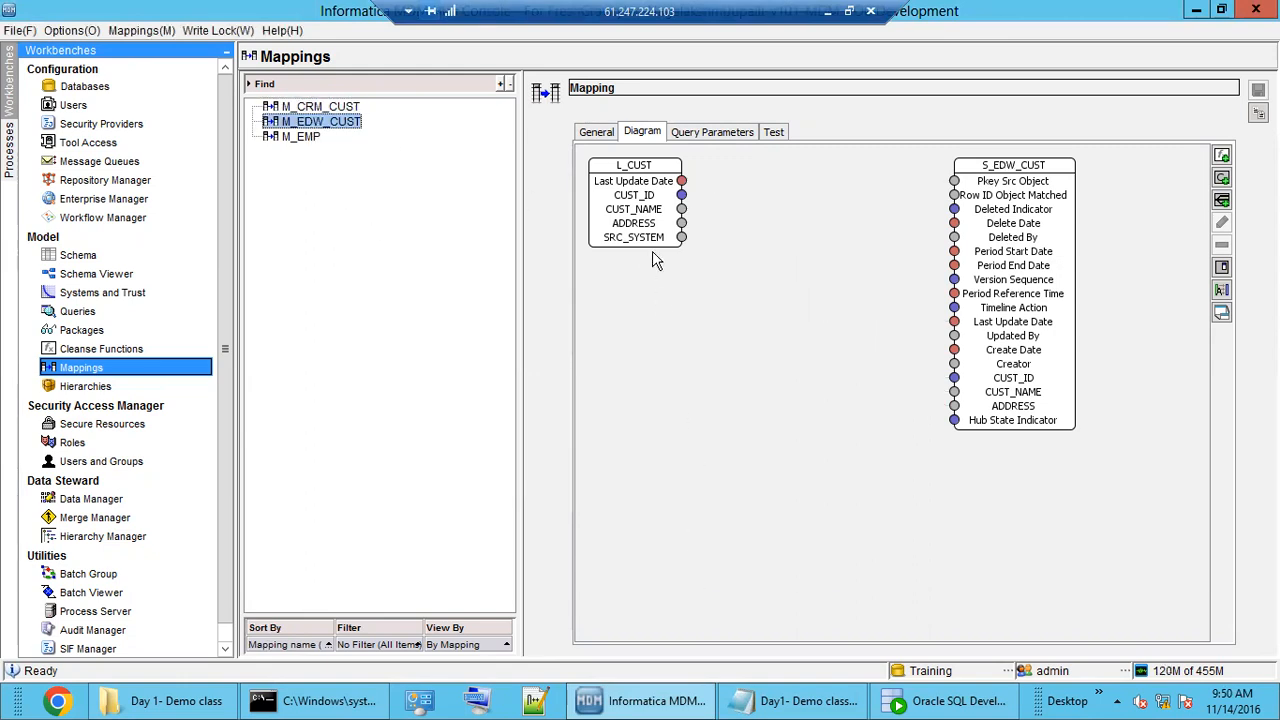
Auto-map L_CUST columns into S_EDW_CUST and link CUST_ID to Pkey Src Object.
left_click(597, 134)
left_click(640, 134)
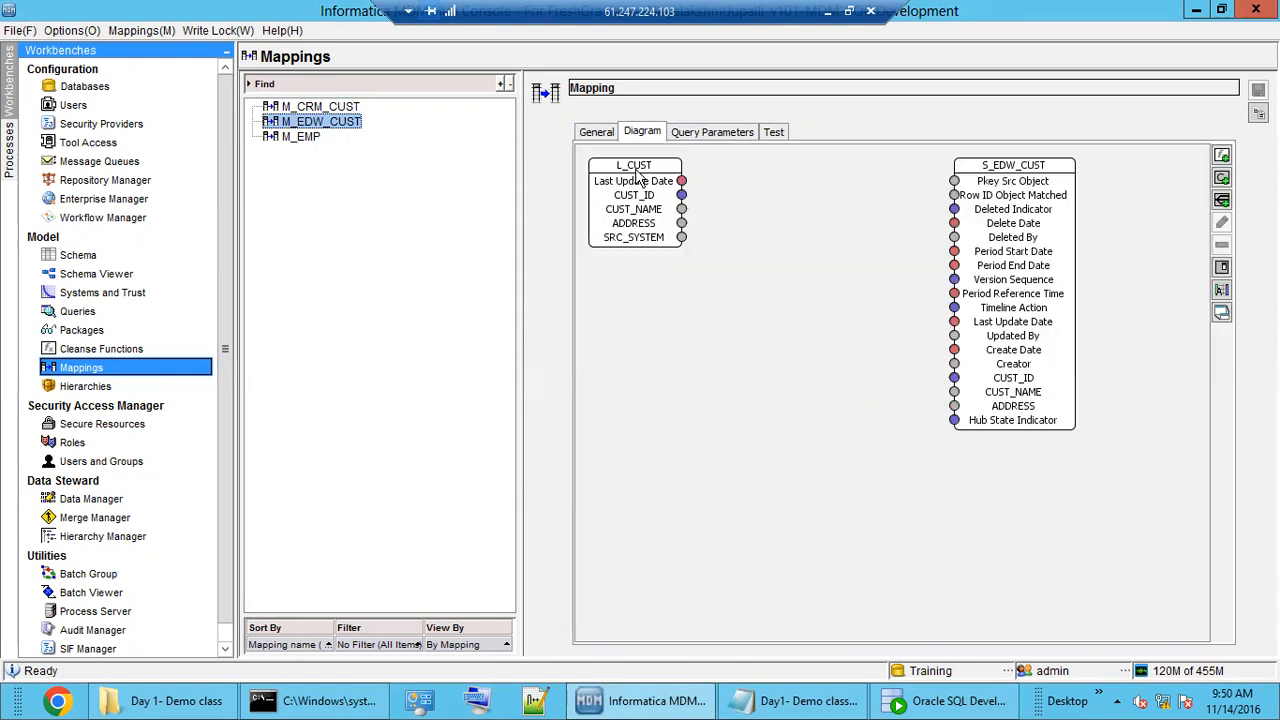
right_click(659, 342)
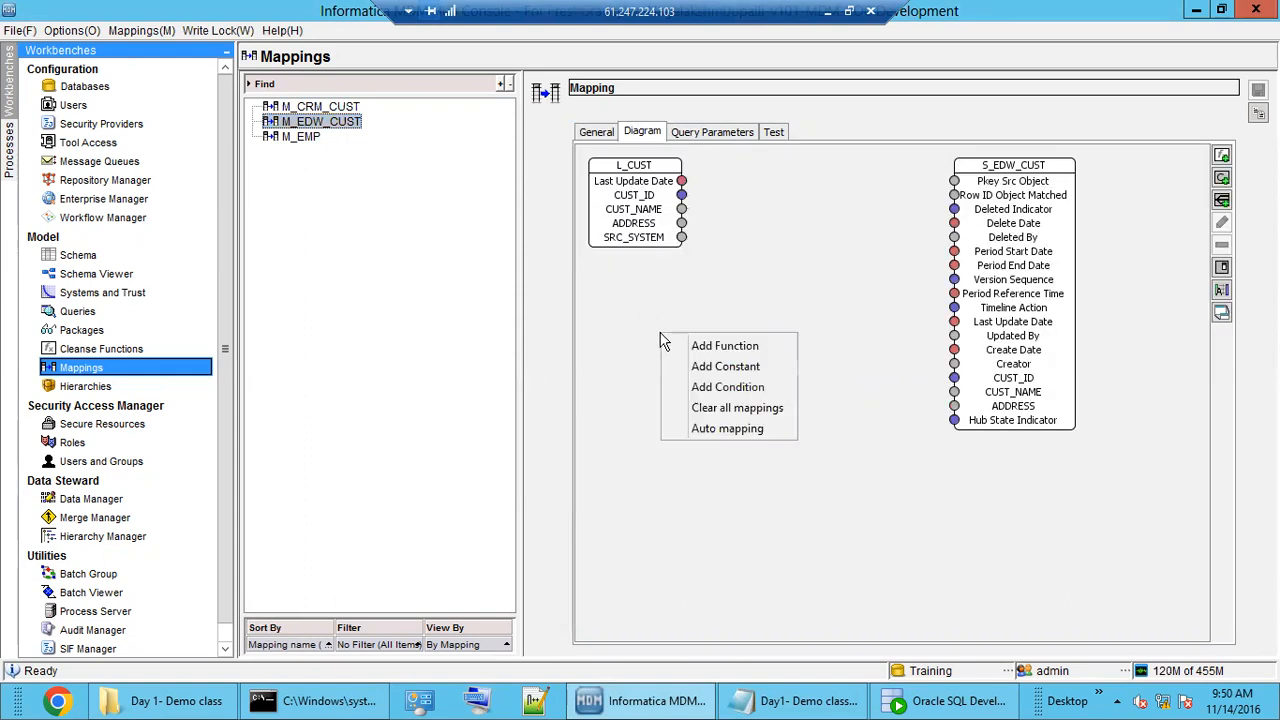
left_click(731, 428)
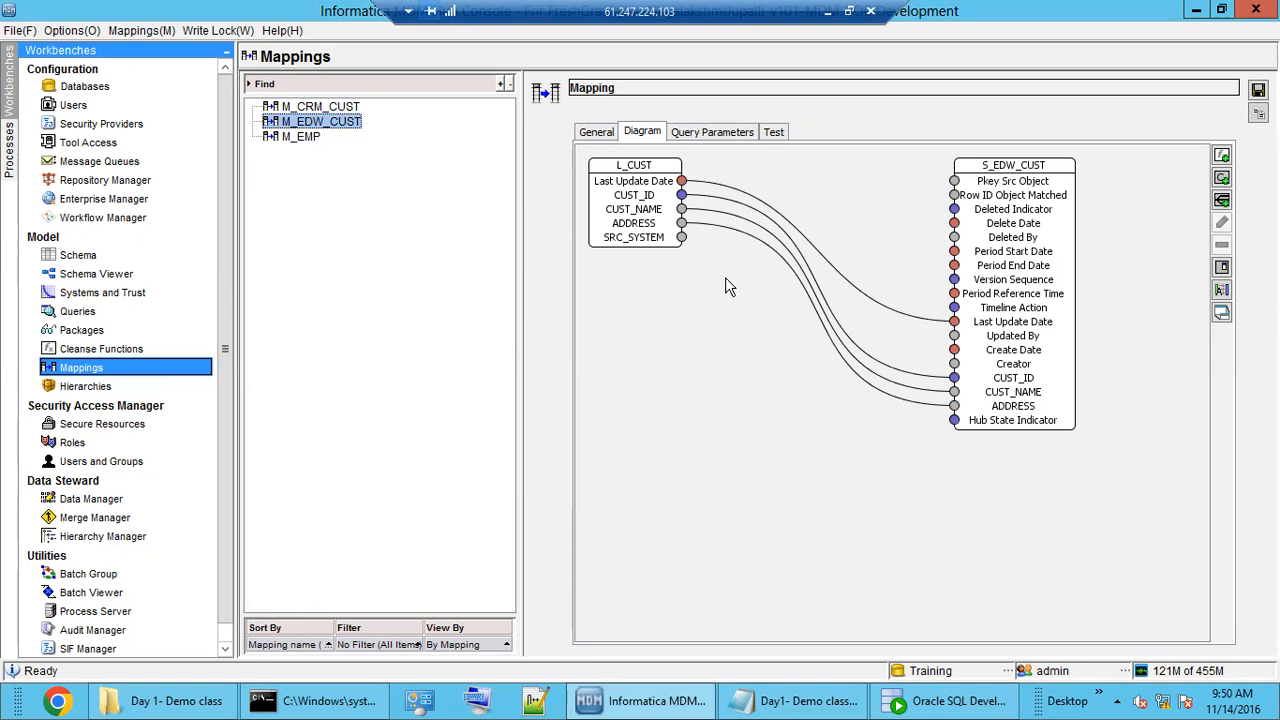
left_click(684, 205)
left_click_drag(742, 204, 954, 181)
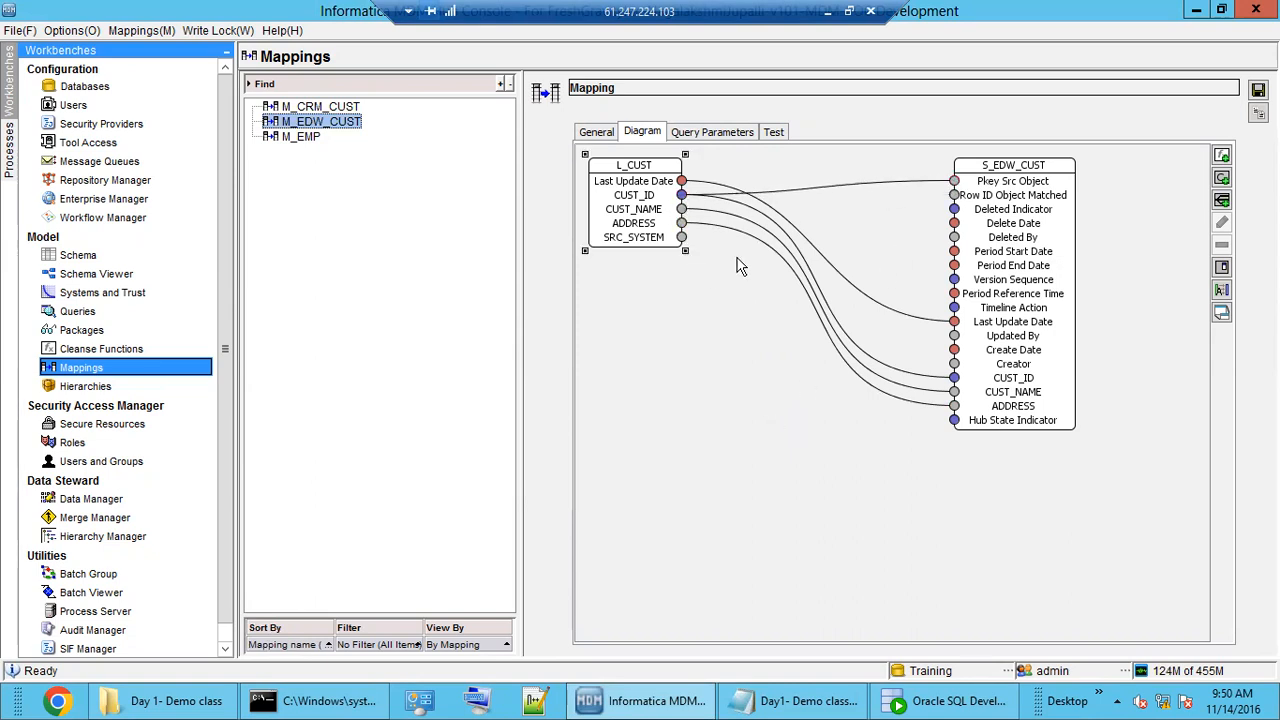
Enable the filter condition SRC_SYSTEM='EDW' and save the M_EDW_CUST mapping.
left_click(719, 134)
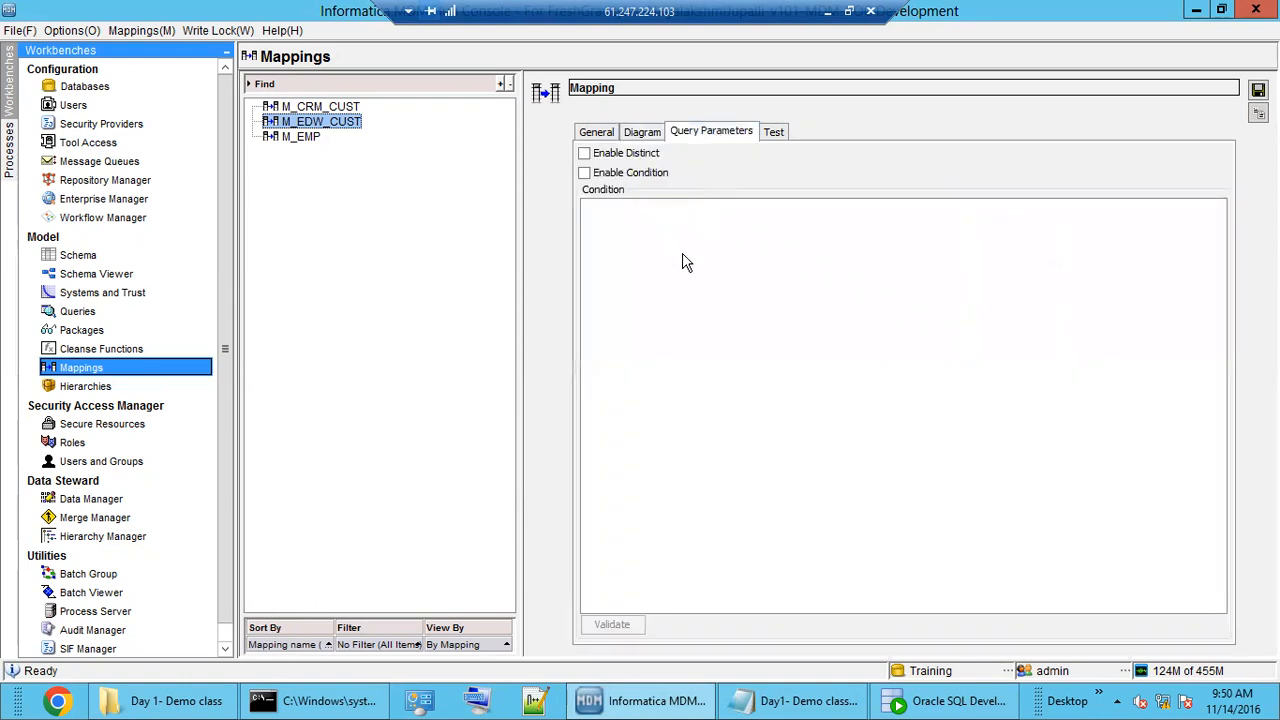
left_click(584, 173)
left_click(676, 223)
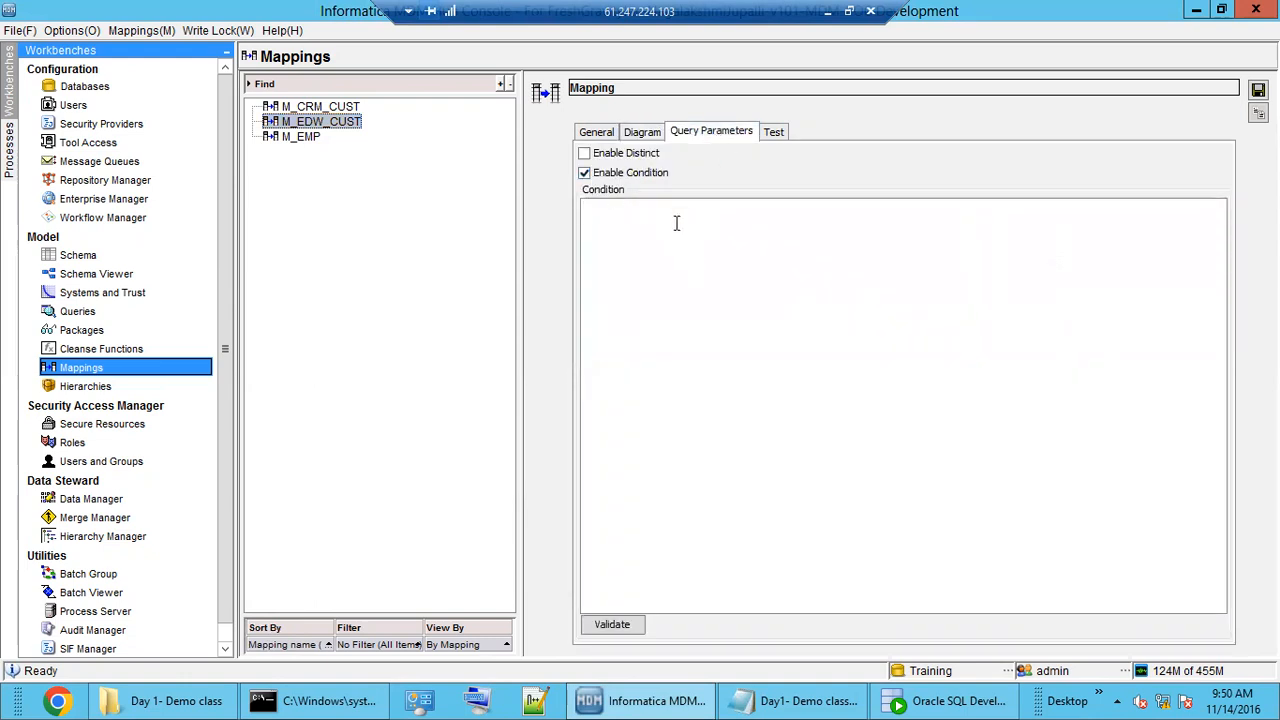
type("SRC_SYSTEM='EDW")
left_click(775, 131)
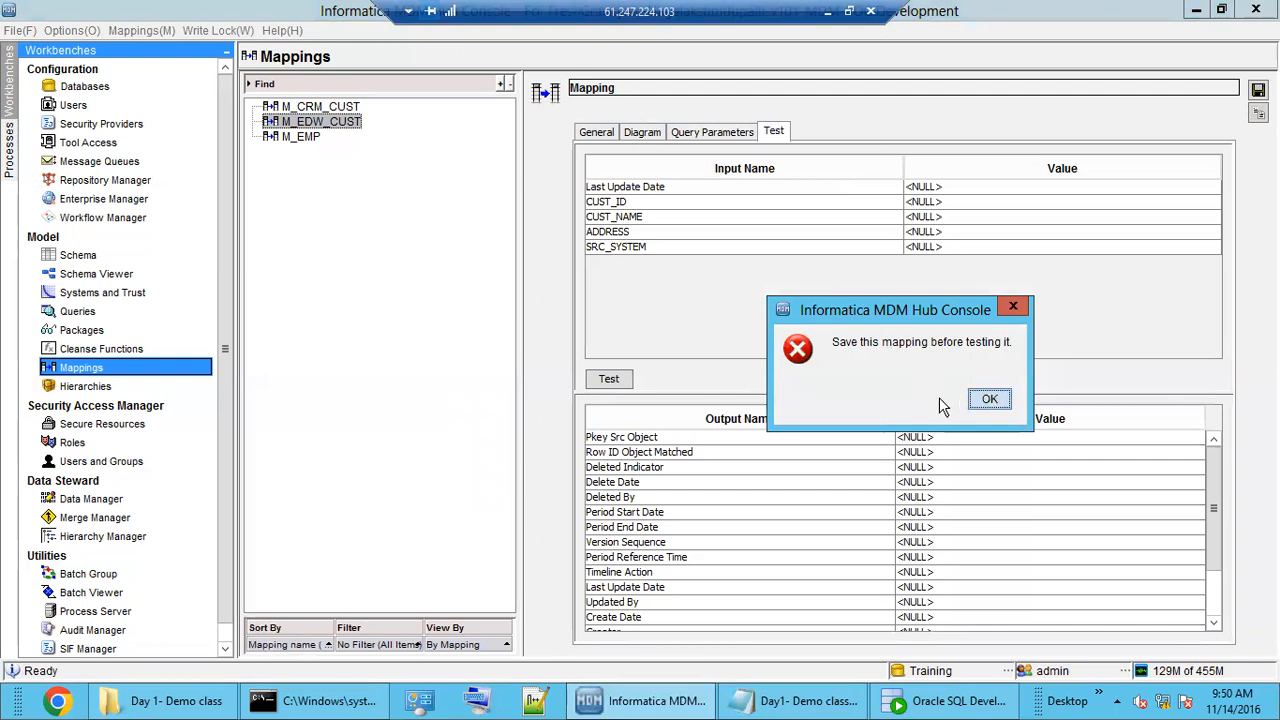
left_click(988, 401)
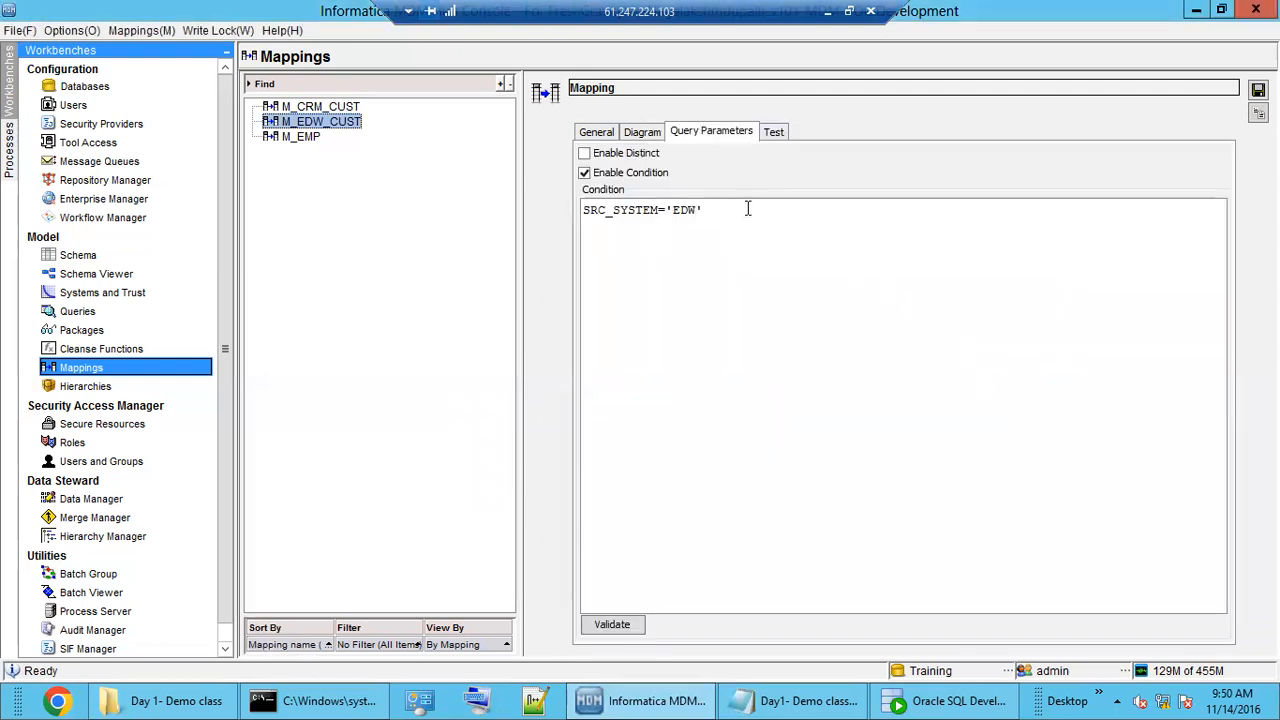
left_click(1258, 90)
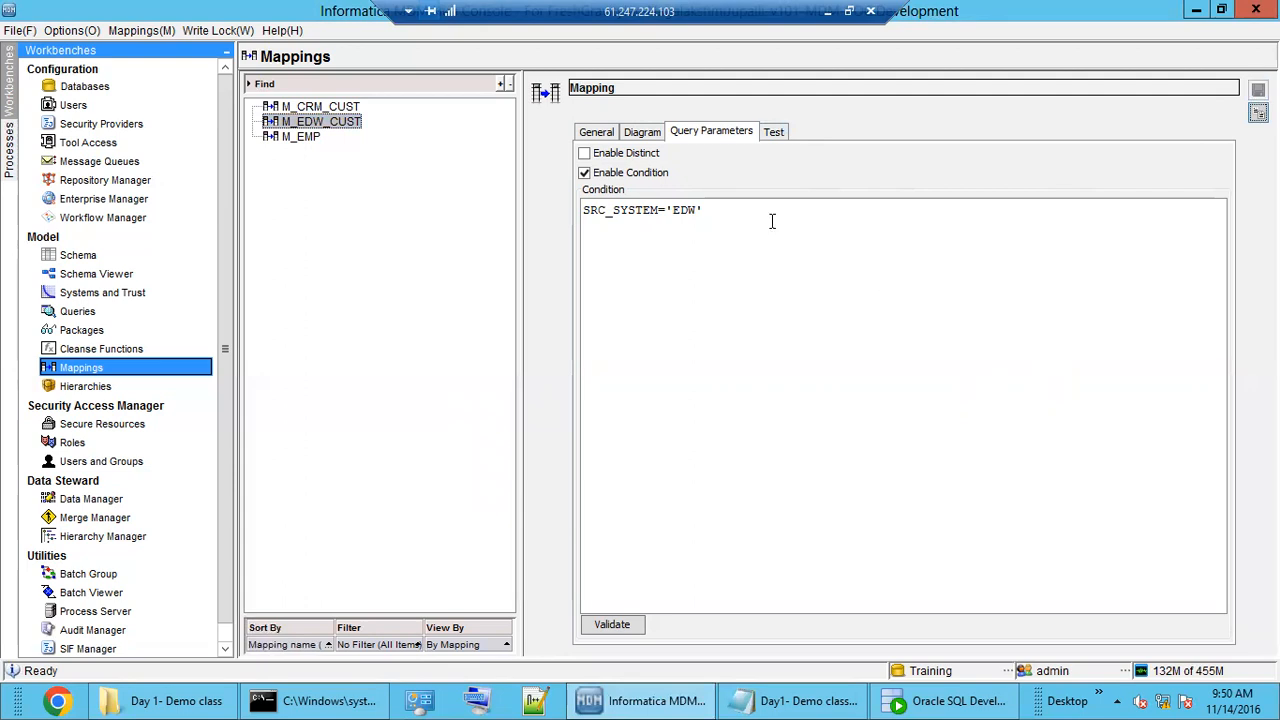
left_click(780, 134)
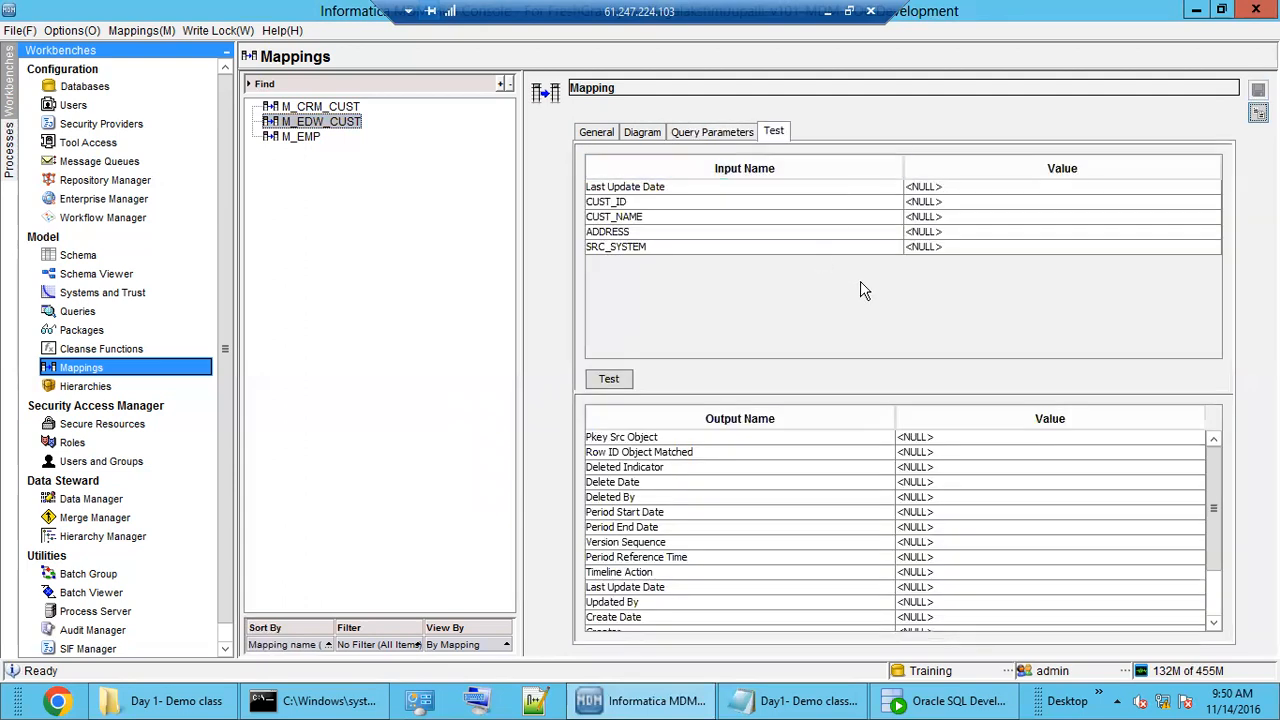
left_click(703, 135)
left_click(644, 134)
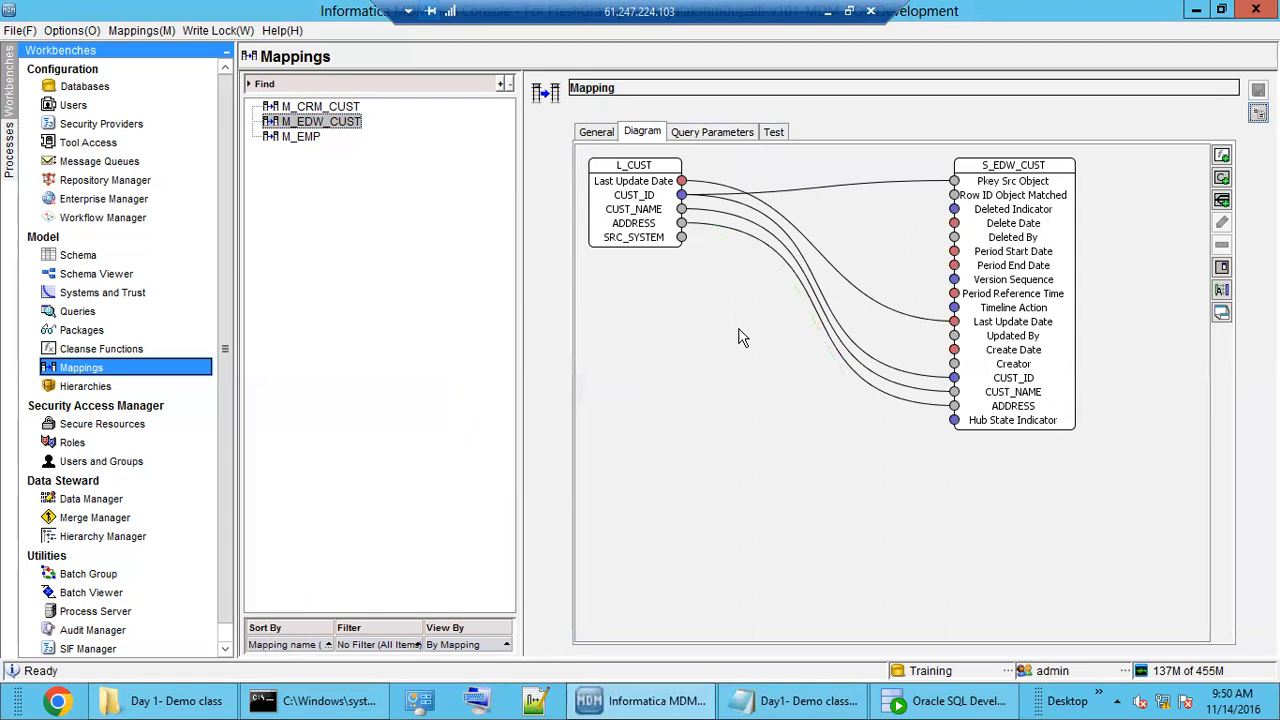
left_click(1013, 215)
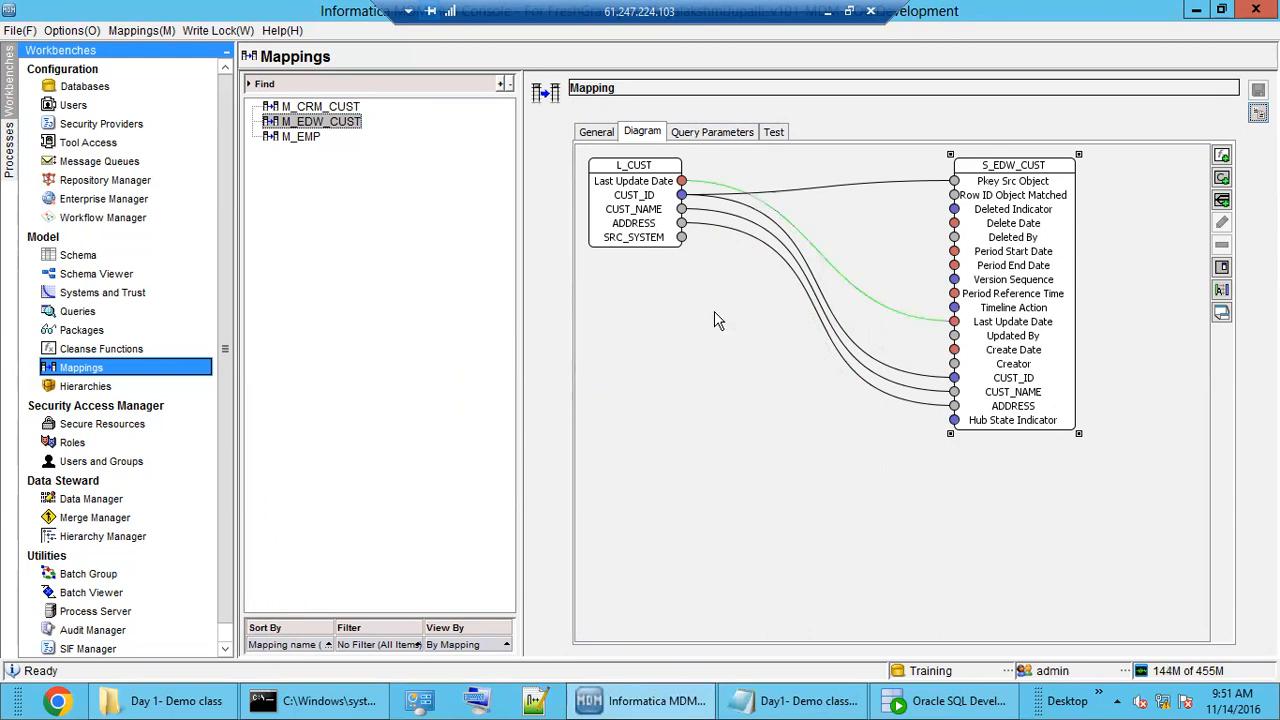
In the Batch Viewer, expand S_CRM_CUST's Stage node and select the M_CRM_CUST batch.
left_click(66, 596)
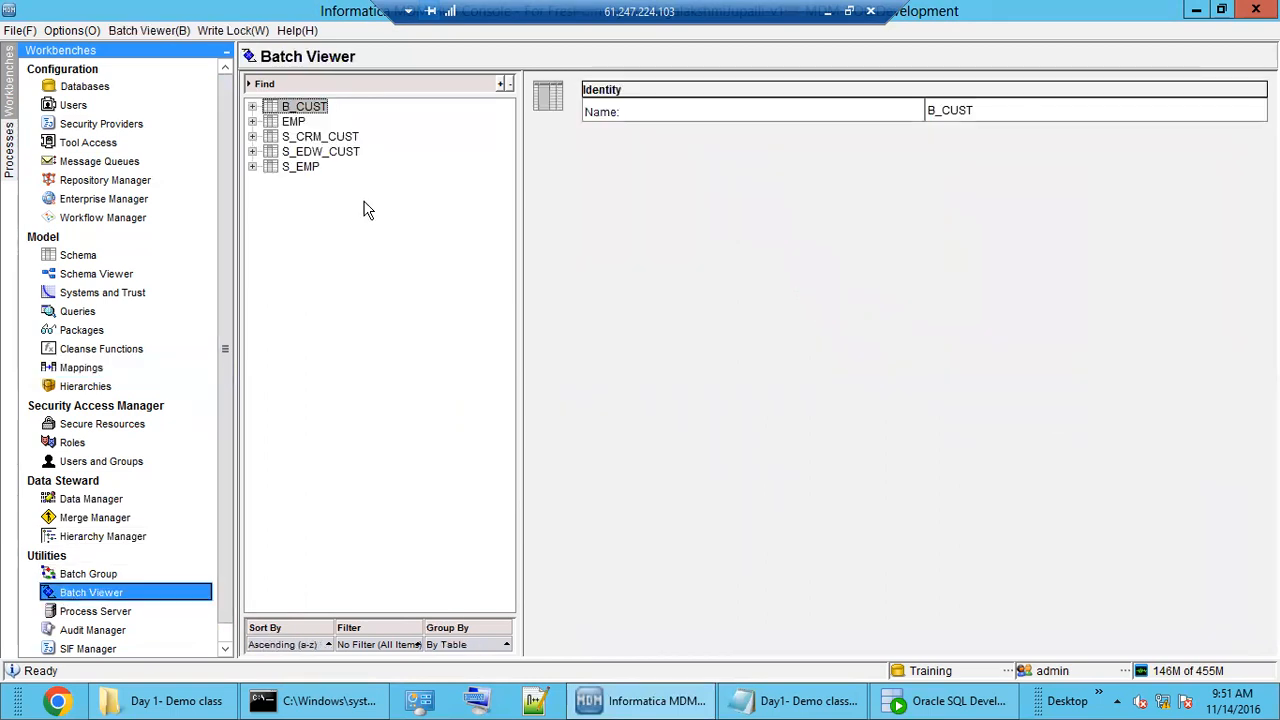
left_click(322, 154)
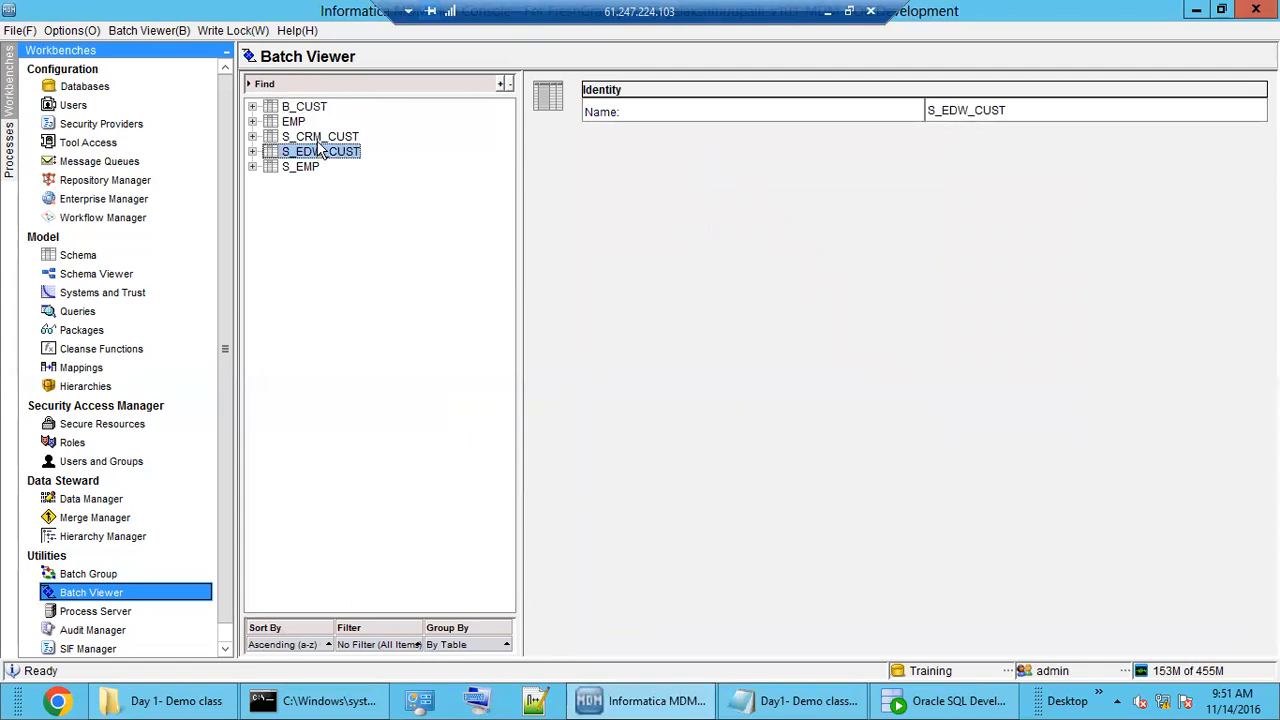
left_click(320, 140)
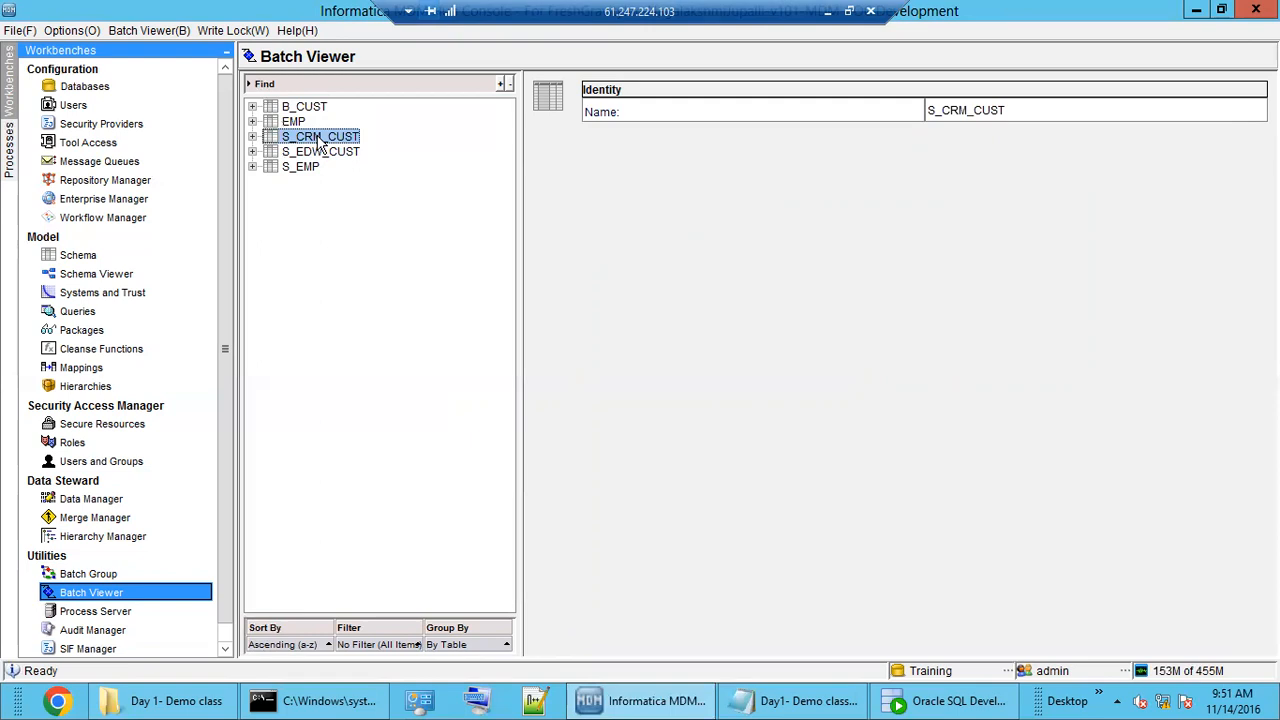
double_click(320, 140)
double_click(334, 167)
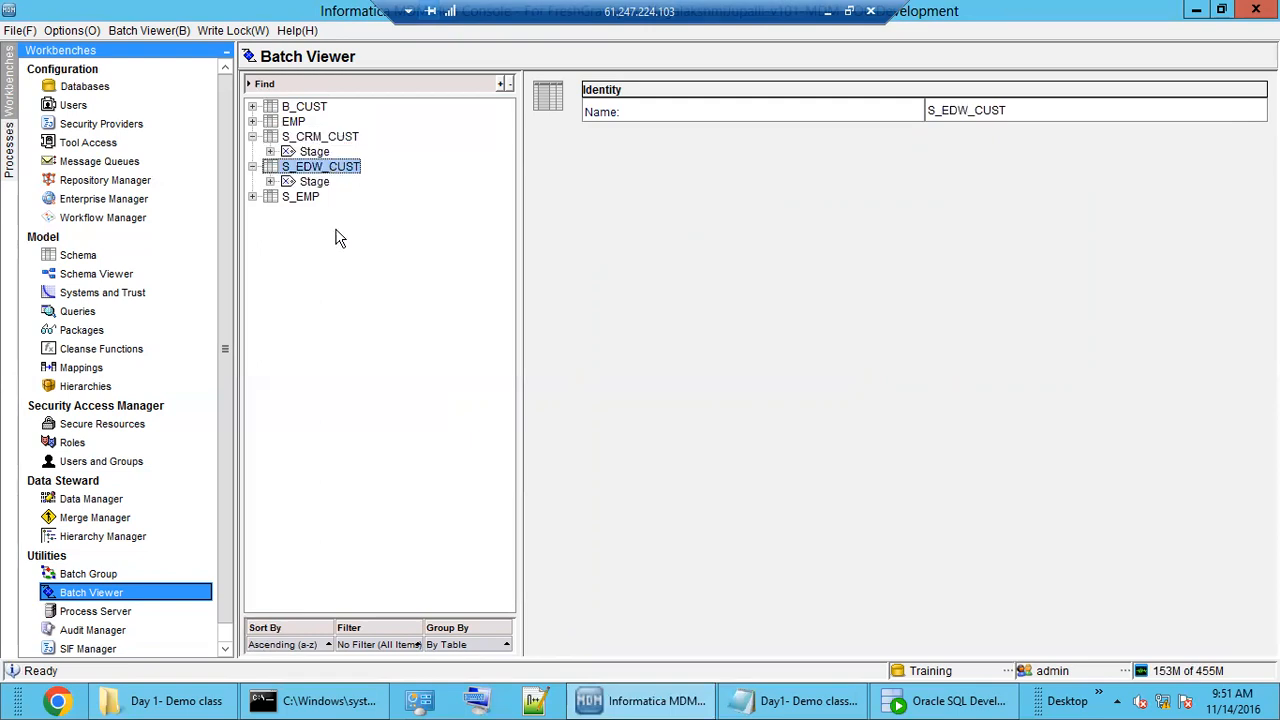
left_click(318, 138)
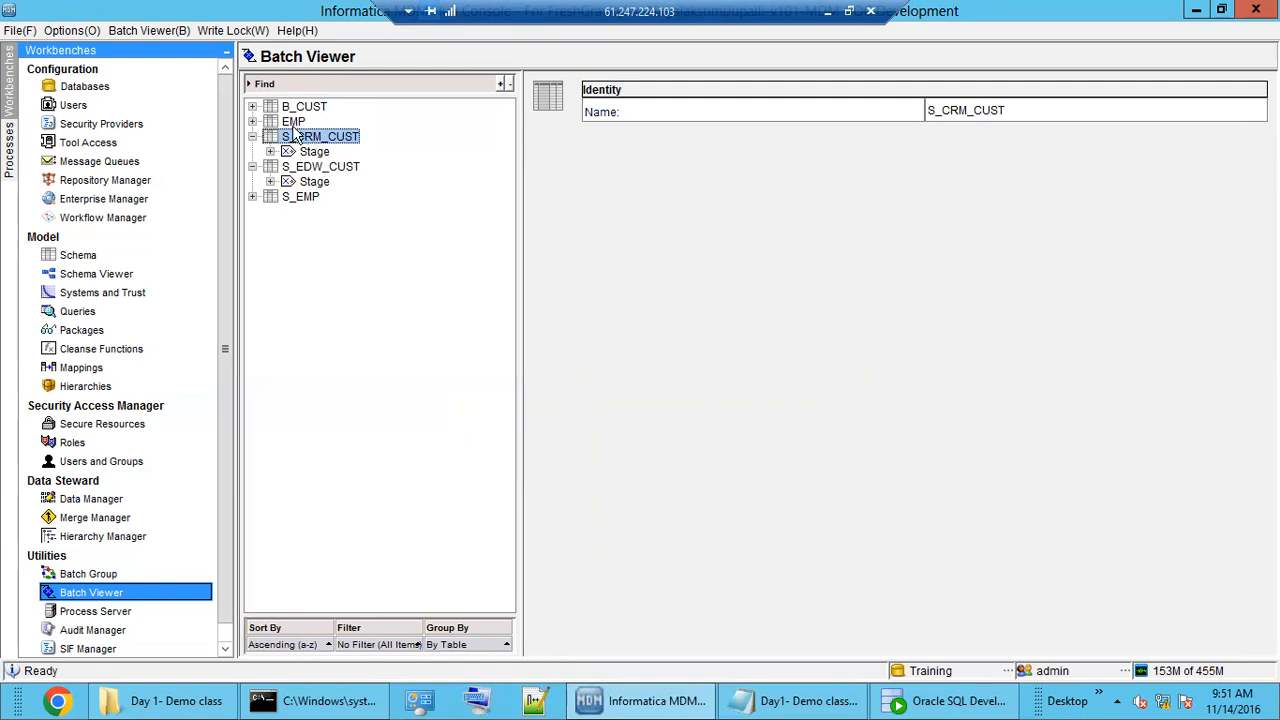
left_click(313, 170)
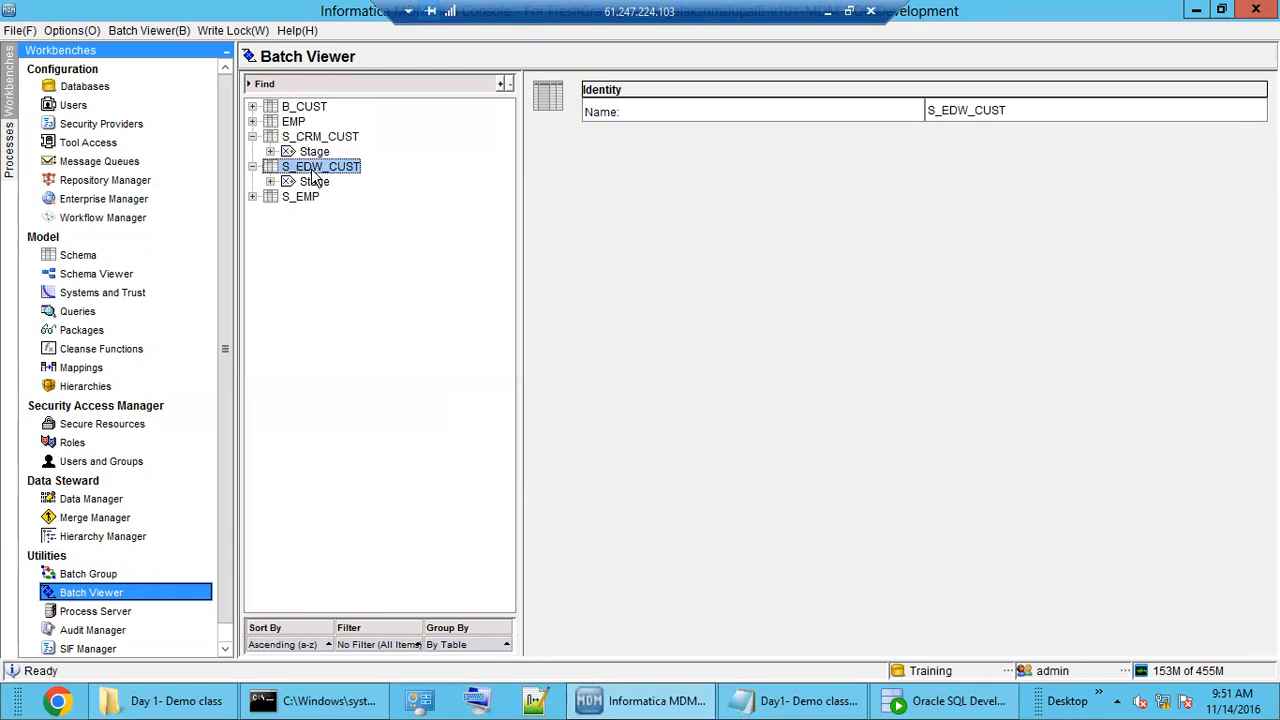
left_click(313, 140)
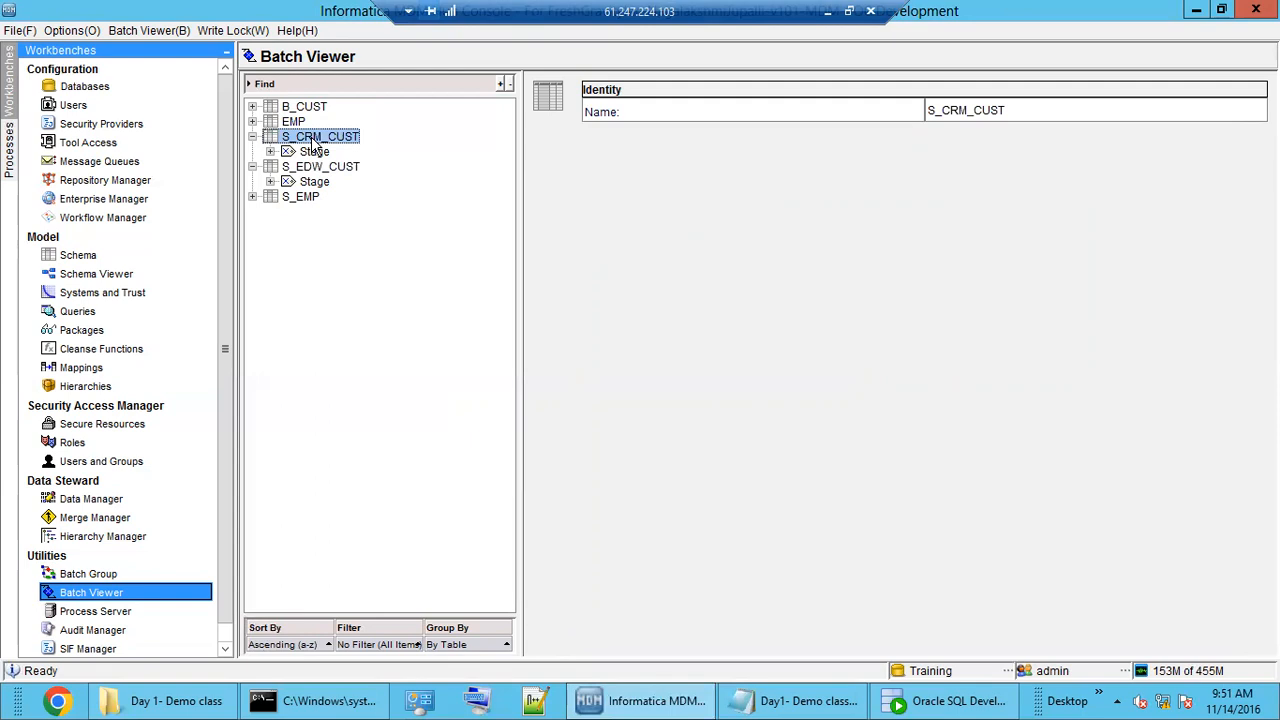
double_click(315, 152)
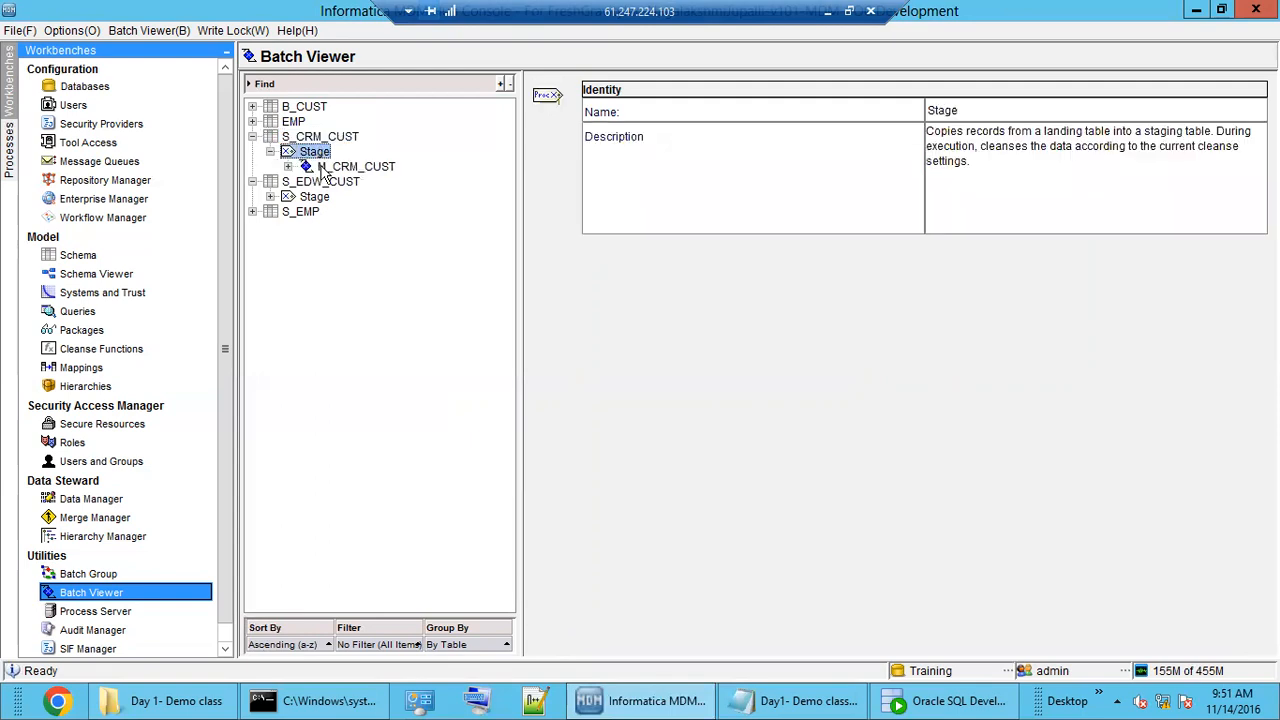
left_click(345, 168)
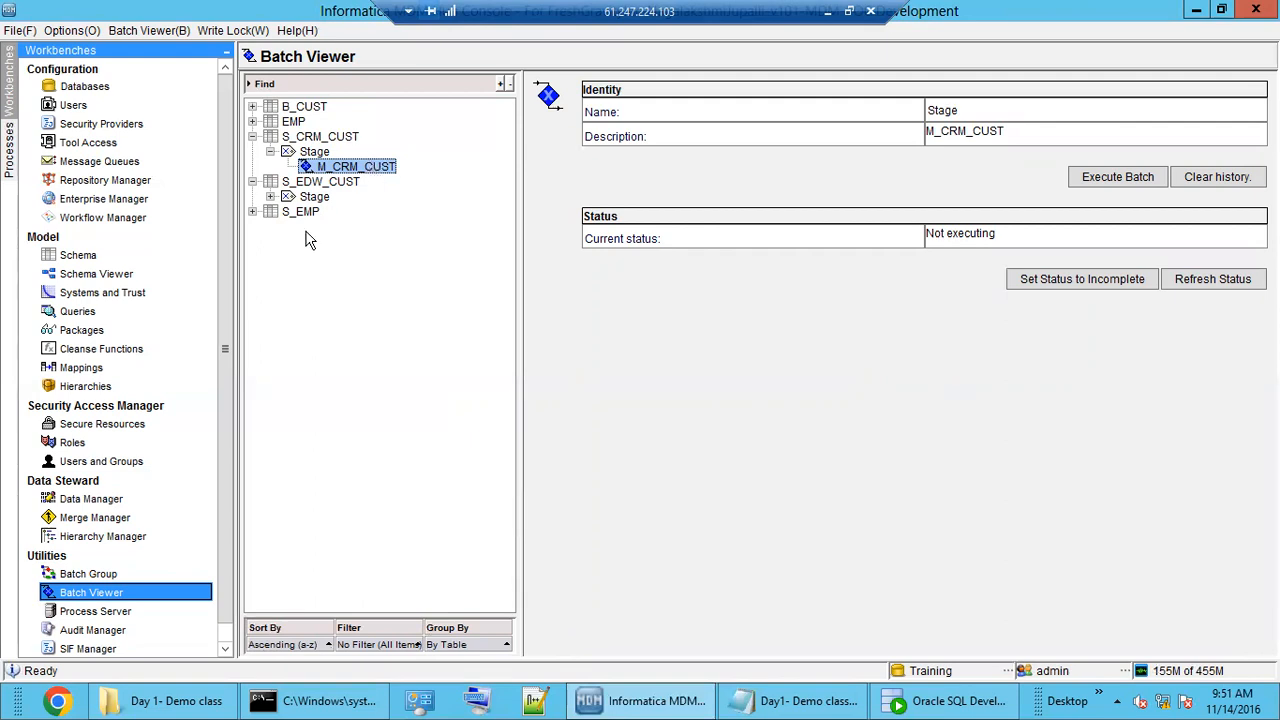
Execute the M_CRM_CUST stage batch and refresh its status until the run completes.
left_click(1117, 180)
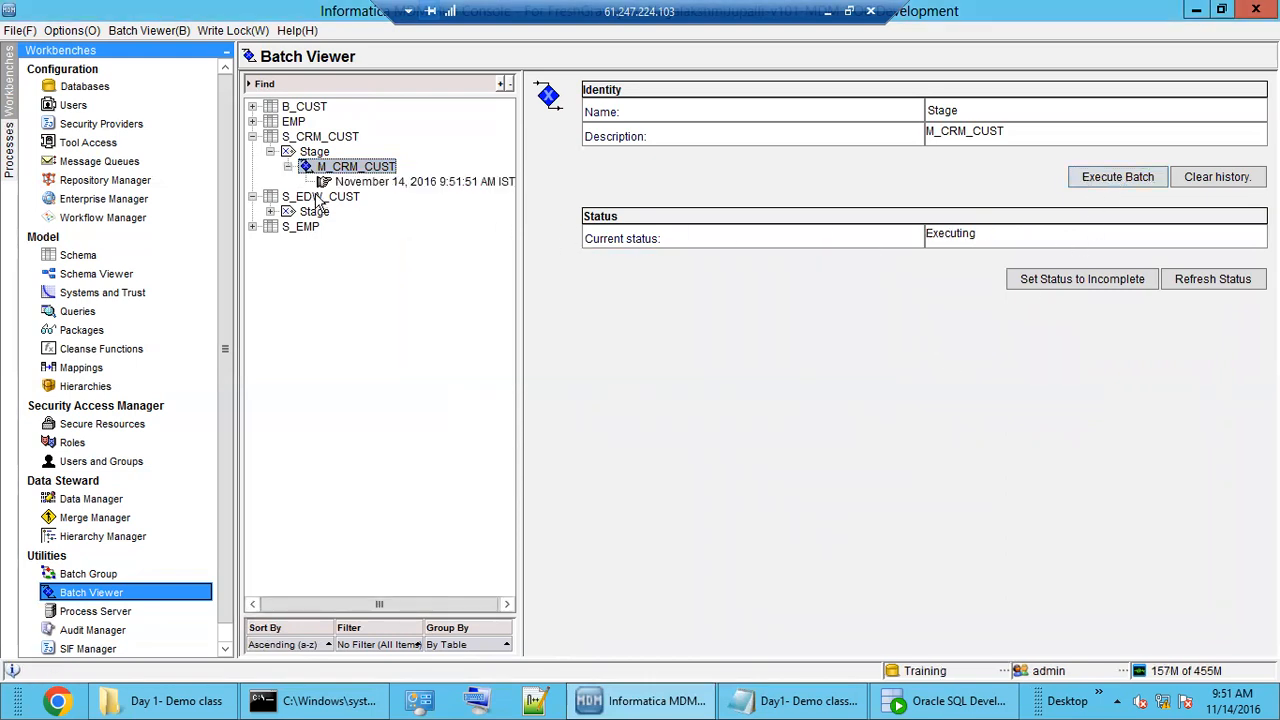
left_click(392, 183)
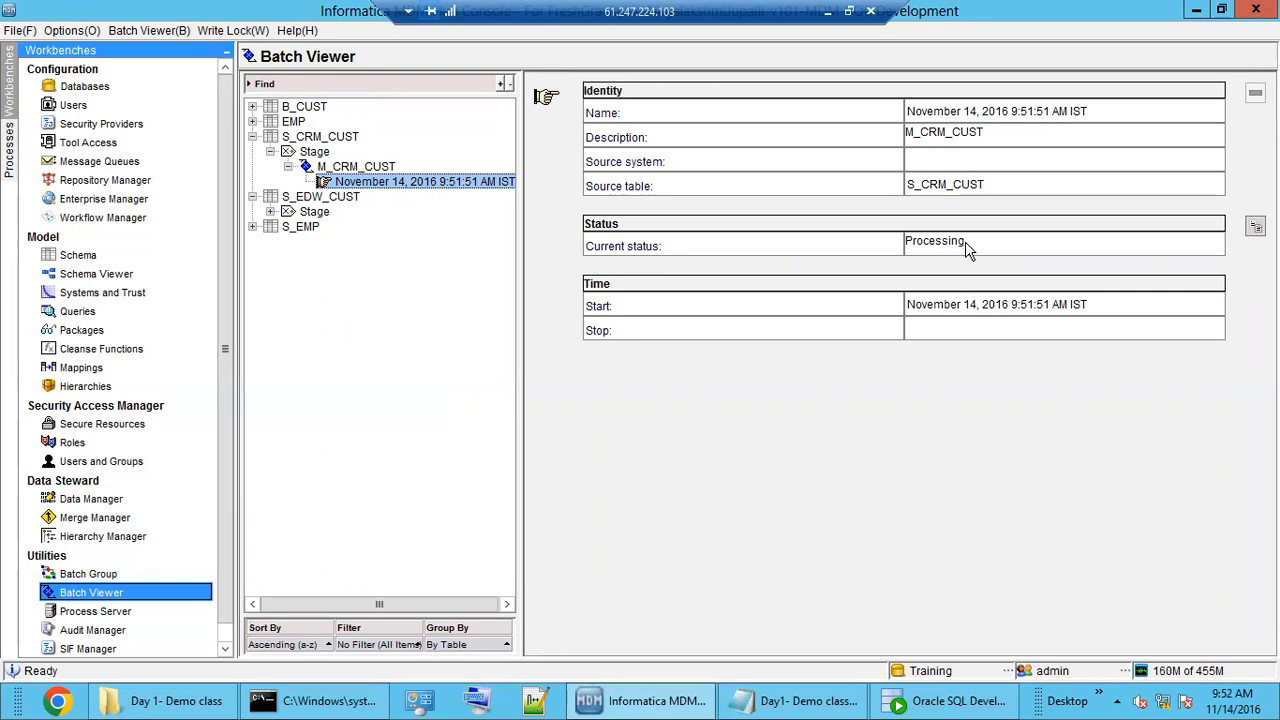
left_click(365, 168)
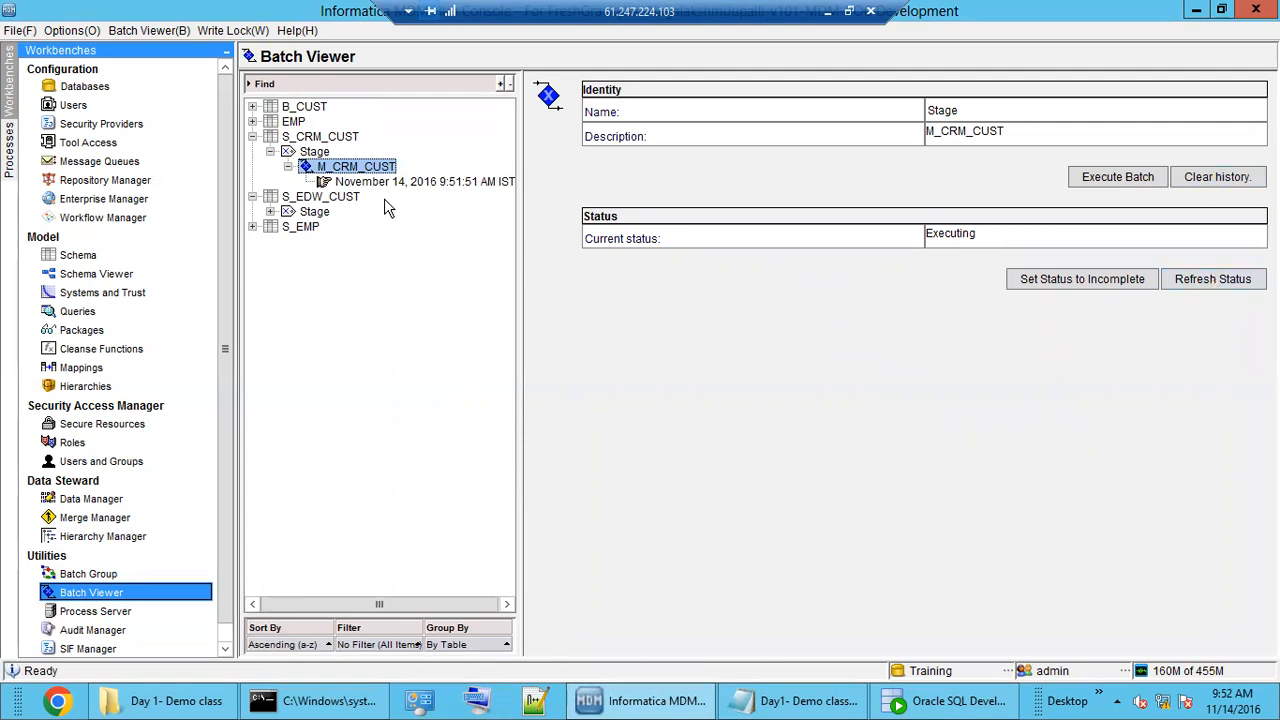
left_click(1214, 283)
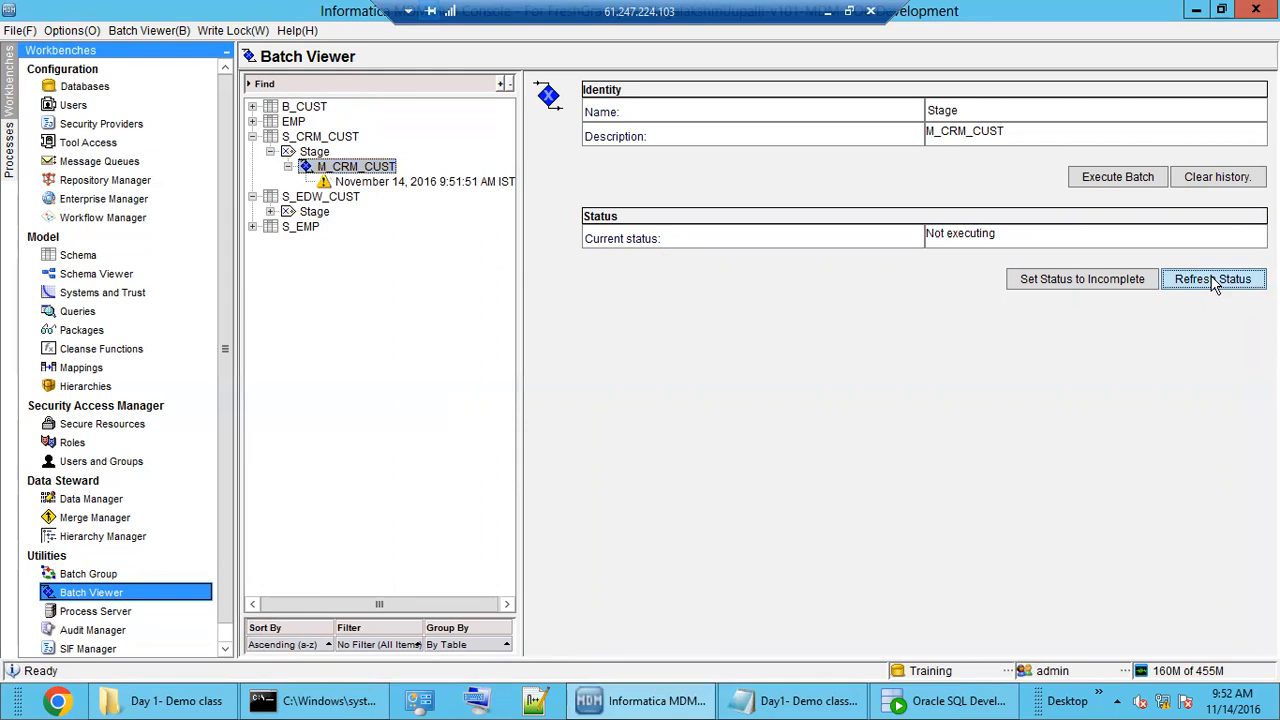
left_click(389, 184)
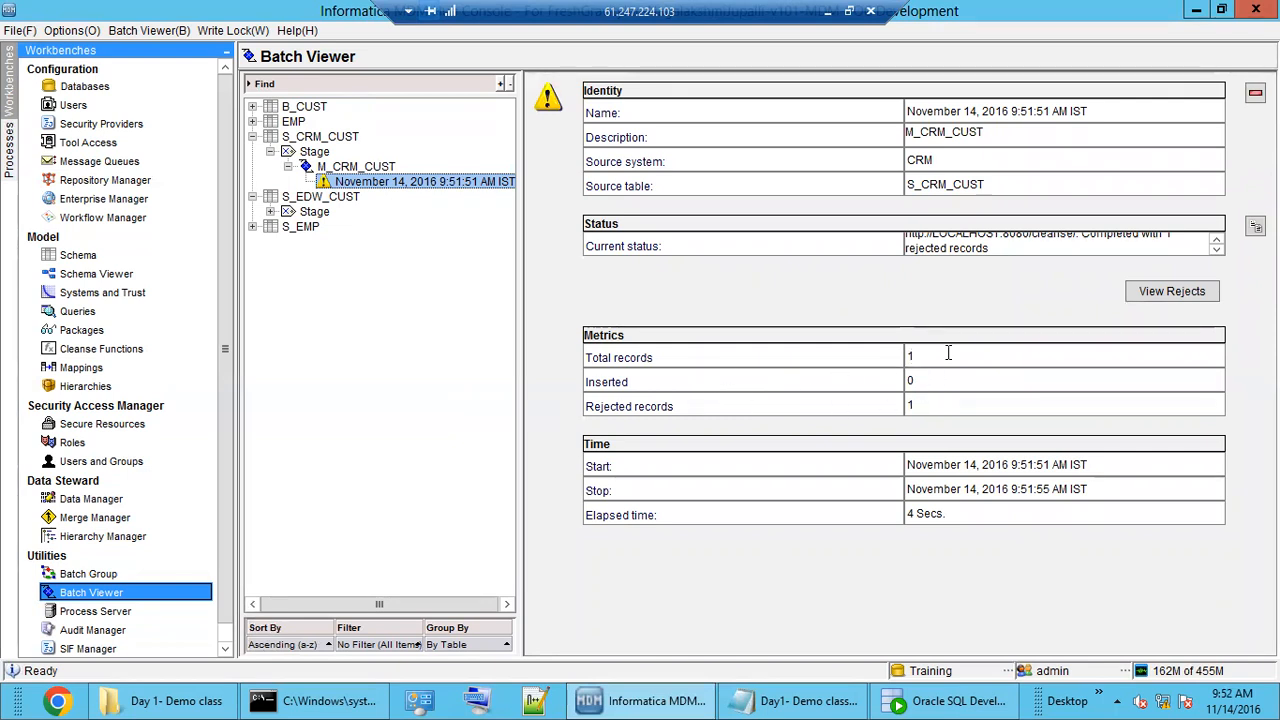
Review the run's metrics: 1 total record, 0 inserted, 1 rejected.
left_click_drag(942, 354, 892, 360)
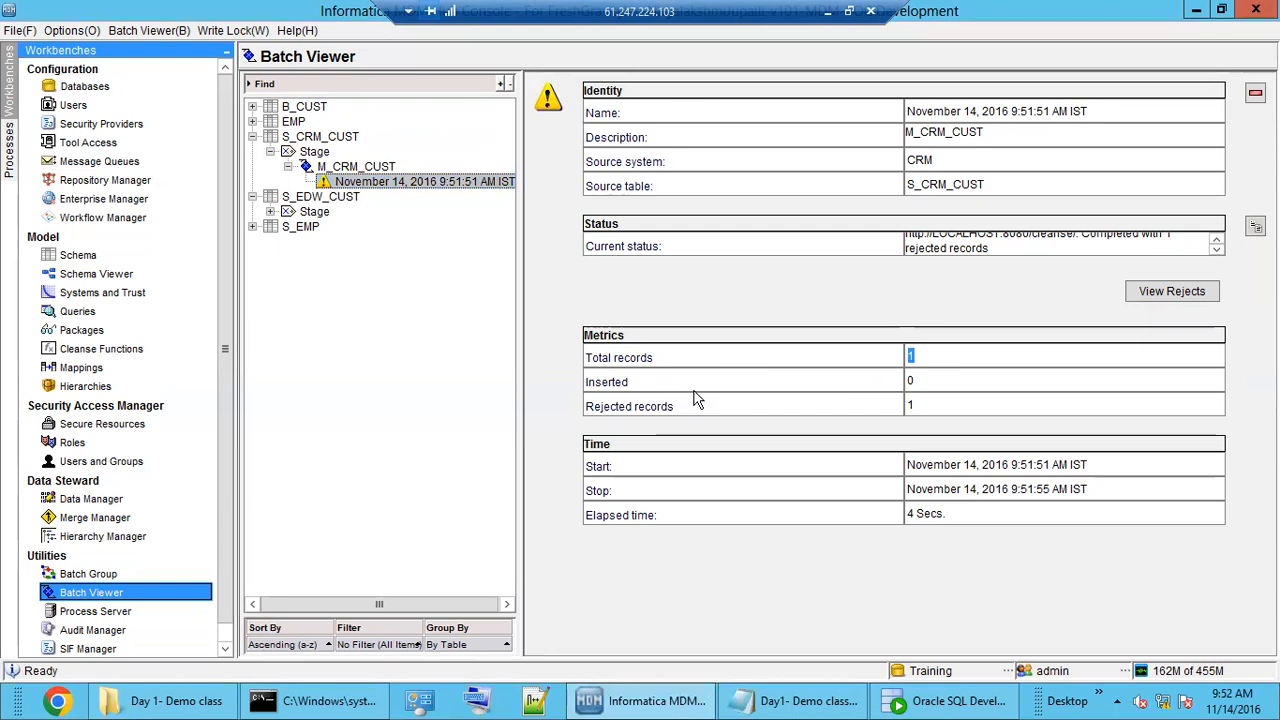
left_click(956, 406)
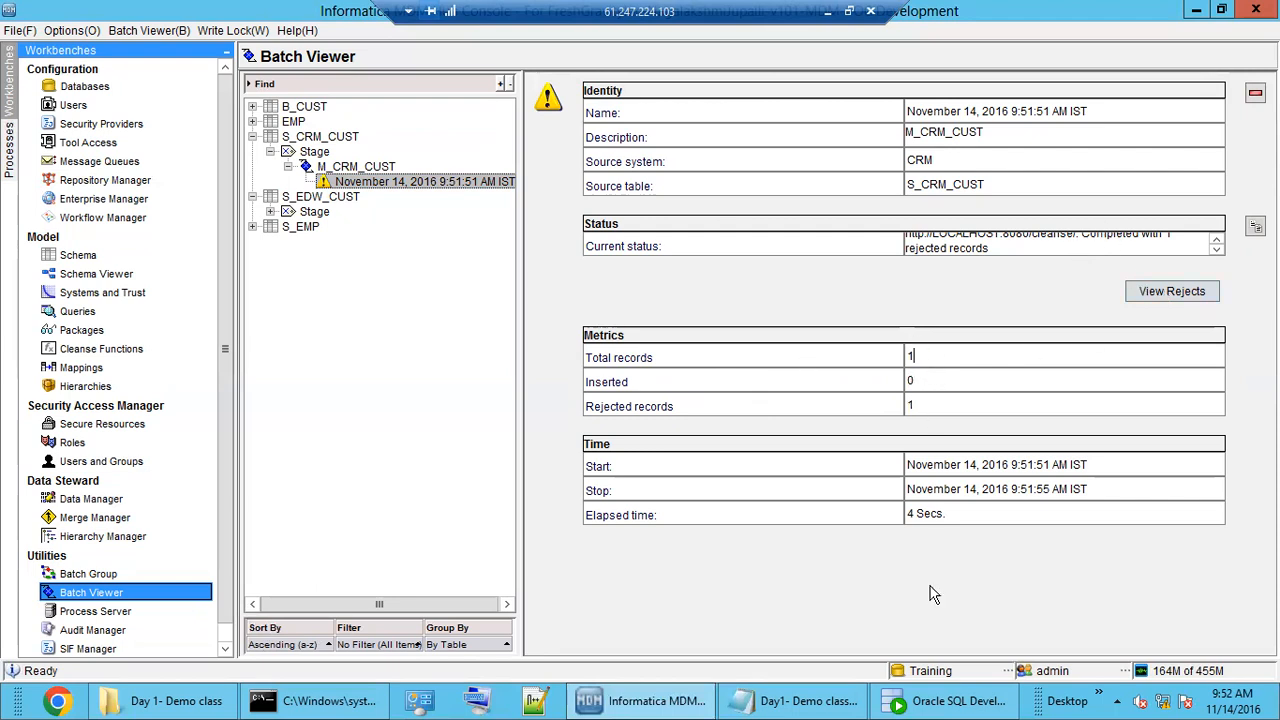
left_click(950, 700)
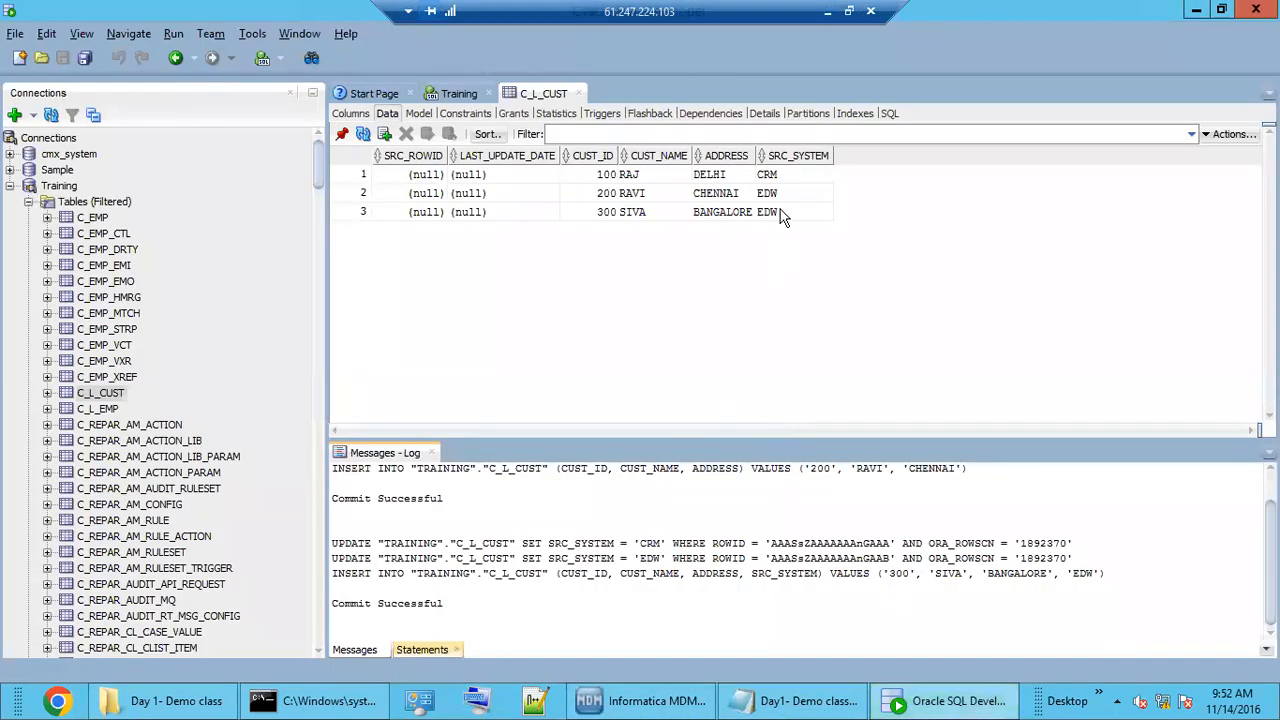
Review customer 100's CRM row (ID, name, address) in C_L_CUST, then return to the MDM Hub batch results.
left_click(785, 178)
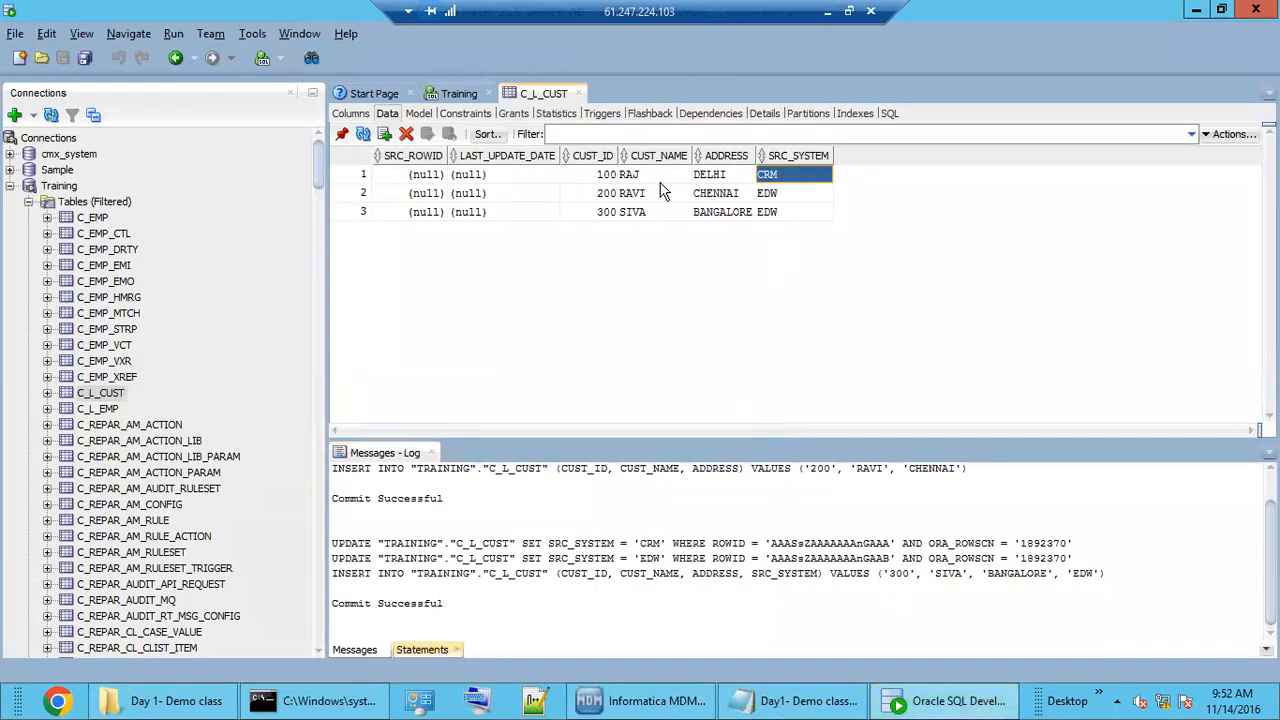
left_click(607, 176)
left_click_drag(680, 178, 705, 178)
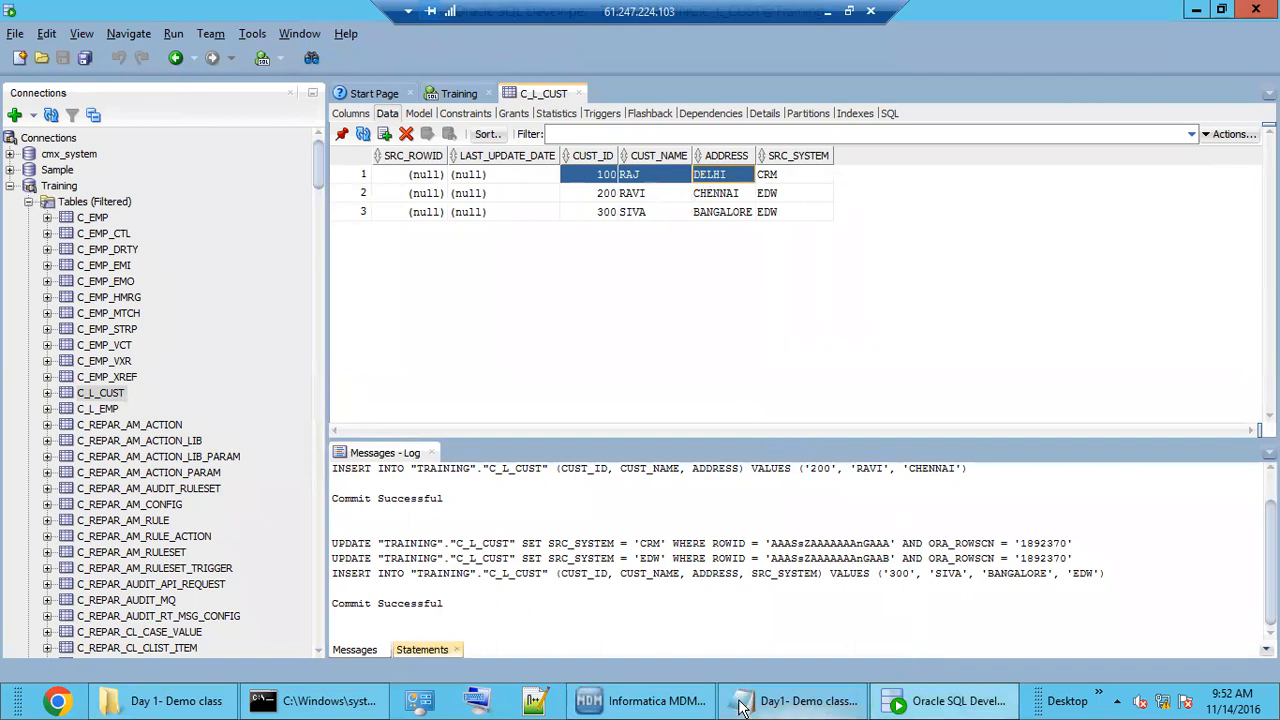
left_click(680, 703)
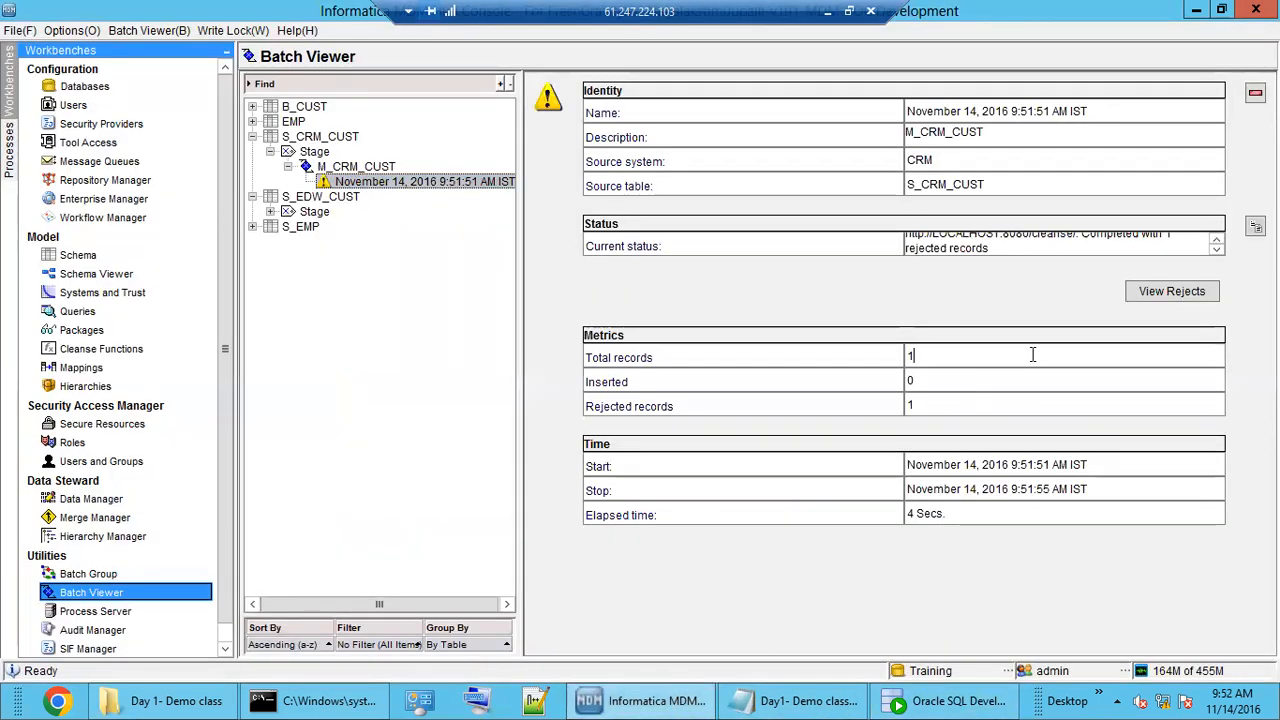
Open M_CRM_CUST's rejected records and widen the dialog to read customer 100's missing or future date error.
left_click(957, 406)
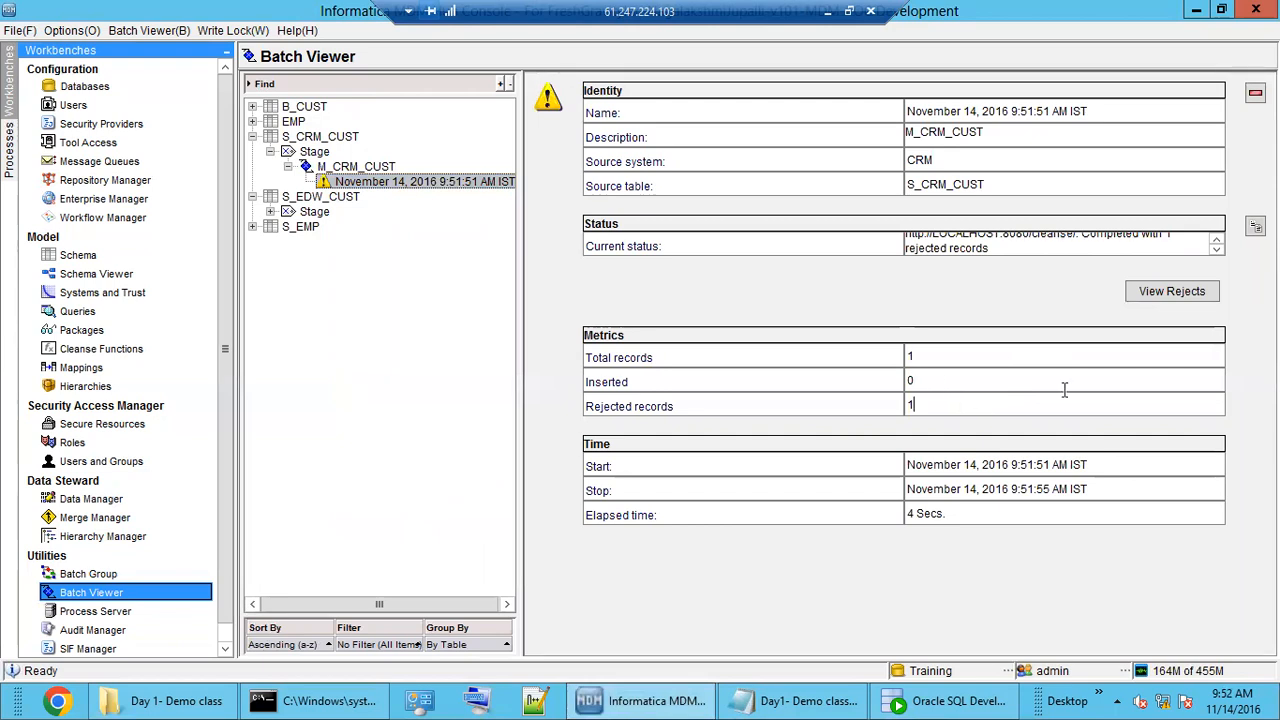
left_click(1188, 292)
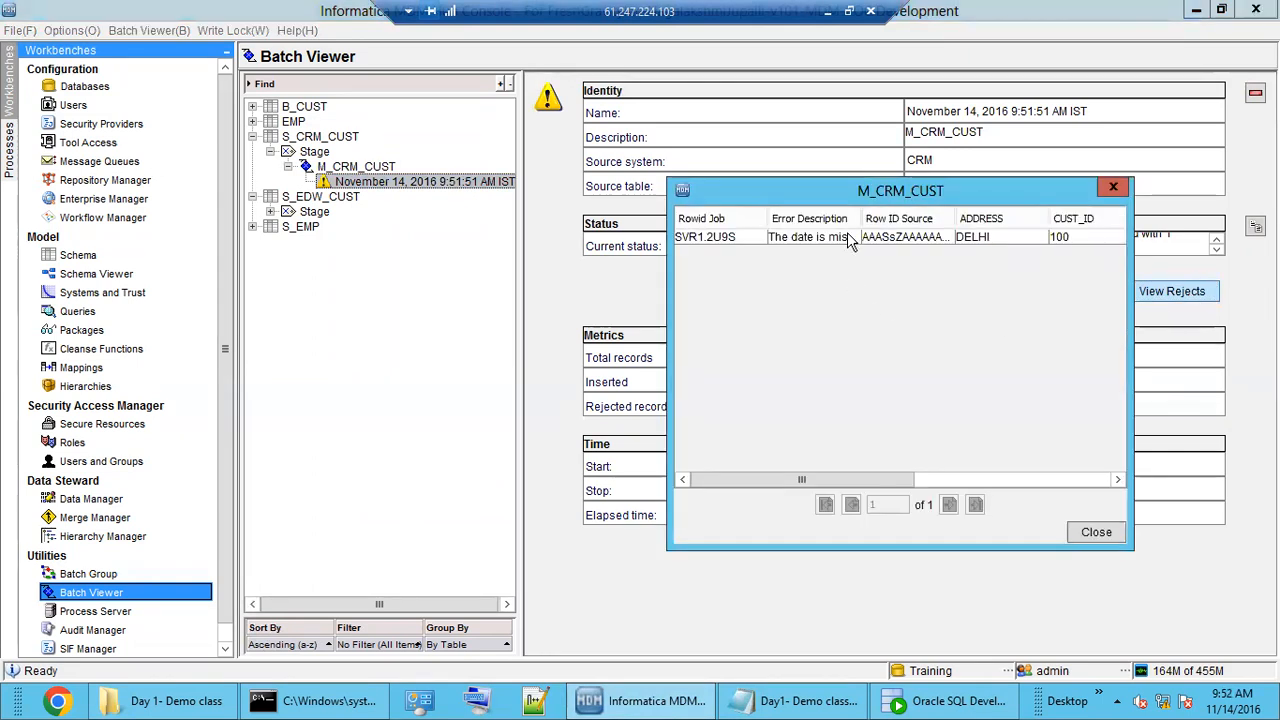
left_click_drag(857, 218, 1058, 218)
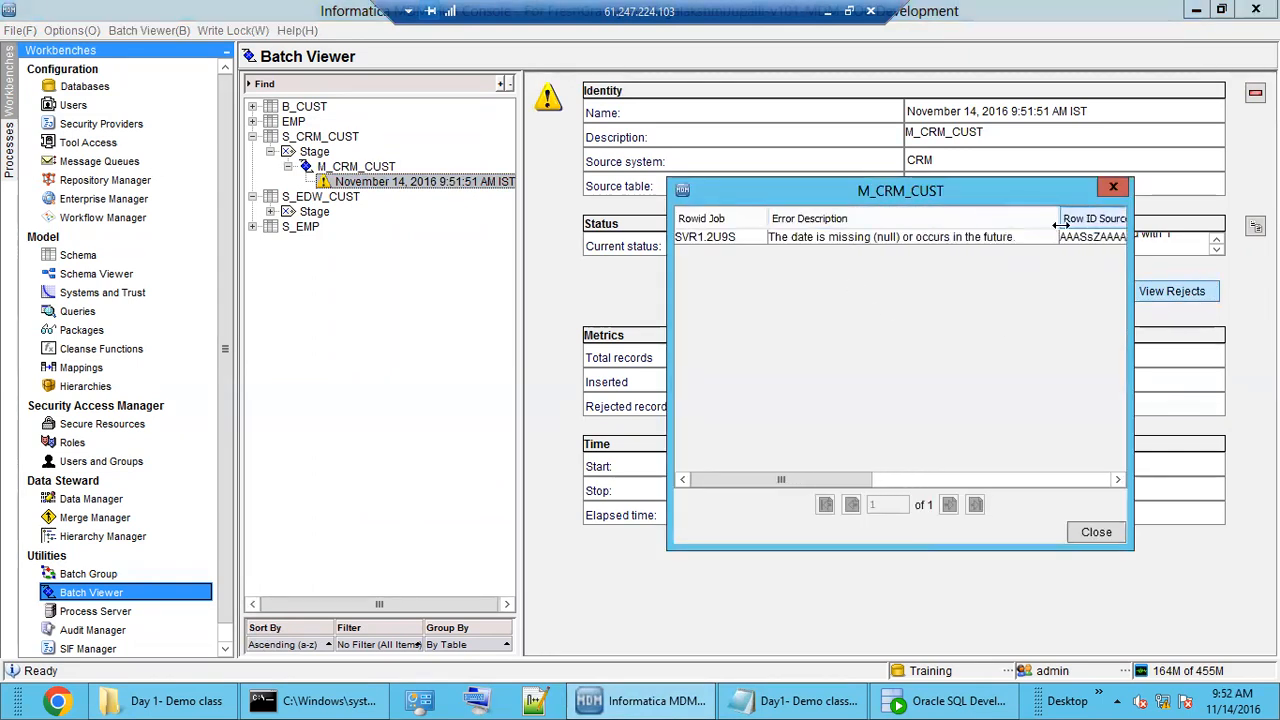
left_click_drag(960, 193, 729, 215)
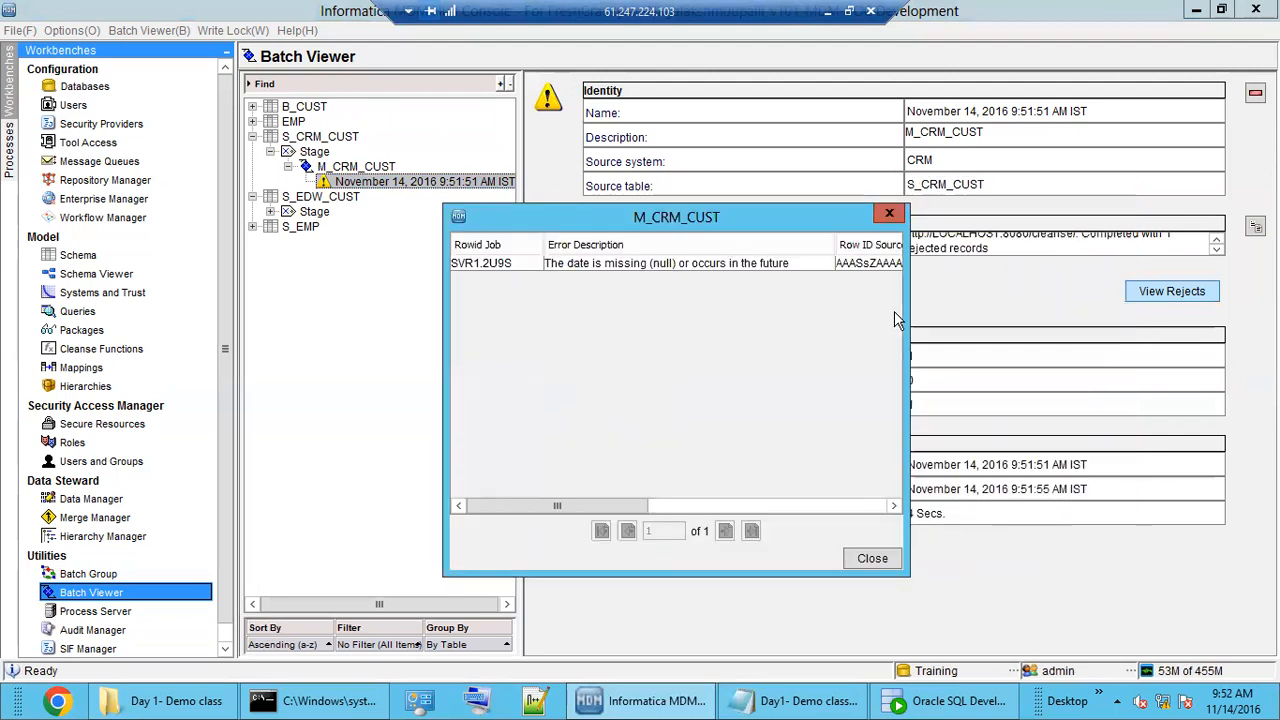
left_click_drag(905, 311, 1104, 313)
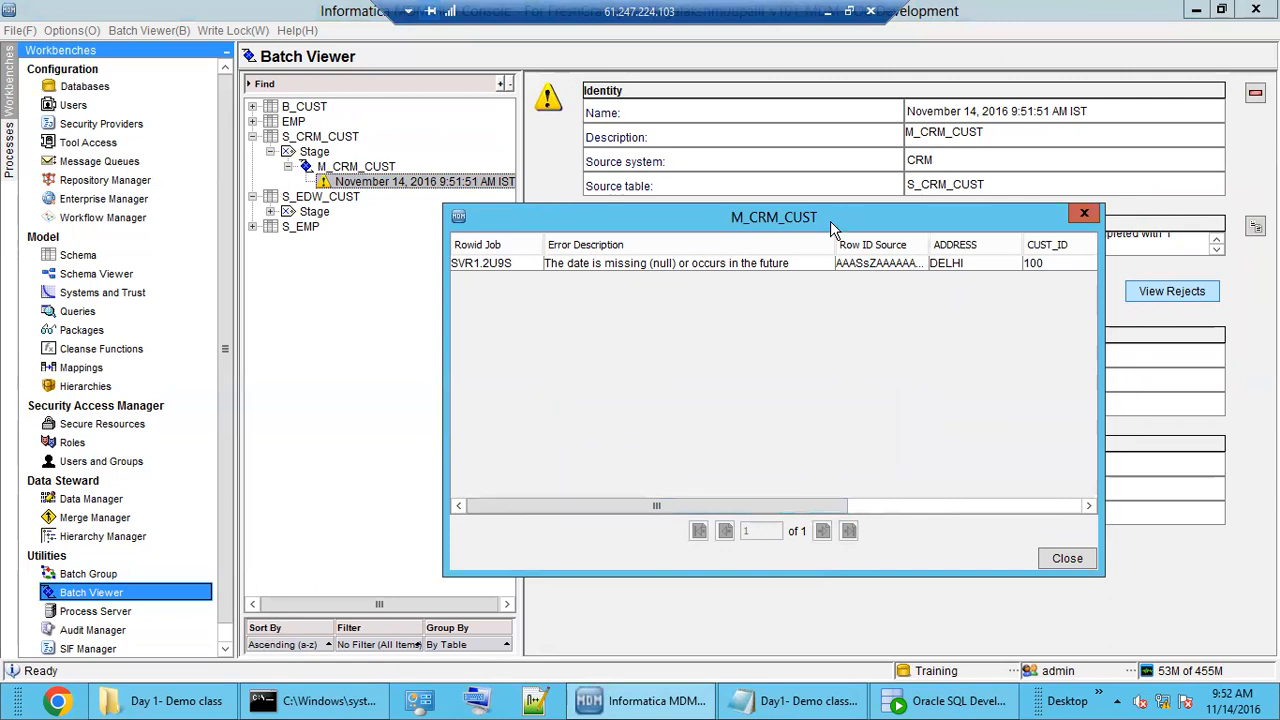
left_click_drag(835, 244, 918, 240)
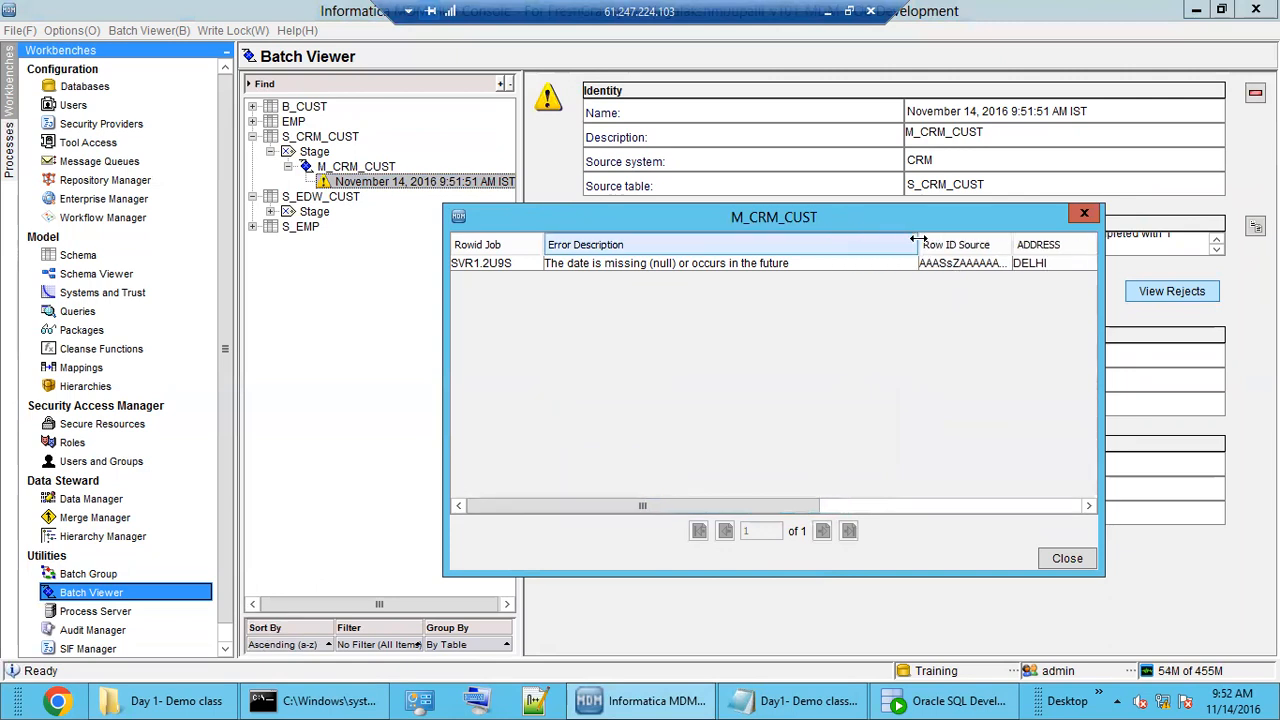
left_click(618, 265)
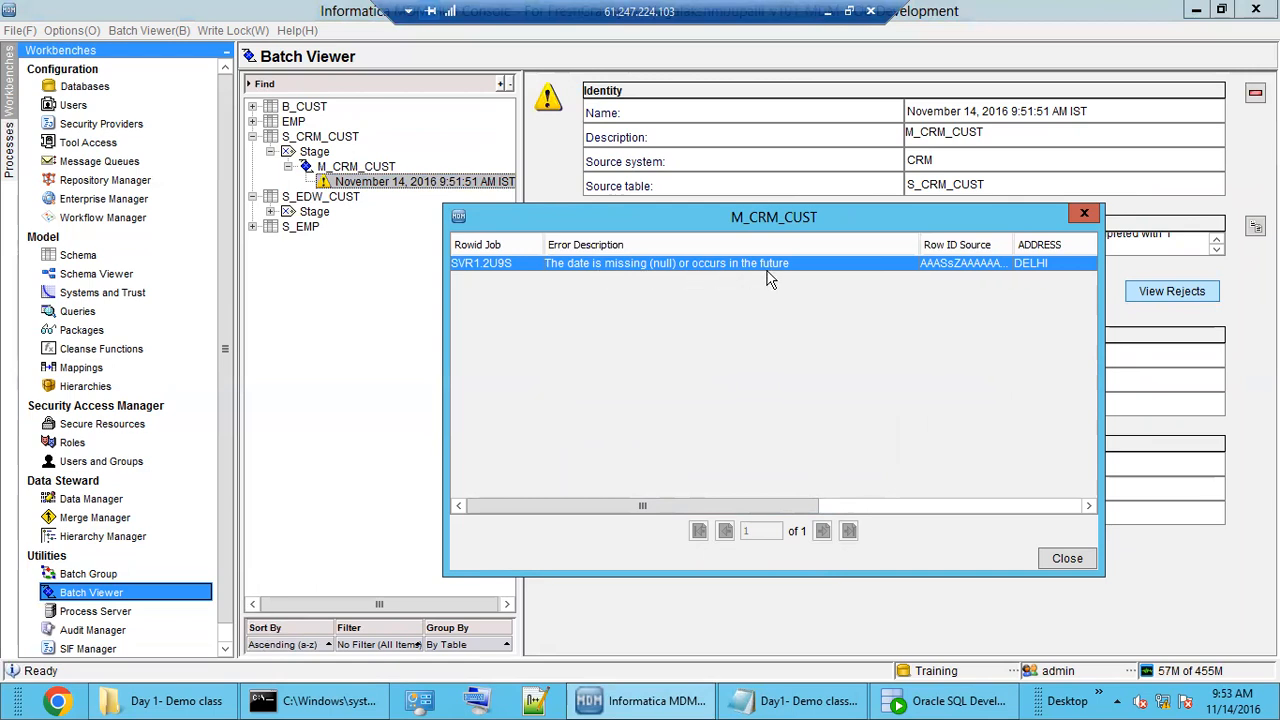
left_click_drag(744, 506, 1025, 484)
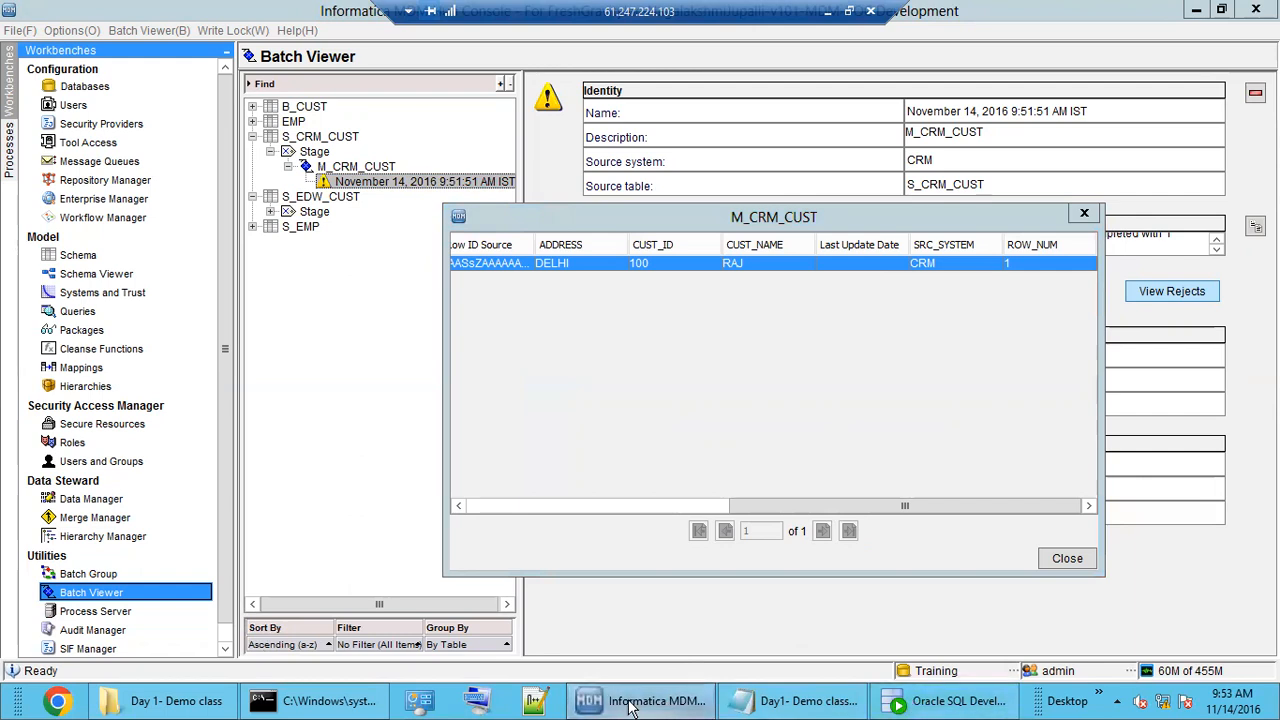
left_click(955, 701)
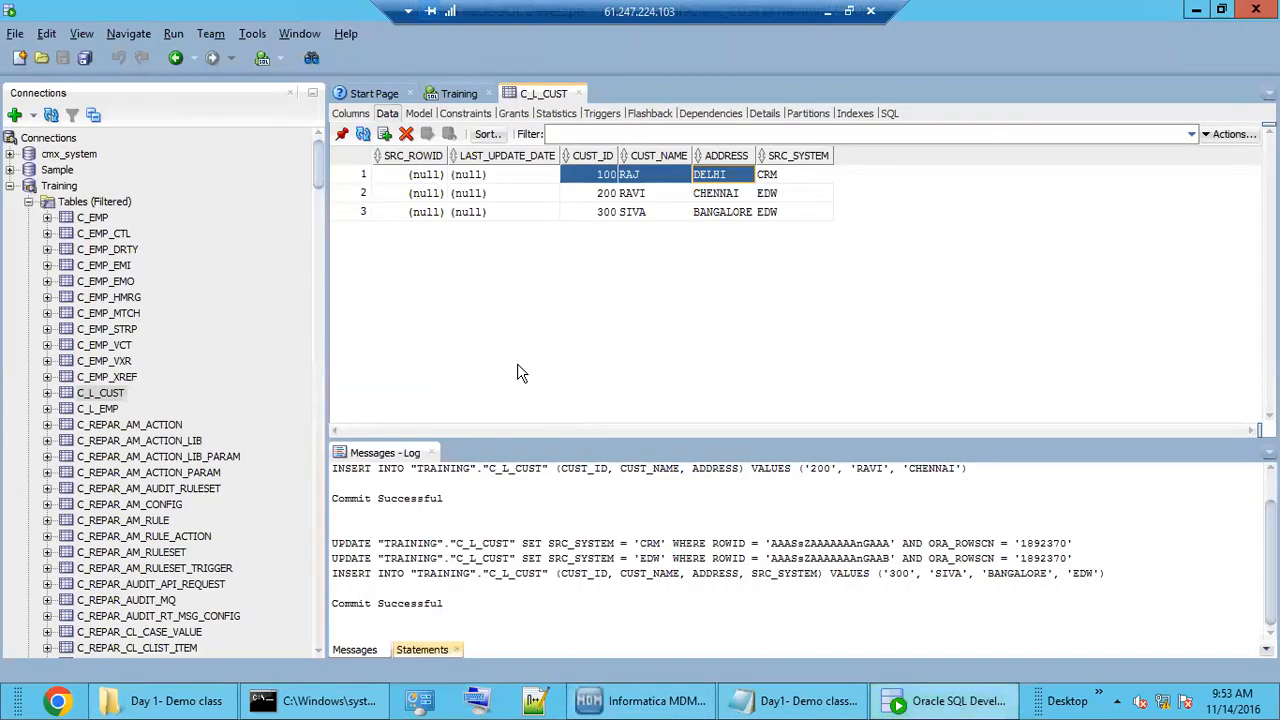
Confirm LAST_UPDATE_DATE is null in all three C_L_CUST rows, then return to the MDM Hub rejects list.
left_click(496, 192)
left_click_drag(504, 174, 506, 210)
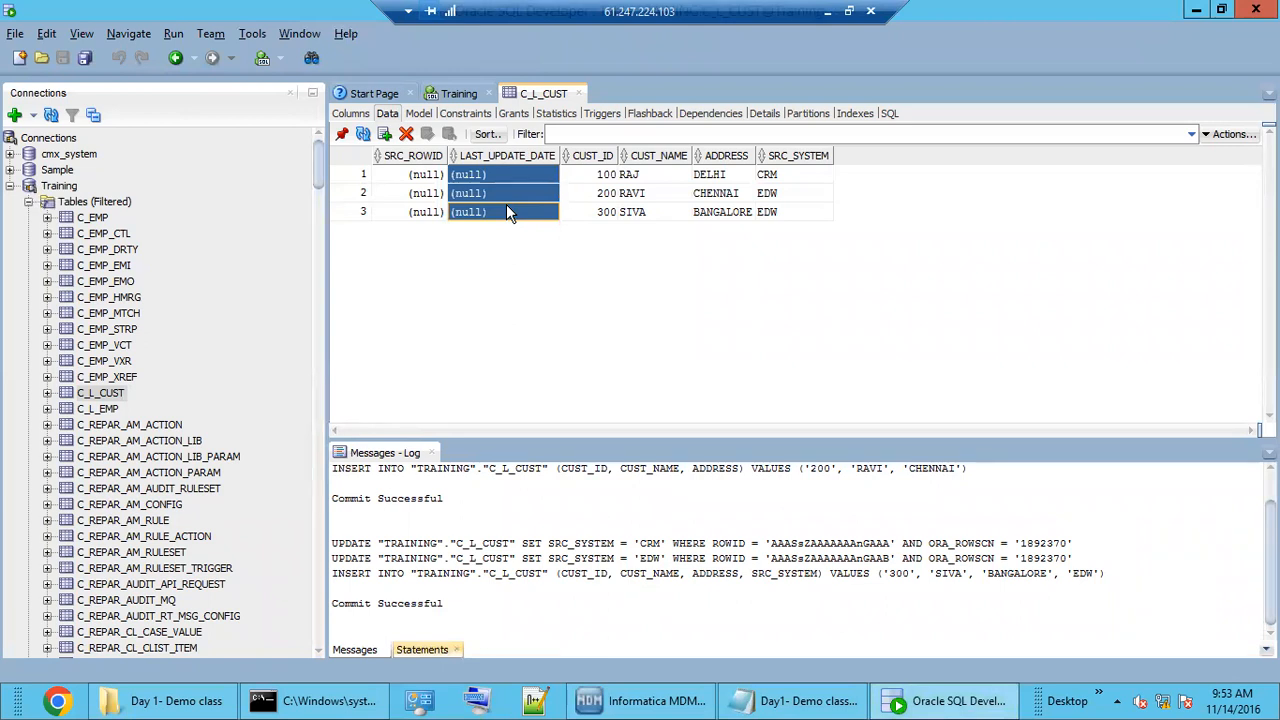
left_click(512, 180)
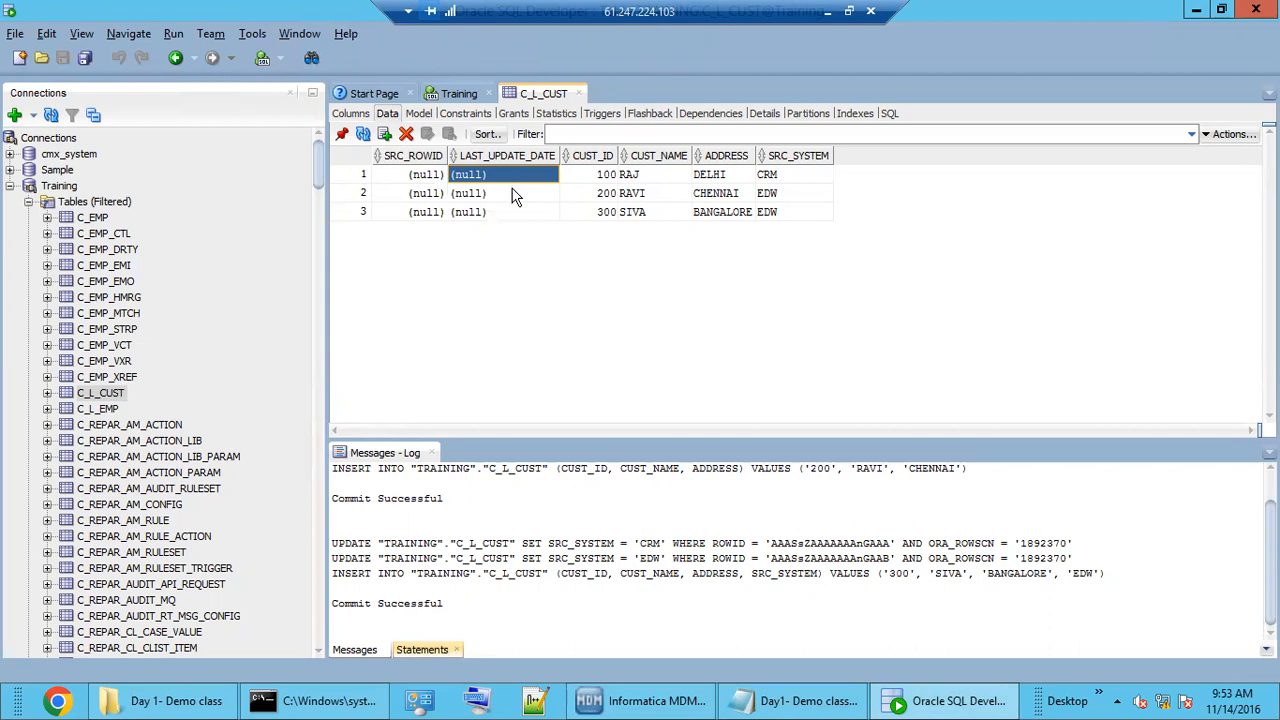
left_click(515, 212)
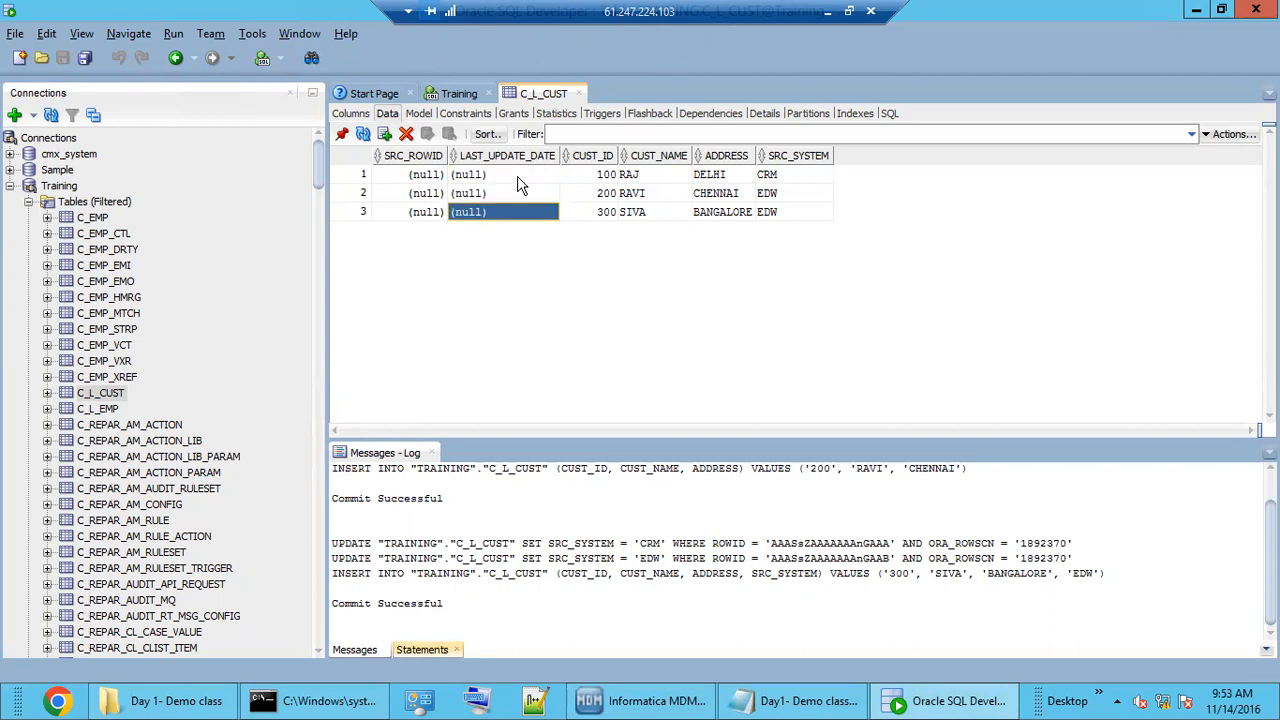
left_click(518, 177)
left_click(517, 193)
left_click(517, 212)
left_click(660, 700)
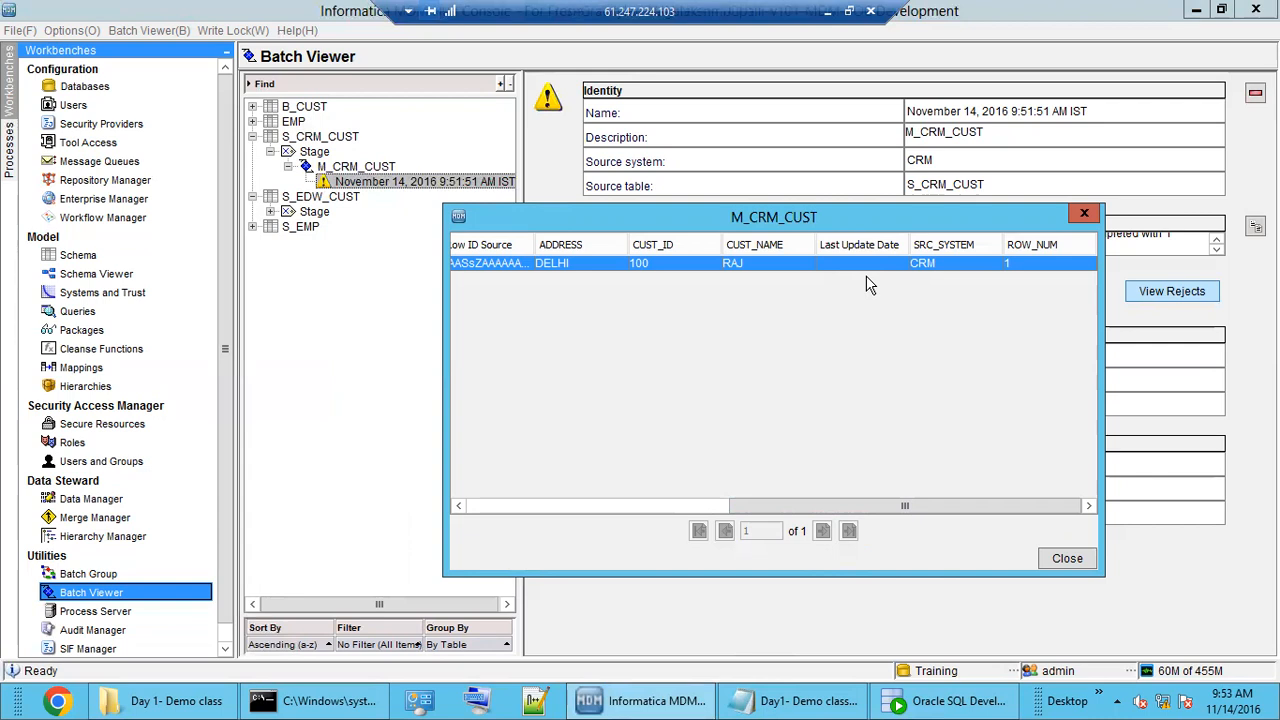
Scroll through the rejected record's columns, then close the M_CRM_CUST rejects list.
left_click_drag(936, 503, 642, 505)
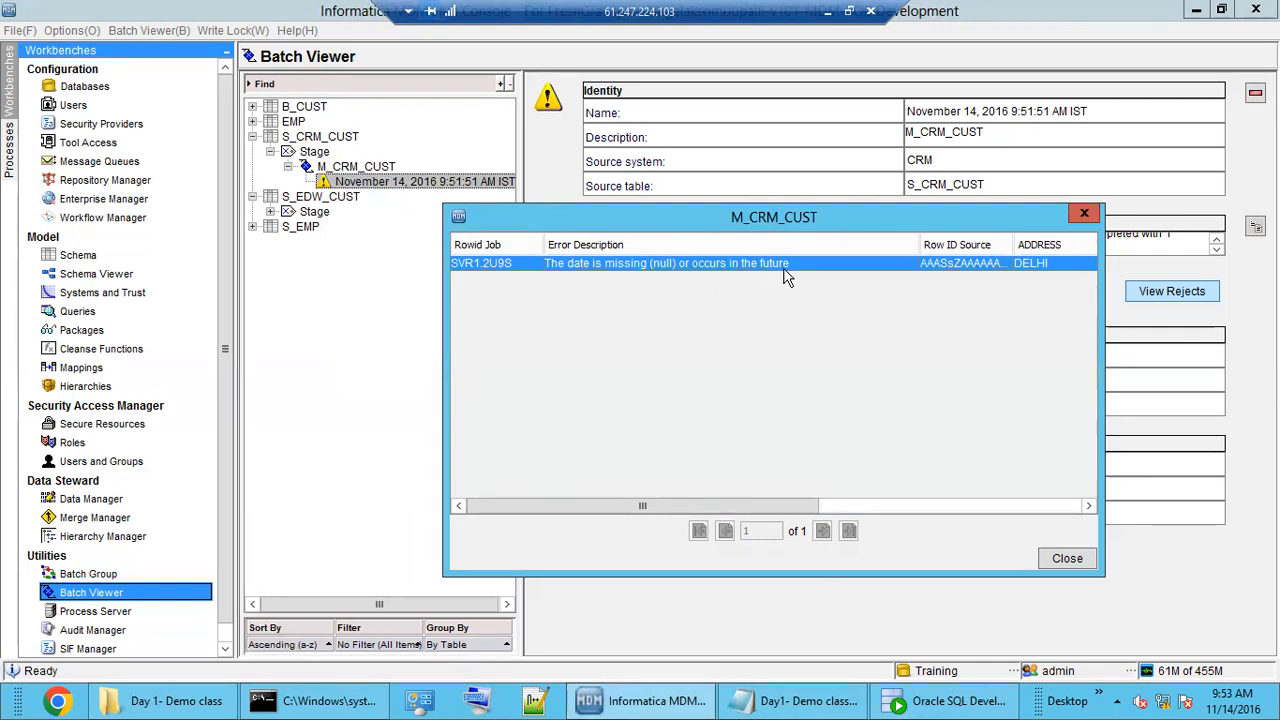
left_click_drag(784, 506, 1053, 505)
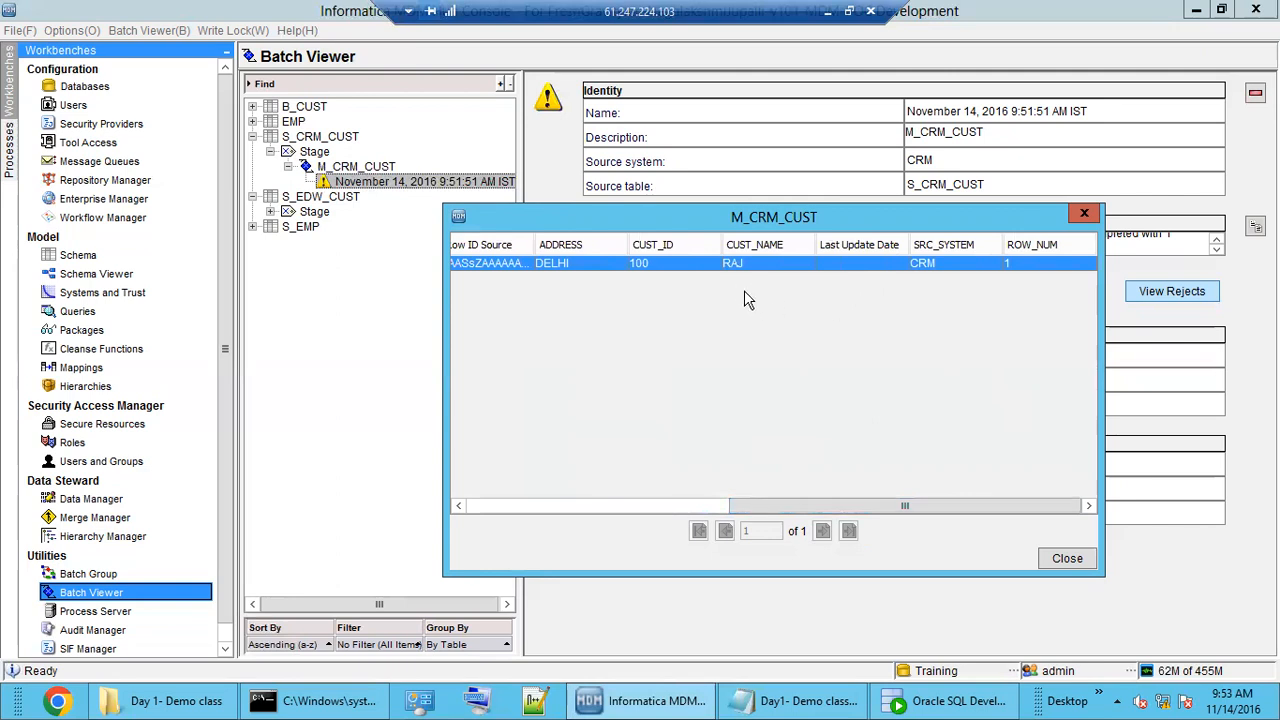
left_click(1066, 559)
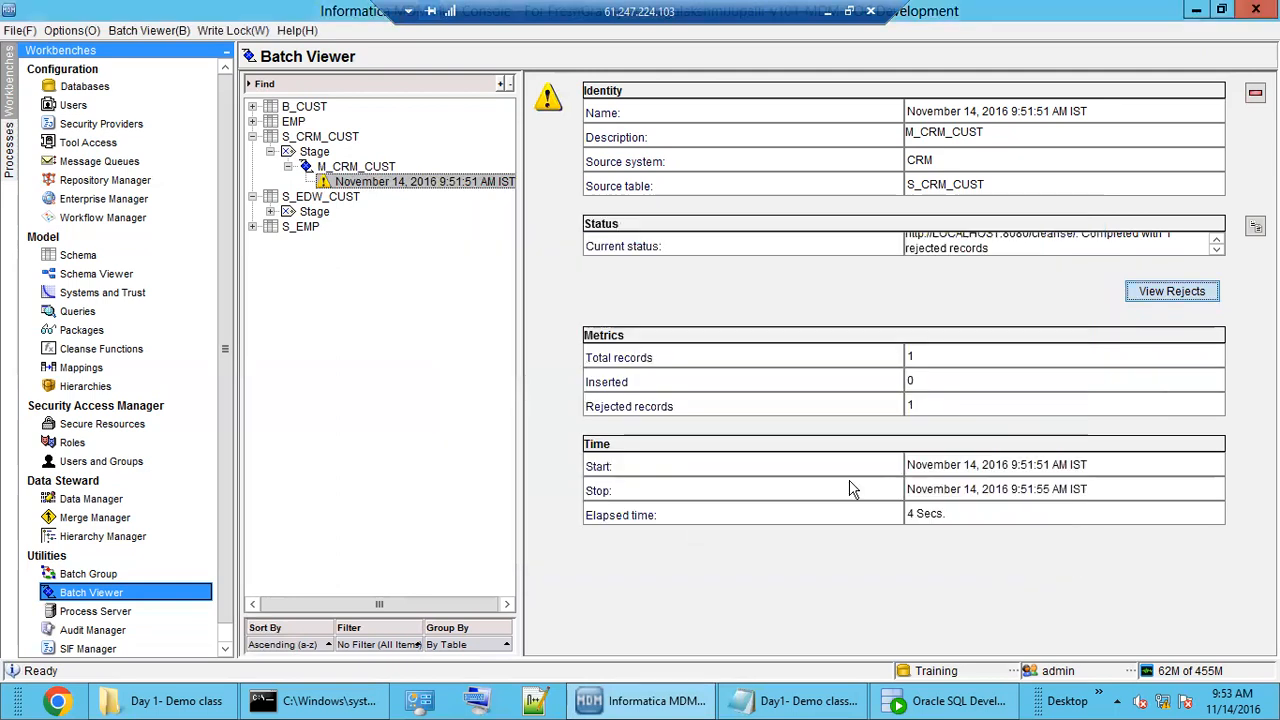
Recheck the null LAST_UPDATE_DATE values in C_L_CUST, then open MDM Hub's Schema Viewer.
left_click(928, 702)
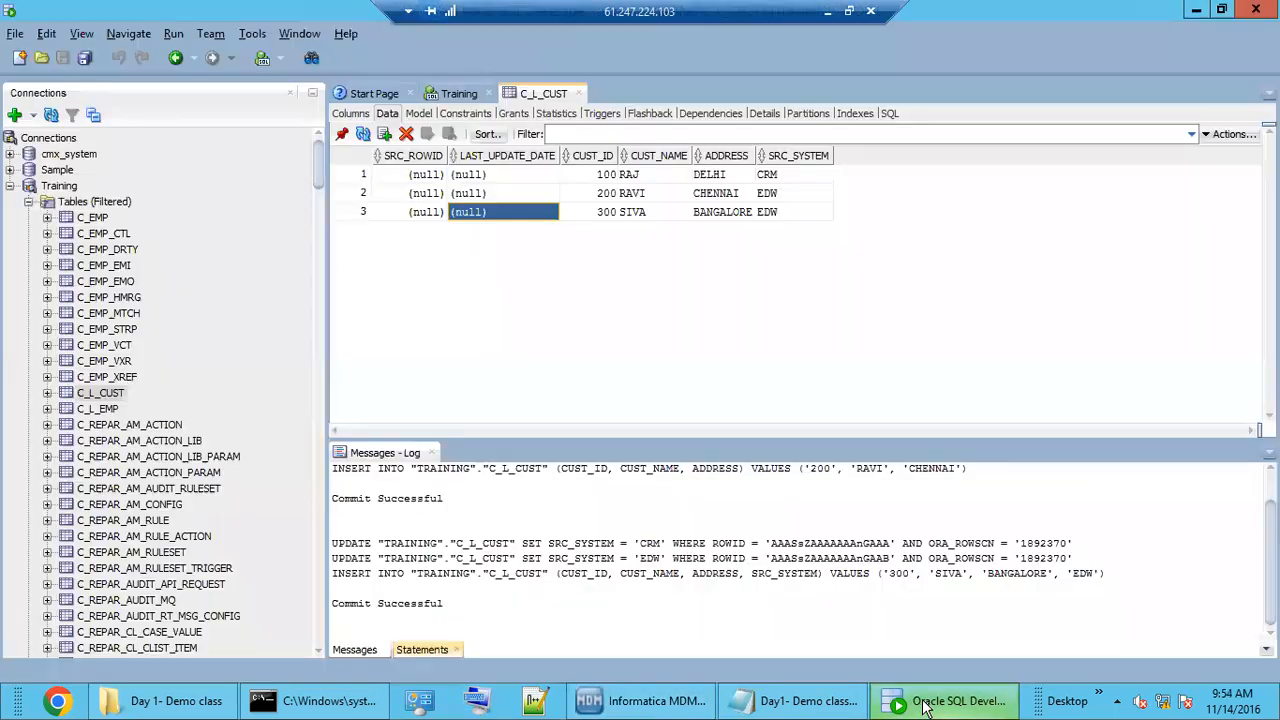
left_click(487, 196)
left_click(500, 177)
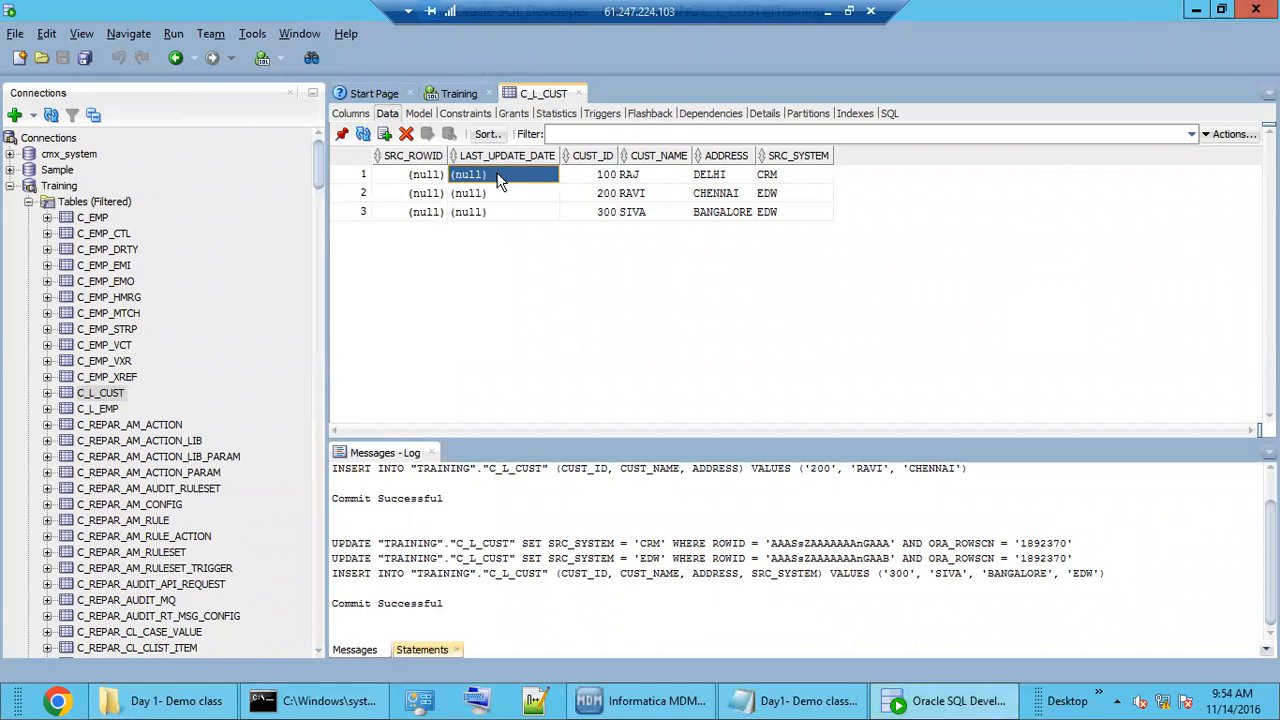
left_click(645, 701)
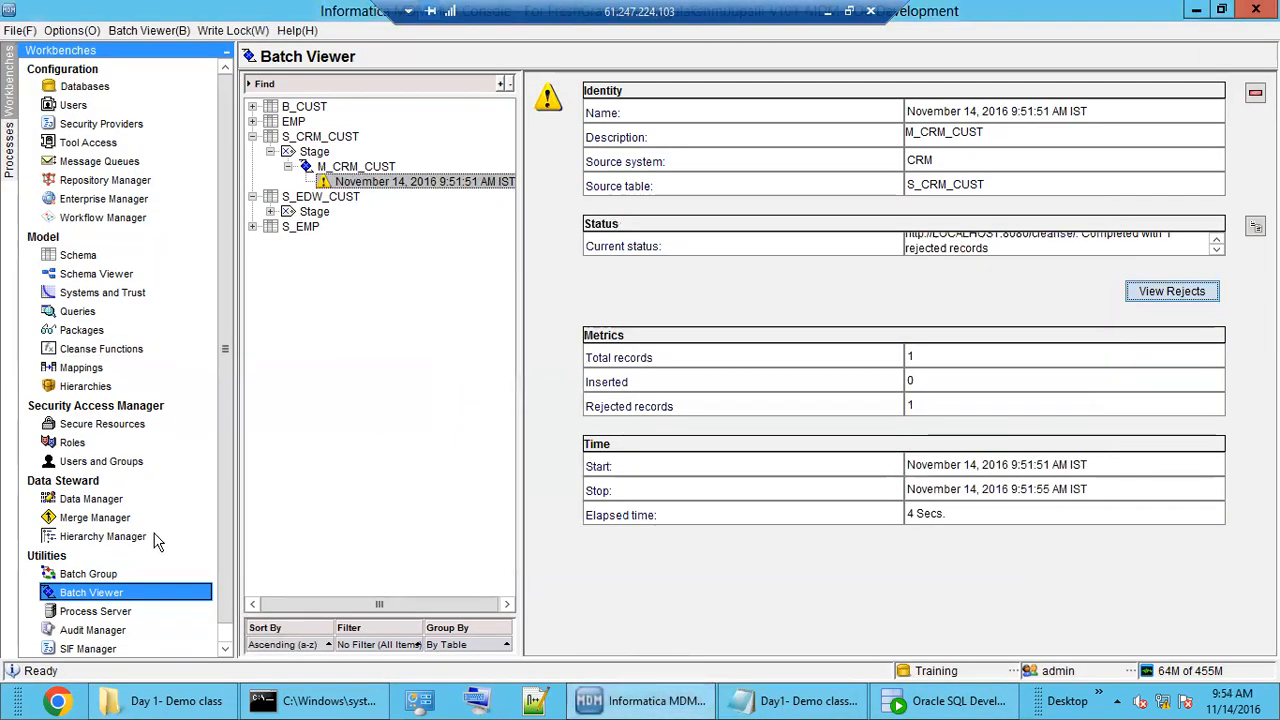
left_click(91, 276)
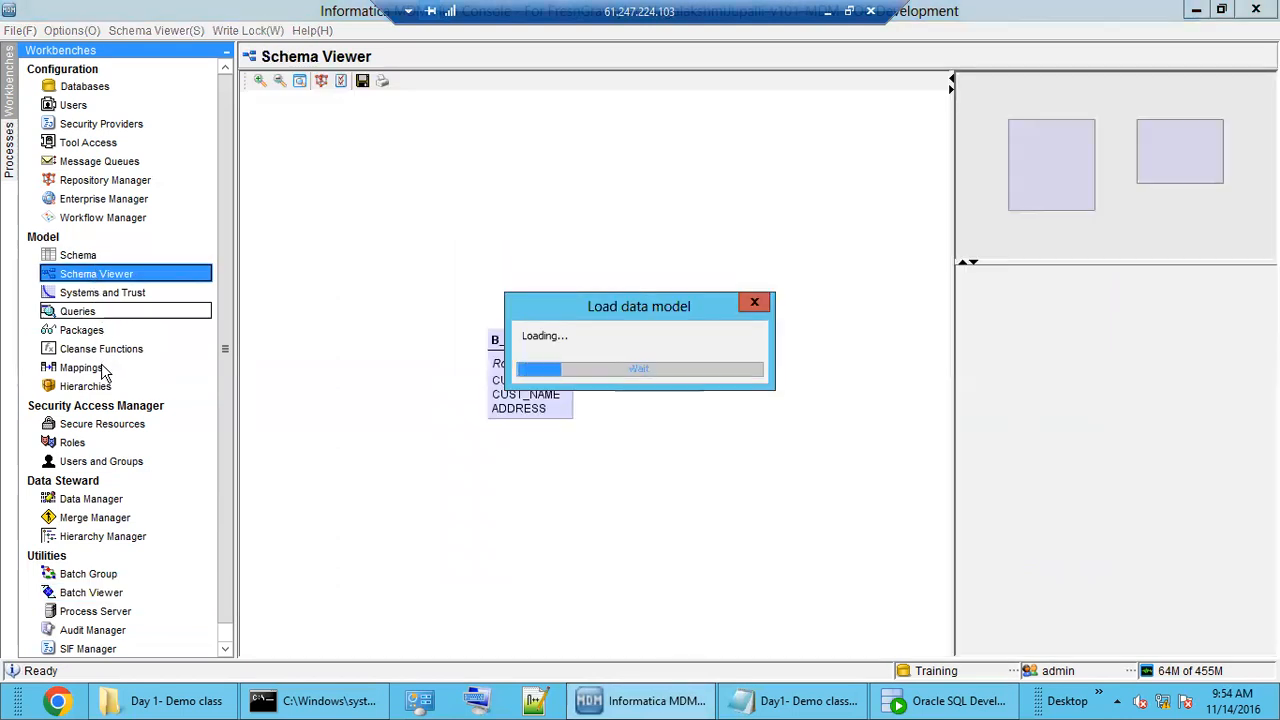
Show the M_CRM_CUST mapping diagram and select L_CUST to see Last Update Date's mapping.
left_click(105, 370)
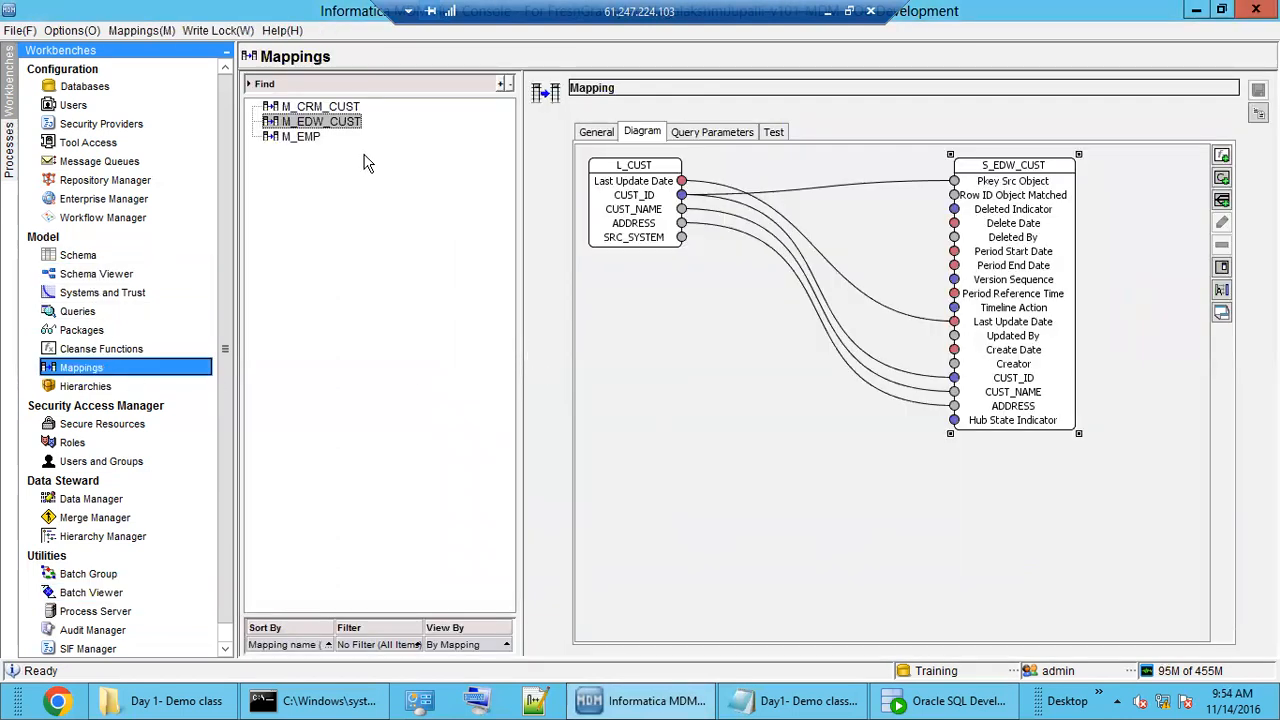
left_click(333, 108)
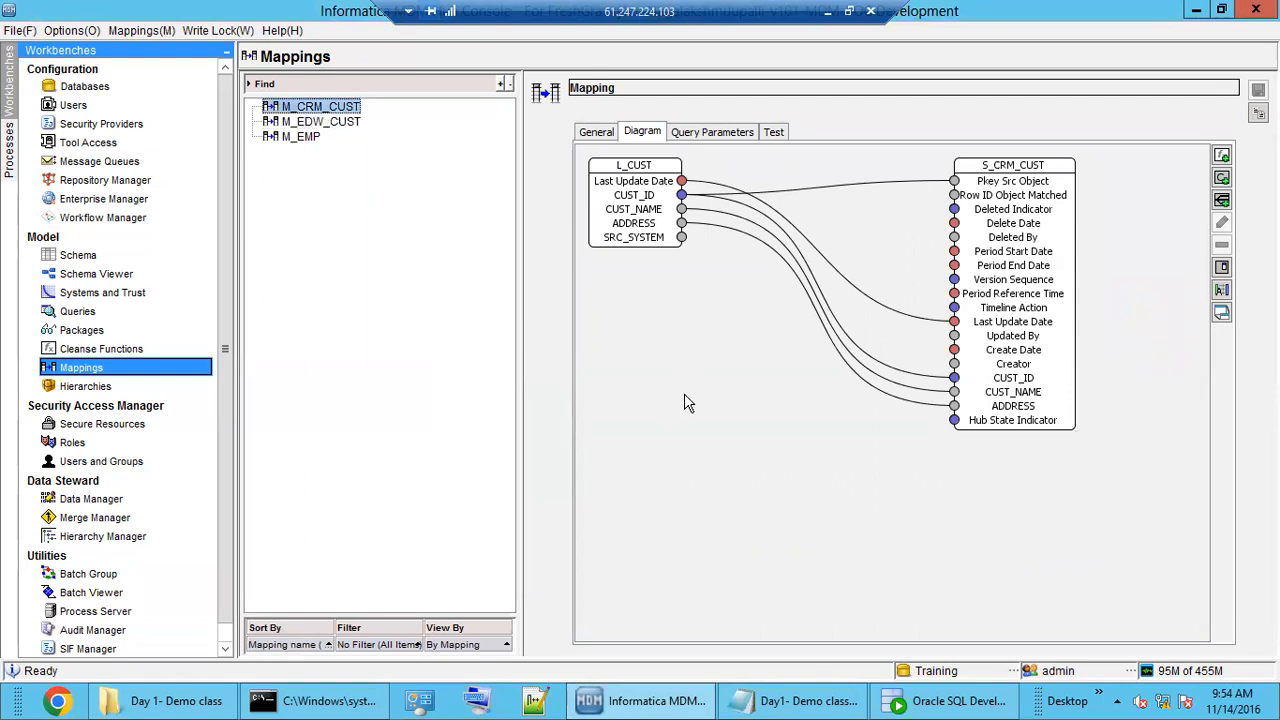
left_click(680, 182)
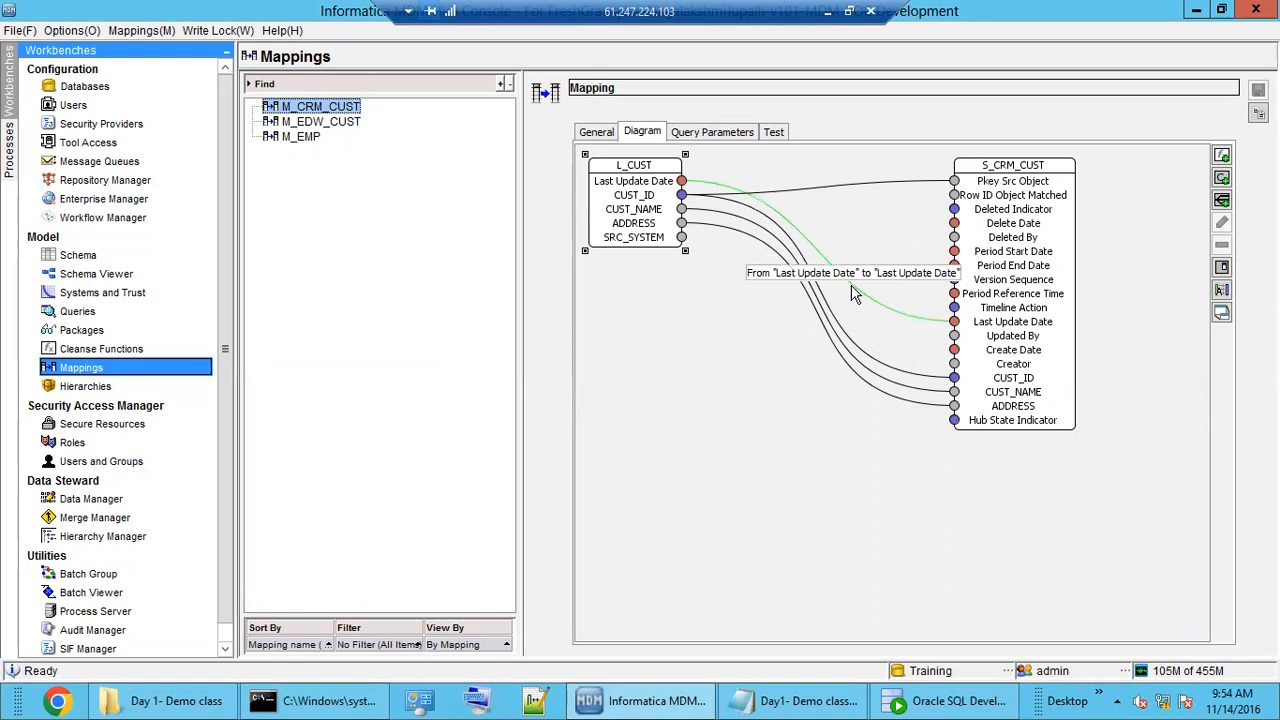
left_click(916, 706)
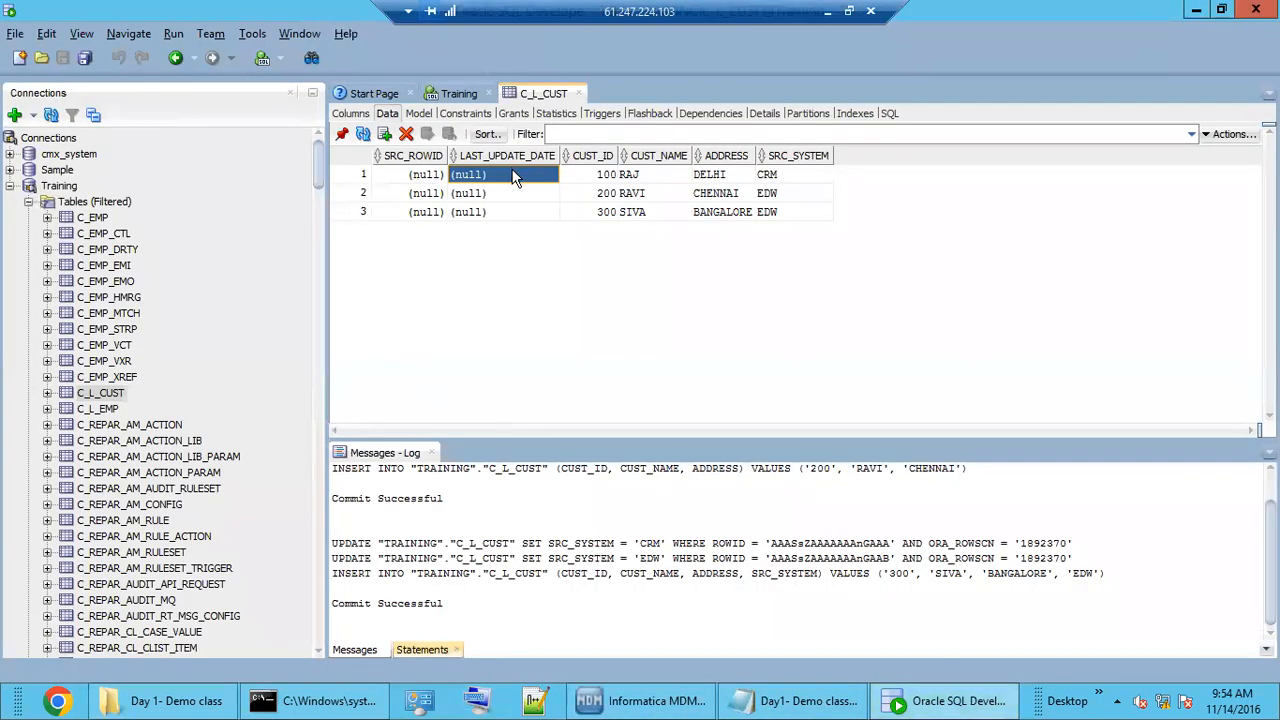
key("Down")
key("Down")
key("Up")
key("Up")
left_click(363, 134)
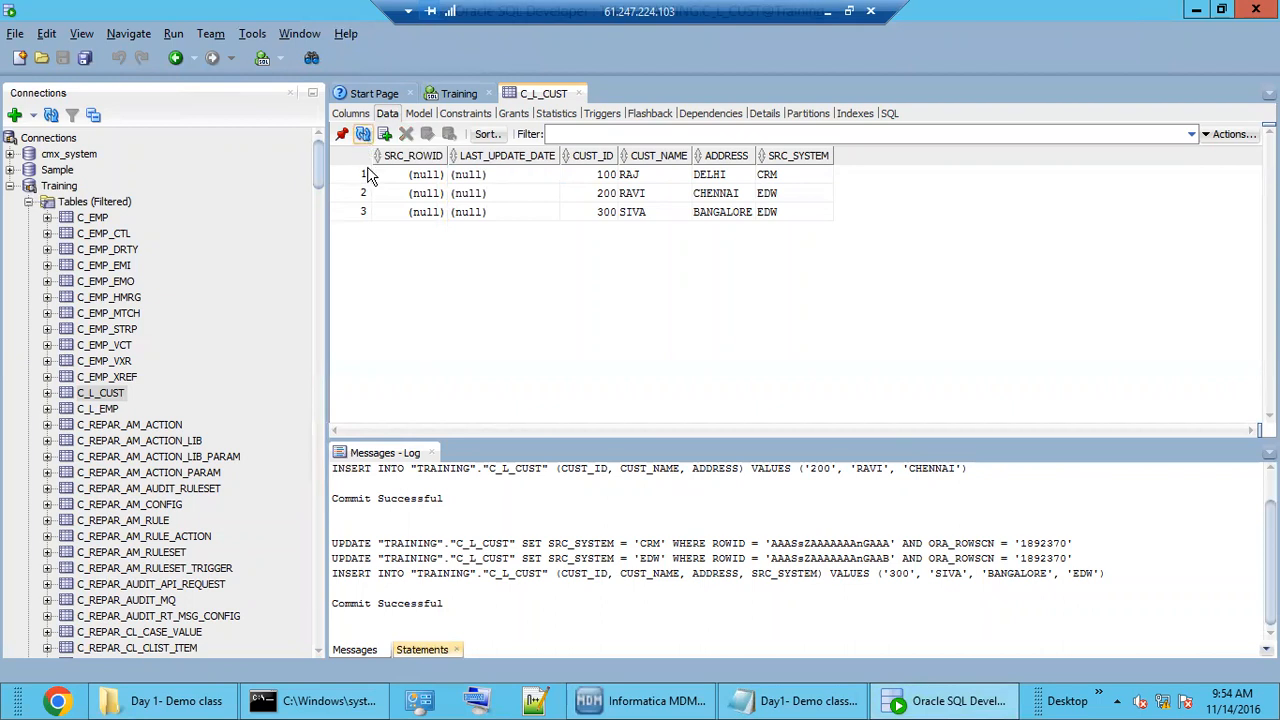
left_click(498, 214)
left_click(510, 193)
left_click(525, 176)
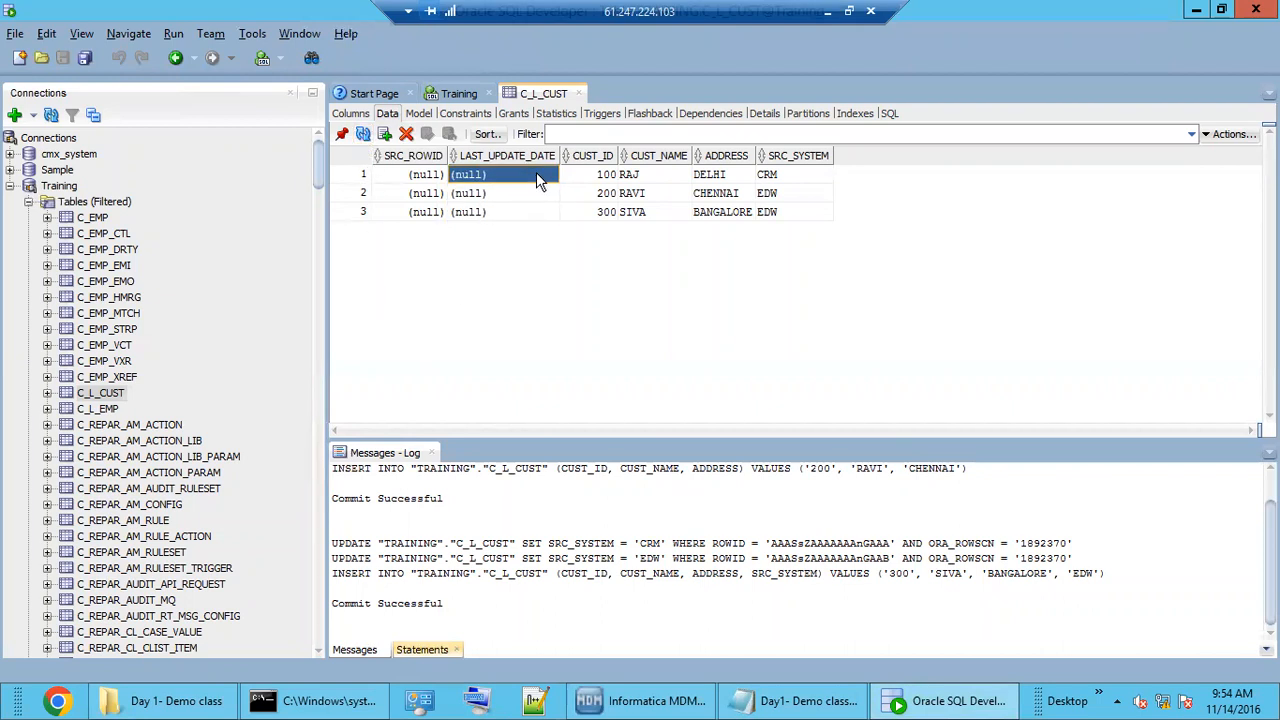
right_click(536, 176)
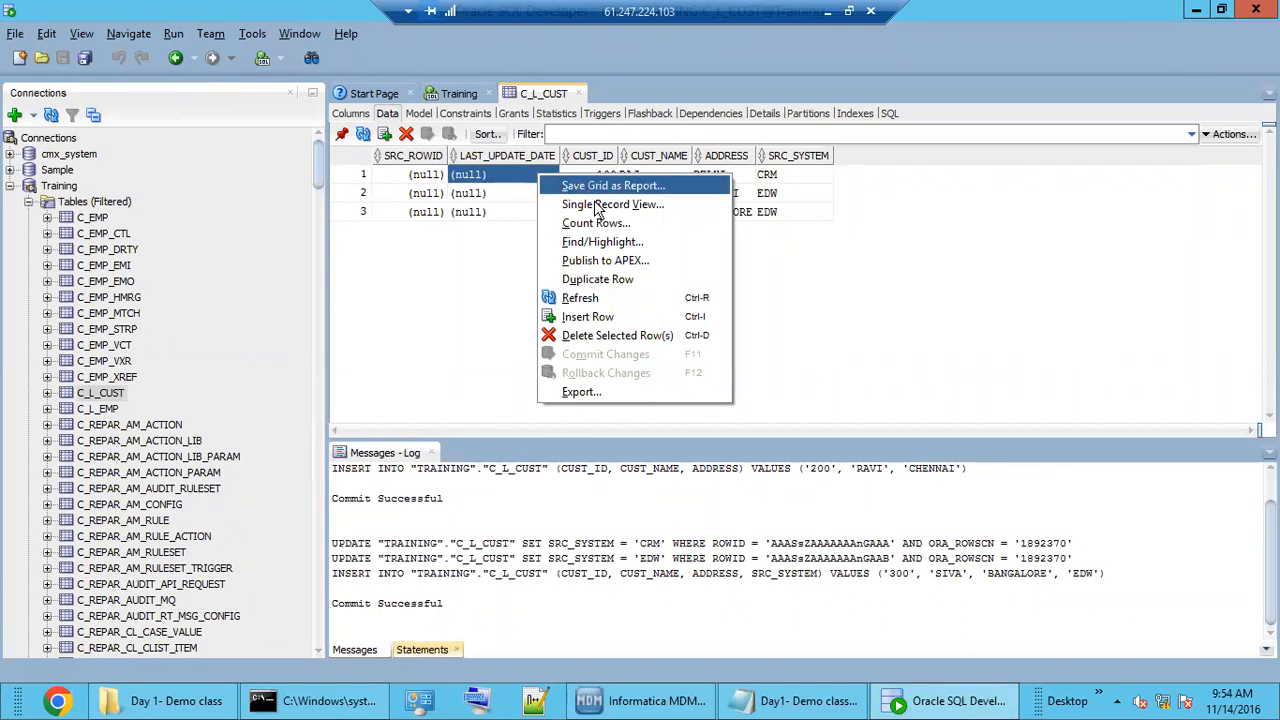
left_click(502, 207)
left_click(517, 188)
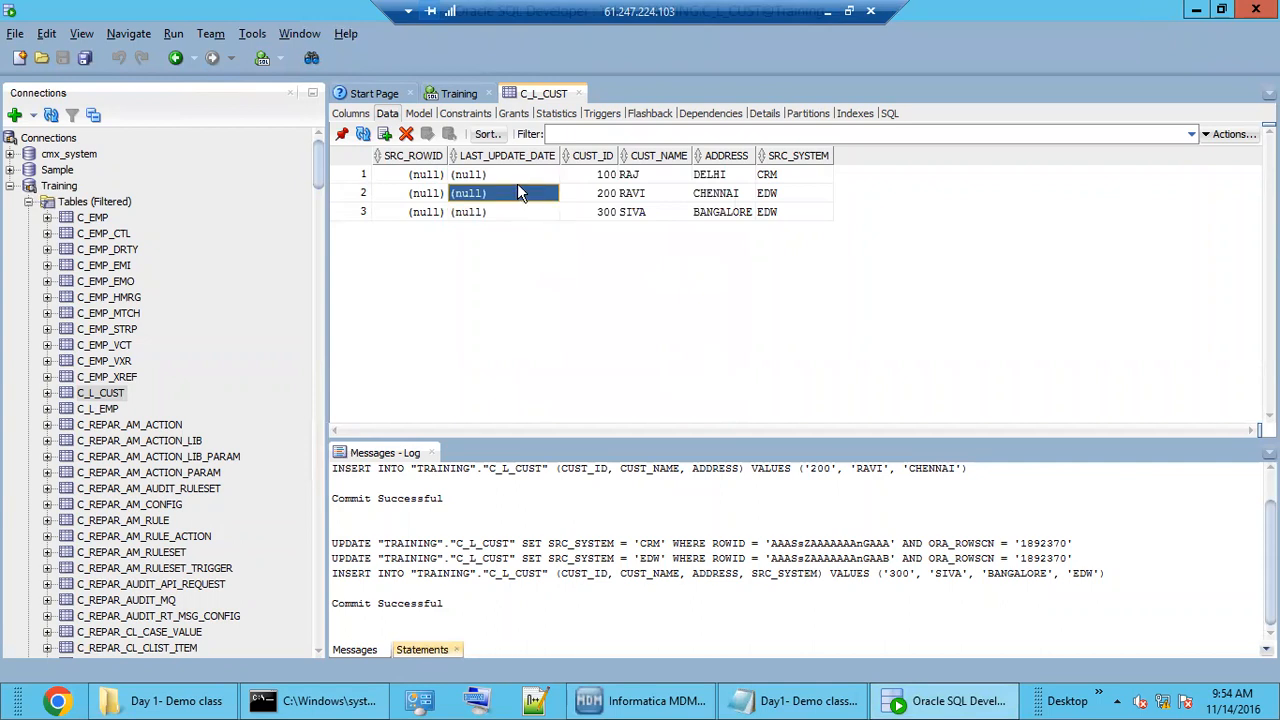
left_click(600, 175)
left_click(600, 175)
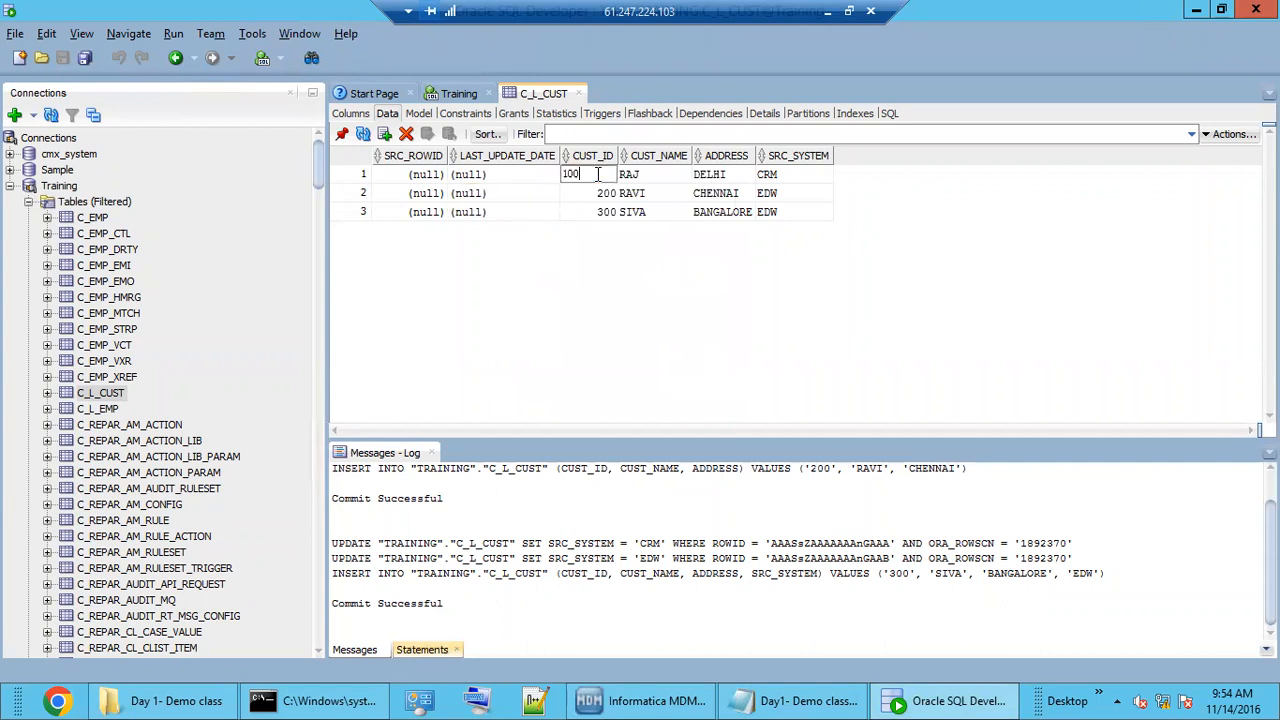
left_click(508, 175)
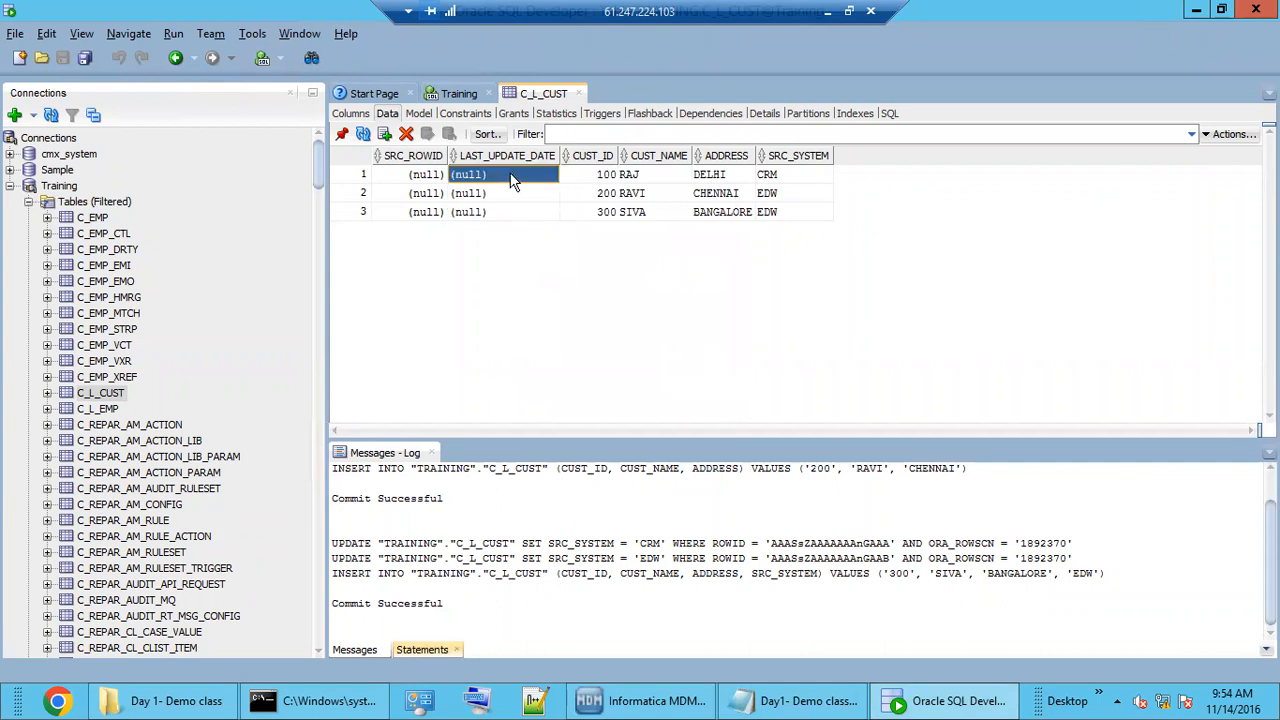
Set LAST_UPDATE_DATE to 30 December 2016 for C_L_CUST rows 1 and 2.
left_click(508, 175)
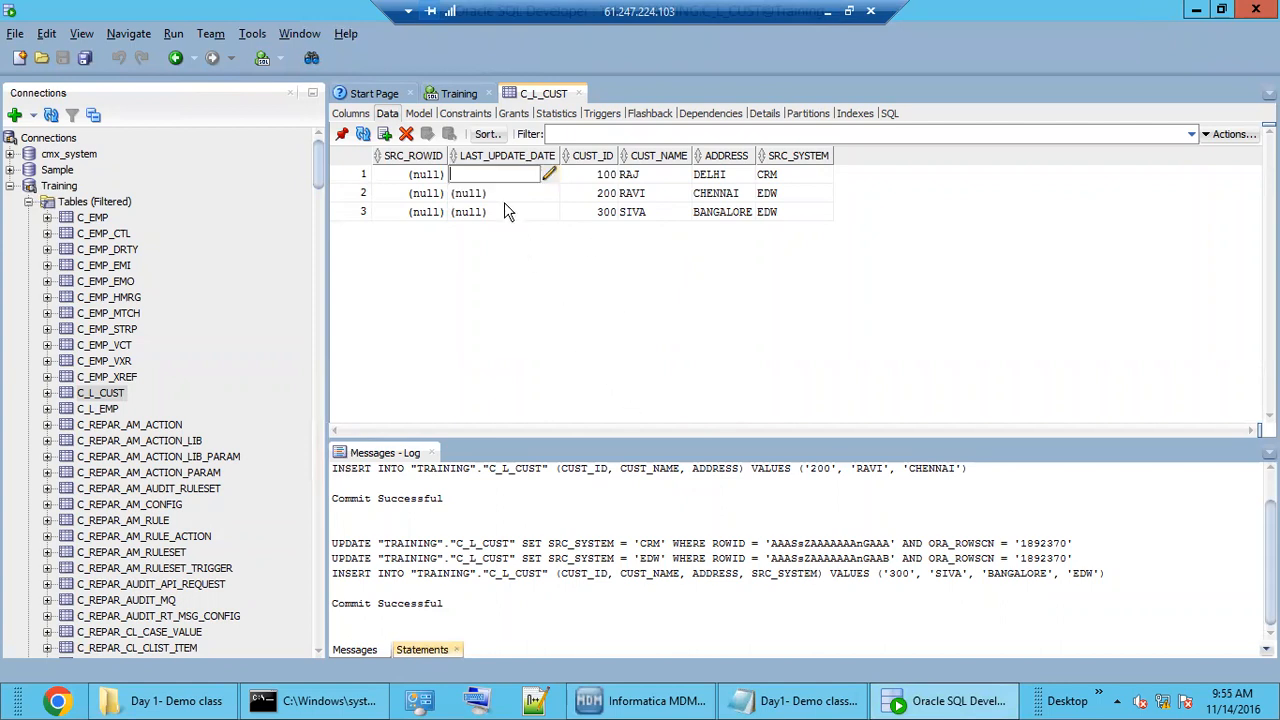
left_click(549, 175)
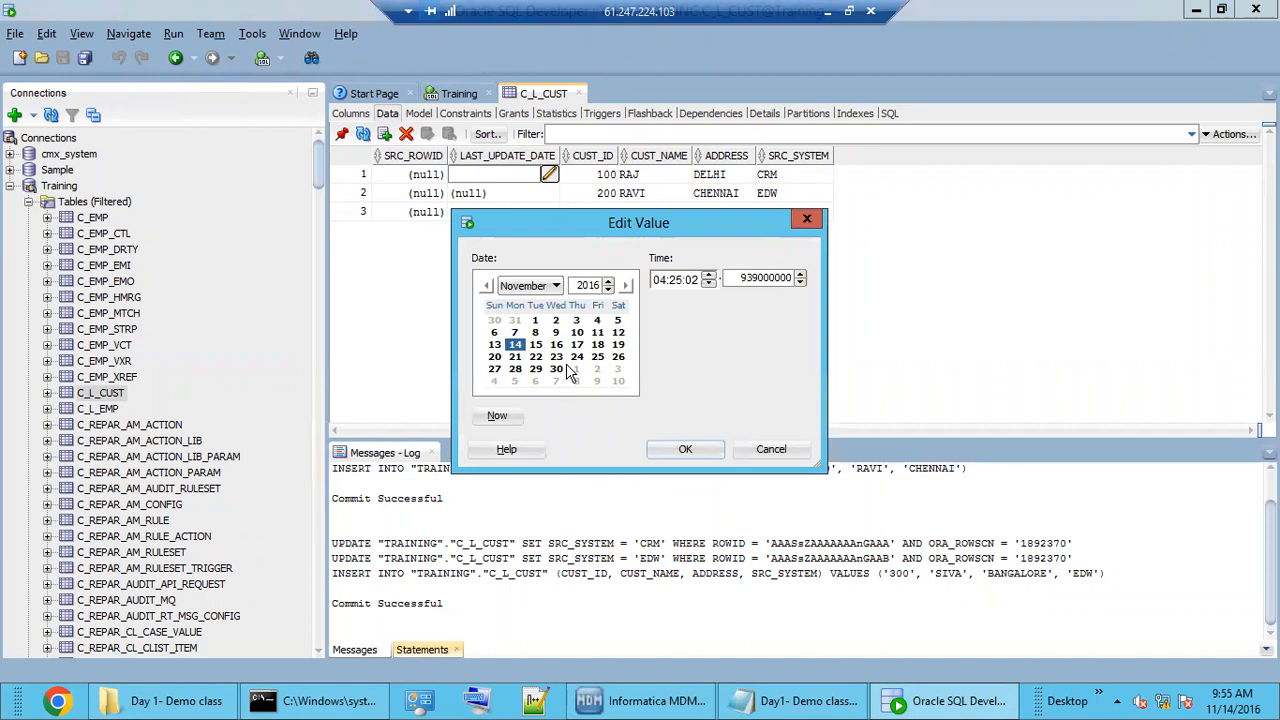
left_click(555, 286)
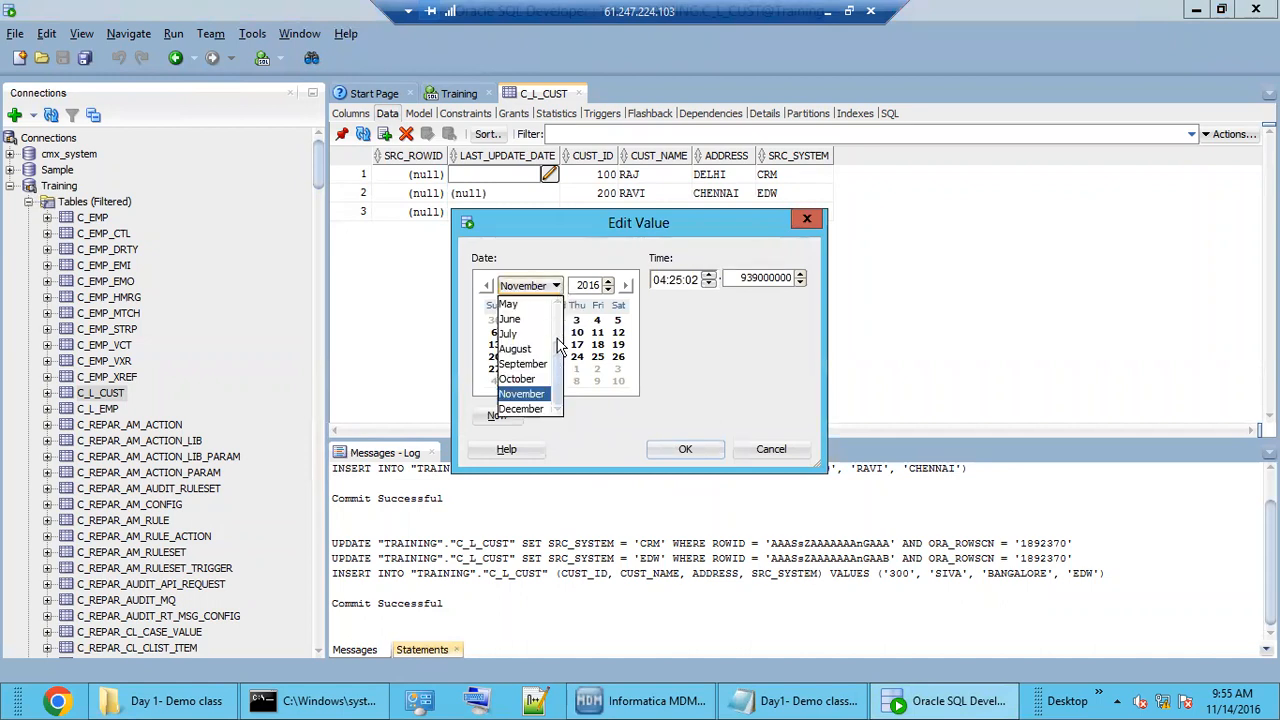
left_click(540, 409)
left_click(597, 370)
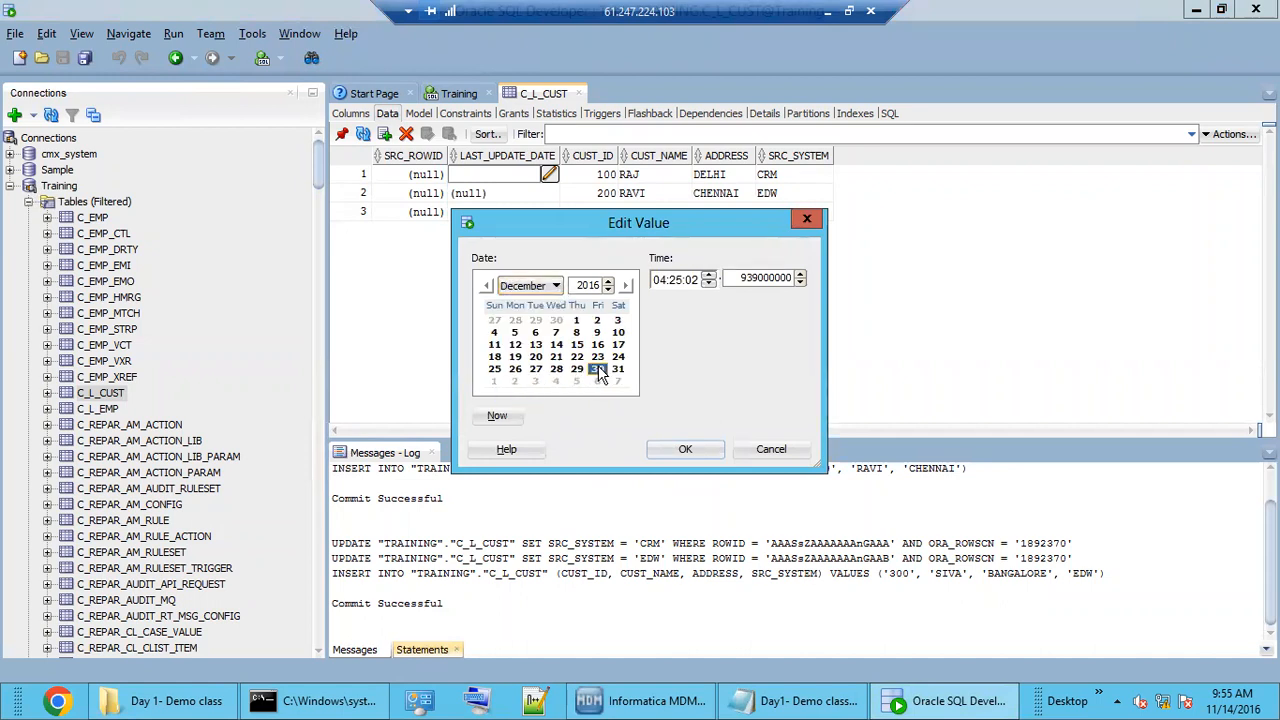
left_click(685, 449)
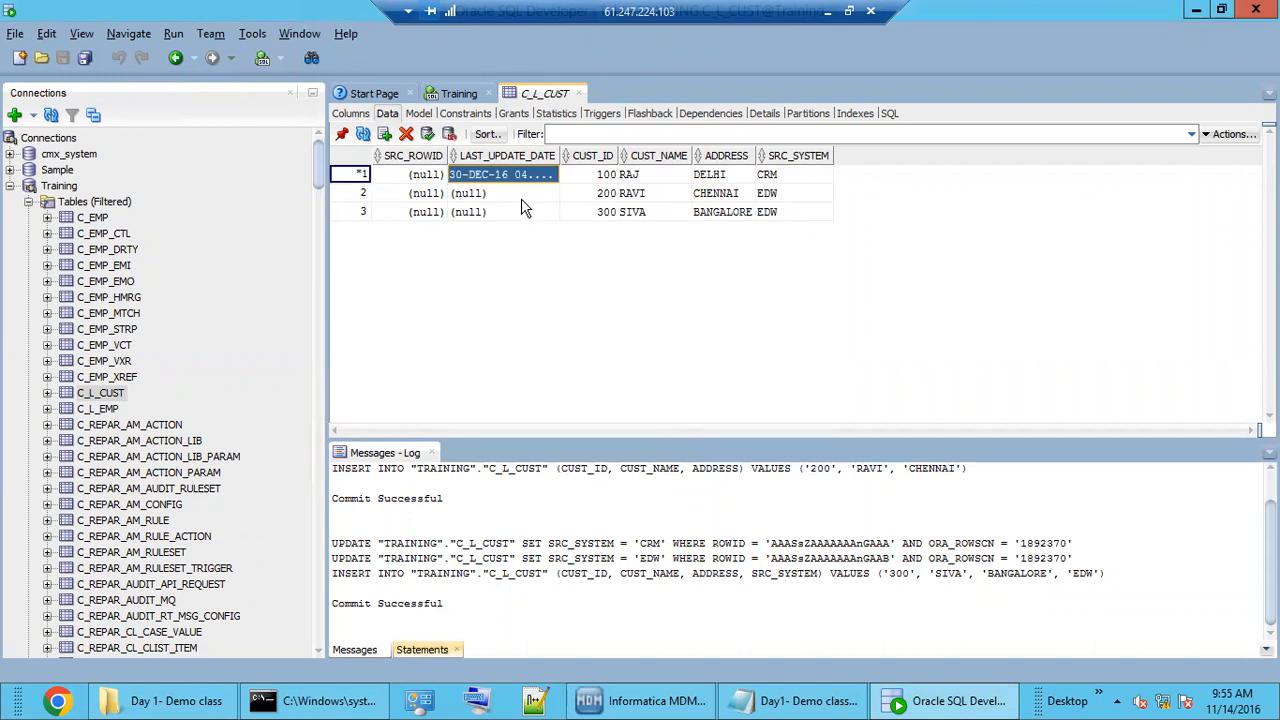
left_click(548, 196)
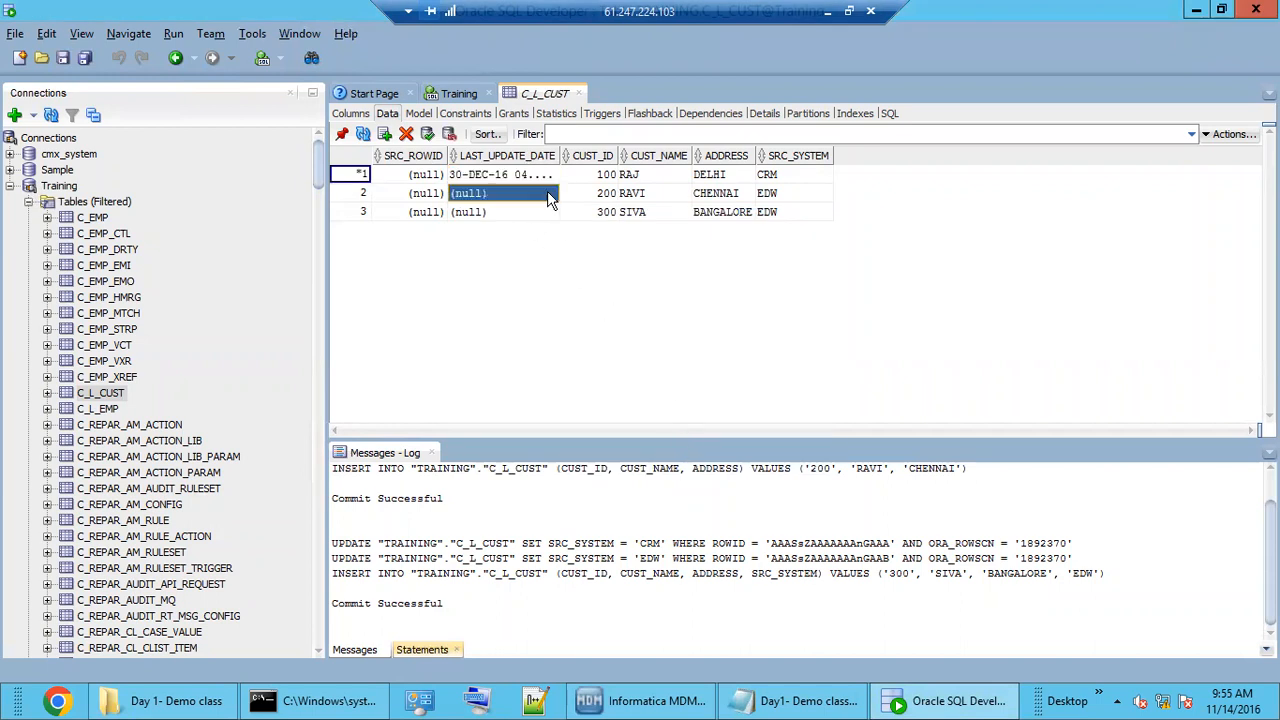
left_click(548, 196)
left_click(556, 286)
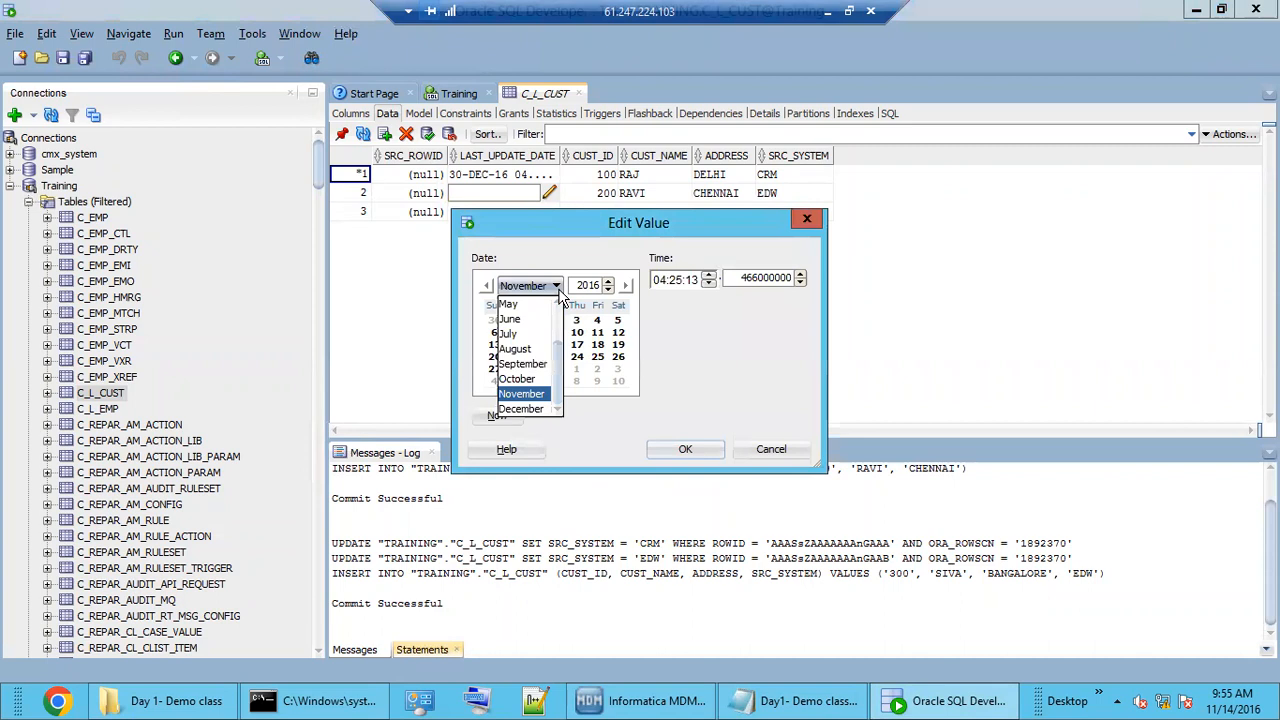
left_click(522, 409)
left_click(599, 371)
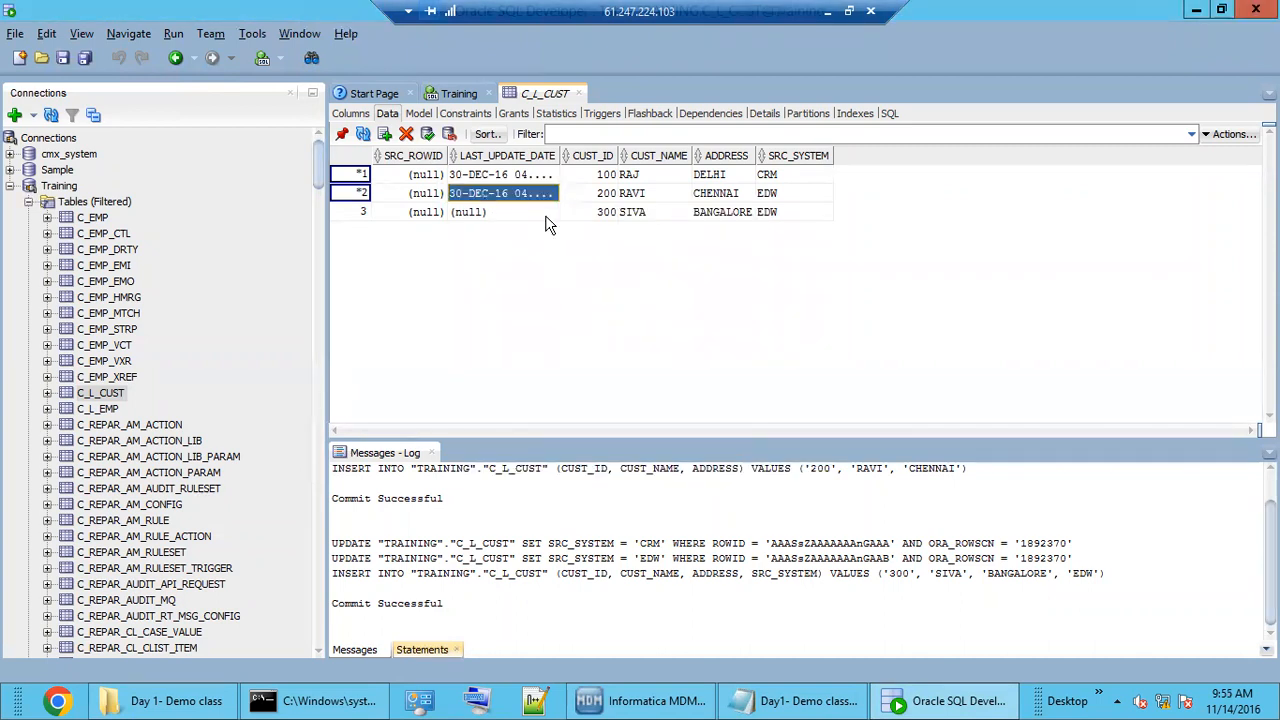
Set row 3's LAST_UPDATE_DATE to 30 December 2016, commit, and return to MDM Hub.
left_click(551, 211)
left_click(551, 211)
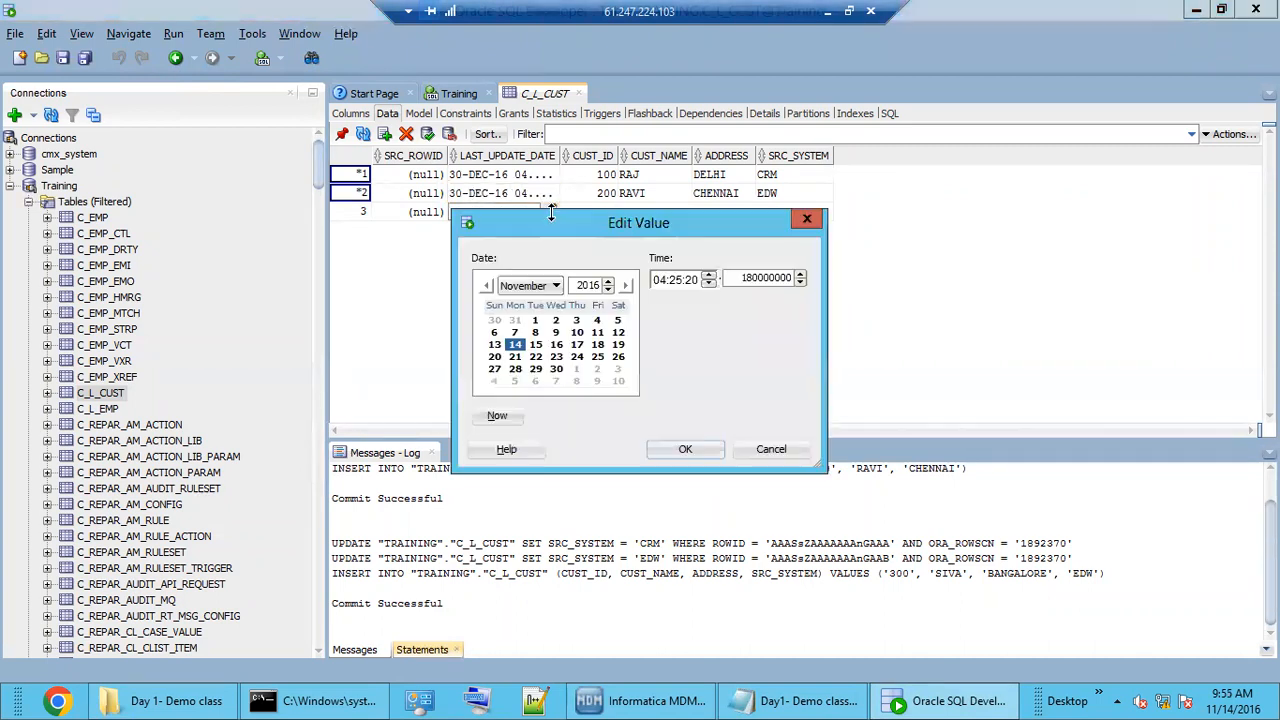
left_click(556, 286)
left_click(522, 409)
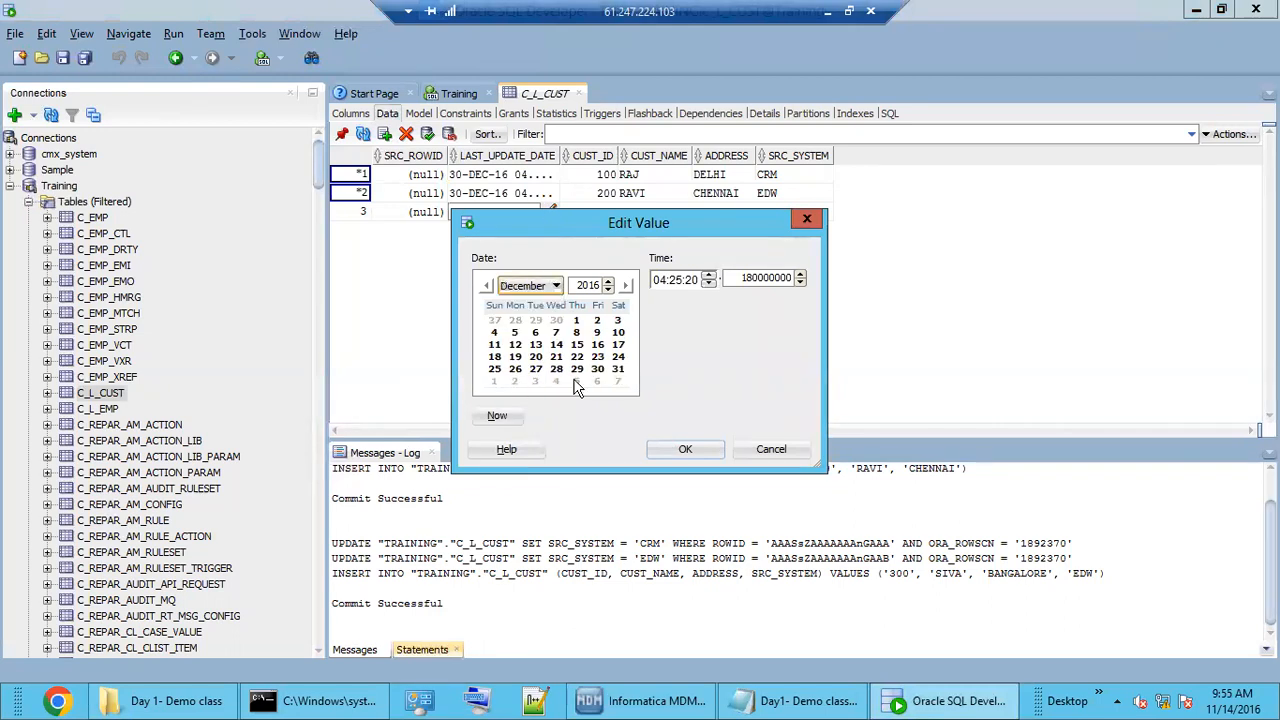
left_click(681, 451)
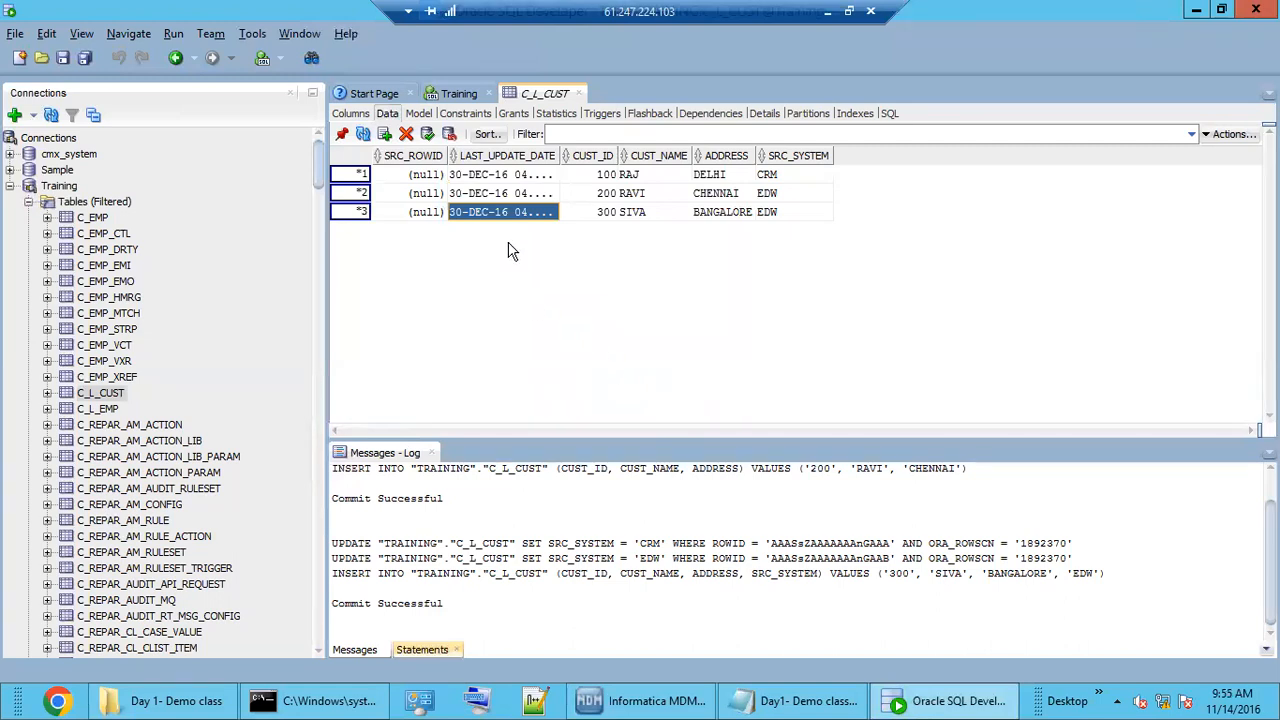
left_click(428, 135)
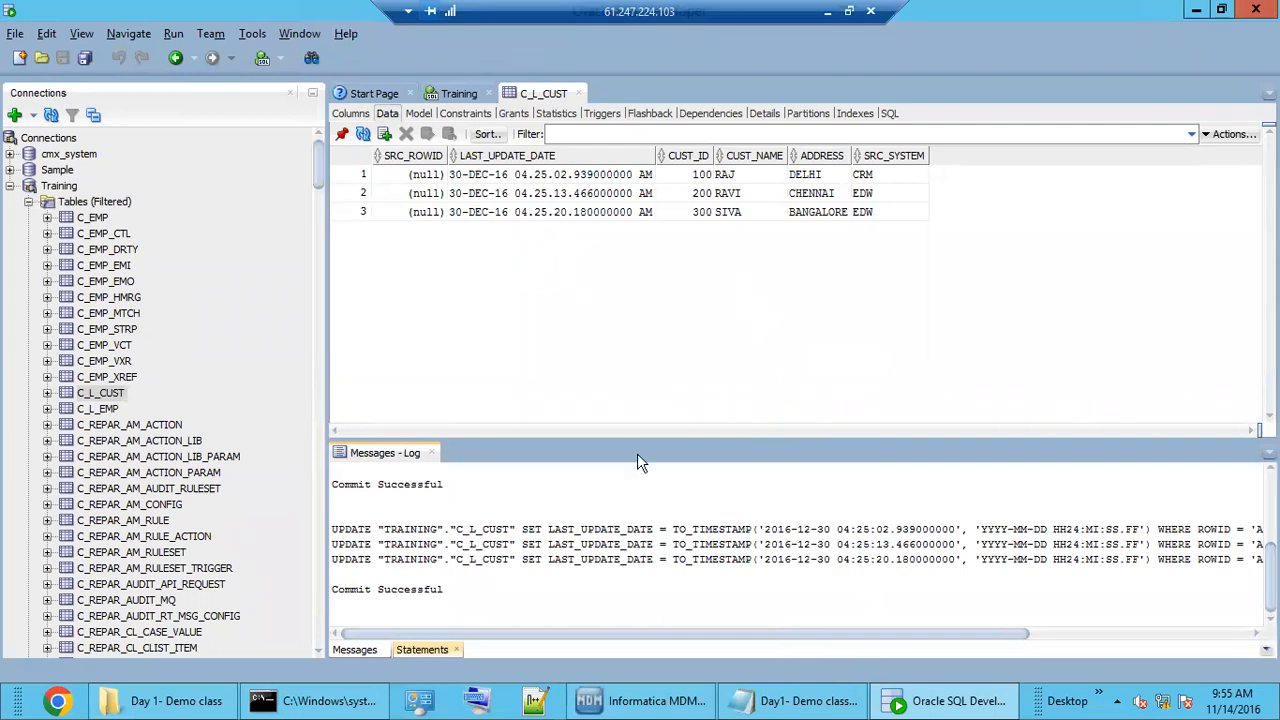
left_click(652, 702)
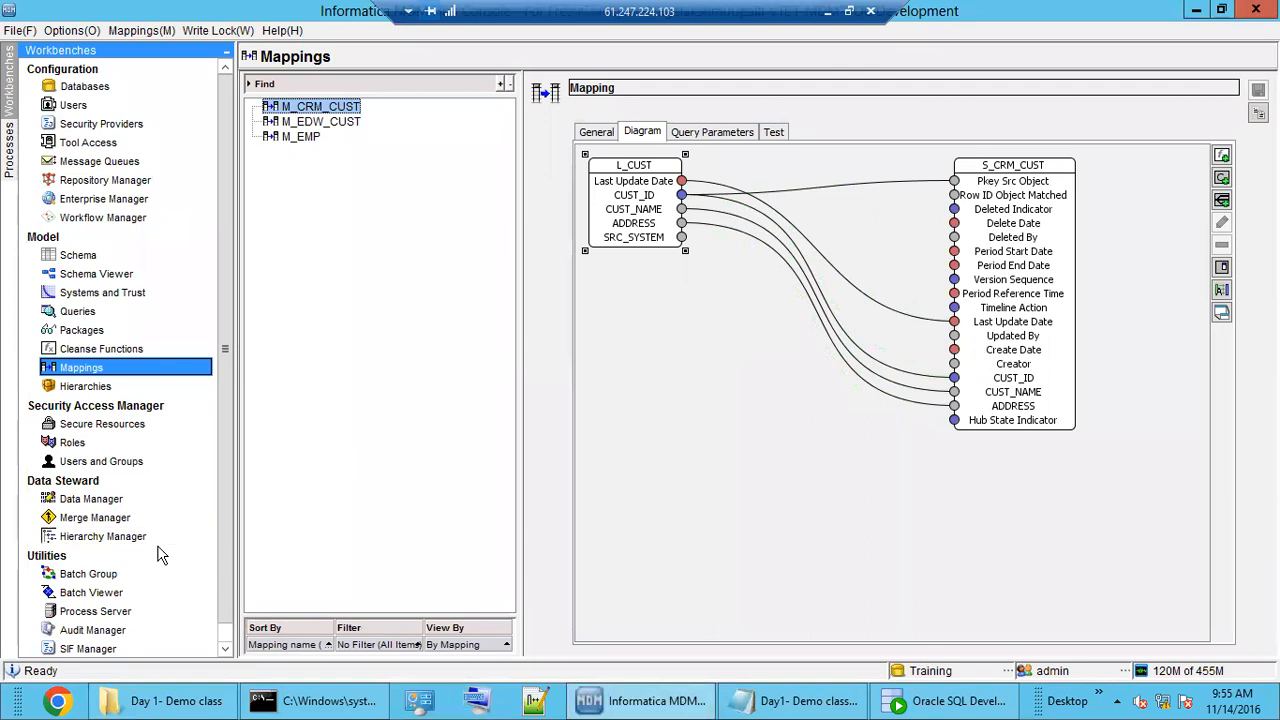
Execute the M_CRM_CUST stage batch in Batch Viewer, refresh, and select the 9:56:01 AM run.
left_click(950, 700)
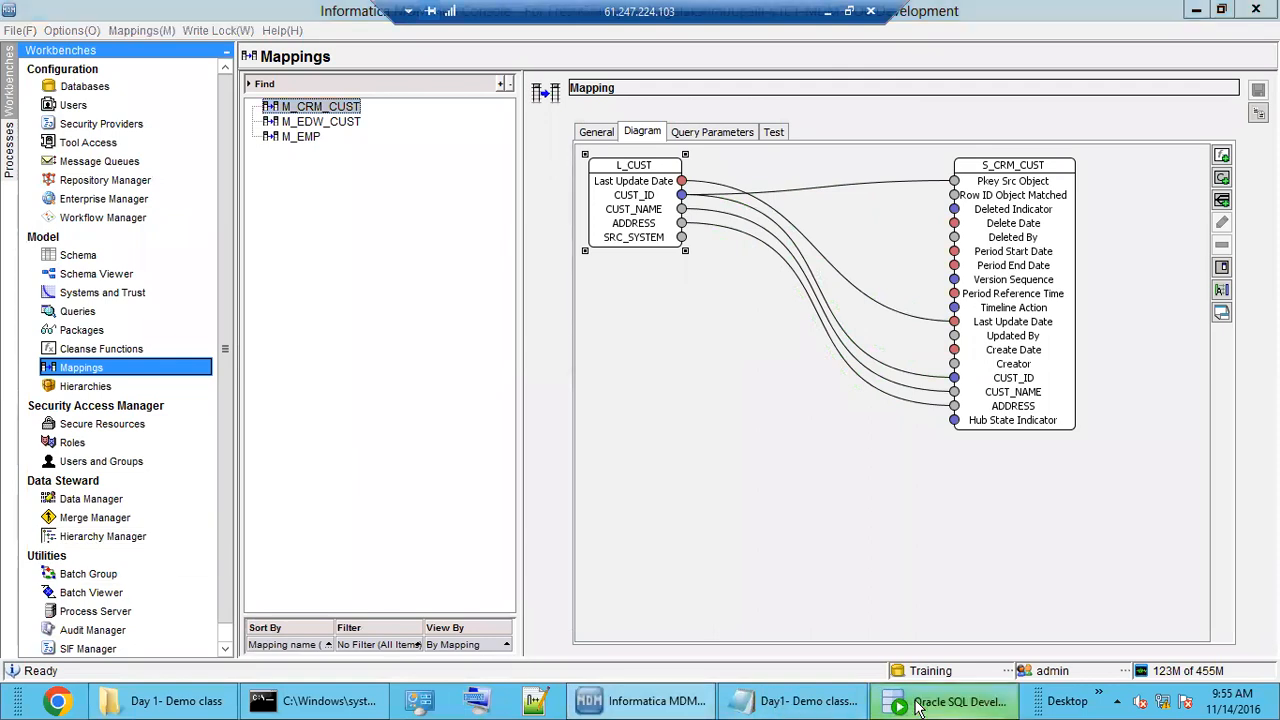
left_click(915, 700)
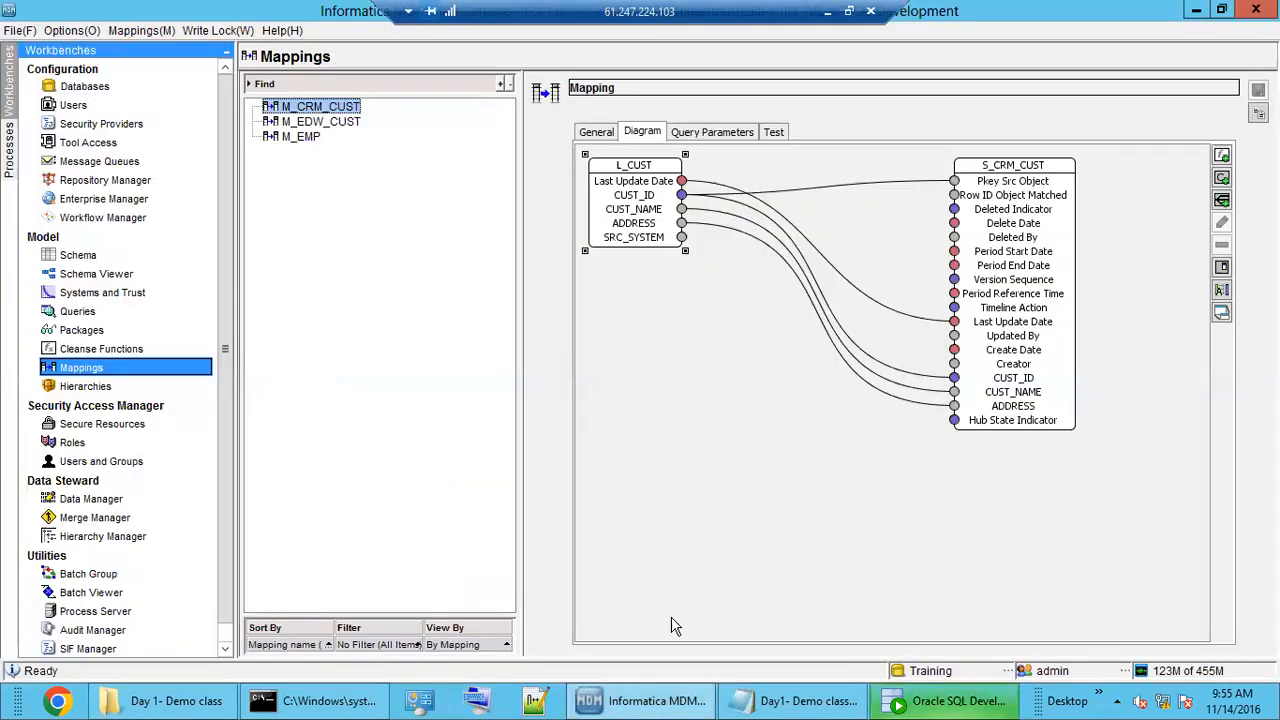
left_click(90, 592)
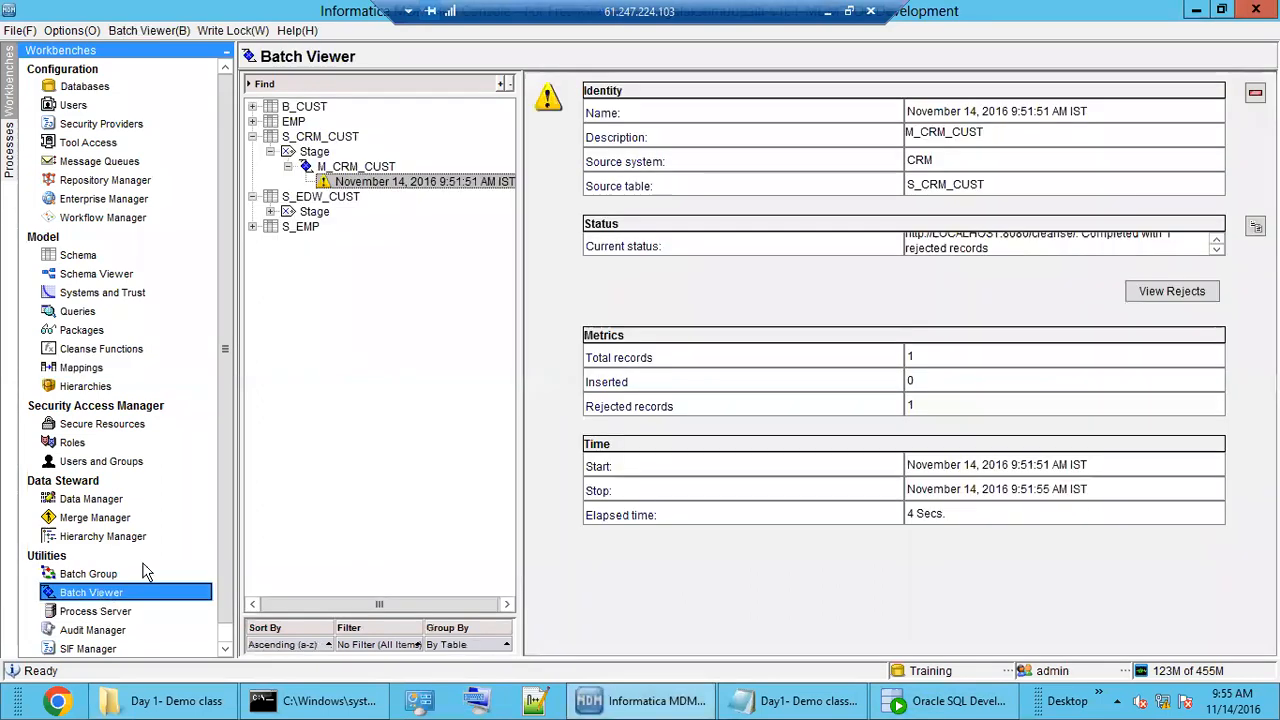
left_click(357, 167)
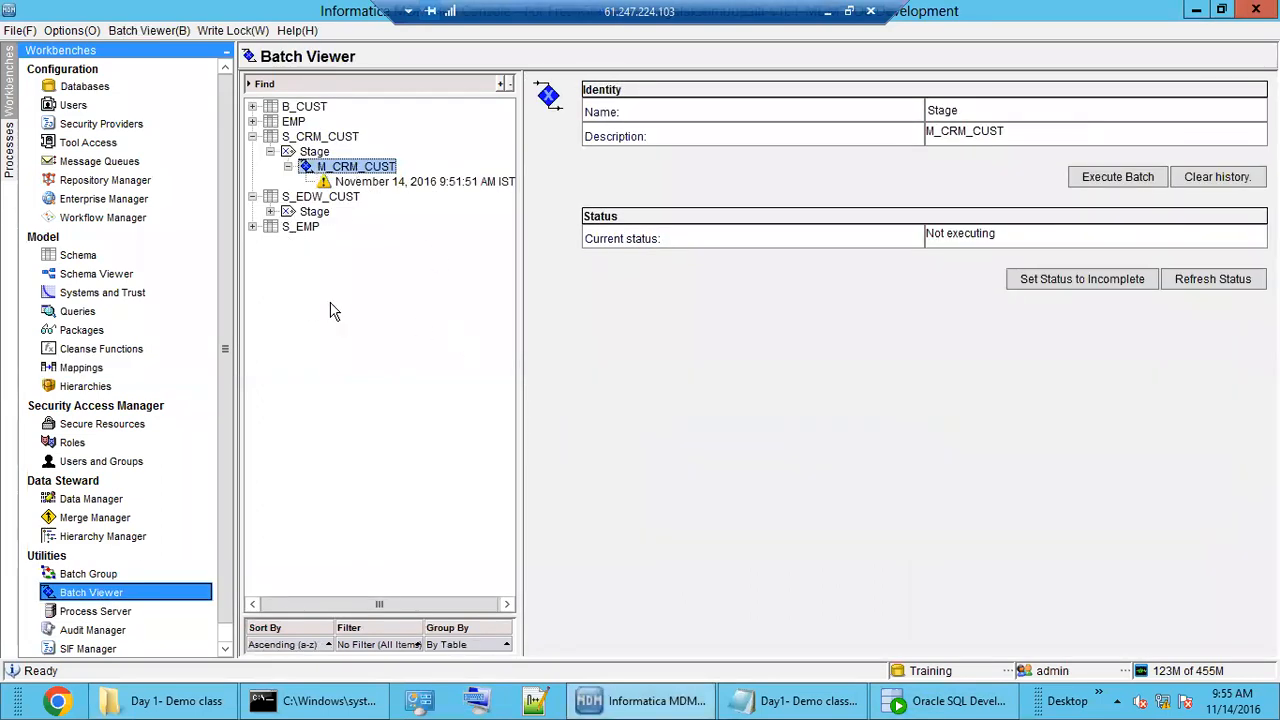
left_click(1108, 179)
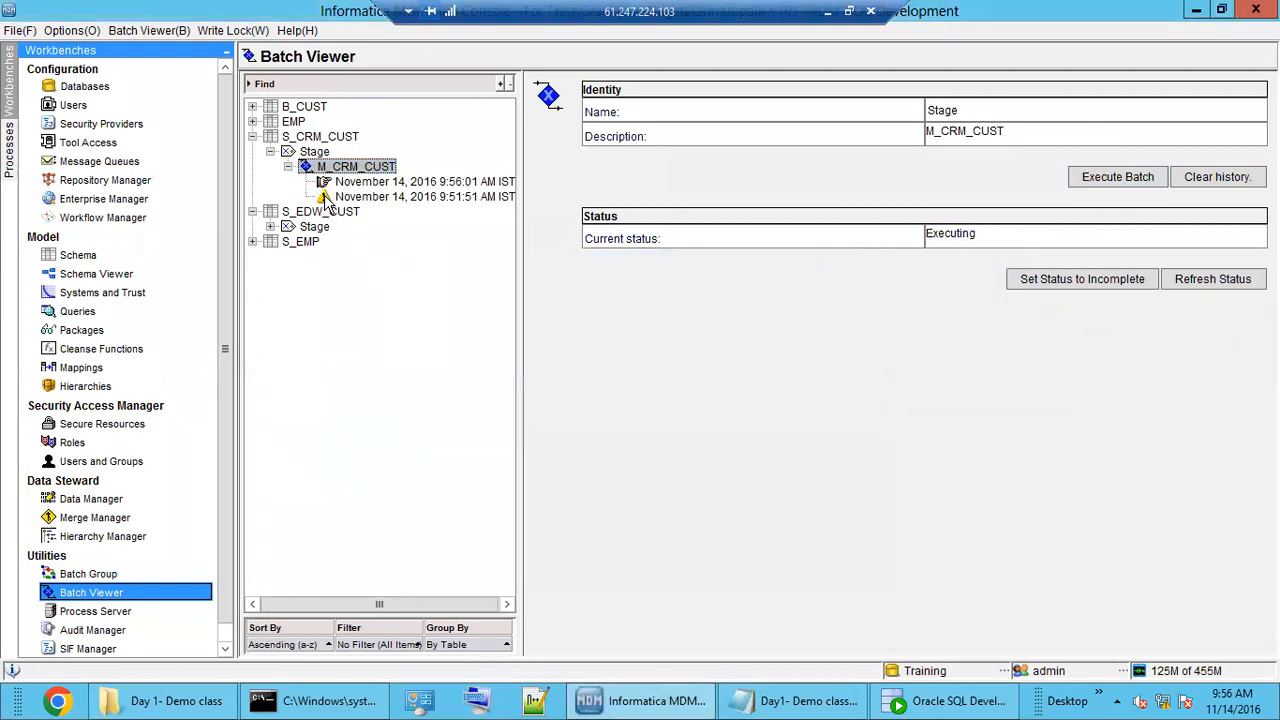
left_click(1213, 279)
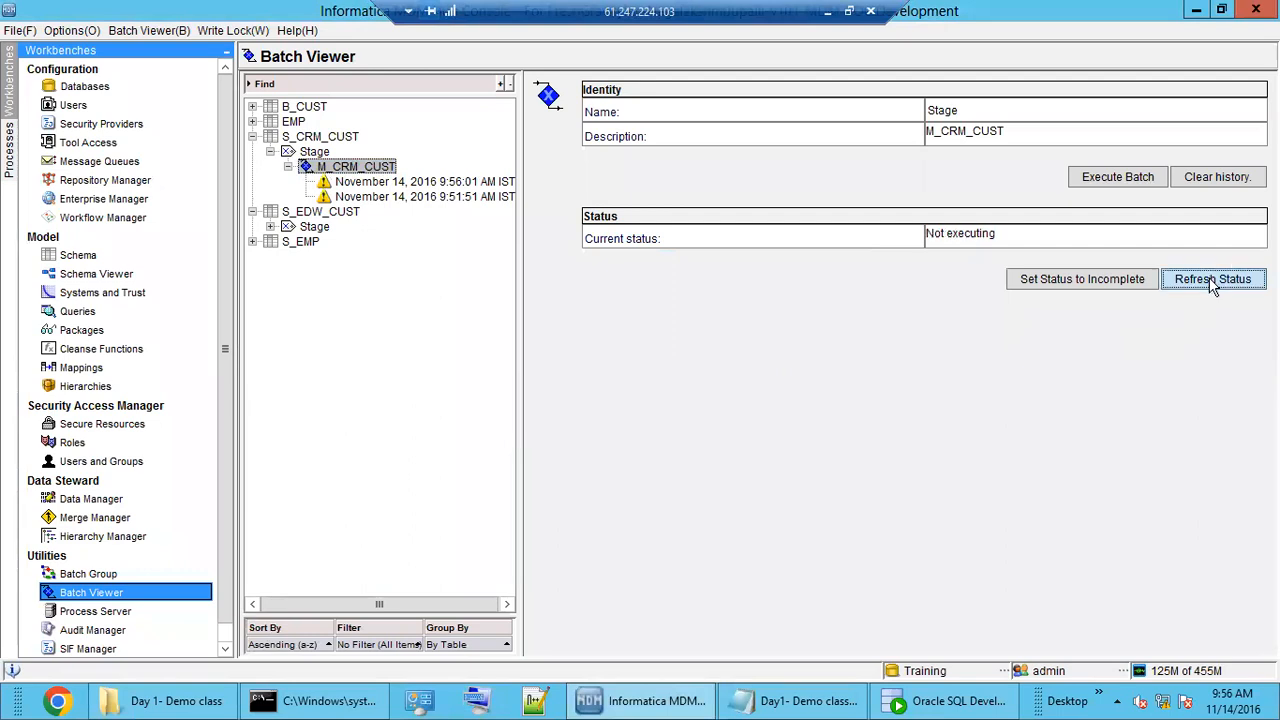
left_click(378, 184)
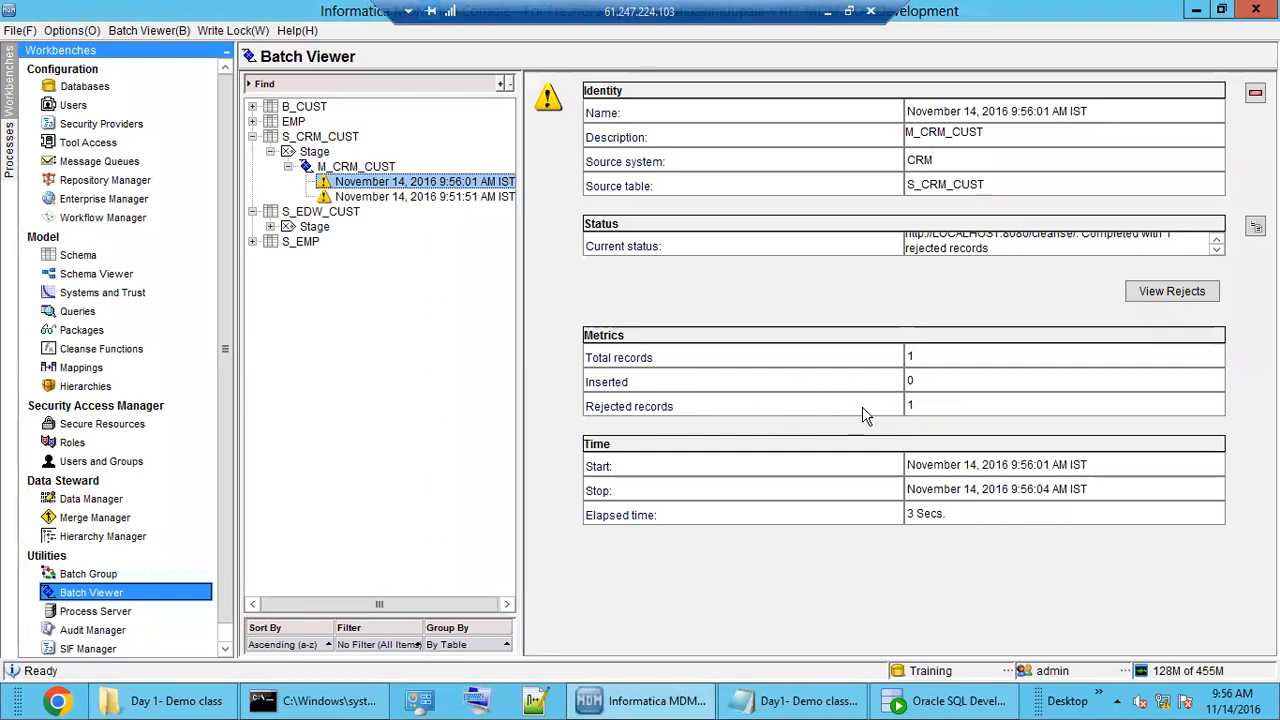
Open the 9:56:01 AM run's rejected records and enlarge the window and Error Description column.
left_click_drag(920, 360, 898, 360)
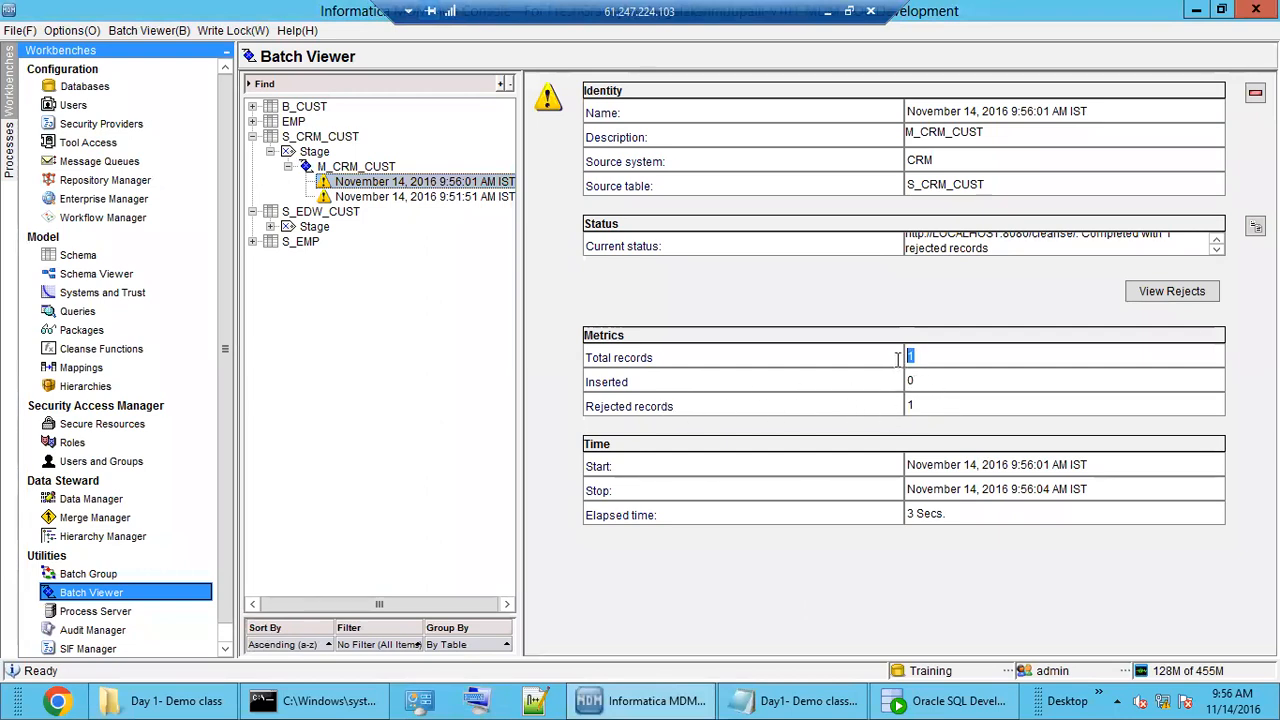
left_click(929, 384)
left_click(931, 404)
left_click(1183, 305)
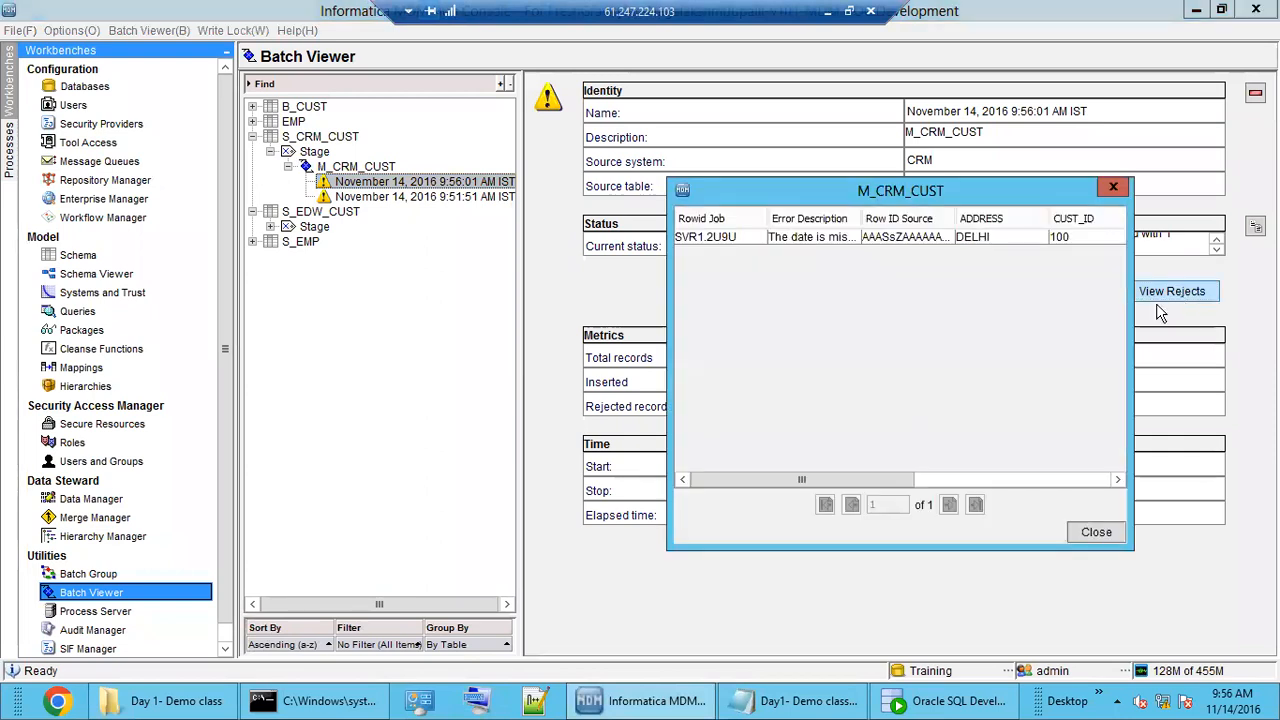
left_click_drag(863, 218, 1040, 213)
left_click_drag(915, 195, 655, 203)
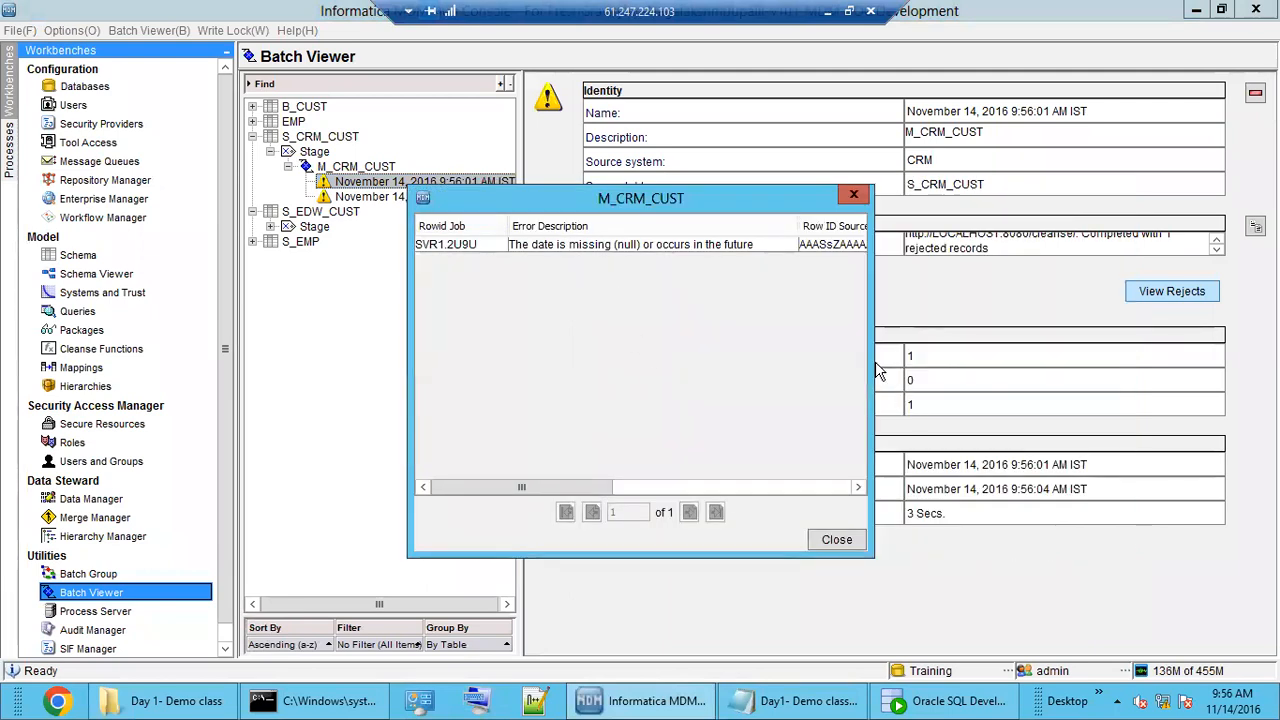
left_click_drag(872, 360, 1120, 353)
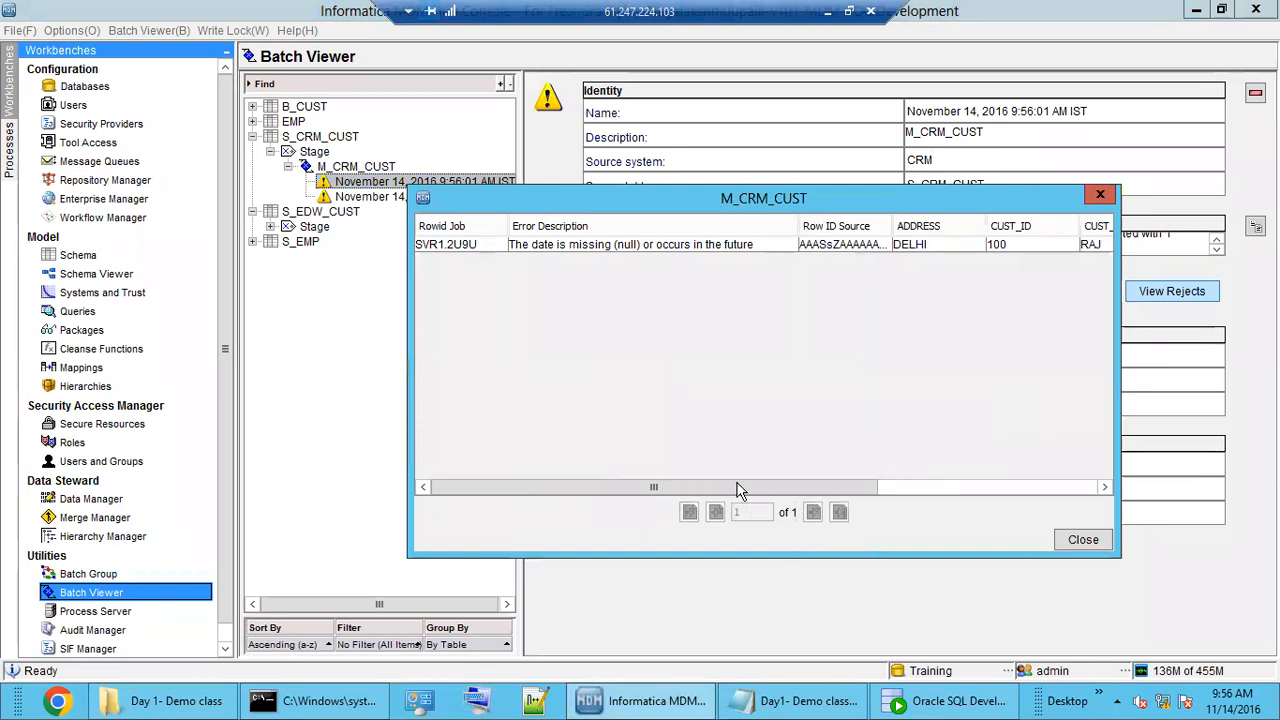
Widen Last Update Date to show RAJ's full December 30, 2016 timestamp.
left_click_drag(728, 487, 971, 457)
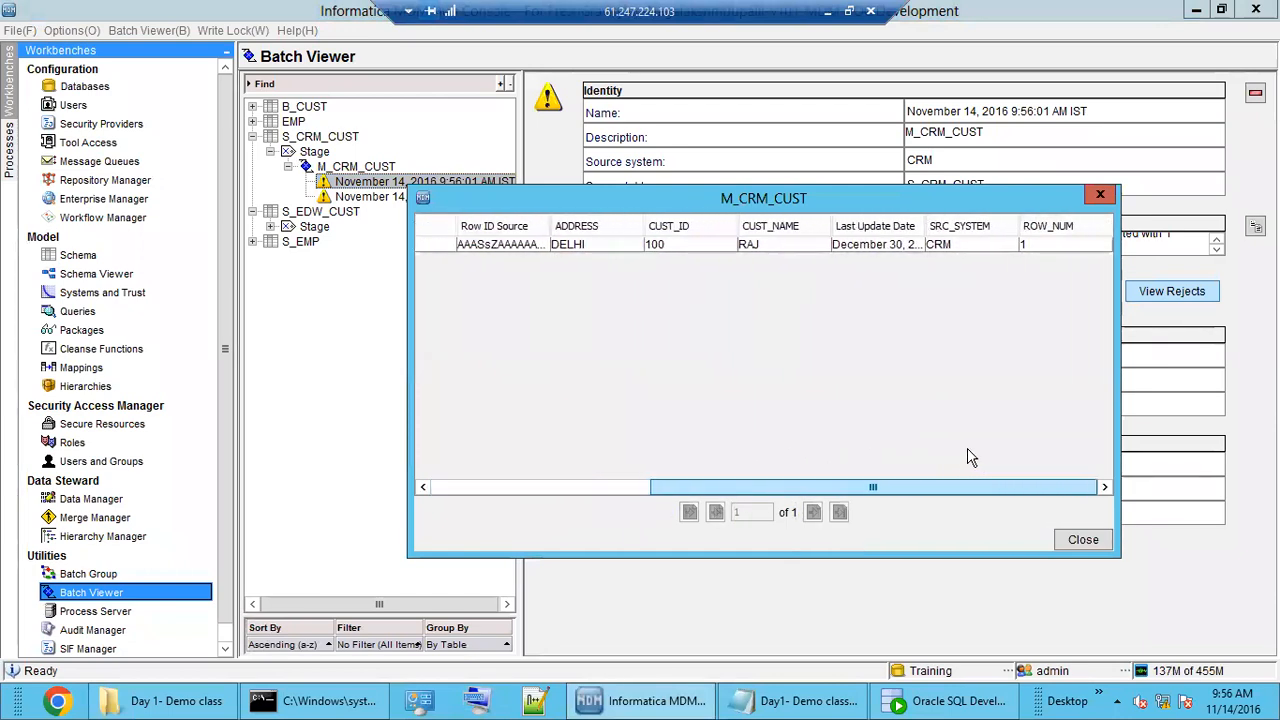
left_click(898, 246)
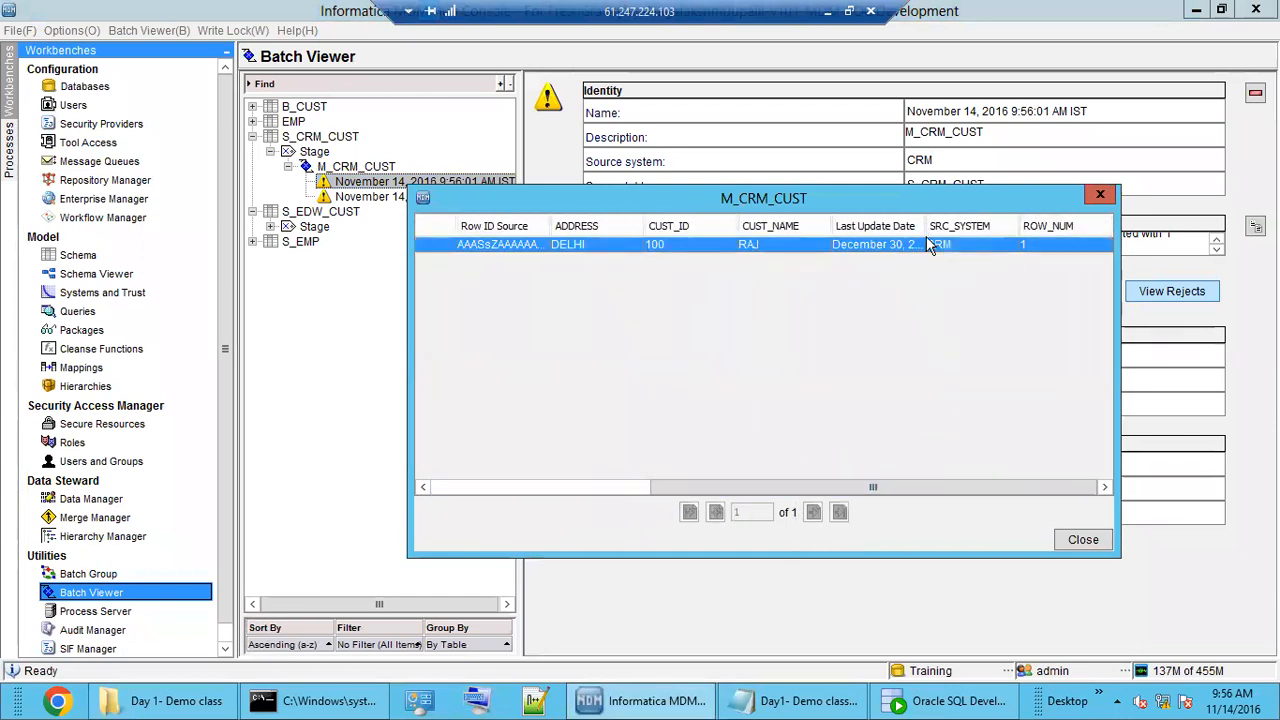
left_click_drag(925, 226, 1036, 224)
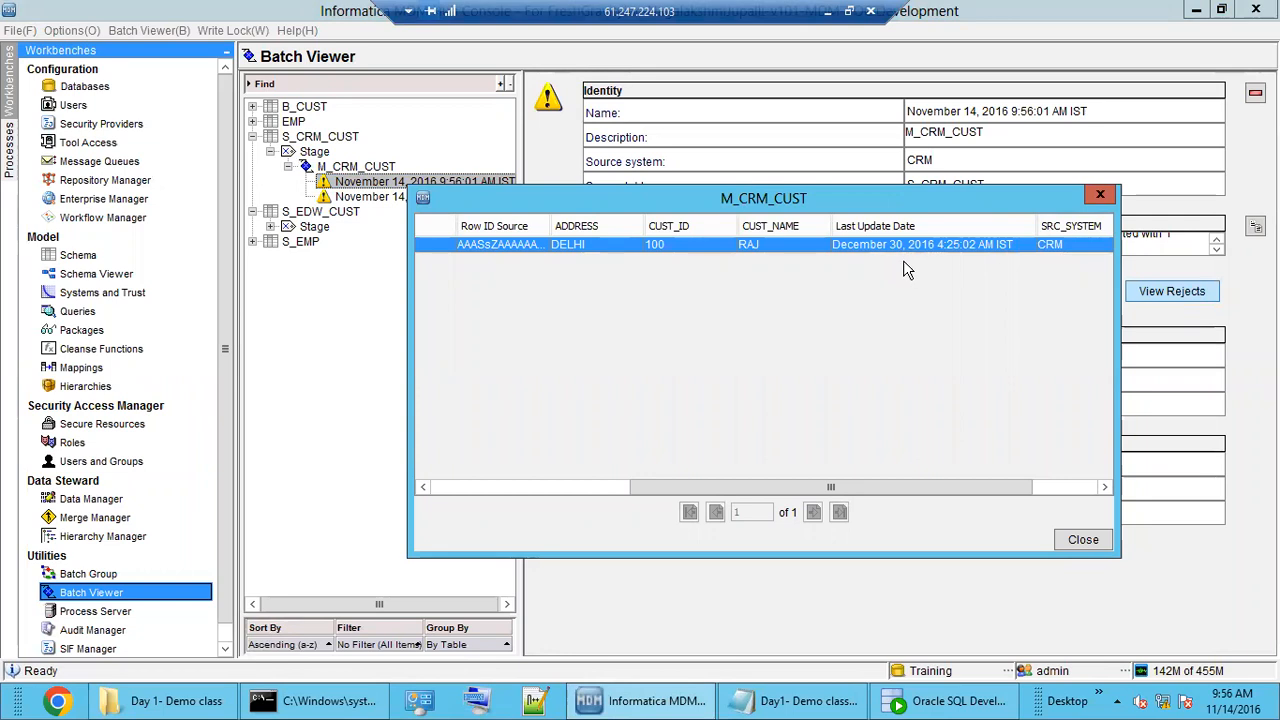
left_click_drag(966, 486, 1030, 484)
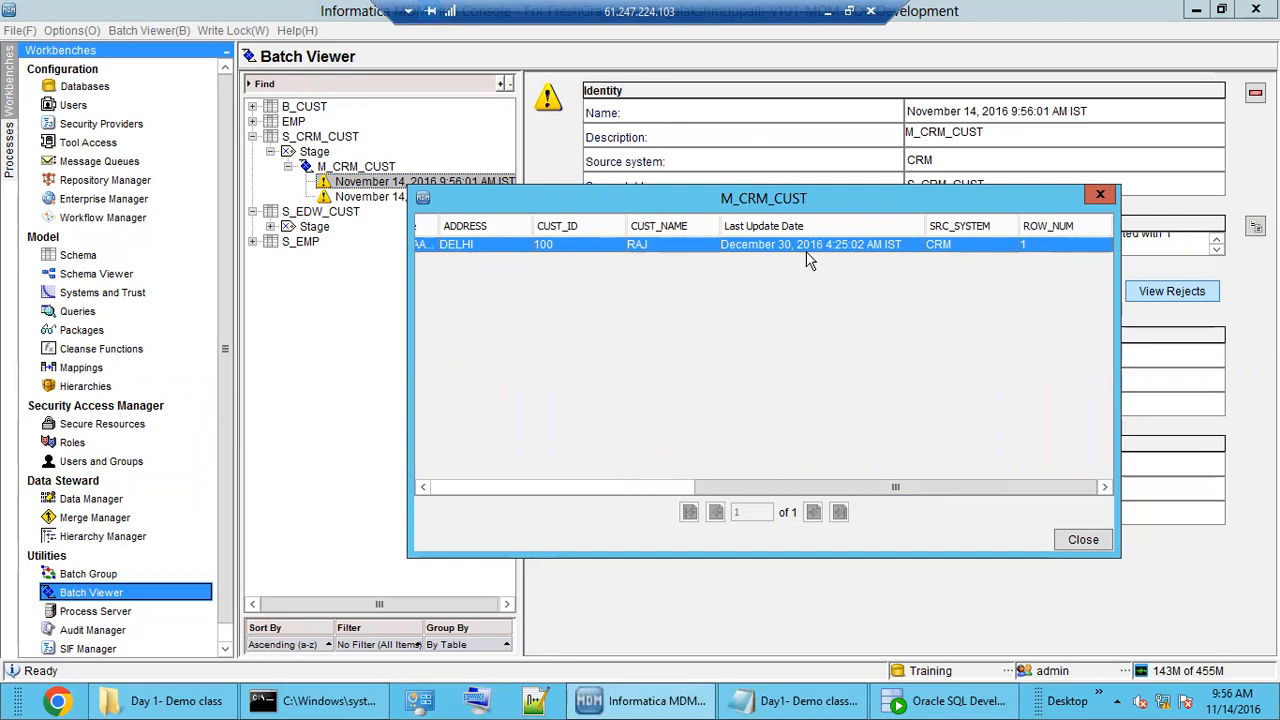
Bring up C_L_CUST and inspect row 1 (100, RAJ, DELHI, CRM) and row 2 (200).
left_click(945, 700)
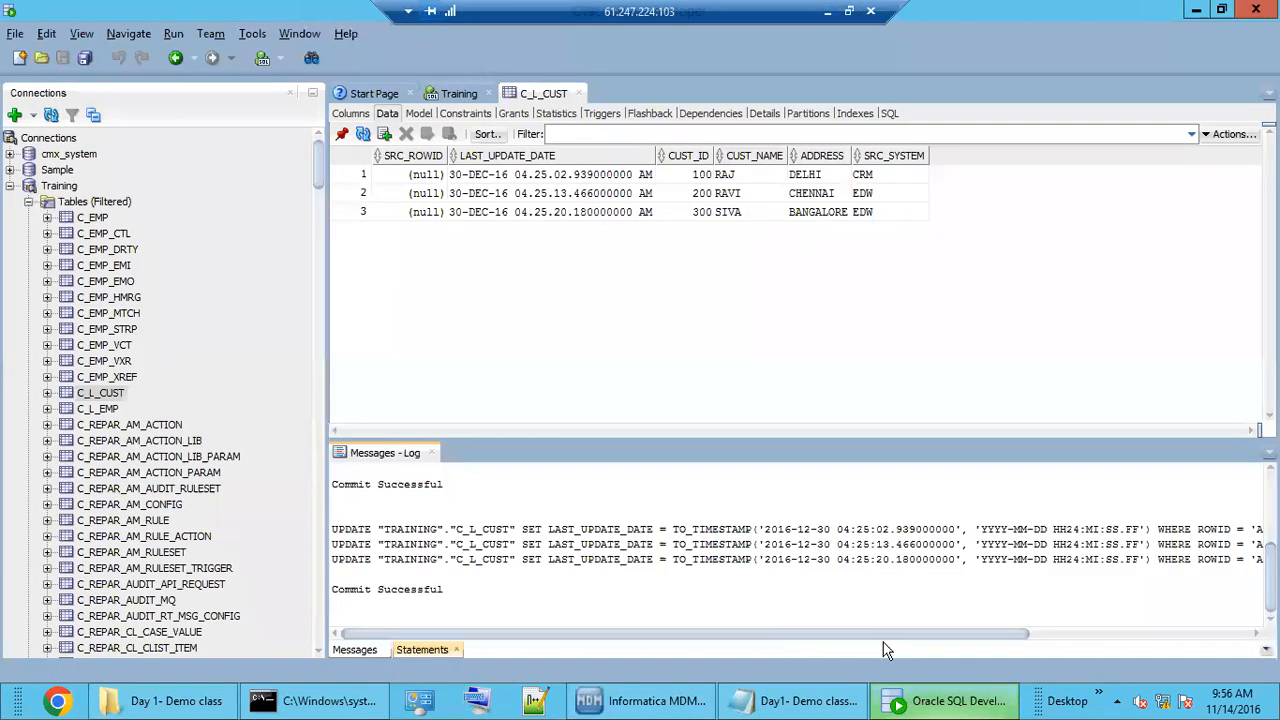
left_click(558, 215)
left_click(561, 193)
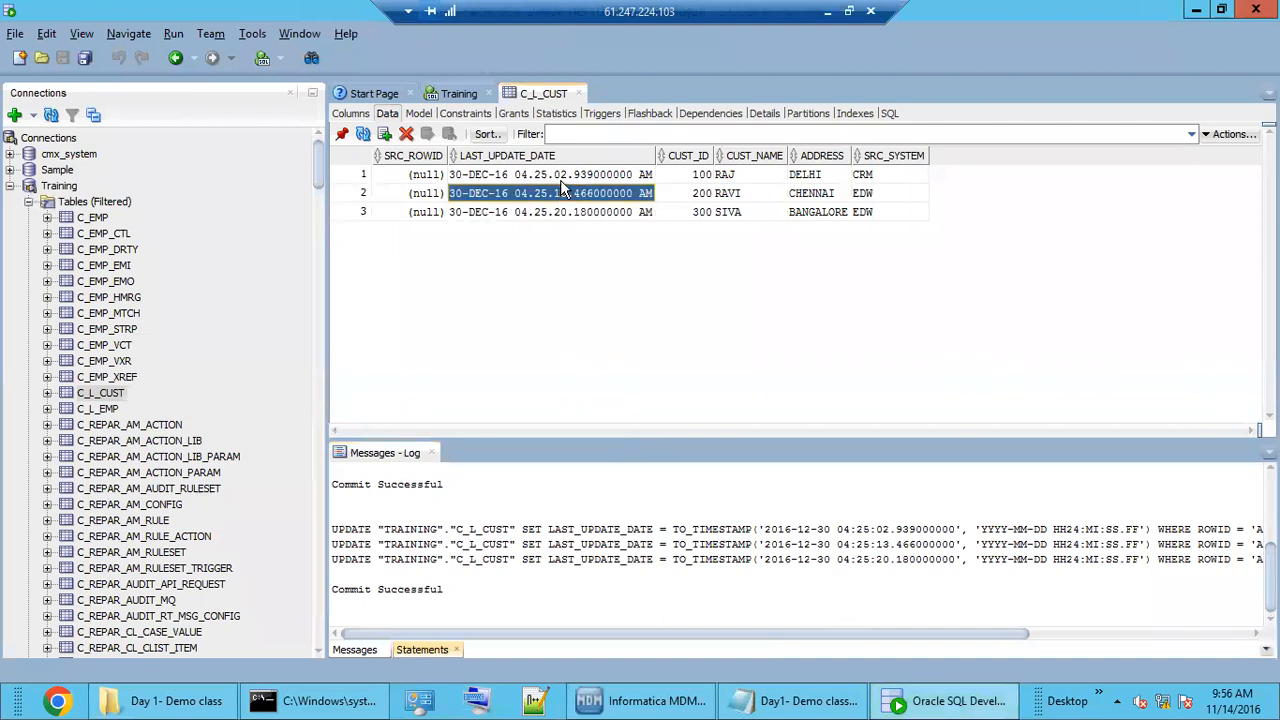
left_click(700, 178)
left_click(563, 178)
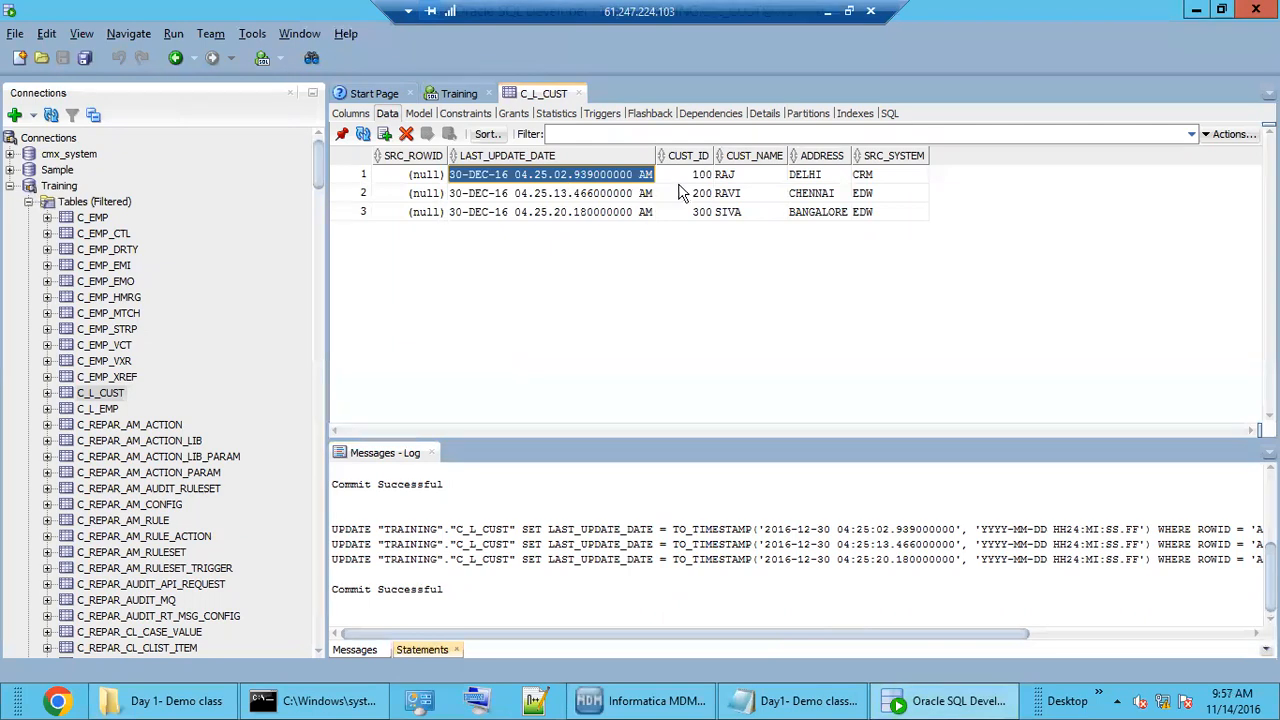
left_click_drag(705, 178, 873, 172)
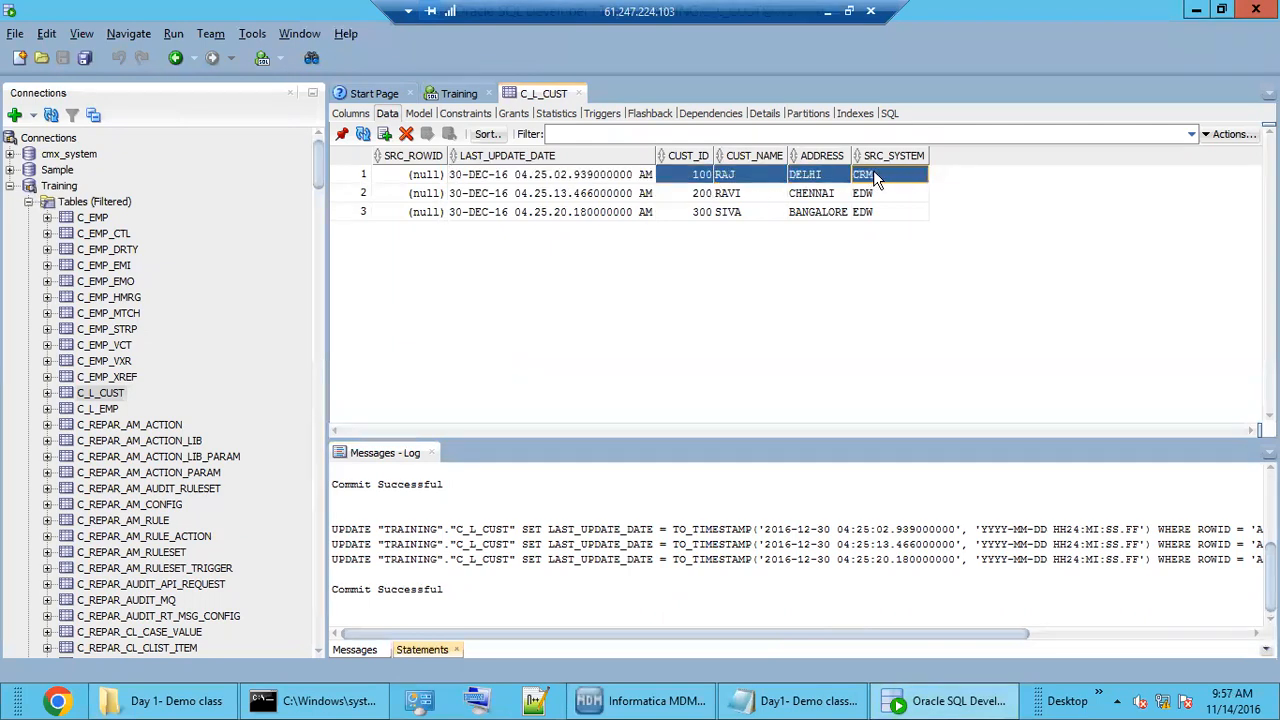
left_click(700, 196)
left_click(618, 200)
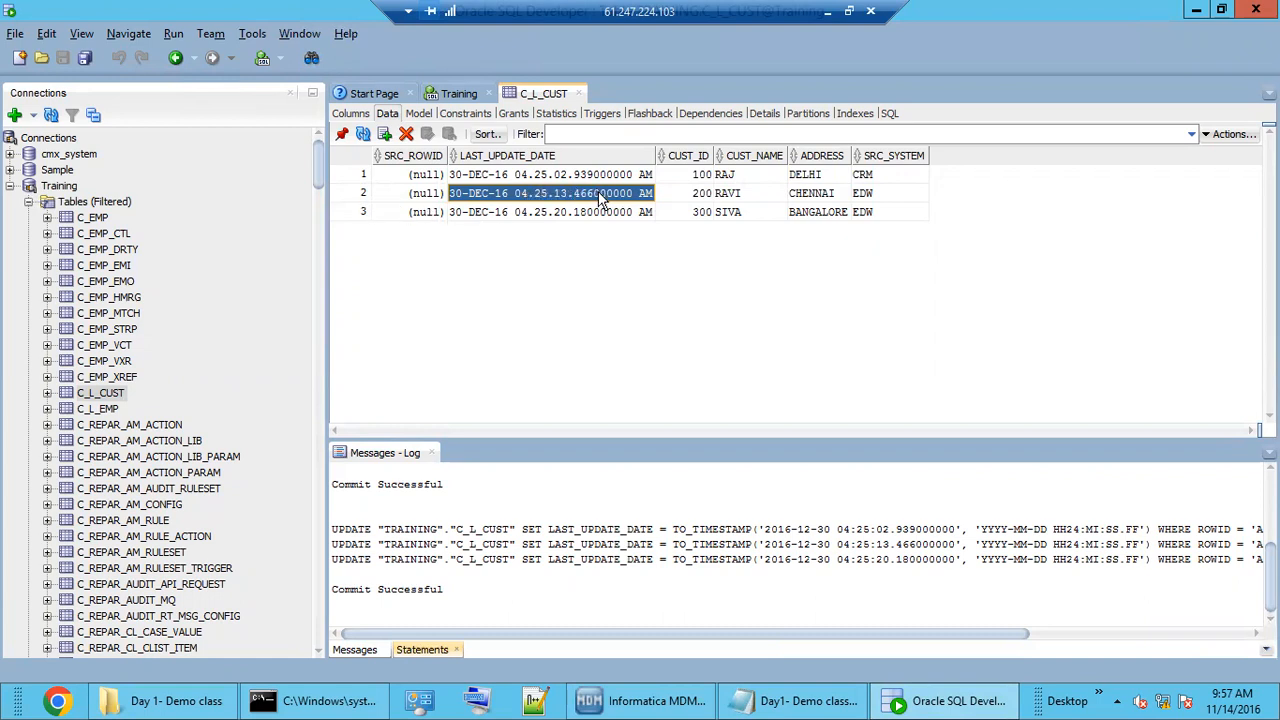
Compare the 30-DEC-16 04.25 AM LAST_UPDATE_DATE values across all three rows.
left_click(562, 179)
left_click(567, 200)
left_click(570, 221)
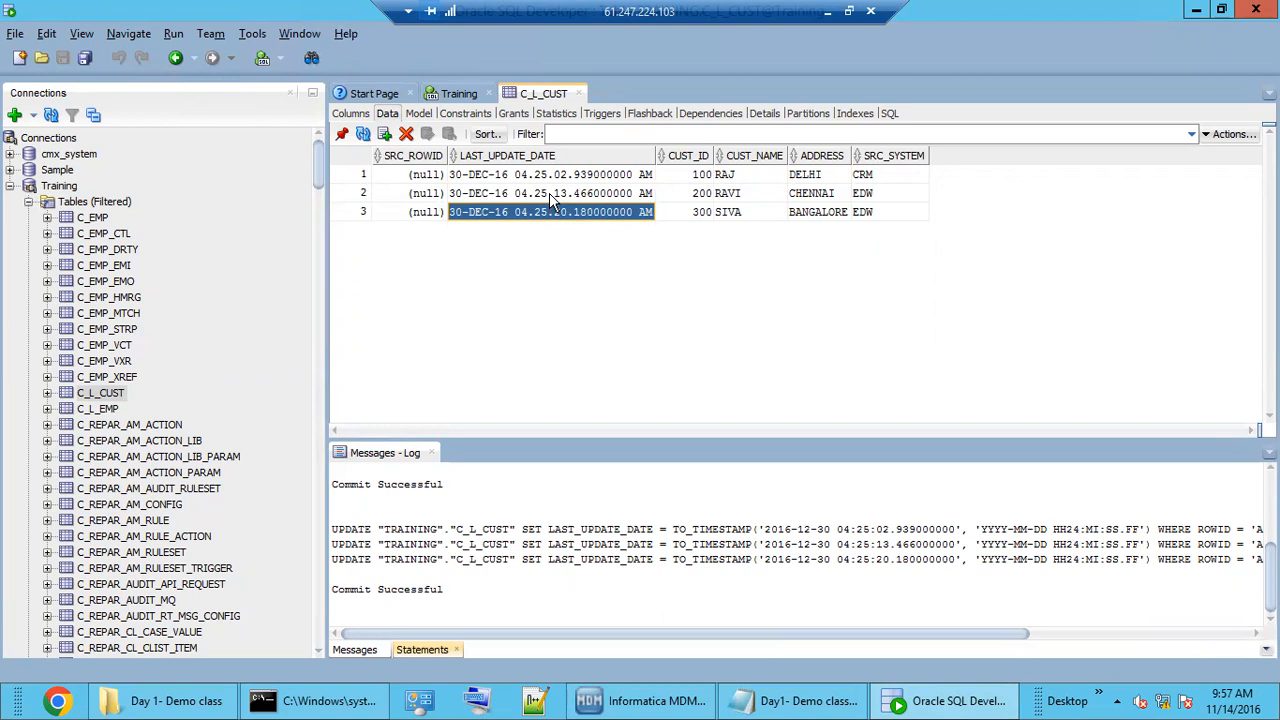
left_click(549, 193)
left_click(560, 180)
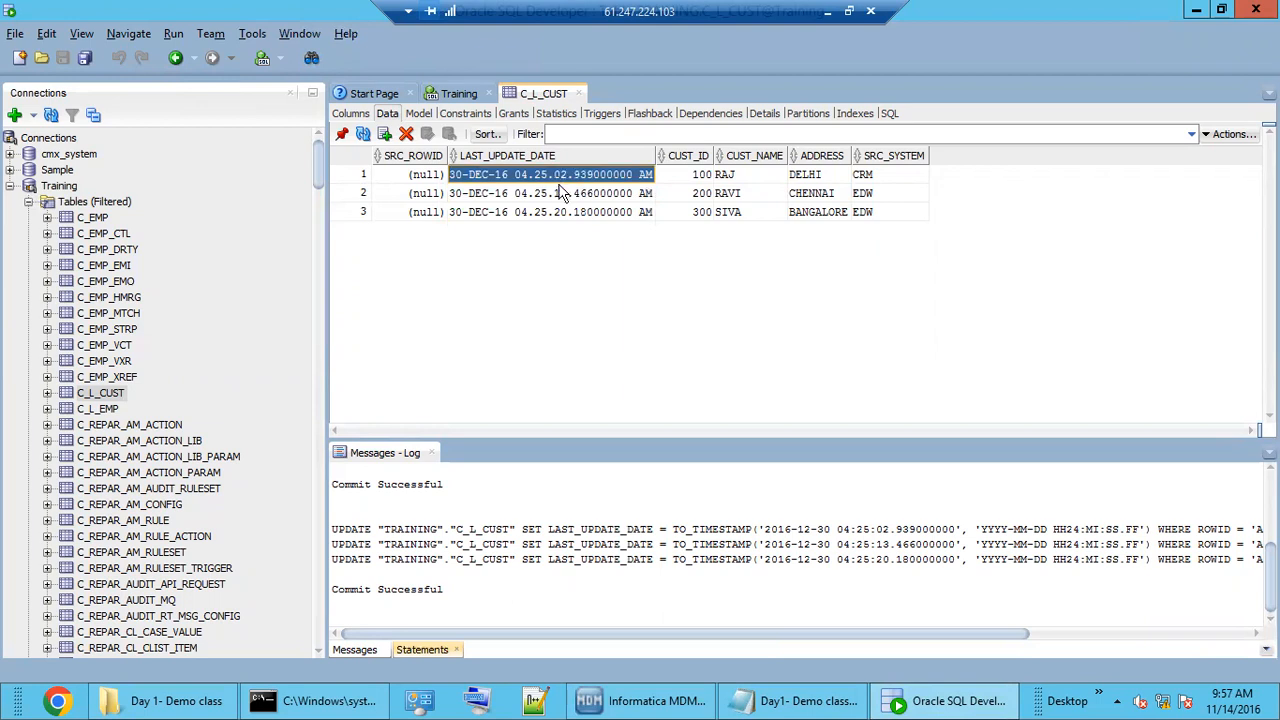
left_click(562, 193)
left_click(564, 210)
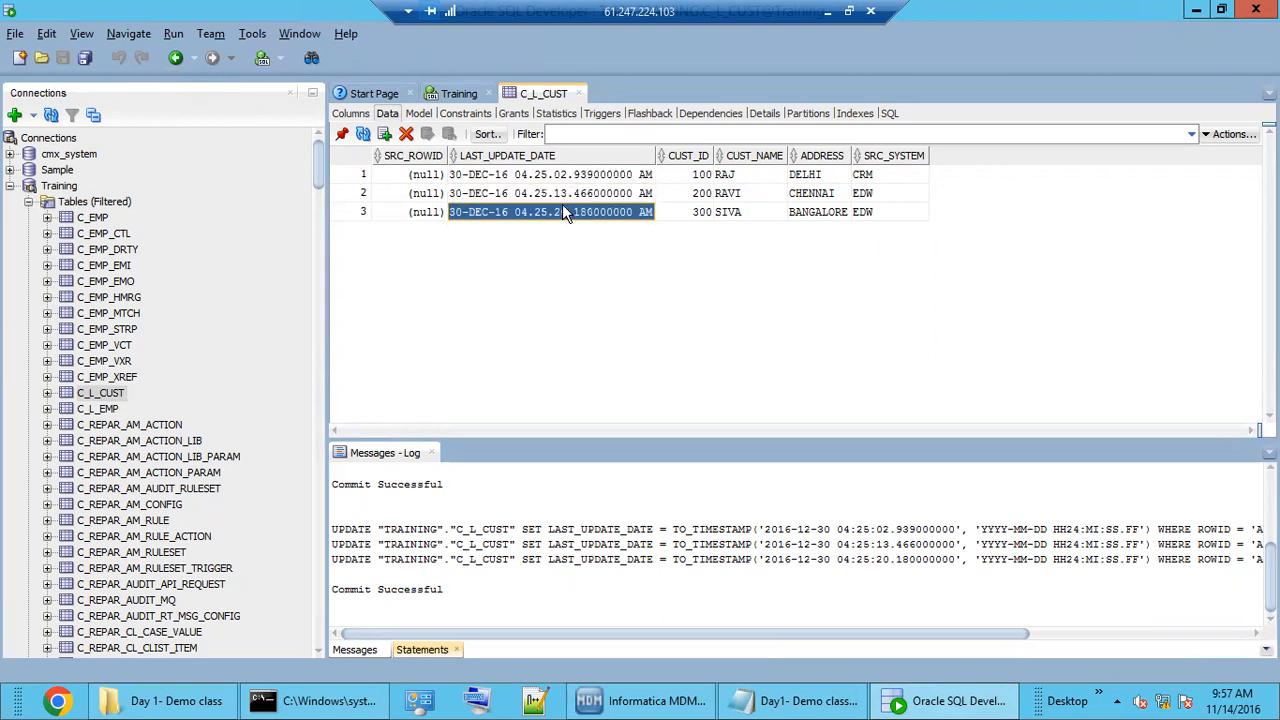
left_click(562, 193)
left_click(560, 180)
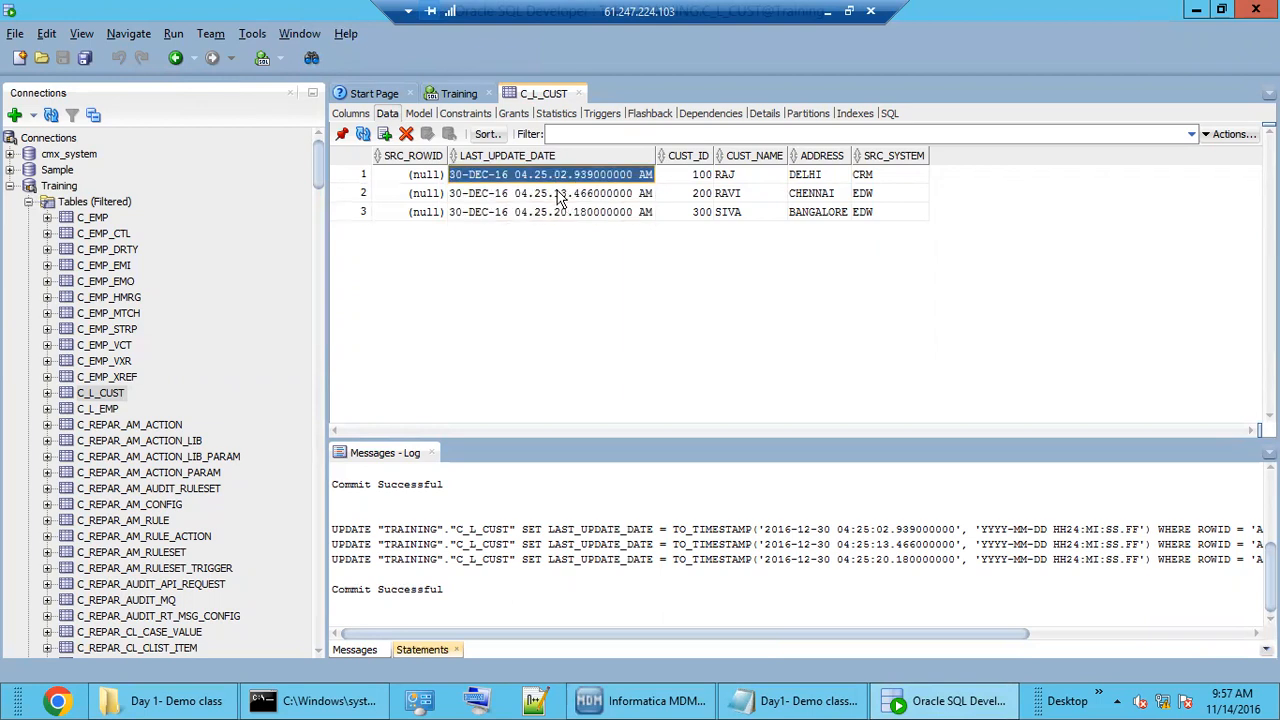
left_click(561, 197)
left_click(564, 210)
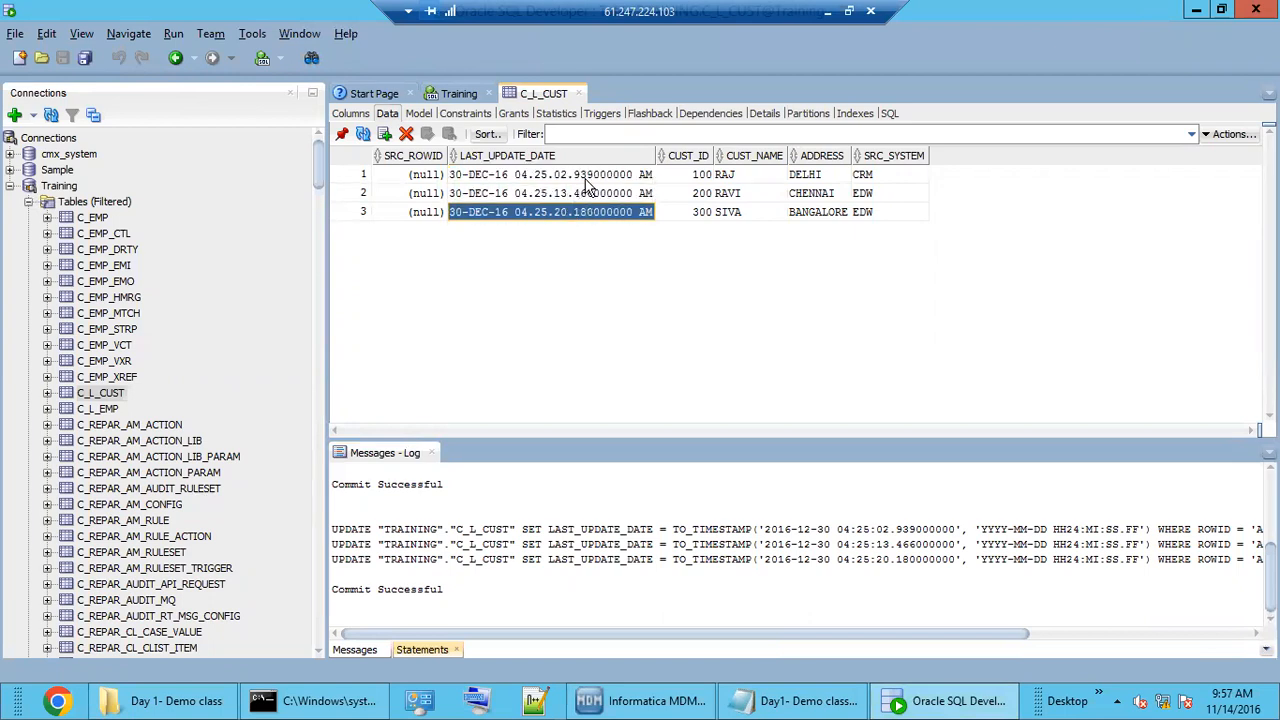
left_click(588, 180)
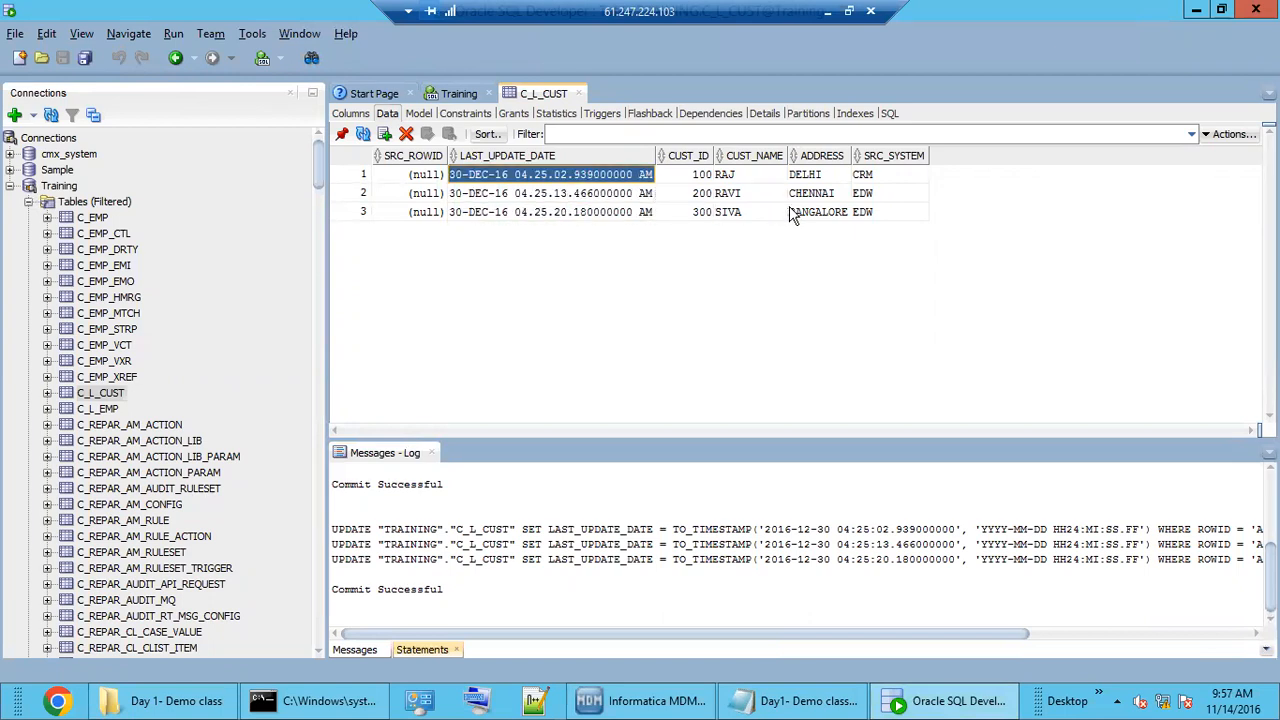
Try the date editor on rows 1 and 2's LAST_UPDATE_DATE, leaving both dates unchanged.
left_click(600, 174)
left_click(645, 174)
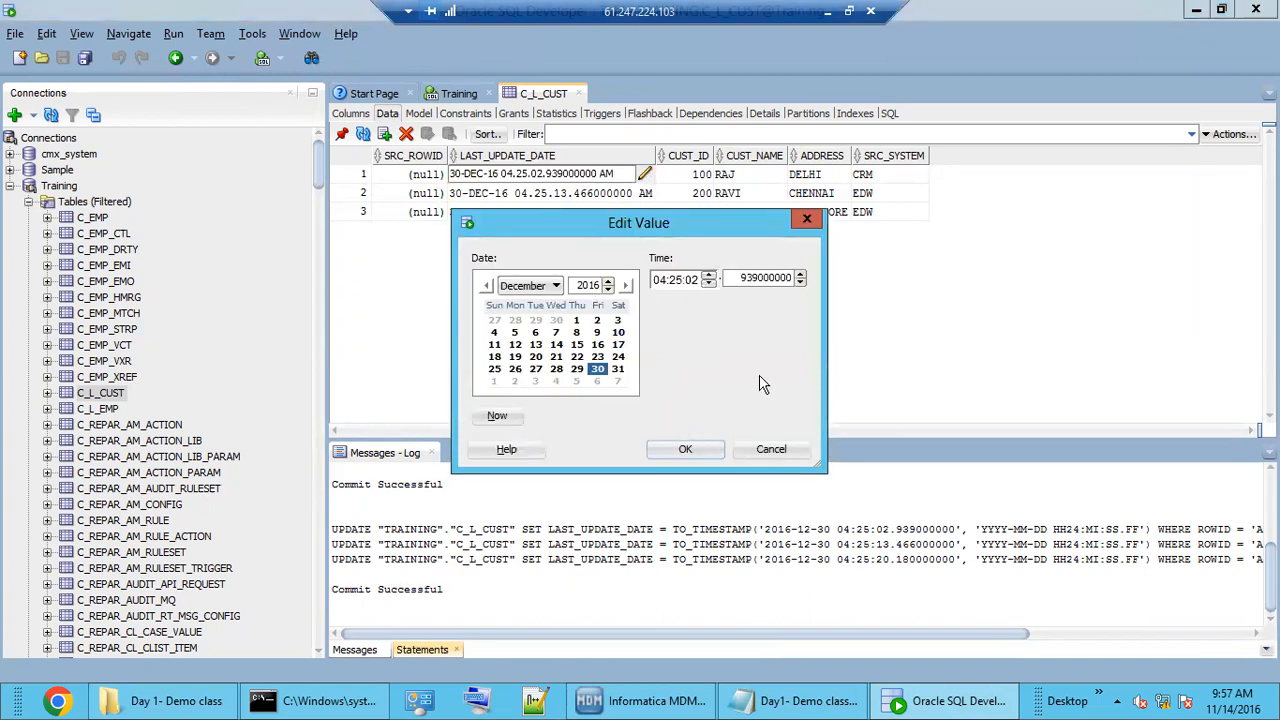
left_click(607, 281)
left_click(608, 289)
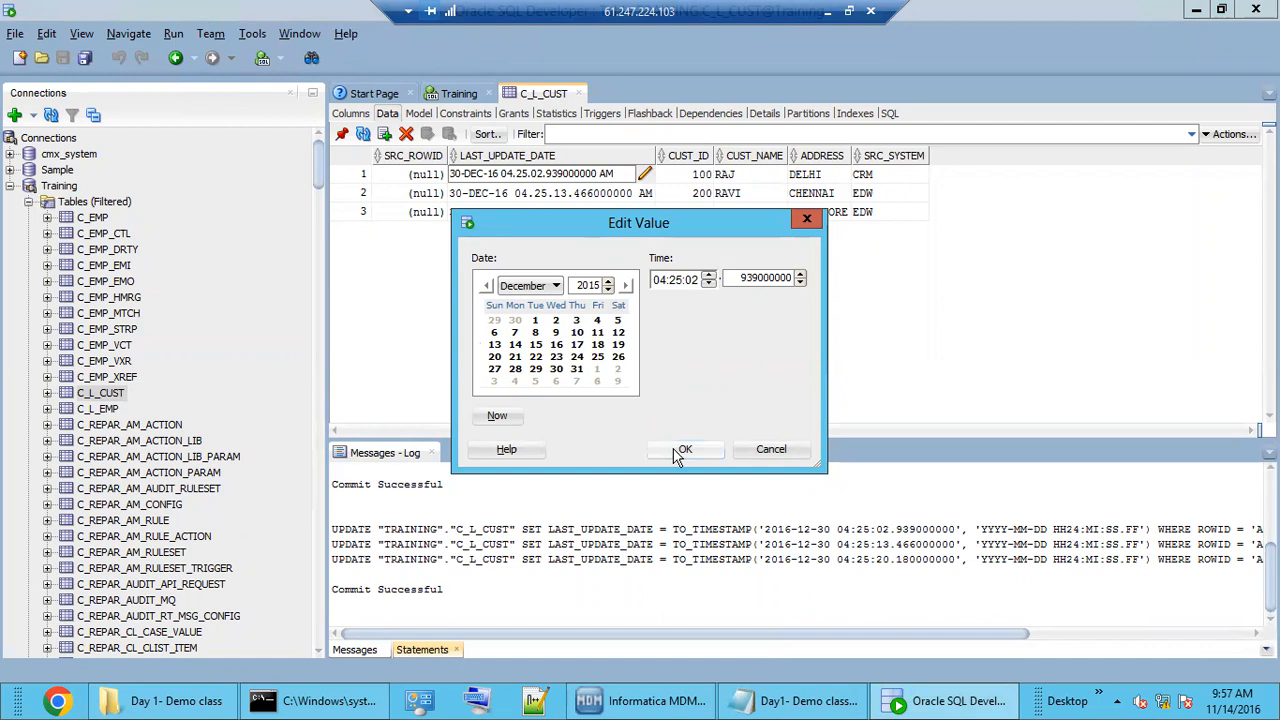
left_click(683, 449)
left_click(635, 197)
left_click(646, 193)
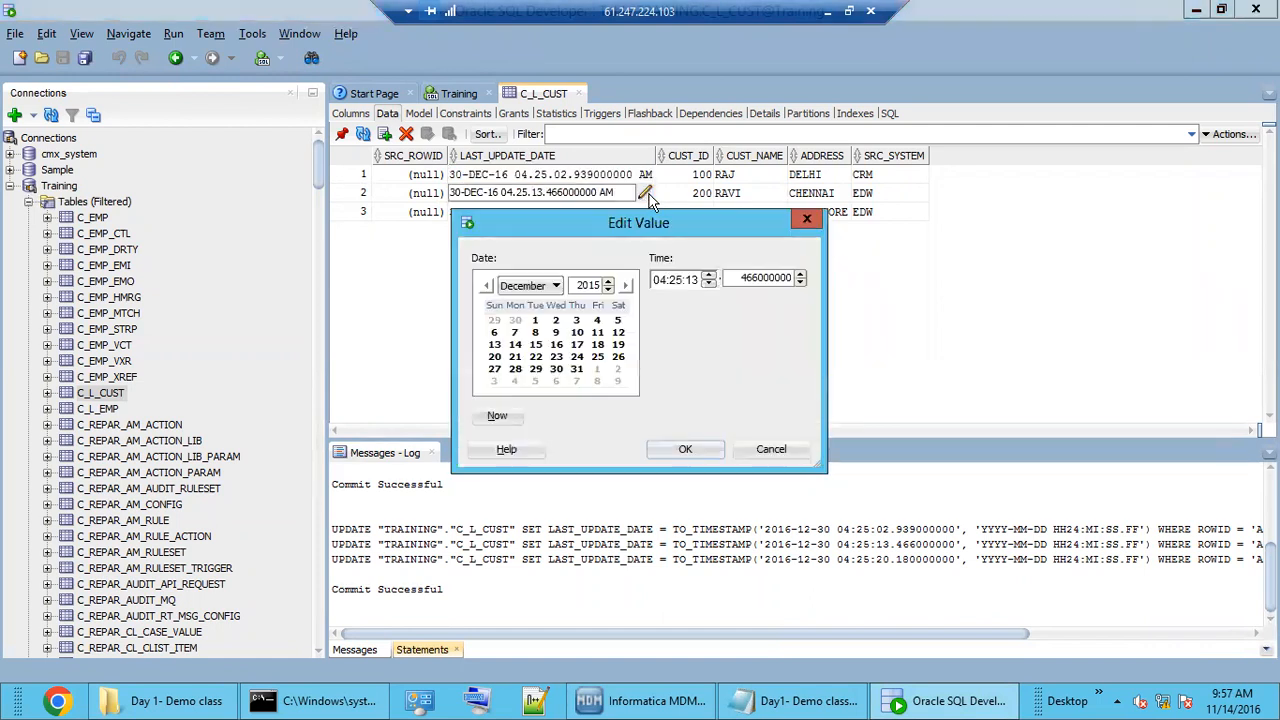
left_click(680, 449)
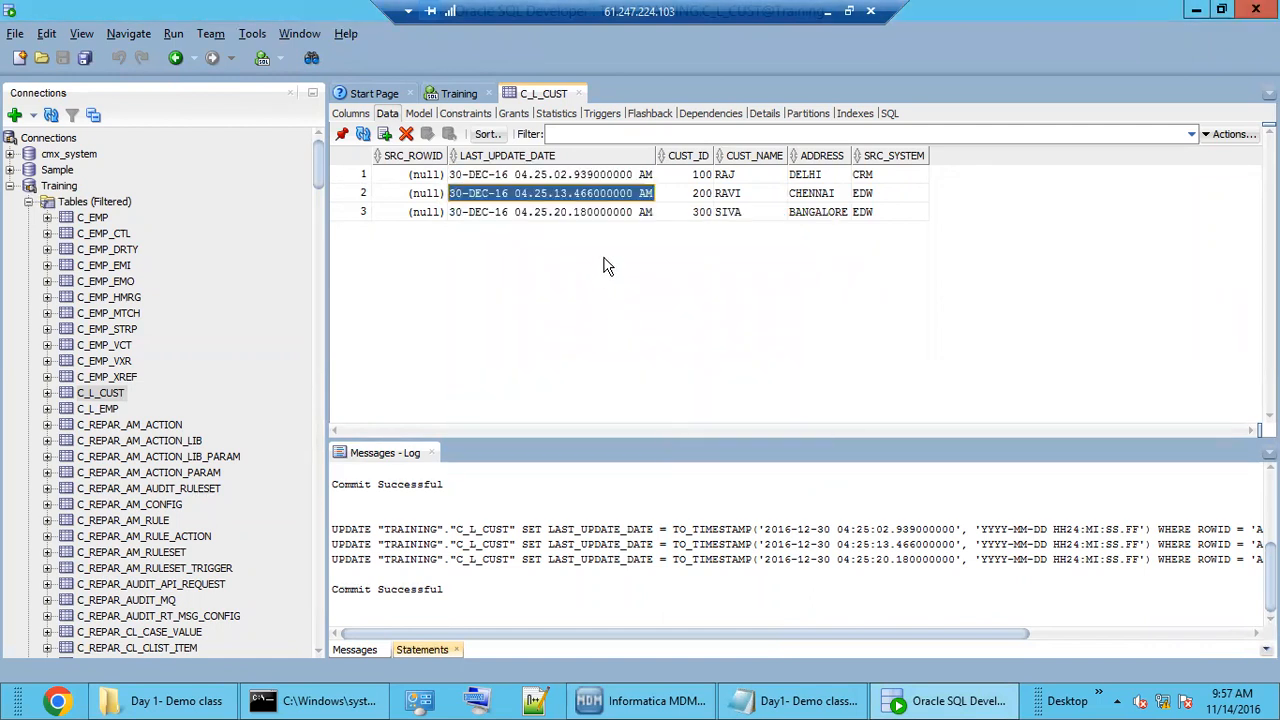
left_click(645, 197)
left_click(645, 194)
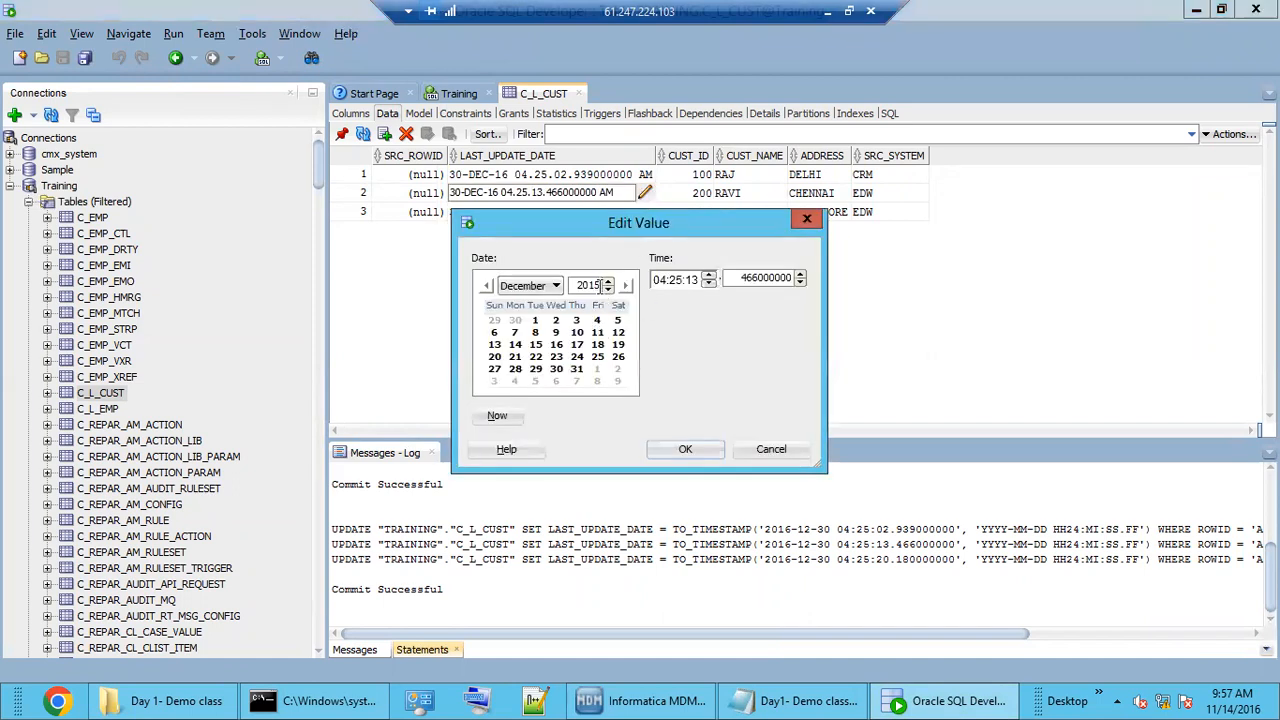
left_click(684, 449)
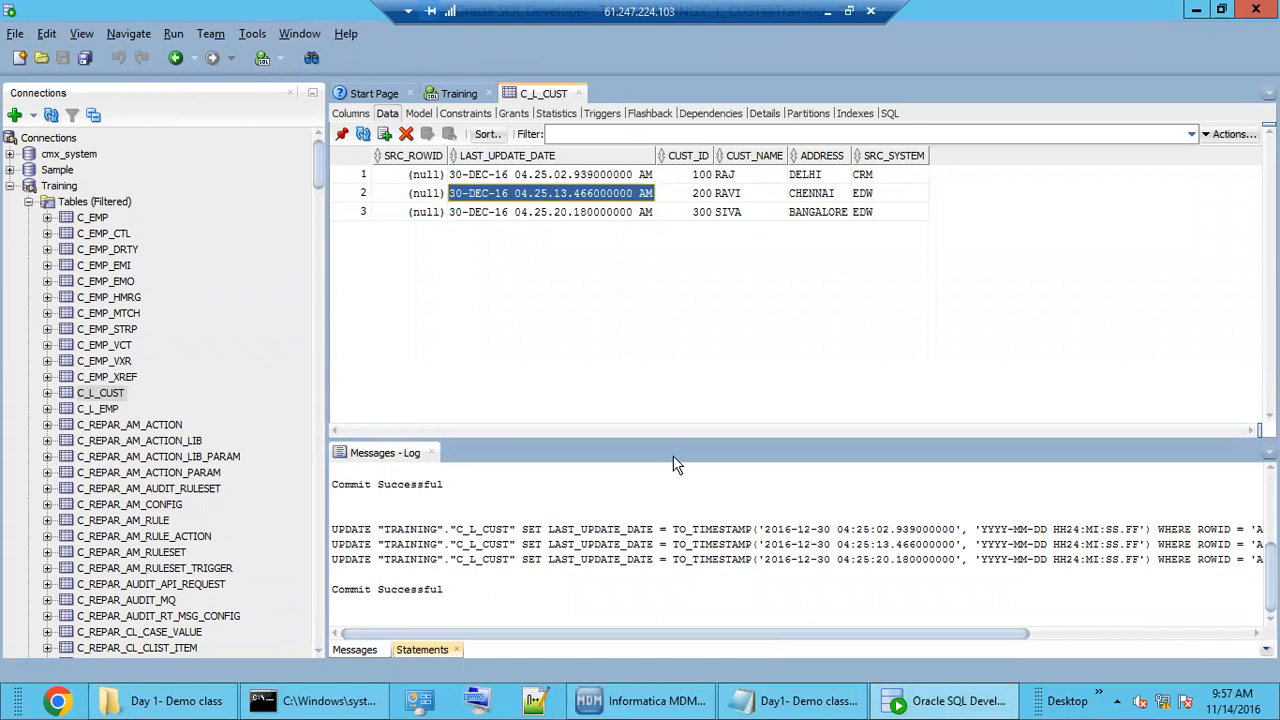
Change rows 1 and 2's LAST_UPDATE_DATE year from 16 to 15, giving 30-DEC-15.
left_click(532, 174)
left_click(532, 174)
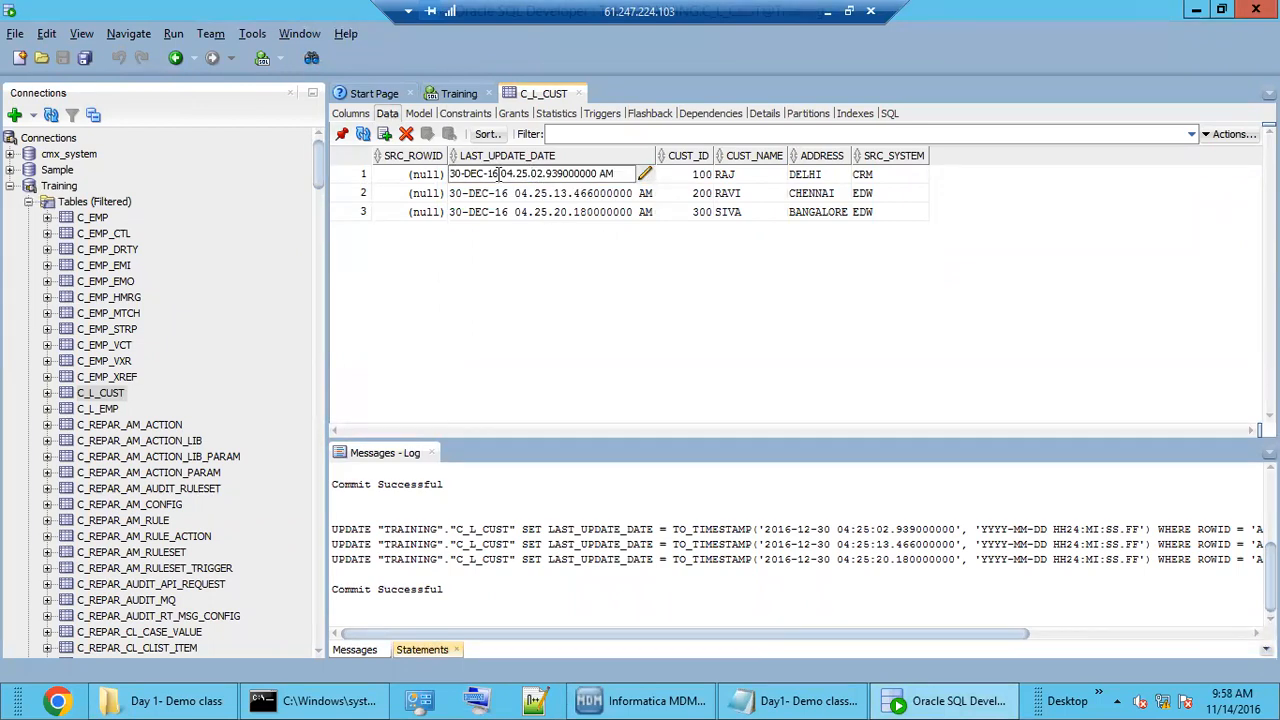
key("BackSpace")
type("5")
key("Return")
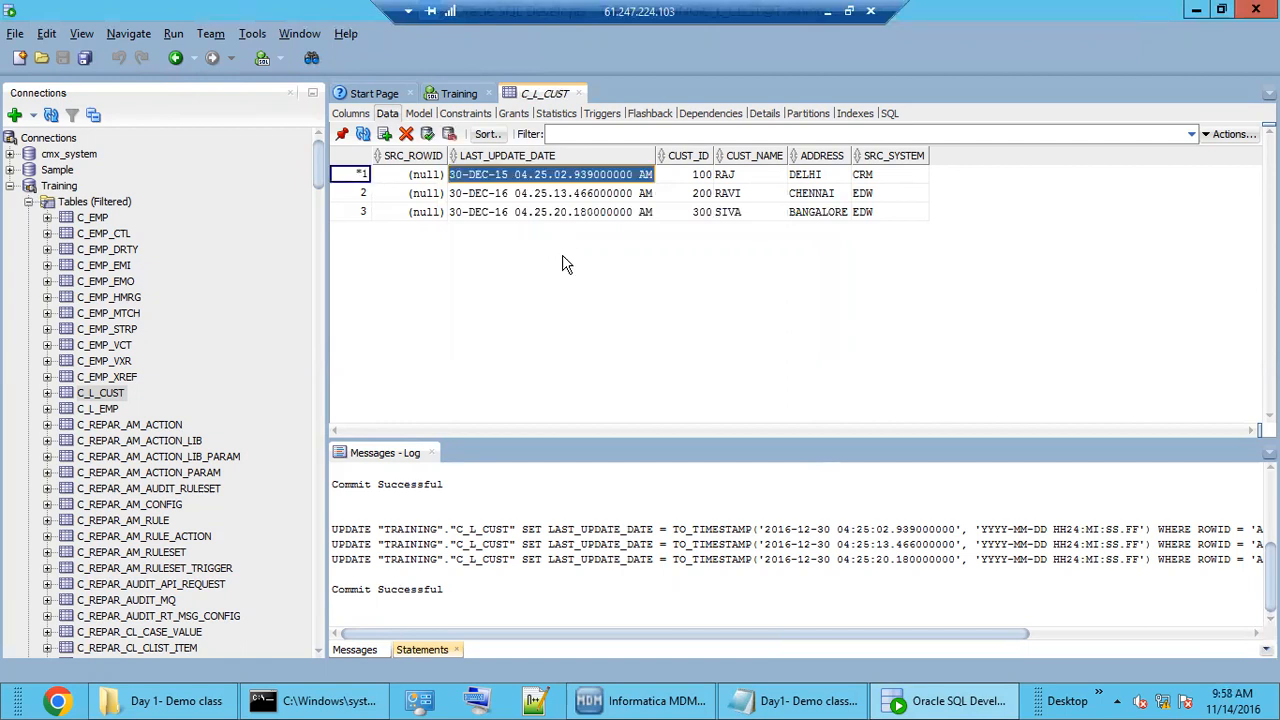
left_click(506, 192)
left_click(505, 192)
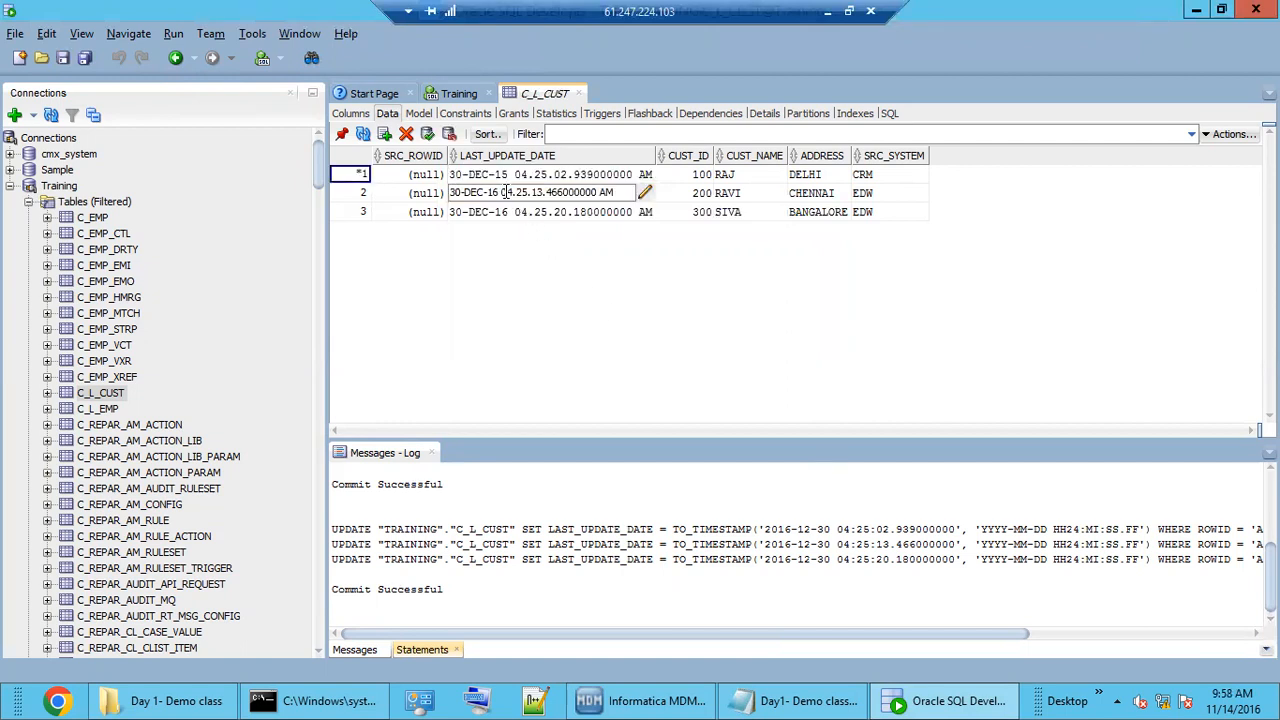
key("BackSpace")
type("5")
key("Return")
Set row 3's date to the current time, 14-NOV-16 04.28.18, and commit all three changes.
left_click(515, 214)
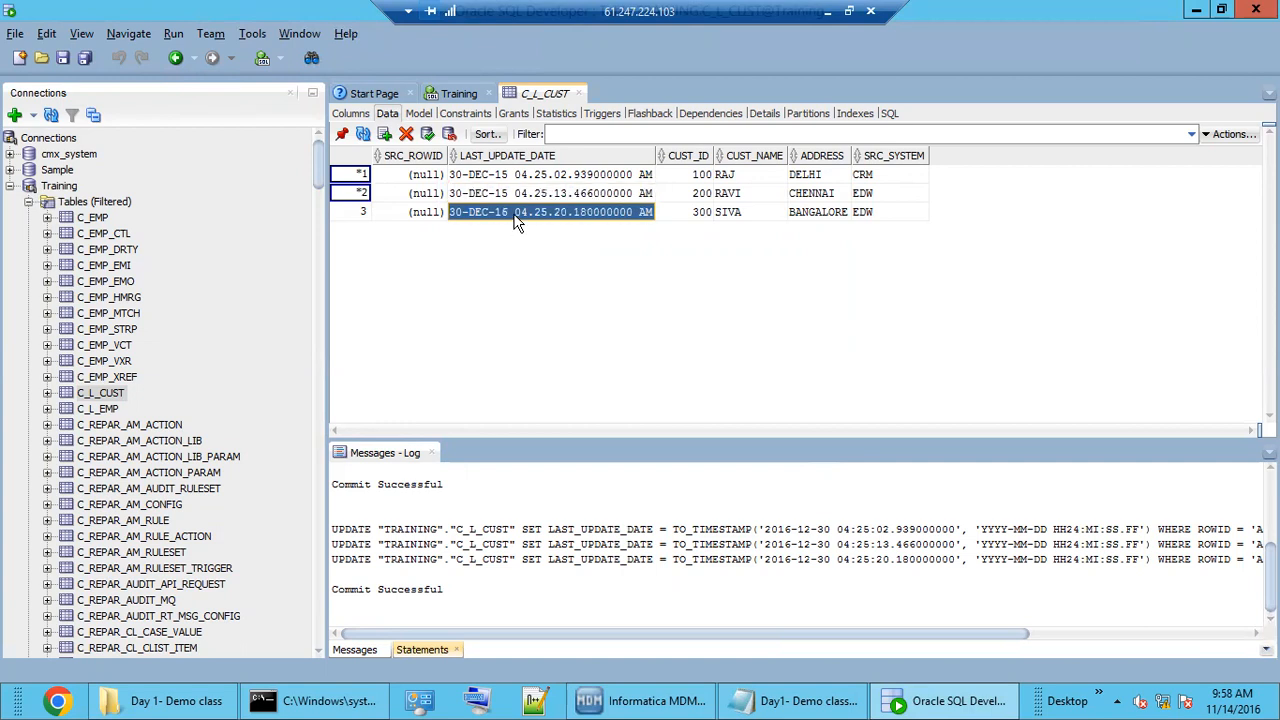
left_click(646, 211)
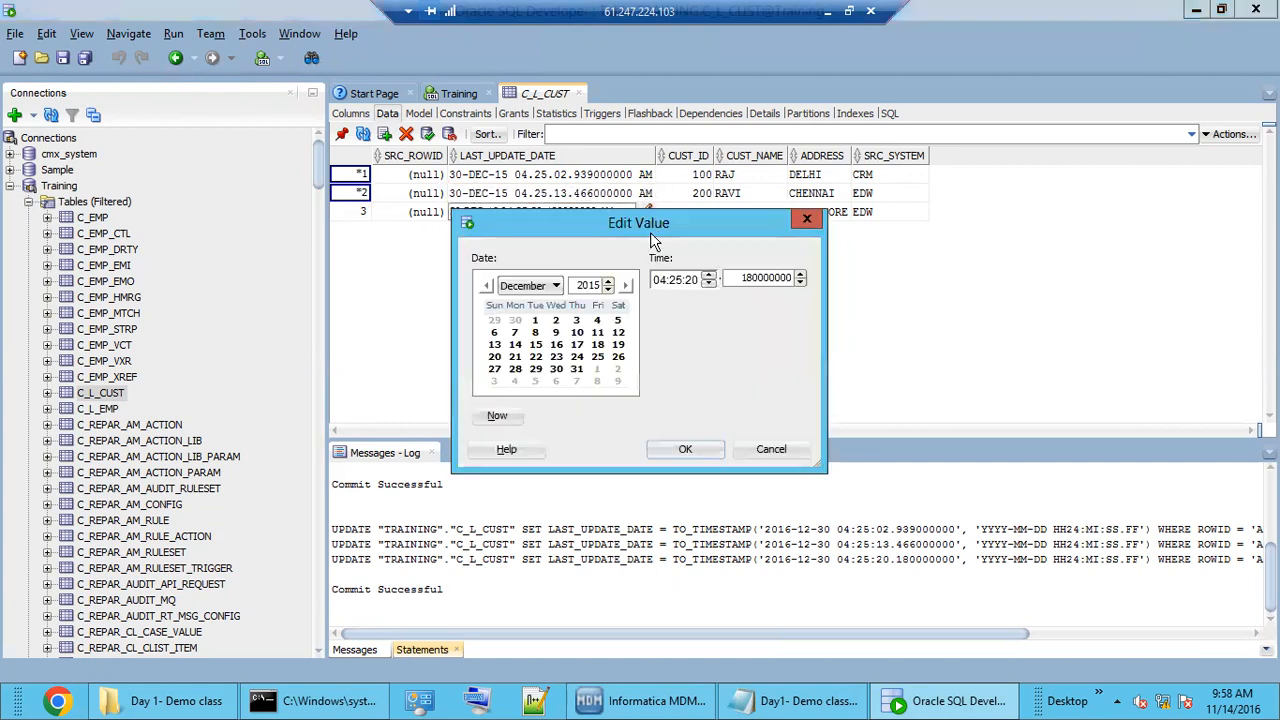
left_click(499, 419)
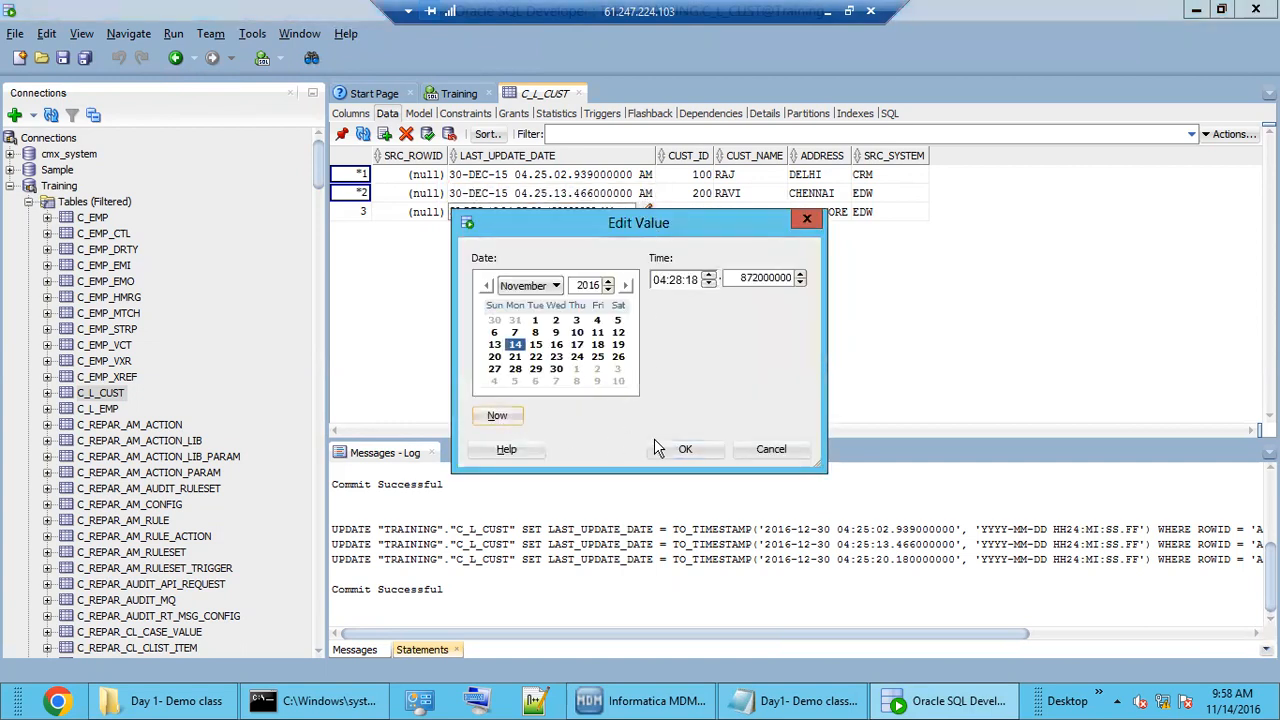
left_click(679, 449)
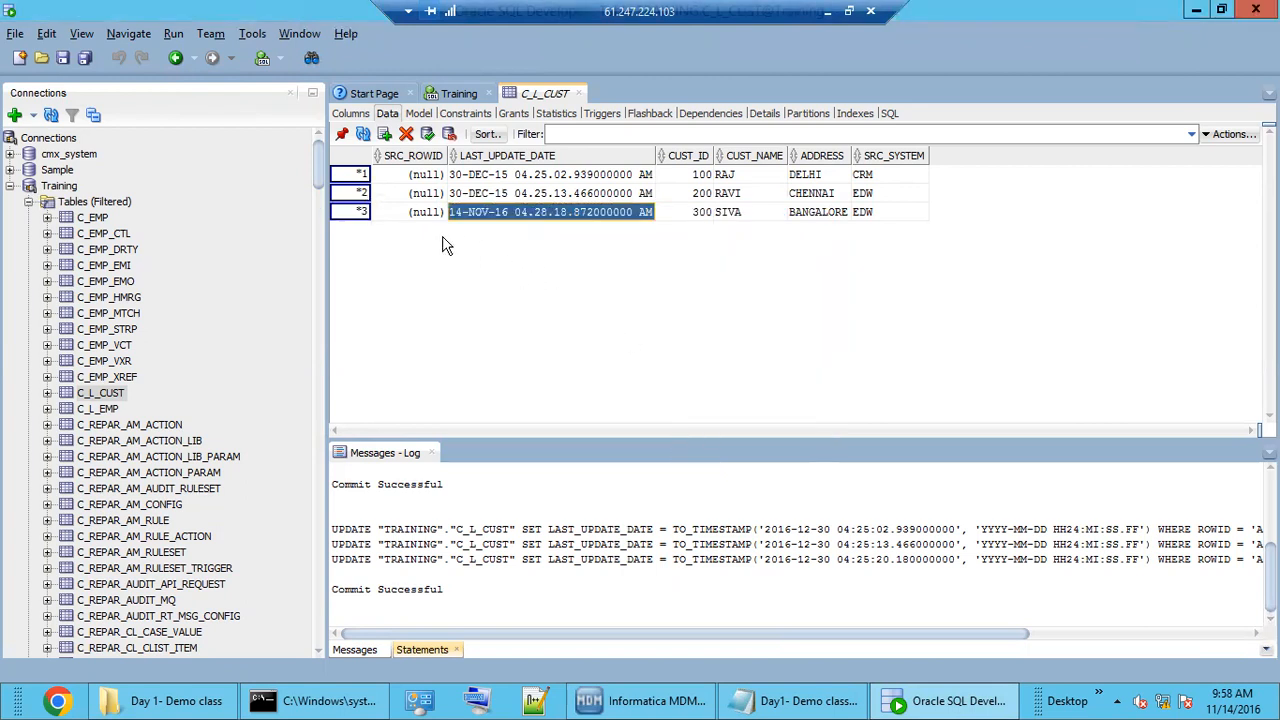
left_click(428, 138)
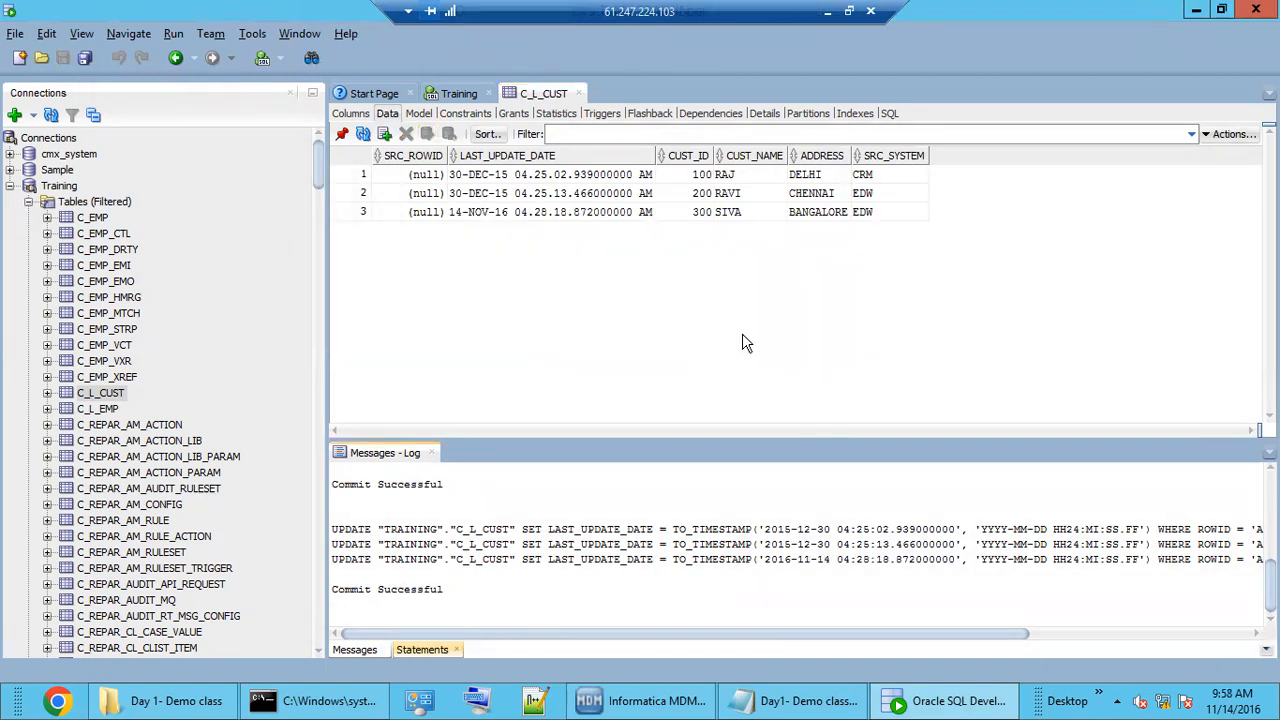
Close the rejected records window, re-execute the M_CRM_CUST stage batch and refresh its status.
left_click(628, 704)
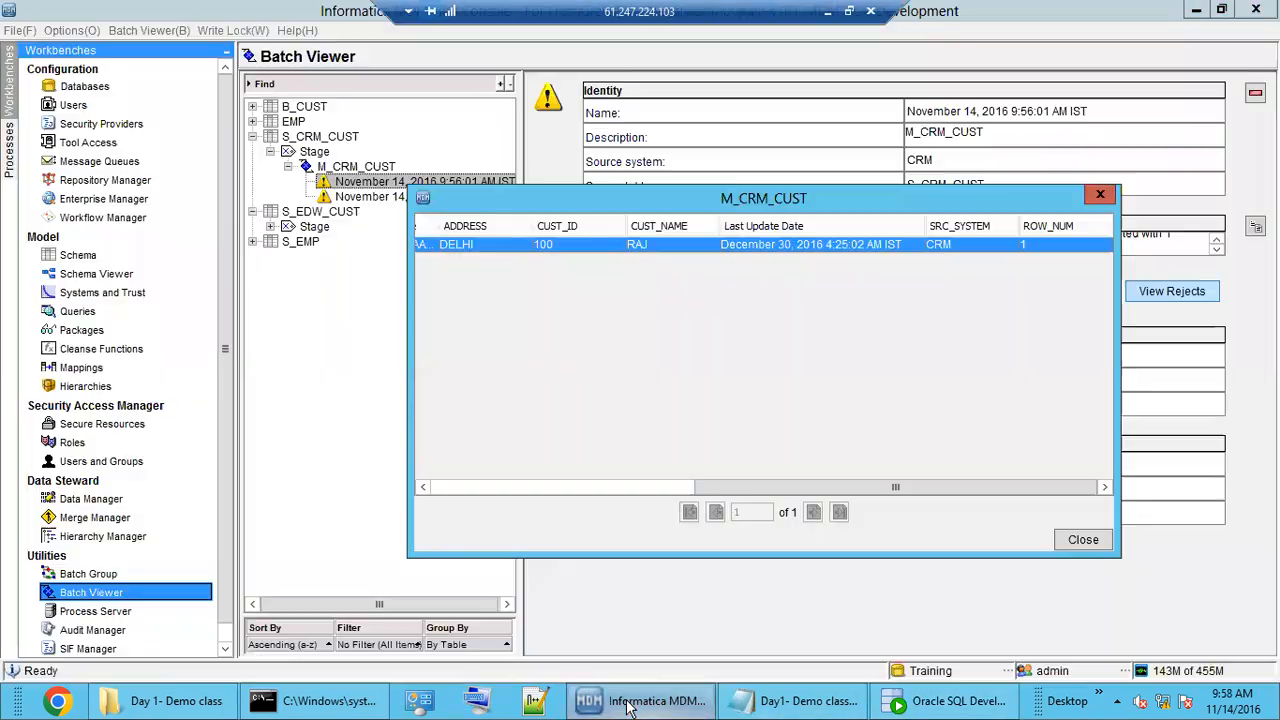
left_click(1082, 540)
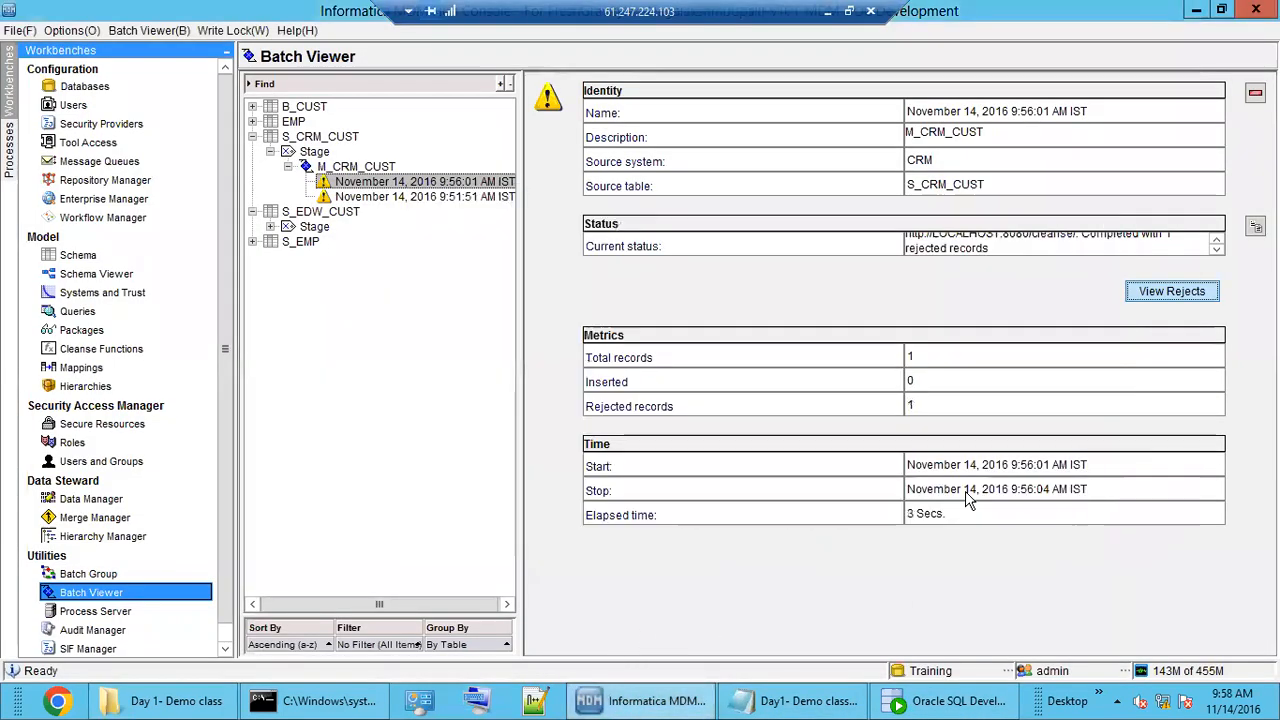
left_click(362, 168)
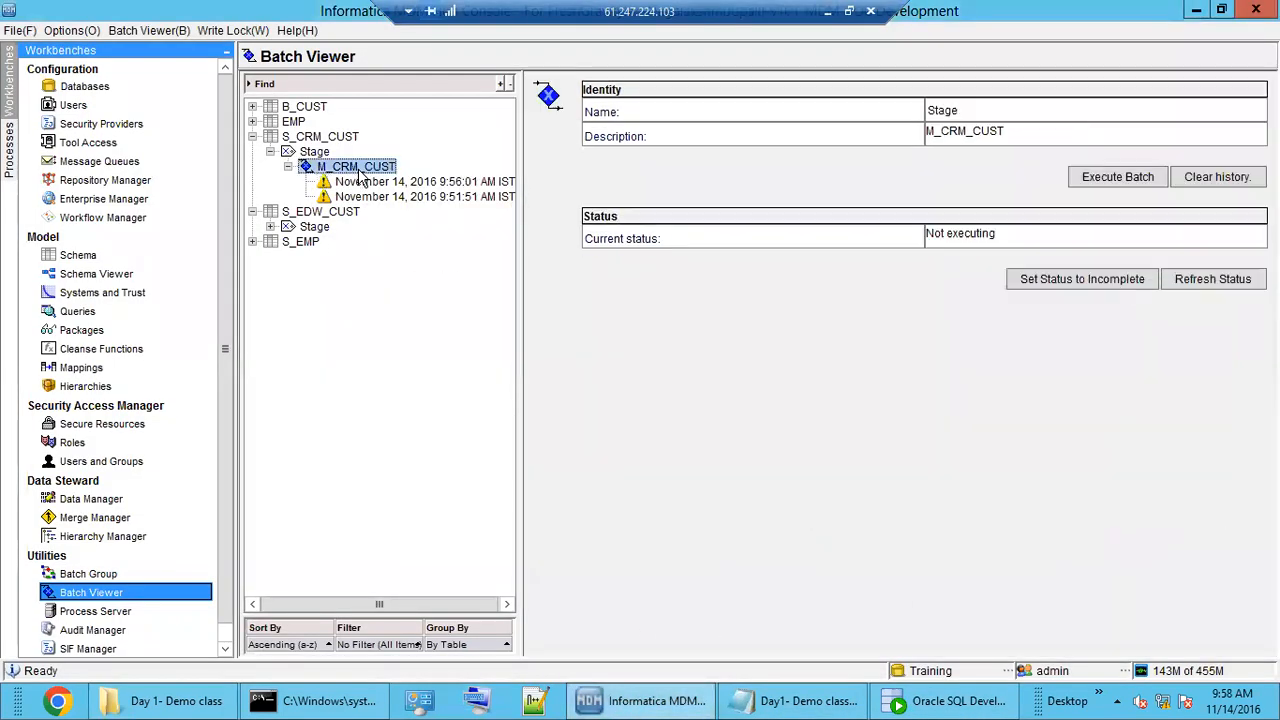
left_click(1120, 177)
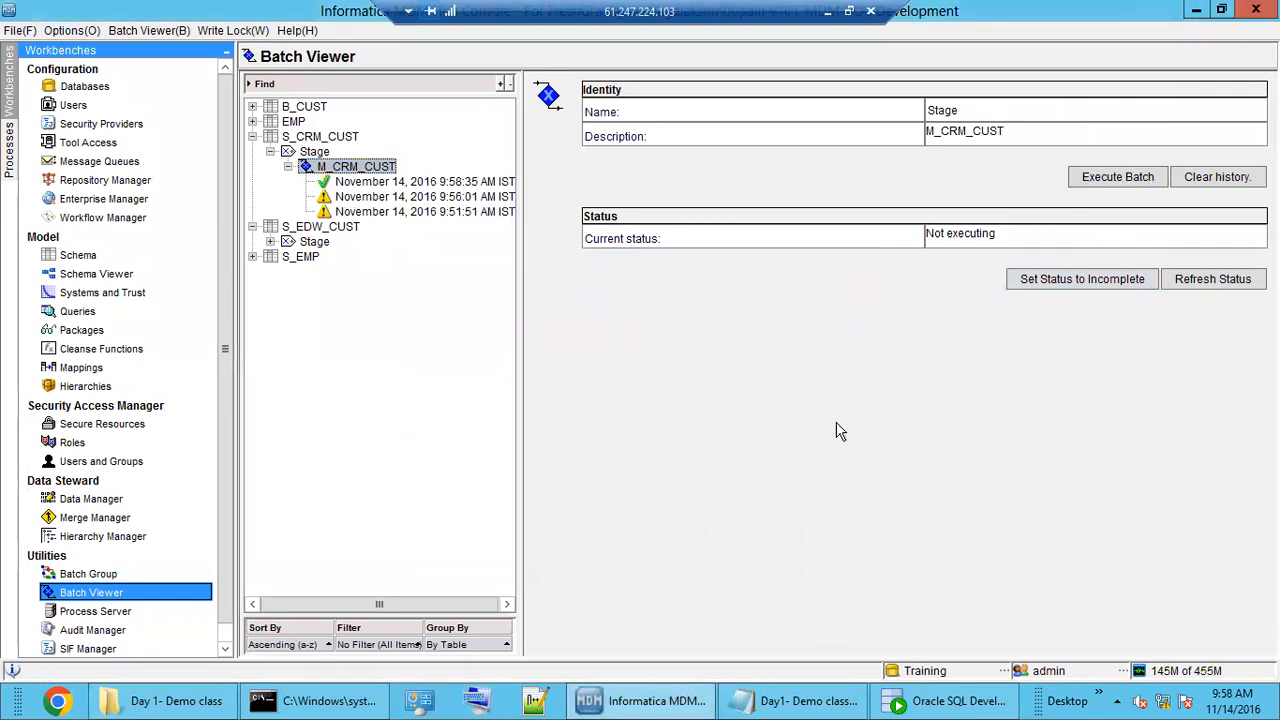
left_click(1210, 281)
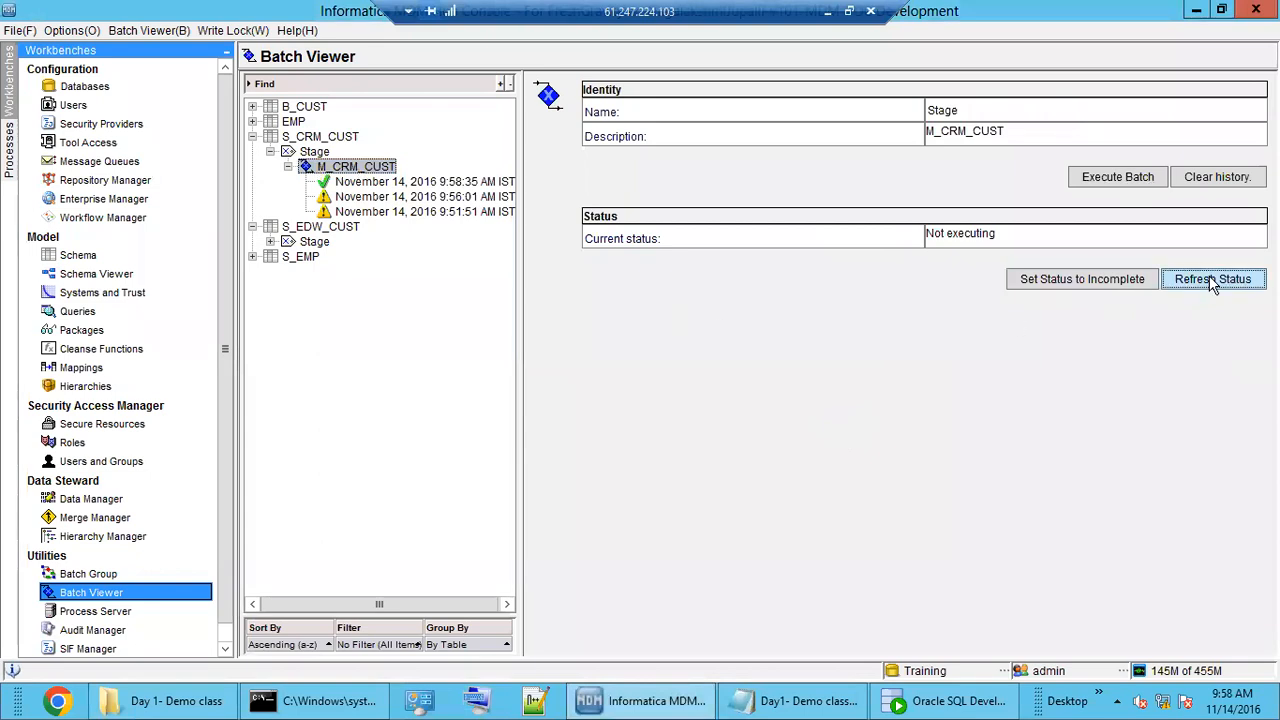
Compare the new 9:58:35 AM run (1 inserted, 0 rejected) with the earlier 9:51:51 AM run.
left_click(383, 185)
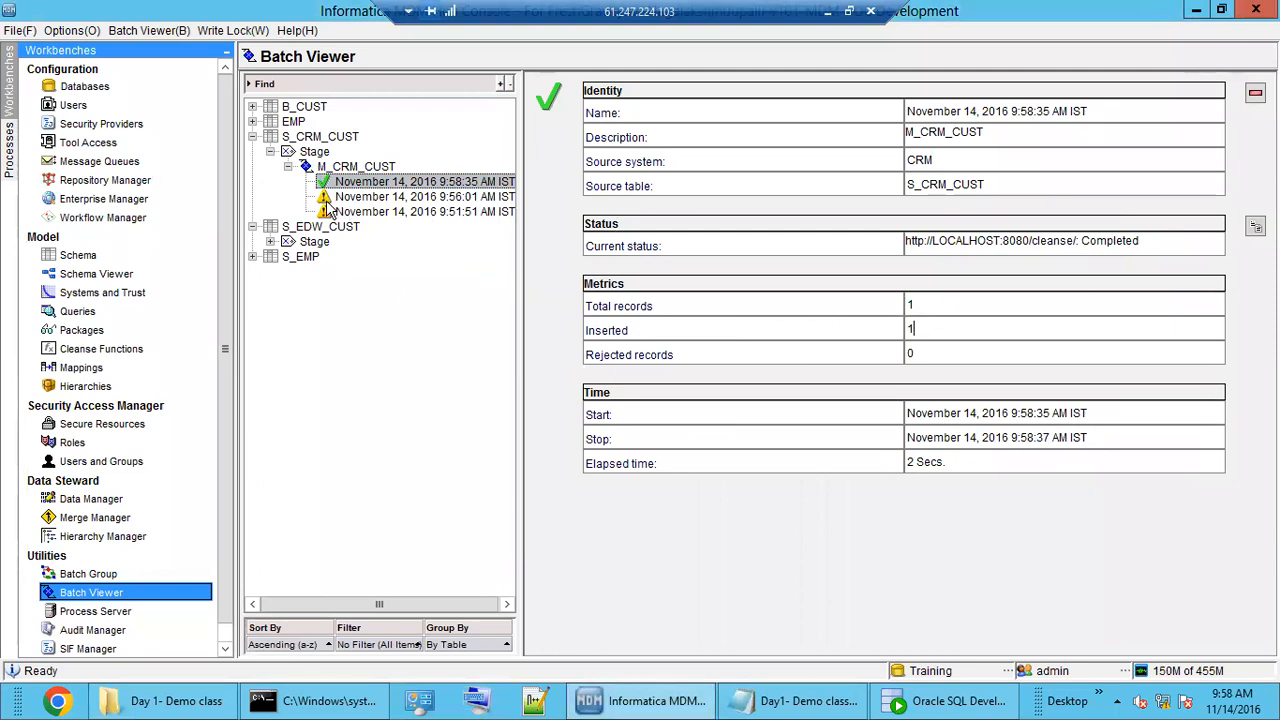
left_click(388, 216)
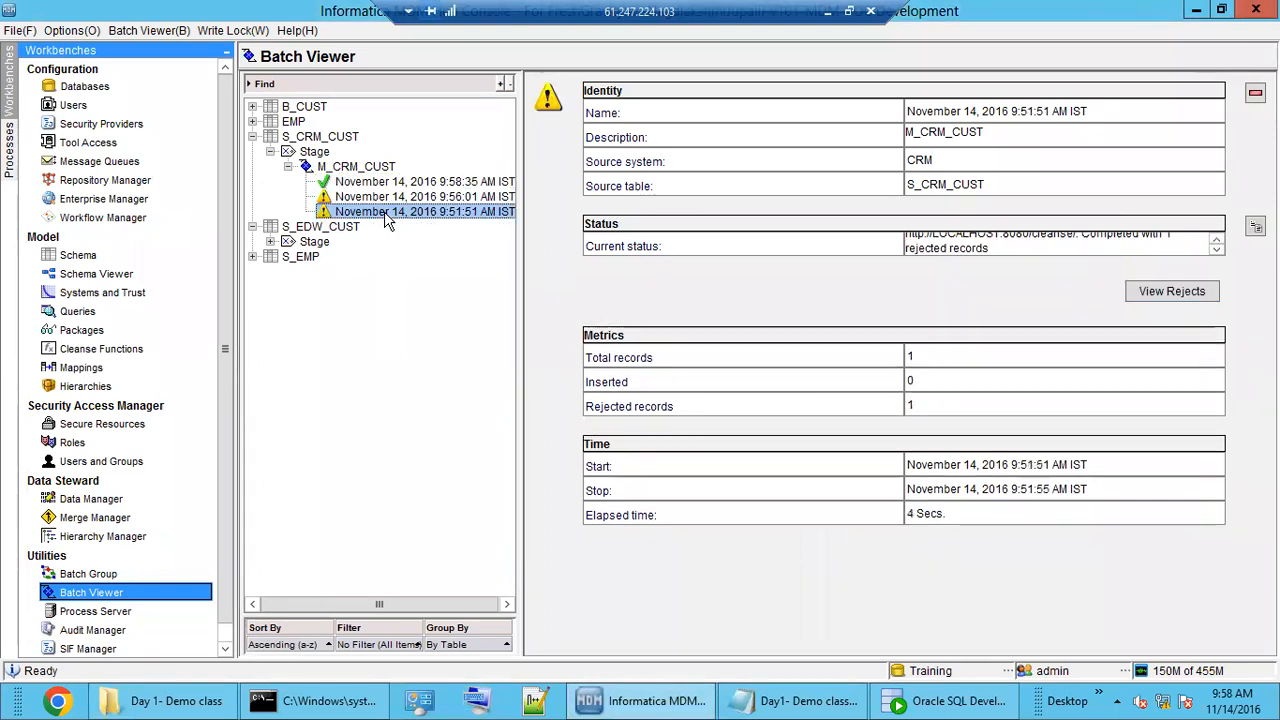
left_click(376, 184)
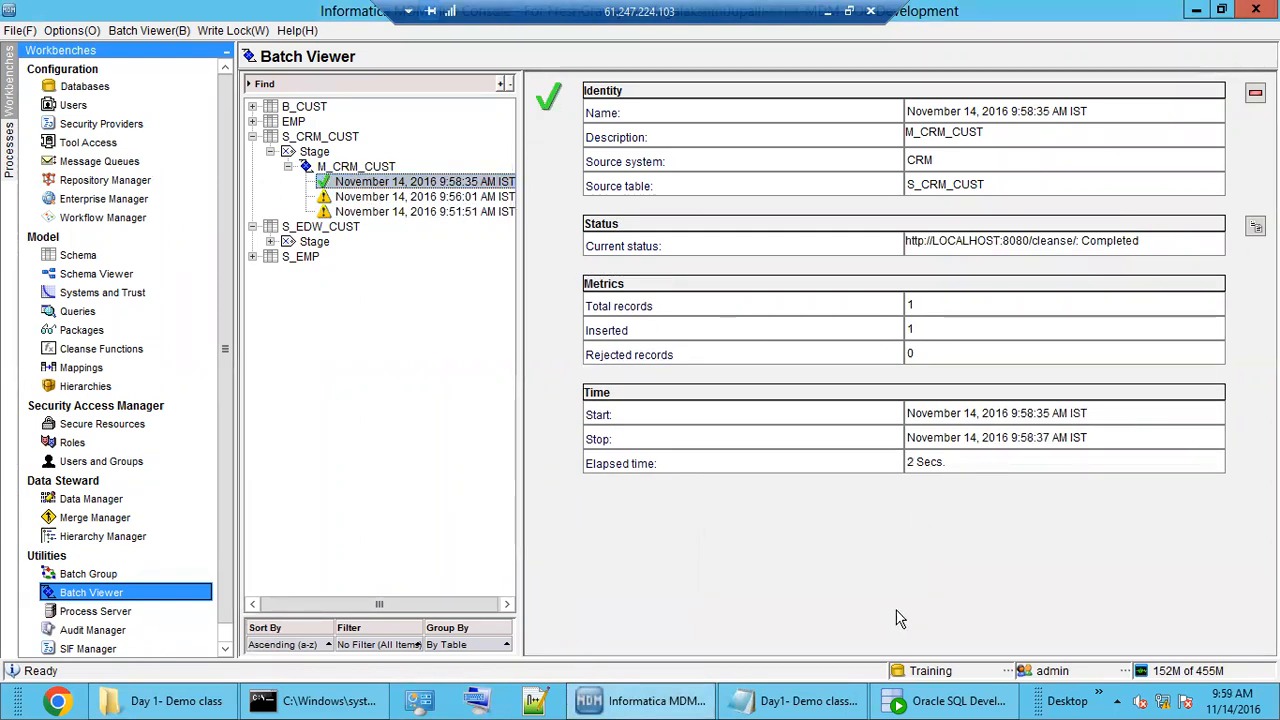
left_click(655, 701)
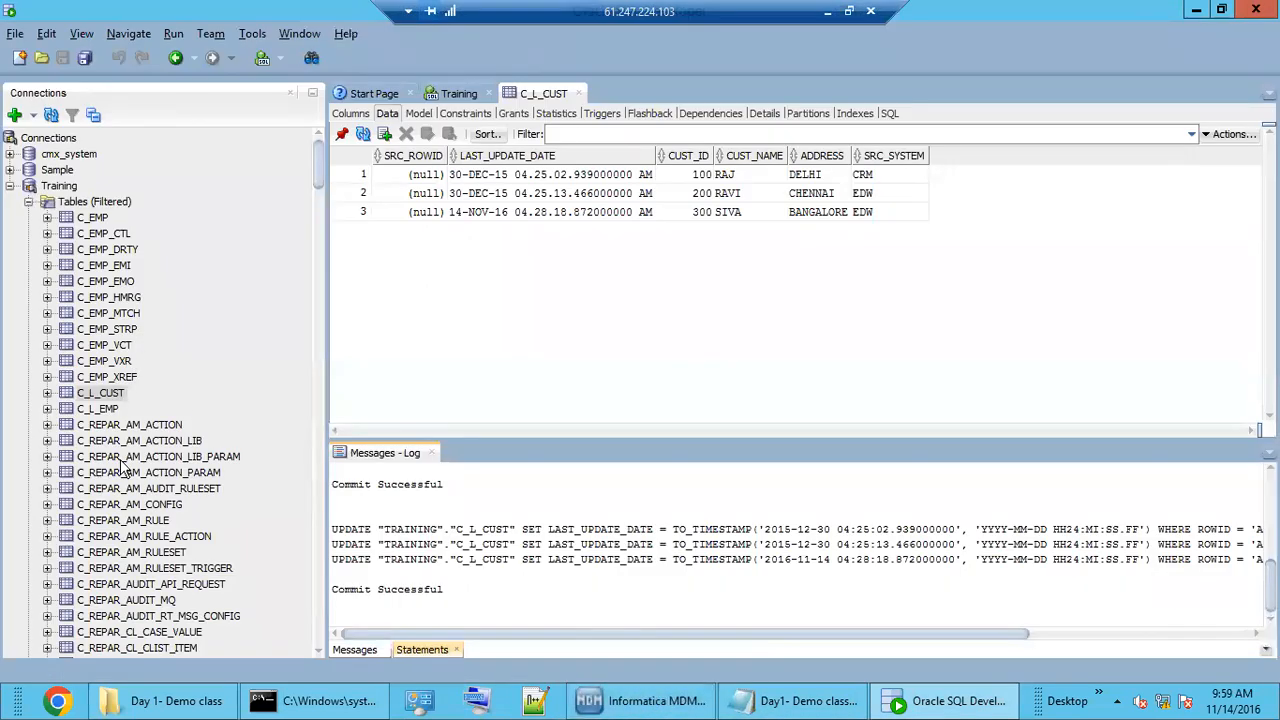
Refresh the Training connection's table list.
left_click(72, 203)
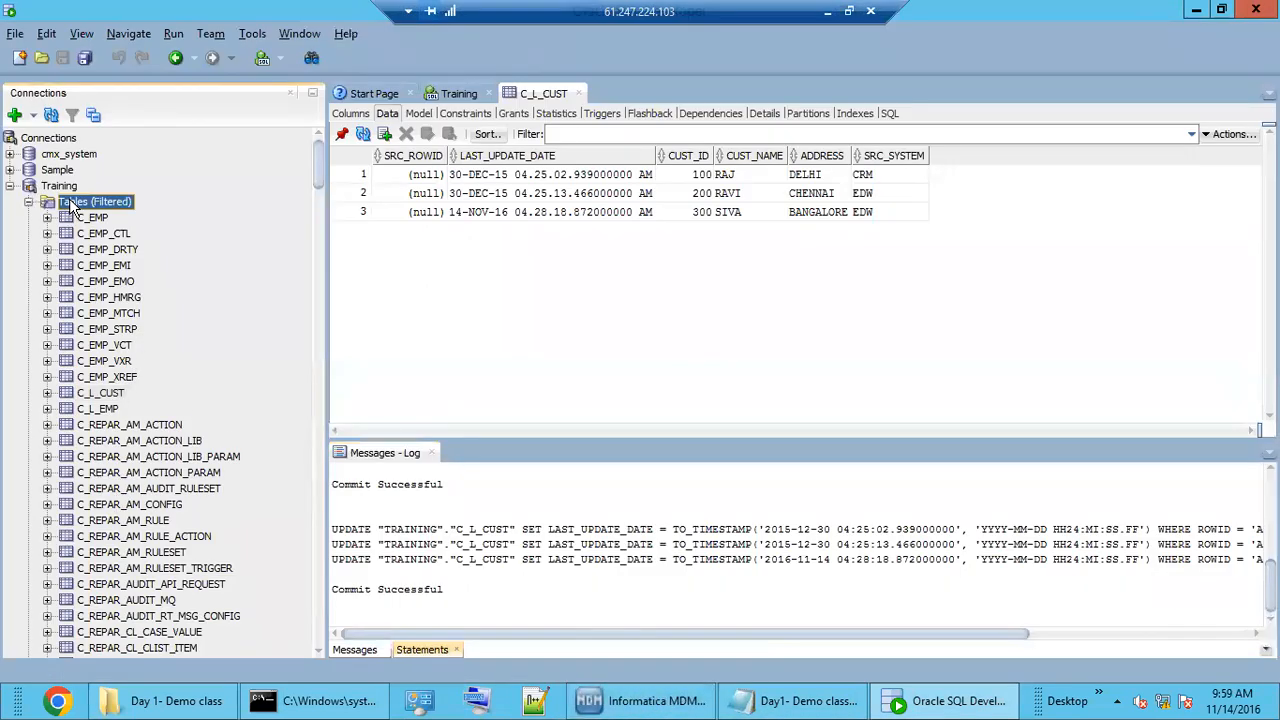
right_click(72, 203)
left_click(112, 301)
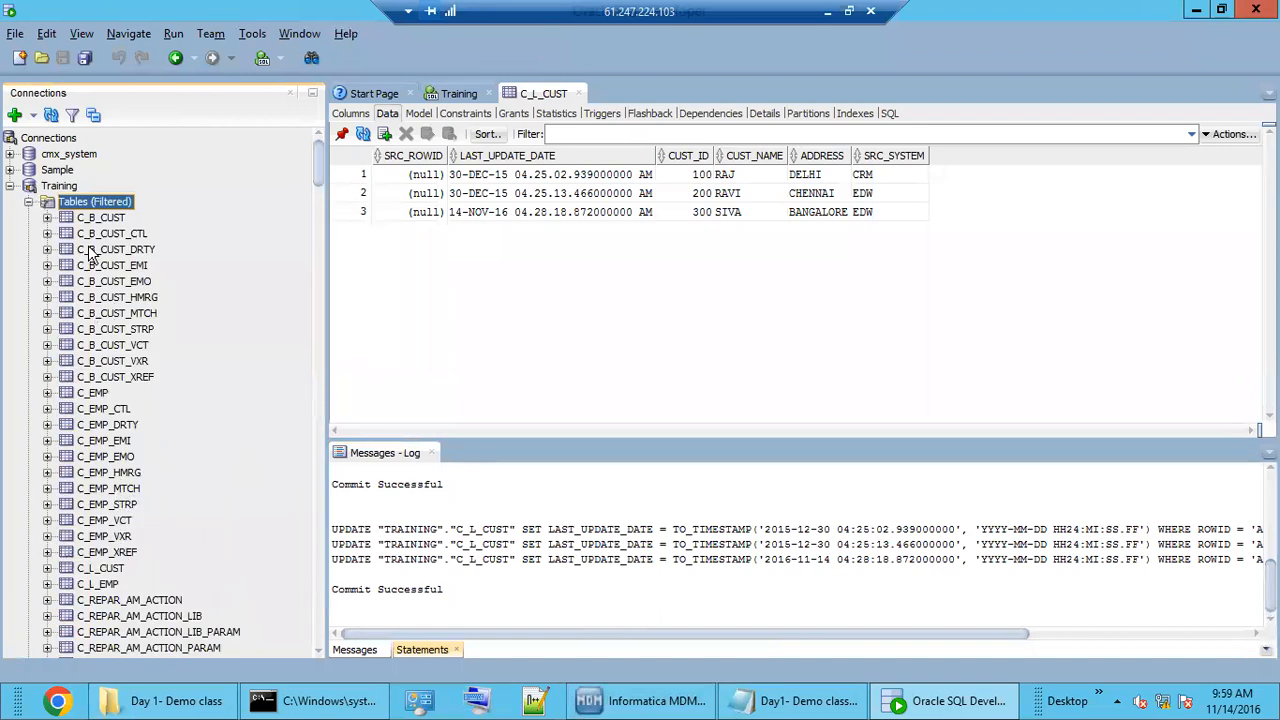
Scroll to C_S_EDW_CUST_OPL and open its data, which has no rows.
scroll(112, 592, "down", 5)
scroll(112, 592, "down", 15)
left_click_drag(315, 266, 319, 600)
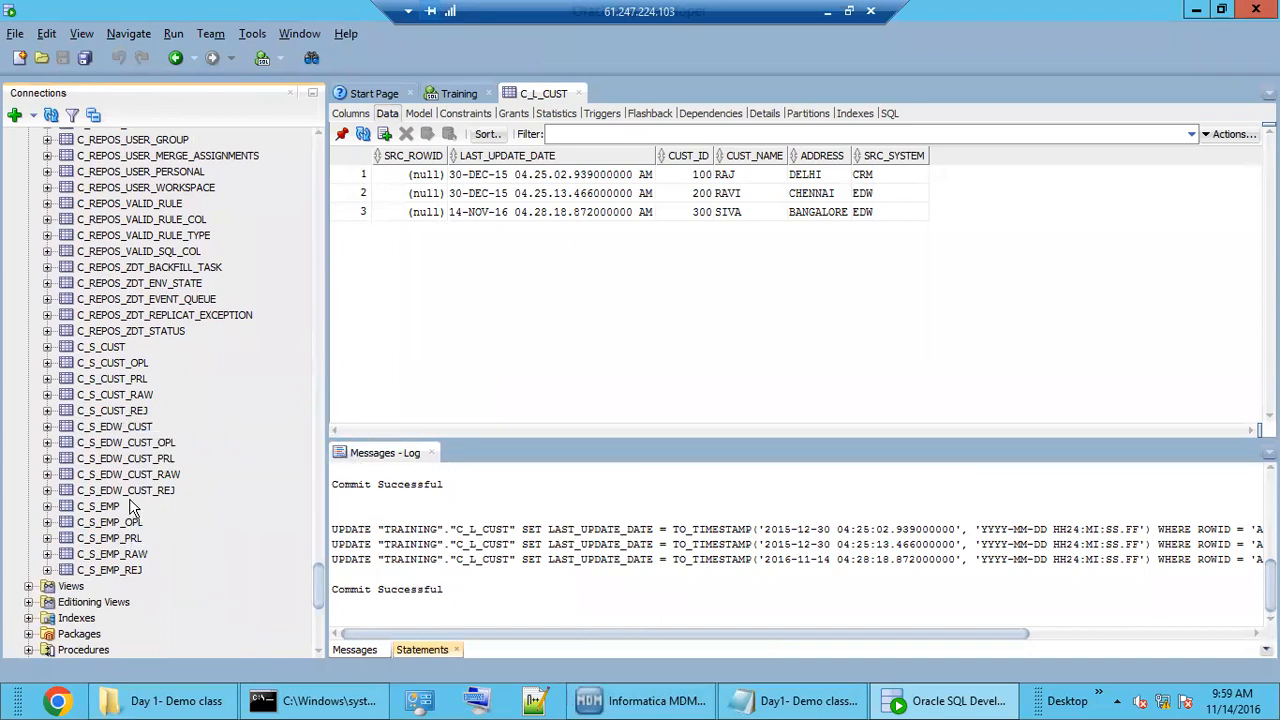
left_click(140, 445)
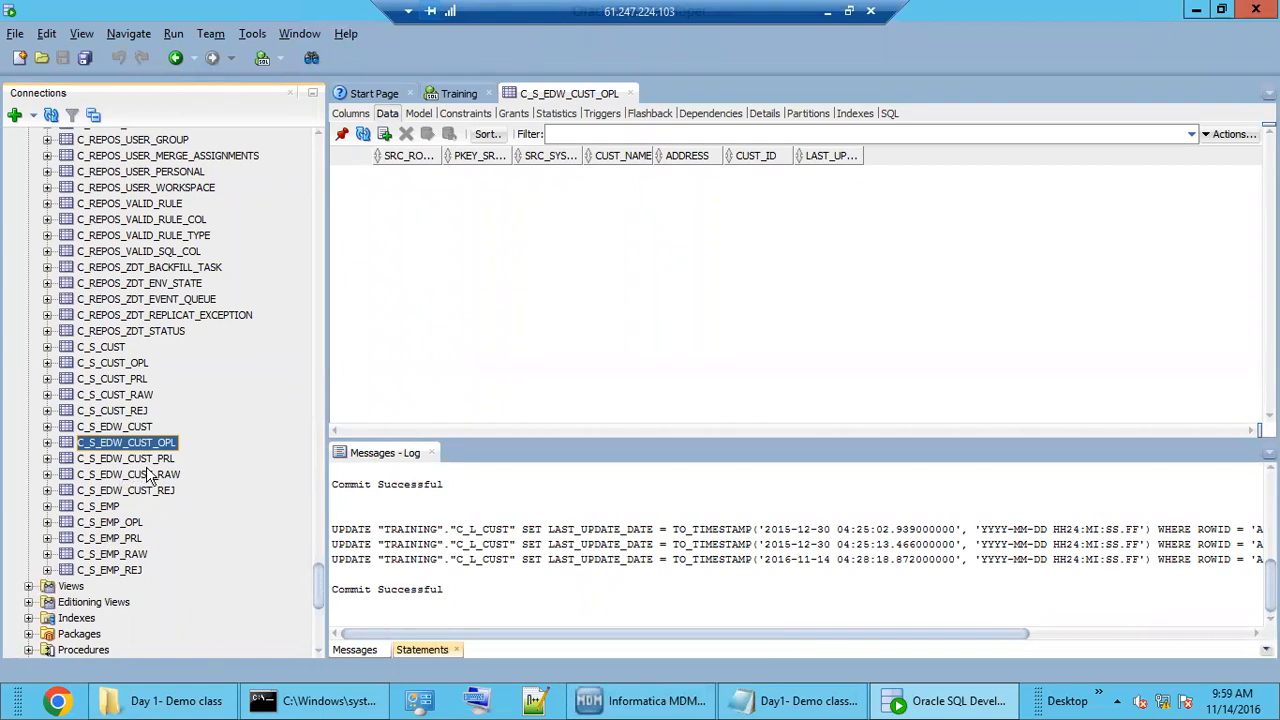
left_click(645, 702)
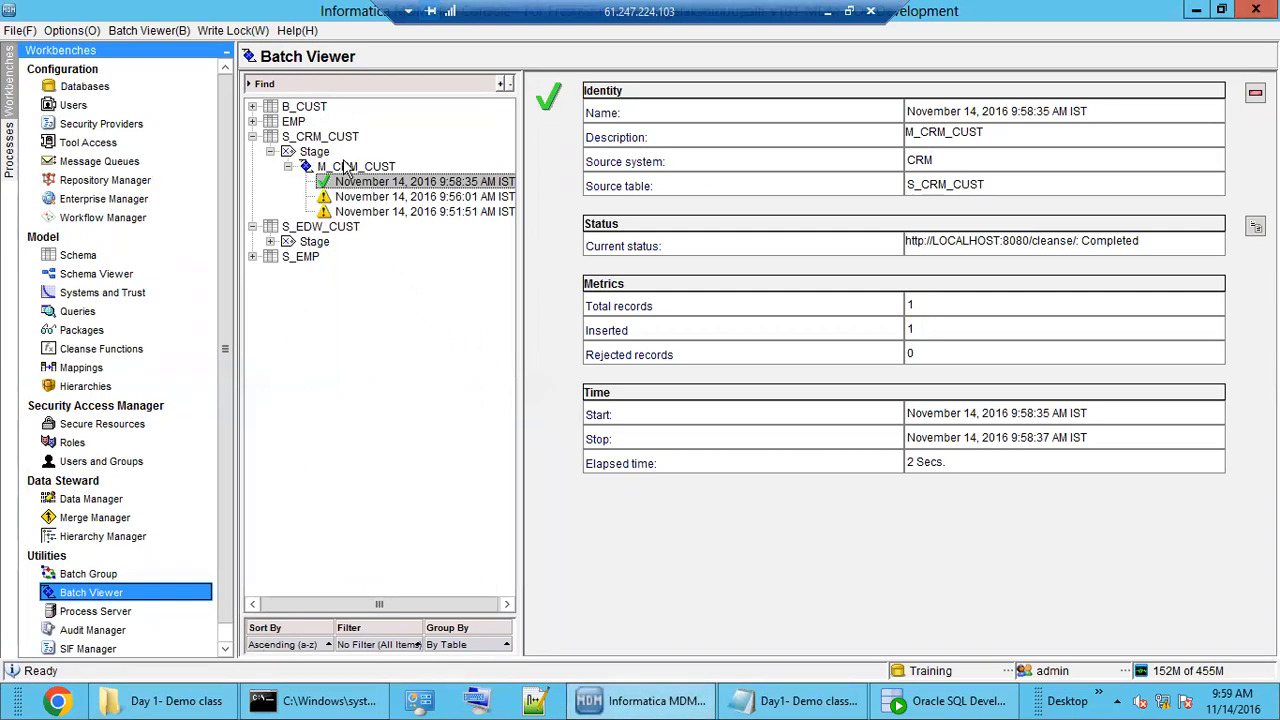
In Schema, list B_CUST's staging tables and show S_CRM_CUST's physical name C_S_CUST.
left_click(70, 258)
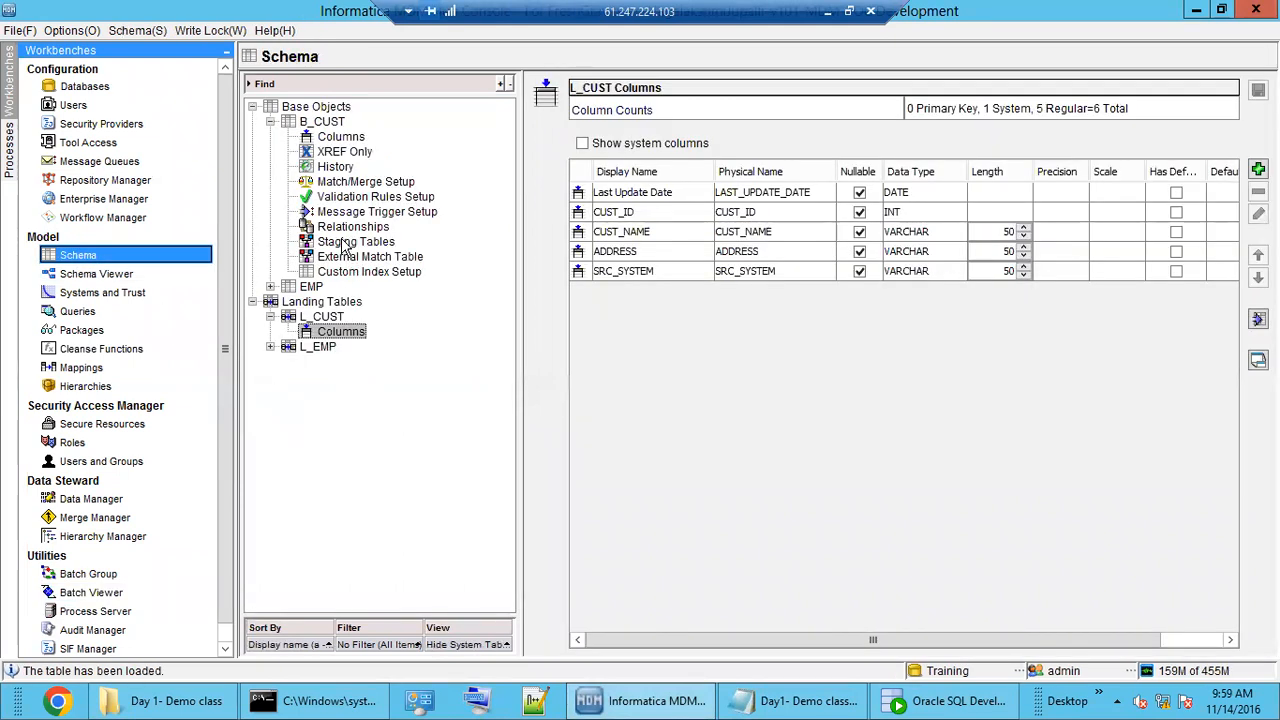
left_click(345, 243)
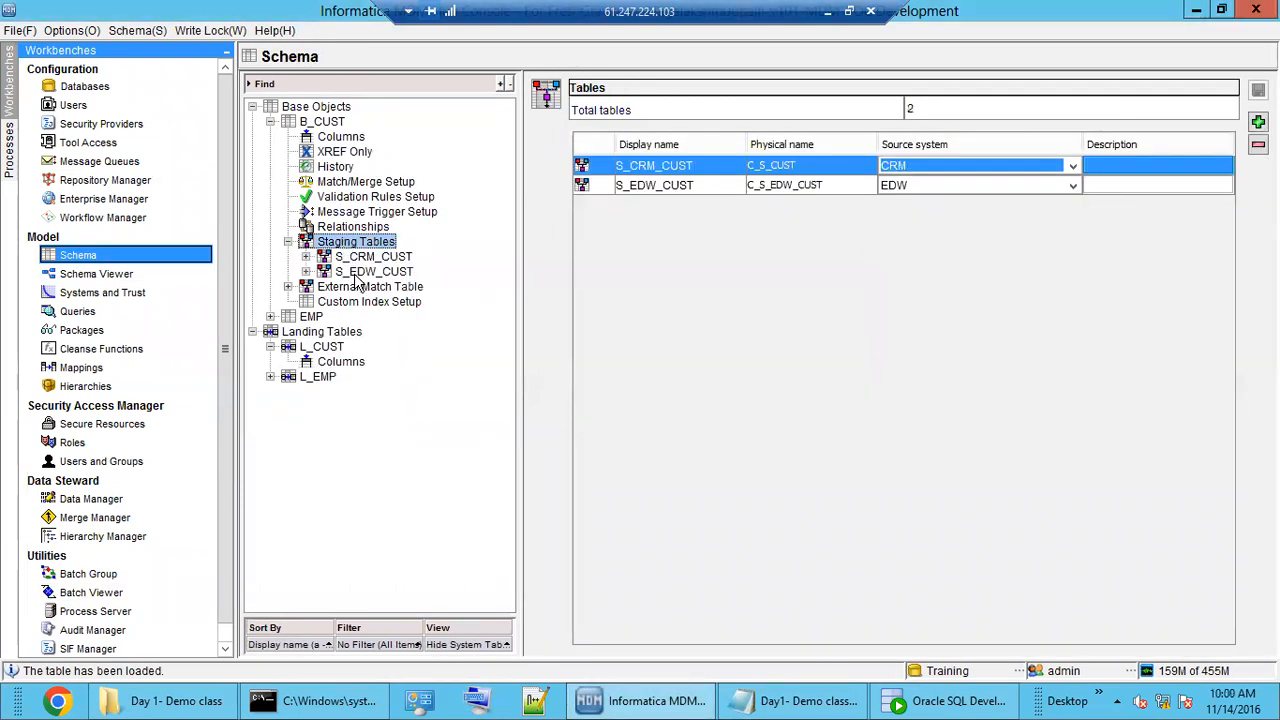
left_click(362, 272)
left_click(374, 259)
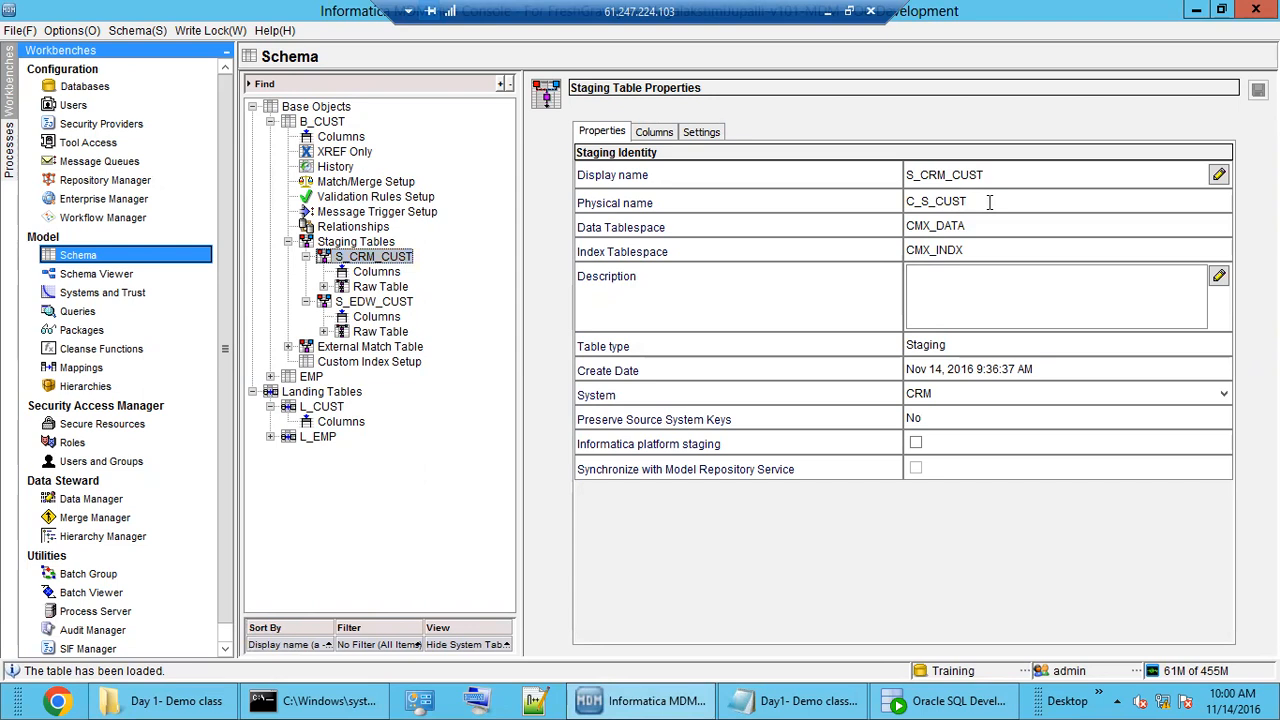
left_click_drag(997, 200, 867, 208)
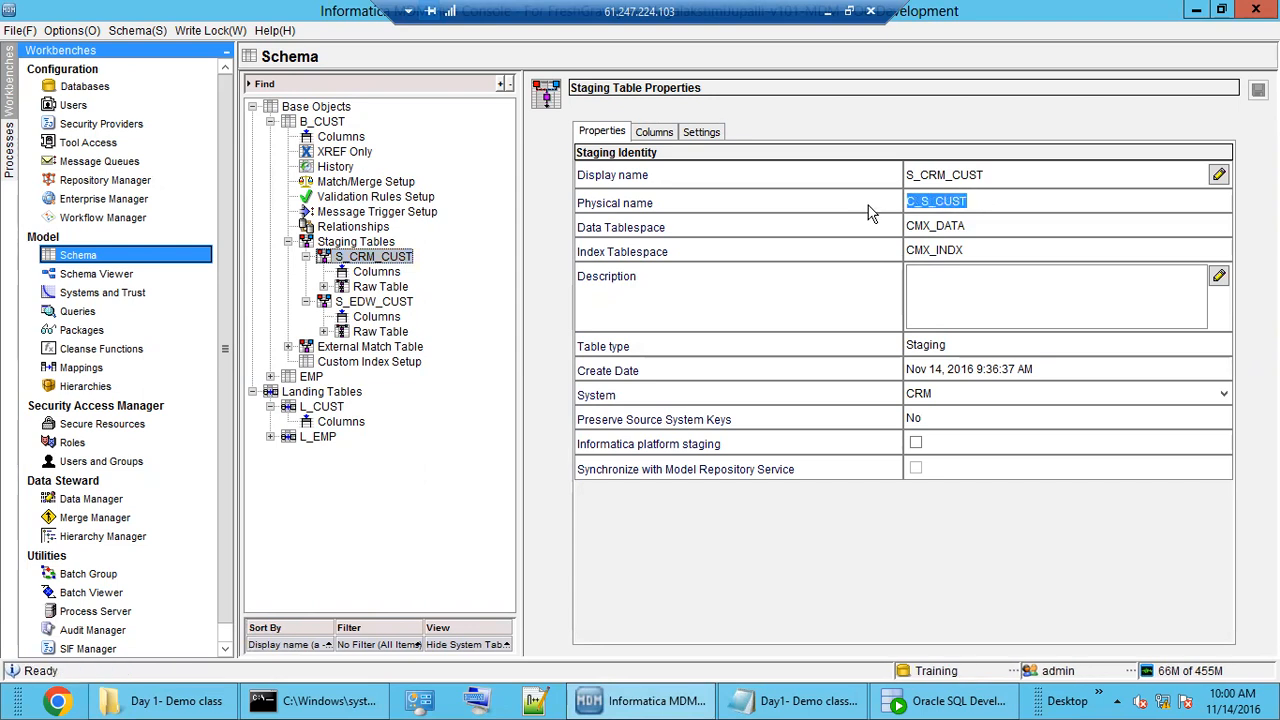
Show S_EDW_CUST's properties and highlight its physical name C_S_EDW_CUST.
left_click(384, 303)
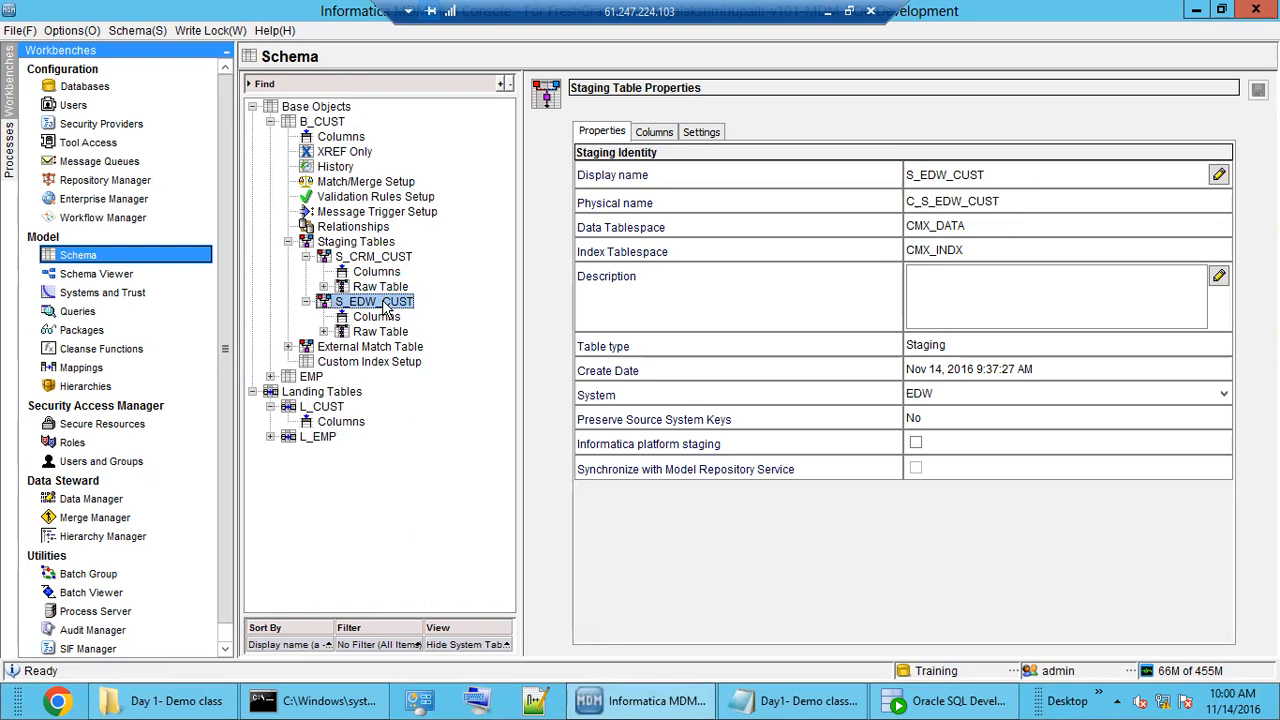
double_click(930, 201)
left_click(960, 199)
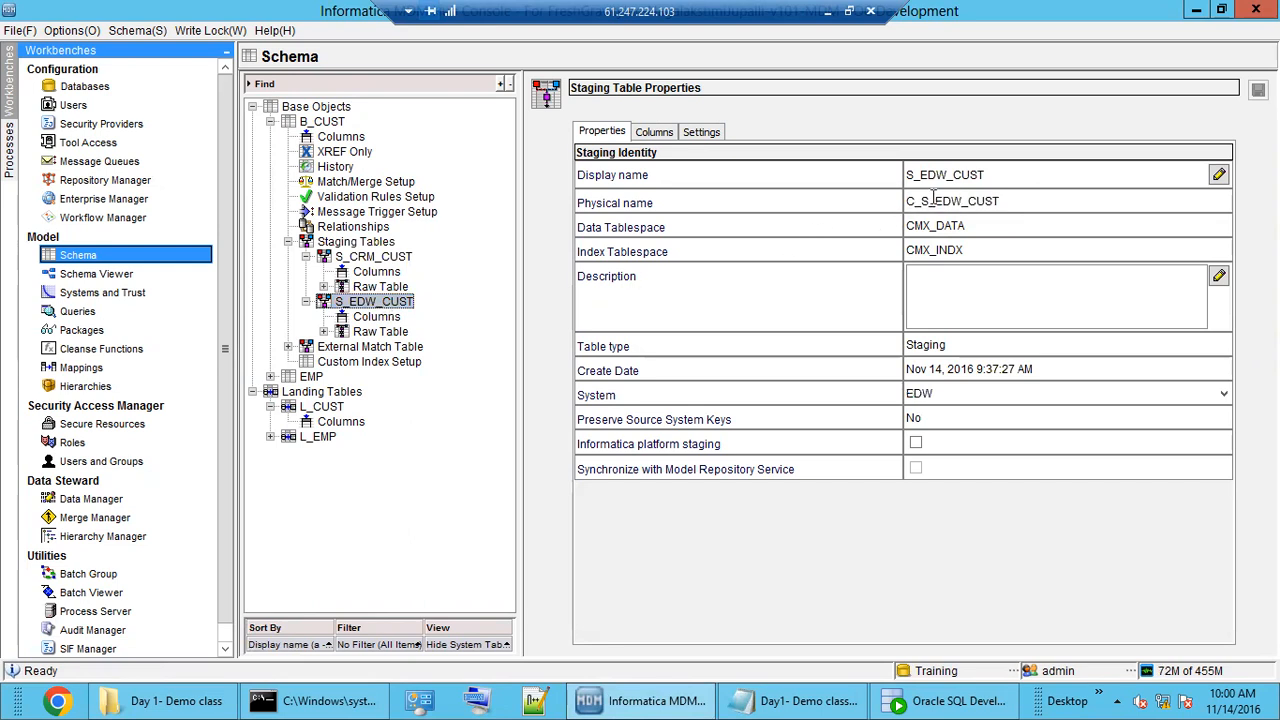
left_click_drag(921, 201, 908, 202)
double_click(942, 174)
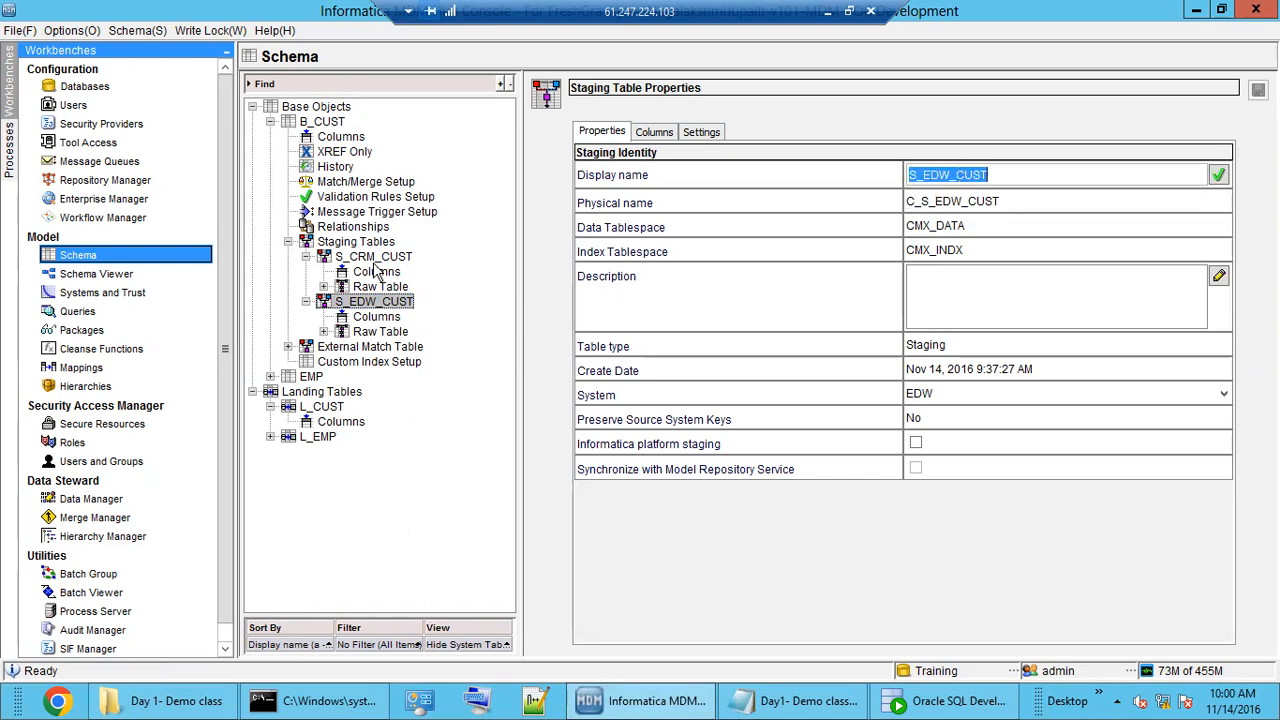
Reselect S_CRM_CUST and highlight its C_S_CUST physical name again.
left_click(372, 258)
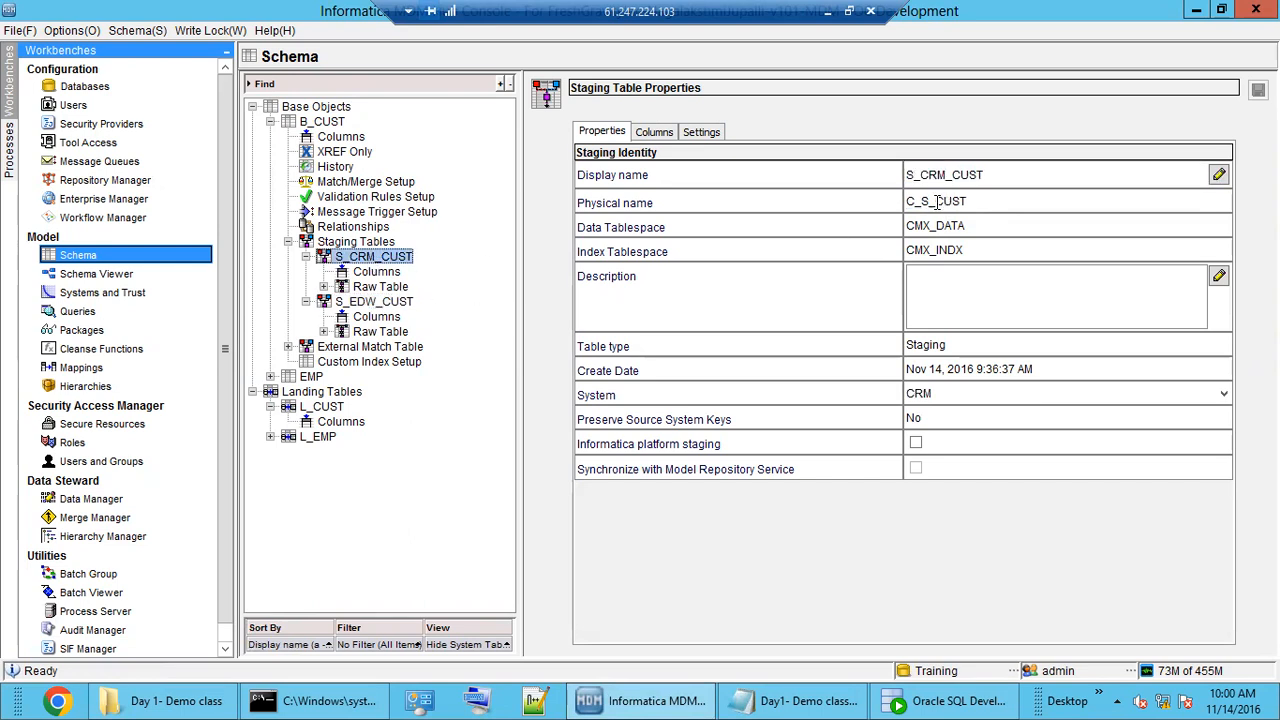
left_click_drag(929, 202, 908, 202)
left_click(972, 201)
left_click_drag(978, 198, 889, 213)
left_click(984, 199)
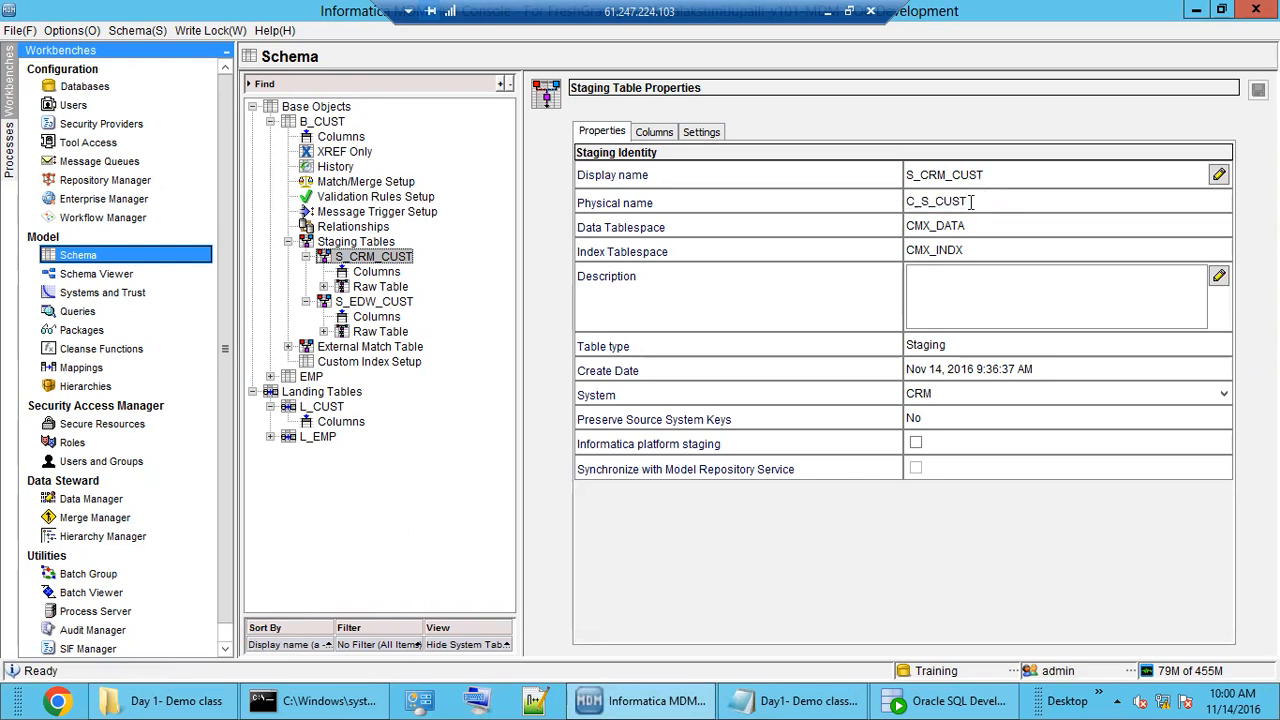
left_click_drag(972, 201, 898, 203)
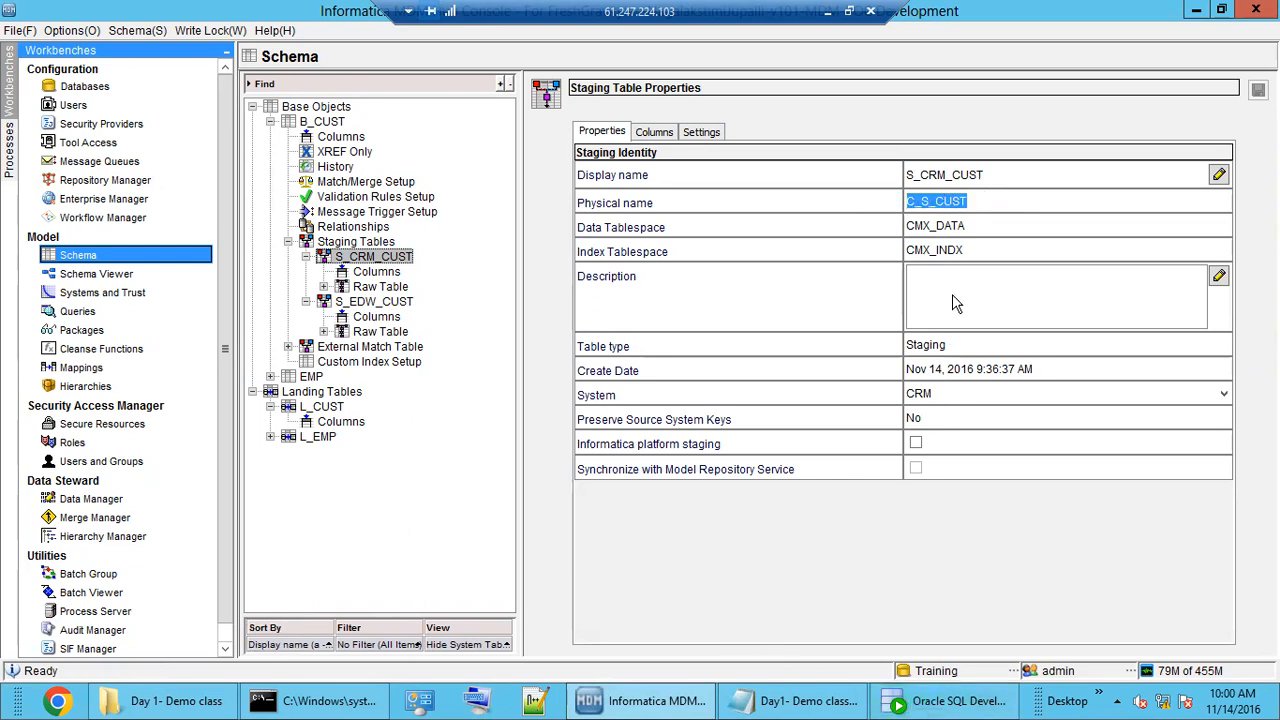
left_click(980, 199)
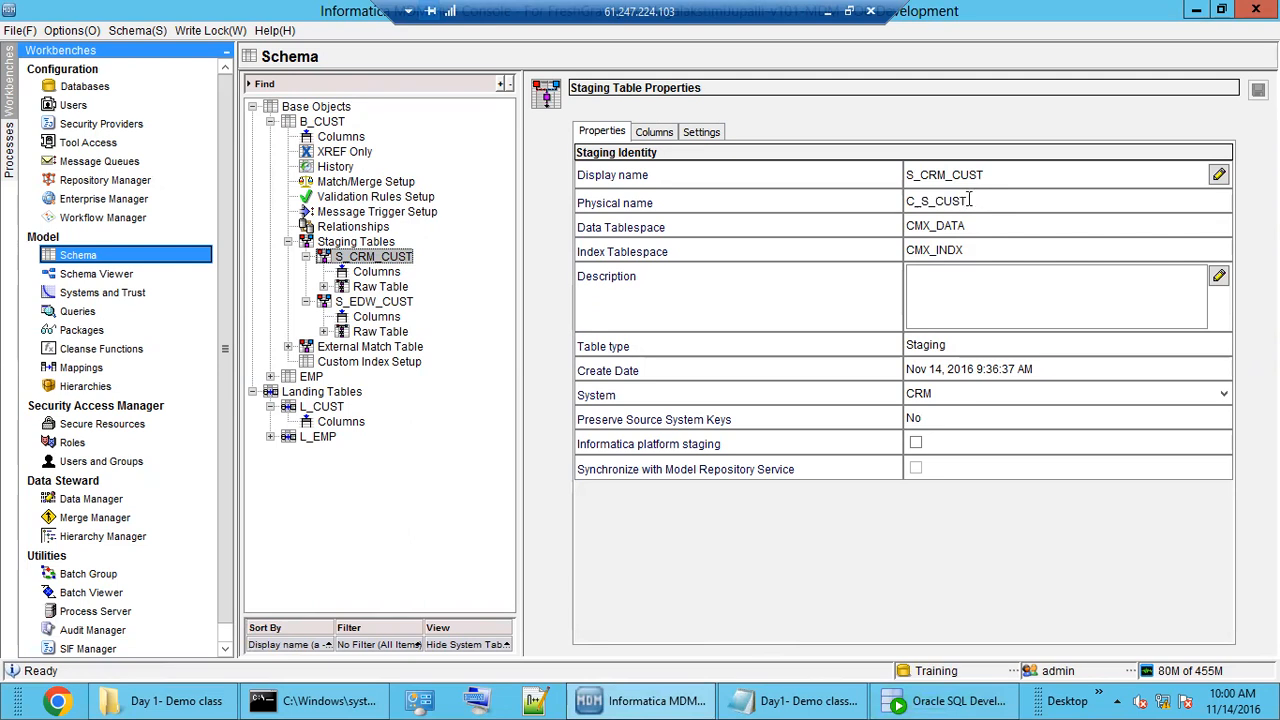
double_click(900, 203)
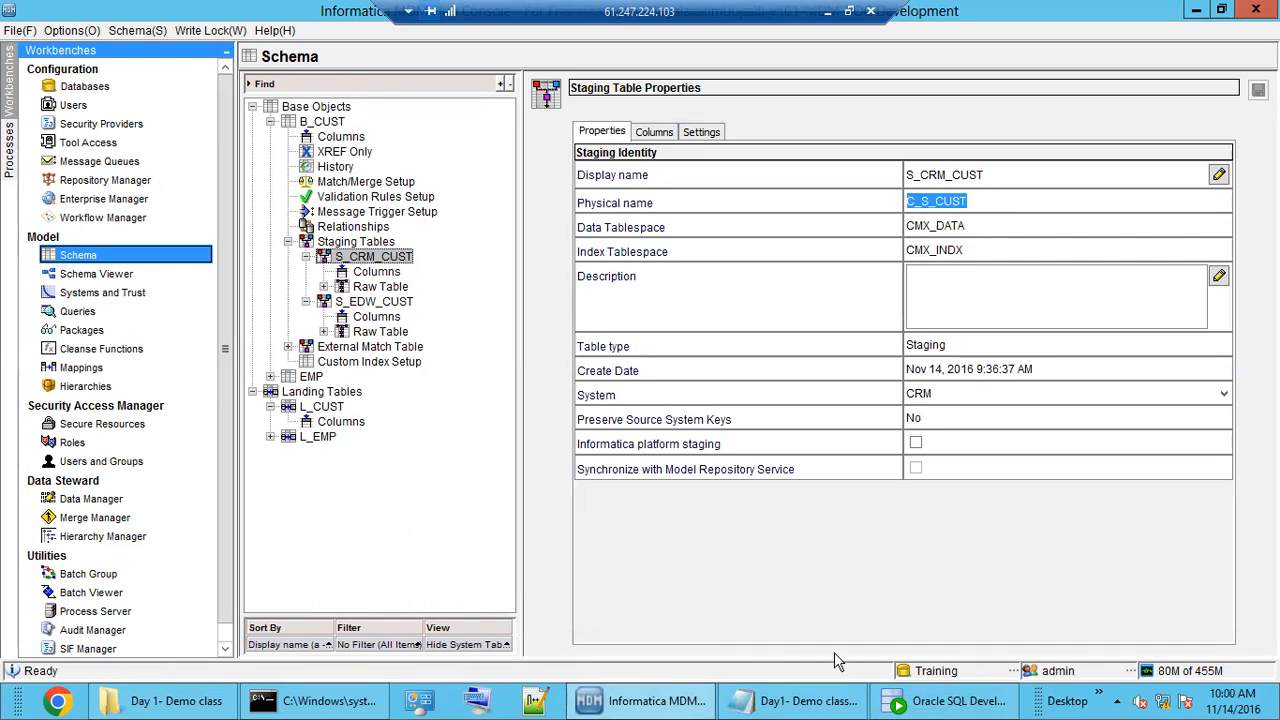
left_click(680, 703)
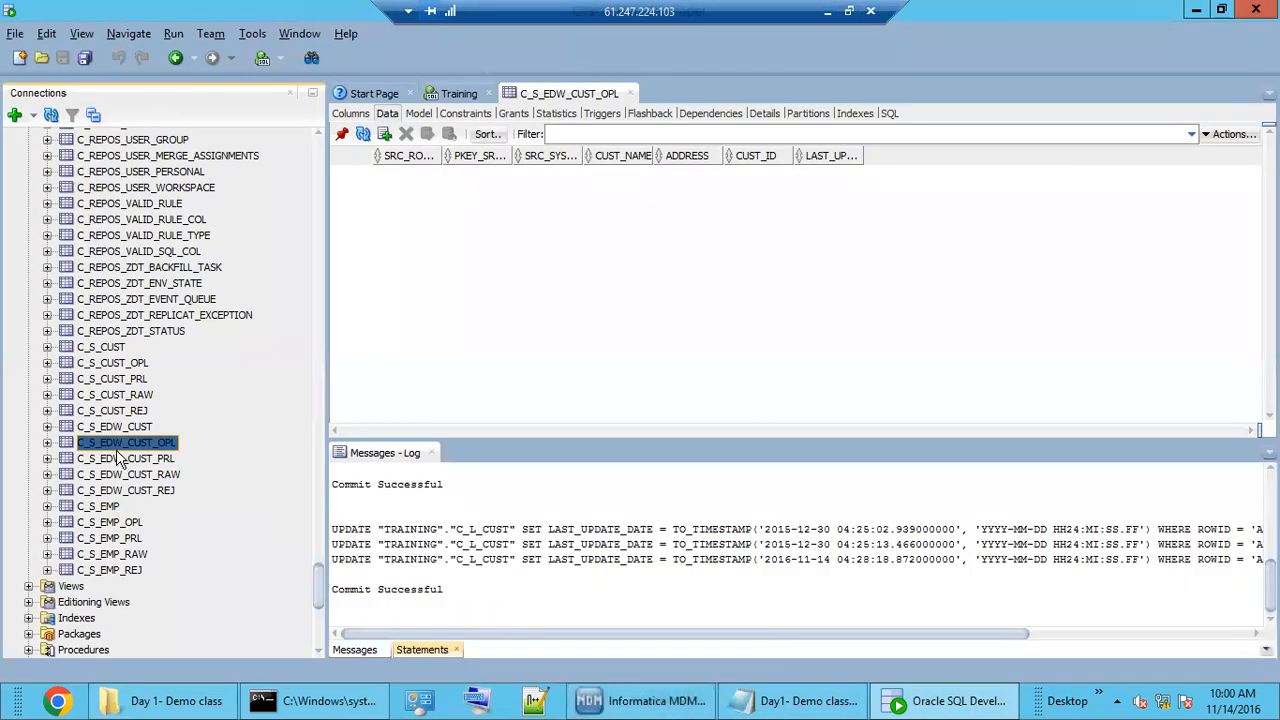
Open C_S_CUST's data and inspect the staged row: RAJ, DELHI, SRC_ROWID and source key 100.
left_click(630, 697)
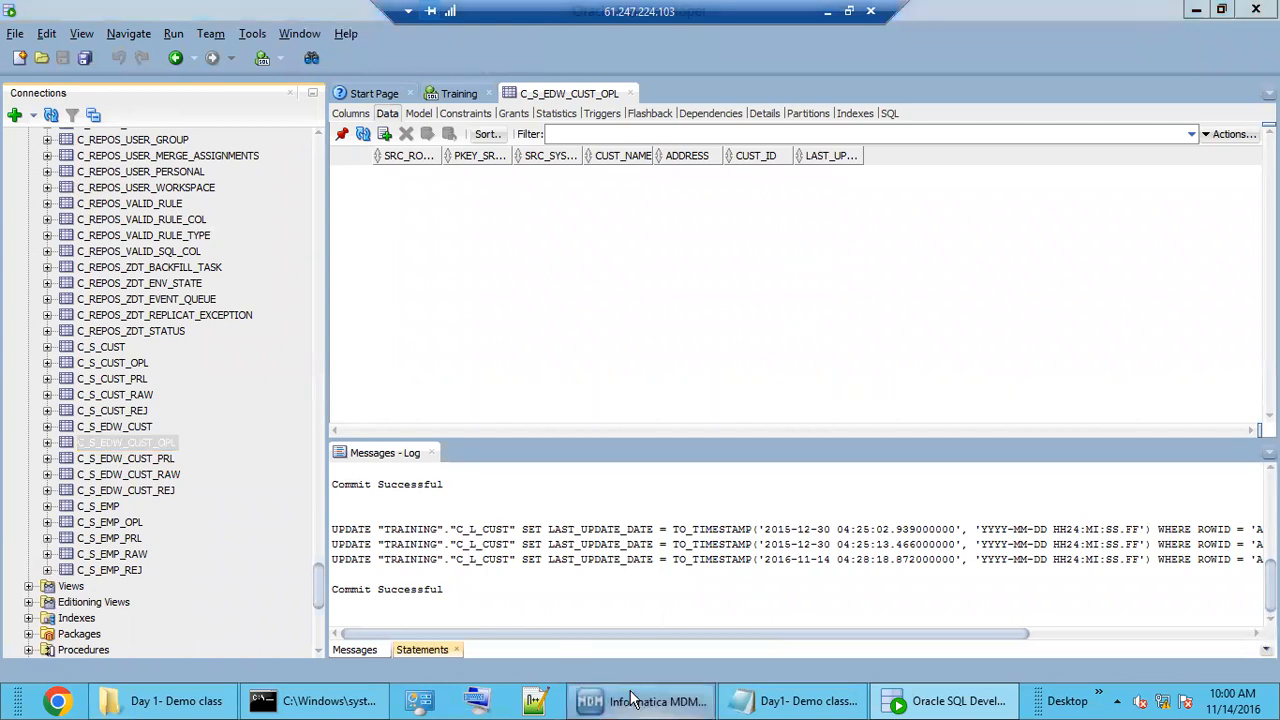
left_click(630, 697)
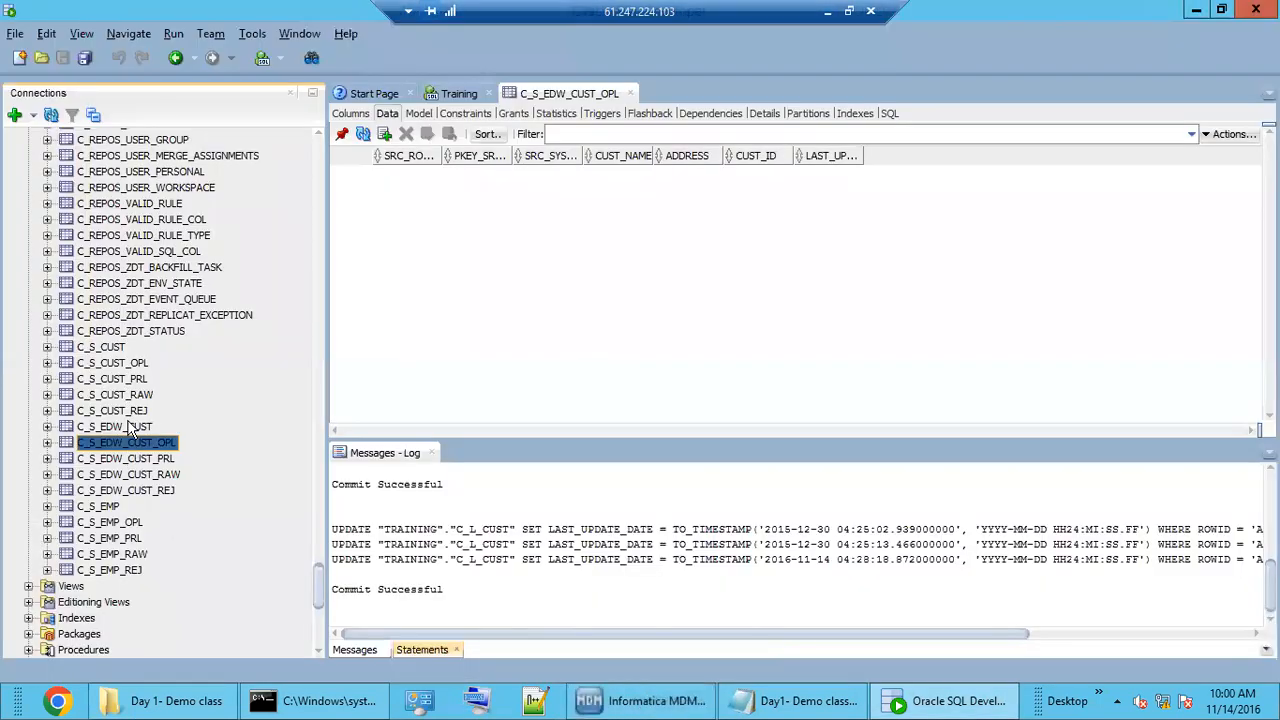
left_click(105, 350)
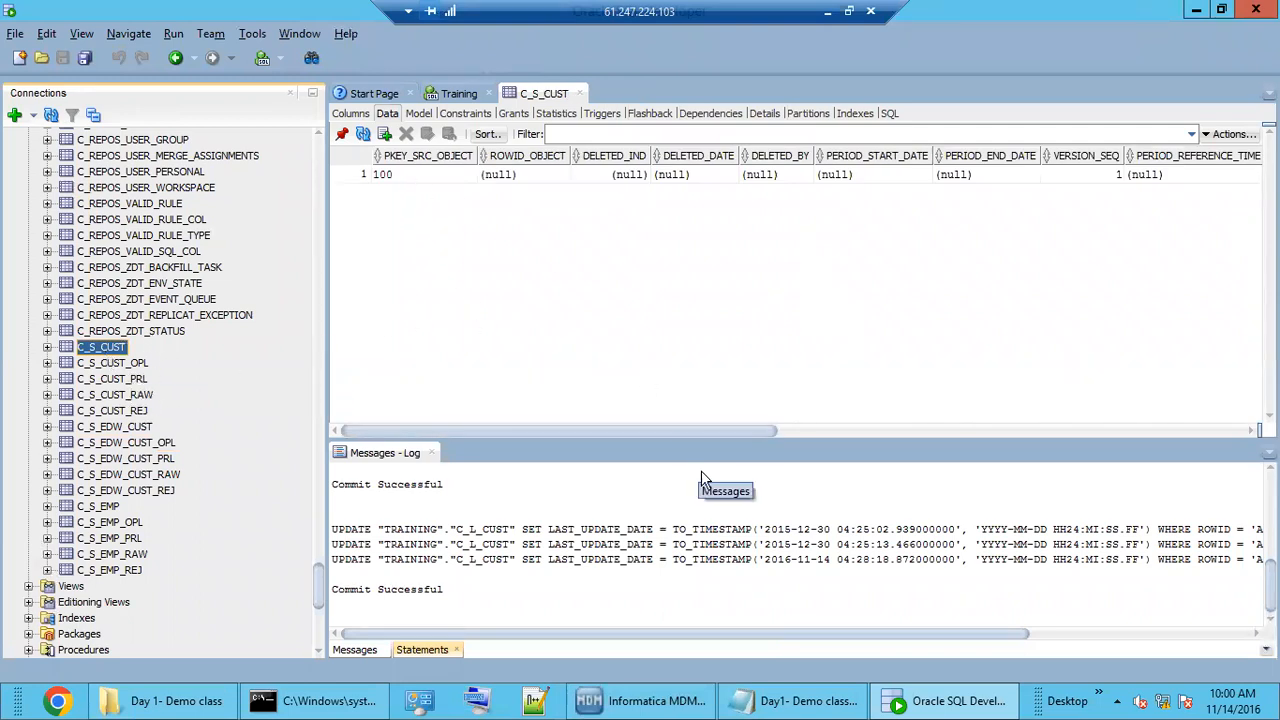
left_click_drag(694, 431, 1192, 402)
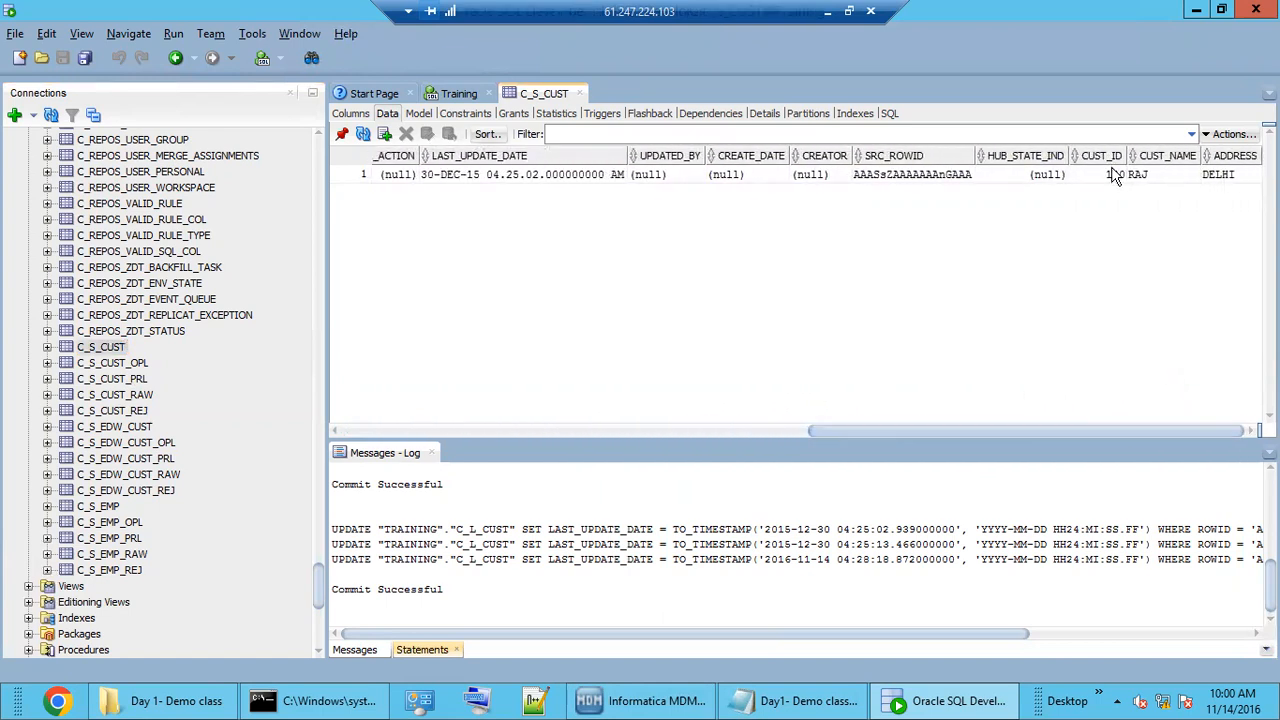
left_click(1147, 174)
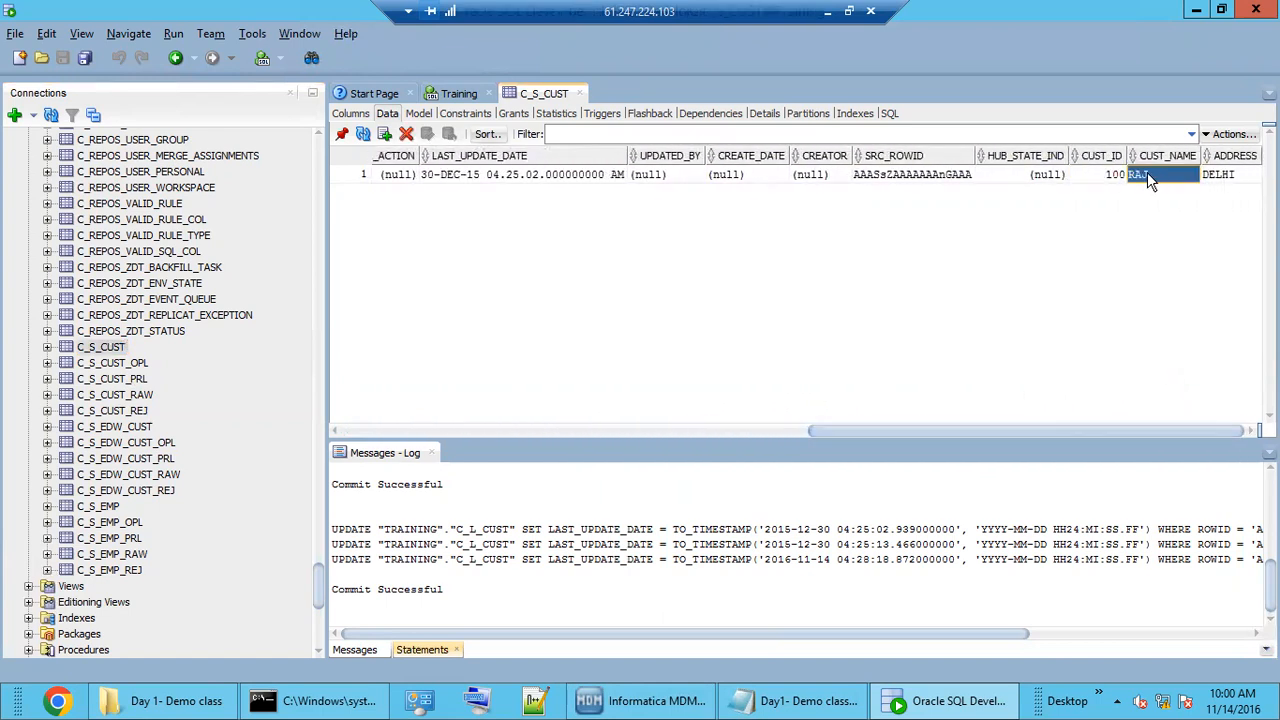
double_click(1218, 176)
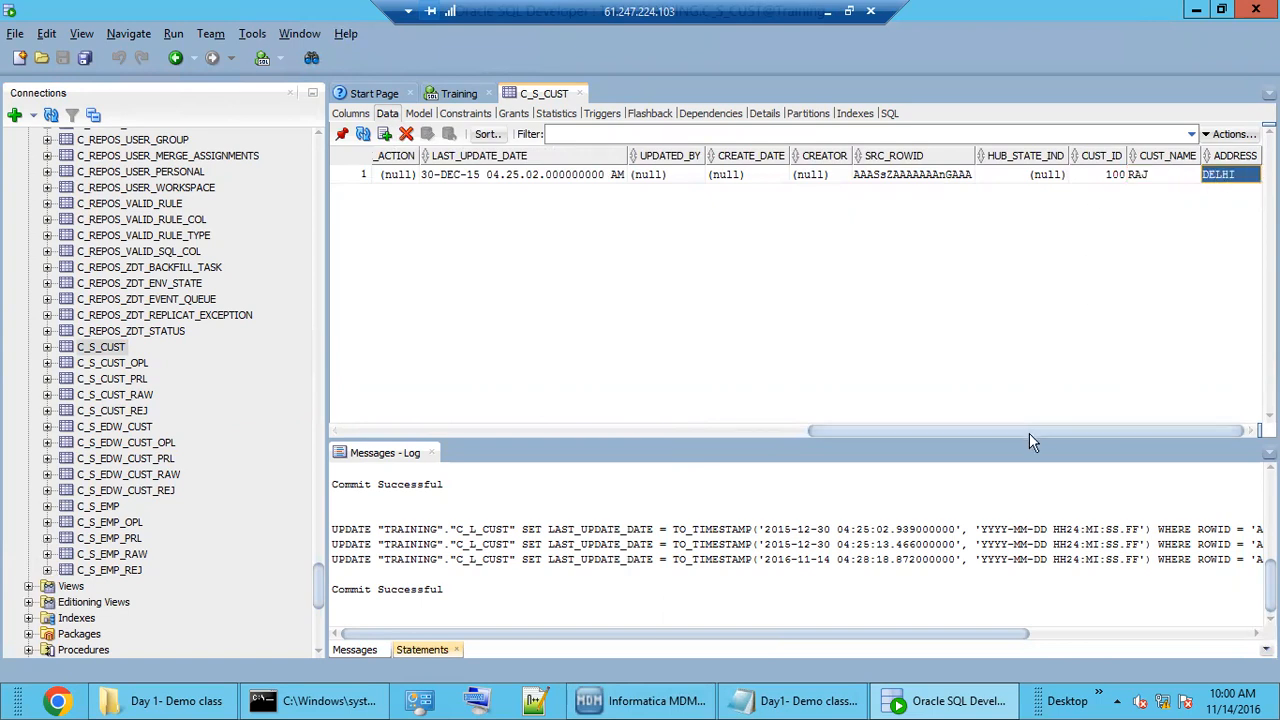
double_click(897, 176)
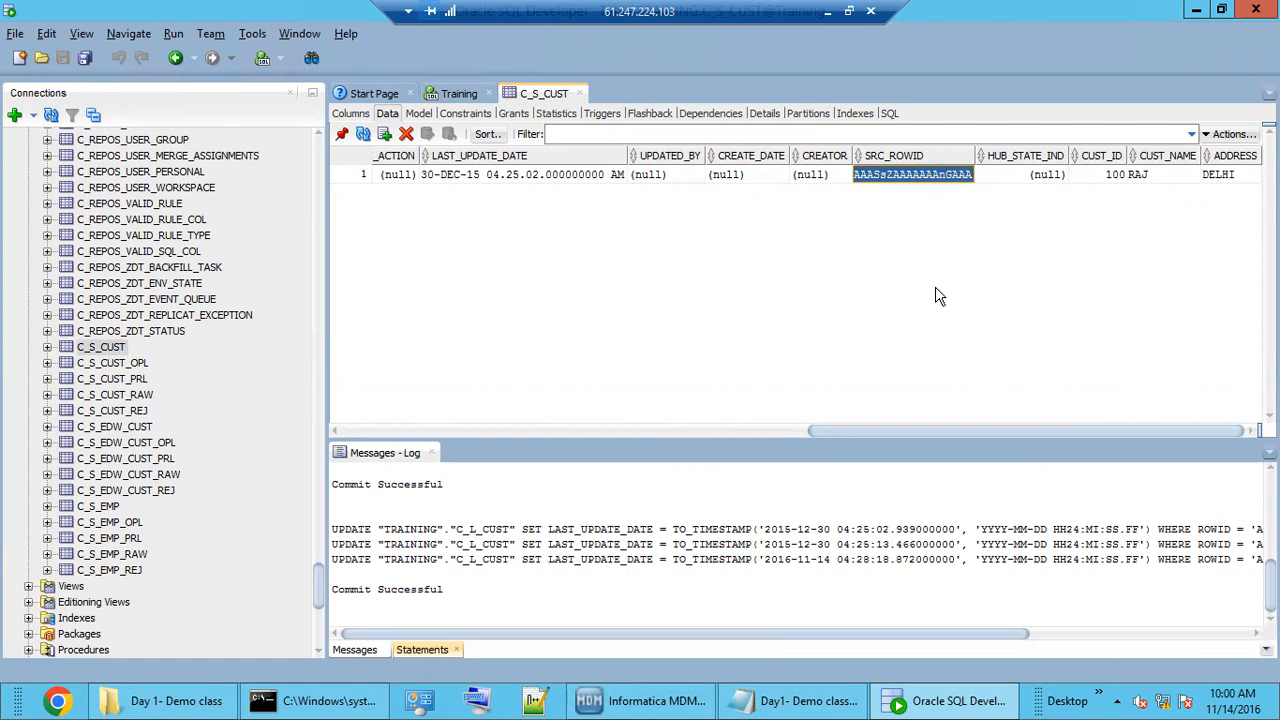
left_click_drag(1057, 431, 444, 377)
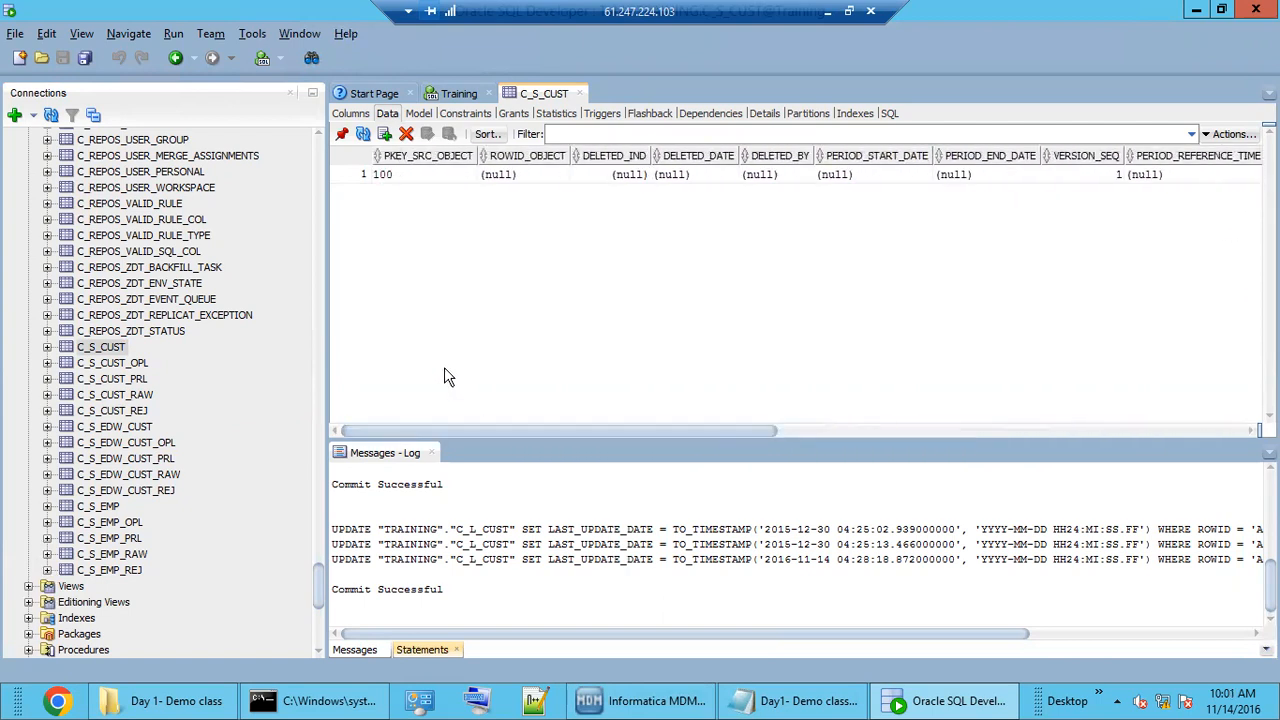
left_click(400, 174)
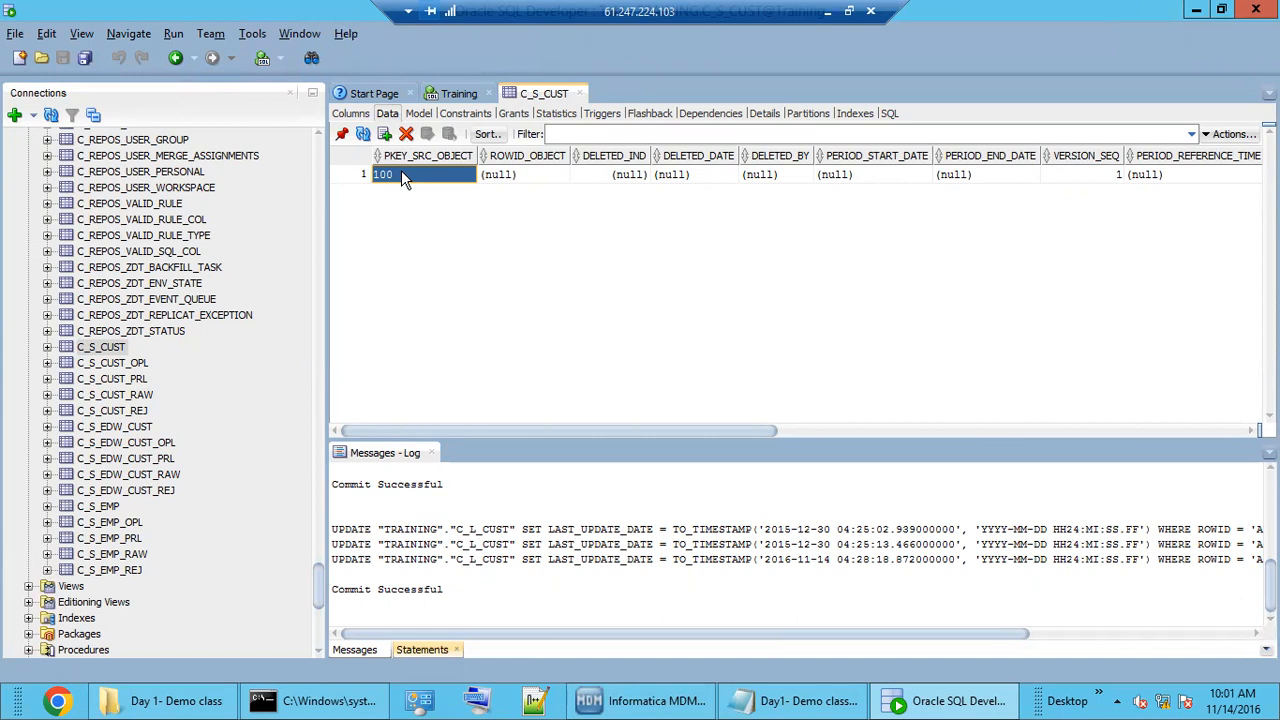
left_click(650, 700)
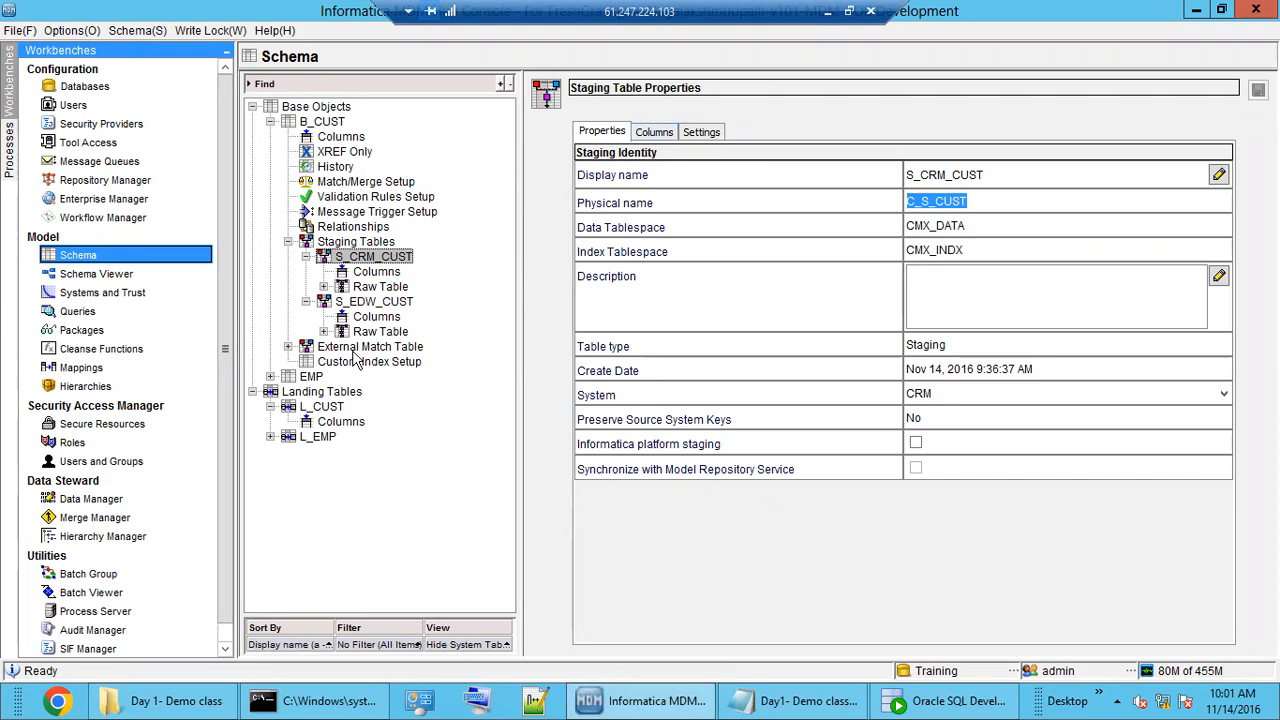
Inspect the CUST_ID to CUST_ID link in the M_CRM_CUST mapping, then open Batch Viewer.
left_click(82, 368)
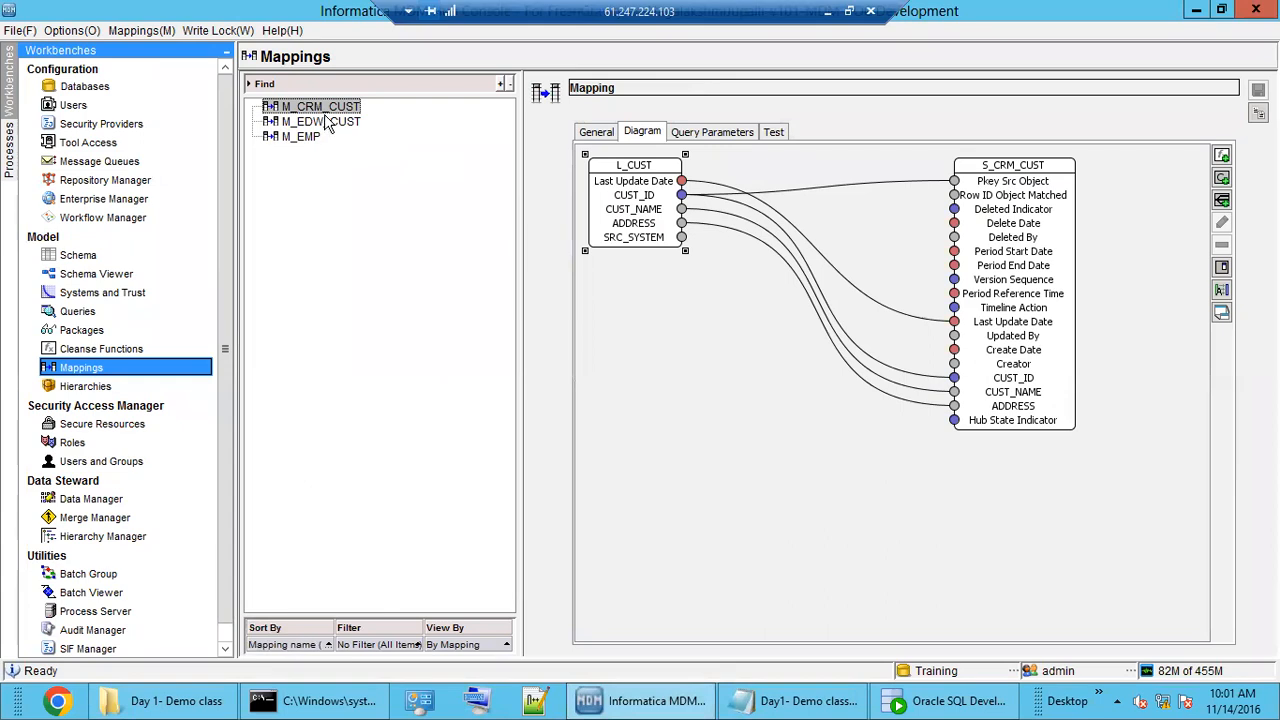
left_click(697, 199)
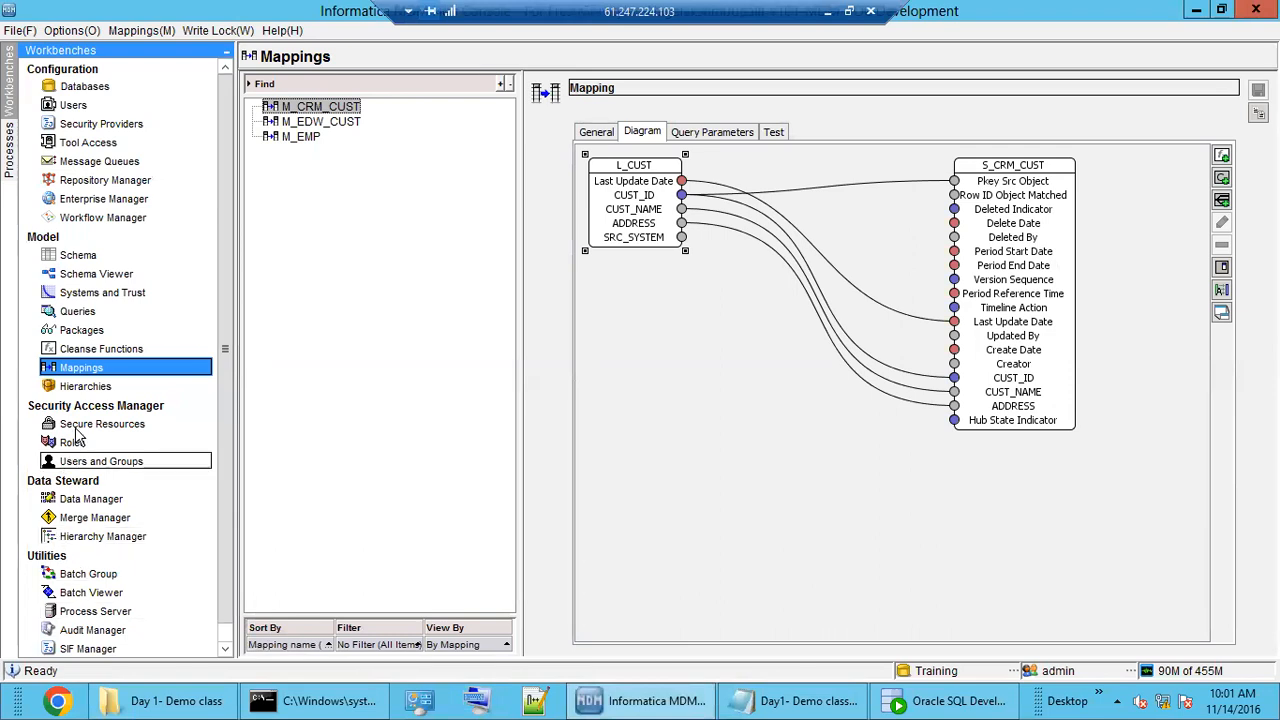
left_click(90, 594)
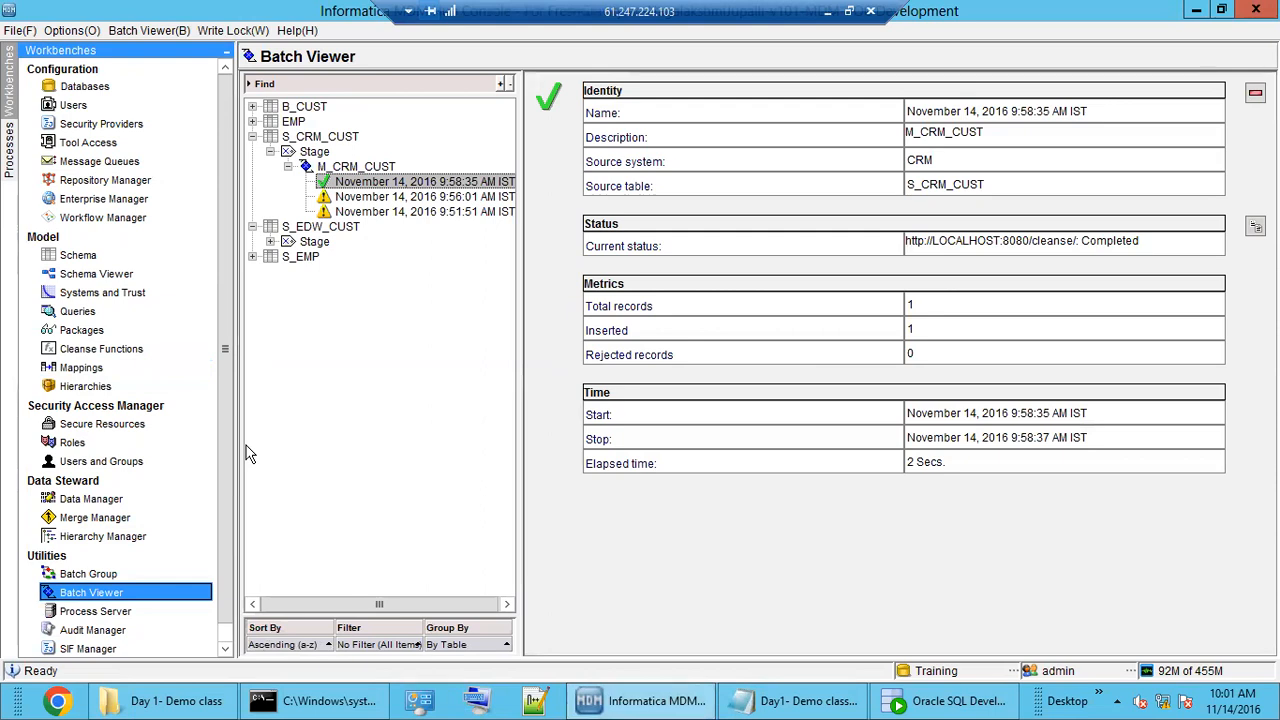
Collapse S_CRM_CUST in Batch Viewer, review the S_EDW_CUST and S_CRM_CUST entries, and highlight the S_CRM_CUST name.
double_click(316, 140)
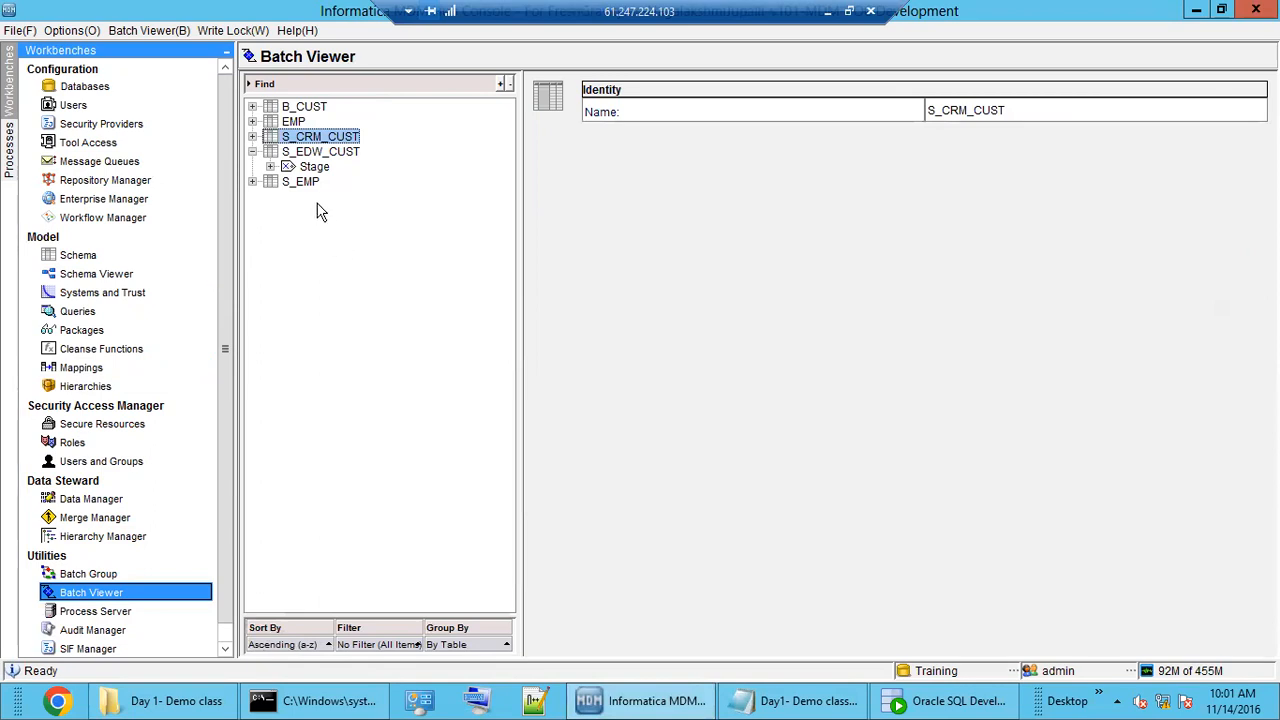
left_click(320, 153)
left_click(317, 138)
left_click_drag(1012, 110, 921, 111)
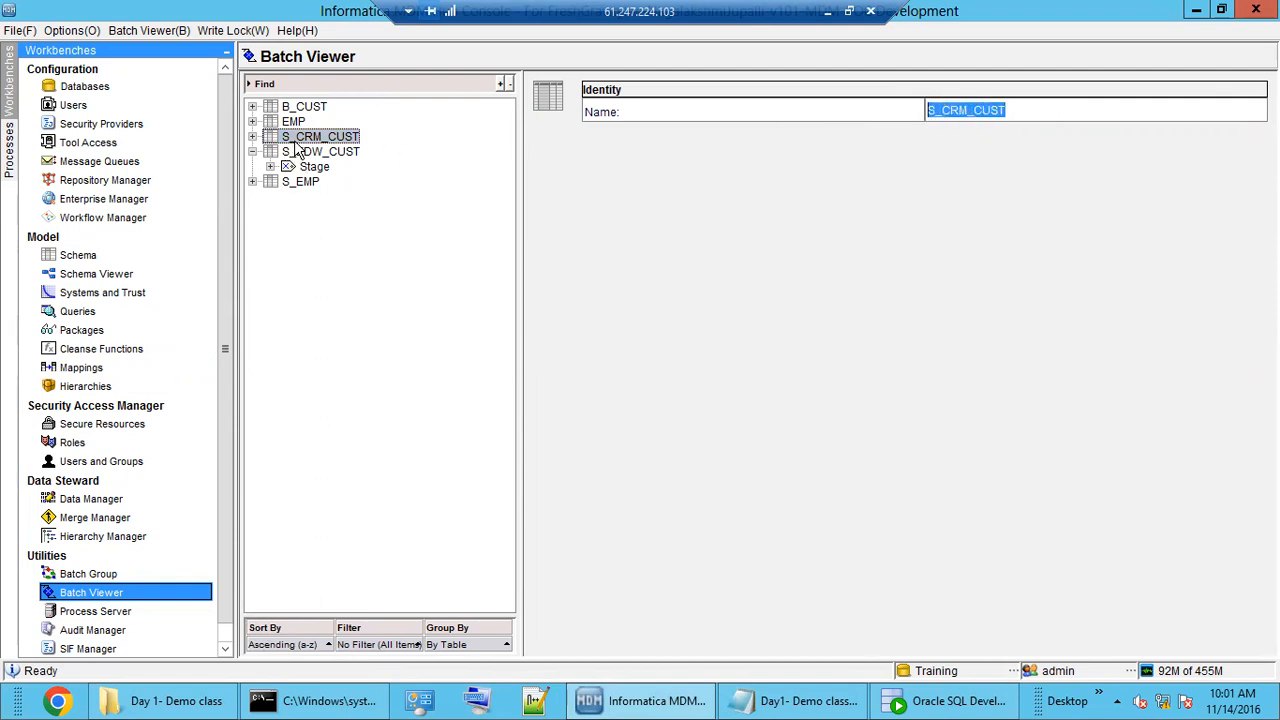
left_click(966, 109)
double_click(966, 109)
left_click(75, 257)
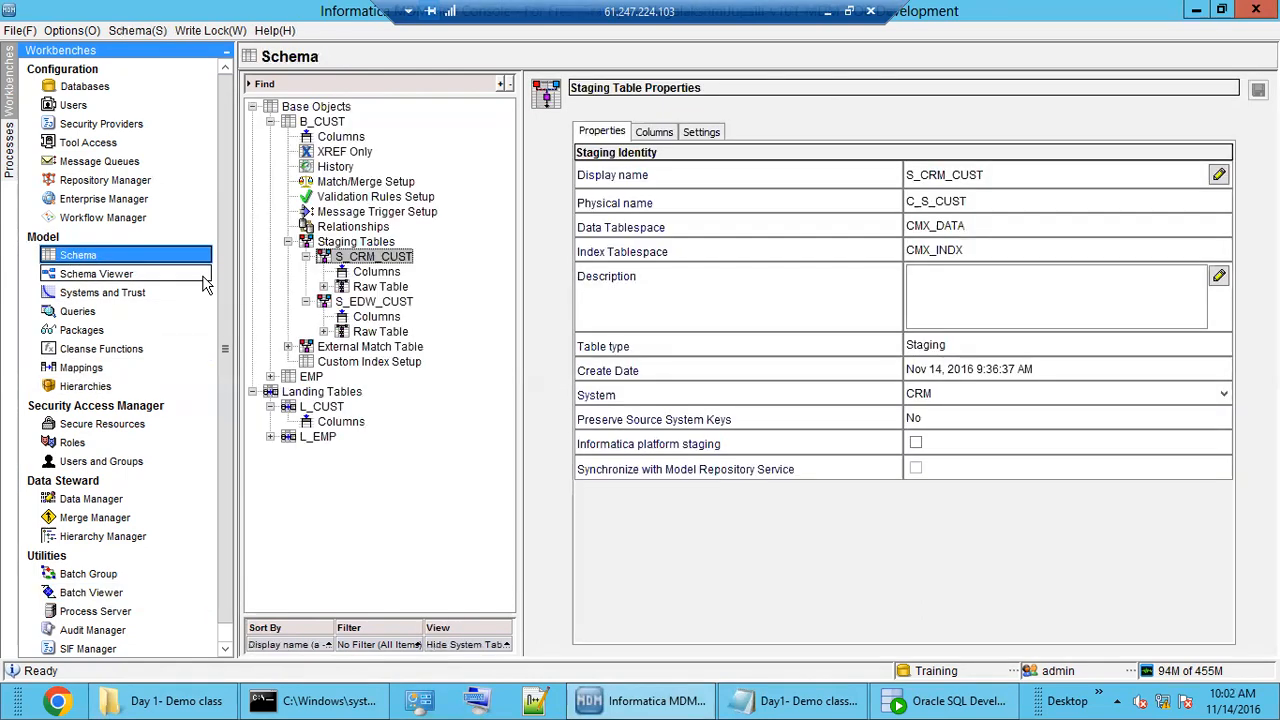
Compare S_CRM_CUST's display name with its physical name C_S_CUST, then go back to Batch Viewer.
left_click(356, 243)
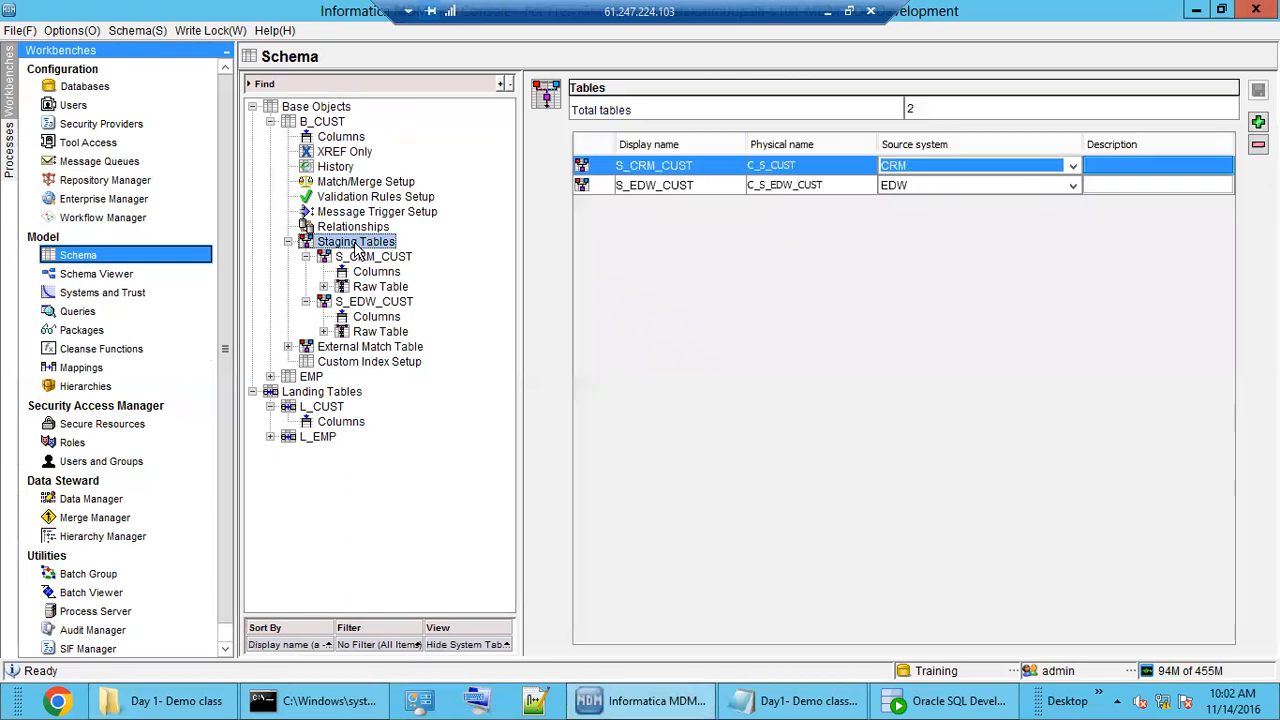
left_click(372, 257)
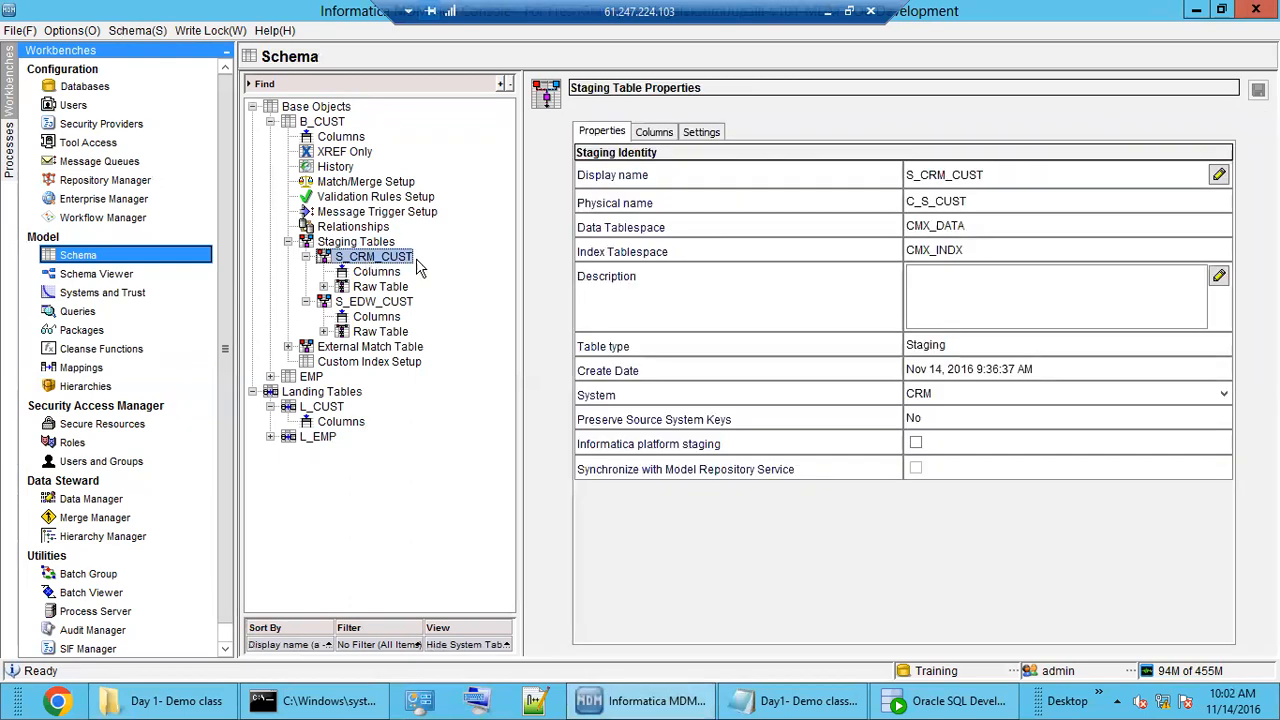
left_click(993, 174)
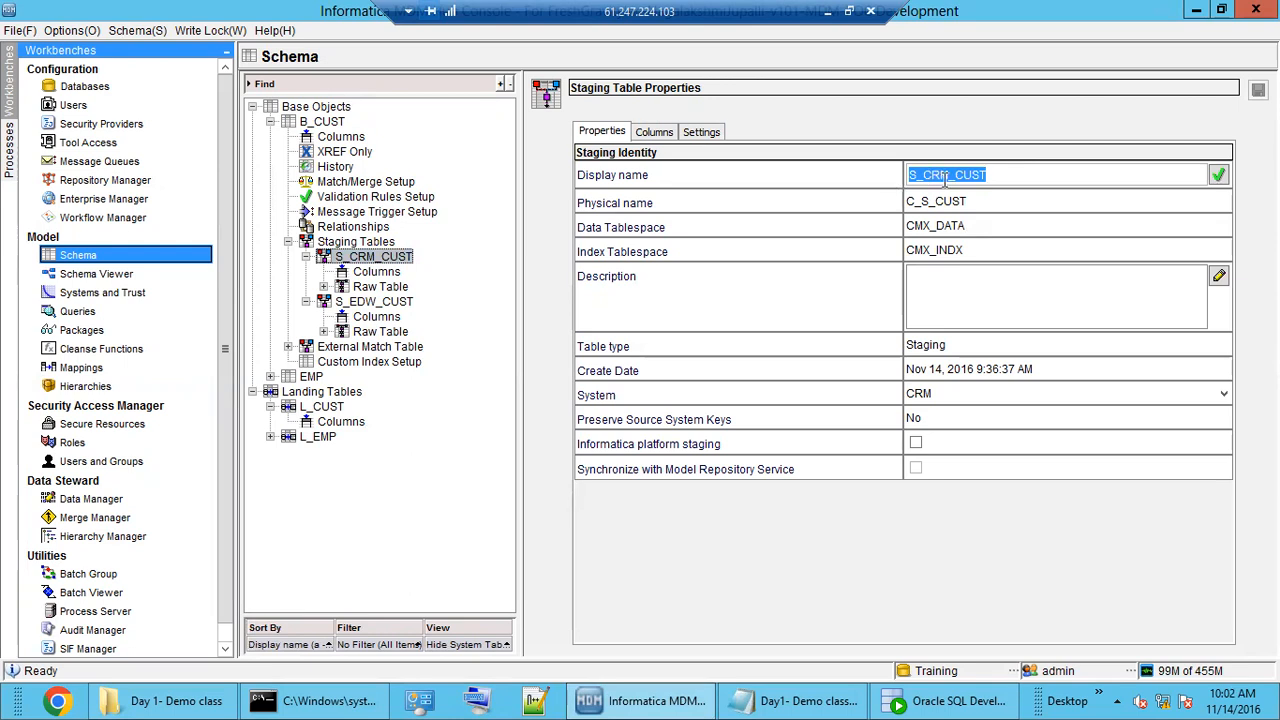
left_click(984, 201)
left_click_drag(986, 201, 898, 205)
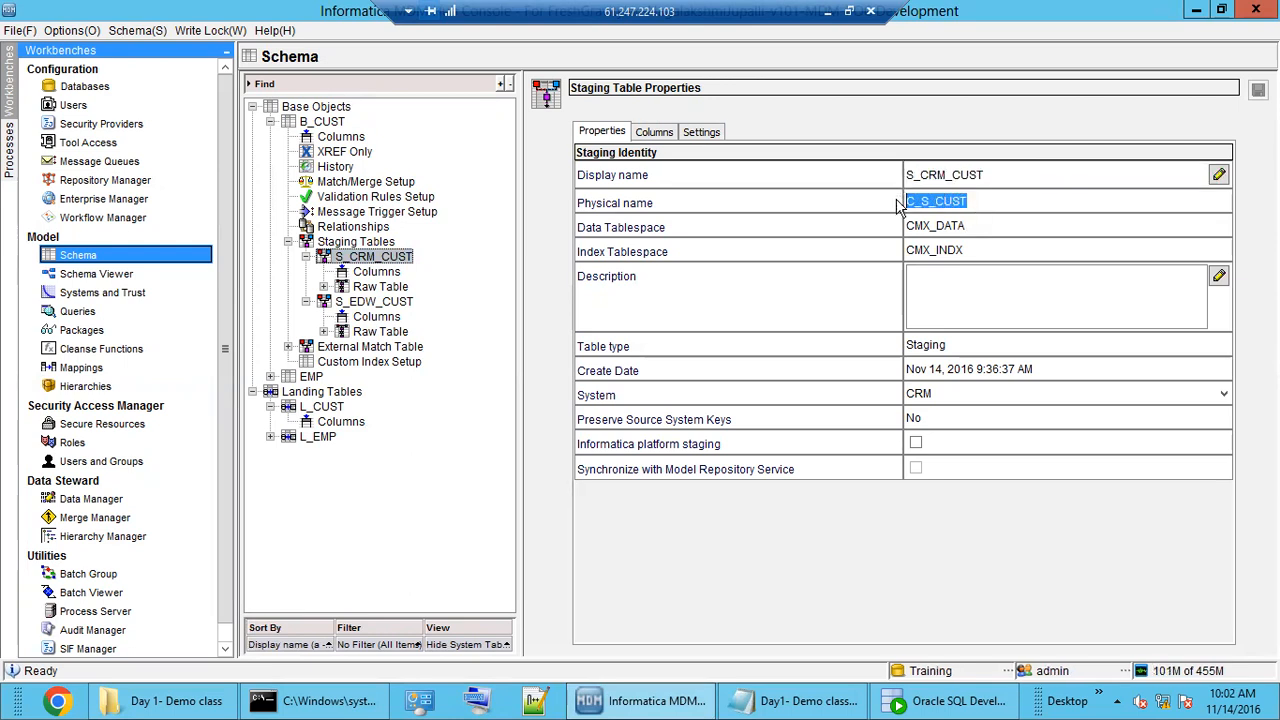
left_click(948, 176)
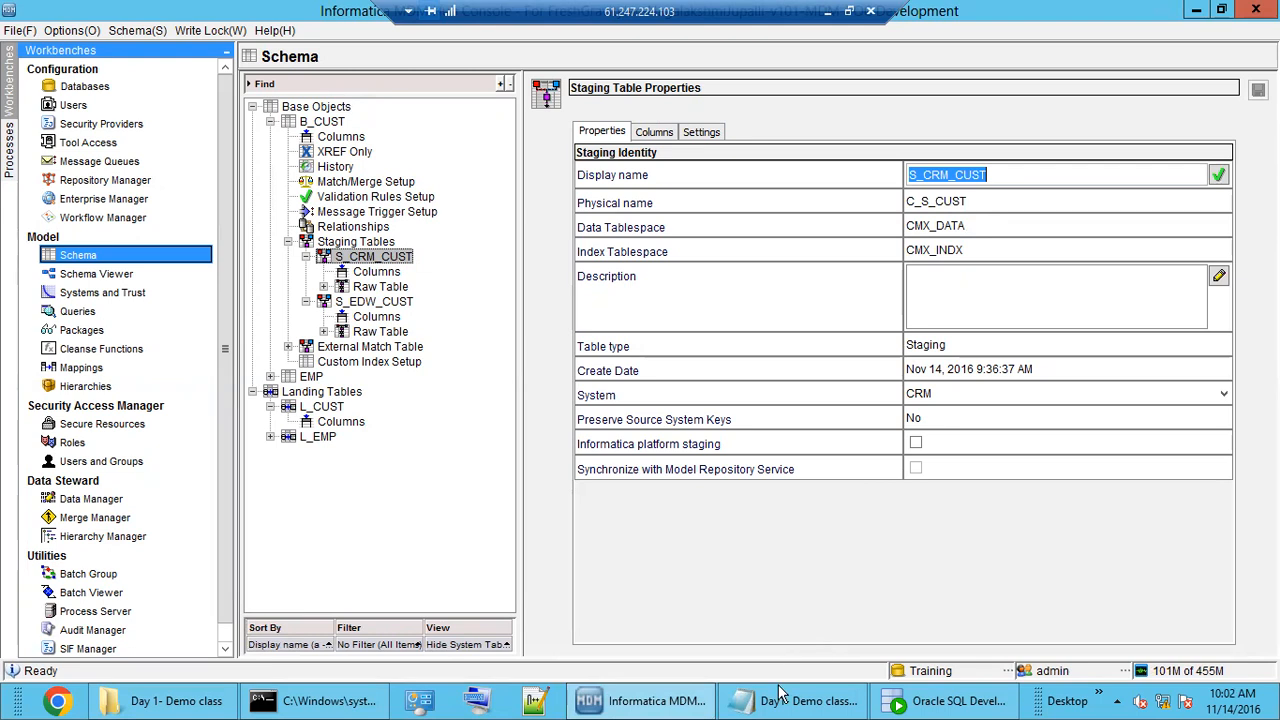
left_click(970, 201)
left_click_drag(982, 201, 884, 204)
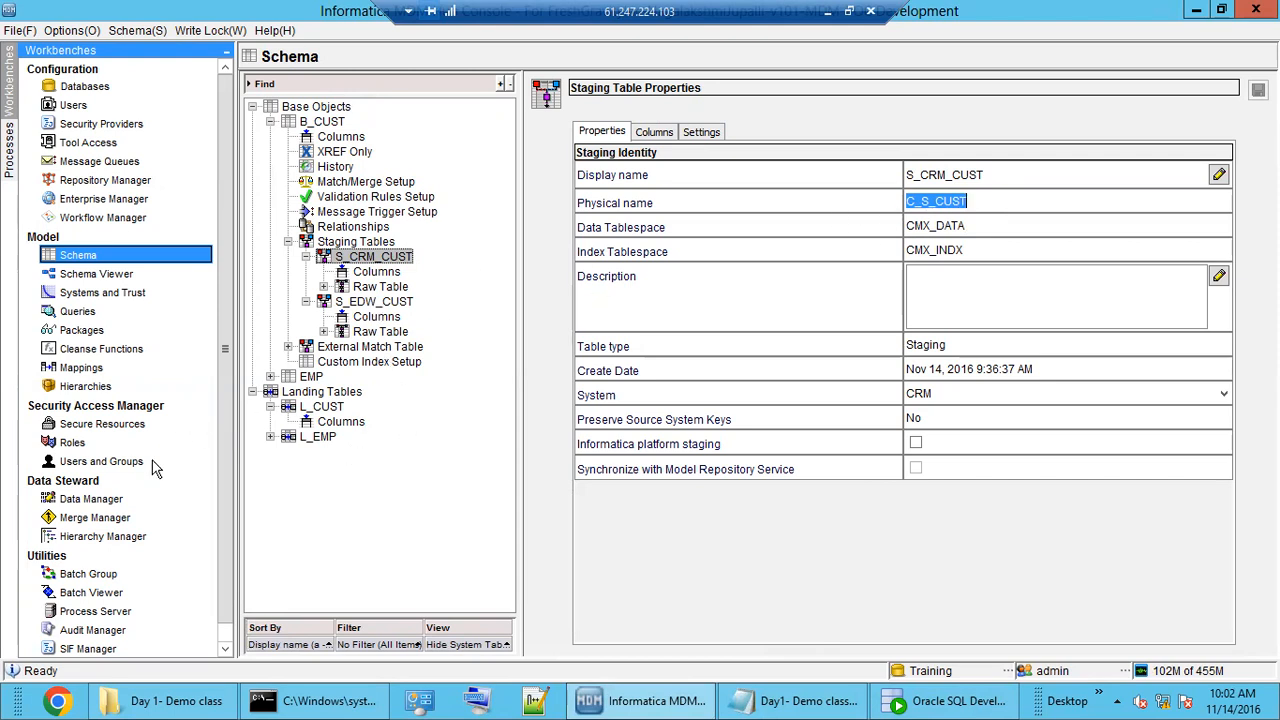
left_click(84, 368)
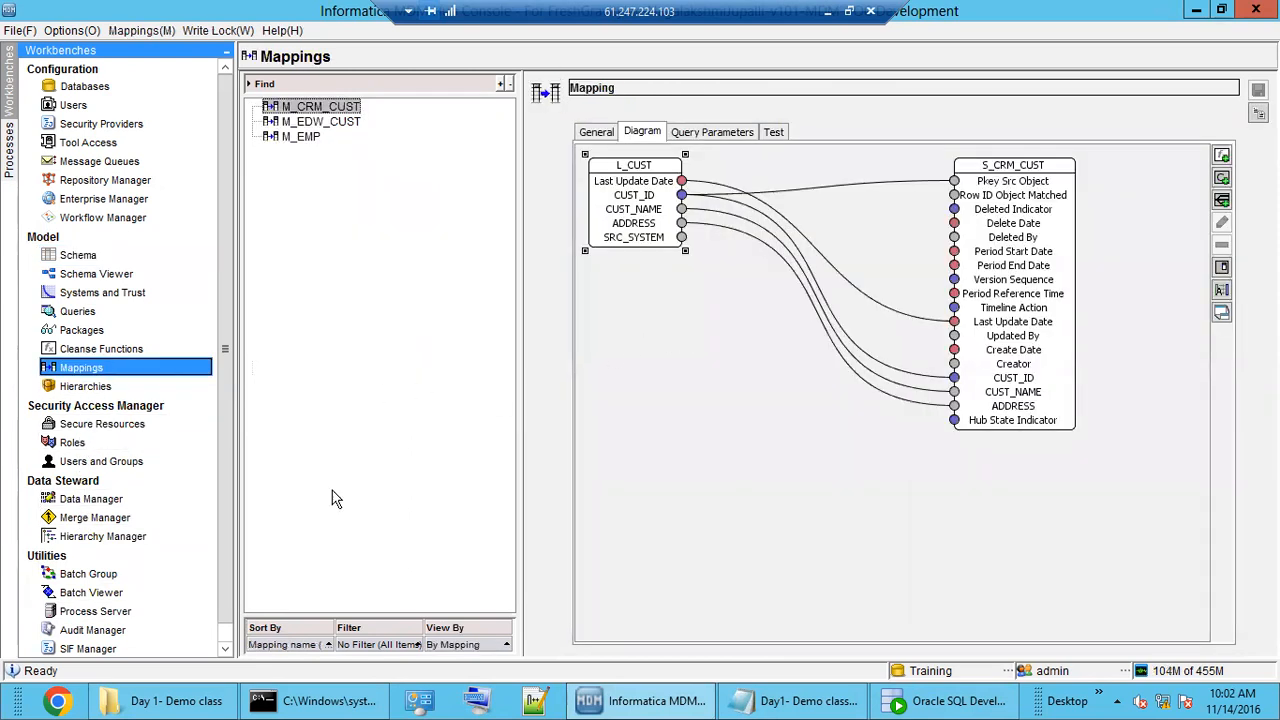
left_click(112, 594)
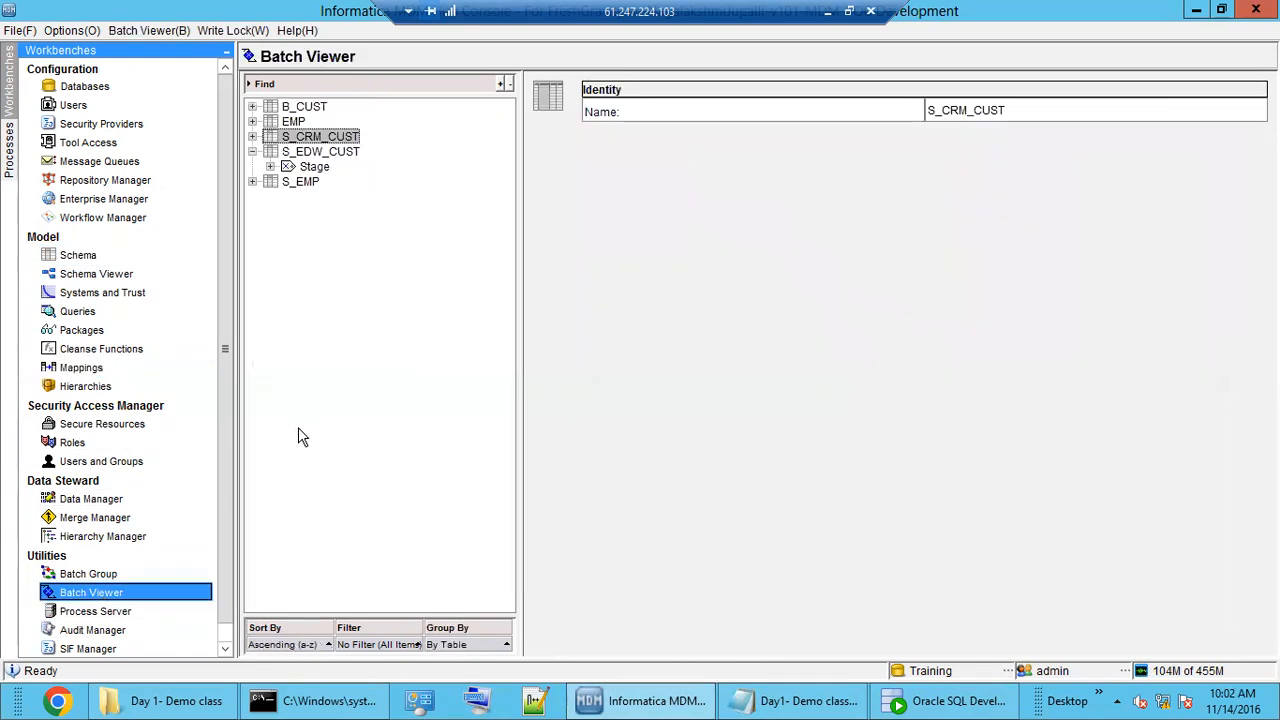
Execute the M_EDW_CUST stage batch and confirm the 10:02:45 AM run: 2 records, 2 inserted, 0 rejected.
double_click(318, 152)
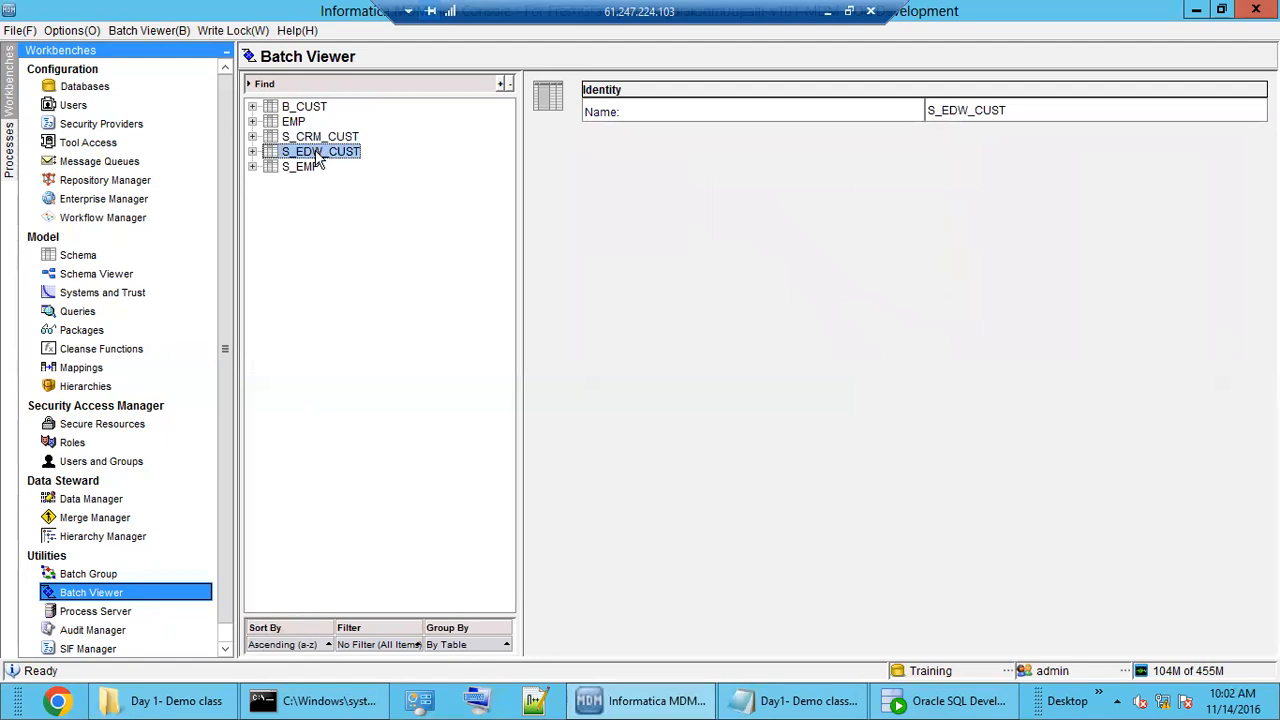
double_click(318, 154)
double_click(315, 169)
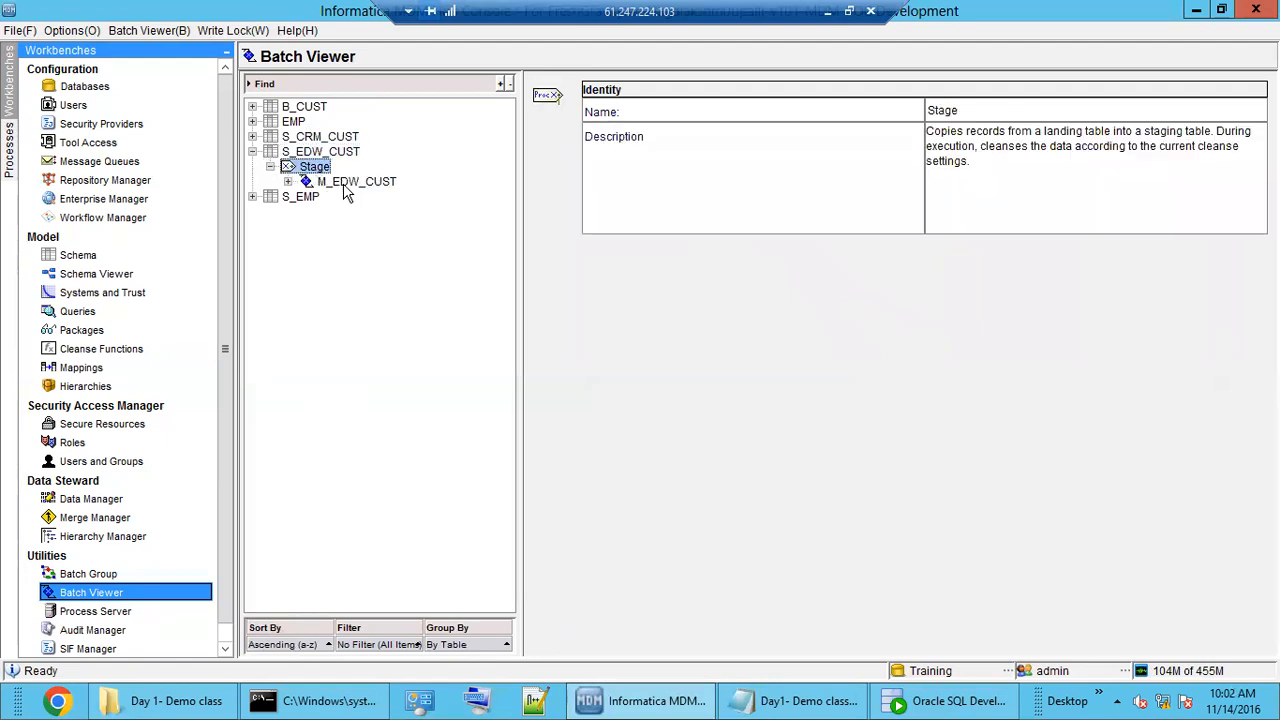
left_click(344, 188)
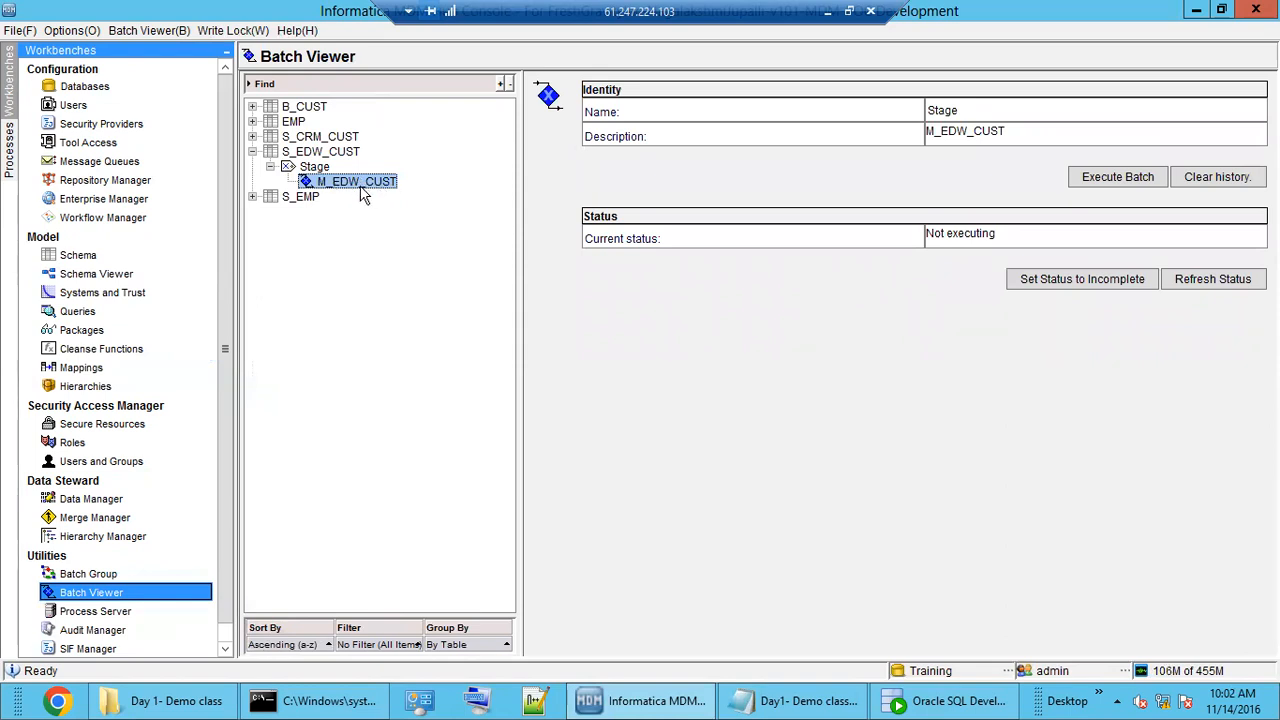
left_click(1127, 177)
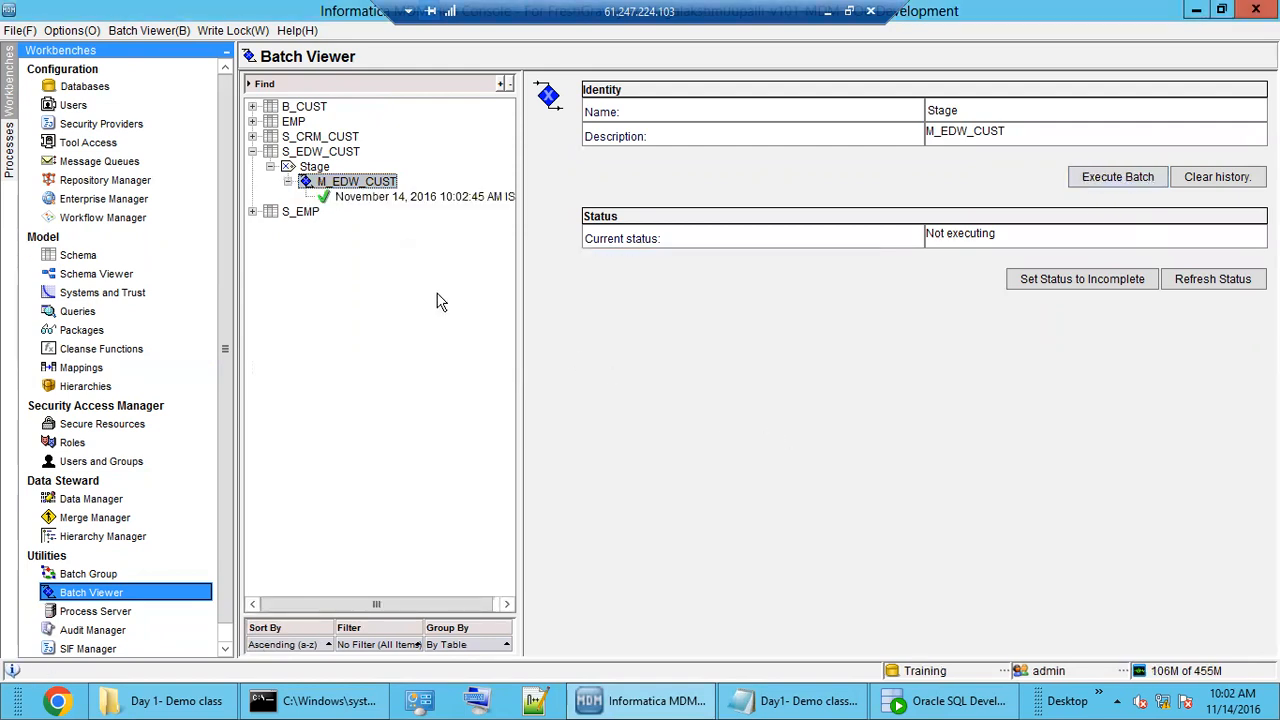
left_click(388, 199)
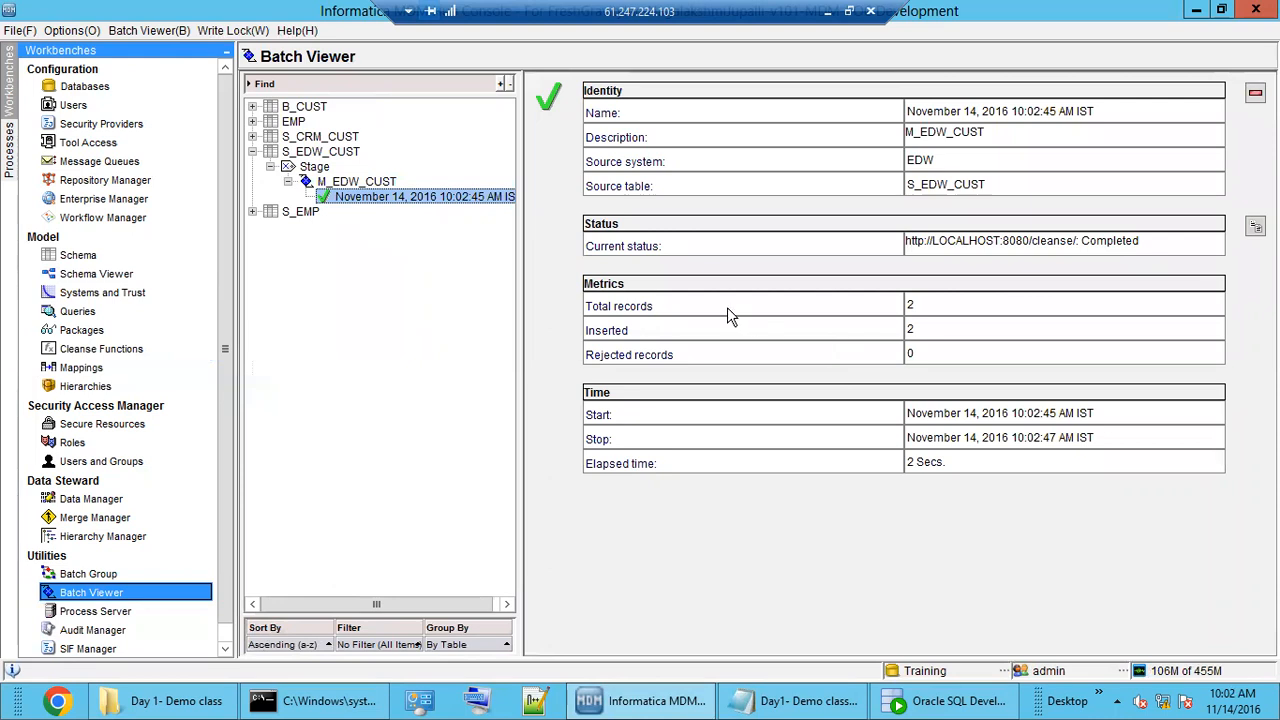
double_click(914, 306)
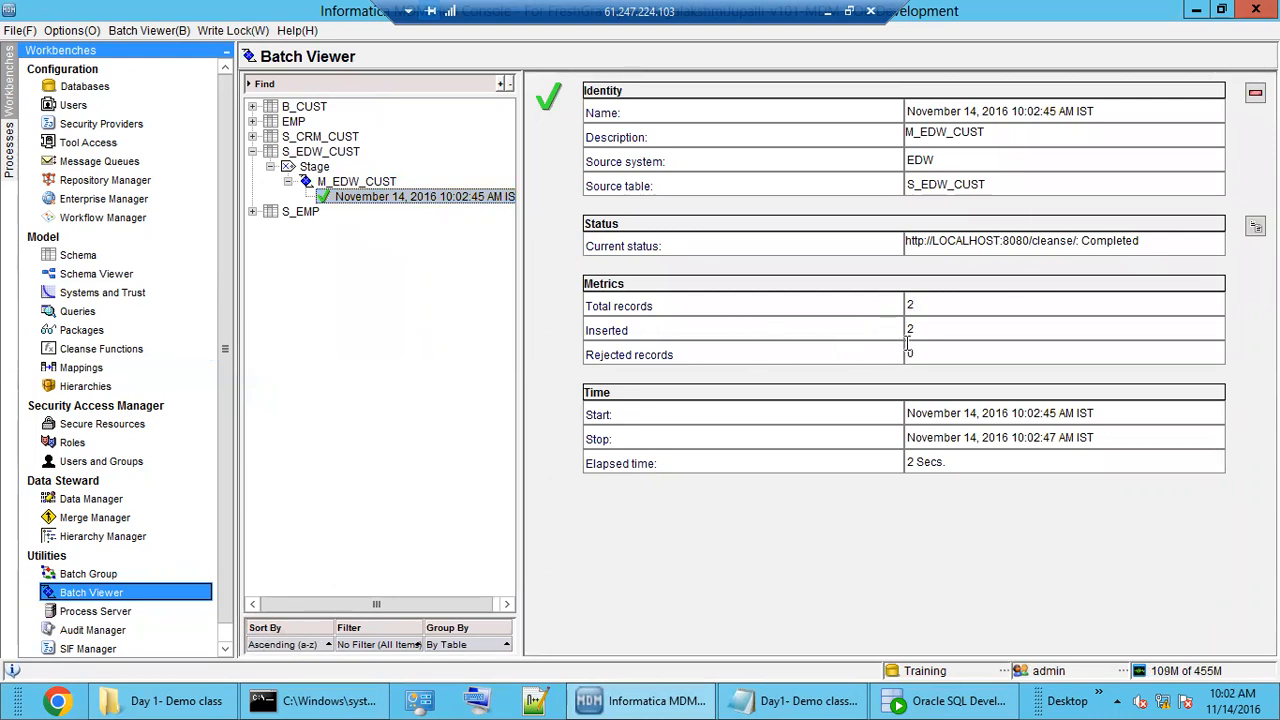
double_click(870, 329)
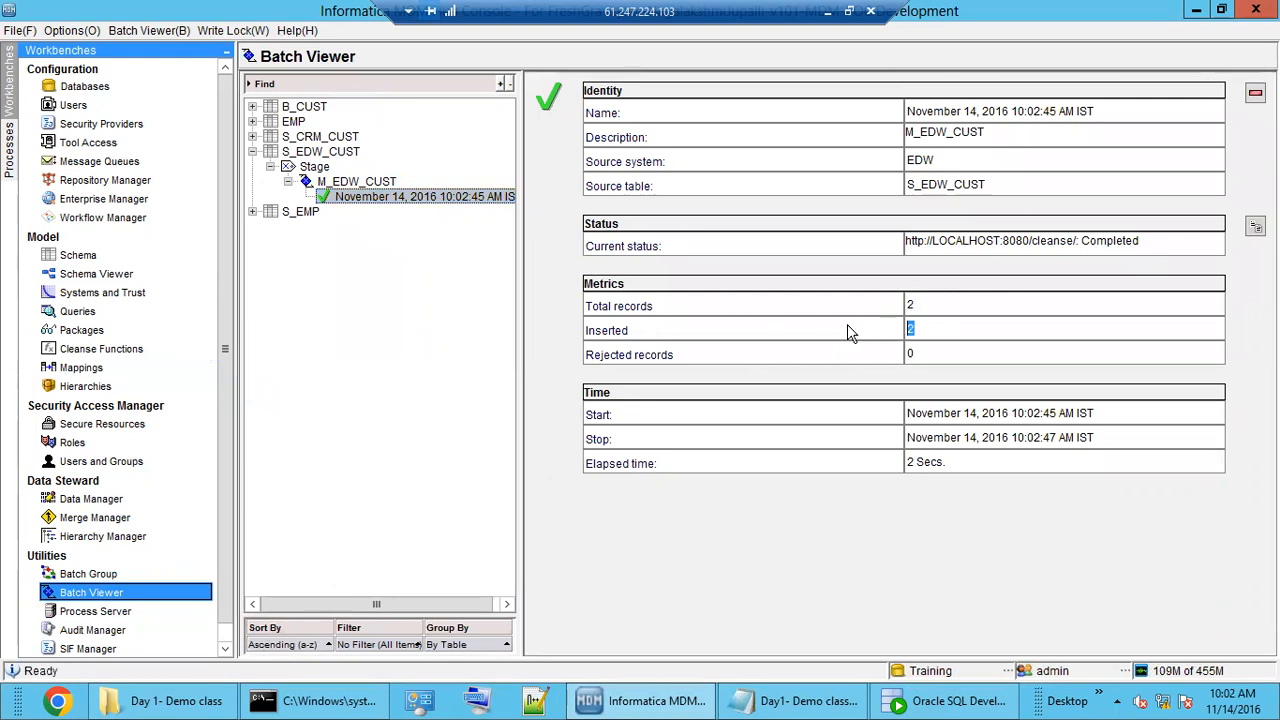
Open C_L_CUST's data and highlight customers 200 and 300 as the EDW-sourced rows.
left_click(925, 704)
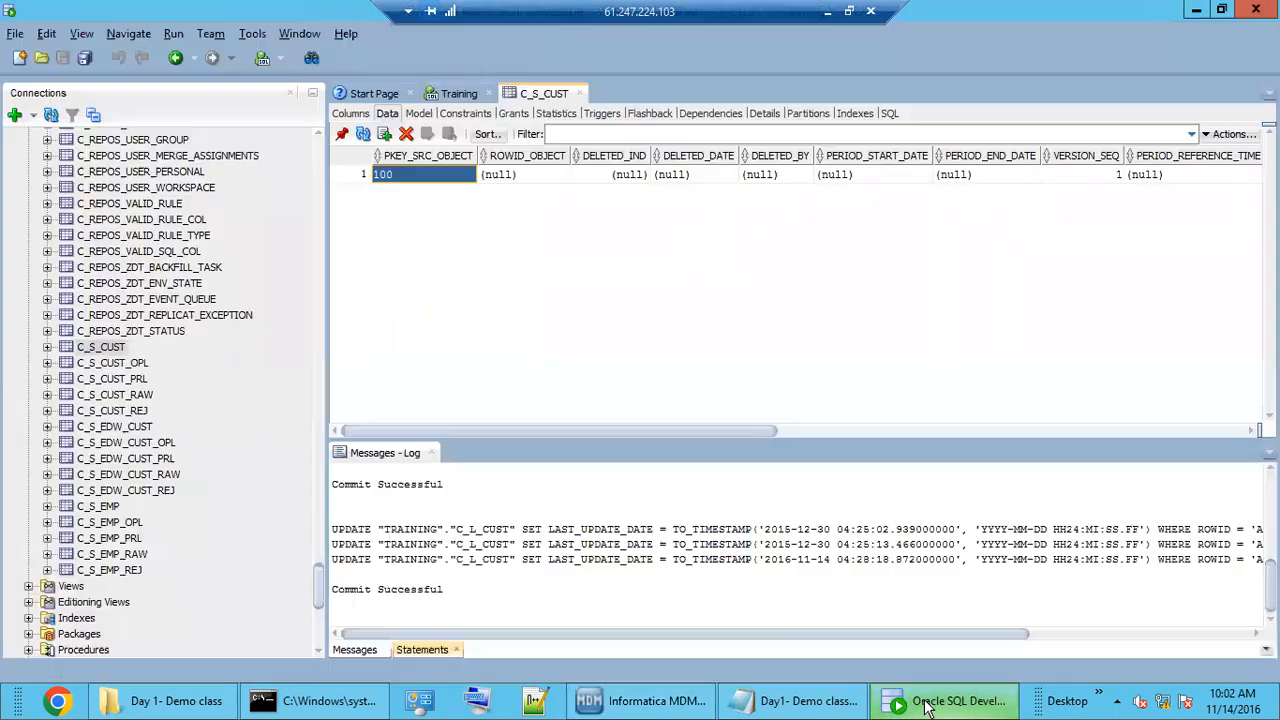
left_click_drag(317, 580, 251, 172)
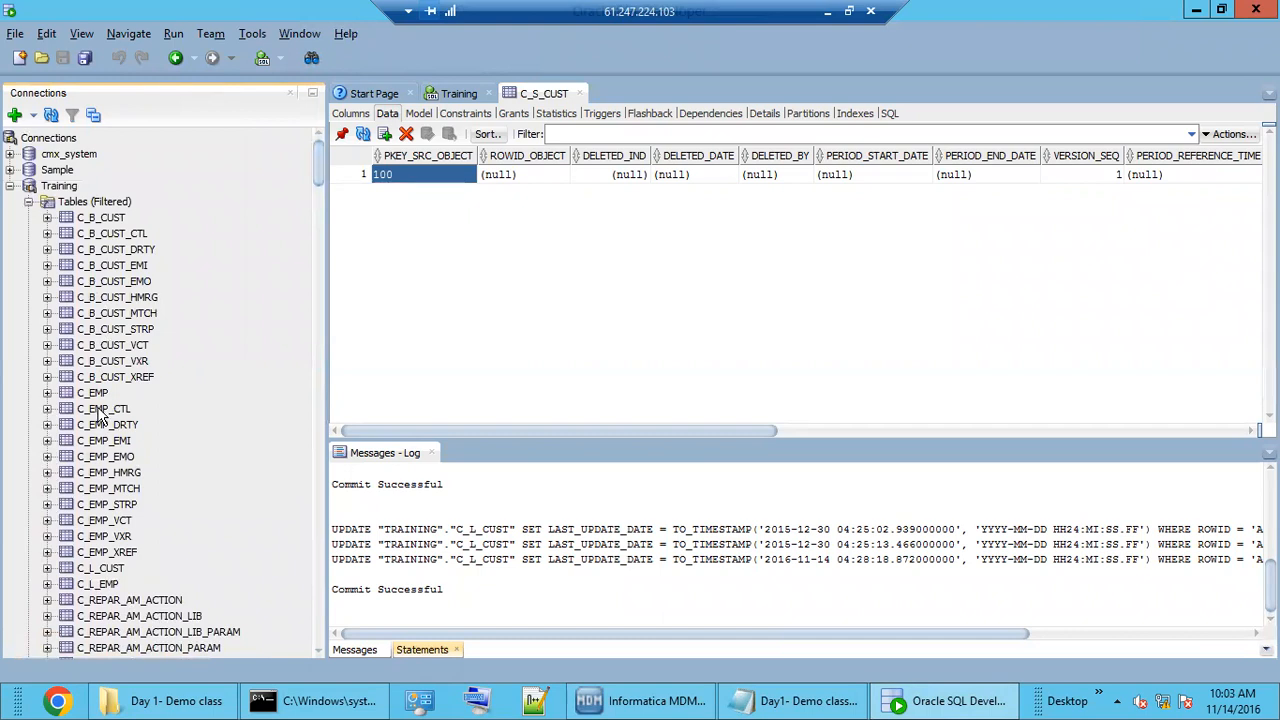
left_click(110, 570)
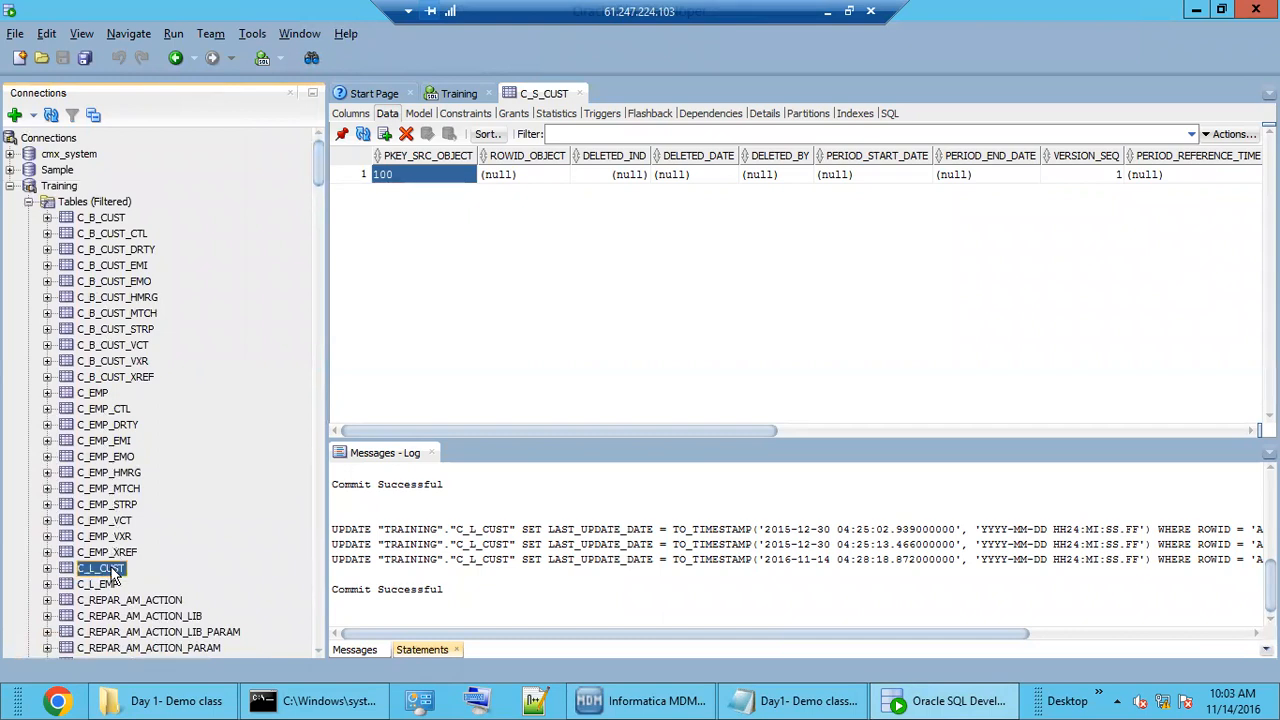
left_click_drag(862, 196, 617, 222)
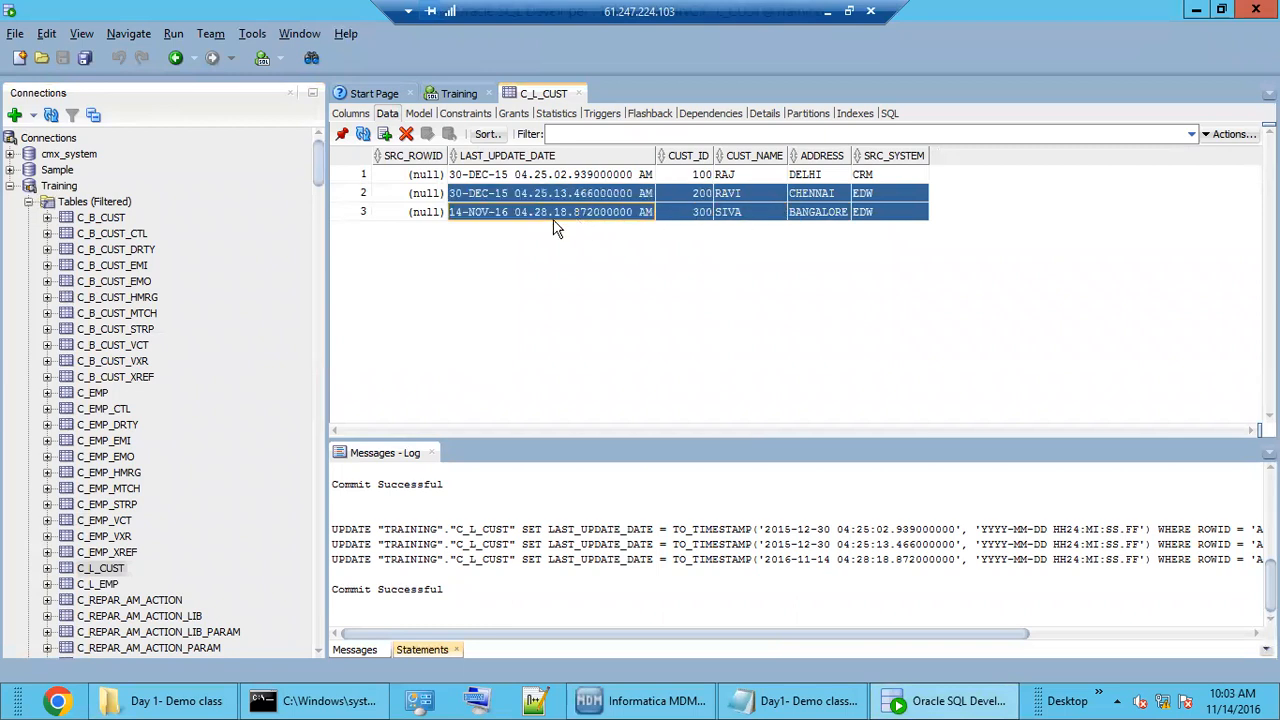
left_click(875, 213)
left_click_drag(881, 193, 606, 222)
left_click(887, 210)
left_click_drag(881, 195, 641, 222)
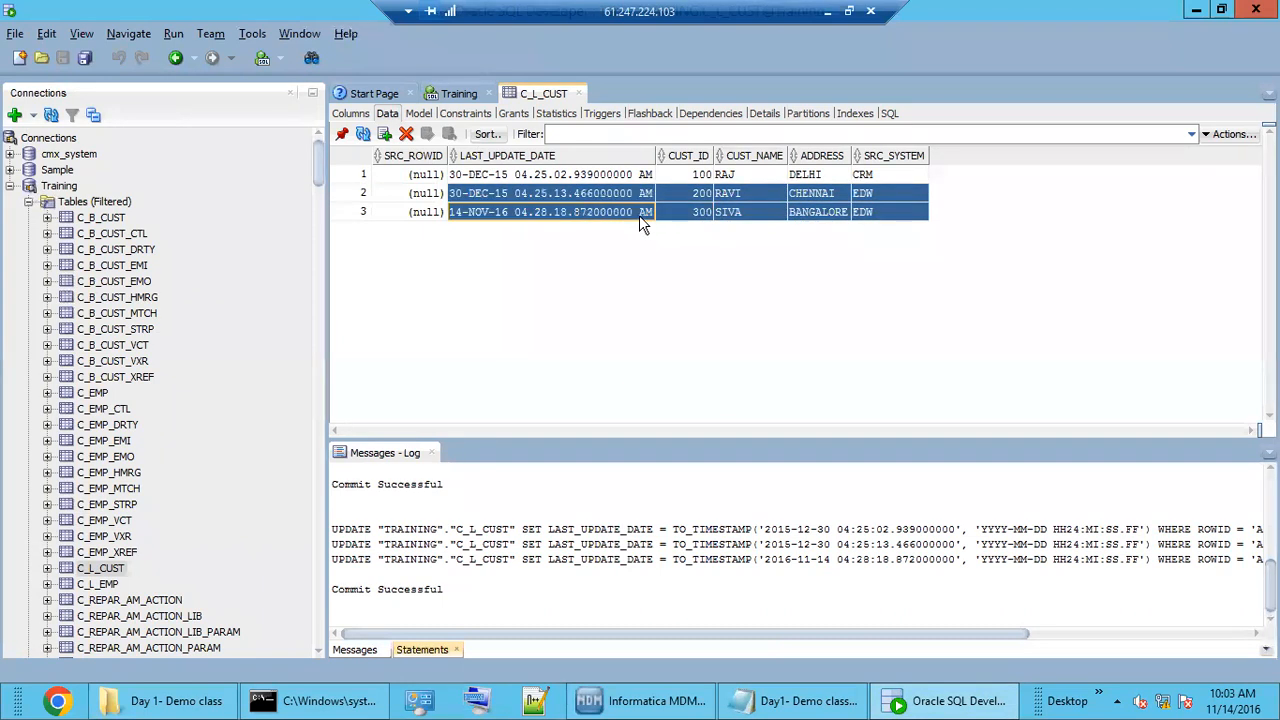
left_click(879, 195)
left_click(885, 211)
left_click_drag(884, 194, 628, 220)
left_click(883, 212)
left_click_drag(893, 176, 893, 211)
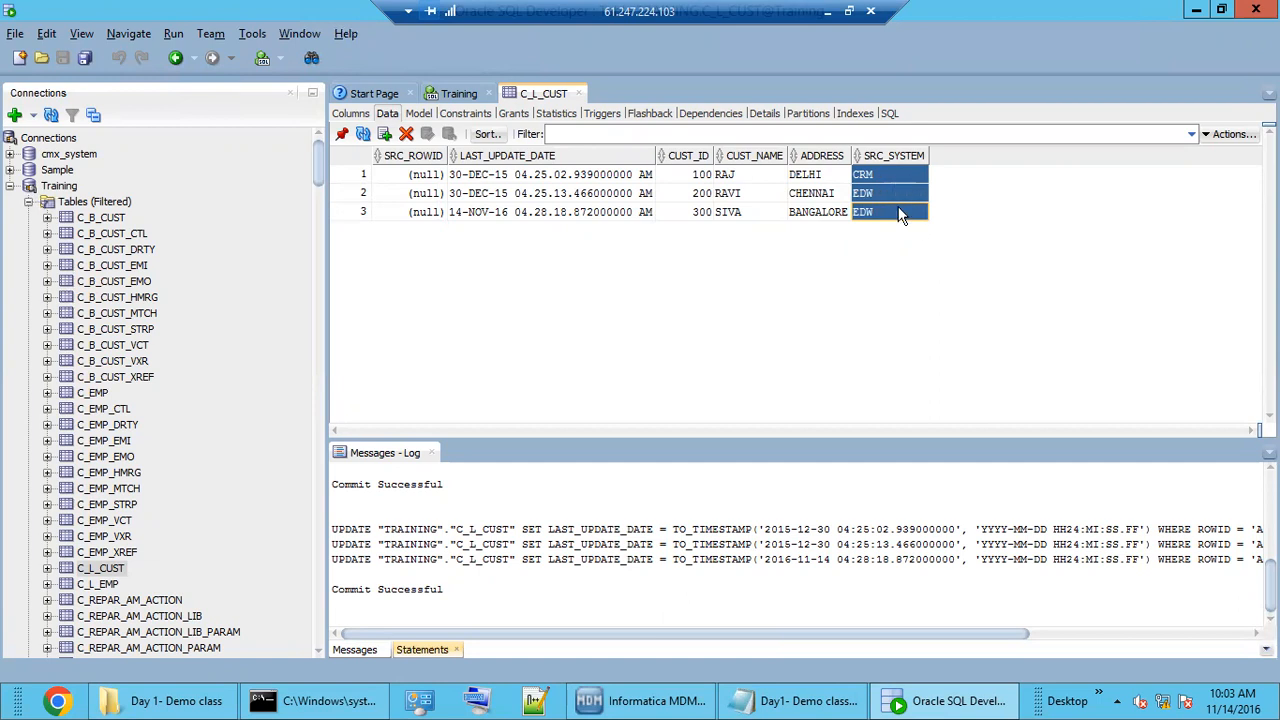
Recheck the EDW batch's 2 total records from S_EDW_CUST, then scroll SQL Developer's Connections tree.
left_click(658, 702)
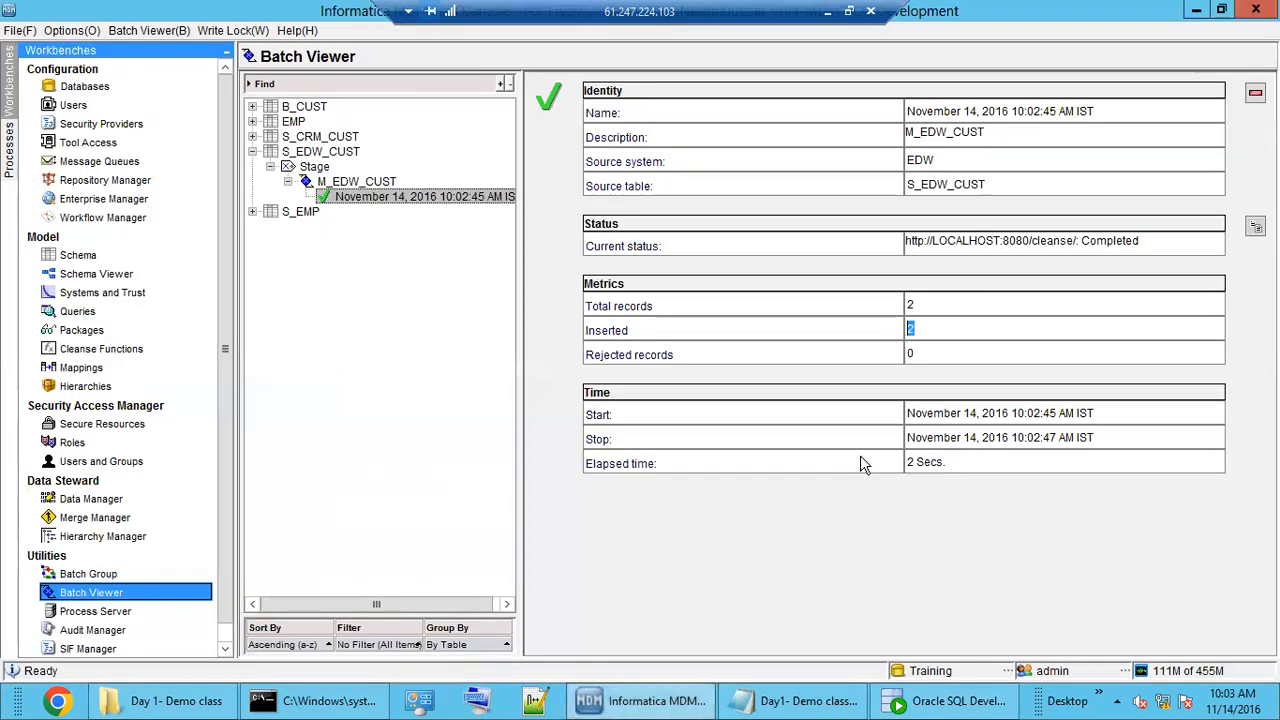
left_click(940, 306)
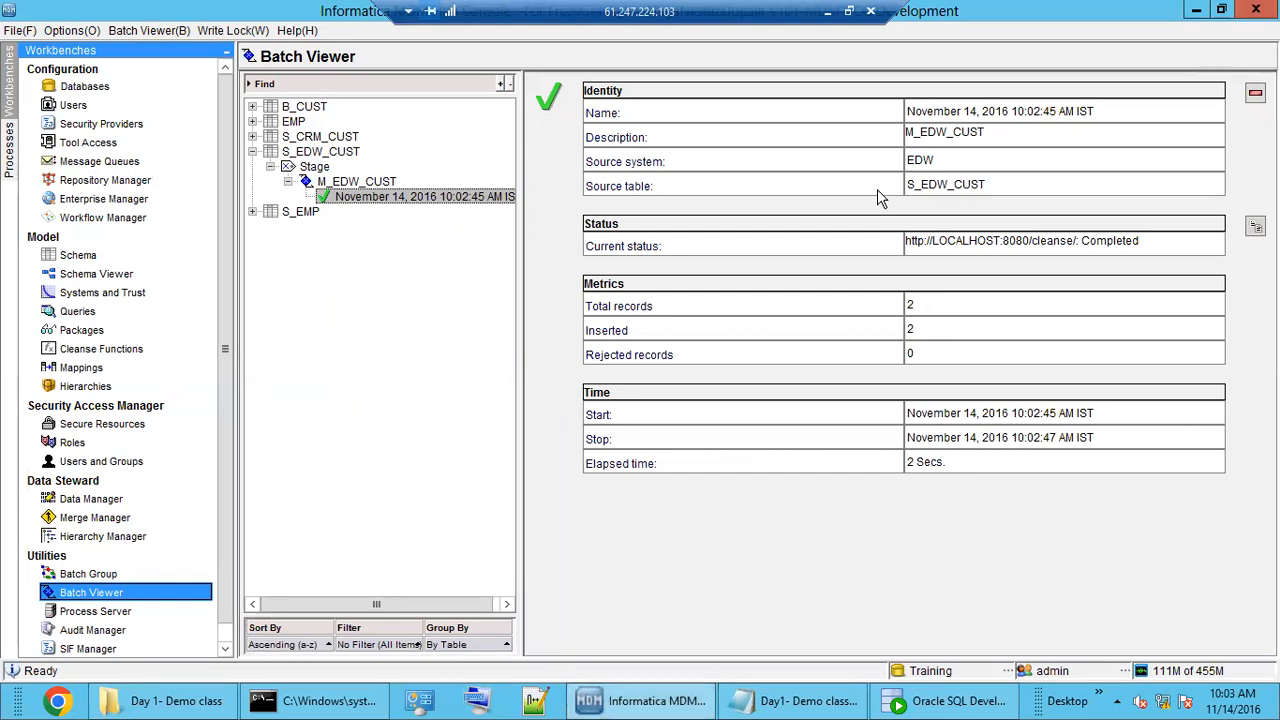
left_click_drag(1018, 184, 908, 184)
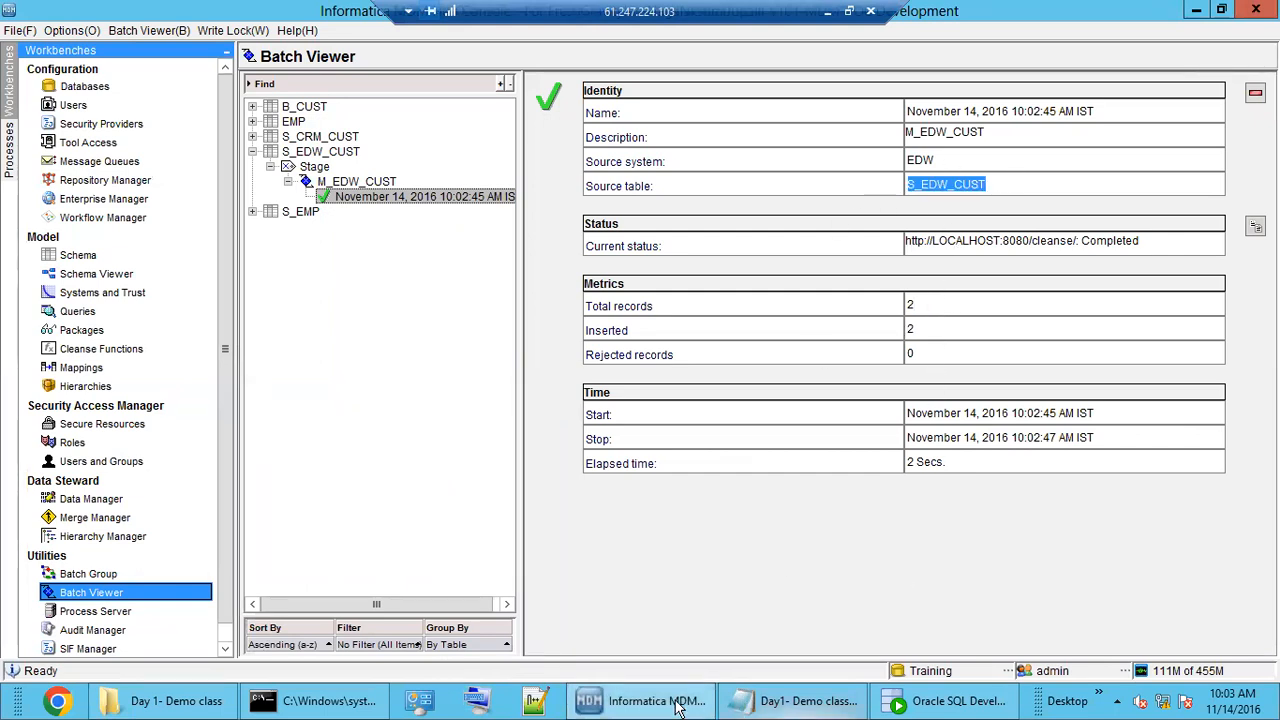
left_click(950, 701)
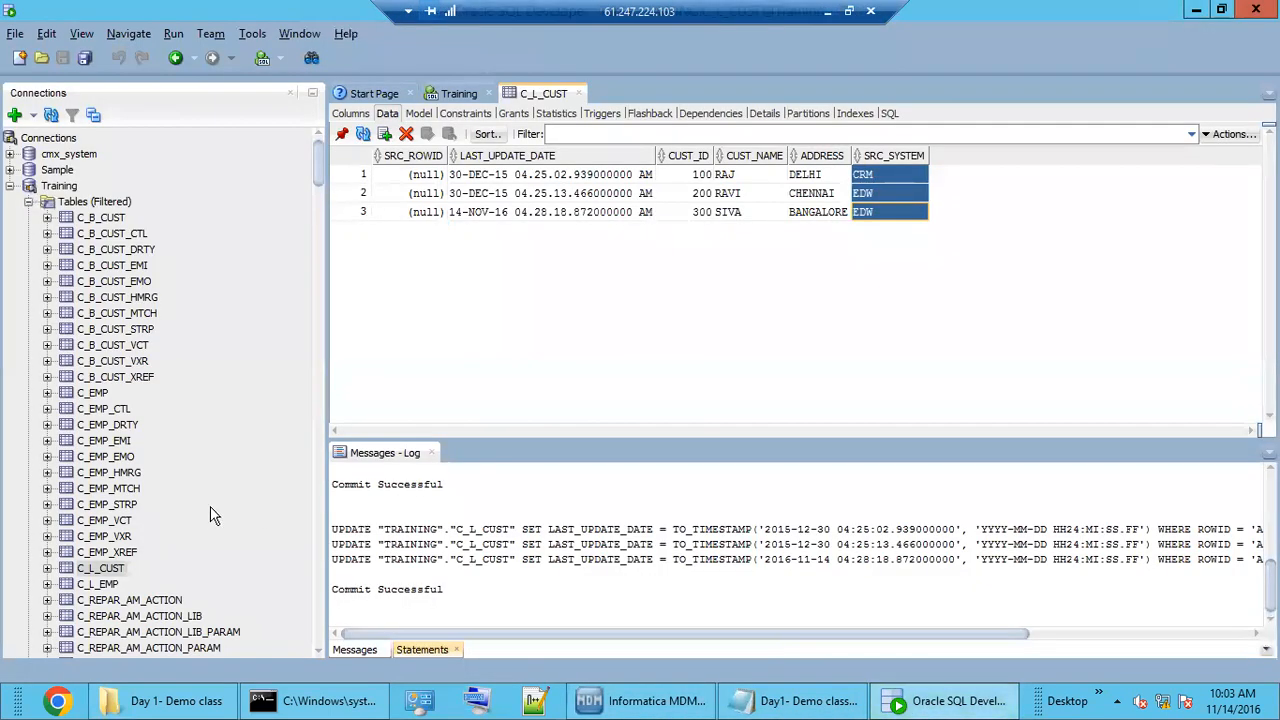
left_click_drag(318, 165, 320, 593)
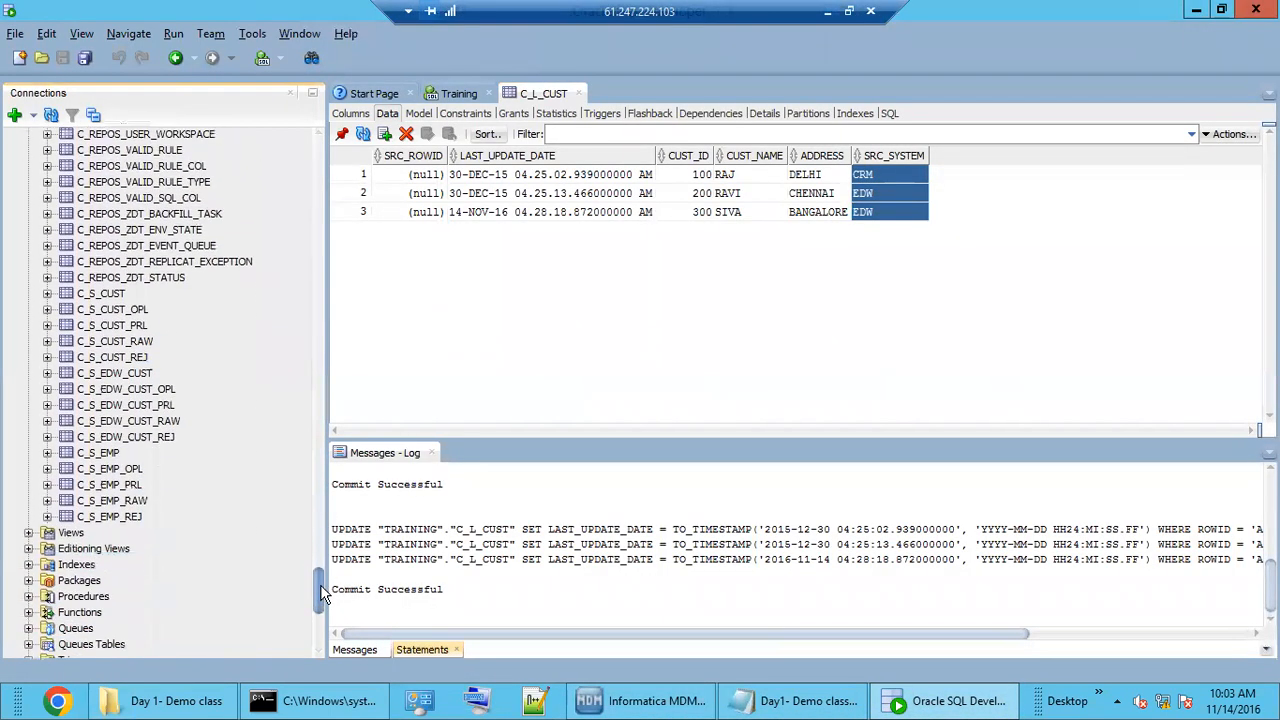
Confirm records 200 and 300 appear under PKEY_SRC_OBJECT in the C_S_EDW_CUST data.
left_click(108, 375)
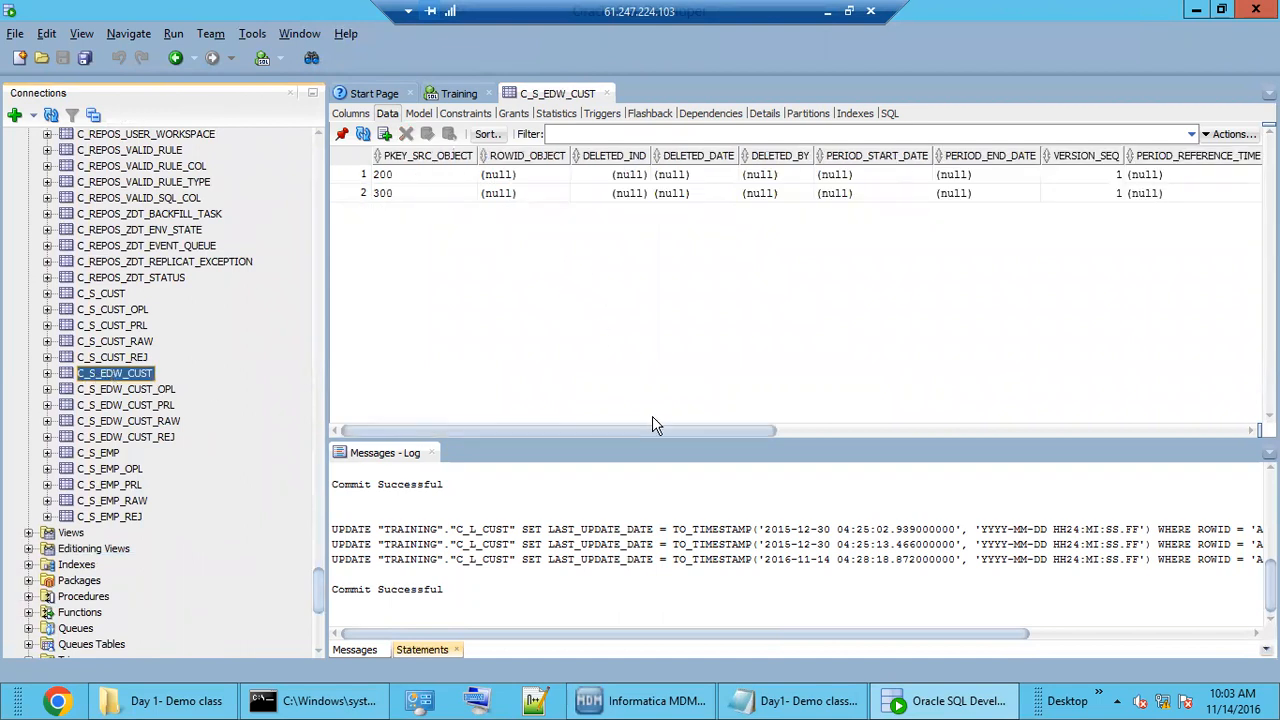
left_click_drag(652, 432, 1207, 430)
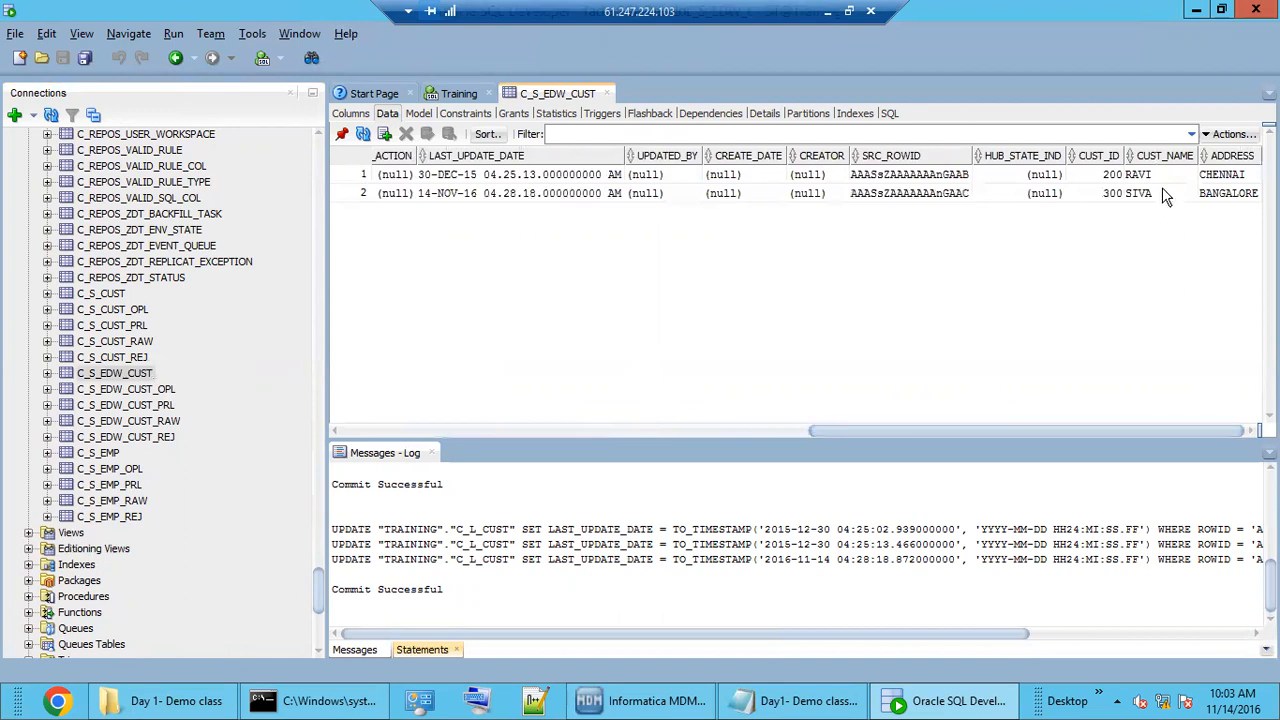
left_click_drag(1153, 177, 1209, 187)
left_click_drag(1104, 180, 1212, 194)
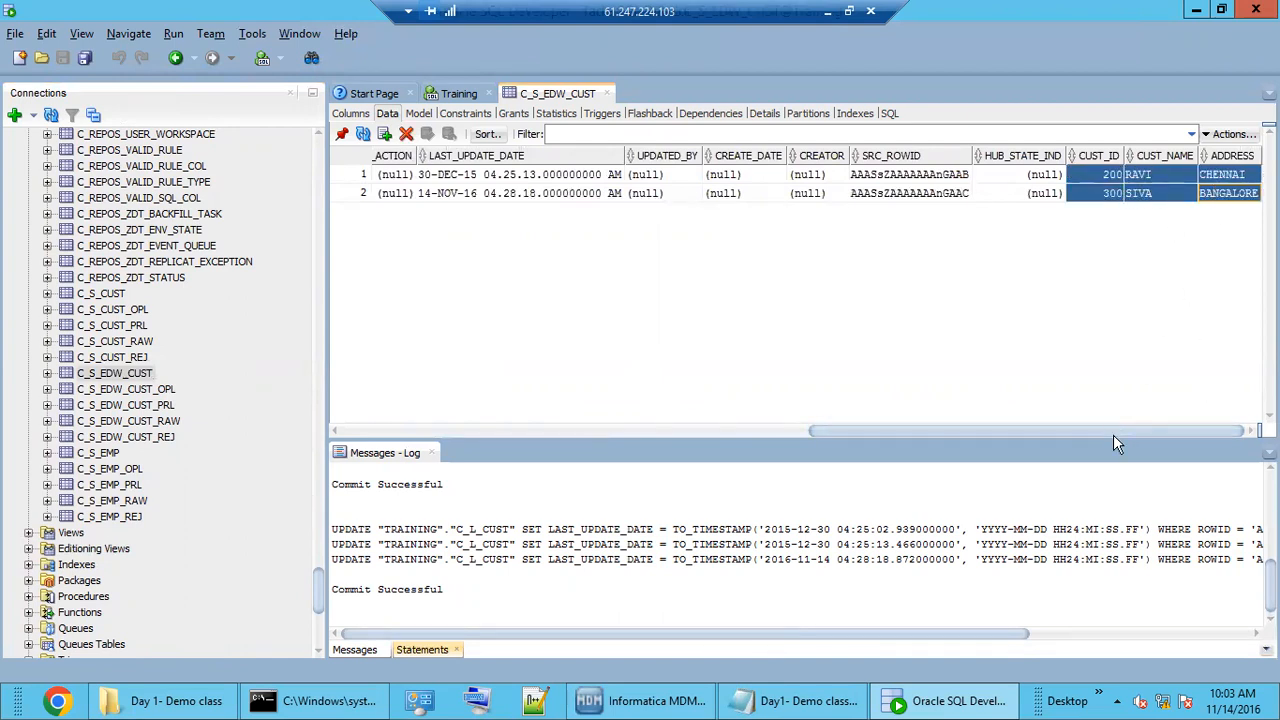
left_click_drag(1111, 431, 609, 427)
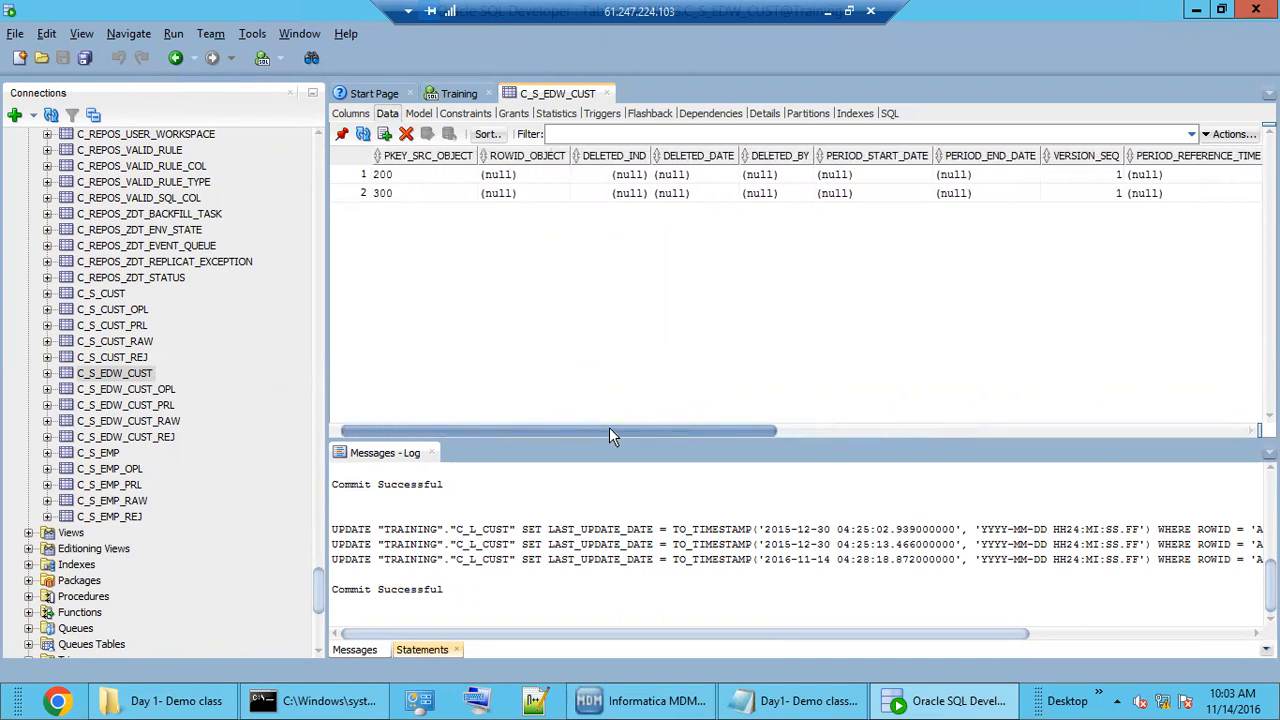
left_click_drag(392, 178, 398, 205)
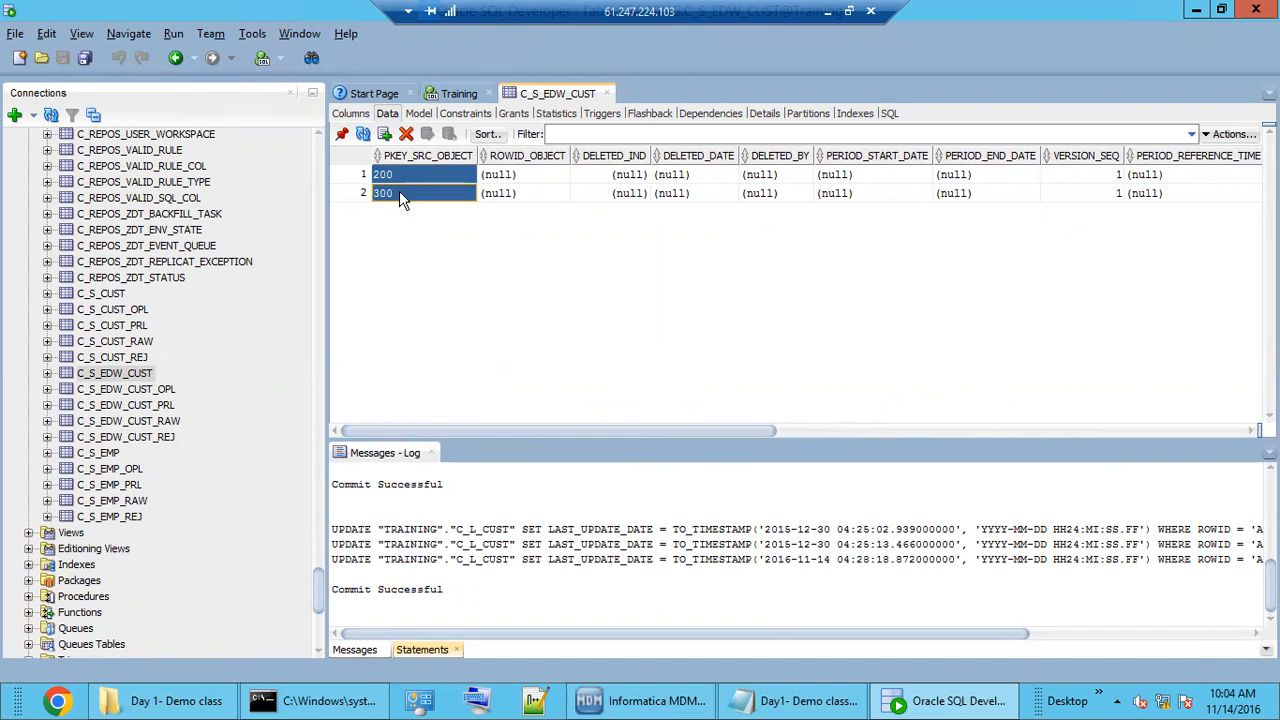
left_click(399, 193)
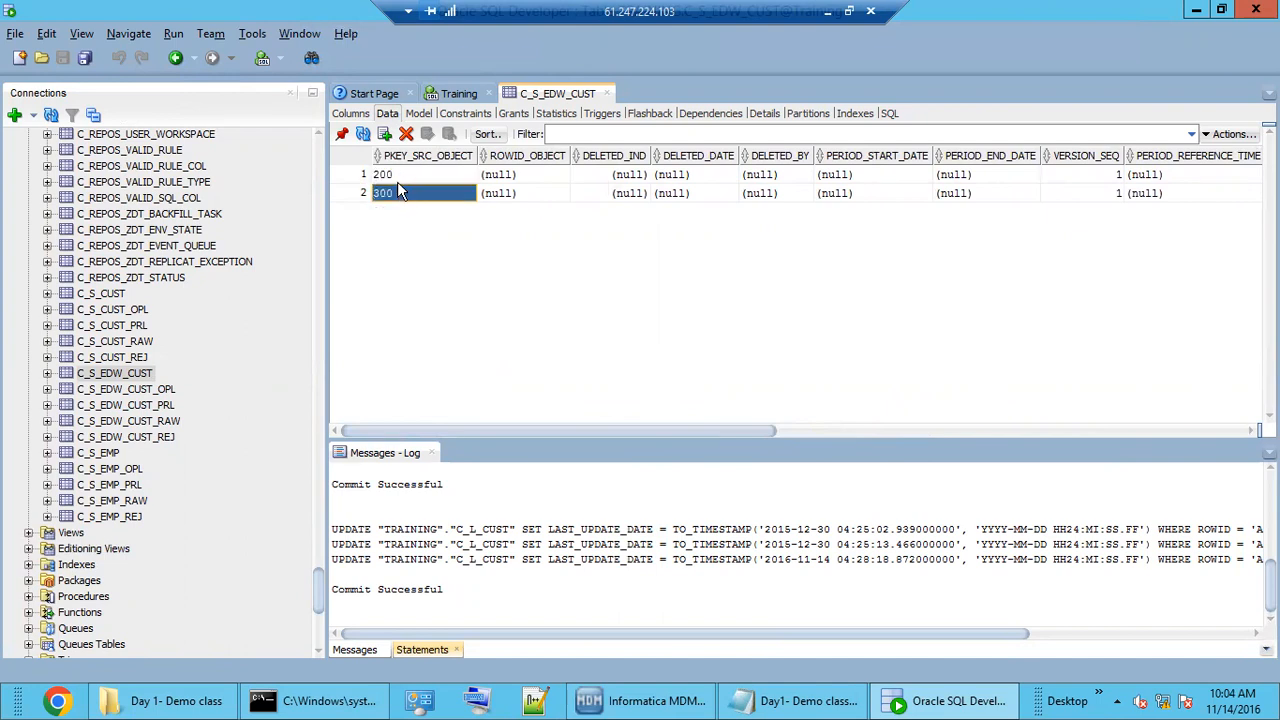
left_click(396, 175)
left_click(399, 187)
left_click(403, 174)
left_click(405, 193)
Bring up the Day1 Notepad notes and highlight the Landing and Staging layers of the data flow.
left_click(760, 702)
left_click_drag(131, 507, 180, 507)
left_click_drag(269, 507, 376, 508)
left_click(427, 517)
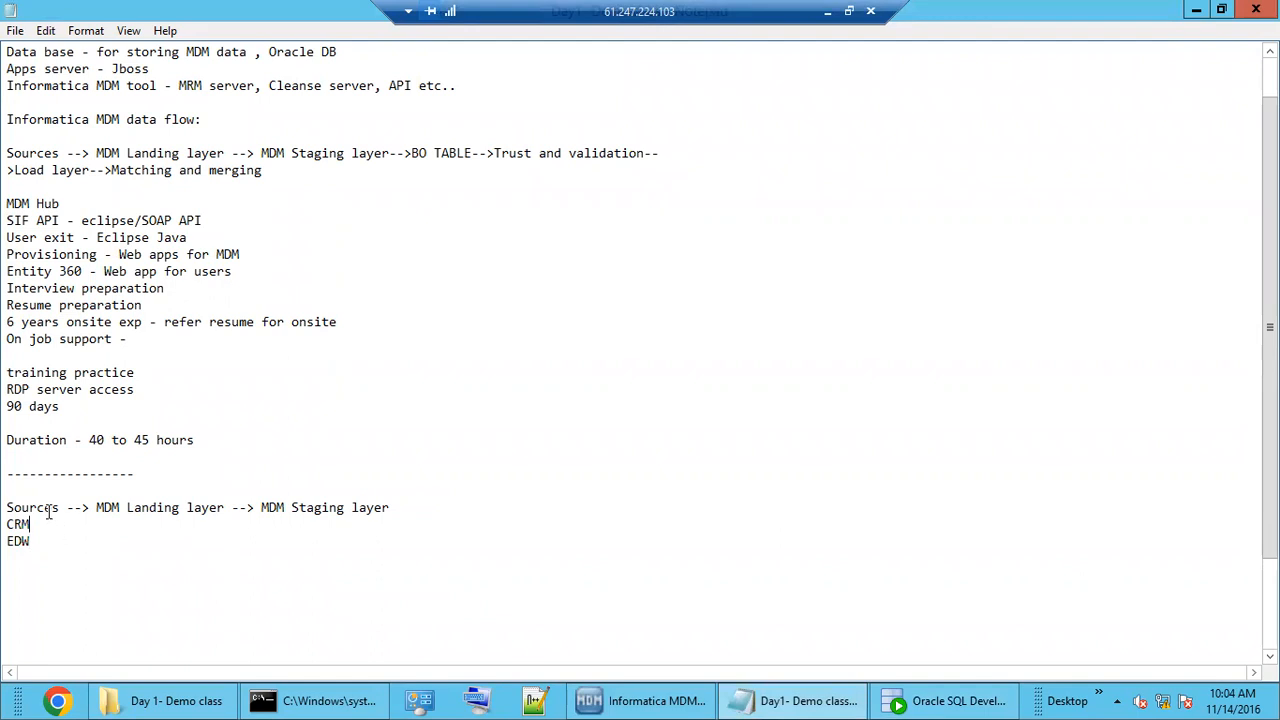
Back in MDM Hub Console, show the M_CRM_CUST mapping diagram linking L_CUST into S_CRM_CUST.
left_click(1196, 10)
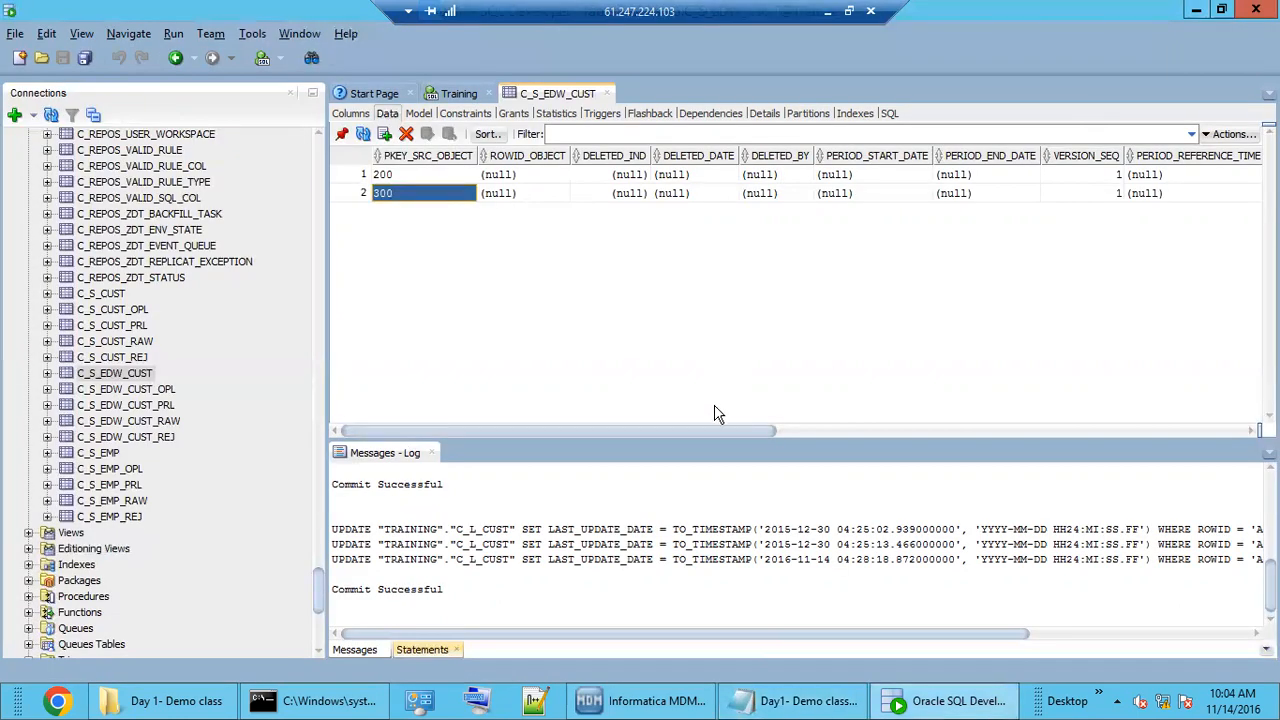
left_click(640, 700)
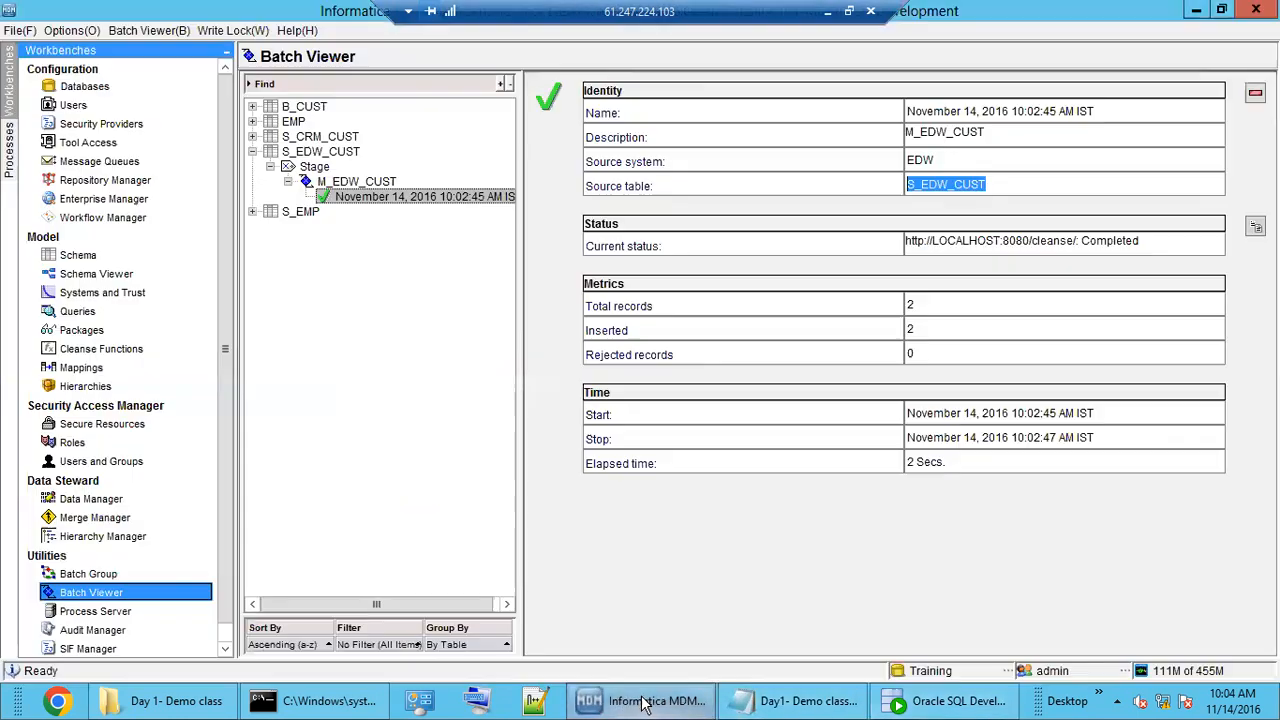
left_click(95, 274)
left_click(80, 256)
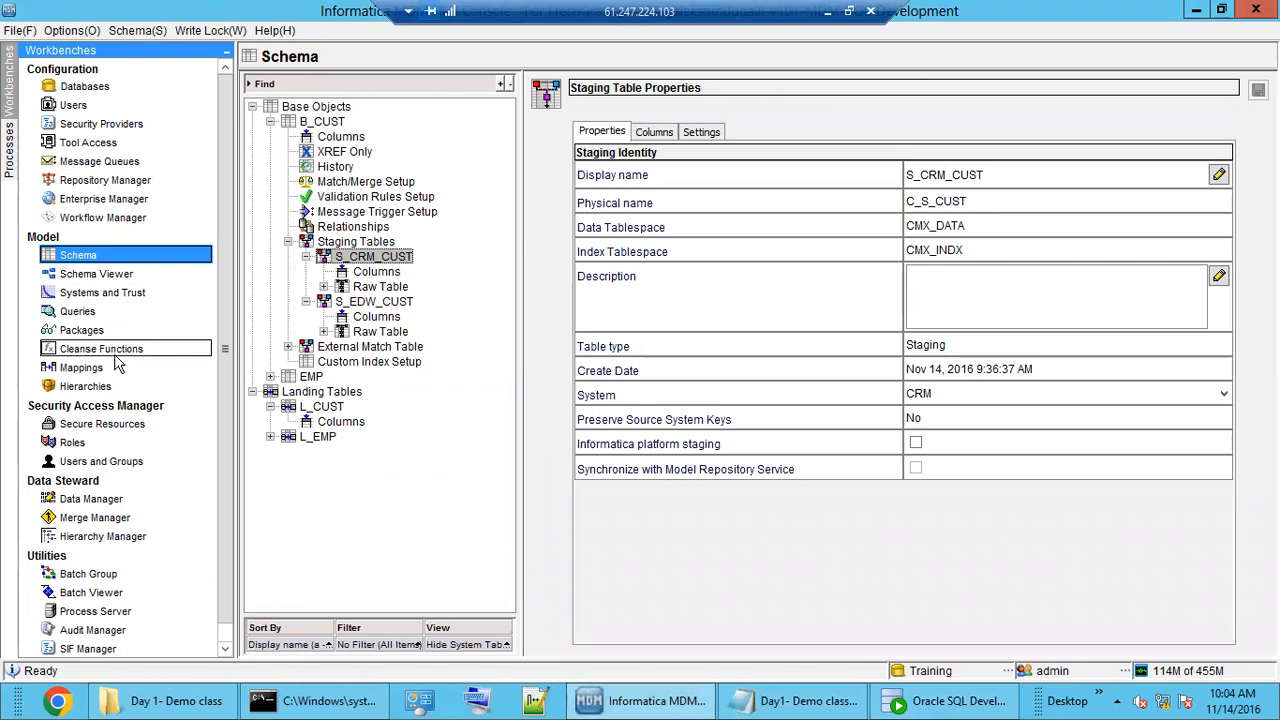
left_click(85, 368)
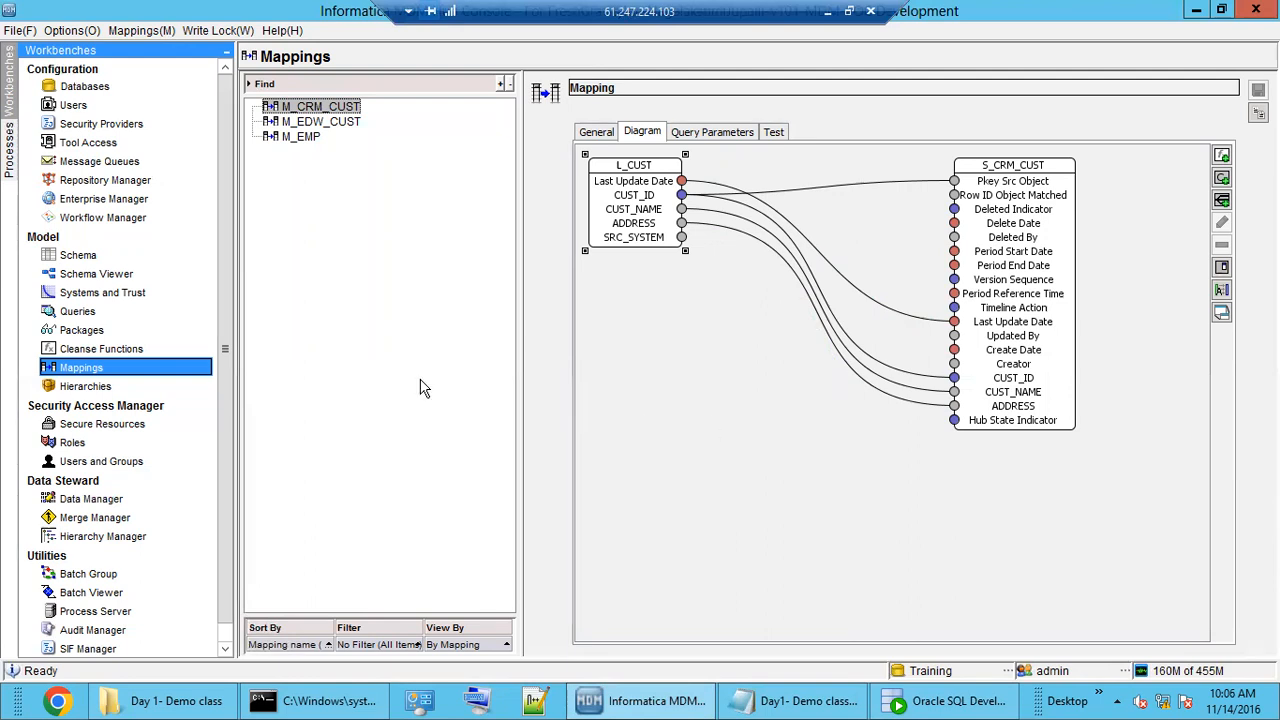
In Schema, expand Landing Tables and Staging Tables, and show B_CUST's properties.
left_click(84, 256)
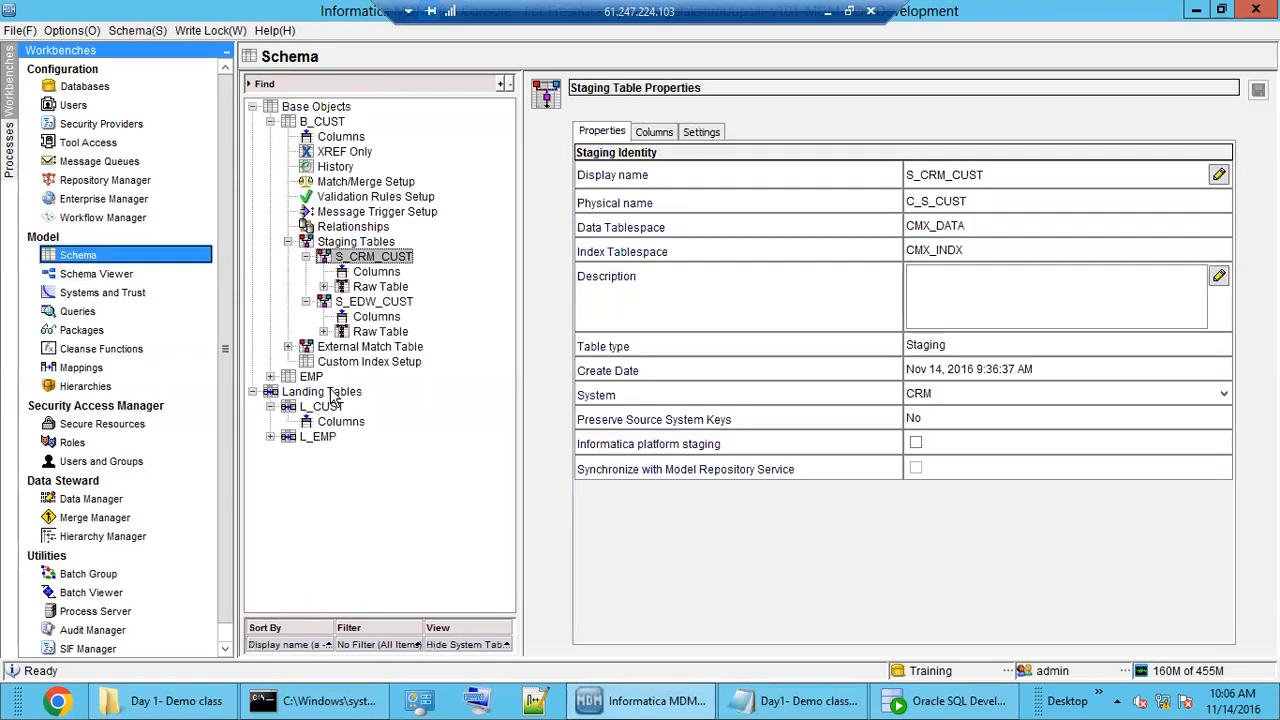
double_click(331, 392)
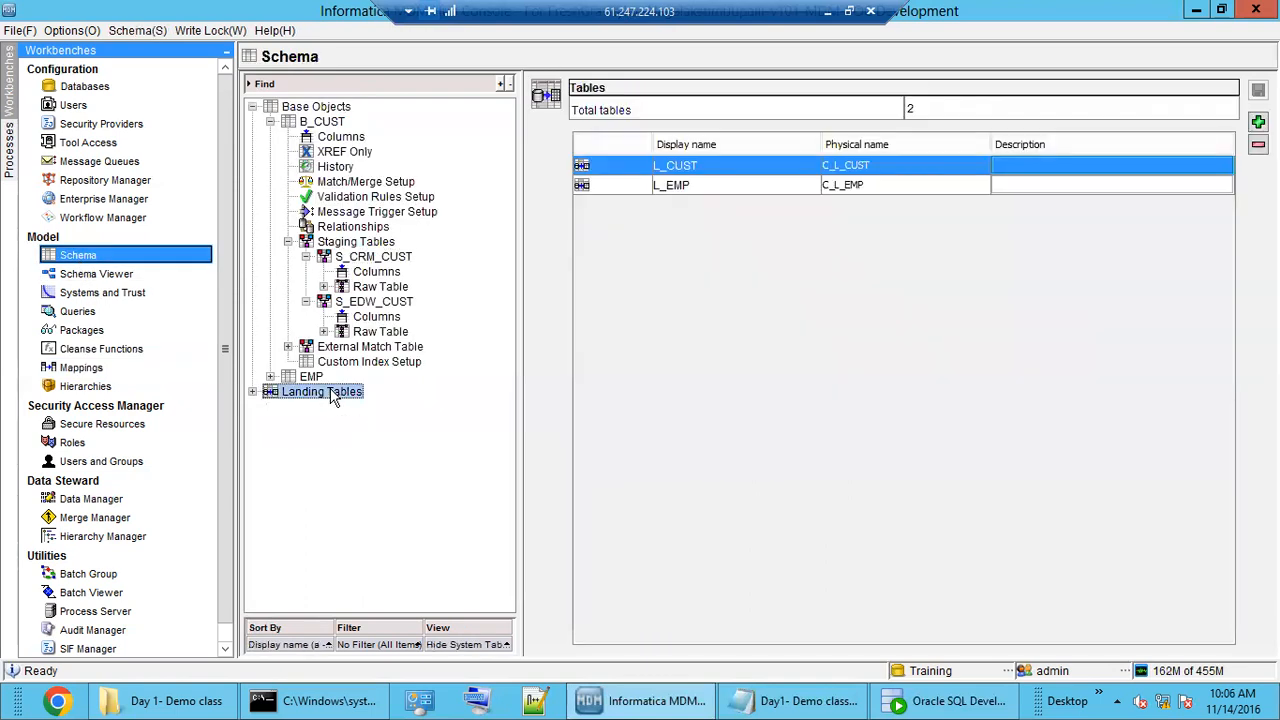
double_click(342, 243)
double_click(318, 121)
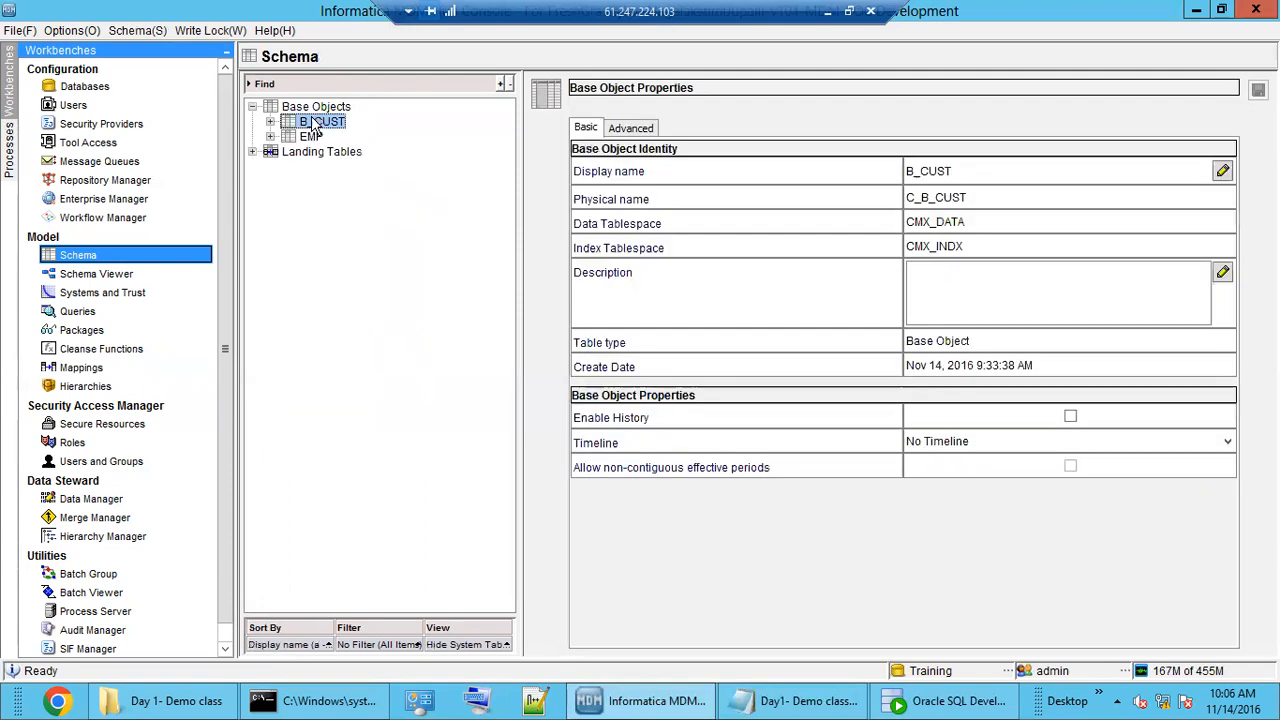
Review the SRC1 and CRM source systems in Systems and Trust, then return to Schema.
left_click(123, 294)
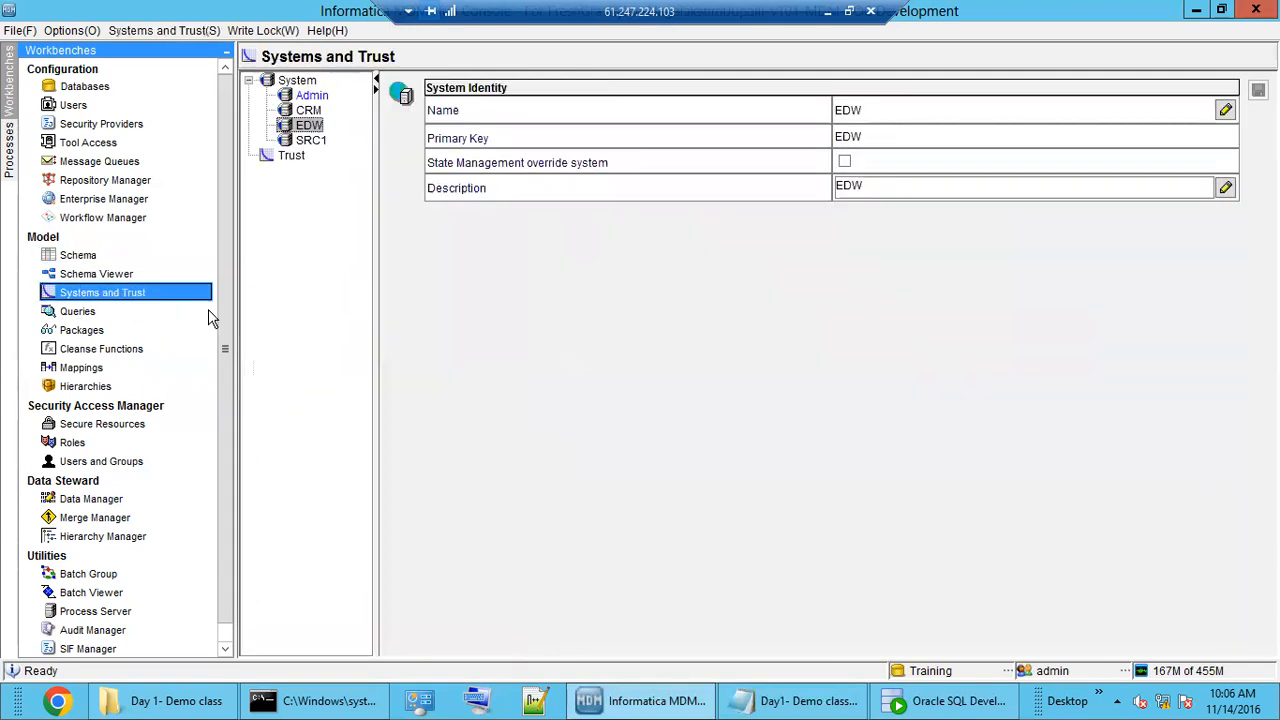
left_click(308, 141)
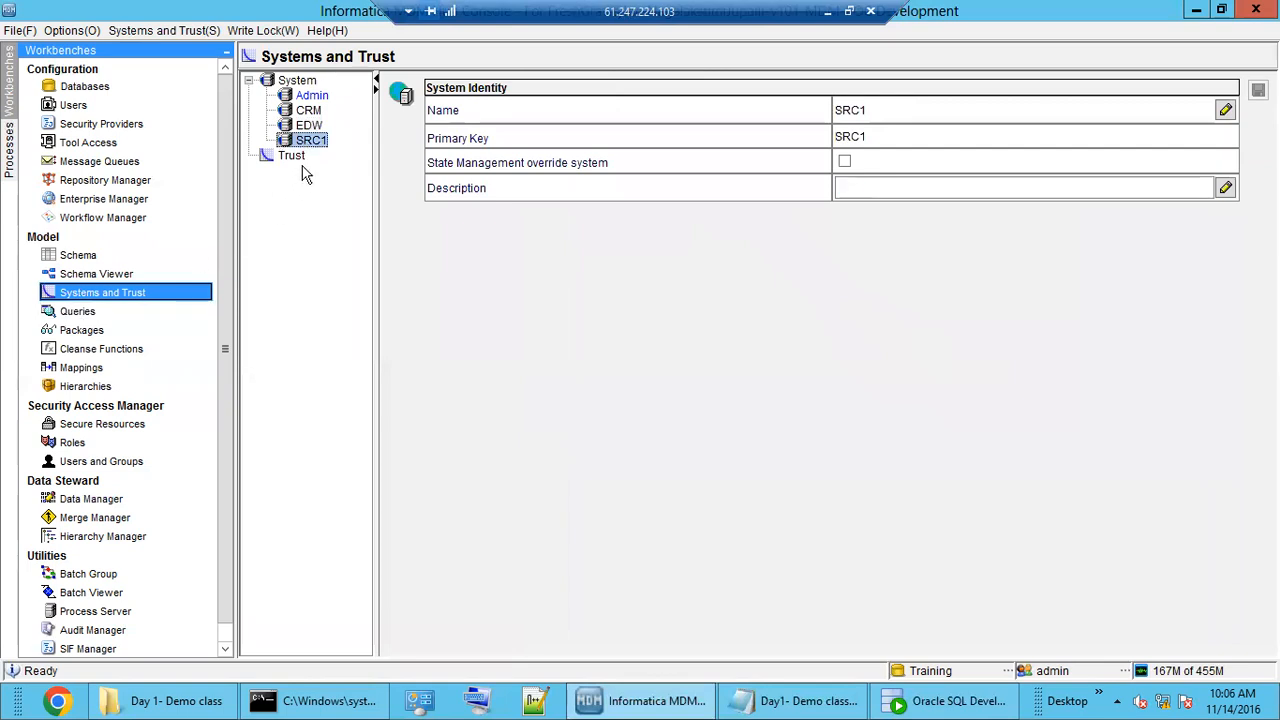
left_click(310, 111)
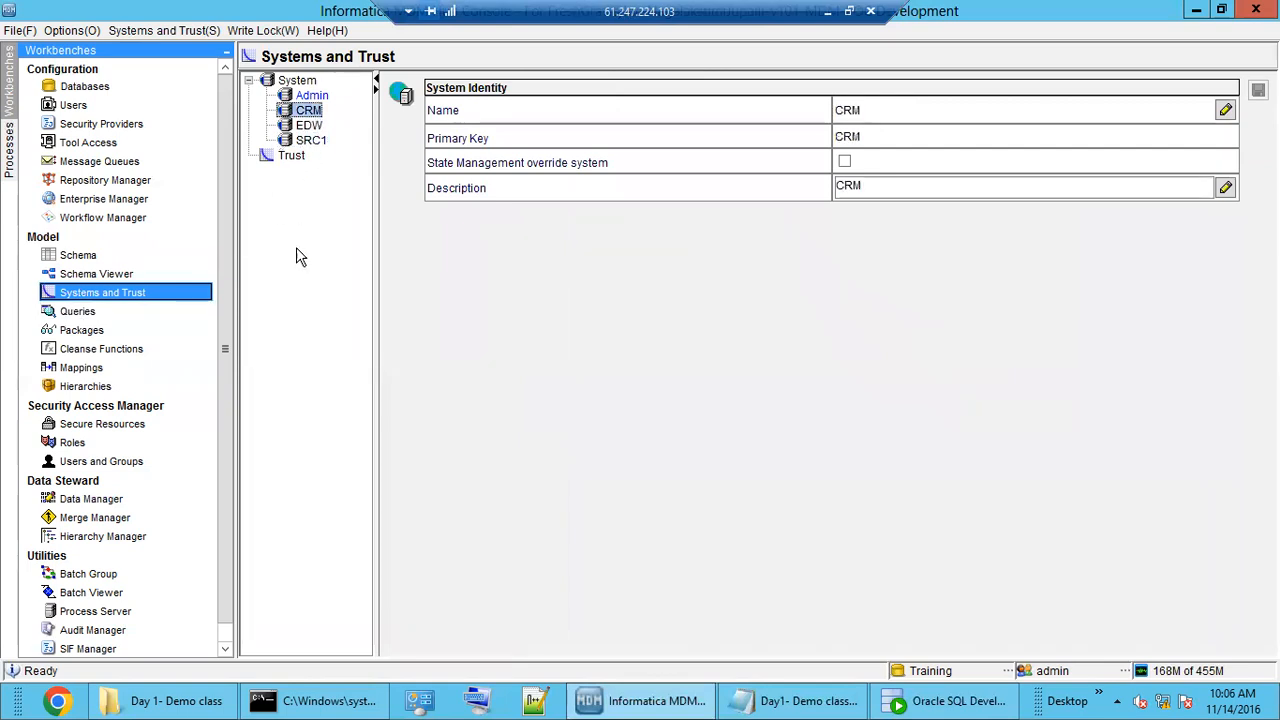
left_click(78, 257)
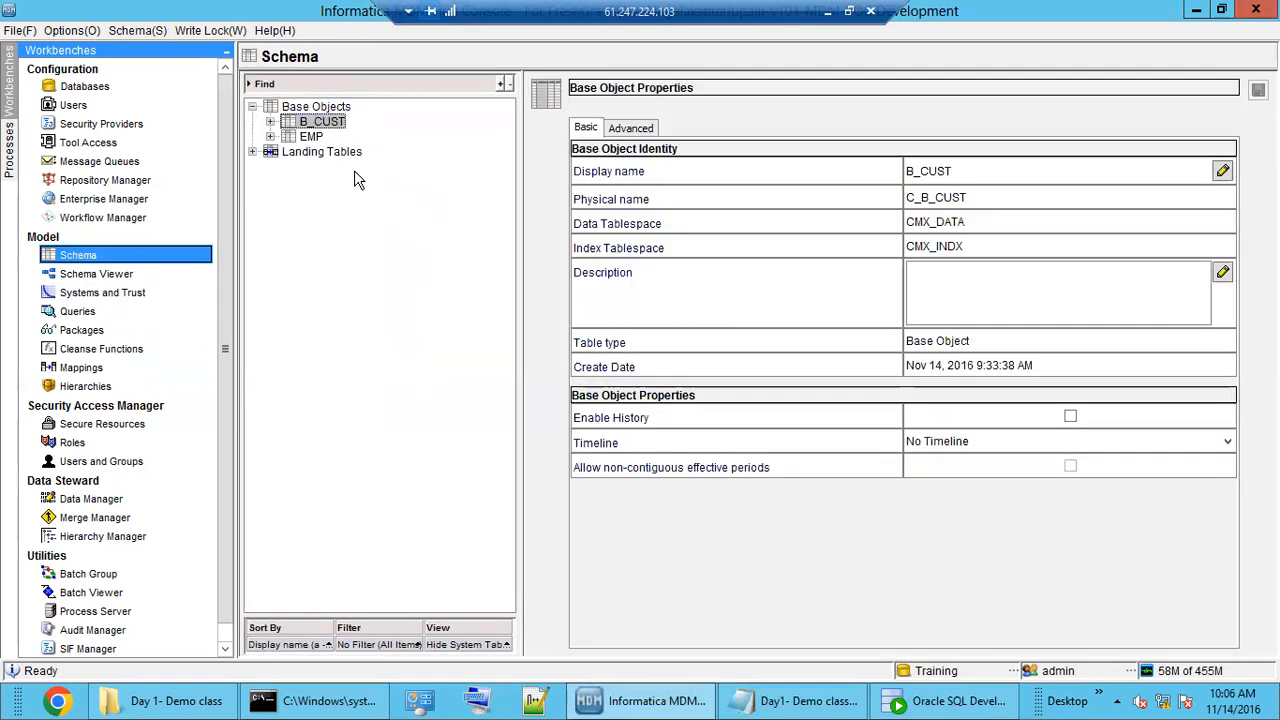
Inspect B_CUST's columns and staging tables, then reopen the M_CRM_CUST mapping diagram.
left_click(318, 108)
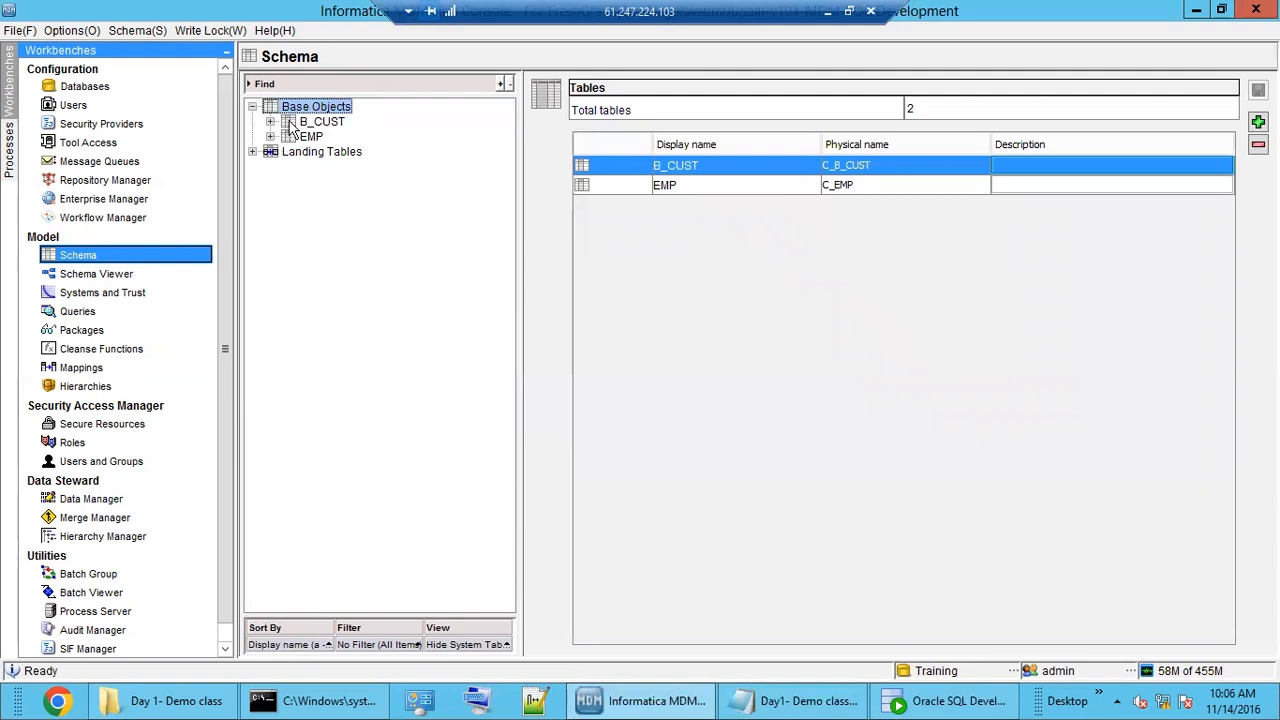
double_click(322, 122)
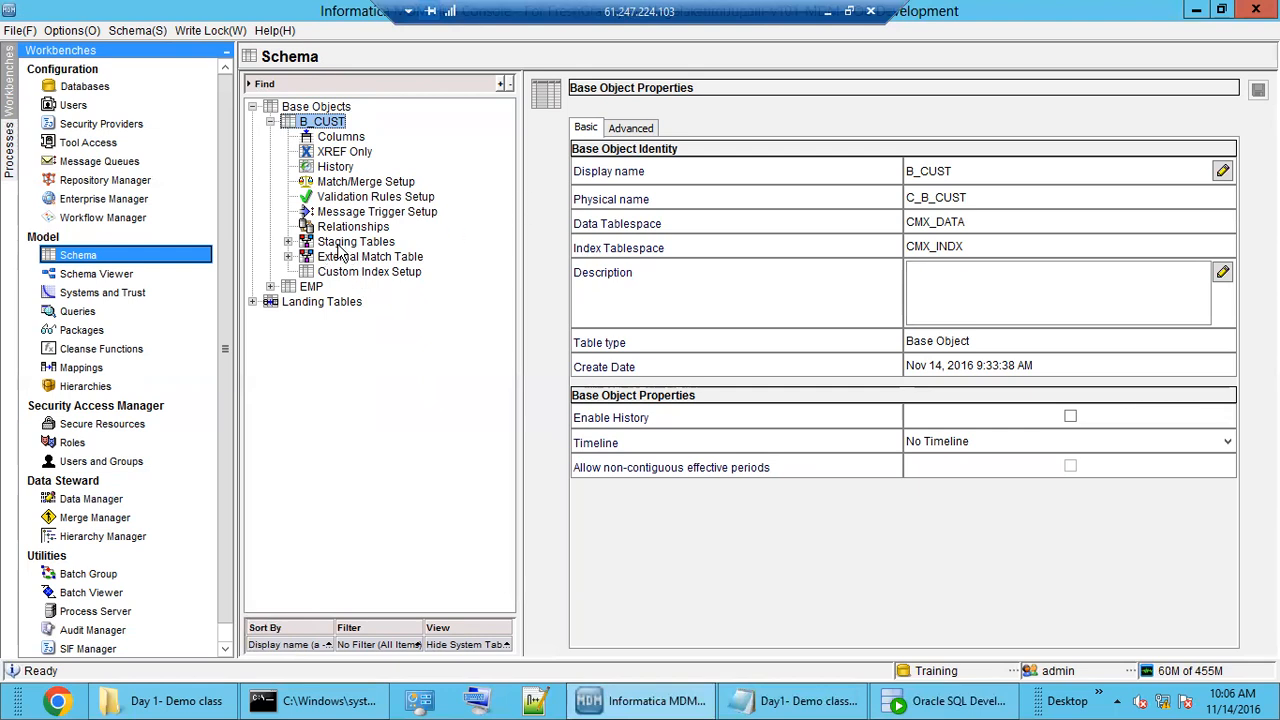
left_click(336, 138)
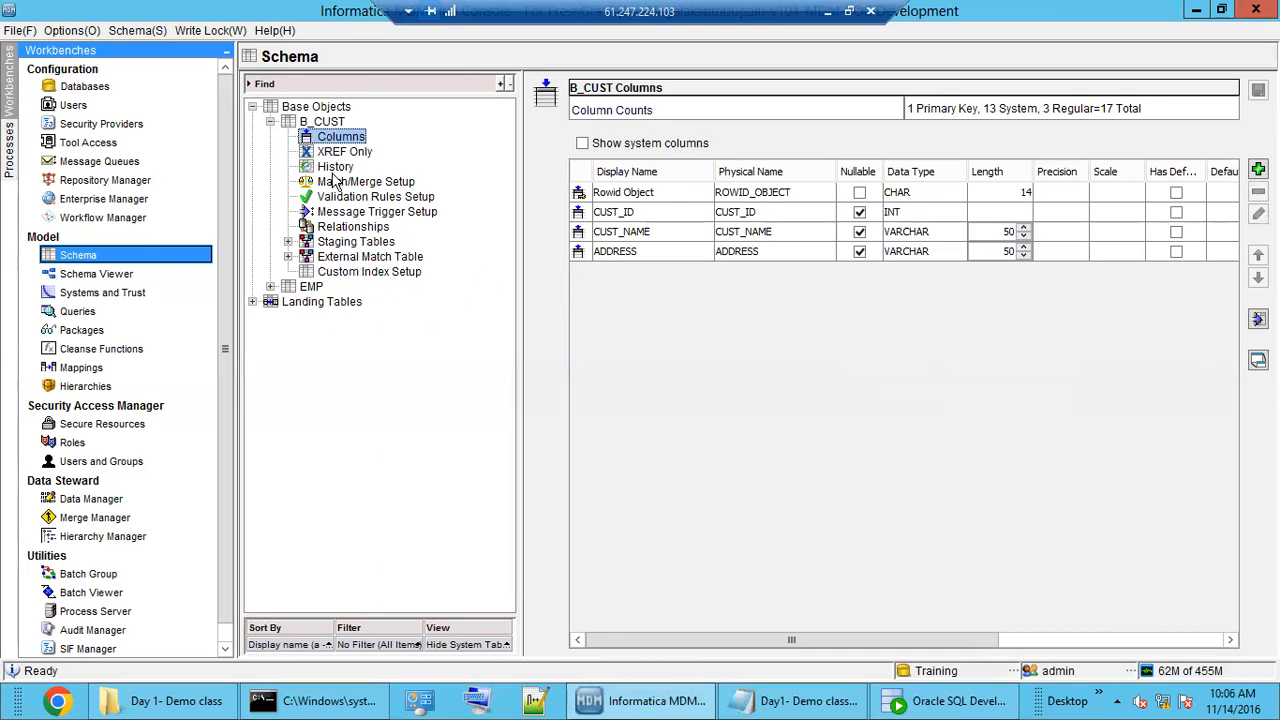
double_click(350, 245)
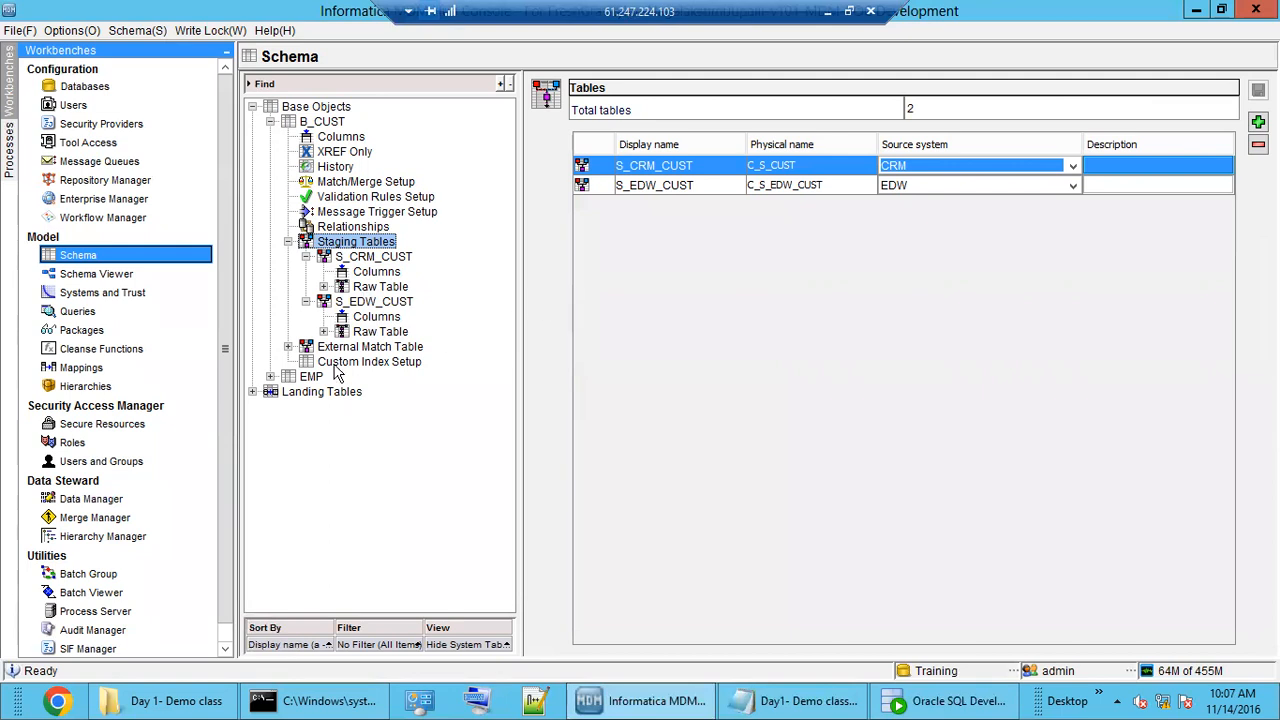
left_click(124, 369)
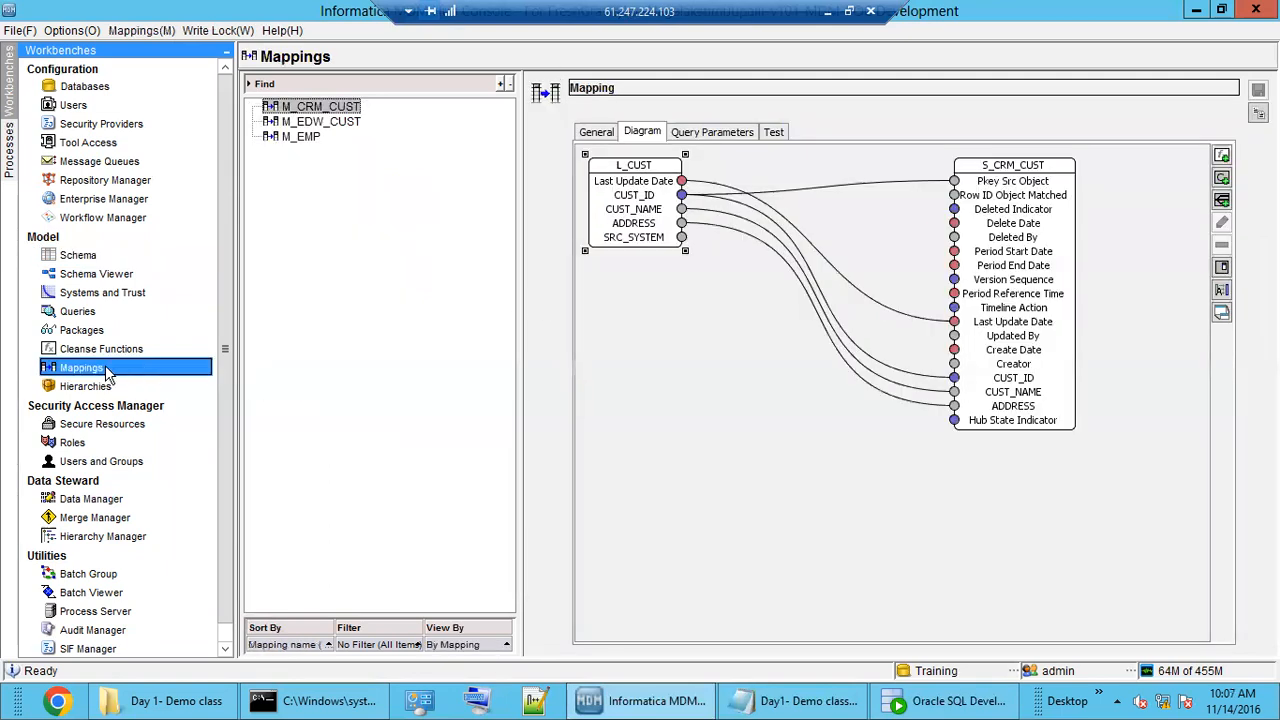